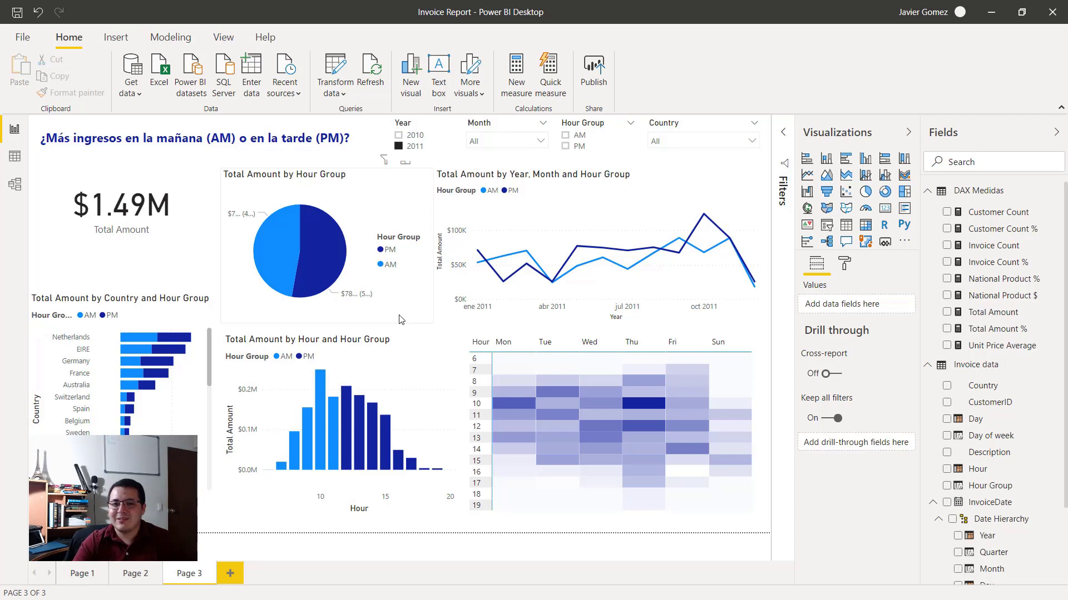
- Look through the Invoice Report's Page 2, Page 1 and Page 3
left_click(135, 574)
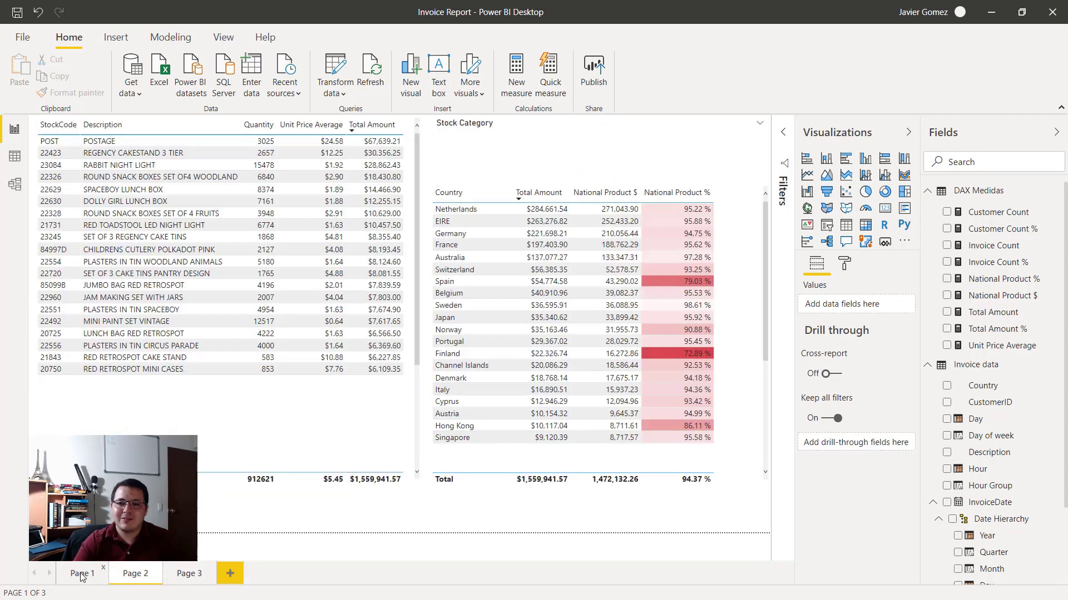
left_click(82, 575)
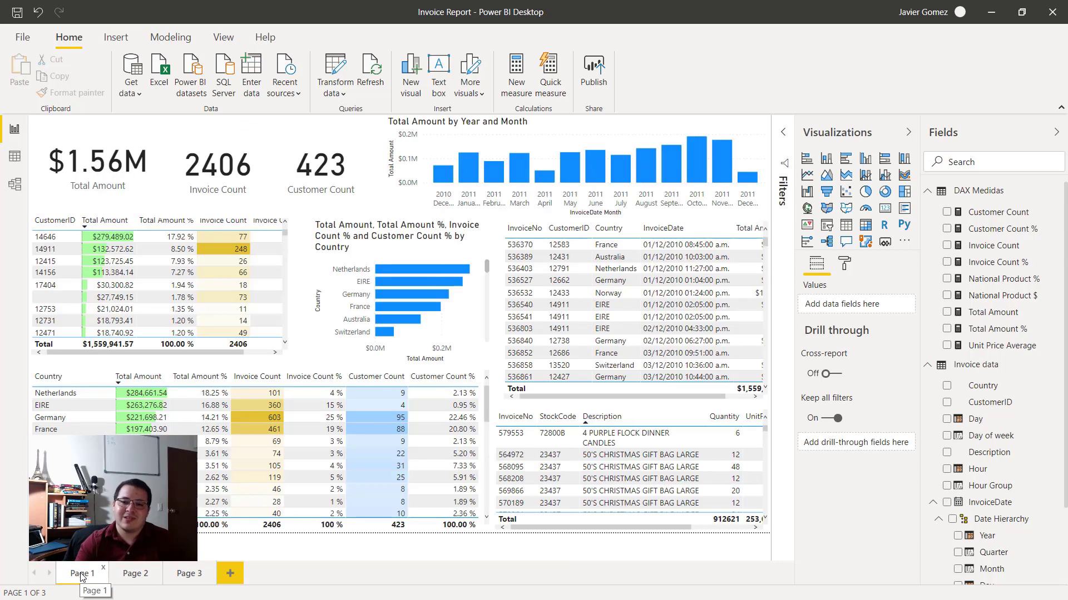
left_click(184, 570)
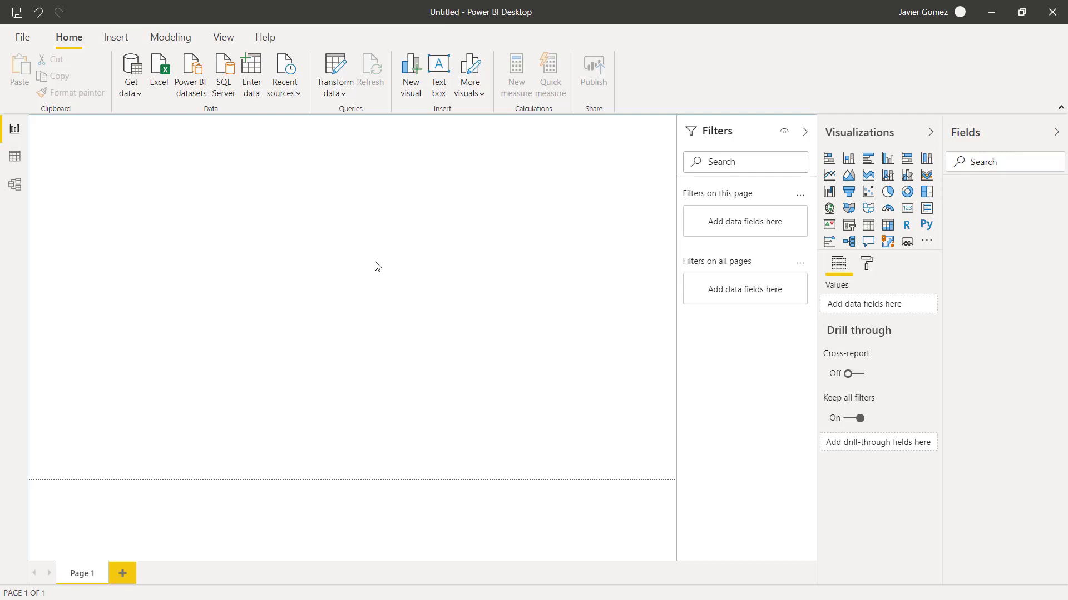
- Switch to the browser and open the Power BI Desktop download page on the Microsoft Power BI site
key("alt+Tab")
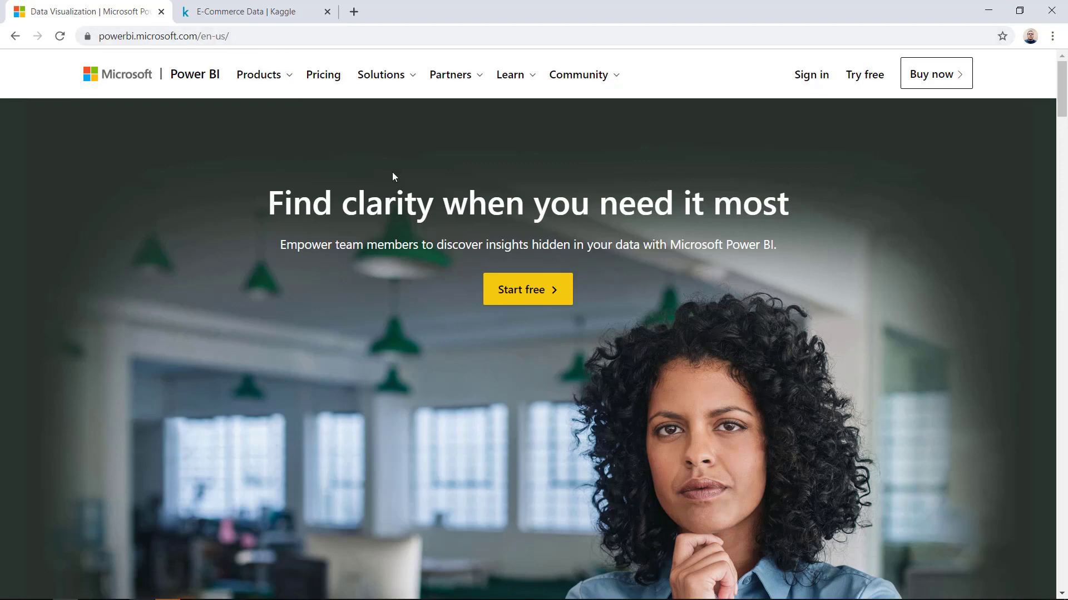
left_click(280, 89)
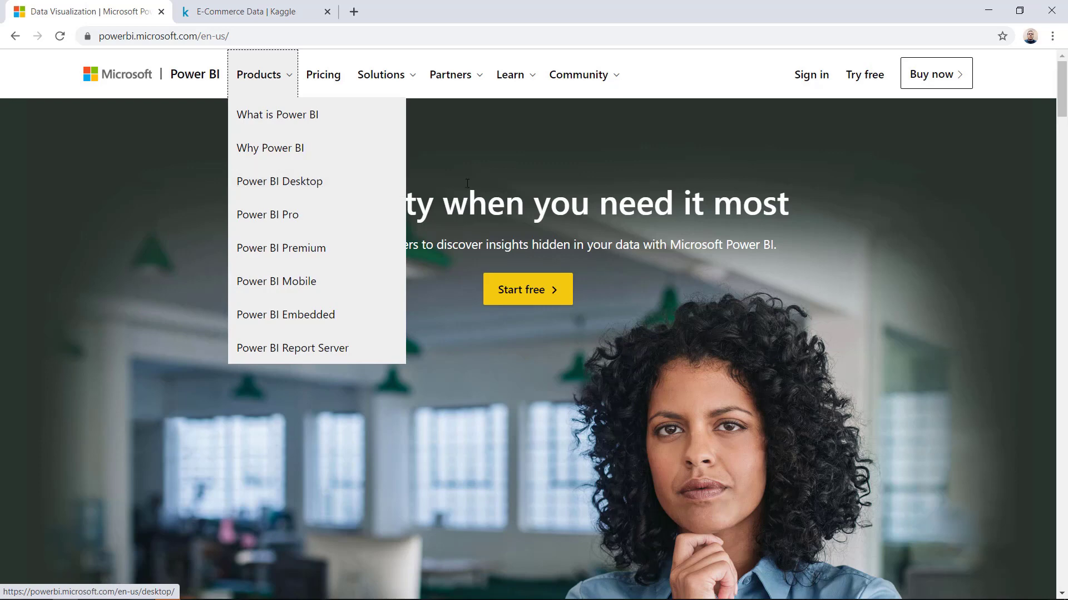
left_click_drag(1059, 83, 1060, 567)
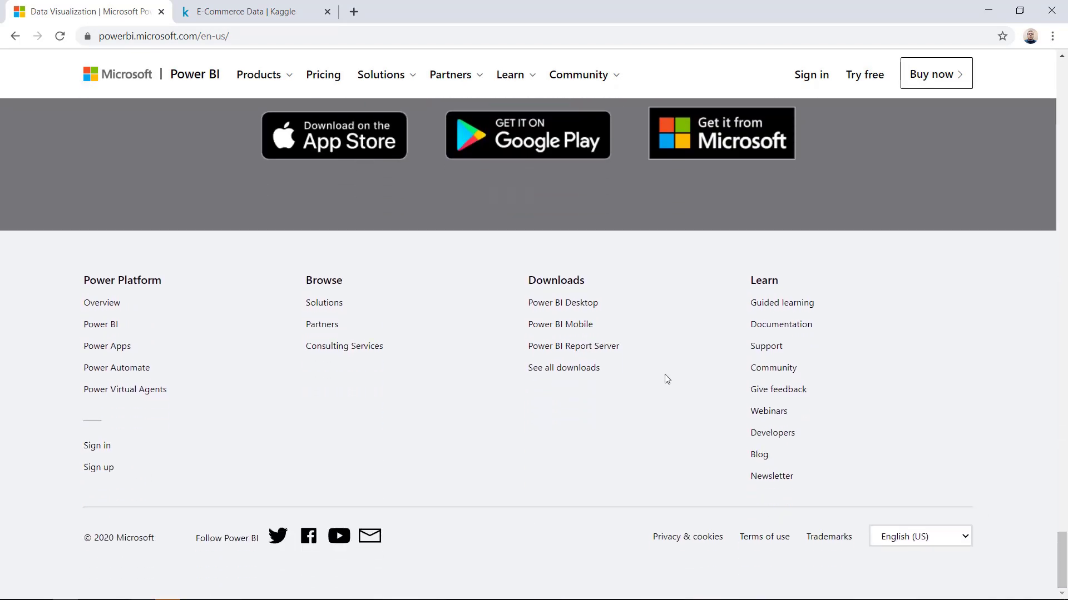
left_click(573, 305)
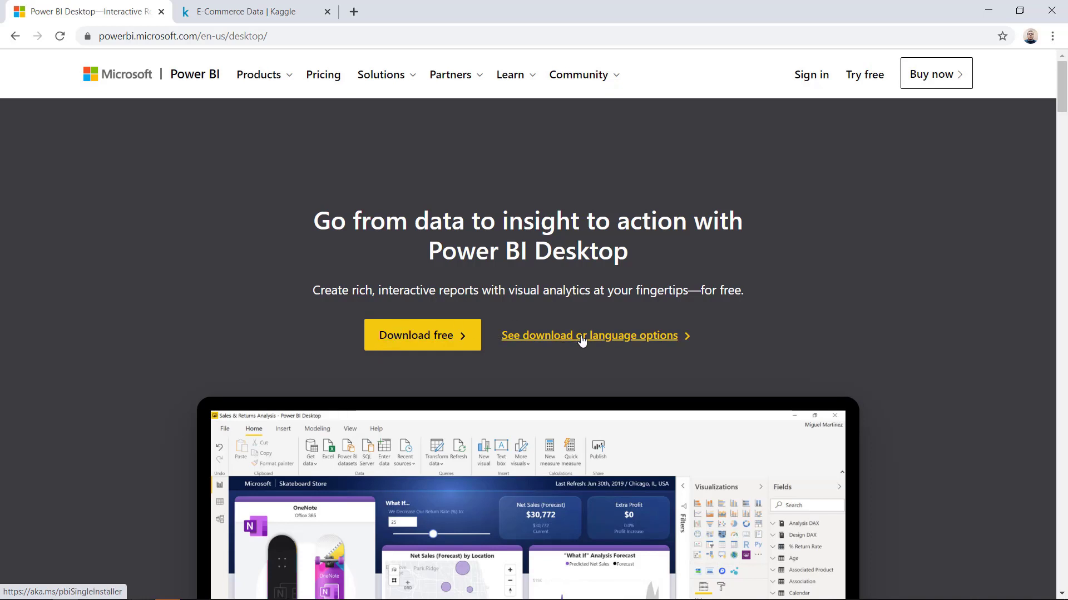
- Examine the Kaggle E-Commerce Data dataset page, including its description and the data.csv column preview
left_click(258, 15)
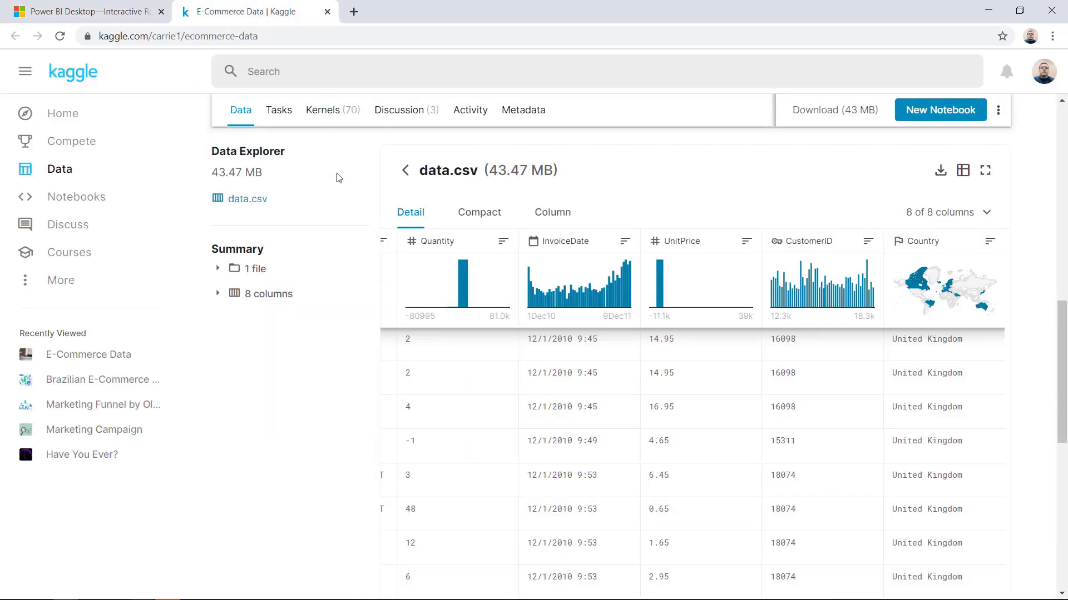
scroll(335, 177, "up", 15)
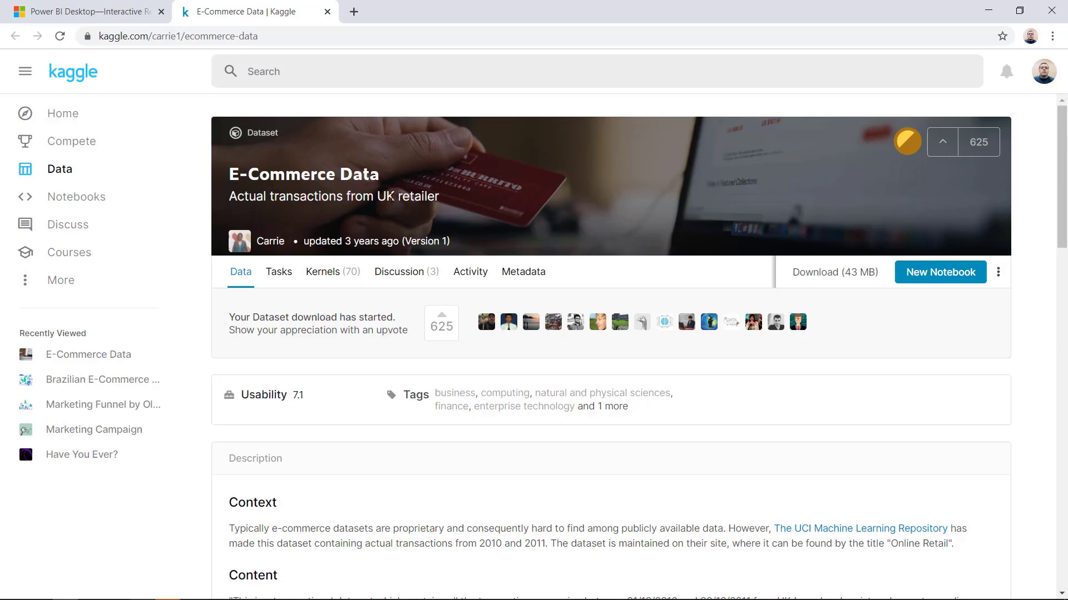
scroll(391, 196, "down", 10)
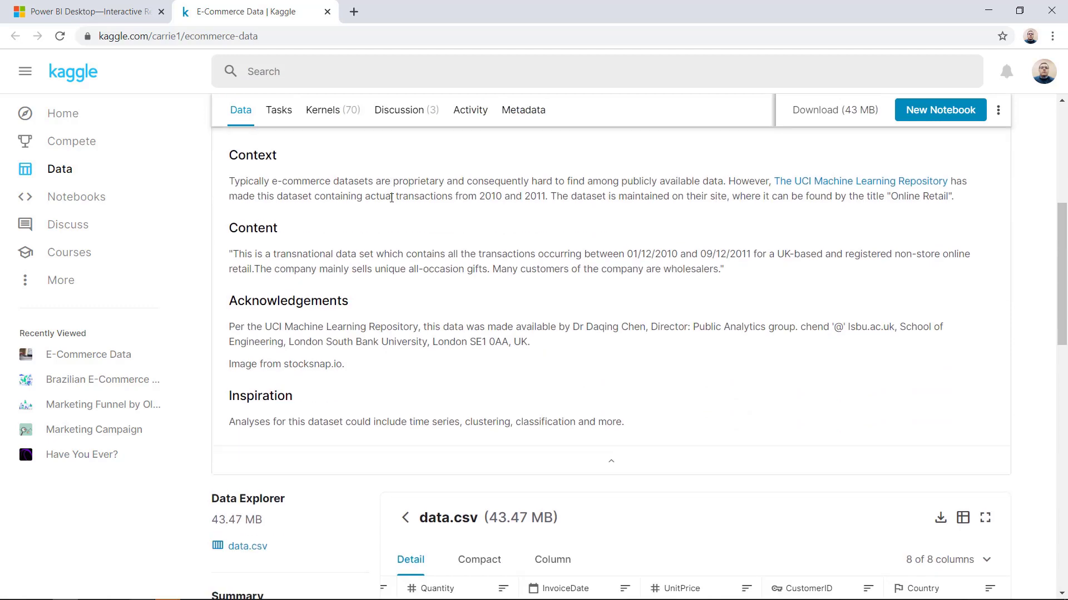
scroll(392, 198, "down", 3)
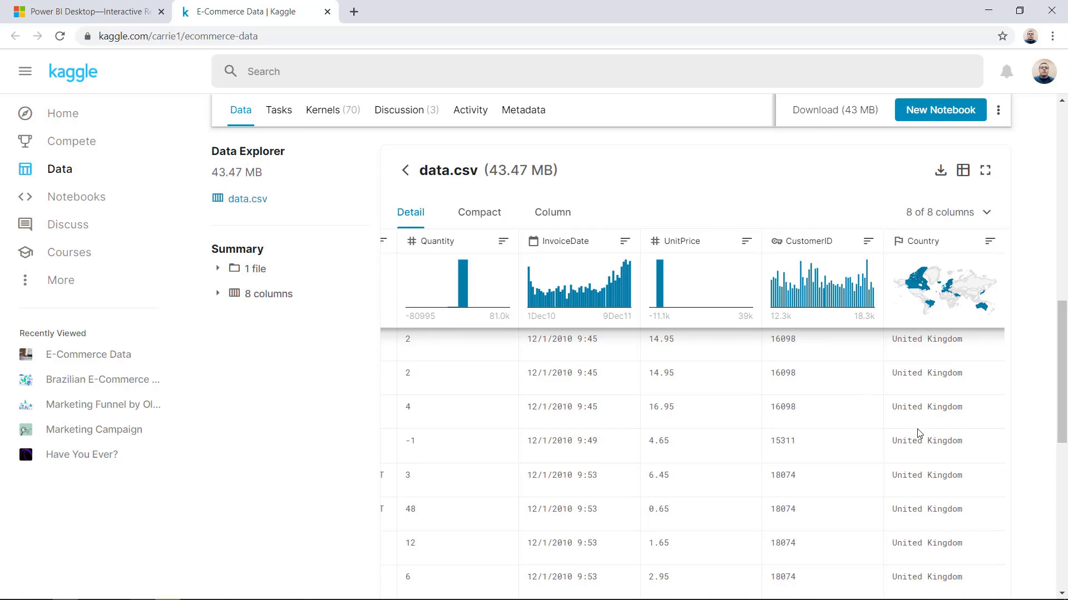
scroll(919, 434, "up", 10)
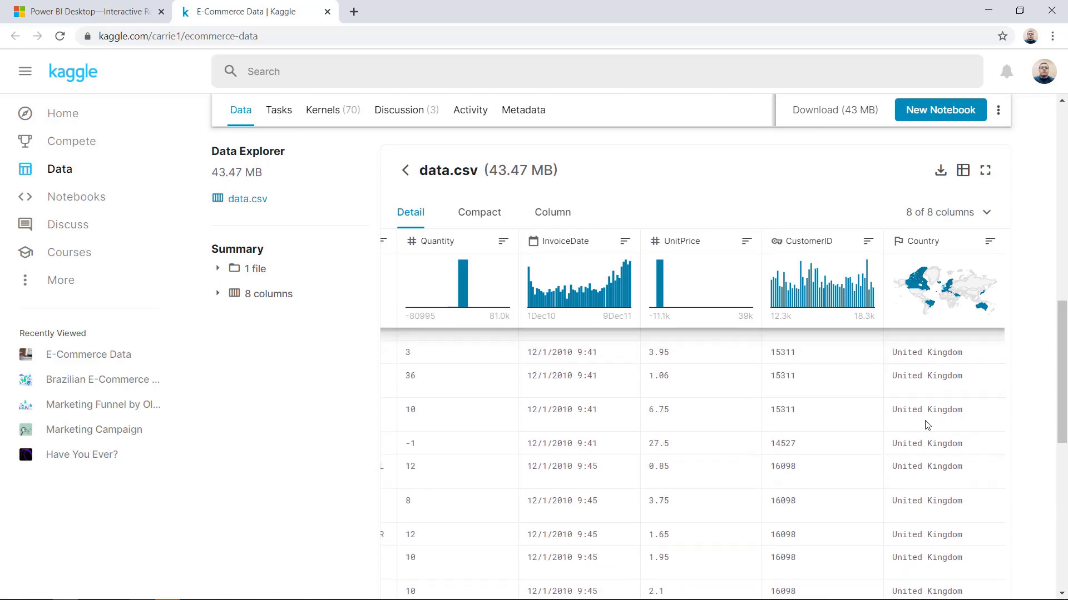
scroll(1022, 358, "up", 8)
scroll(1021, 358, "up", 4)
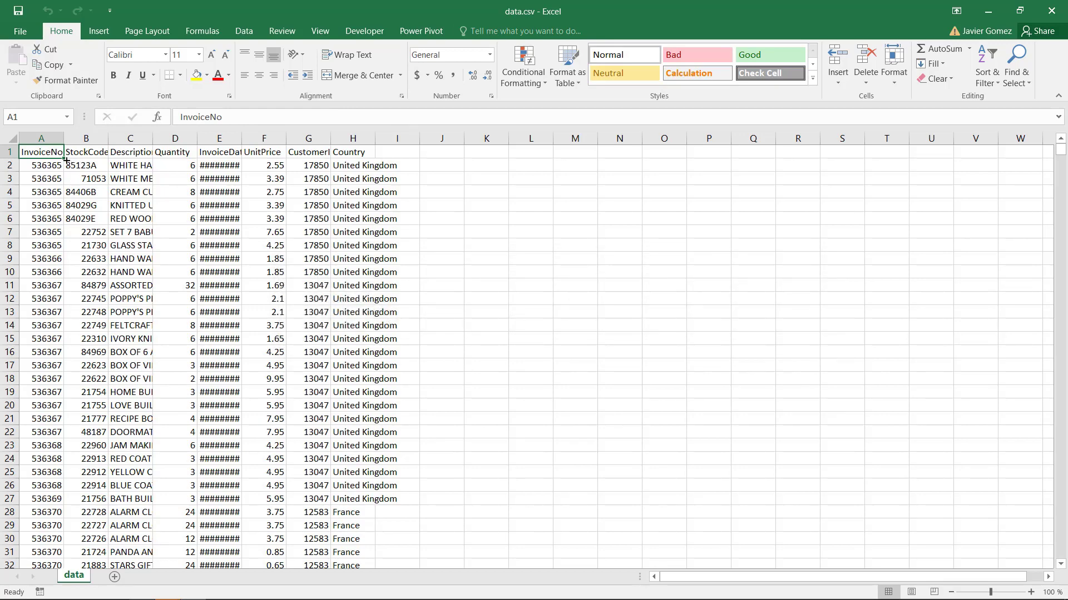
- In Excel, autofit the widths of columns A through H in data.csv
left_click(51, 135)
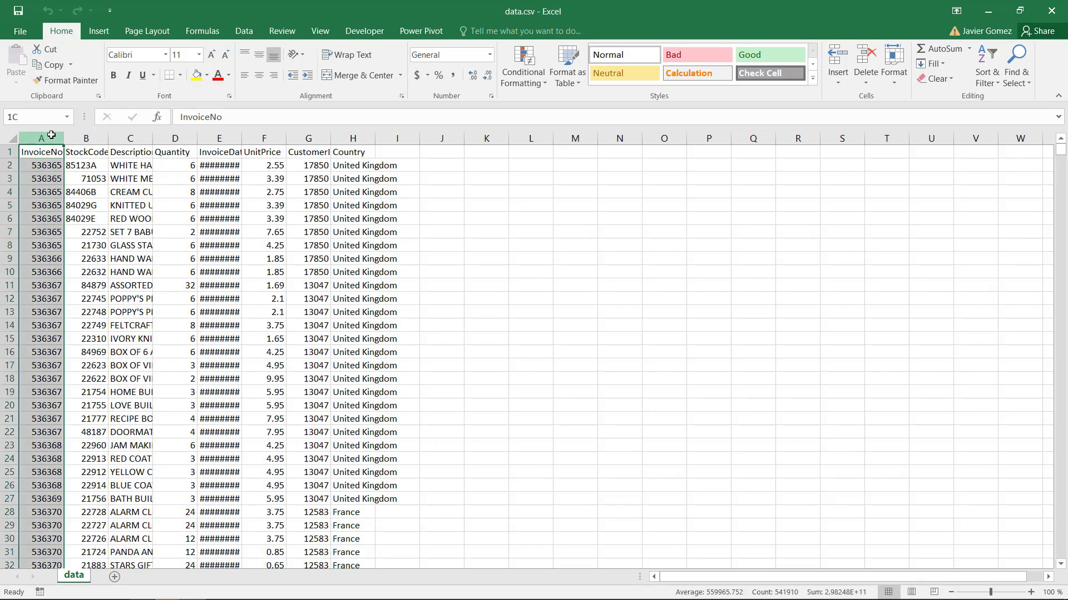
left_click_drag(51, 136, 342, 136)
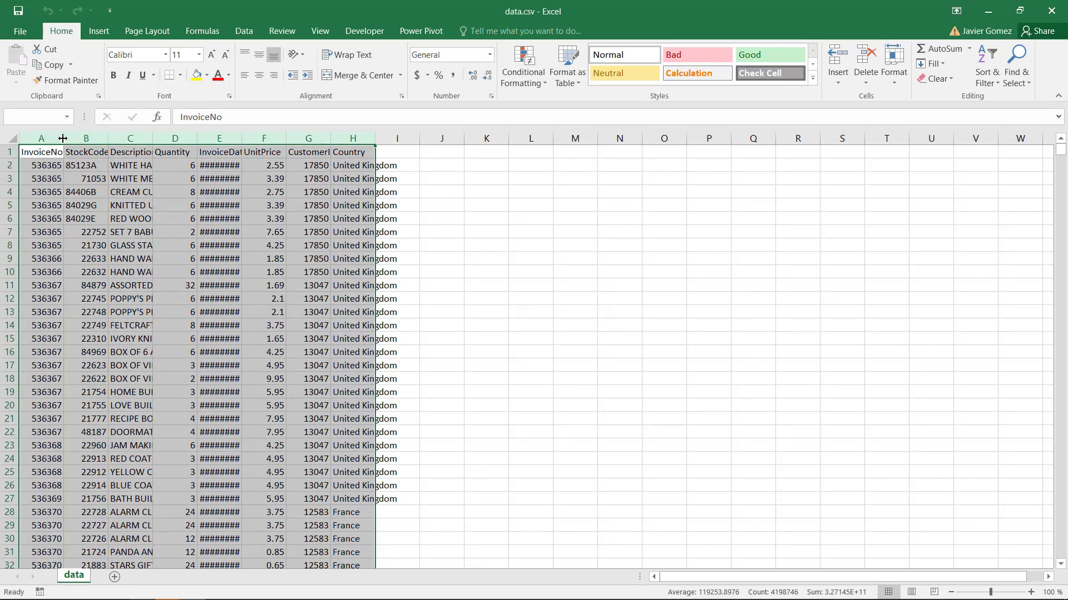
double_click(63, 139)
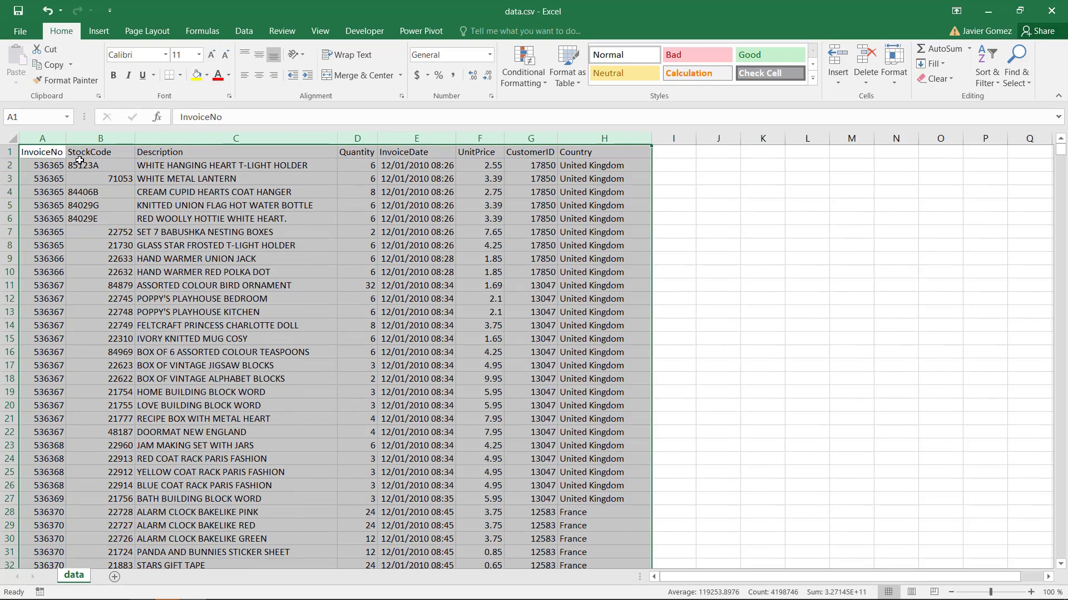
- Check how far the data extends by going to the last InvoiceNo row and back to the header
left_click(48, 154)
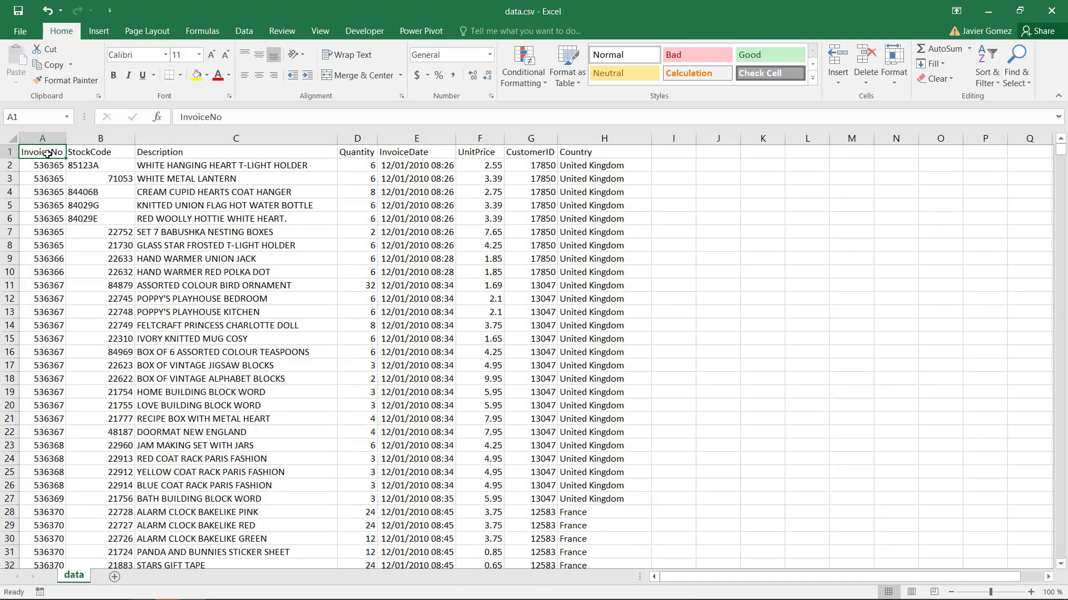
key("ctrl+Down")
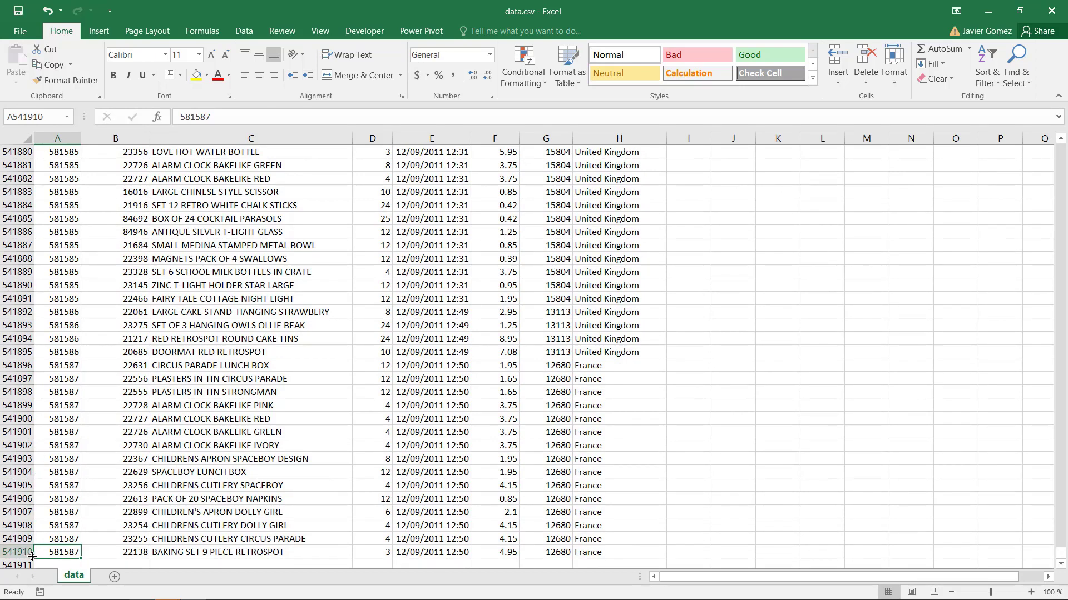
double_click(74, 546)
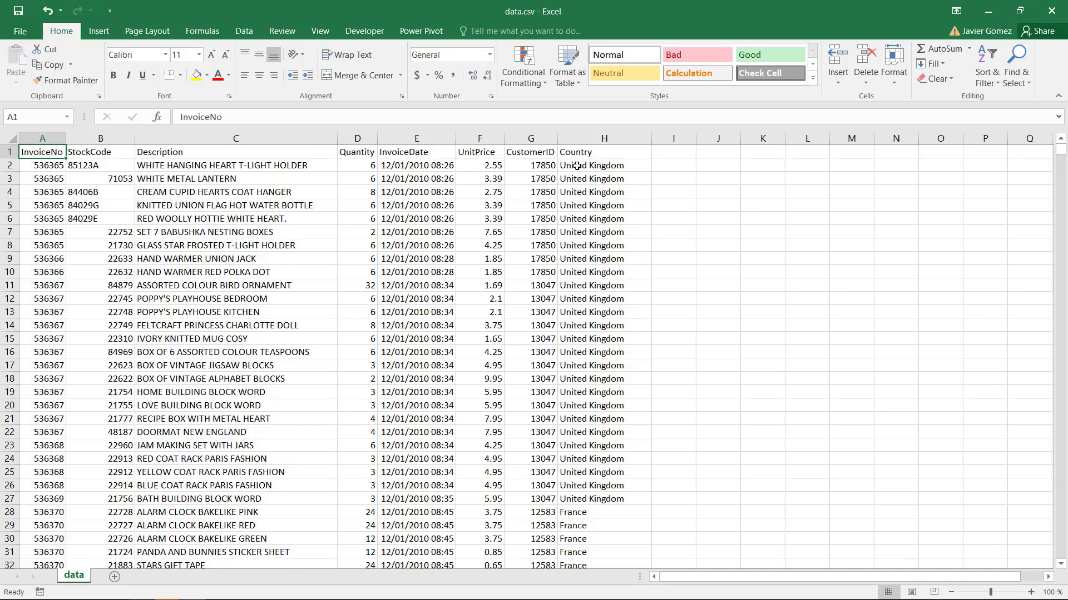
- Compare the InvoiceDate formats in early rows and the March 2011 rows, and check the first Country value
left_click(398, 166)
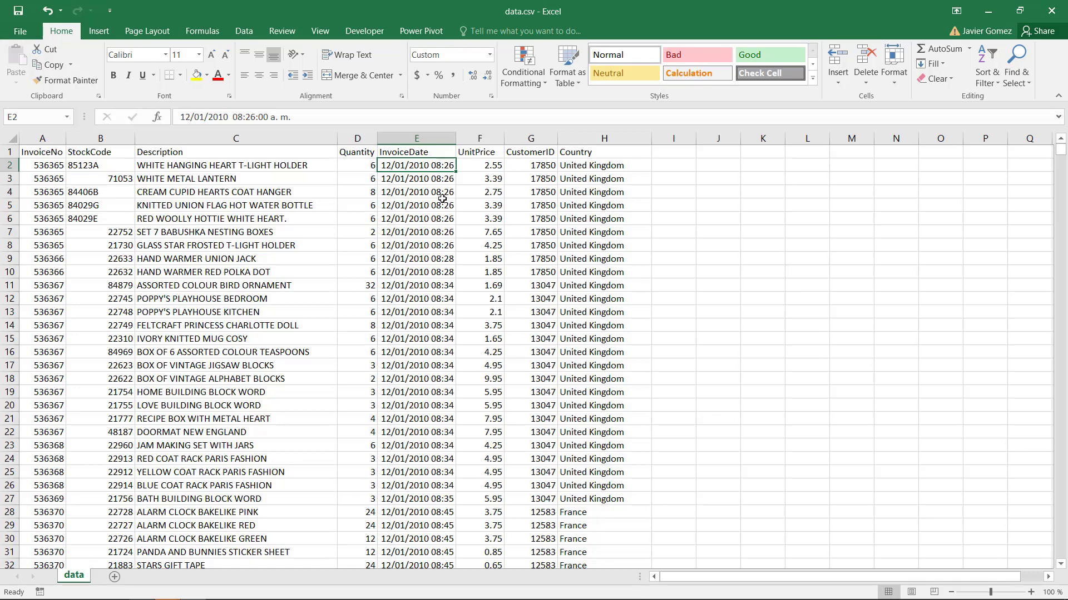
scroll(443, 212, "down", 15)
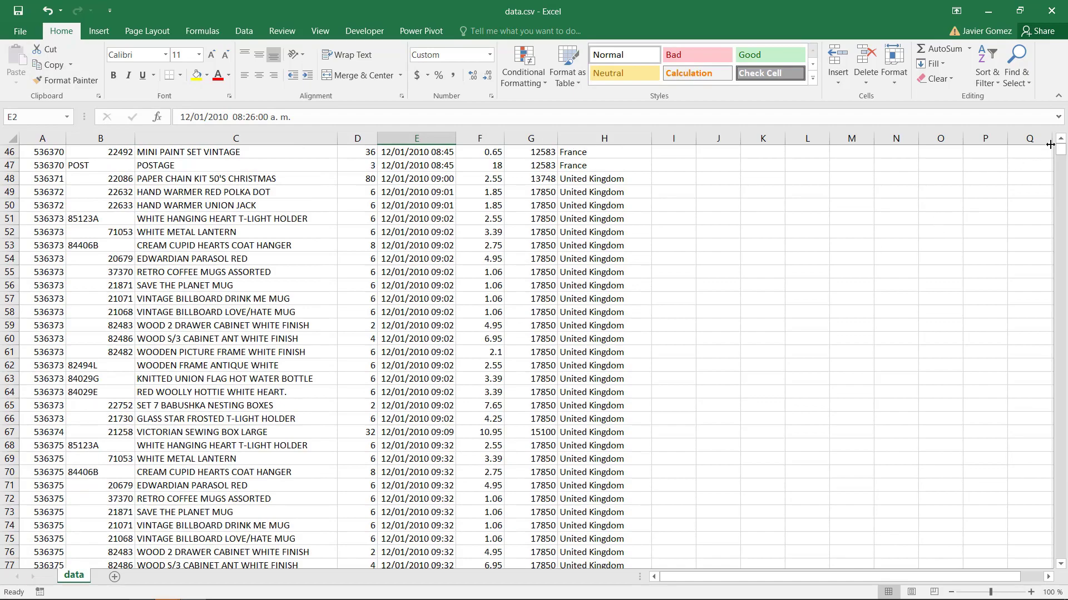
left_click_drag(1060, 149, 1062, 247)
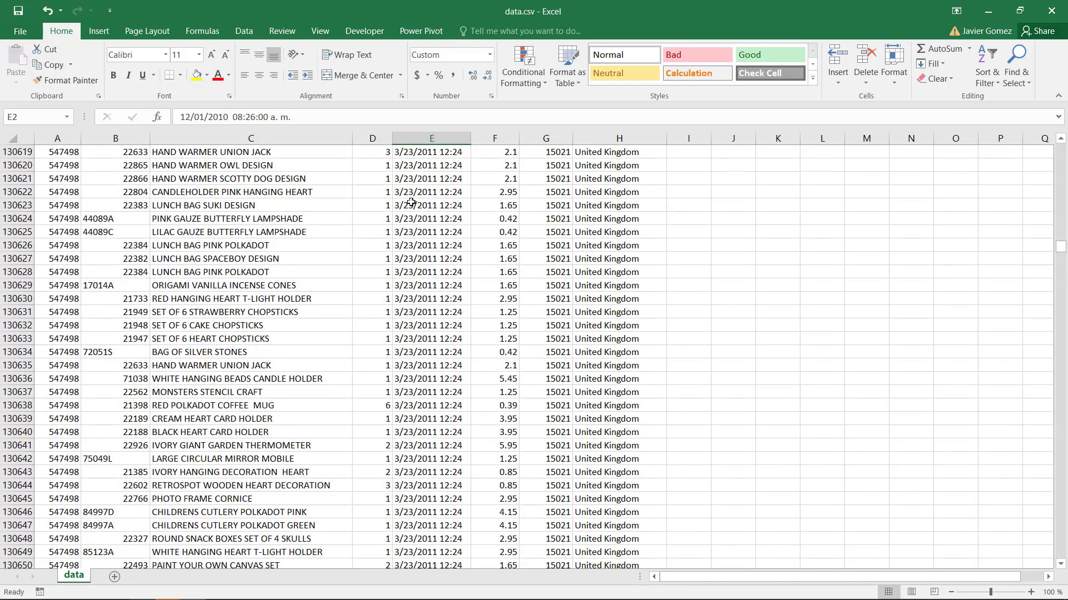
scroll(453, 204, "down", 5)
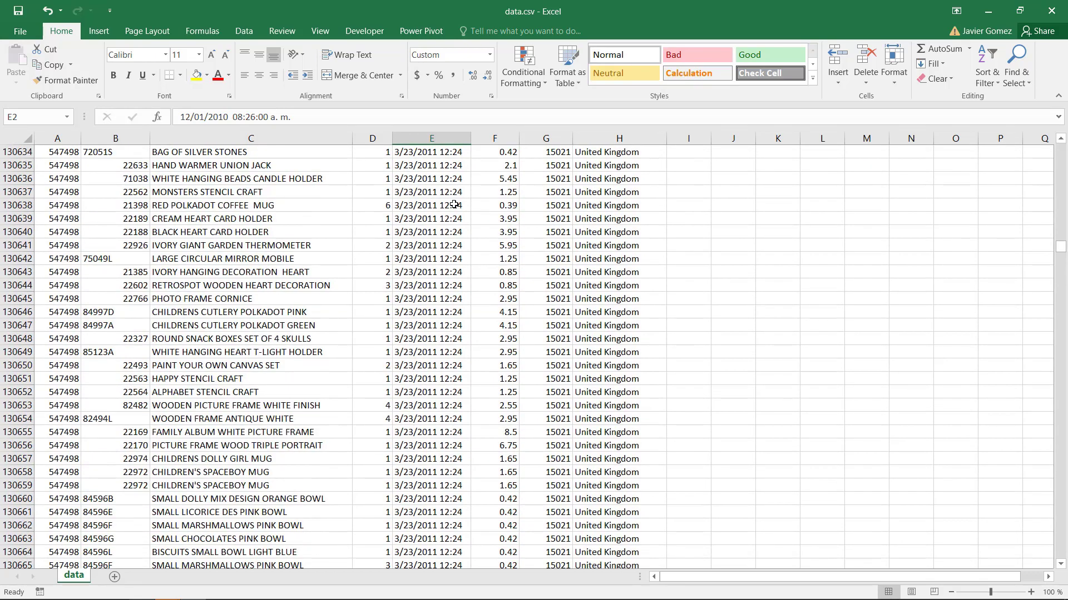
scroll(455, 204, "down", 20)
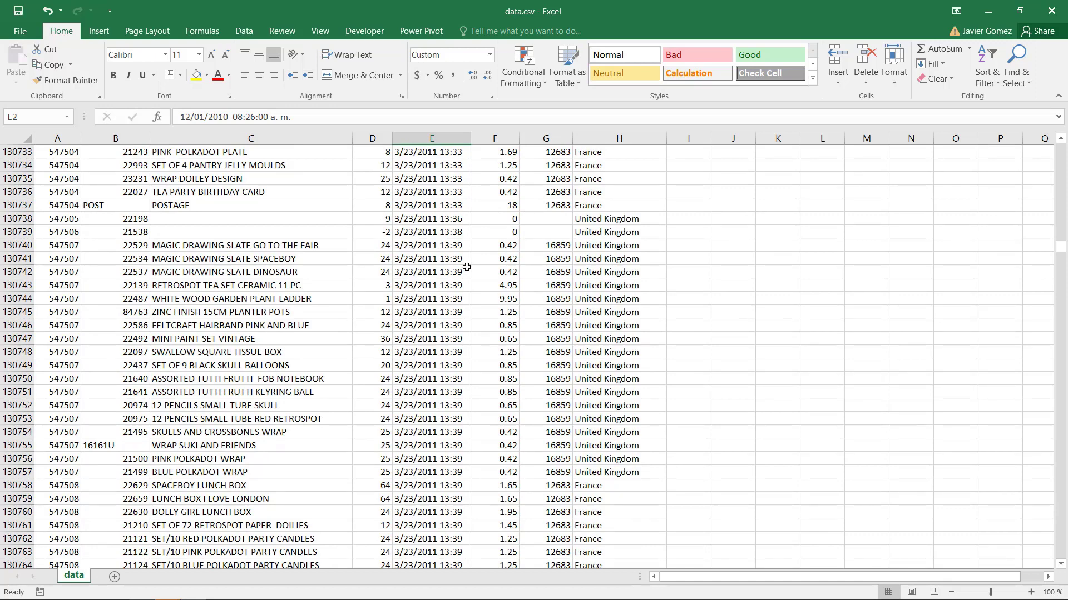
left_click(444, 267)
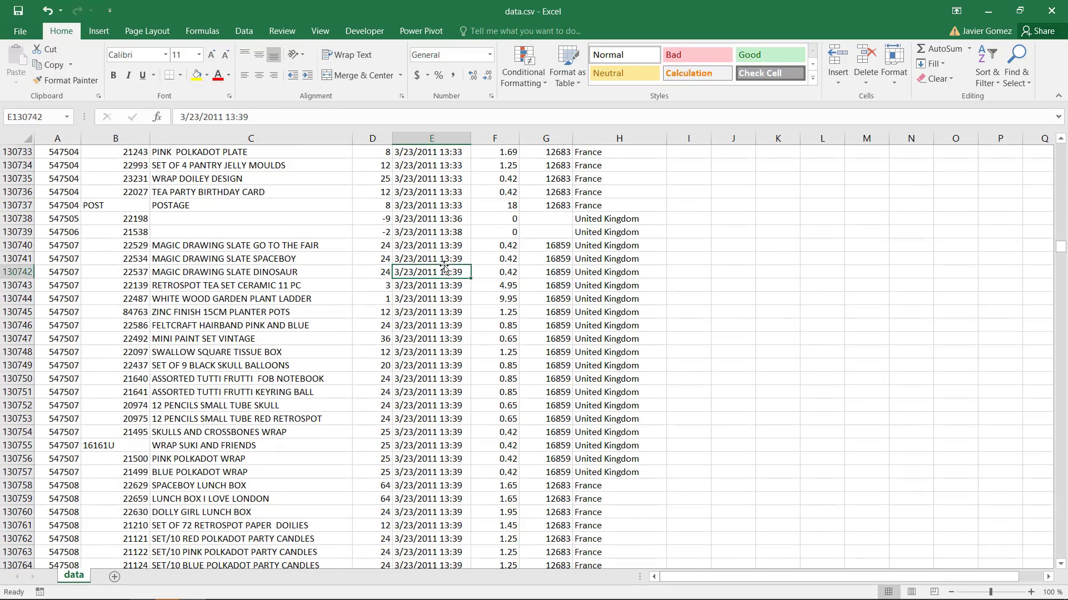
key("ctrl+Up")
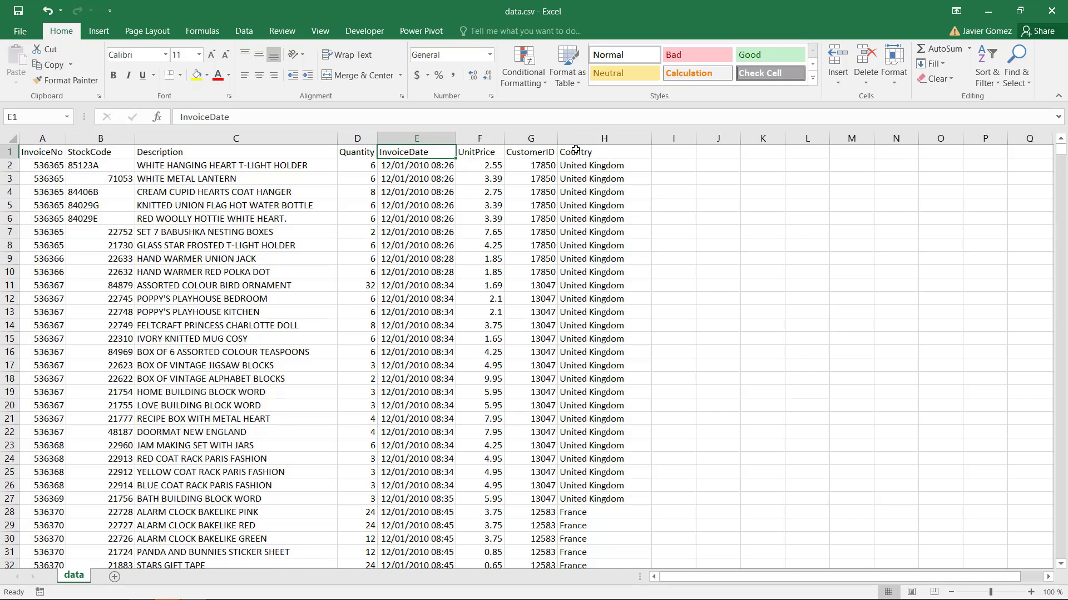
left_click(572, 169)
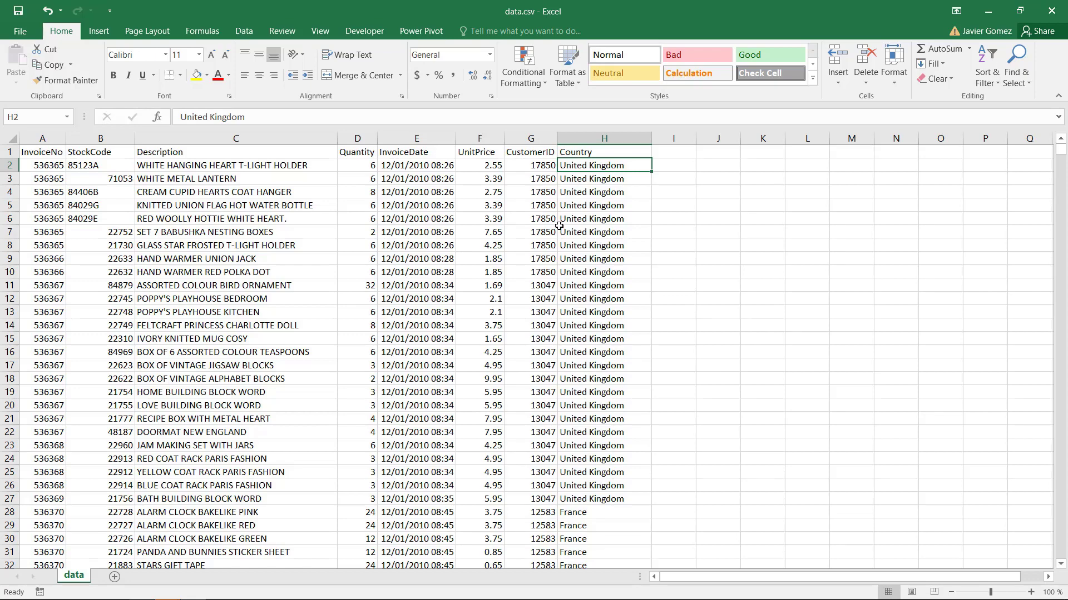
- In Power BI Desktop, connect to data.csv from the Invoice Data folder as a Text/CSV source and review its import preview
key("alt+Tab")
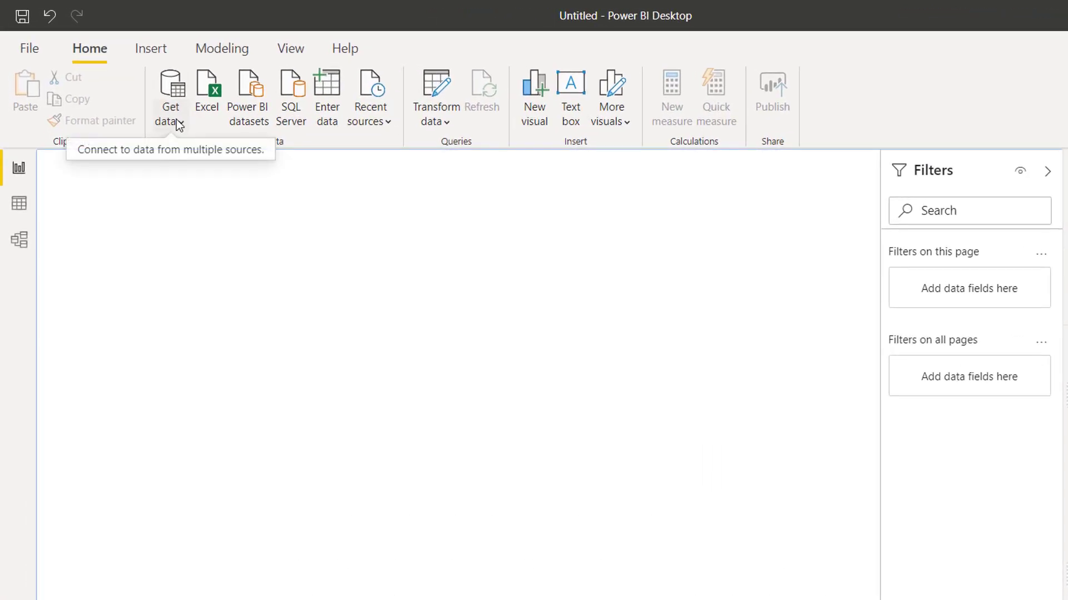
left_click(176, 119)
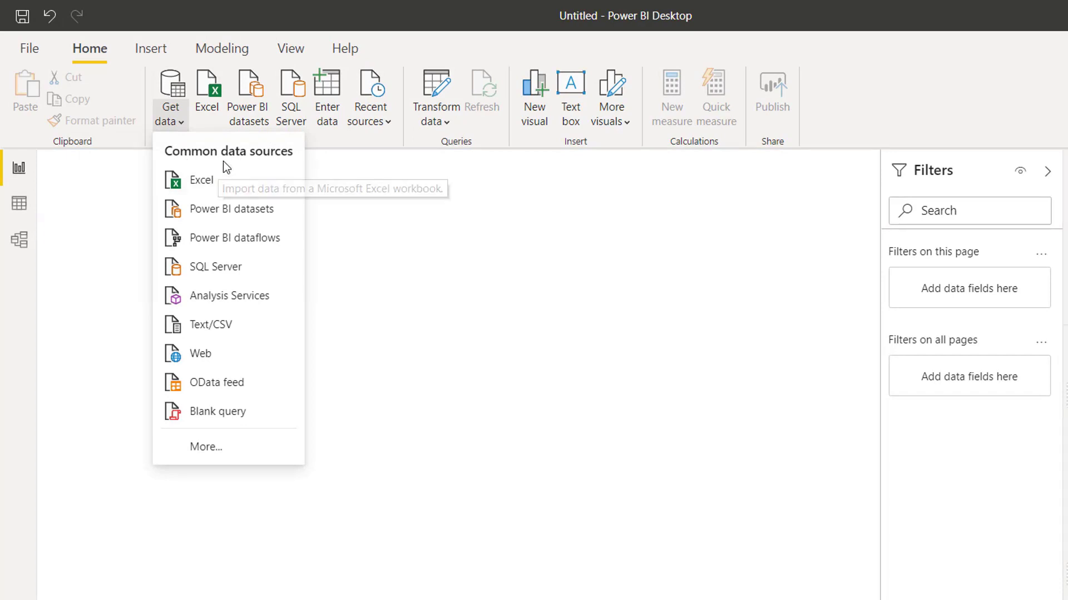
left_click(227, 328)
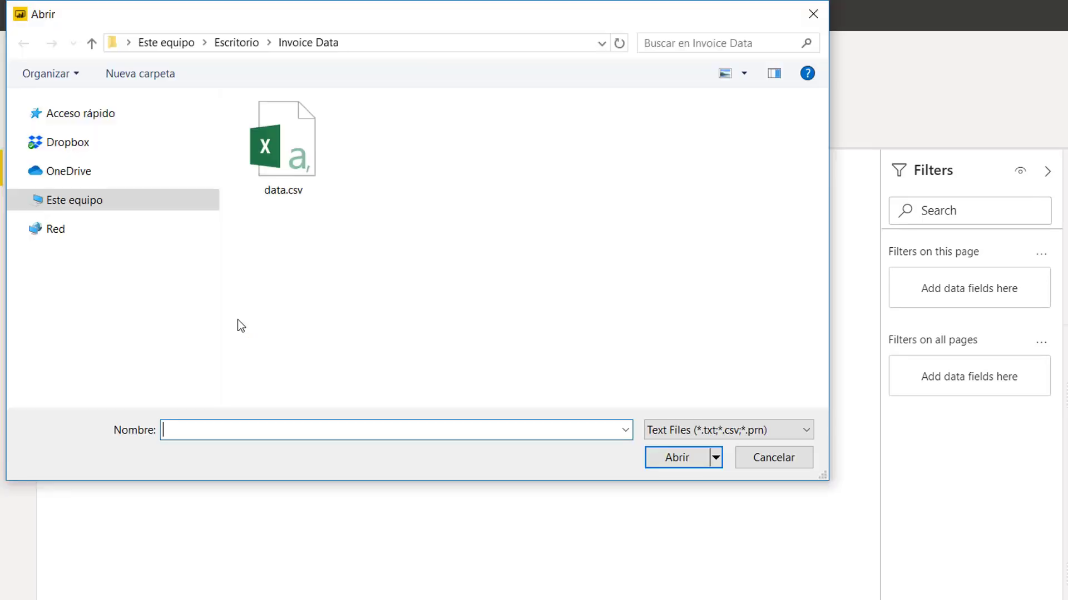
double_click(287, 165)
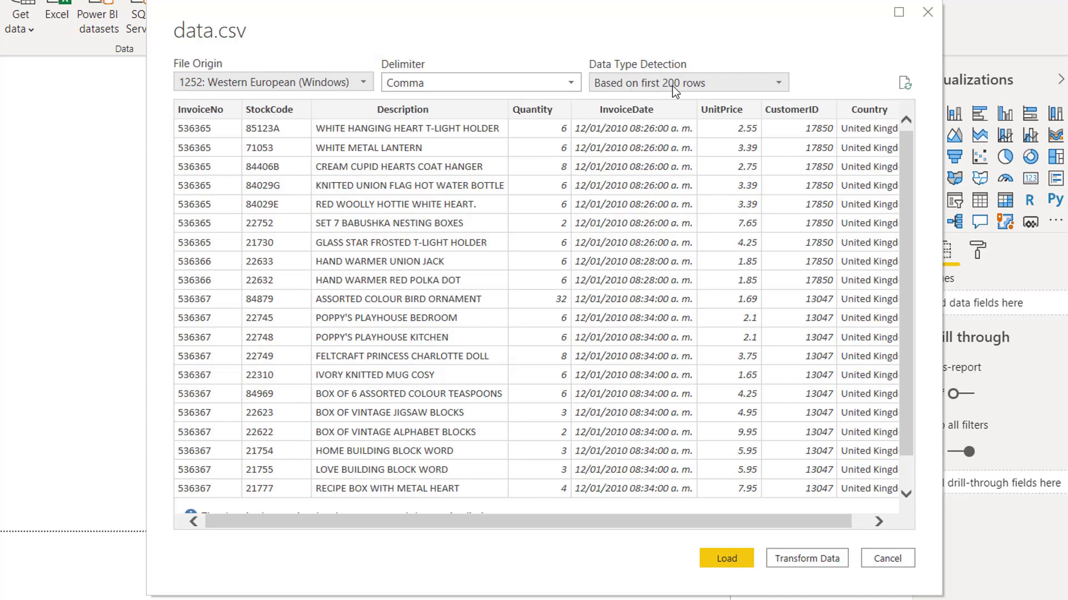
scroll(678, 288, "down", 2)
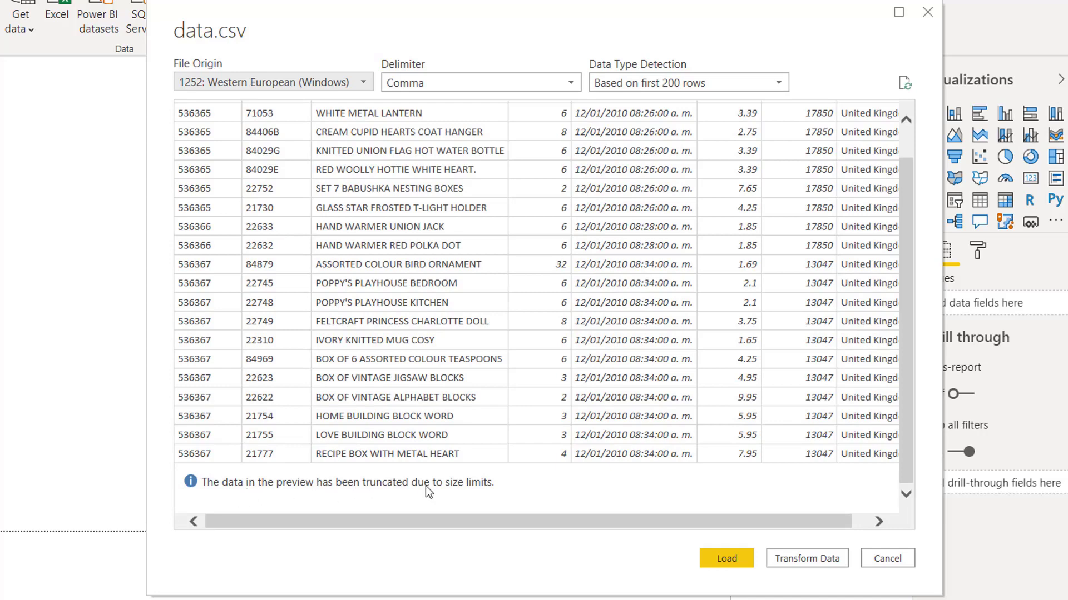
scroll(505, 251, "up", 2)
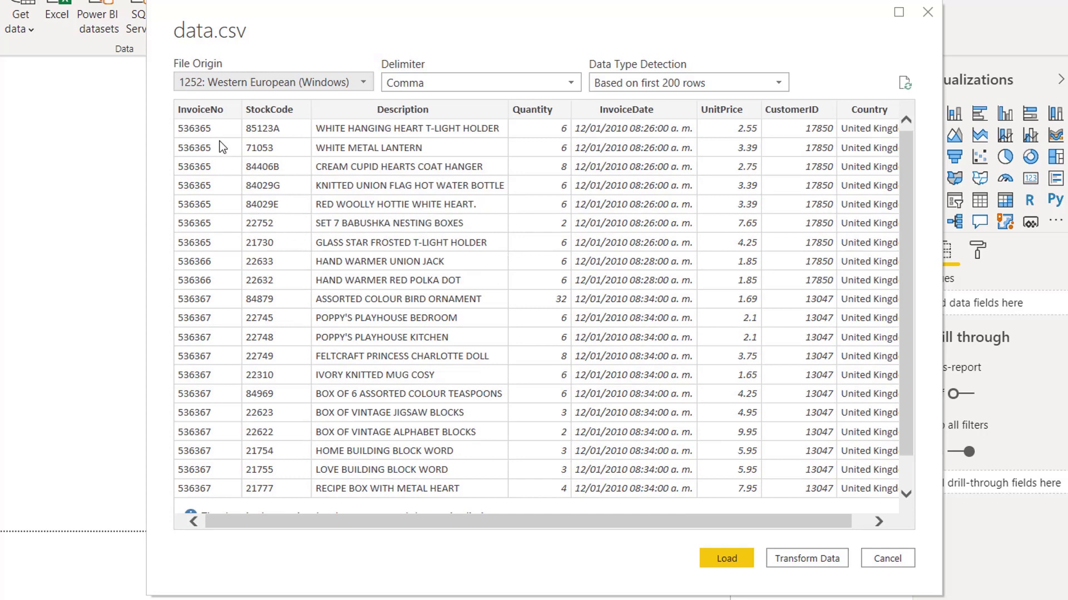
scroll(251, 284, "down", 2)
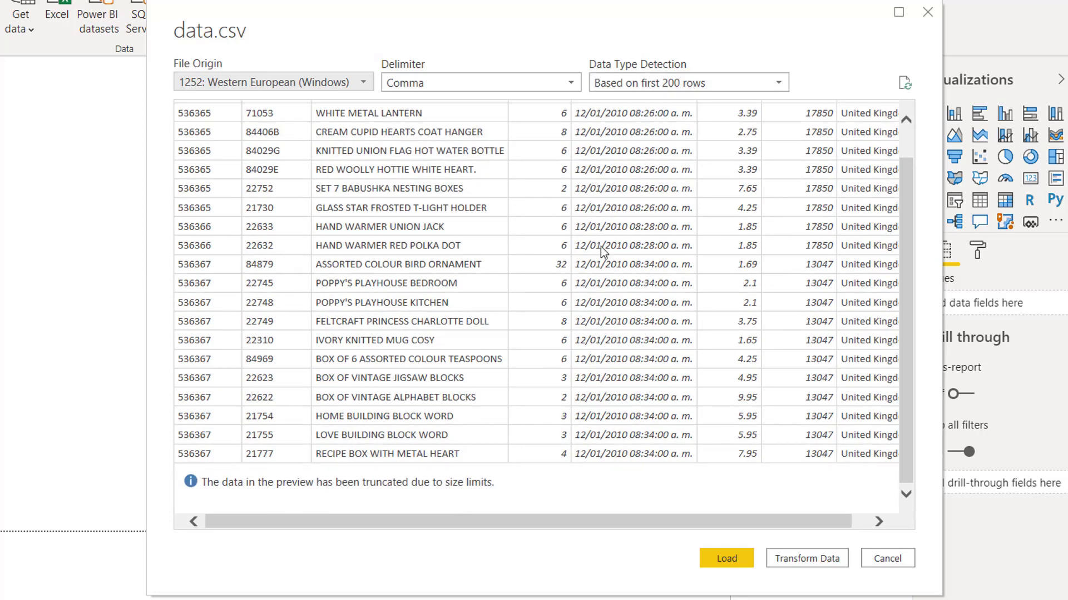
scroll(601, 245, "up", 2)
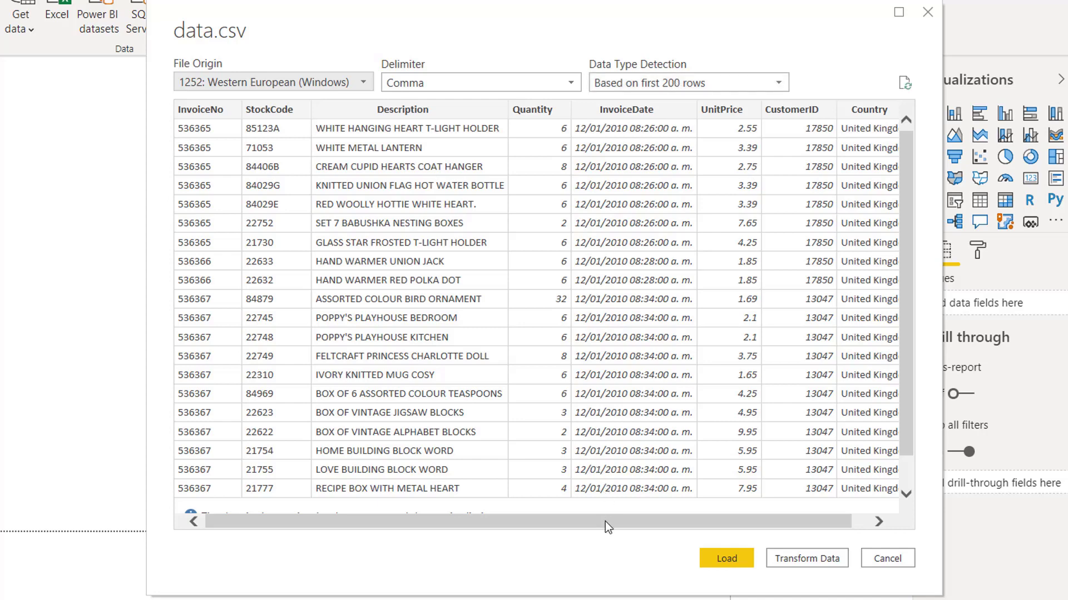
- Bring data.csv into Power Query Editor for transformation and rename the query as Invoice data
left_click_drag(605, 522, 564, 524)
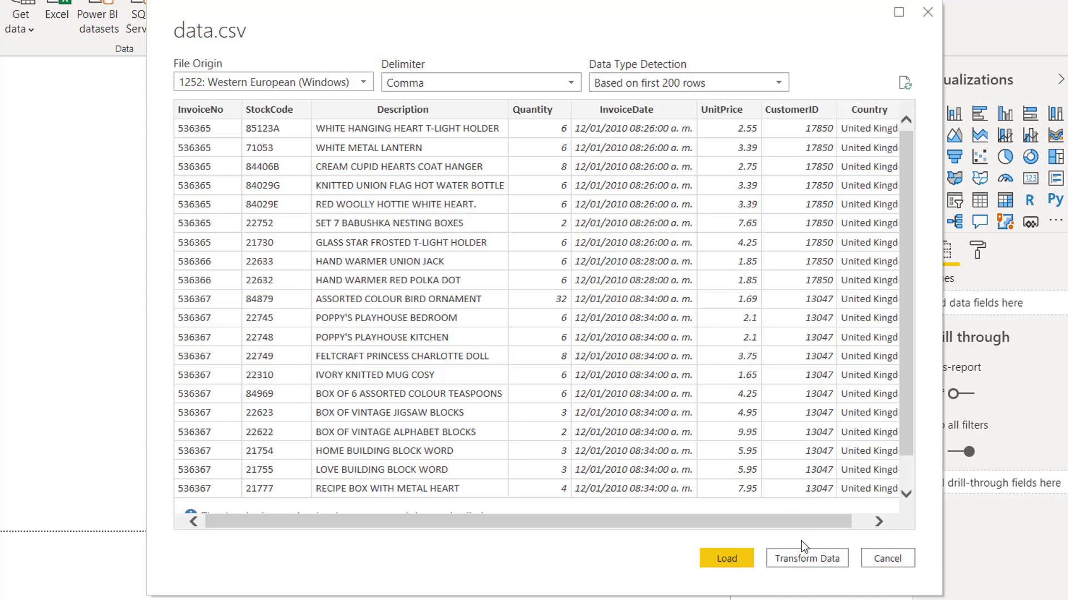
left_click(811, 551)
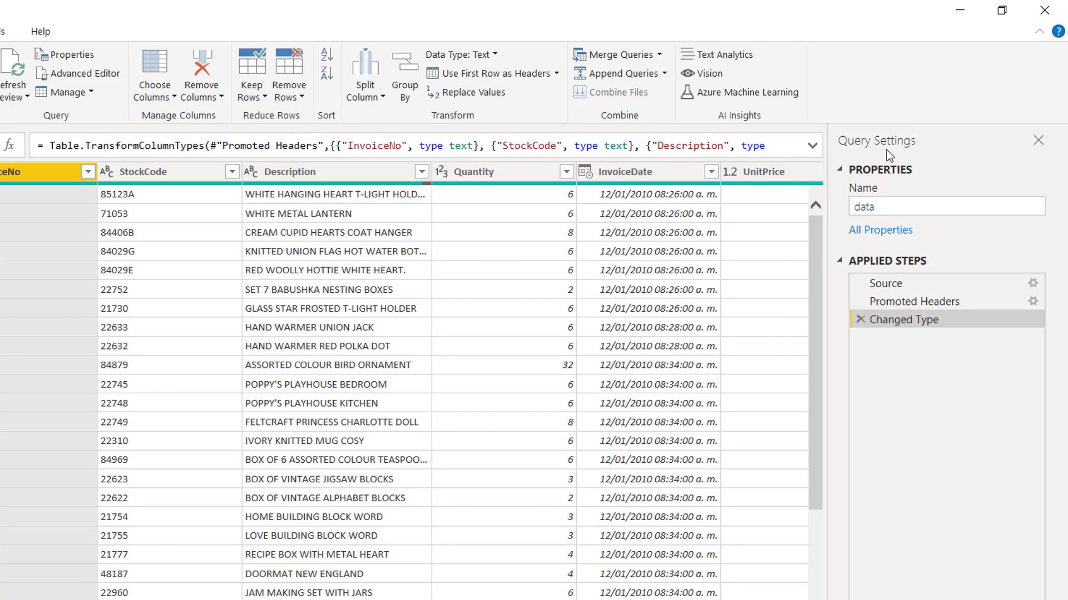
left_click(883, 208)
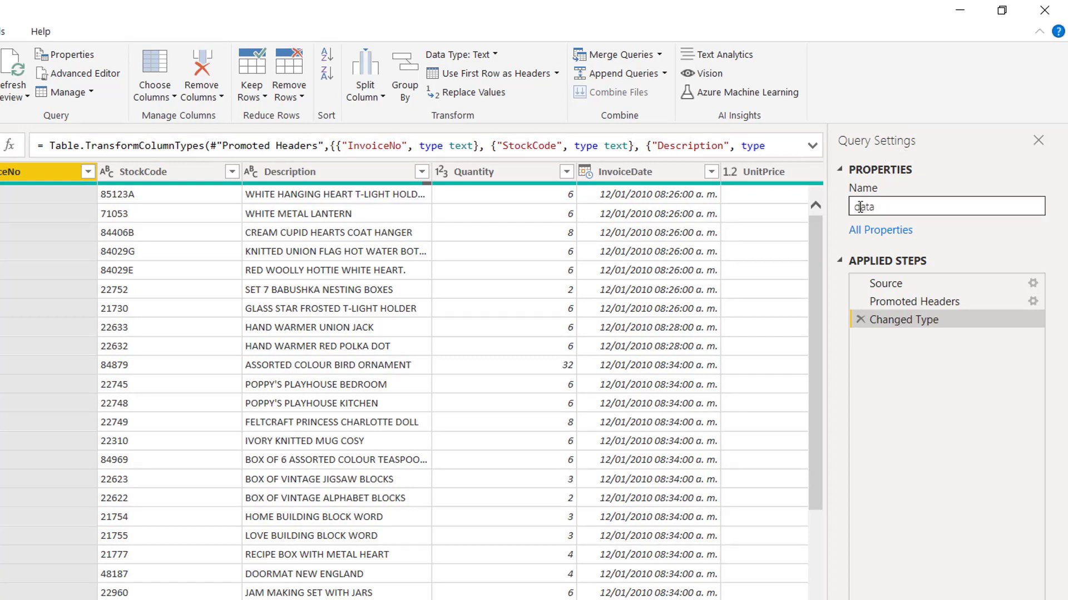
left_click(856, 207)
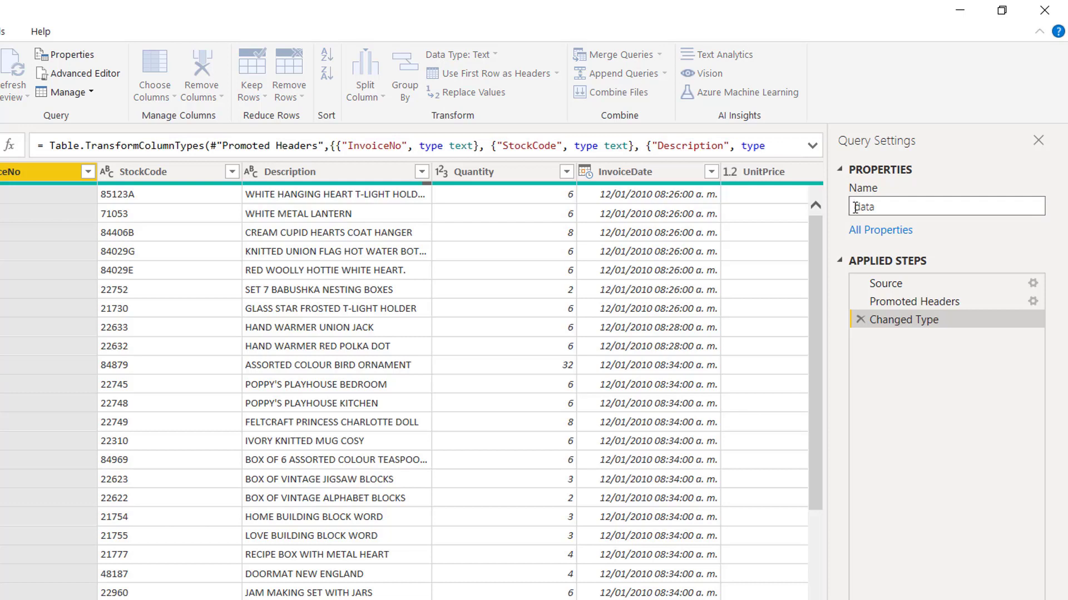
type("Invoice d")
left_click(940, 208)
key("Return")
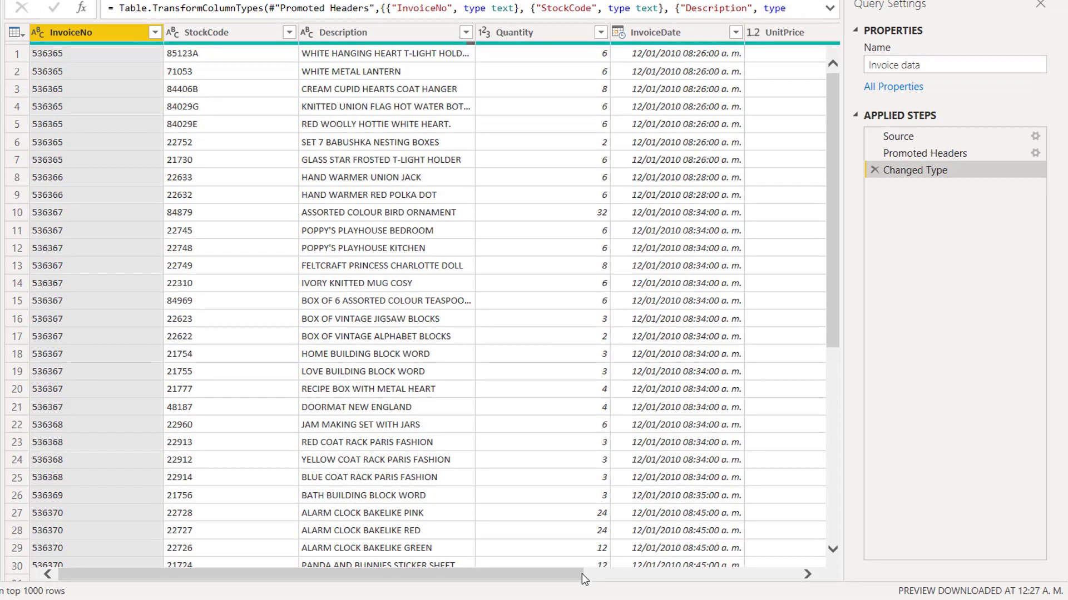
- Remove the automatic Changed Type step from the Invoice data query
left_click_drag(582, 574, 785, 563)
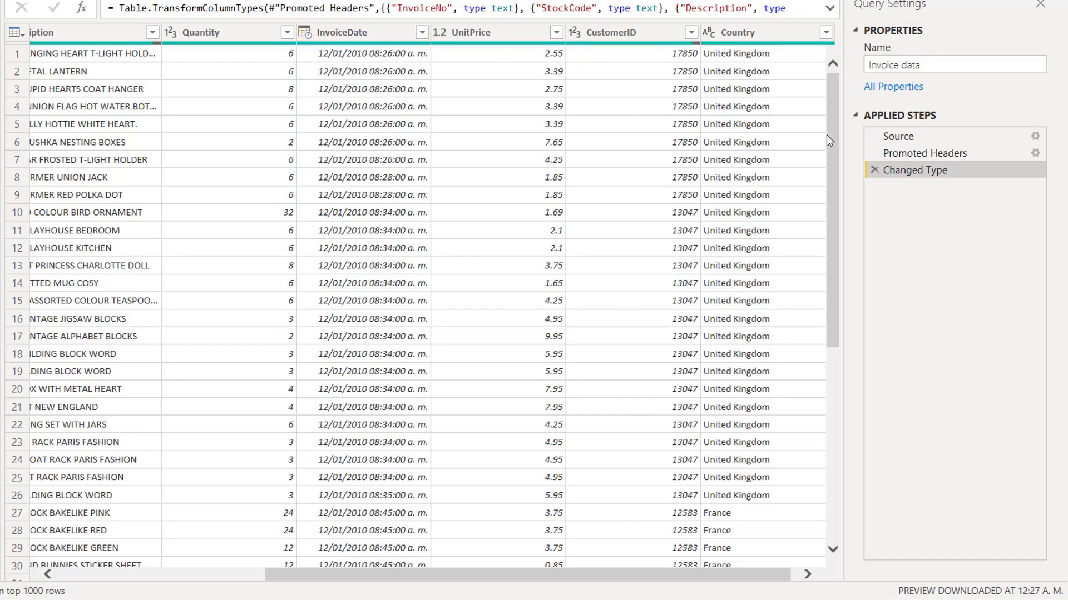
left_click(874, 171)
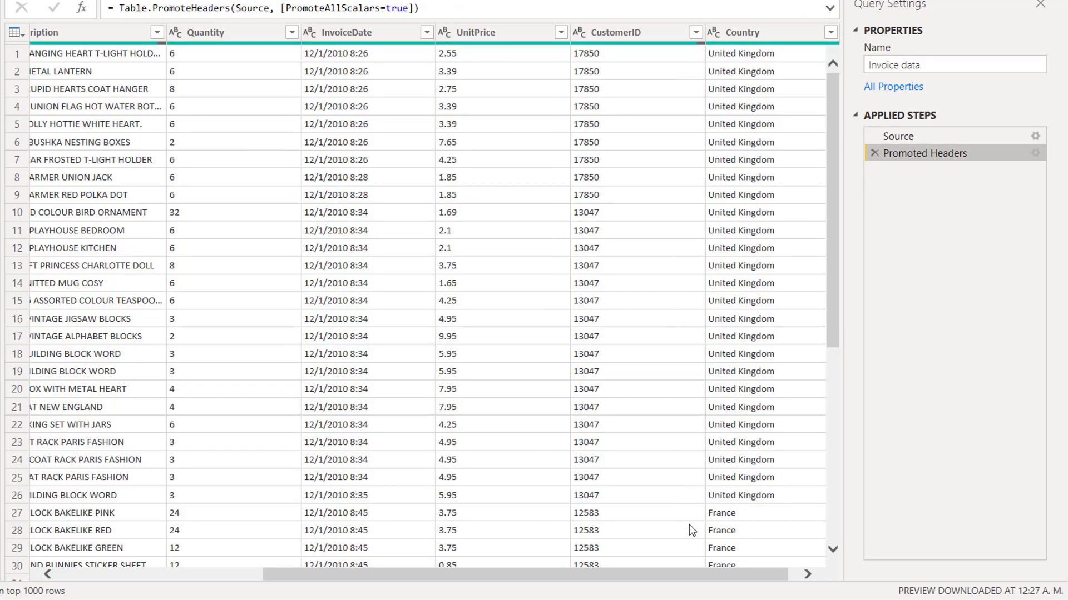
left_click_drag(716, 575, 511, 575)
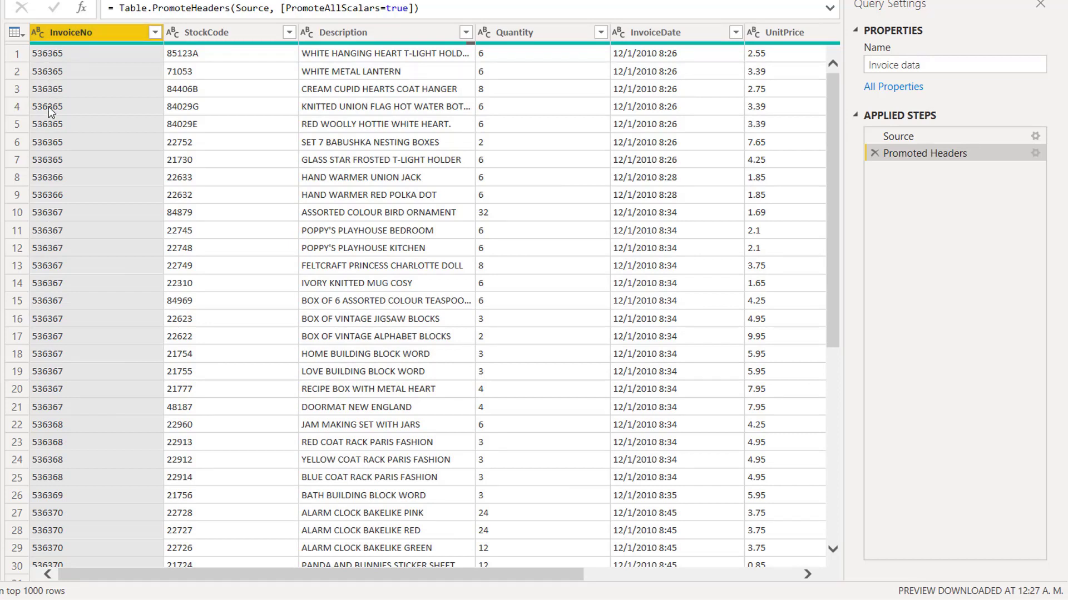
- Leave InvoiceNo as text and change the Quantity column's data type to Whole Number
left_click(38, 34)
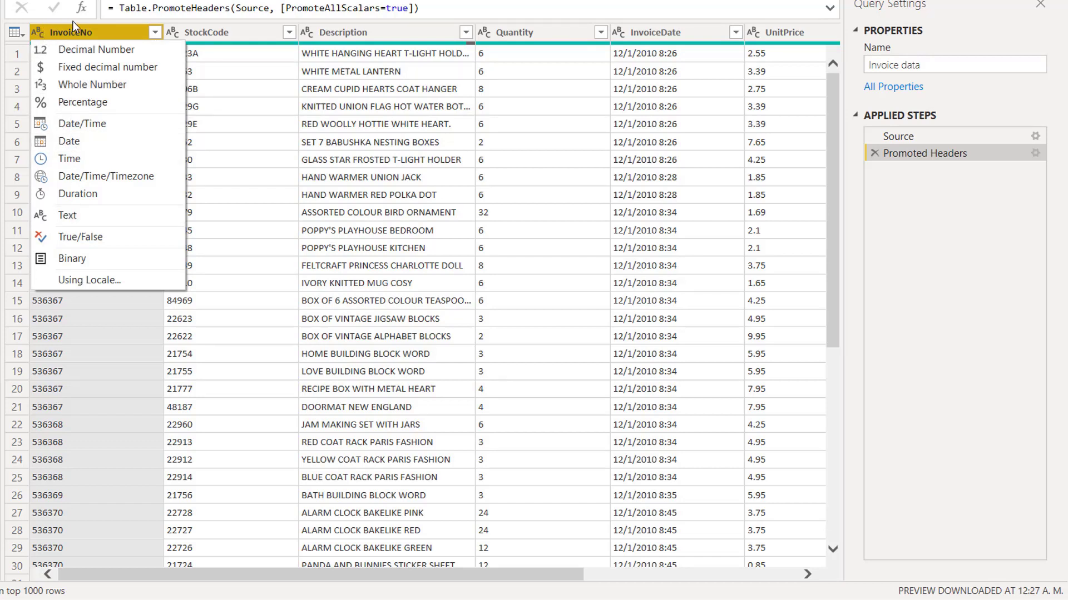
left_click(219, 52)
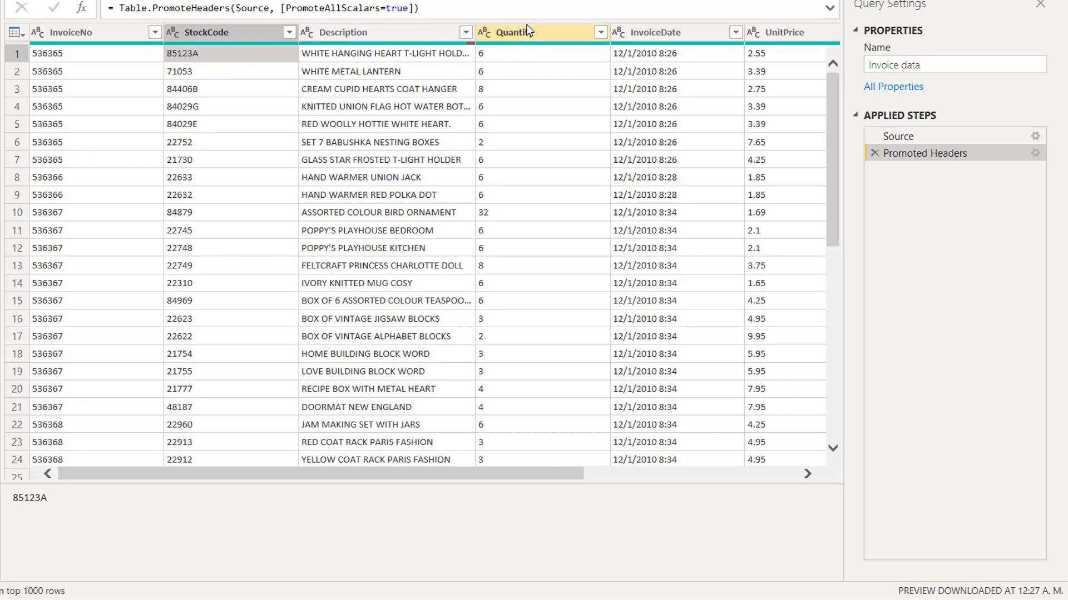
left_click(484, 32)
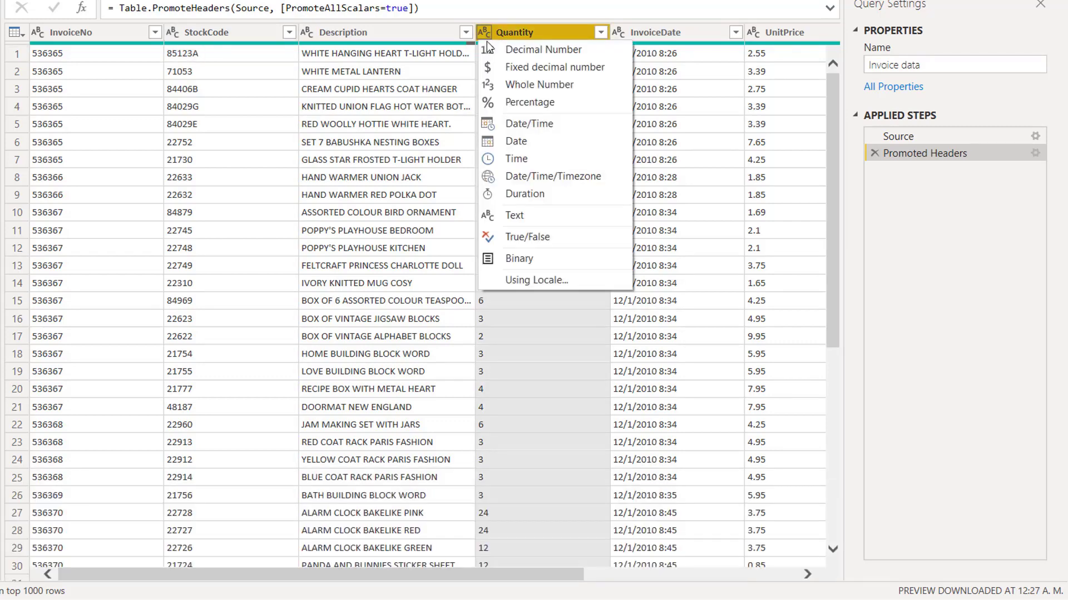
left_click(535, 86)
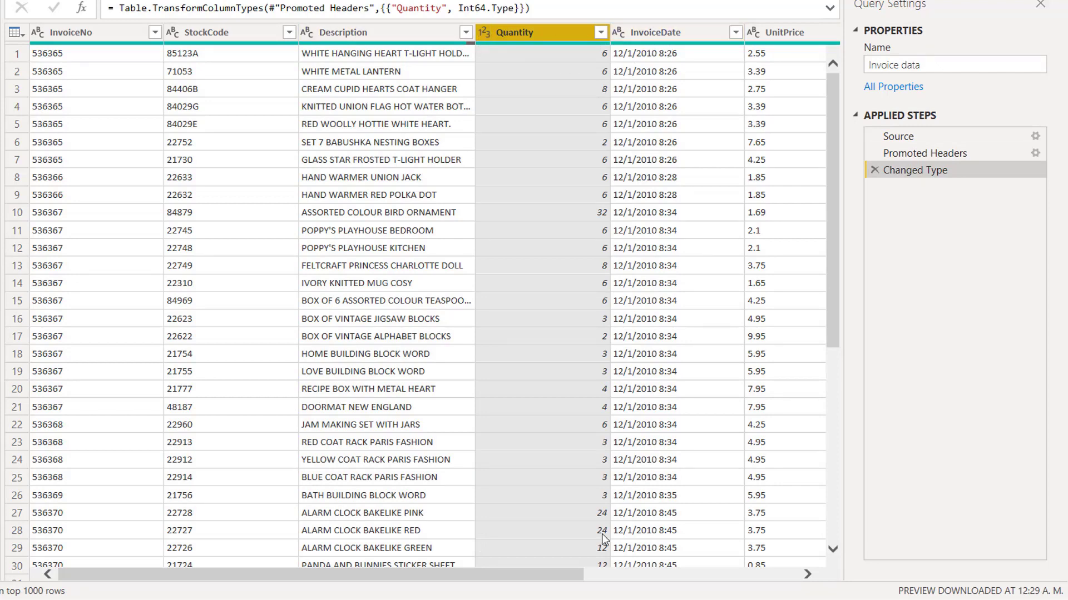
- Convert the InvoiceDate column to Date/Time using the English (United States) locale
left_click_drag(575, 570, 781, 594)
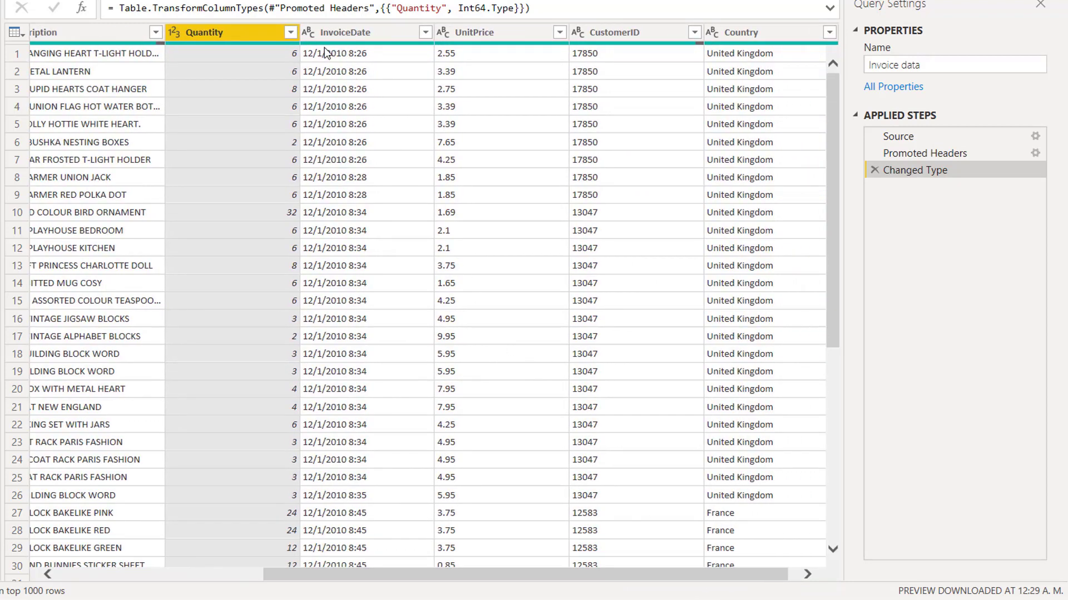
left_click(312, 34)
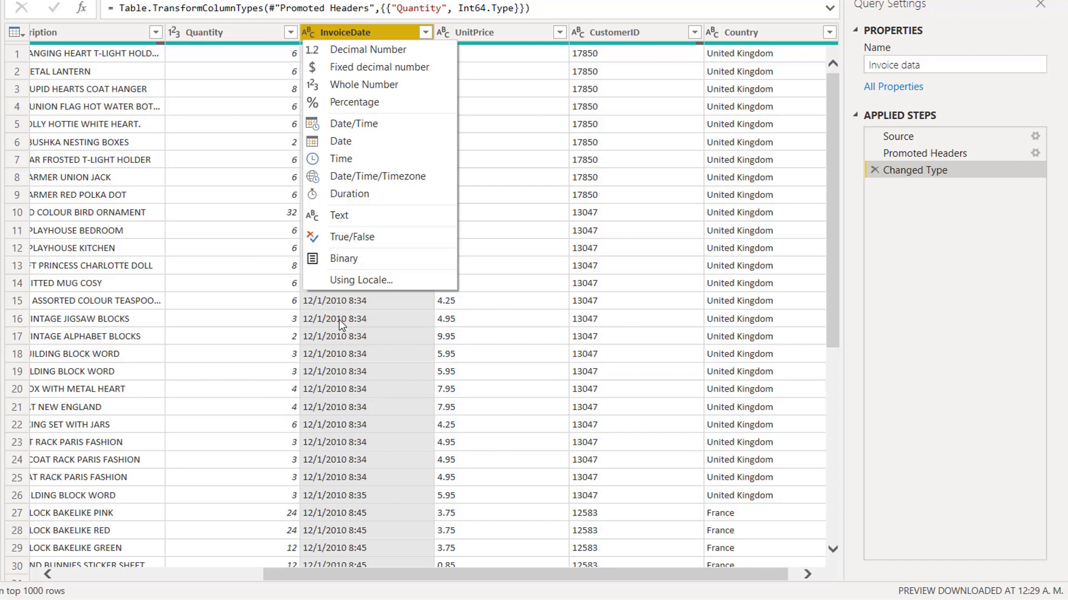
left_click(369, 283)
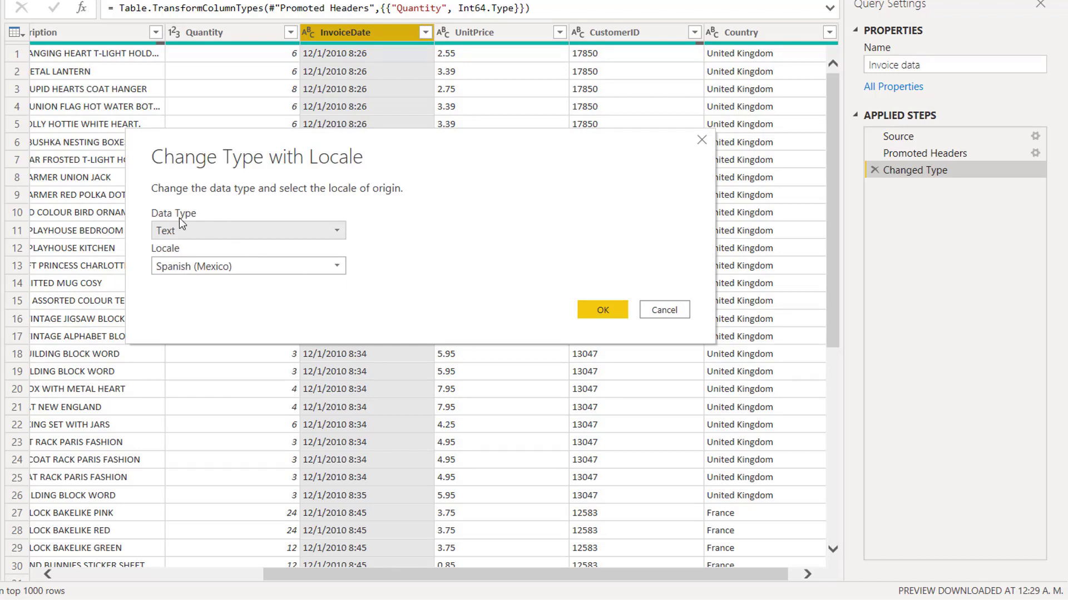
left_click(214, 232)
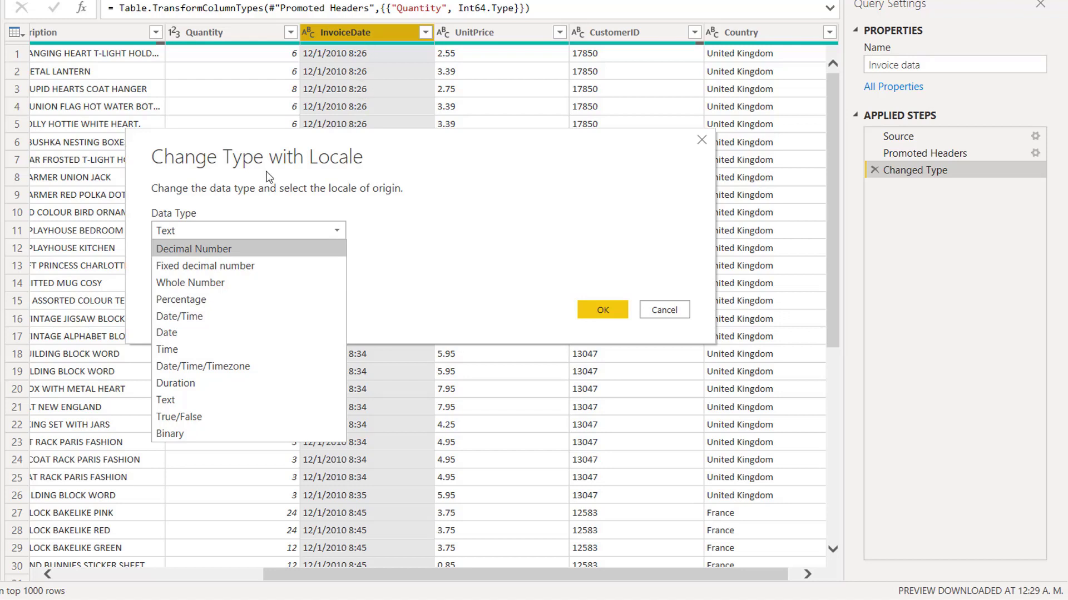
left_click(203, 318)
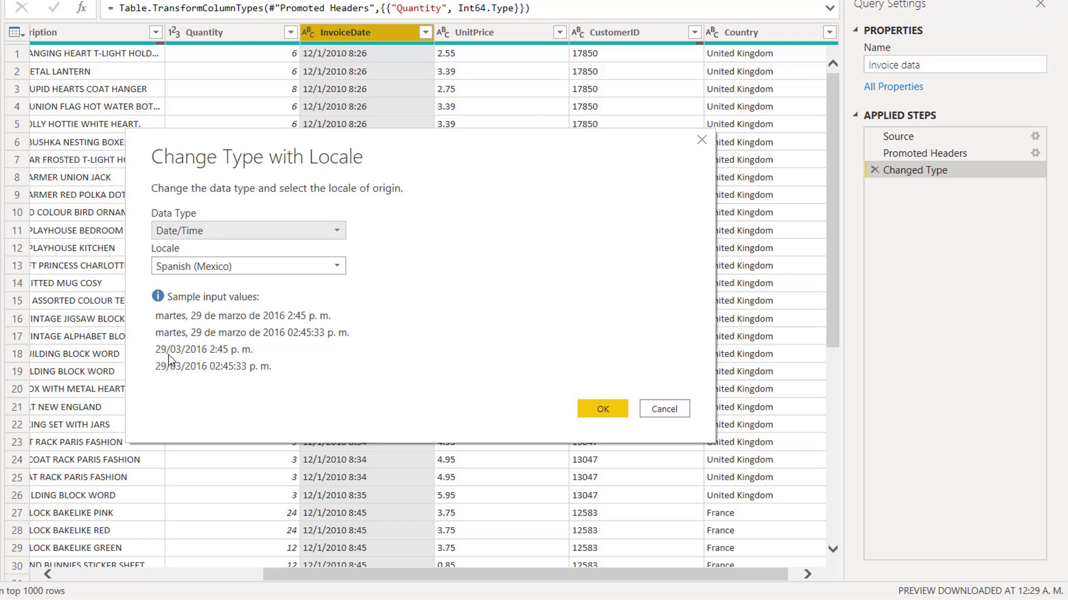
left_click(304, 268)
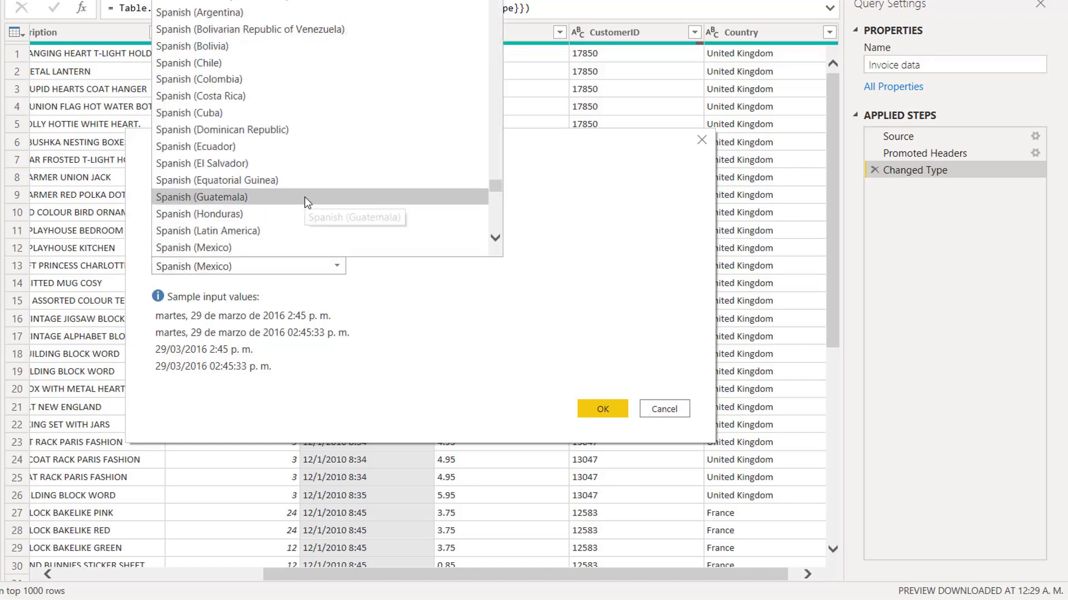
left_click_drag(493, 185, 509, 47)
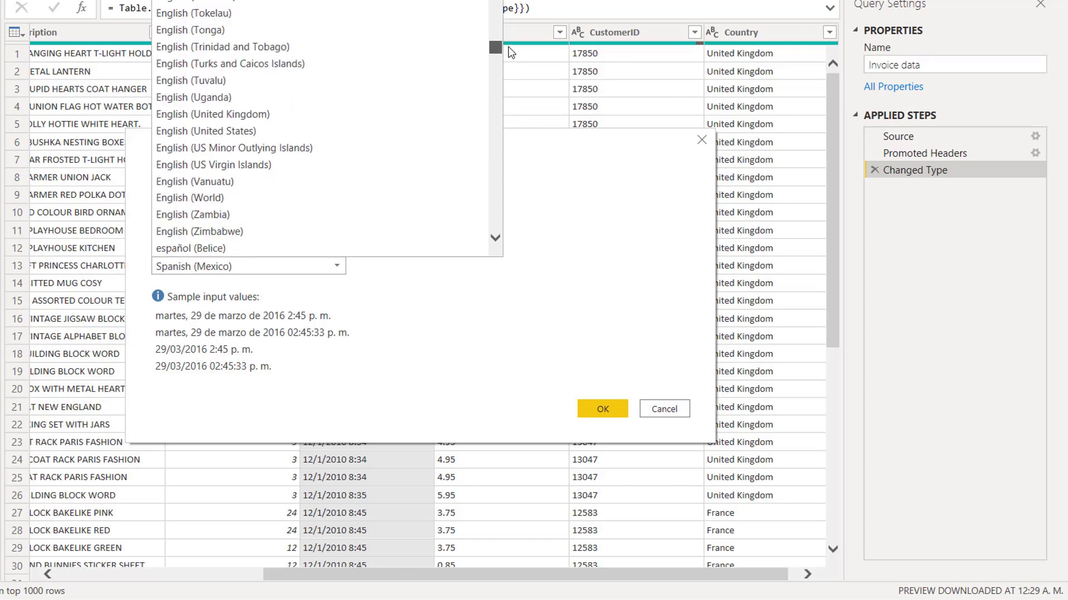
left_click(262, 131)
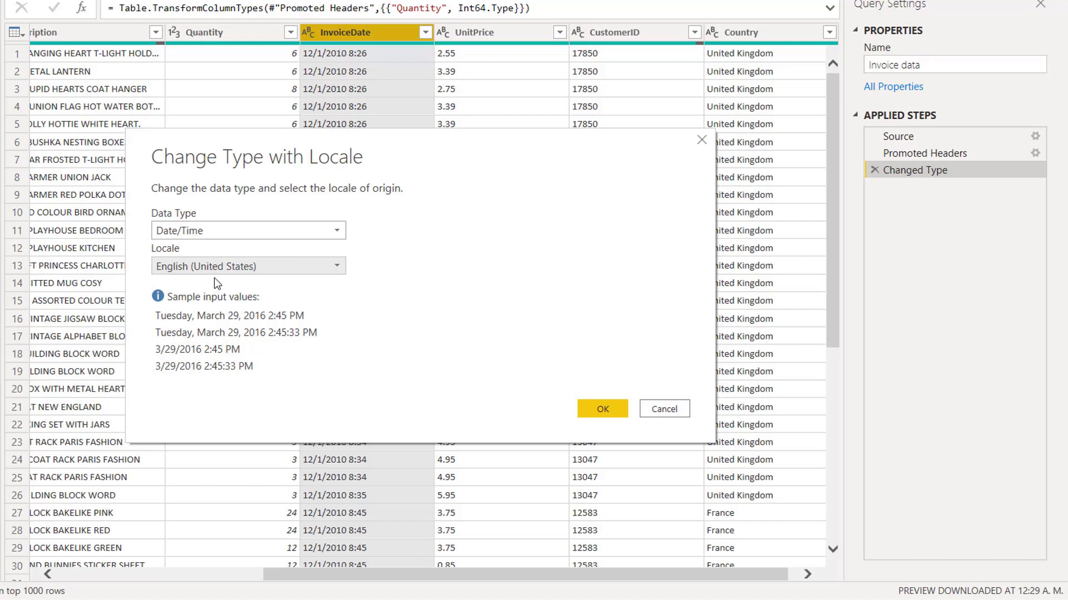
left_click(590, 408)
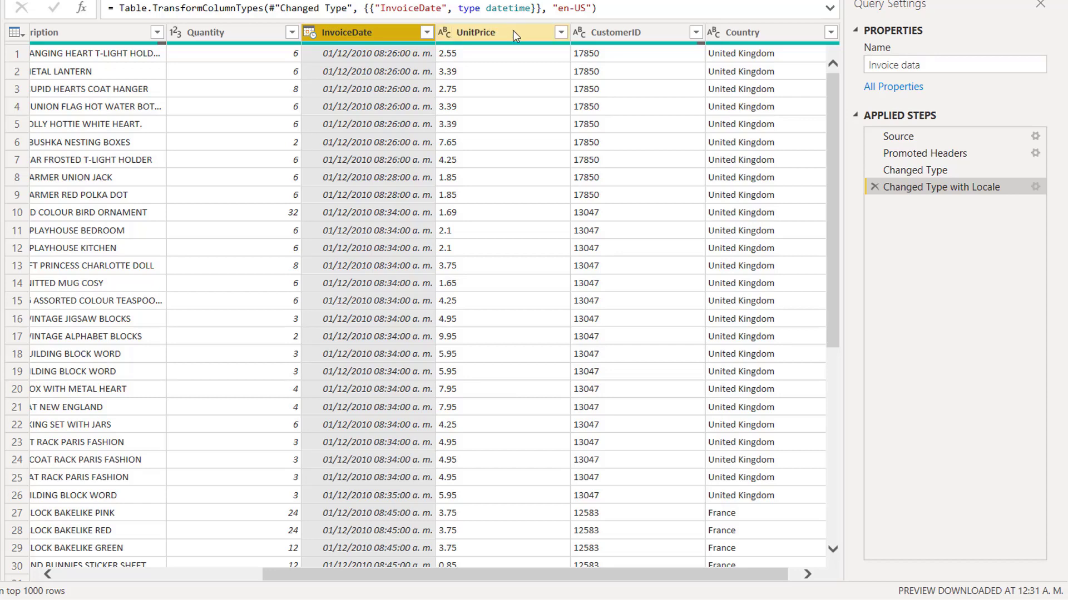
- Change the UnitPrice column's data type to Decimal Number
left_click(445, 34)
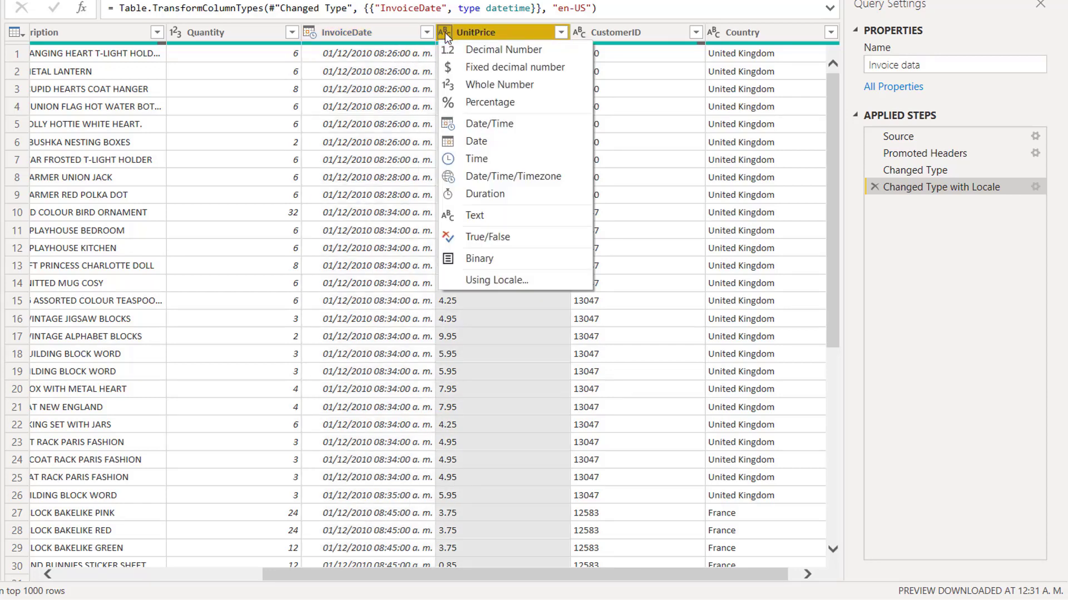
left_click(461, 49)
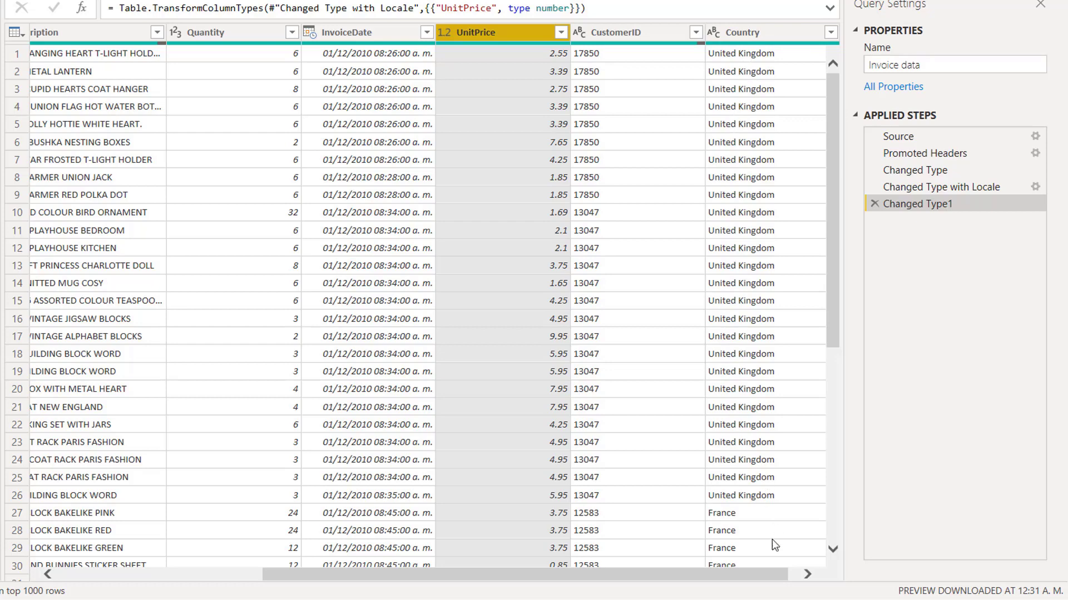
- Load the full list of Country values and filter out the United Kingdom rows
left_click_drag(779, 567, 791, 567)
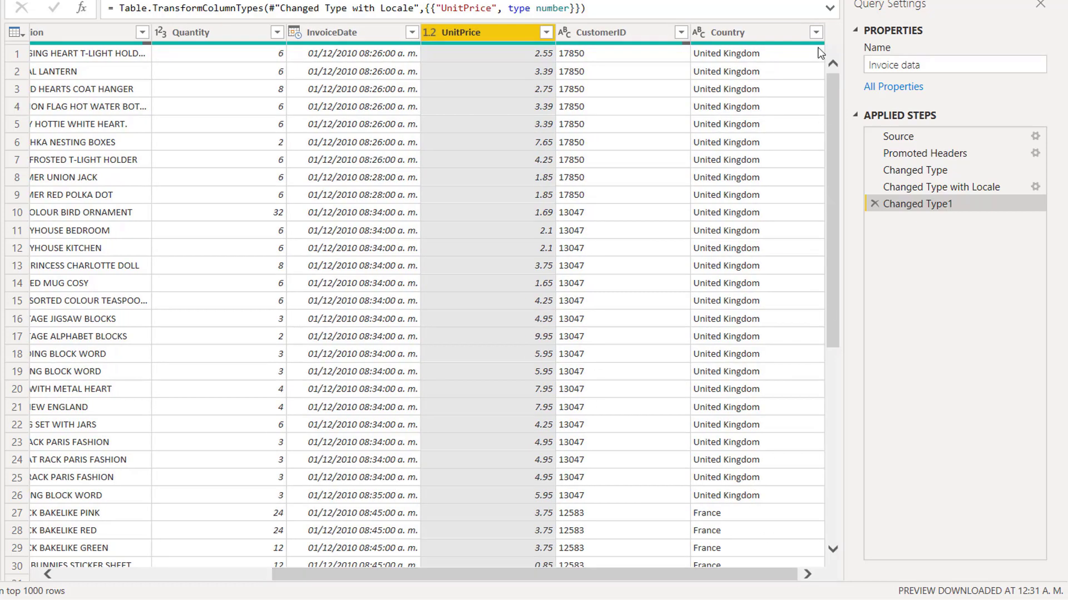
left_click(815, 35)
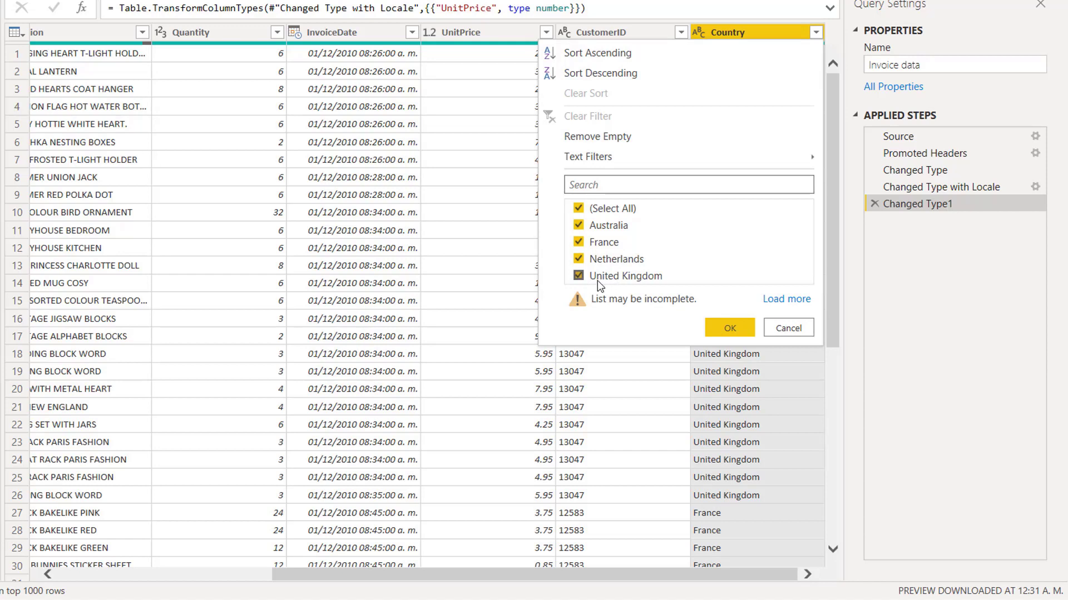
left_click(579, 276)
left_click(790, 302)
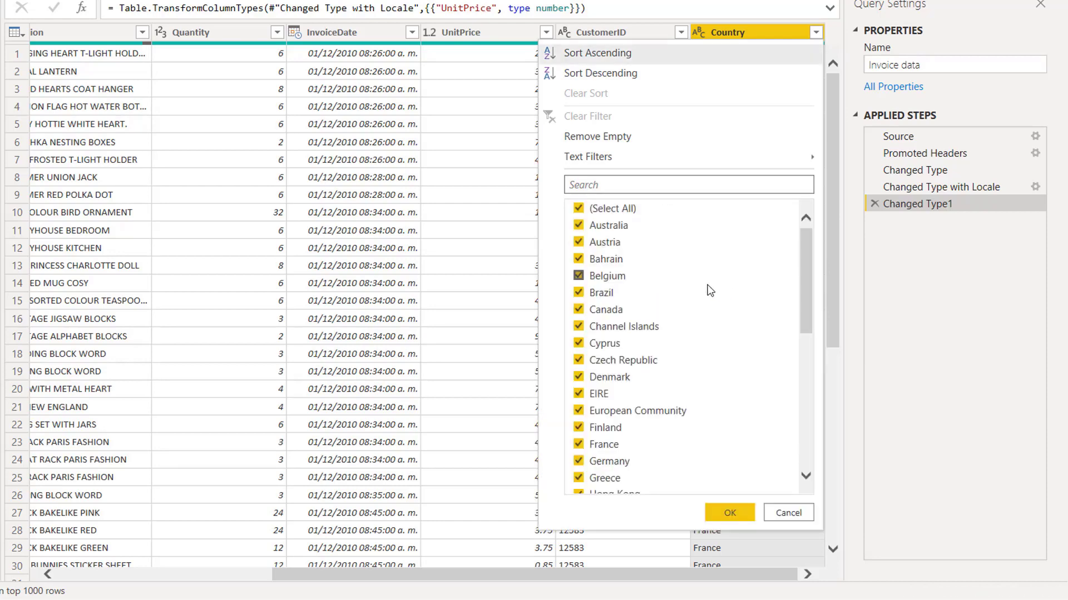
scroll(690, 293, "down", 7)
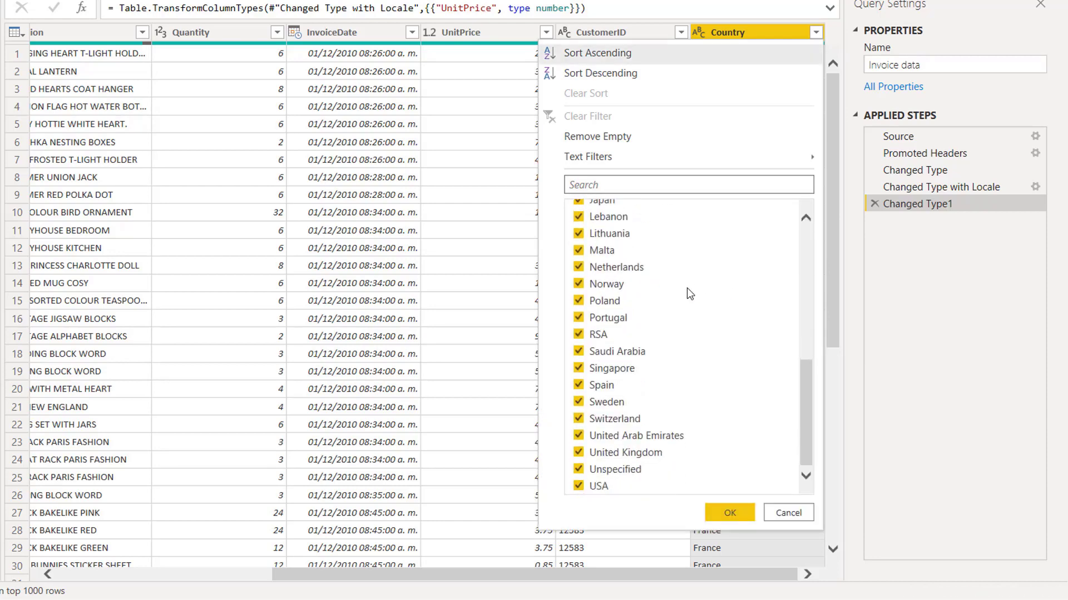
scroll(686, 288, "up", 8)
scroll(660, 320, "down", 8)
left_click(578, 453)
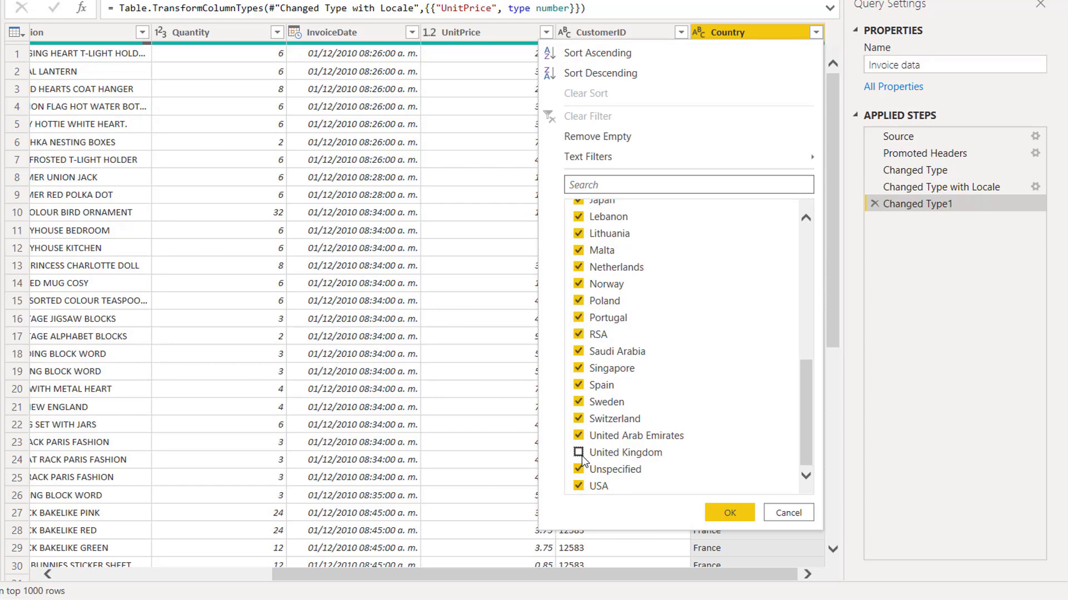
left_click(718, 512)
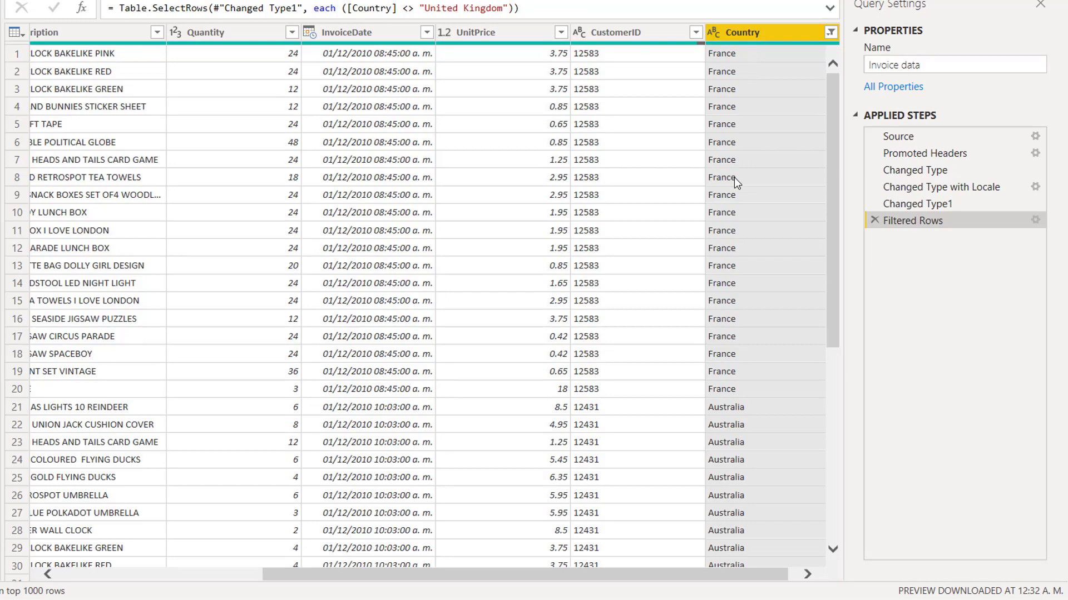
- Close the query editor with its changes applied and display the loaded Invoice data table in Data view
left_click_drag(738, 573, 310, 561)
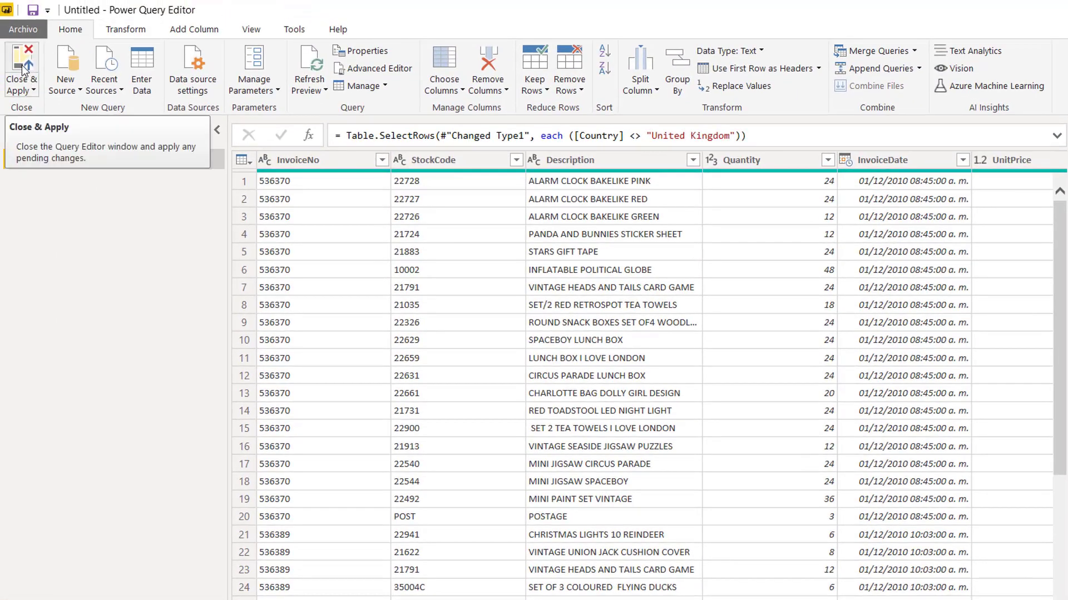
left_click(25, 50)
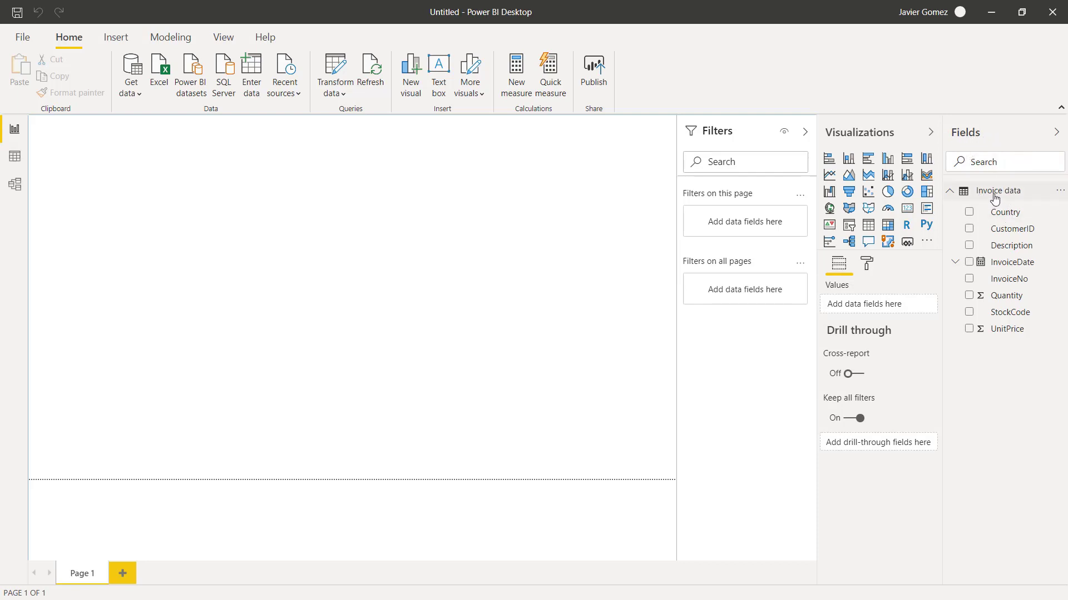
mouse_move(995, 199)
left_click(15, 158)
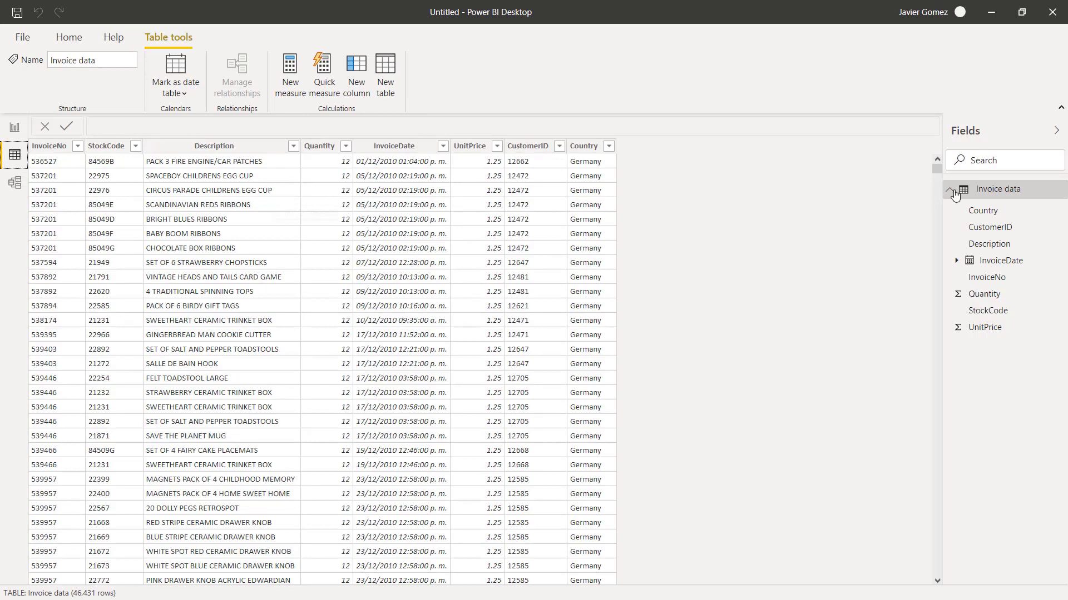
left_click(1017, 196)
left_click(991, 195)
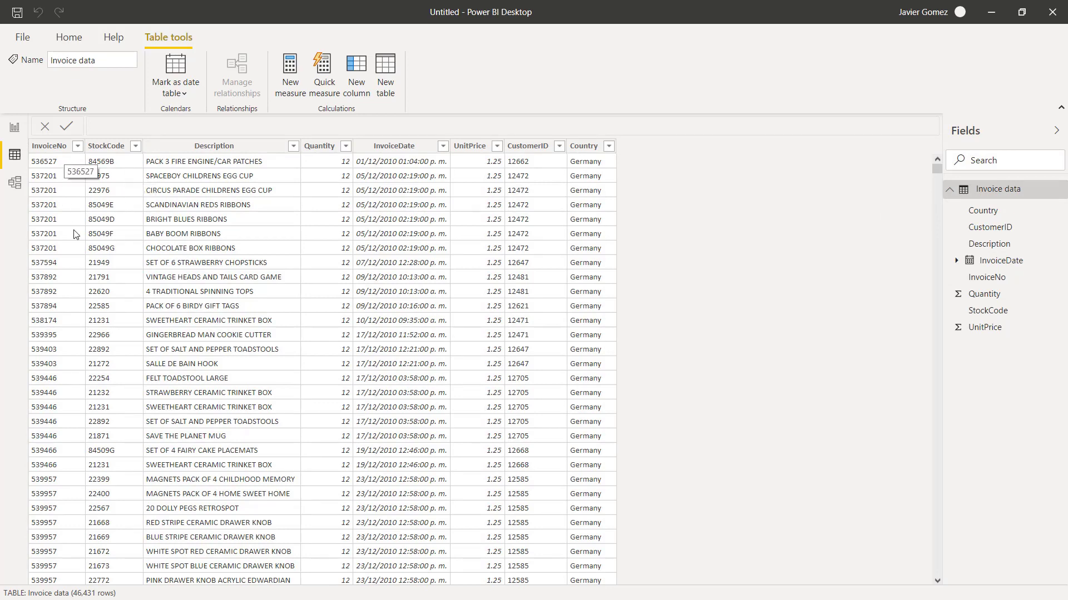
- Sort the Invoice data table by InvoiceDate in ascending order to check the earliest invoice dates
left_click(71, 147)
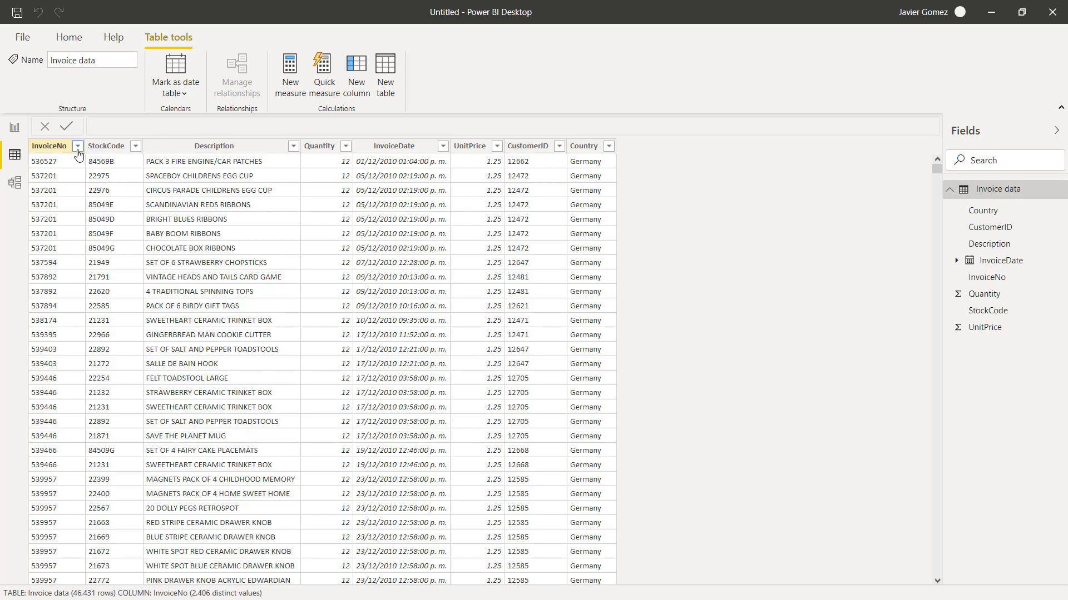
left_click(77, 145)
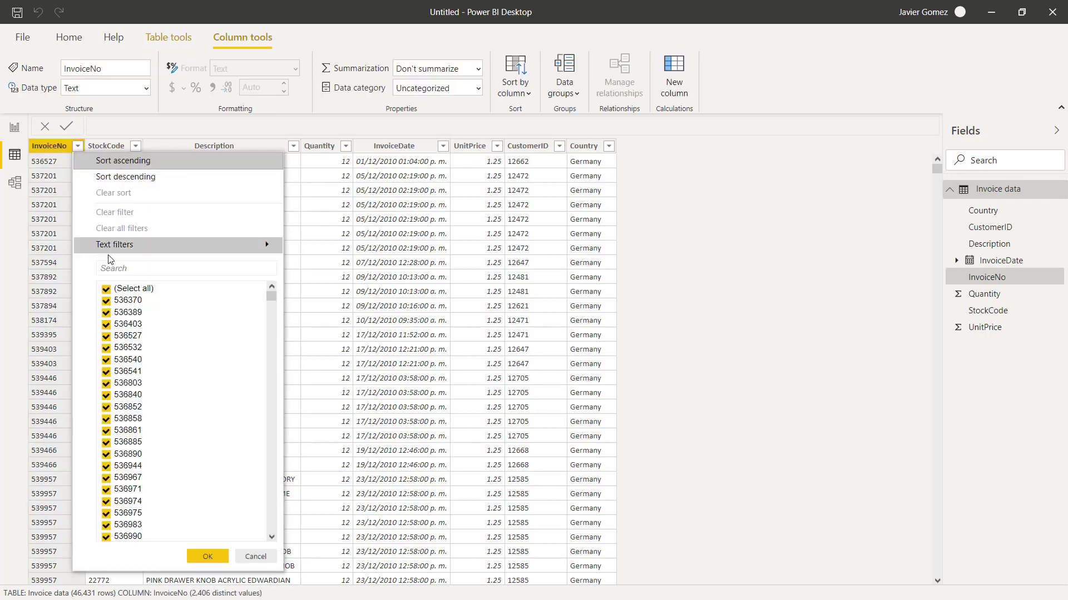
left_click(437, 204)
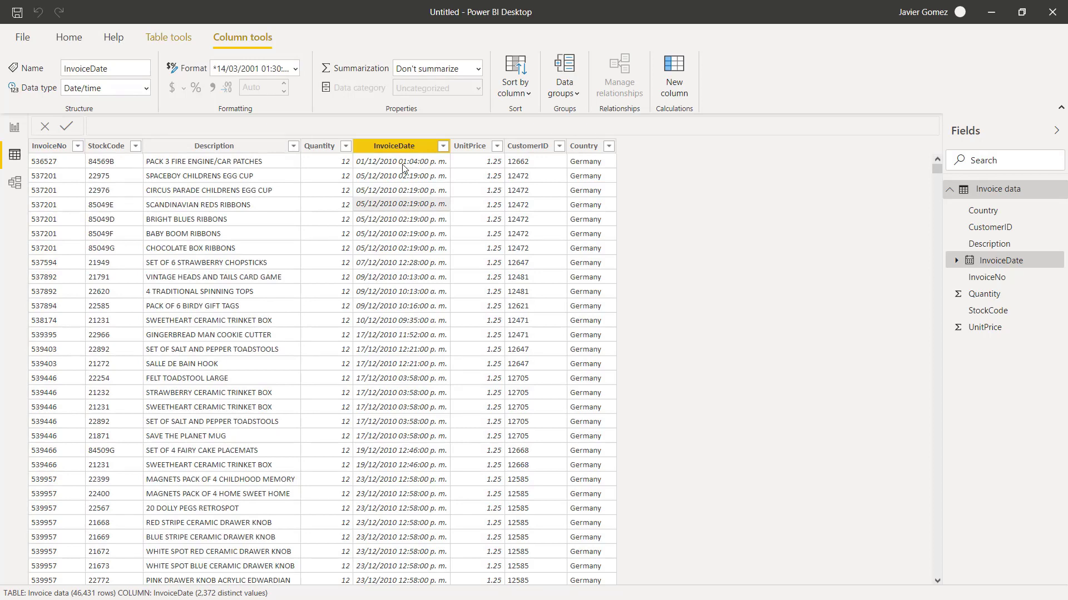
left_click(443, 145)
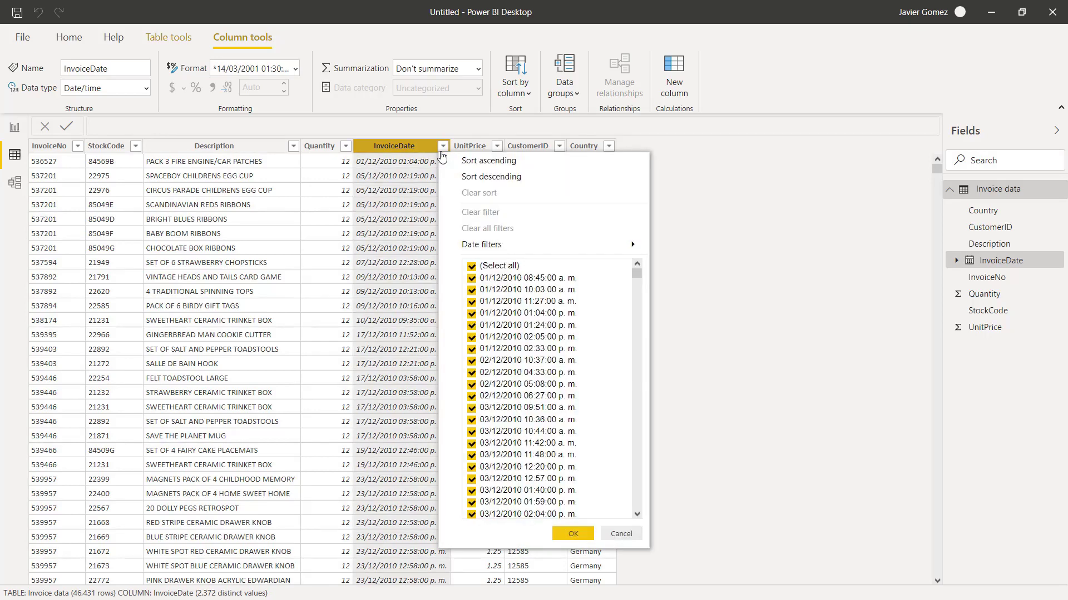
left_click(488, 163)
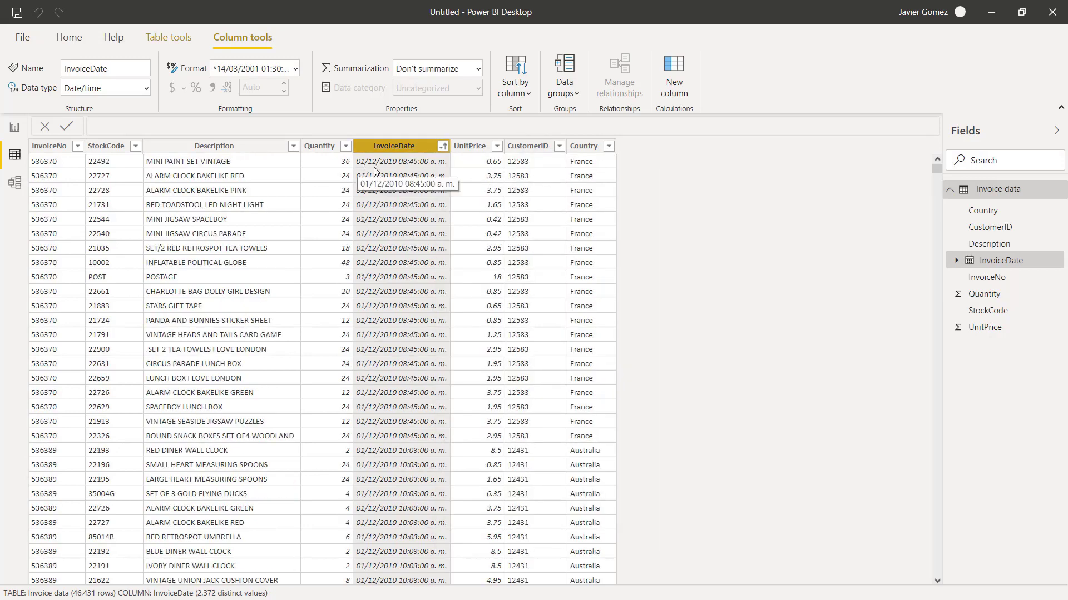
- Sort InvoiceDate in descending order to compare the latest dates with the Kaggle dataset description, and clear the sort
left_click(443, 146)
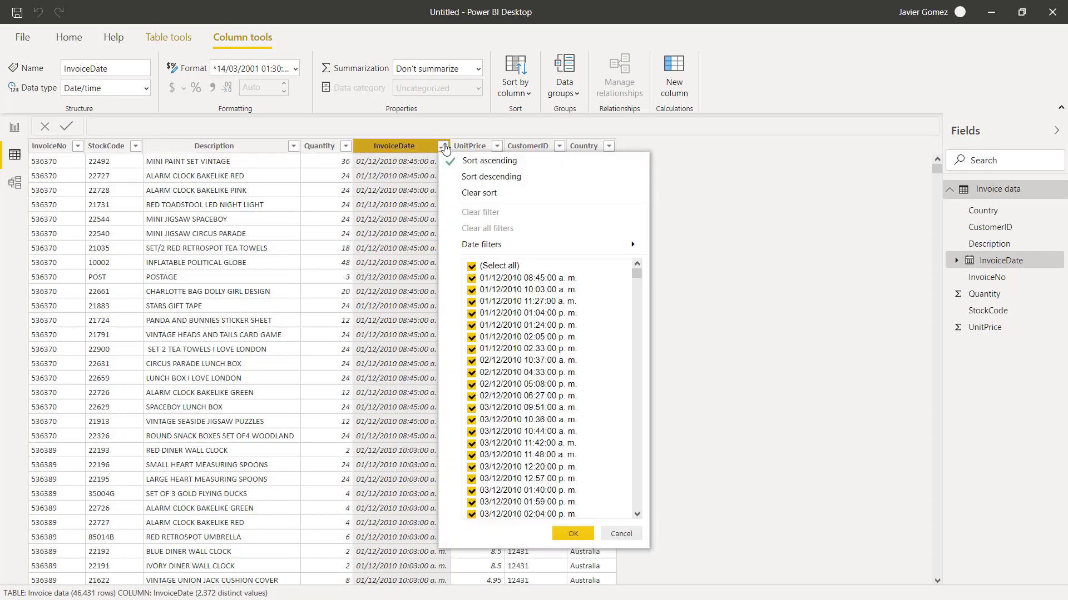
left_click(458, 179)
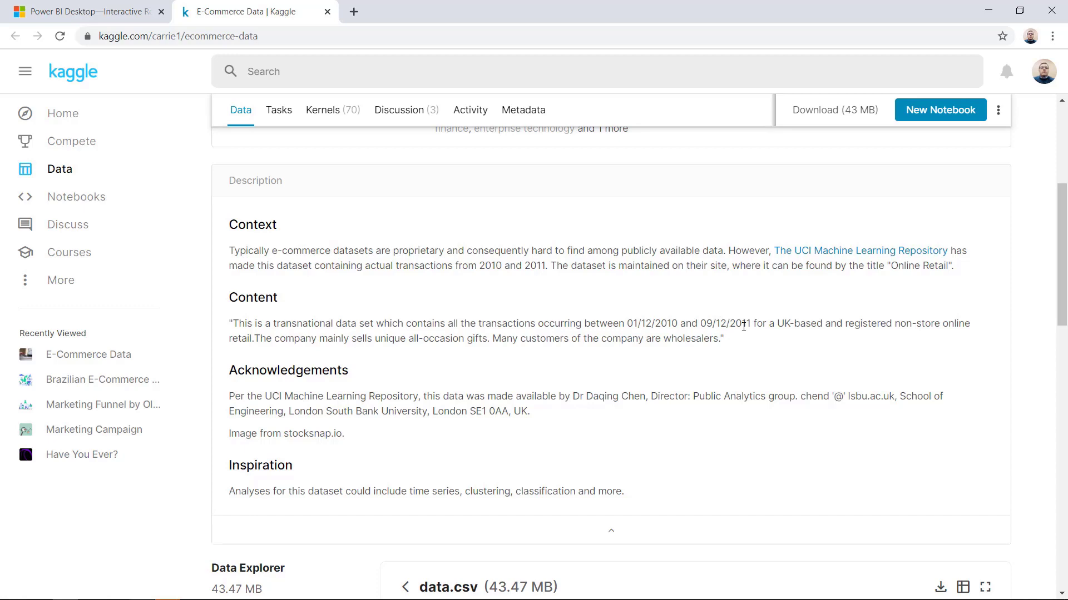
key("alt+Tab")
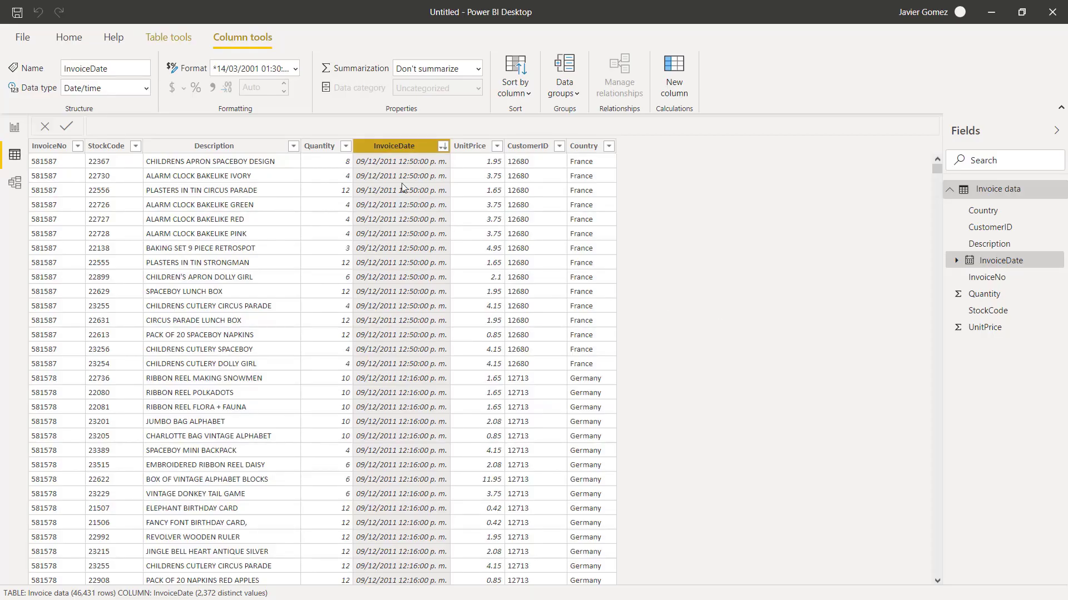
left_click(443, 146)
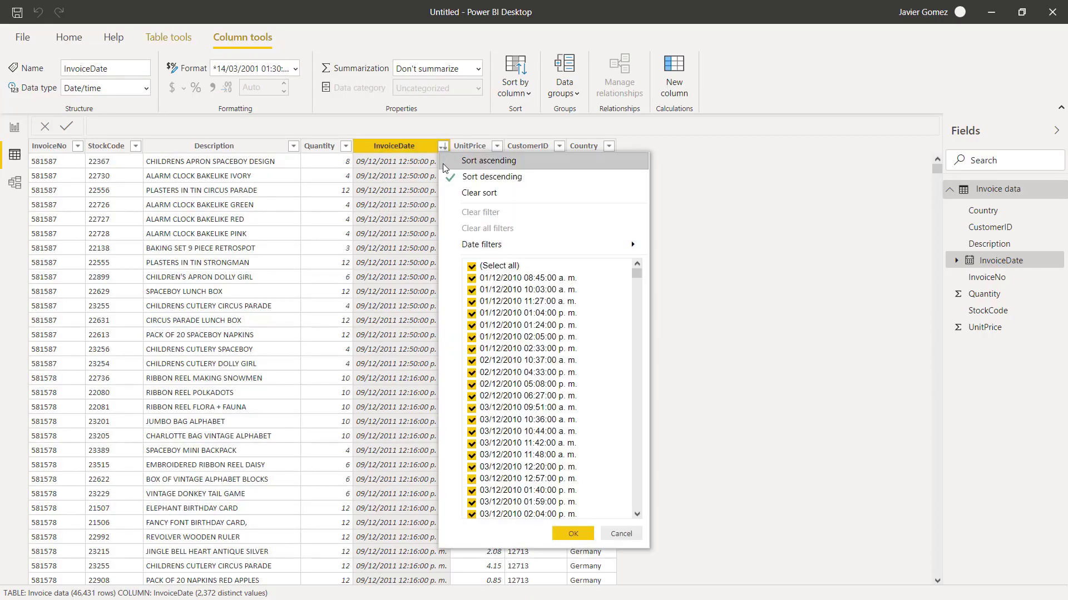
left_click(468, 194)
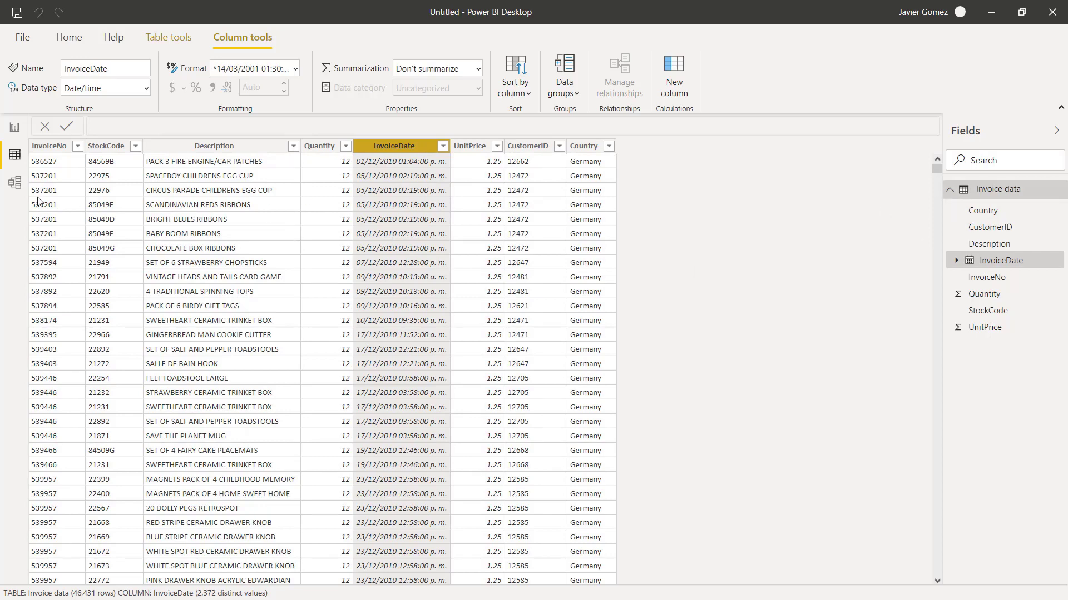
- Add a second page to the report and return to Page 1 in Report view
left_click(16, 132)
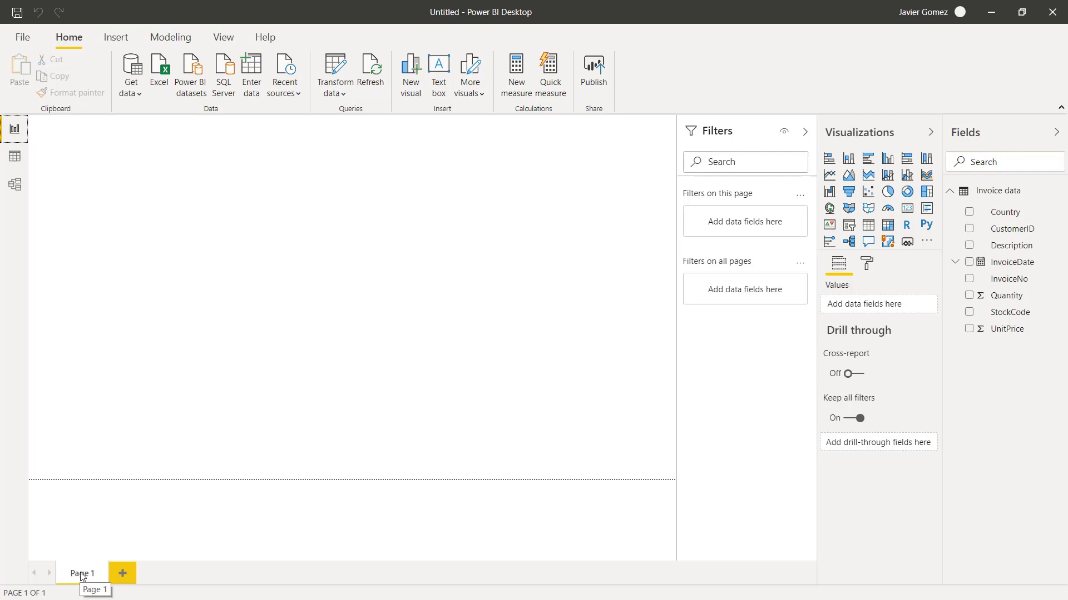
left_click(123, 572)
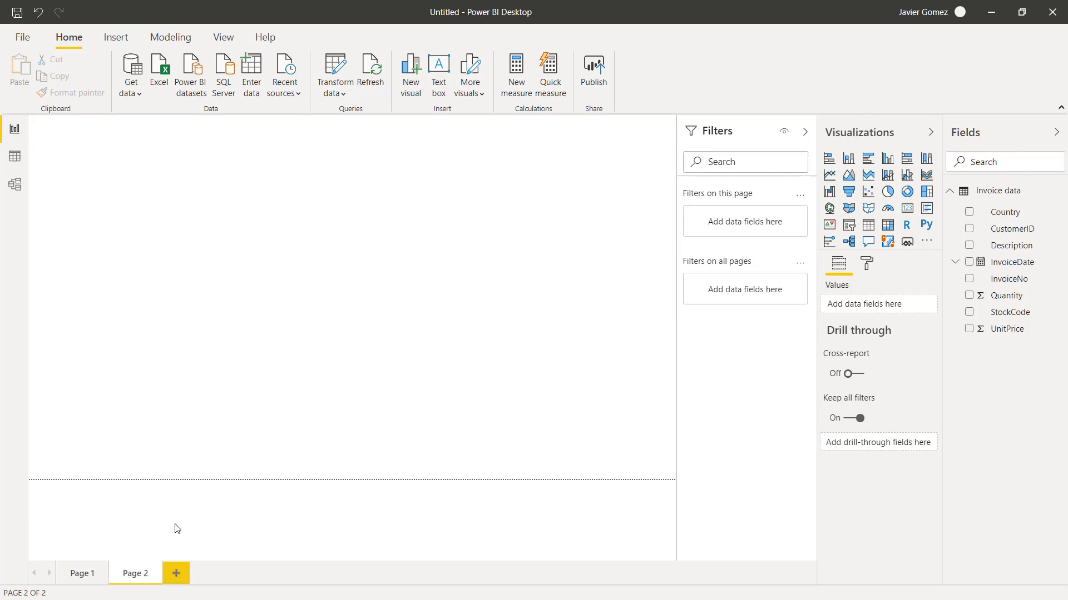
left_click(84, 574)
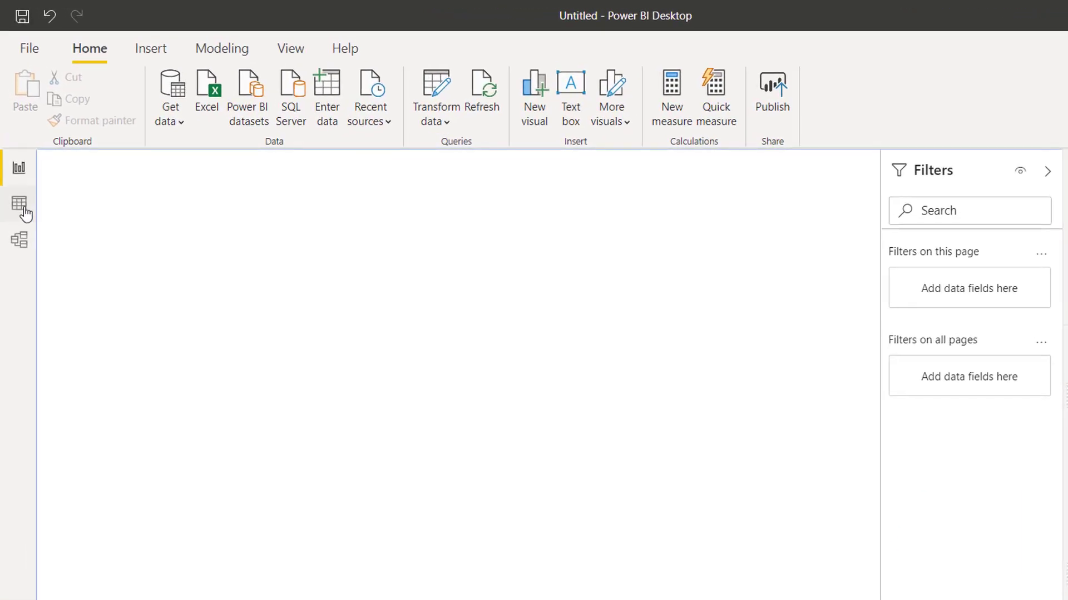
left_click(24, 210)
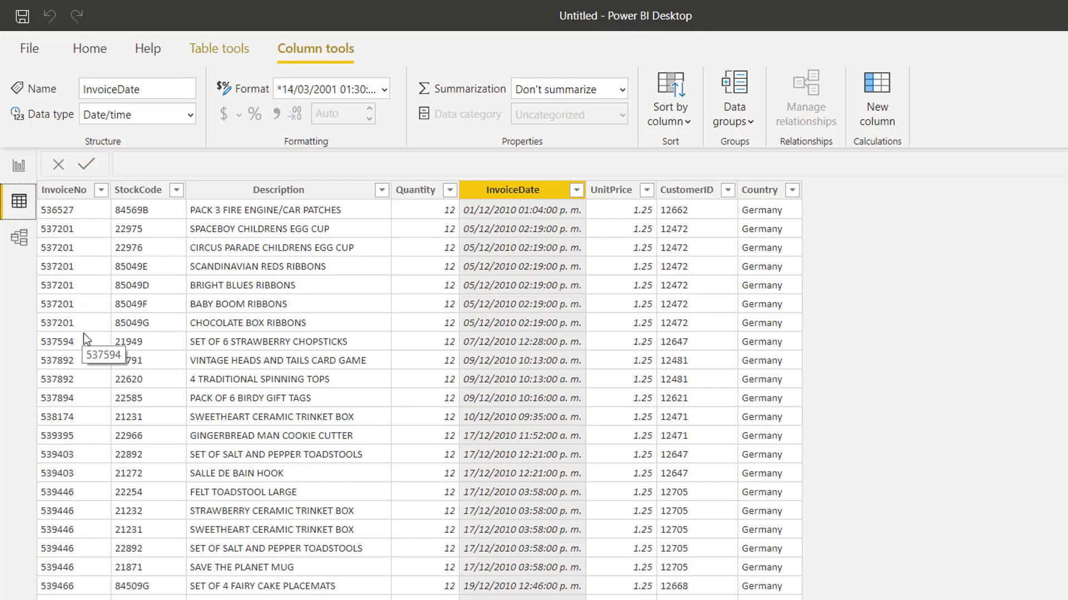
left_click(21, 170)
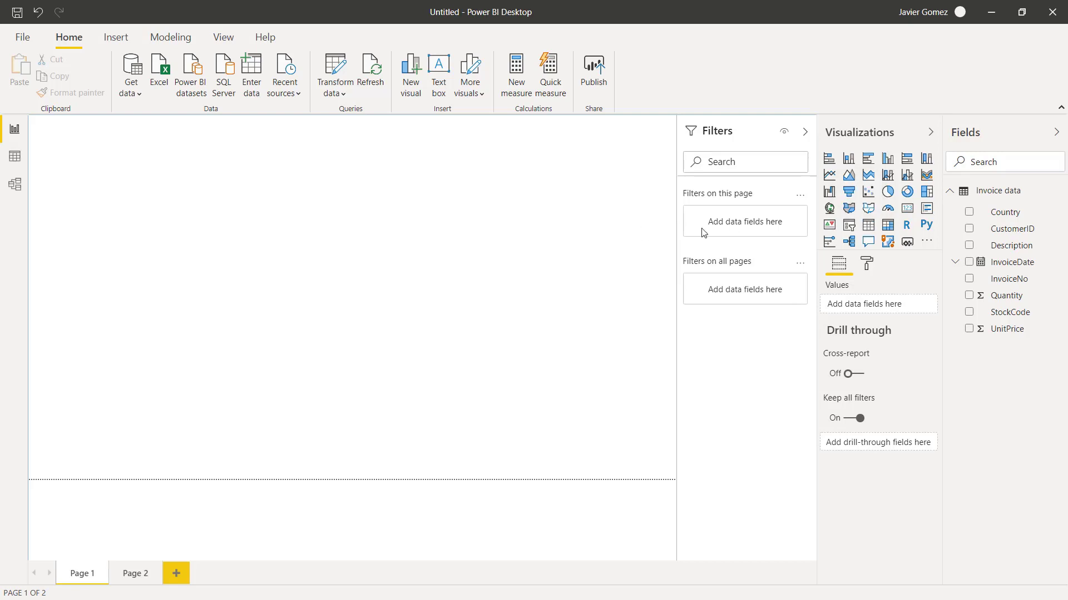
- Insert an empty table visual on Page 1, place it in the right half of the canvas and collapse the Filters pane
left_click(869, 225)
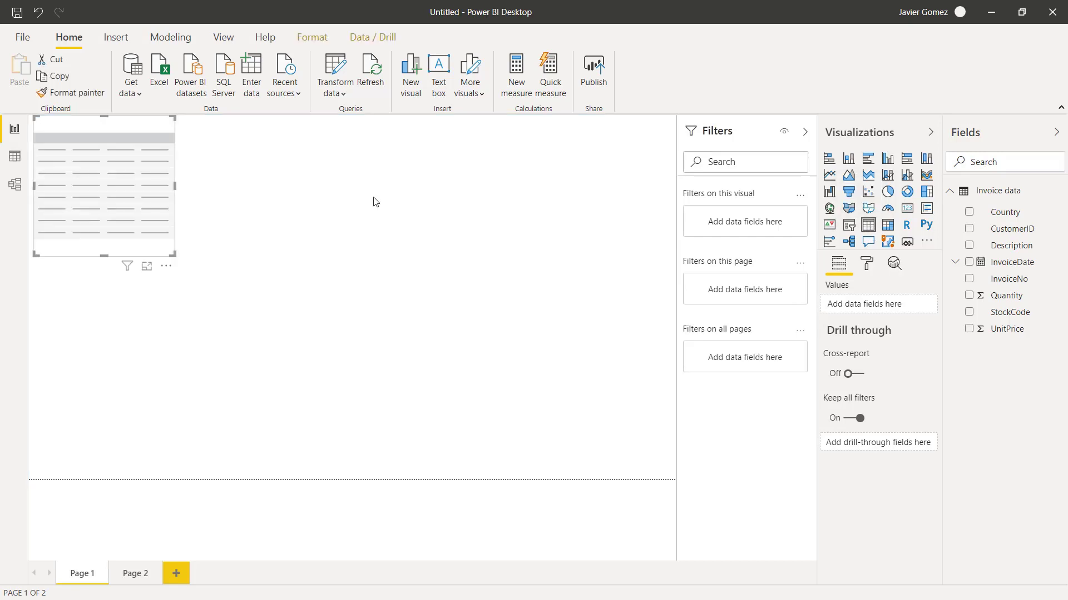
left_click_drag(133, 177, 496, 280)
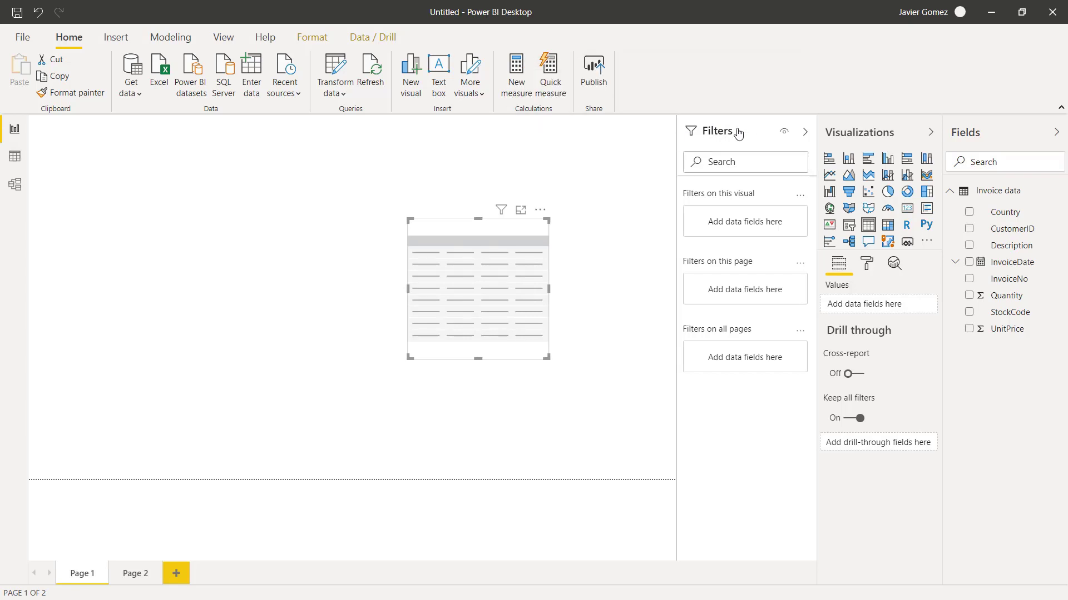
left_click(730, 134)
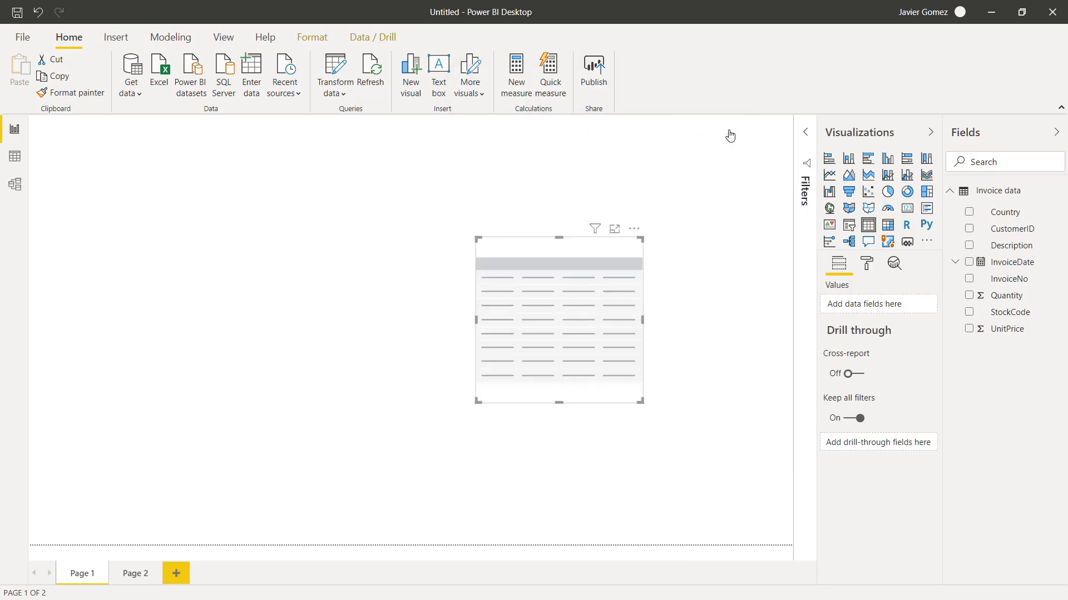
left_click(804, 135)
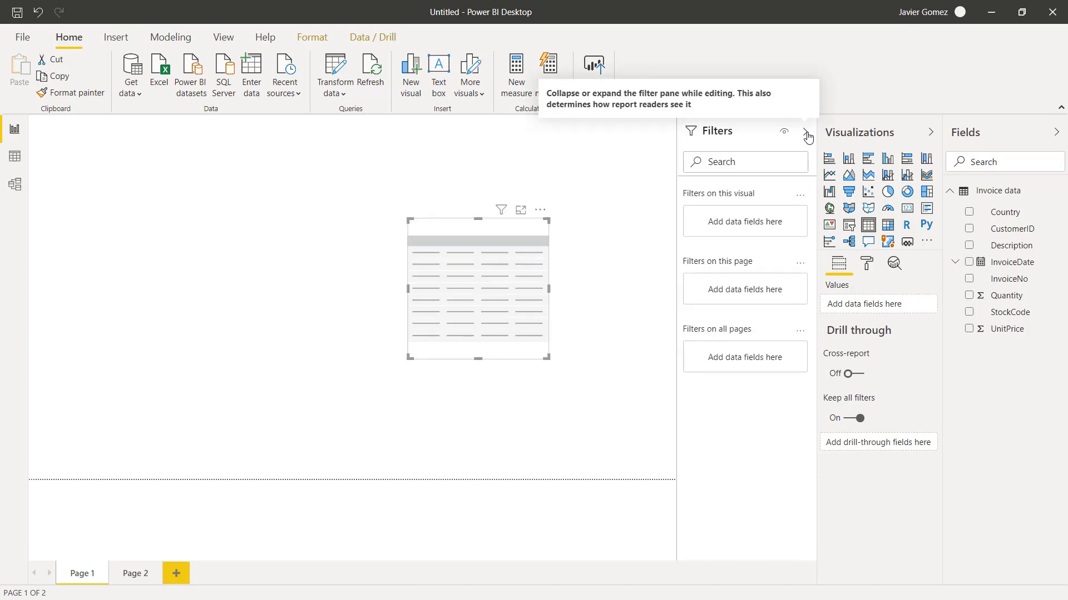
left_click(805, 134)
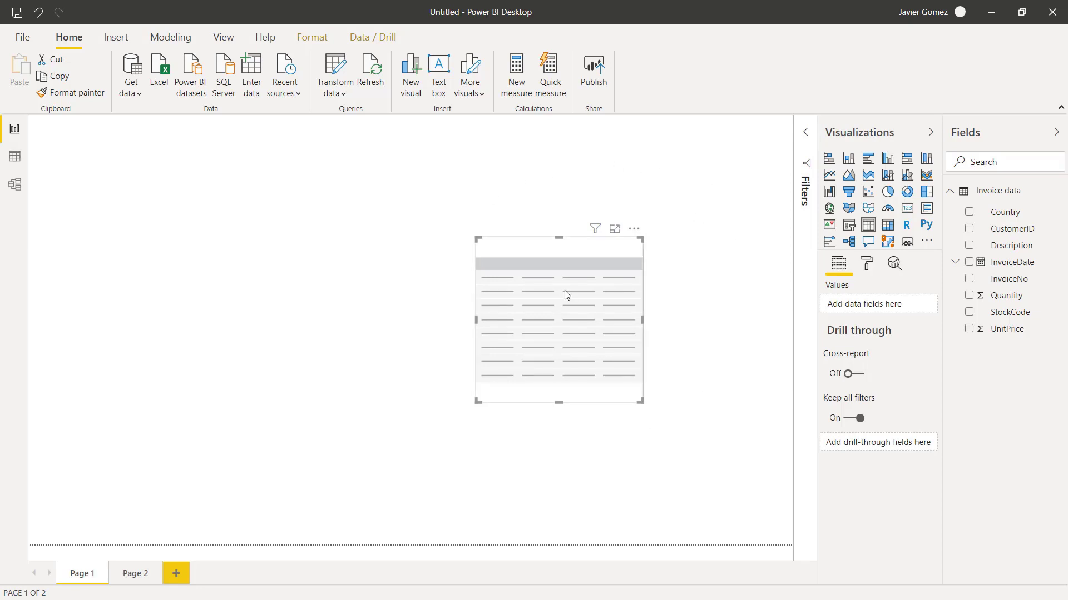
left_click_drag(601, 305, 638, 286)
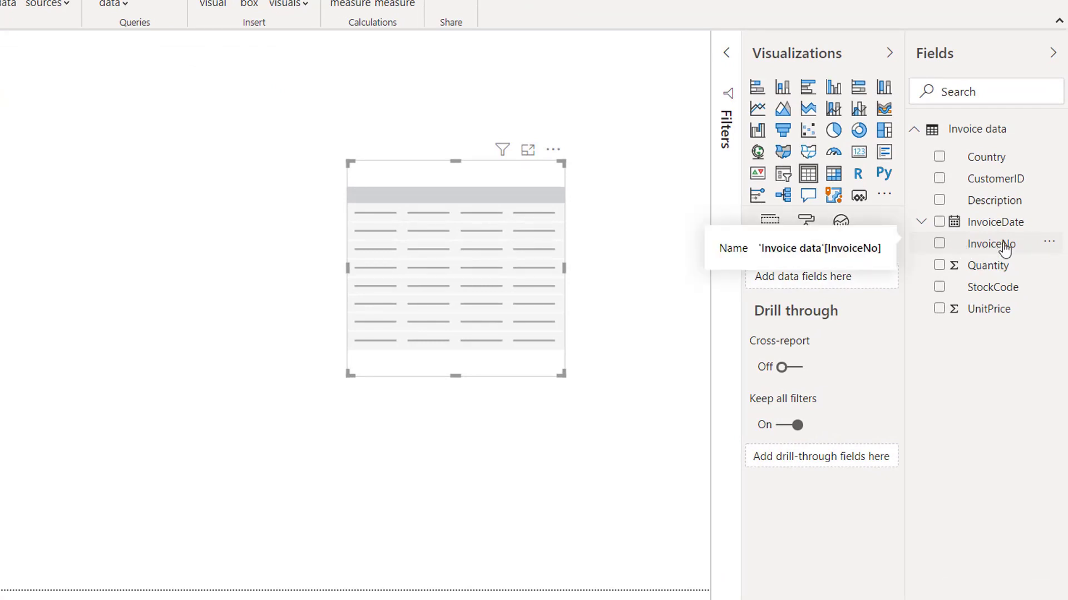
- Add the InvoiceNo field to the table visual and enlarge the visual toward its lower-left corner
mouse_move(1003, 245)
left_mouse_down()
mouse_move(829, 291)
mouse_move(963, 281)
mouse_move(1003, 240)
left_mouse_up()
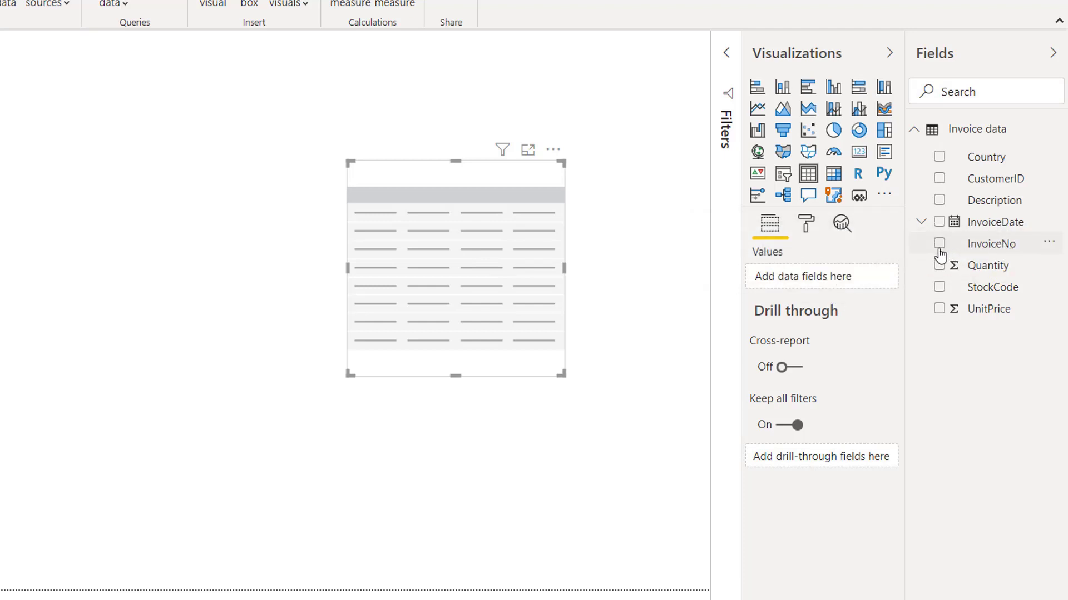
left_click(941, 249)
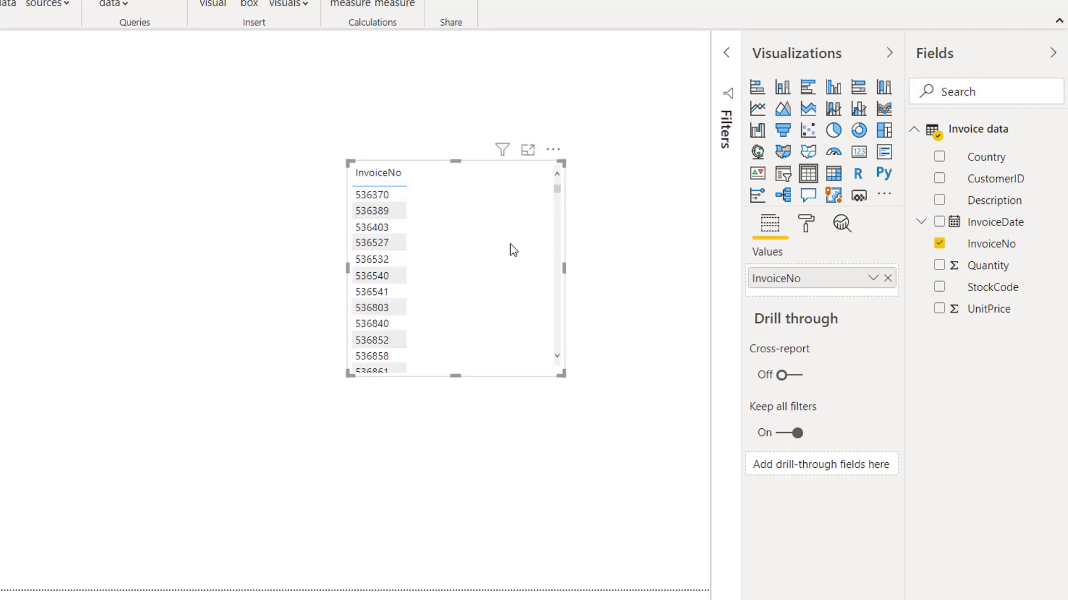
left_click_drag(346, 375, 197, 531)
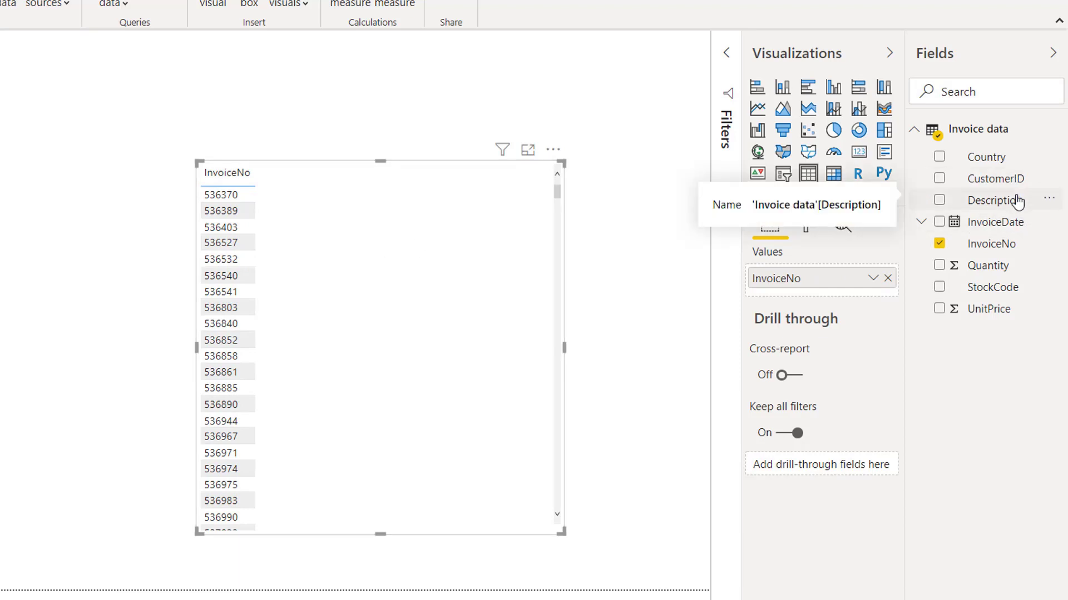
- Add the CustomerID, Quantity and UnitPrice fields to the table visual
left_click(939, 178)
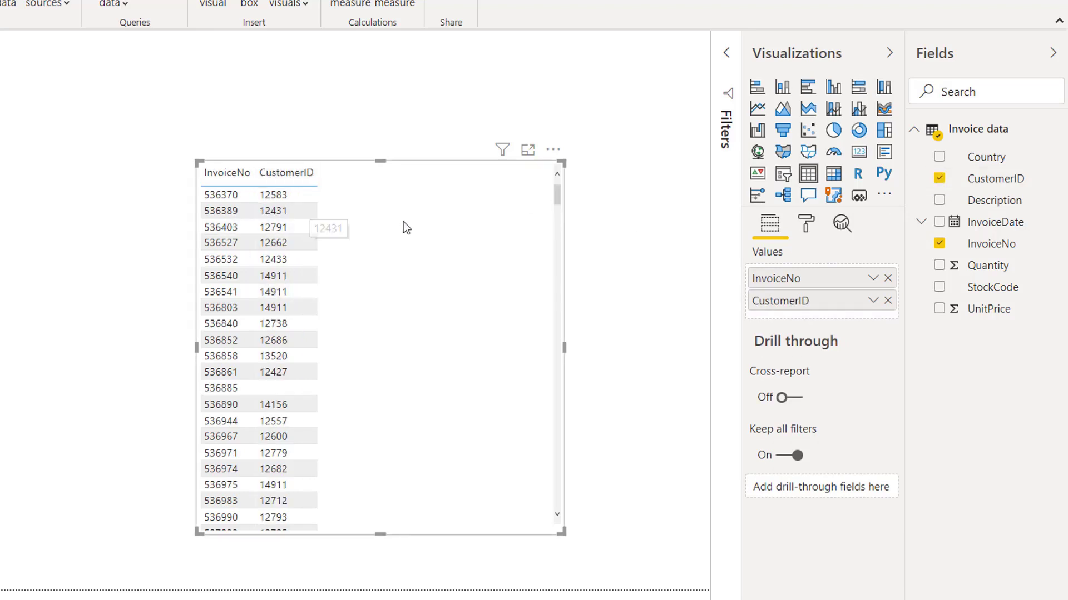
left_click(939, 266)
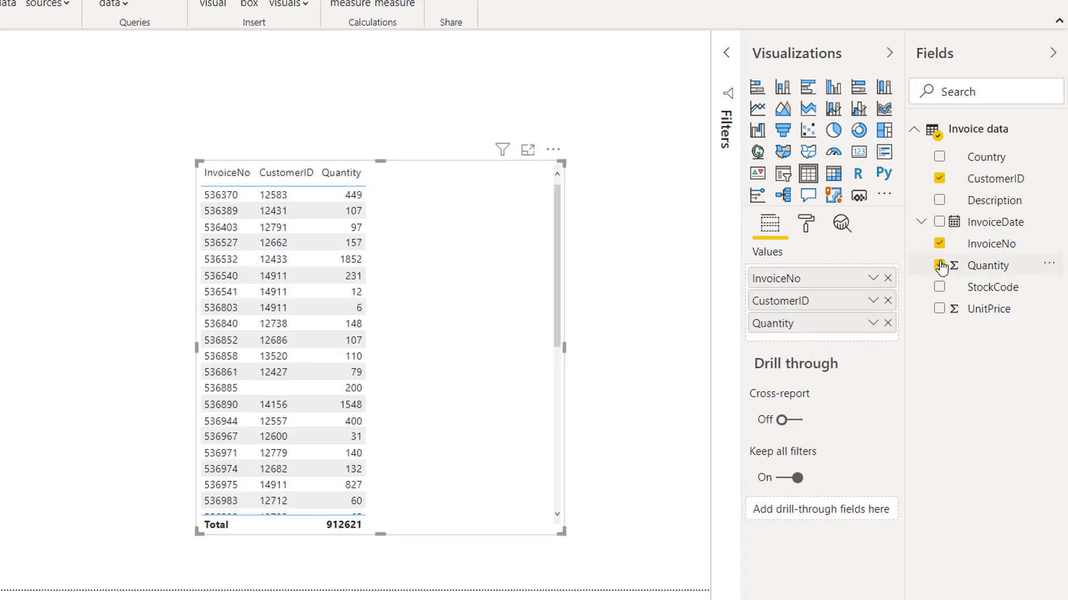
left_click(939, 309)
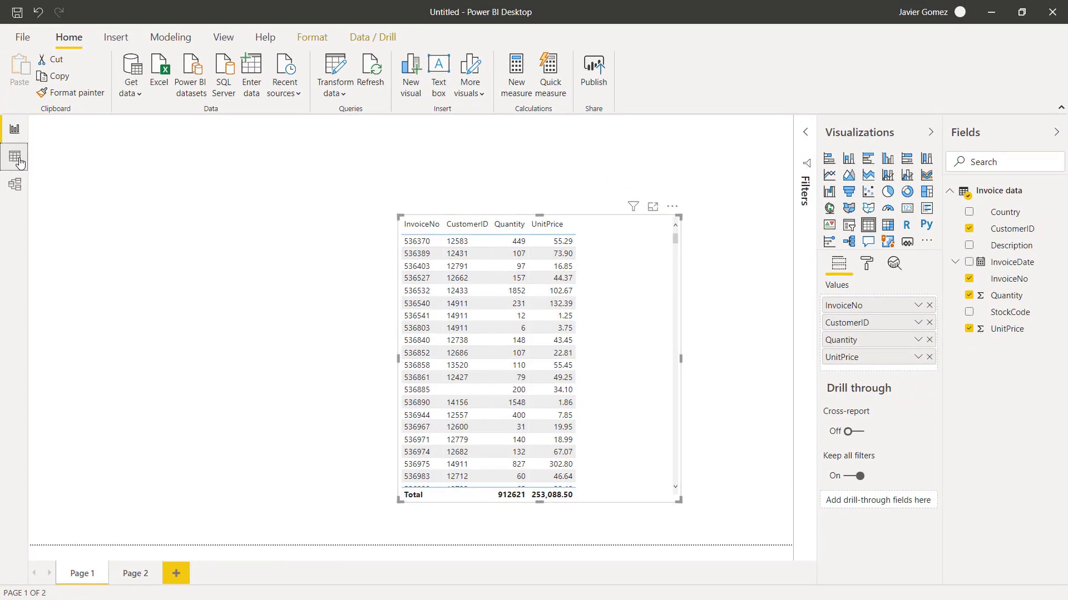
- Create a new calculated column in the Invoice data table and name it Total Amount
left_click(15, 158)
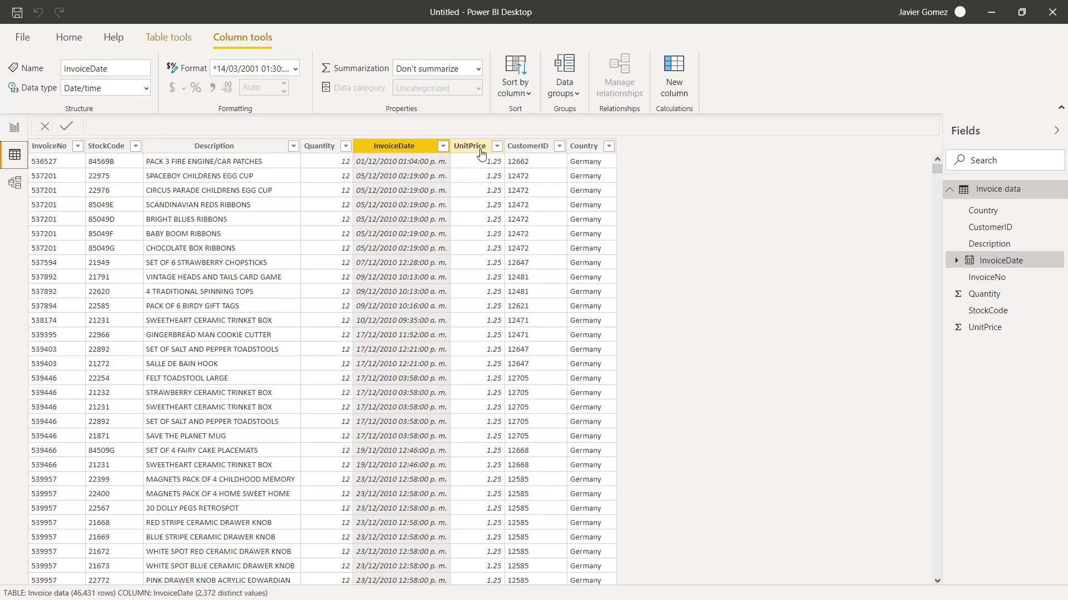
right_click(987, 193)
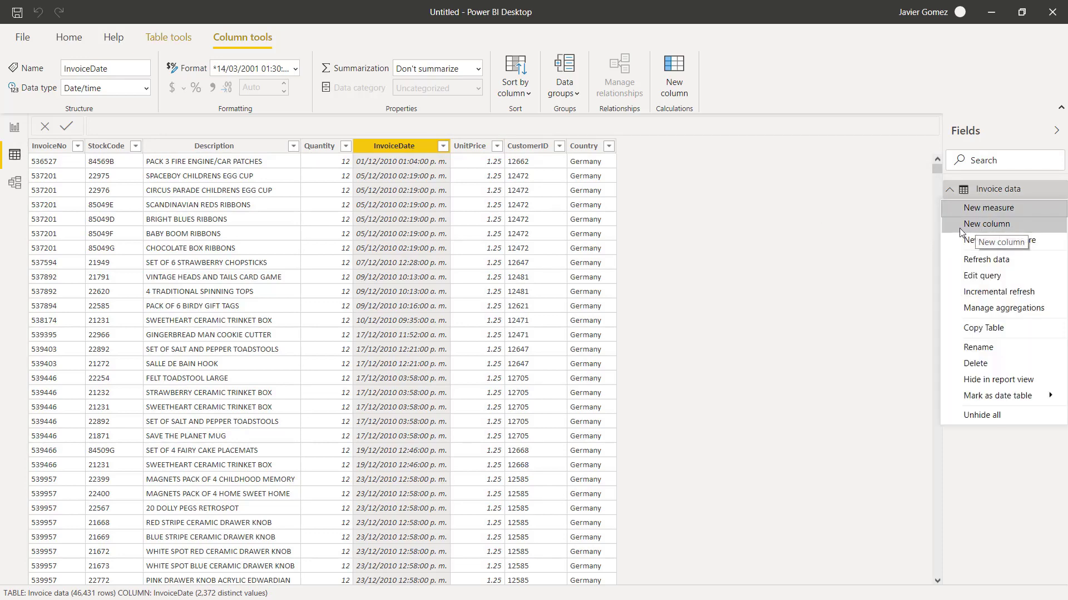
left_click(981, 224)
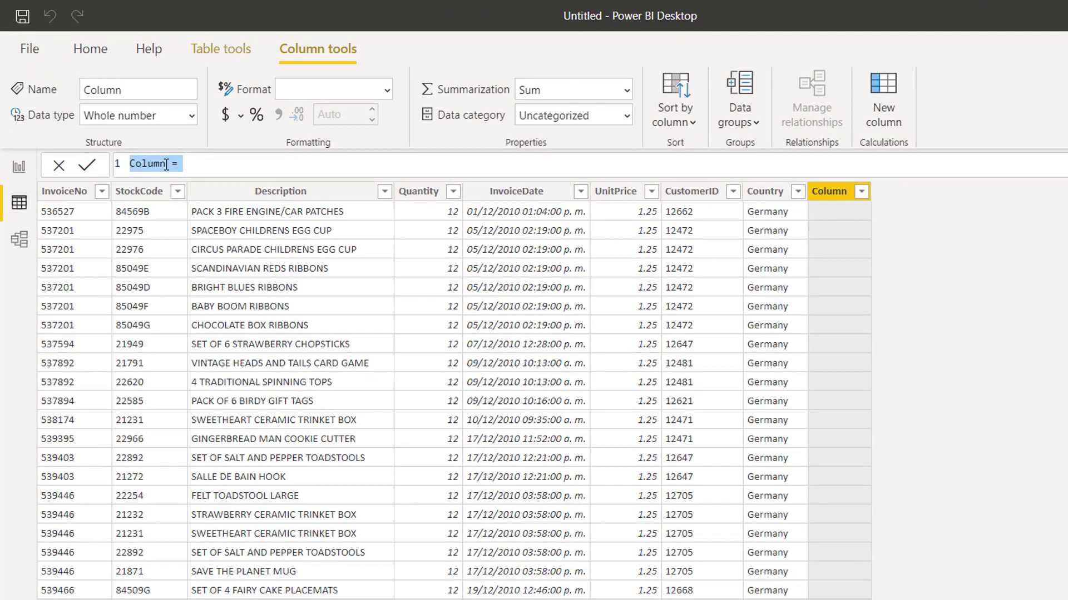
left_click(166, 165)
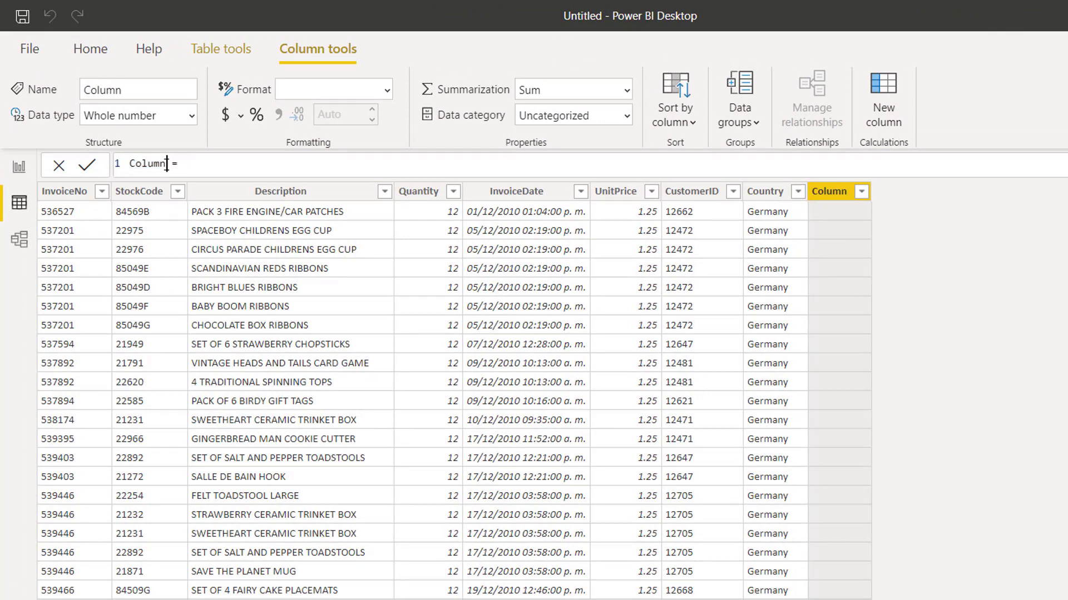
left_click_drag(165, 164, 131, 165)
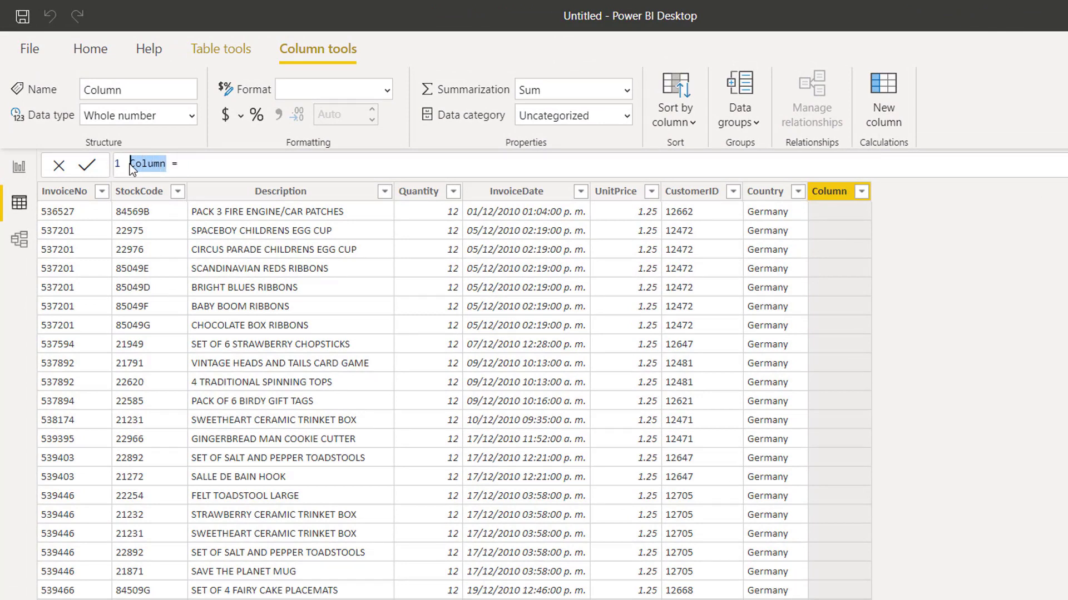
type("Total ")
type("Amo")
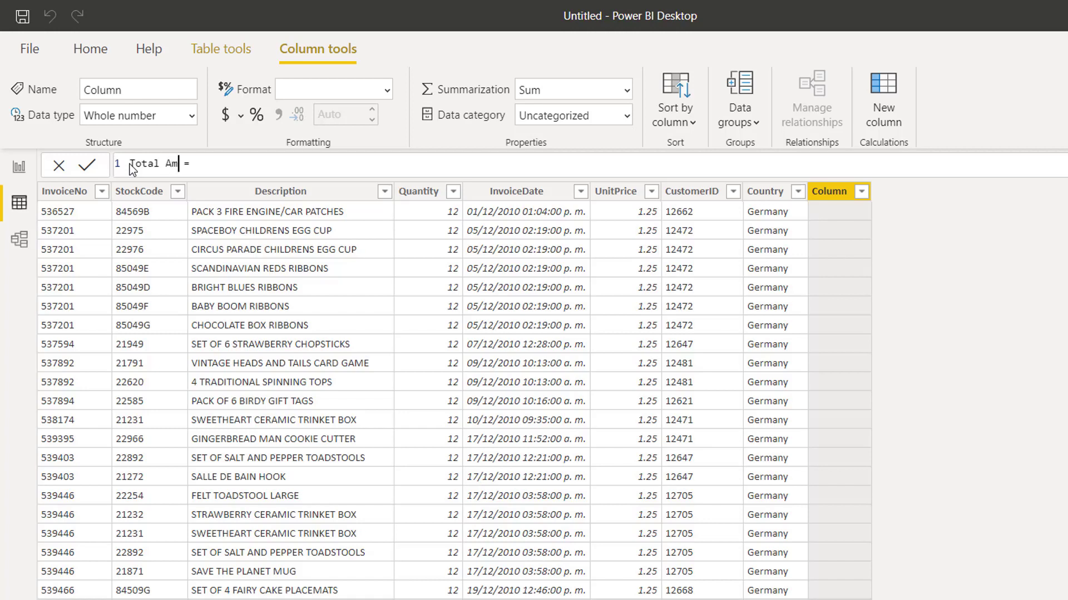
type("unt")
- Define the Total Amount column as 'Invoice data'[Quantity] * 'Invoice data'[UnitPrice] and commit the formula
left_click(240, 161)
type("Quanti")
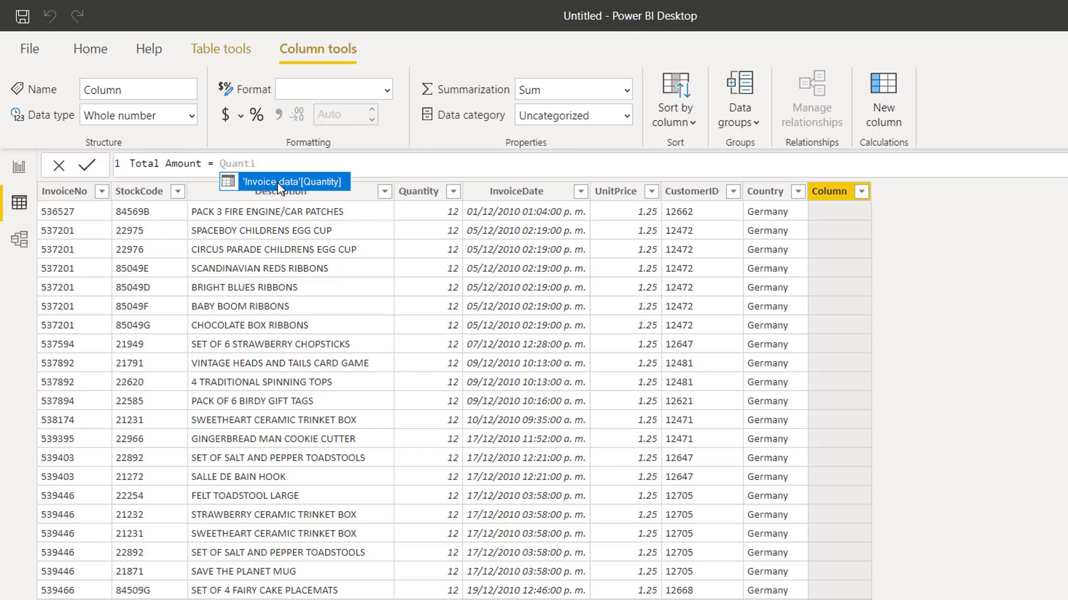
left_click(278, 183)
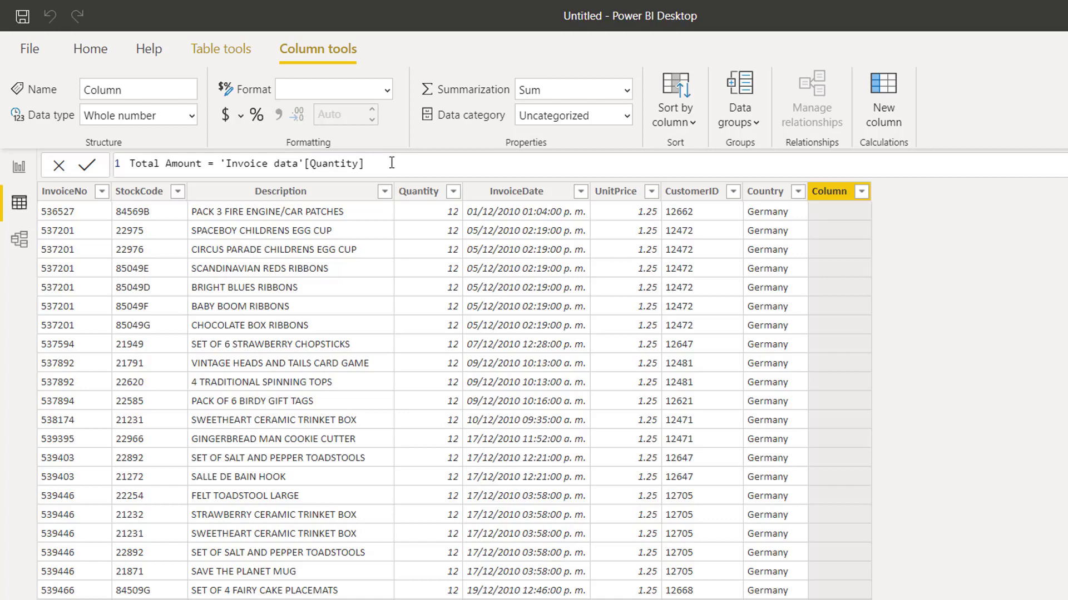
type("*")
type("Unit")
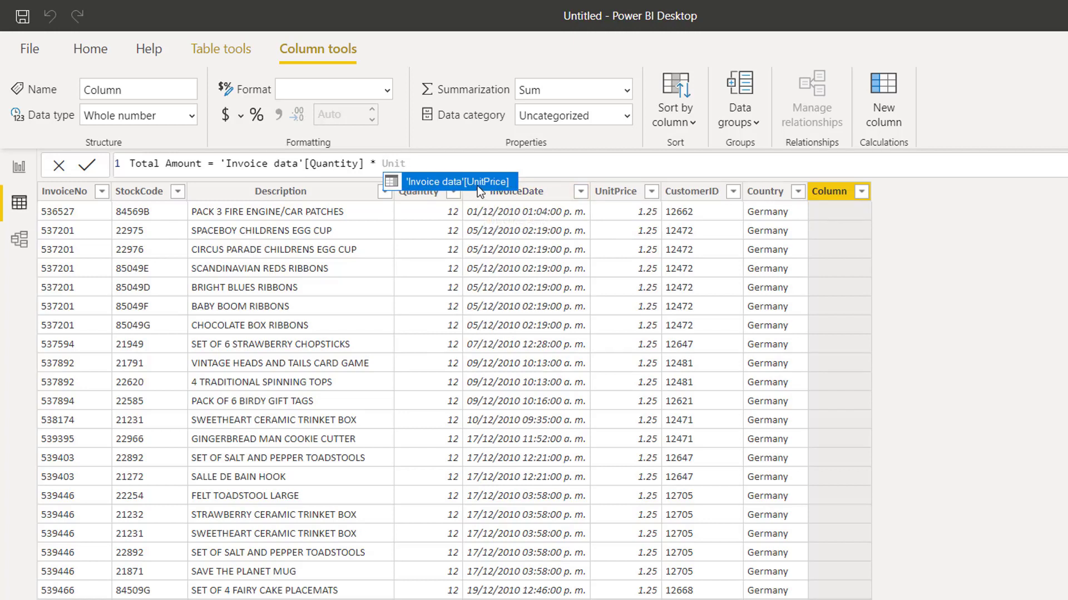
key("Tab")
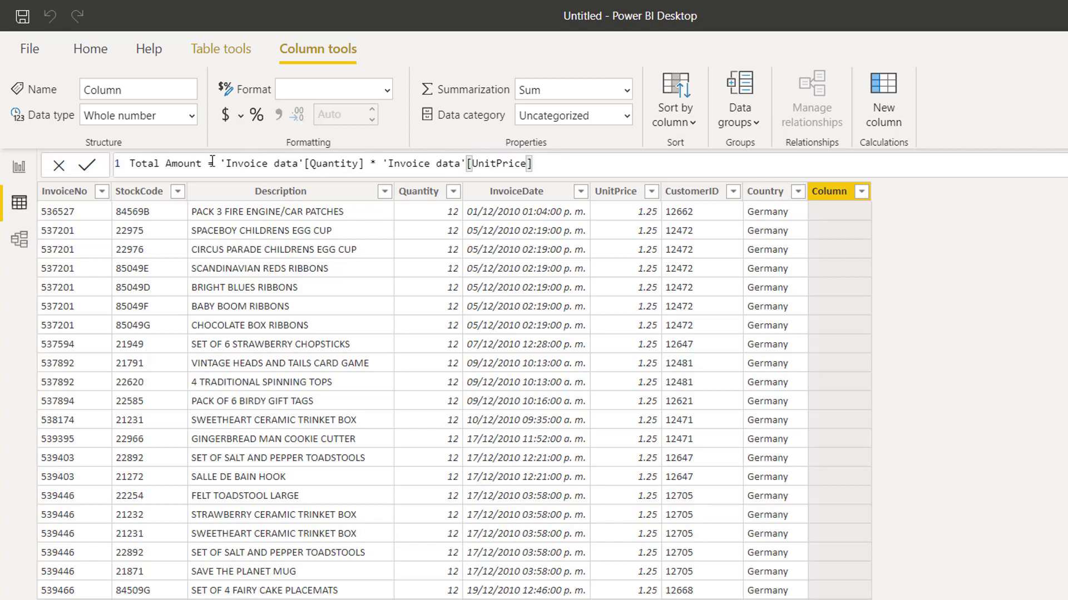
left_click(87, 170)
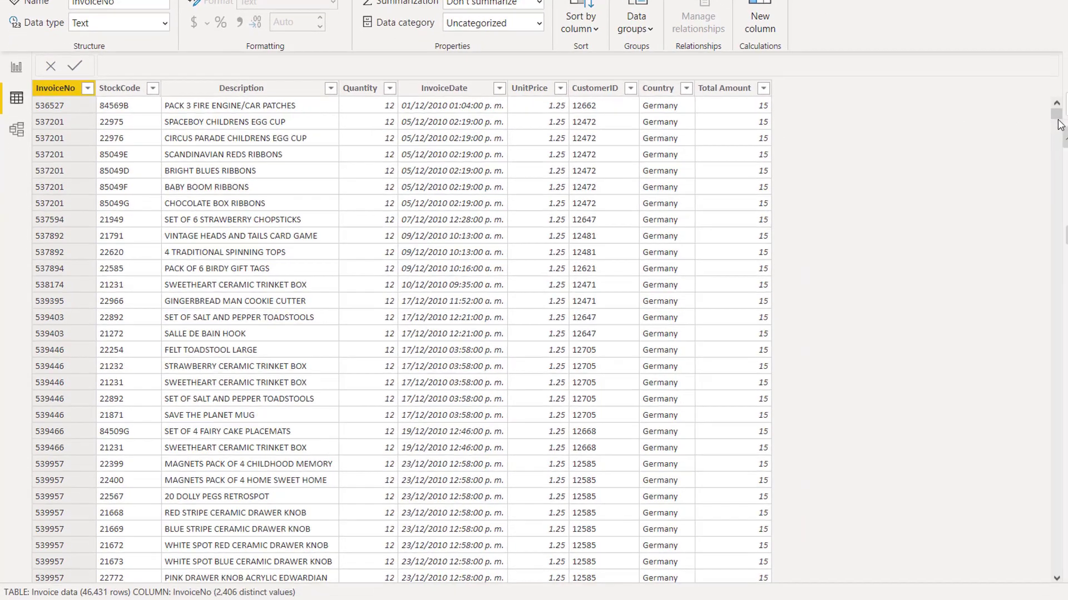
- Remove both 'Invoice data' table prefixes from the Total Amount formula, leaving [Quantity] * [UnitPrice]
left_click_drag(1061, 119, 810, 315)
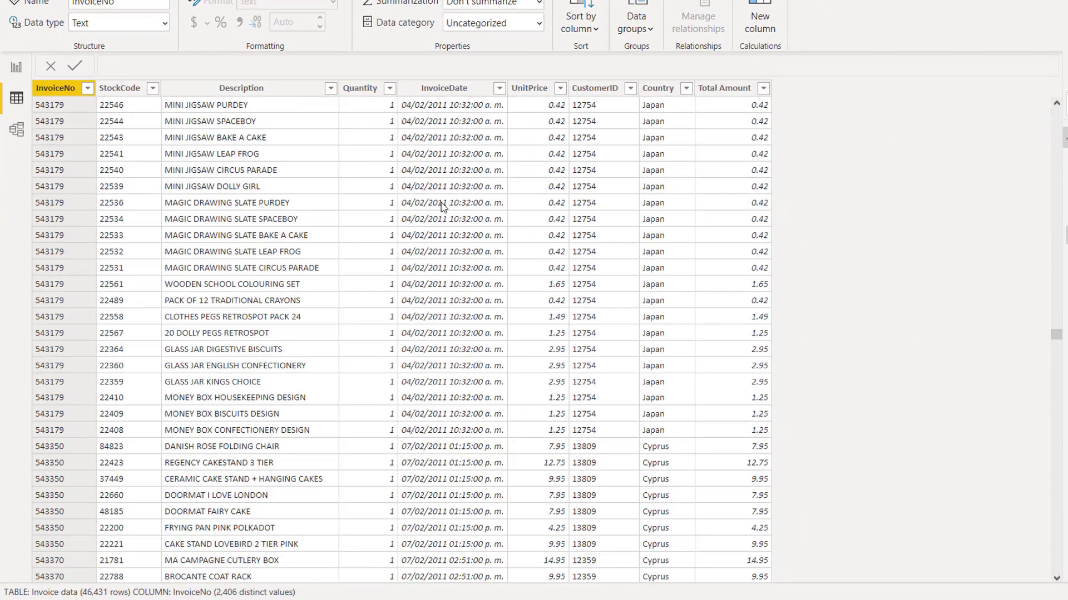
left_click_drag(1057, 336, 389, 208)
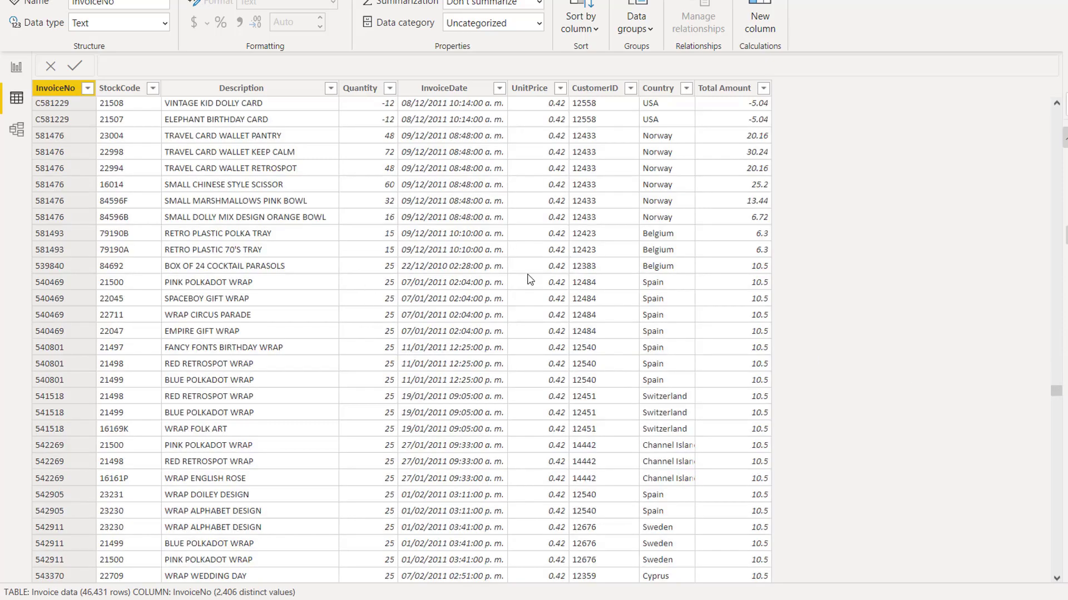
left_click_drag(1052, 395, 1052, 105)
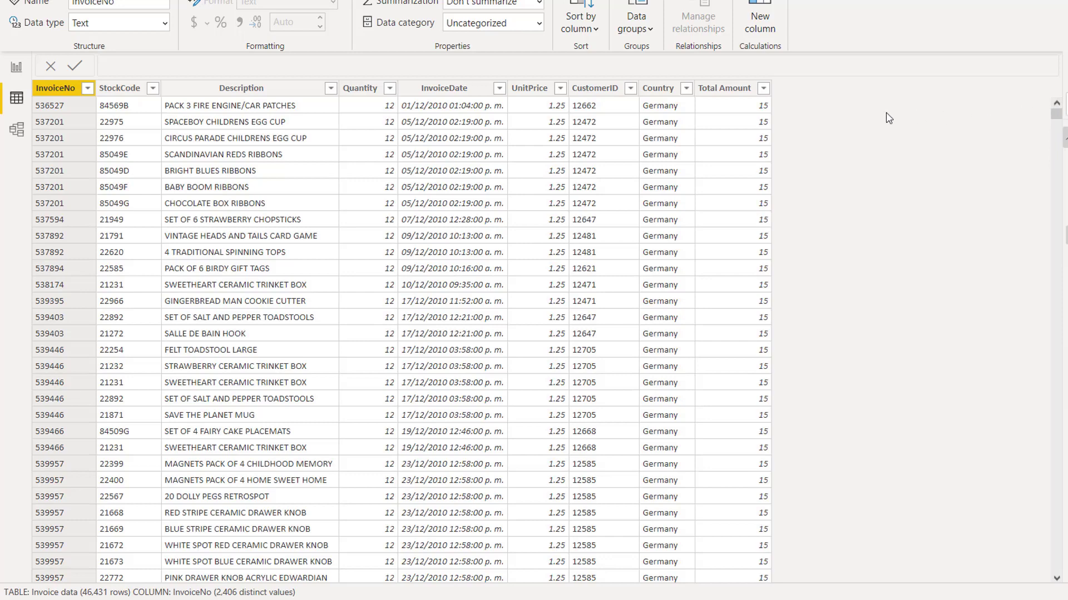
left_click(724, 89)
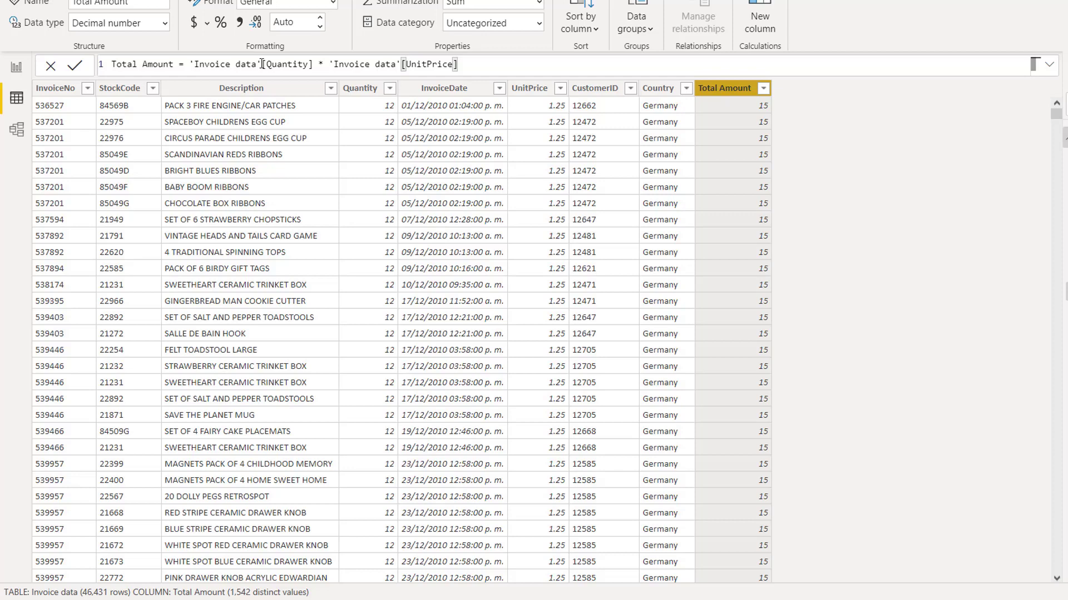
left_click_drag(261, 64, 190, 62)
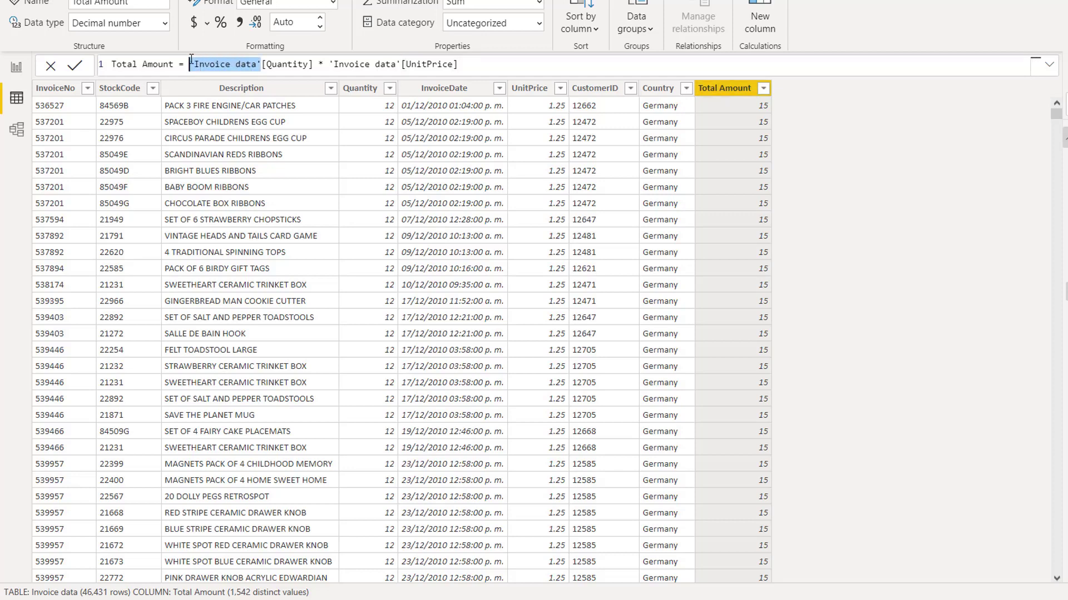
key("Delete")
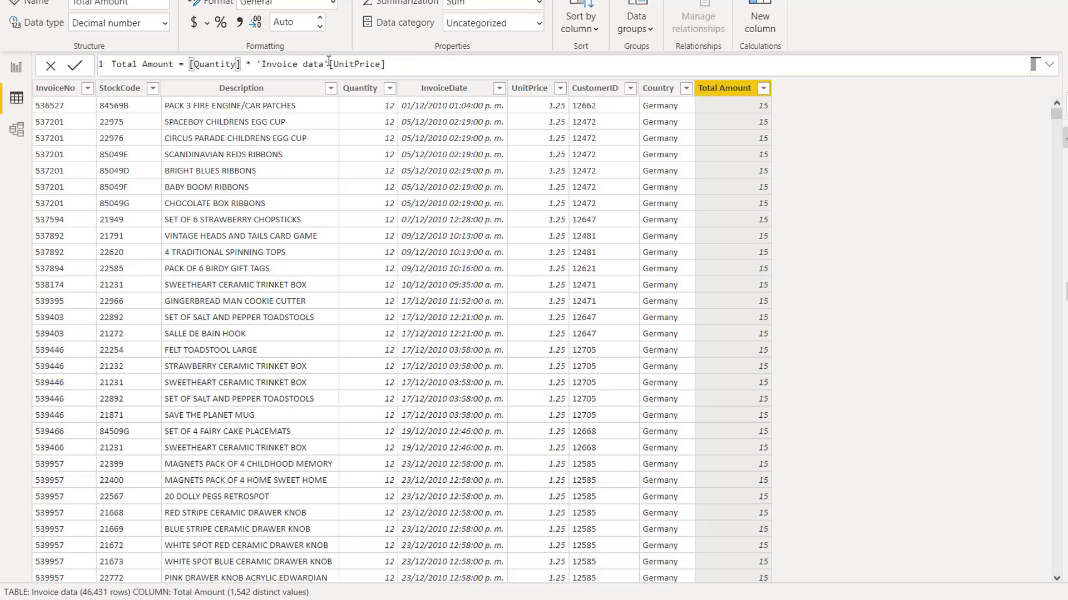
left_click_drag(329, 64, 257, 64)
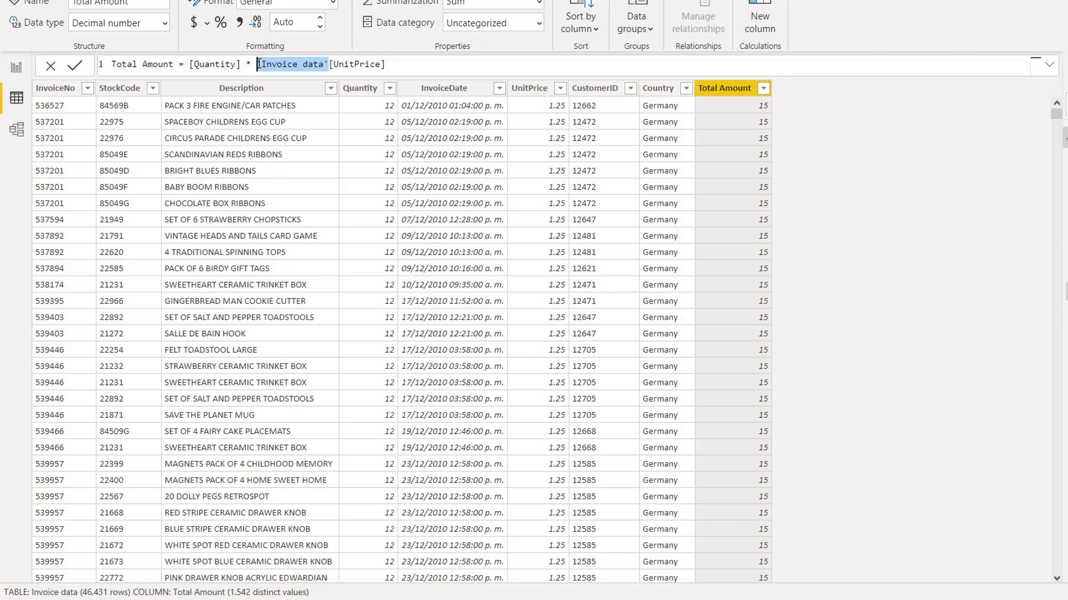
key("Delete")
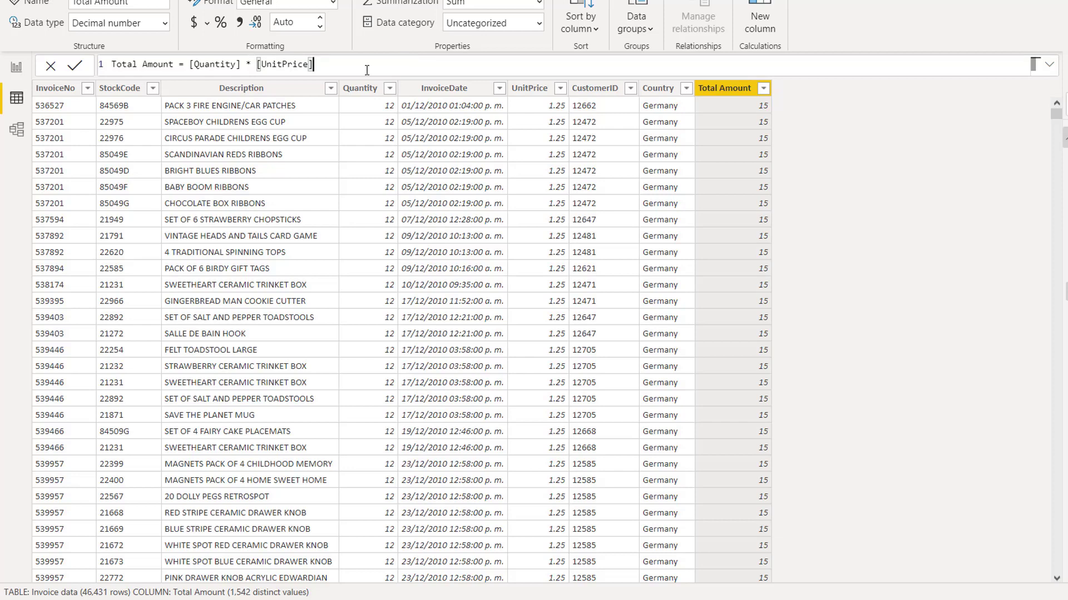
- Try multiplying the Total Amount formula by an extra factor of 1.08, and take the factor out again
type("* 1.08")
key("Return")
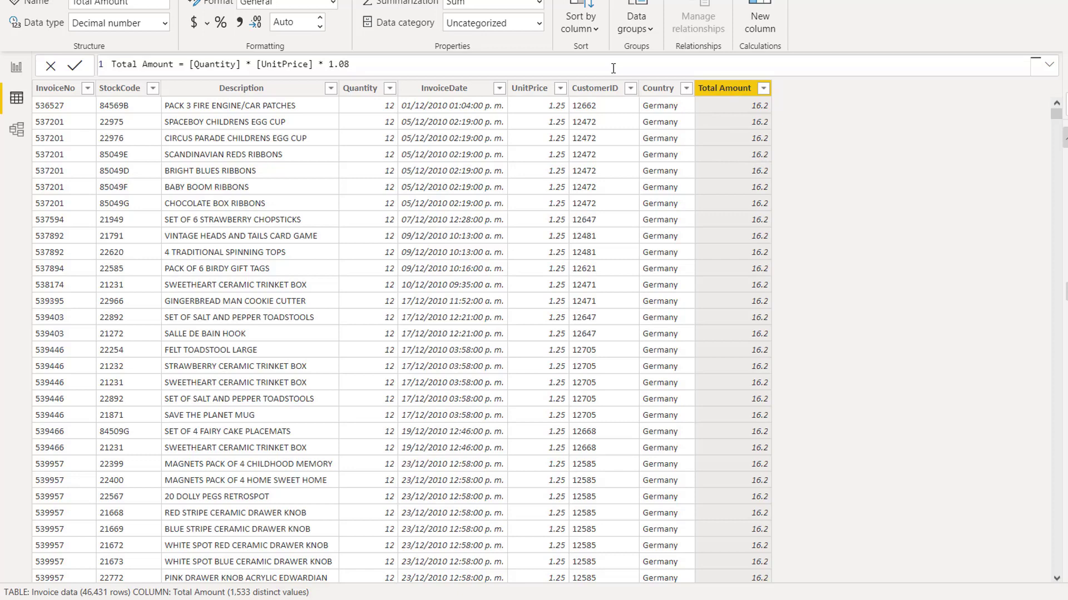
left_click_drag(356, 64, 315, 64)
type("+")
key("BackSpace")
key("BackSpace")
key("BackSpace")
key("Return")
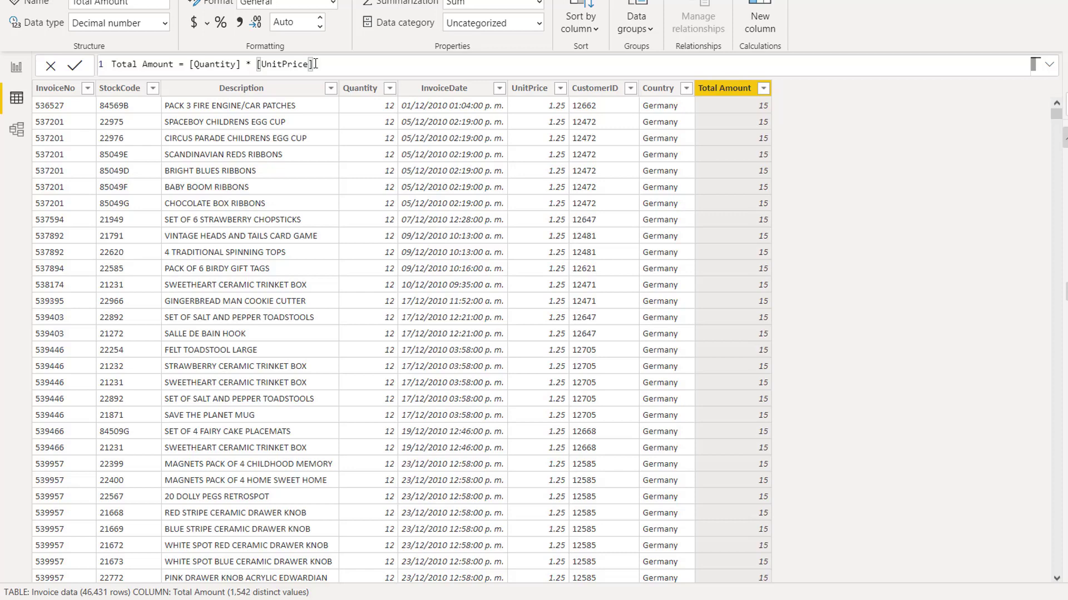
scroll(801, 290, "down", 15)
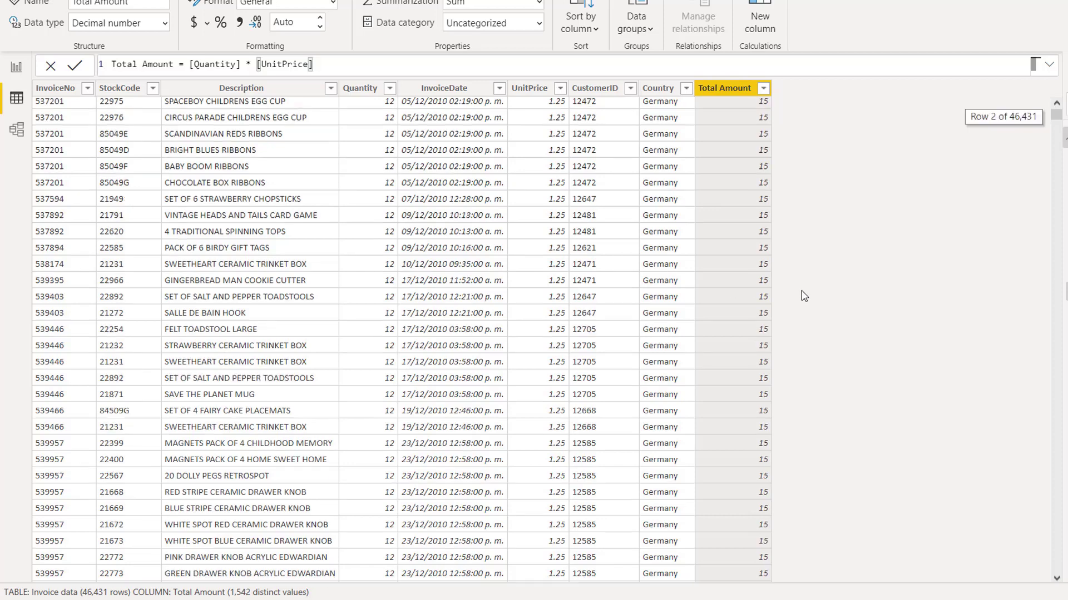
left_click_drag(1055, 115, 1062, 225)
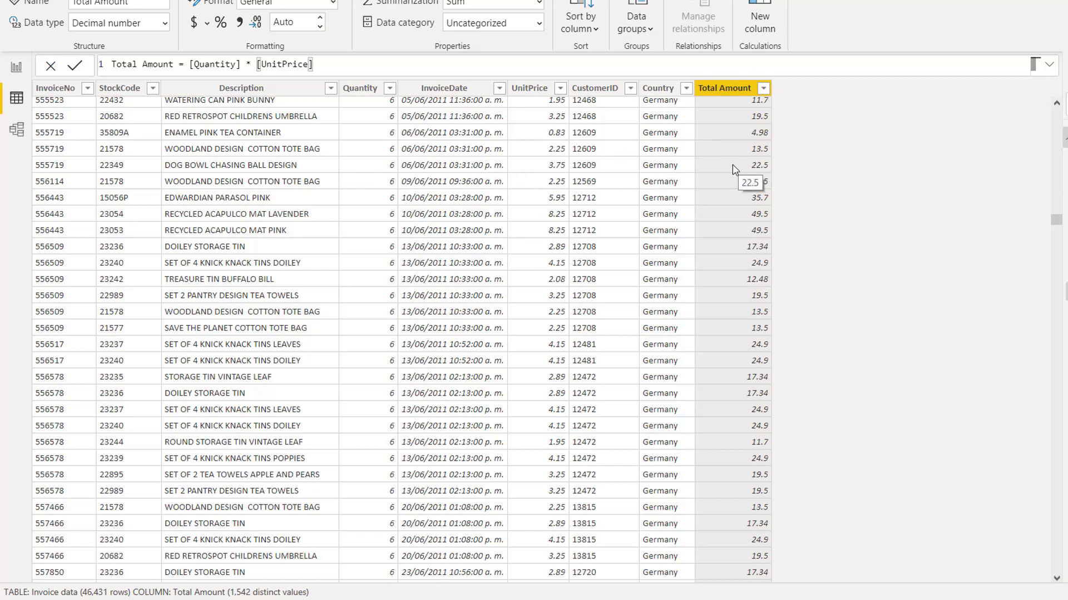
scroll(735, 169, "down", 8)
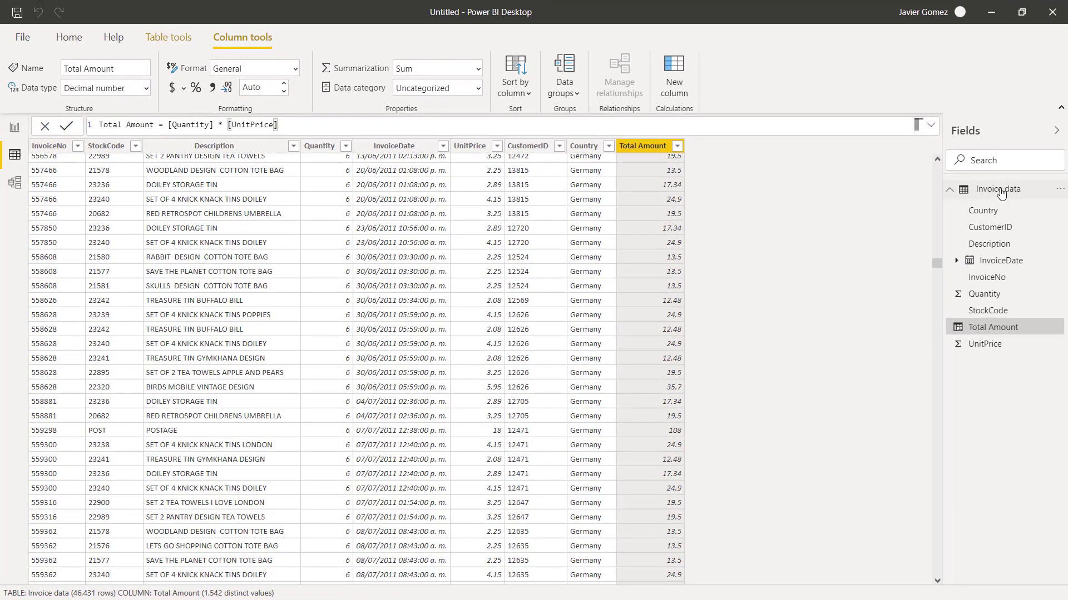
right_click(1001, 191)
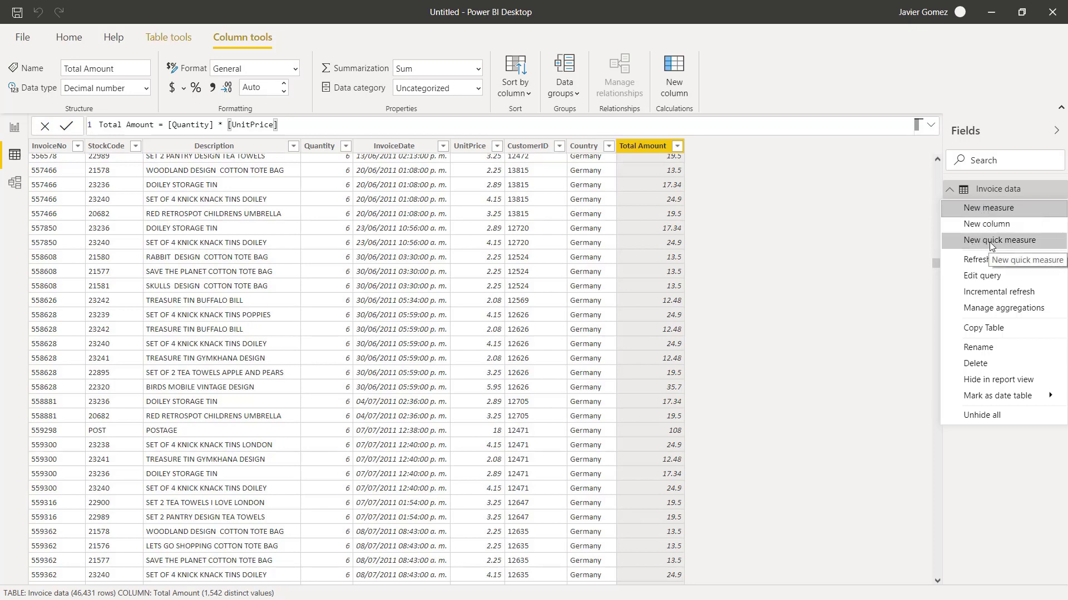
left_click(869, 281)
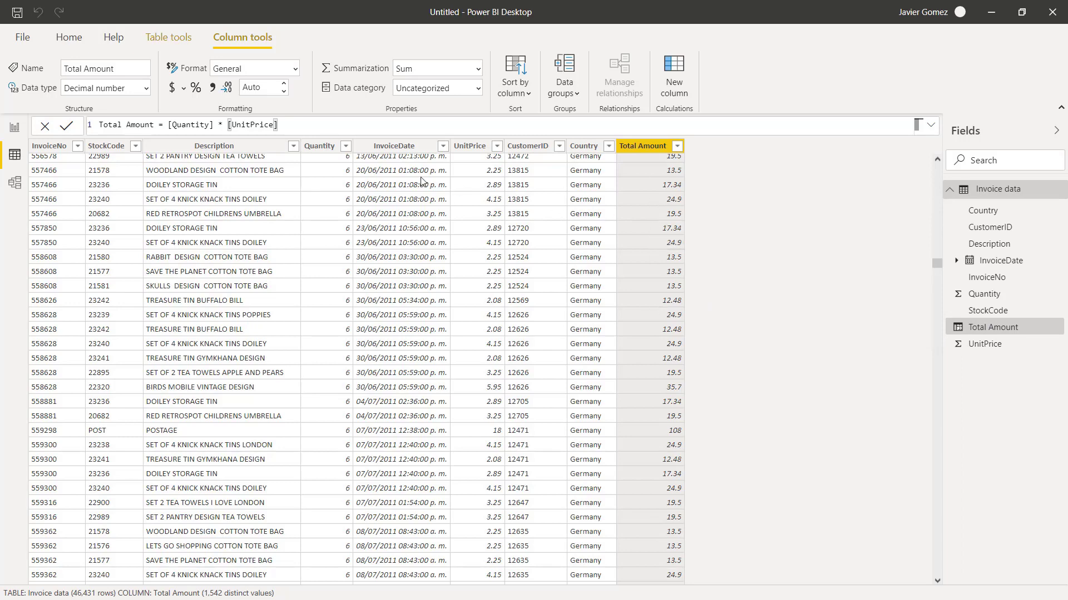
- Add Total Amount to the table visual on Page 1 and format the column as dollar currency with 2 decimal places
left_click(14, 131)
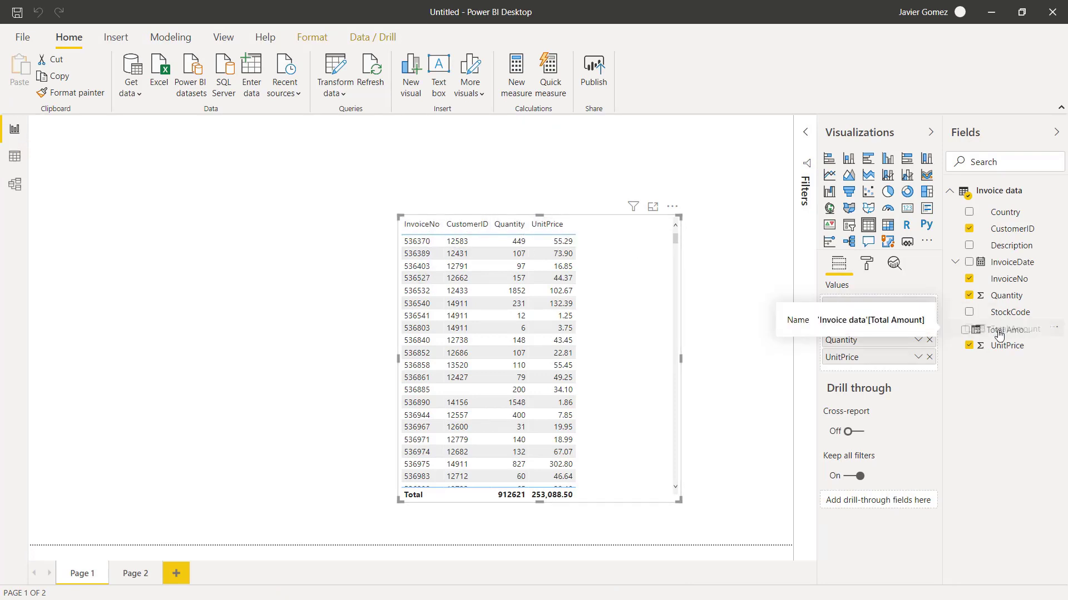
left_click_drag(1013, 329, 915, 369)
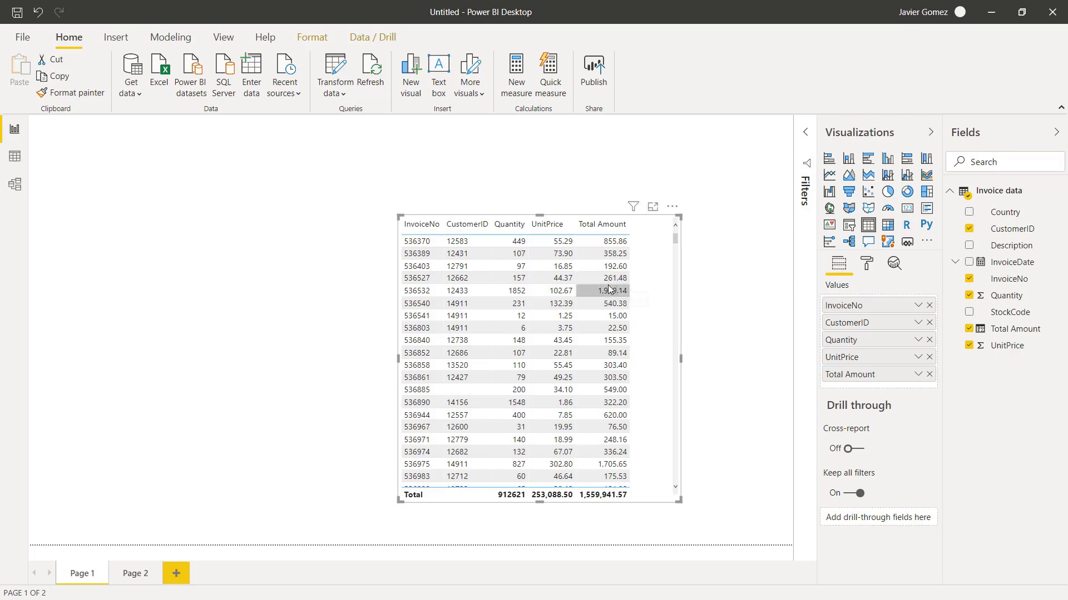
left_click(1003, 334)
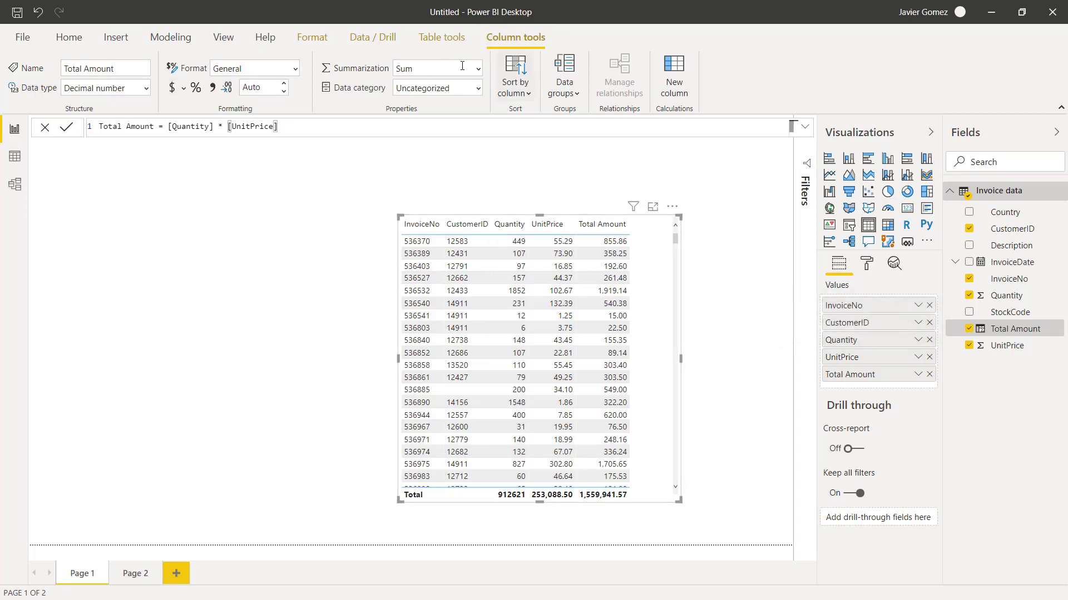
left_click(173, 90)
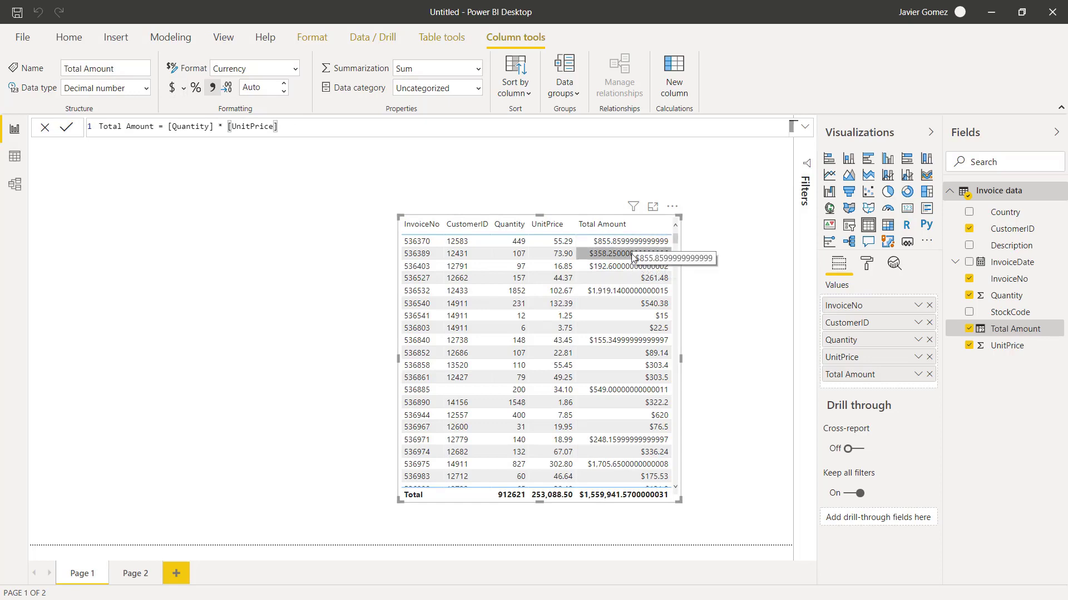
left_click(264, 87)
type("2")
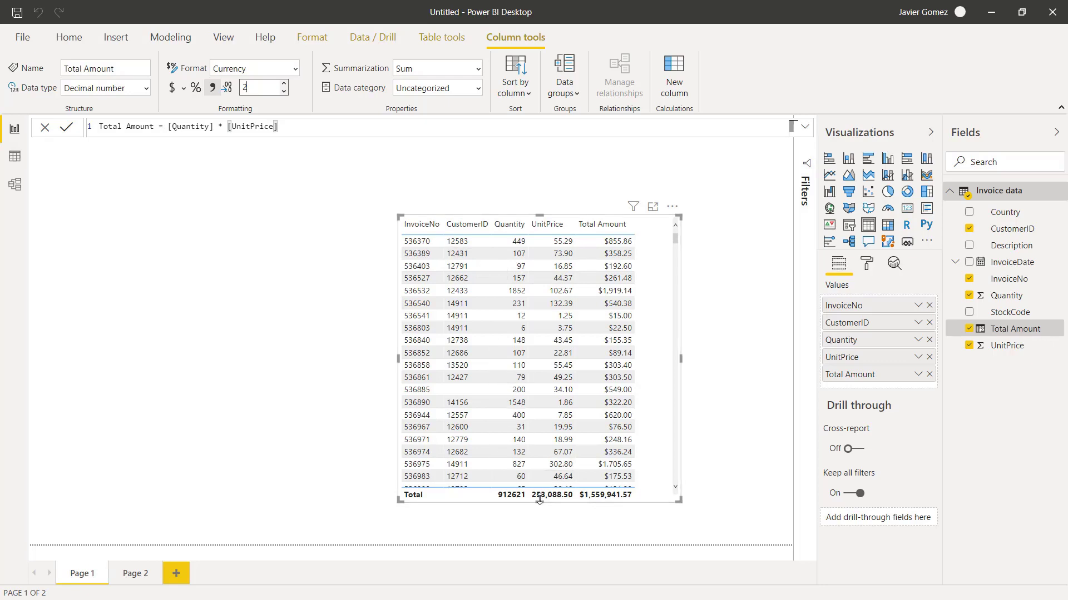
- Reduce the table visual's height slightly, duplicate it on Page 1 and arrange the two tables side by side
left_click_drag(538, 499, 541, 495)
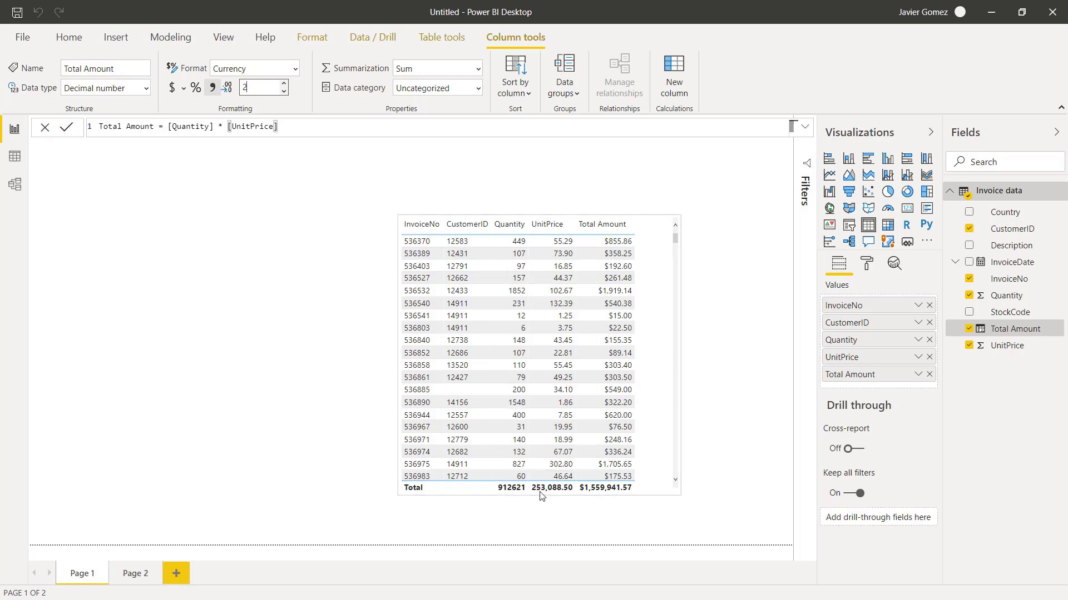
key("ctrl+c")
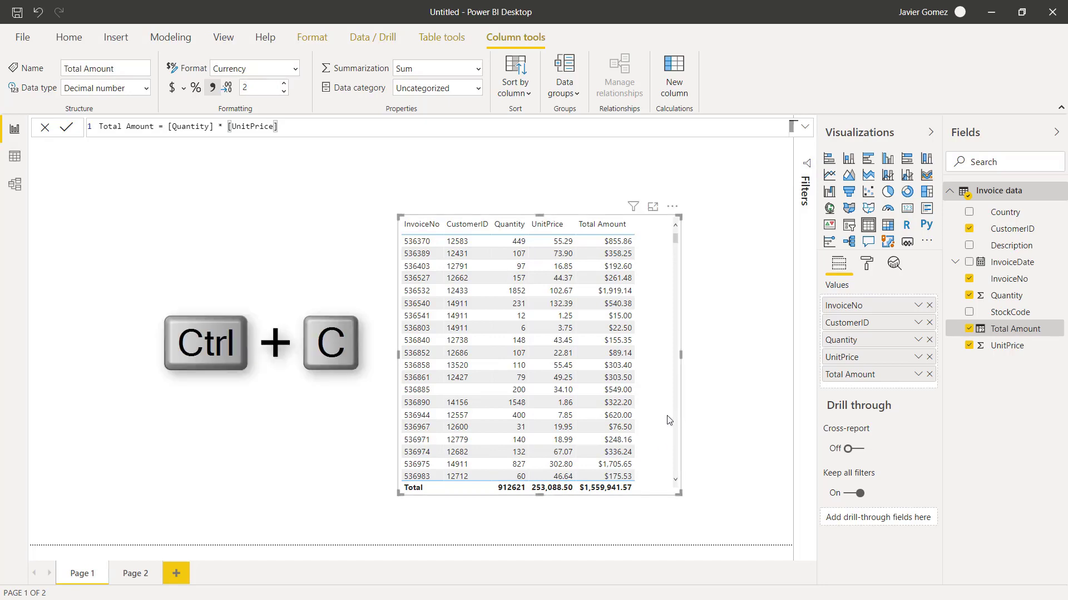
key("Escape")
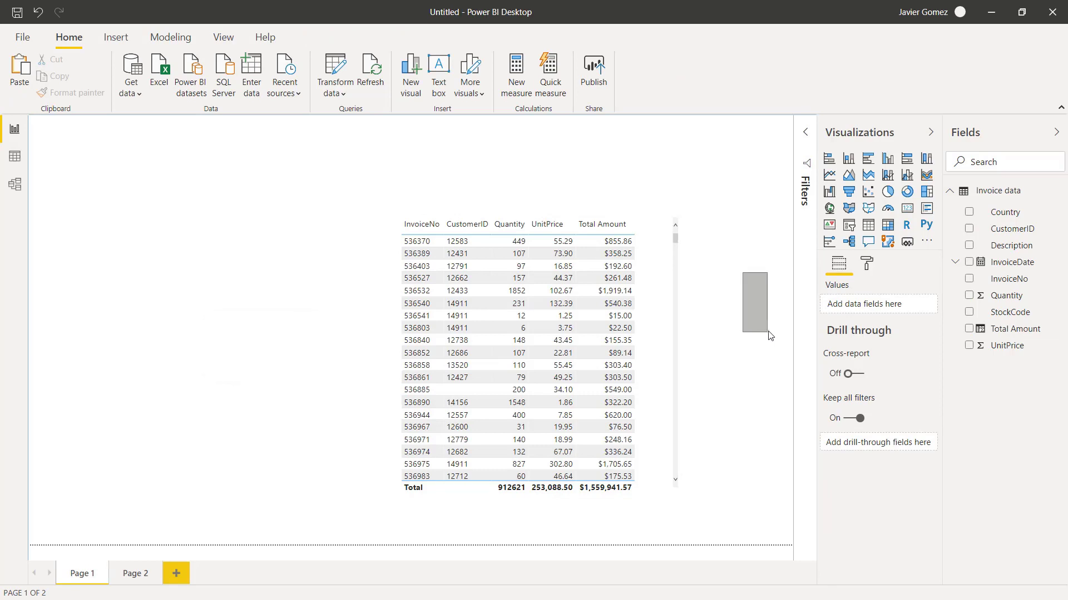
key("ctrl+v")
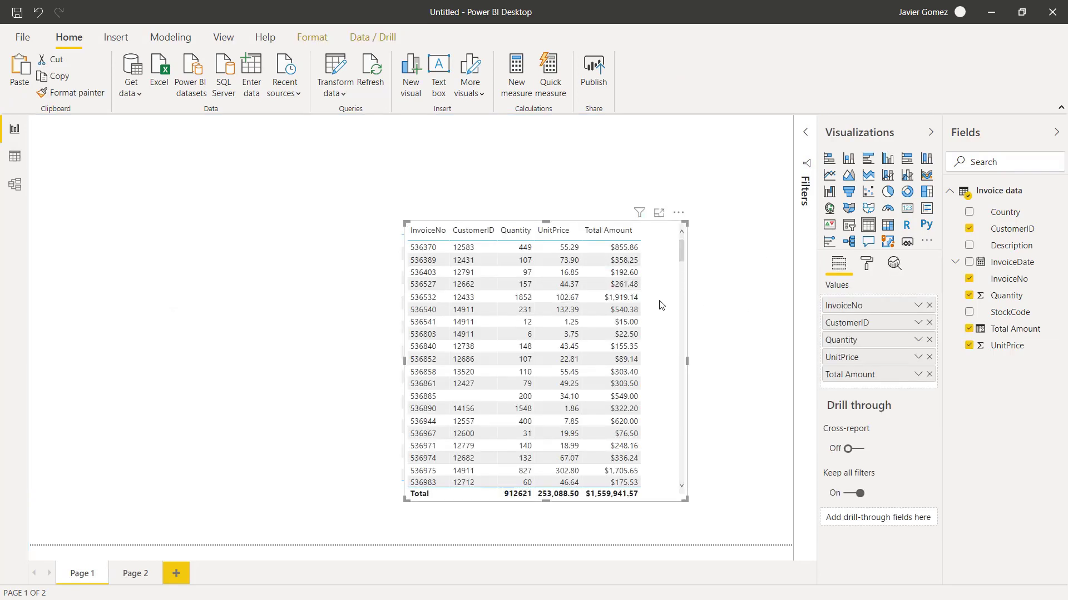
left_click_drag(660, 303, 798, 312)
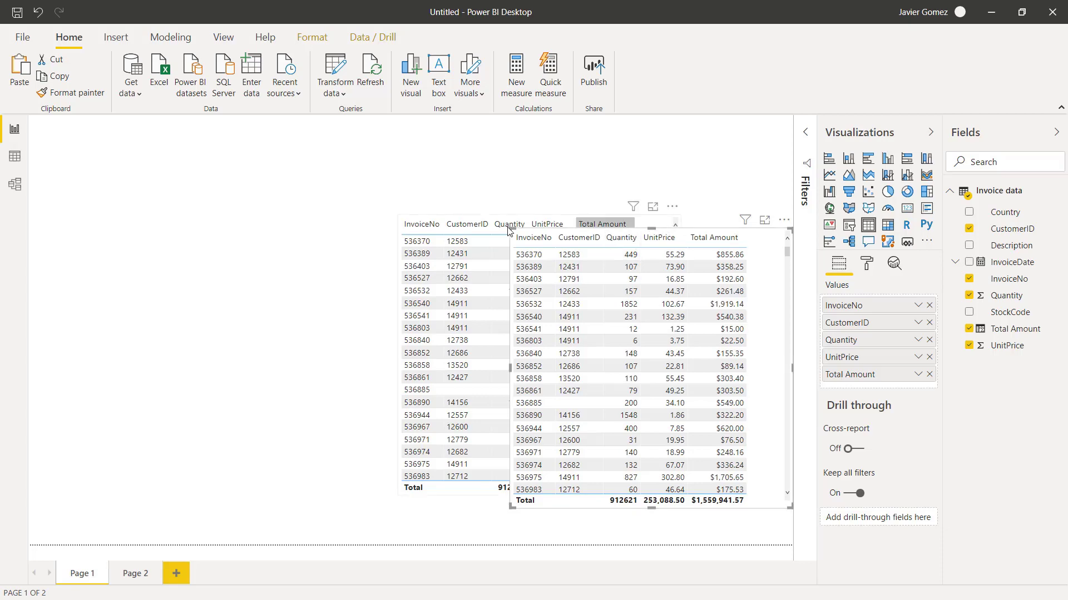
left_click(650, 220)
left_click_drag(649, 284, 443, 299)
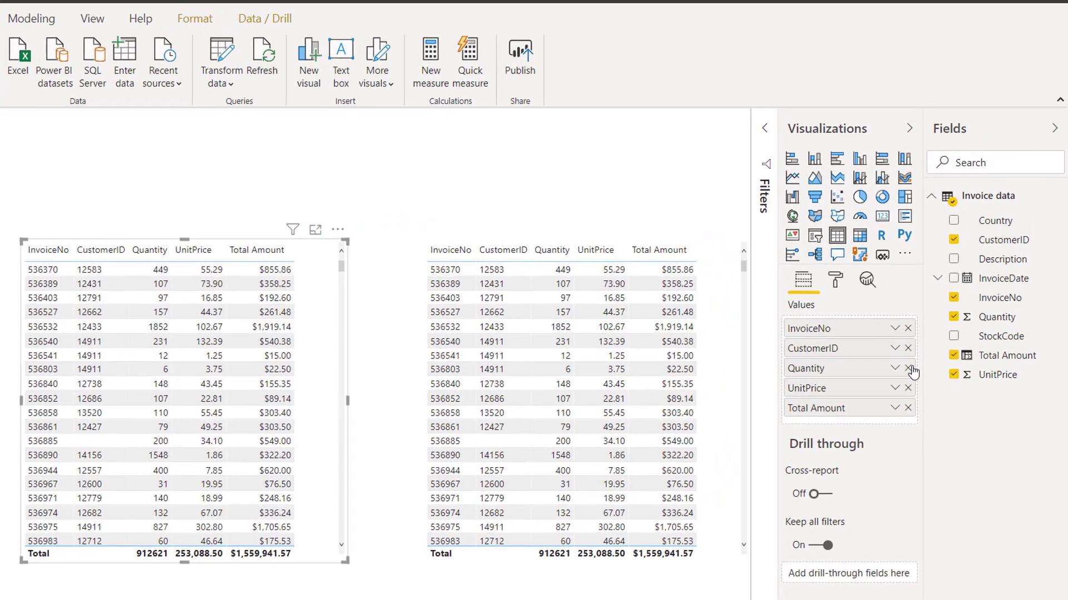
- In the left table visual, remove Quantity and UnitPrice and add Country and InvoiceDate between CustomerID and Total Amount
left_click(908, 368)
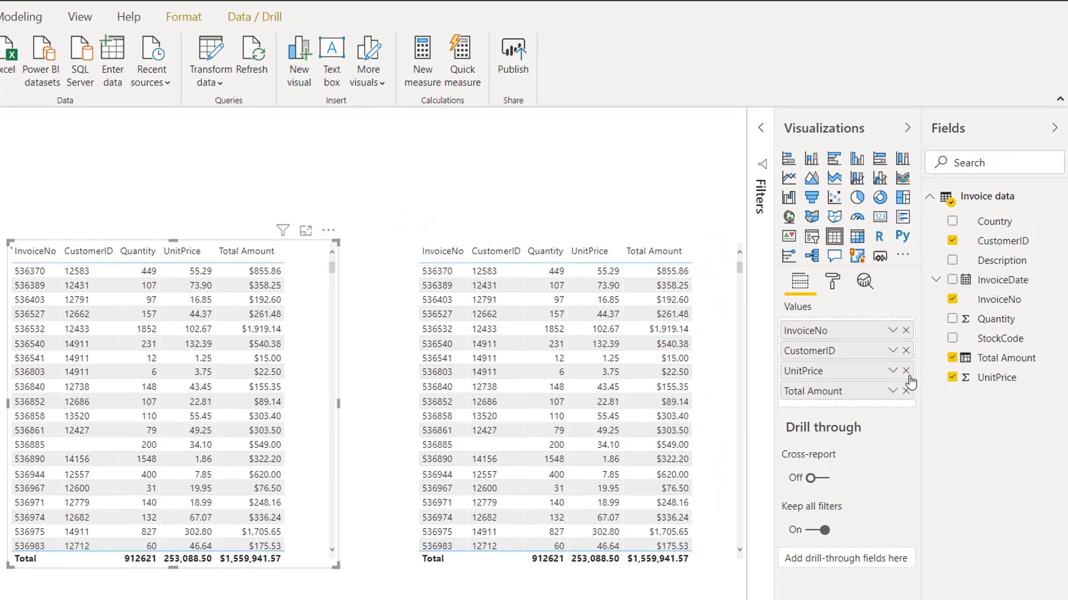
left_click(908, 369)
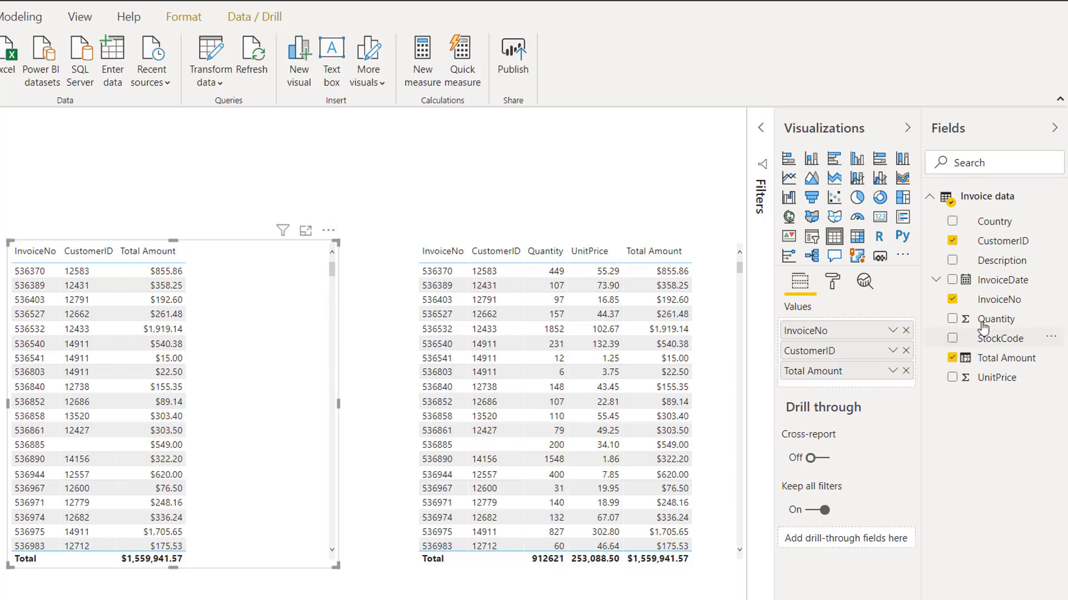
left_click_drag(1009, 222, 868, 359)
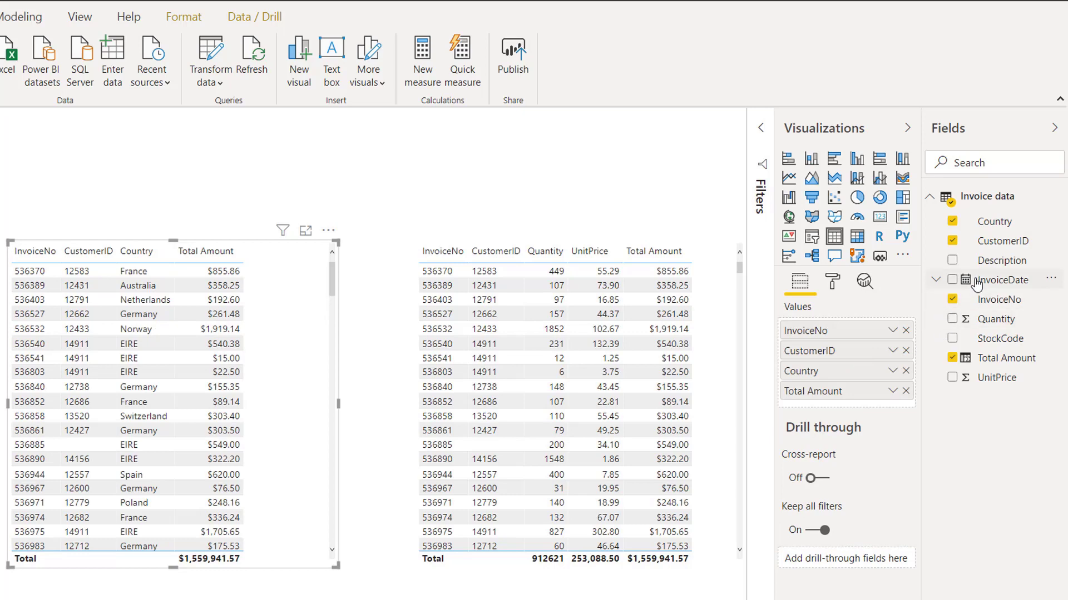
left_click_drag(977, 282, 870, 383)
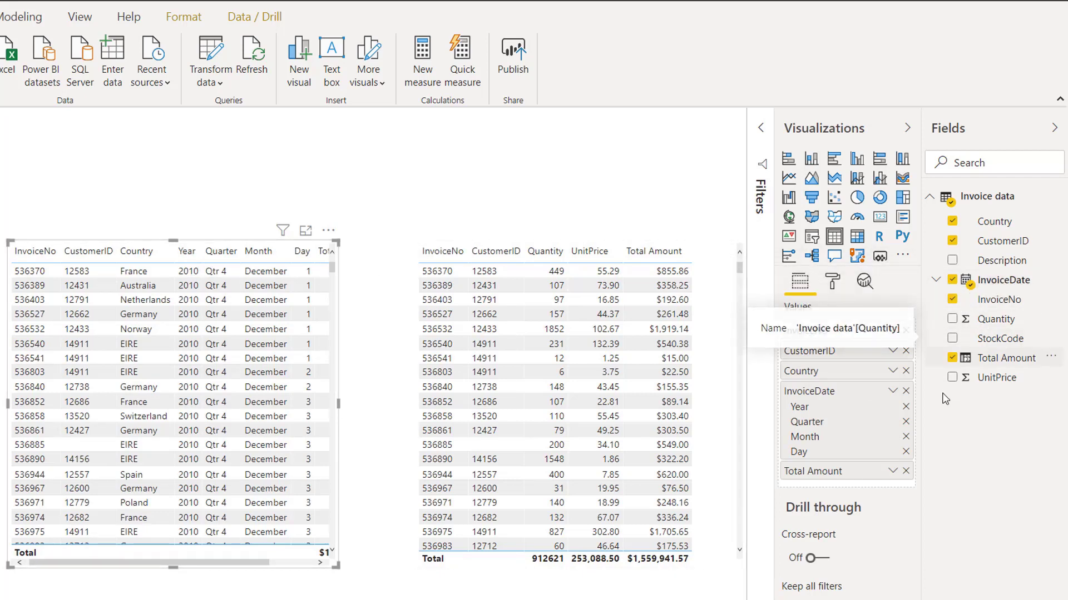
- Show InvoiceDate as a plain date instead of a date hierarchy in the left table and widen that table until Total Amount fits
left_click(893, 395)
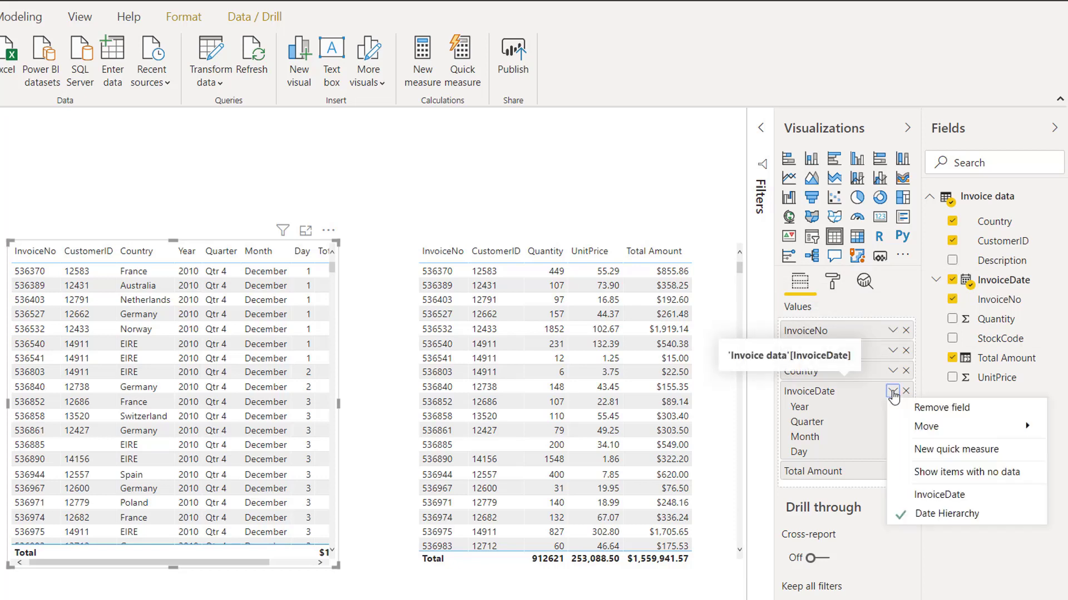
left_click(954, 495)
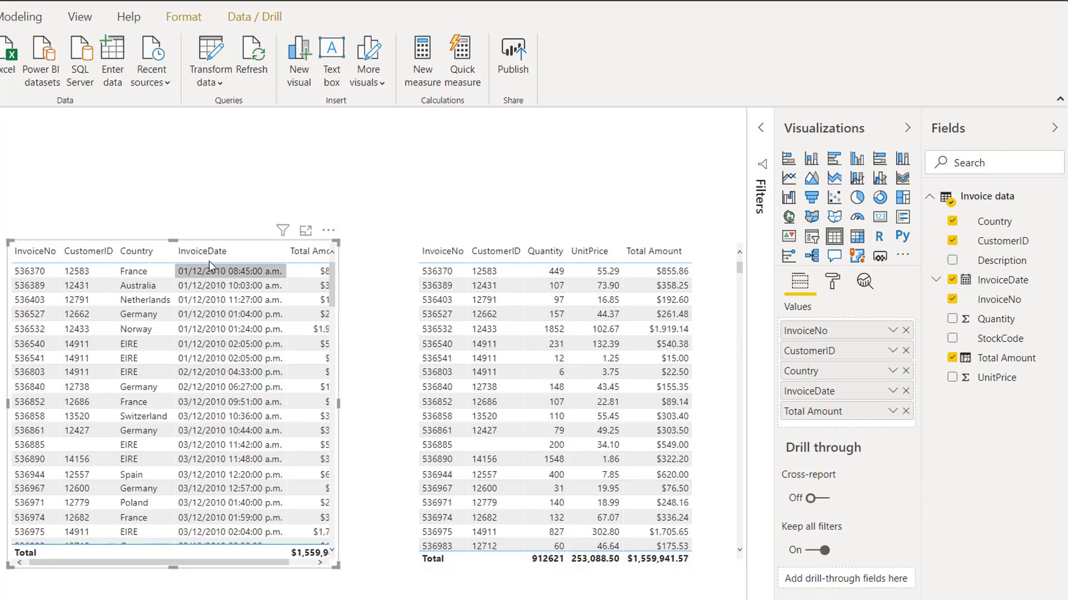
left_click_drag(7, 405, 4, 392)
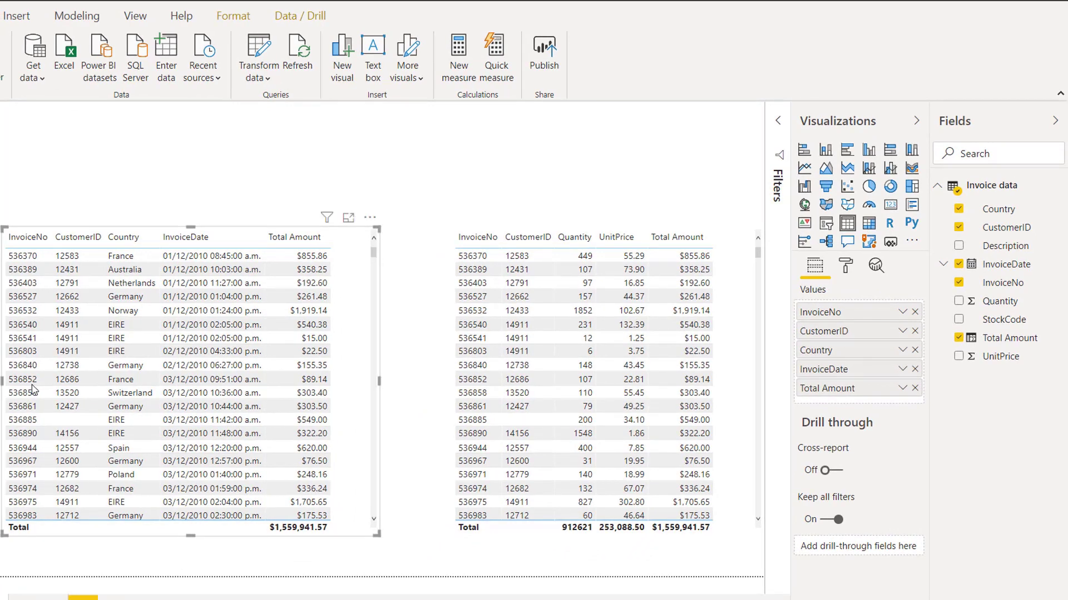
scroll(60, 354, "down", 4)
scroll(60, 355, "up", 4)
- In the right table, remove CustomerID and add StockCode and Description between InvoiceNo and Quantity
left_click(915, 332)
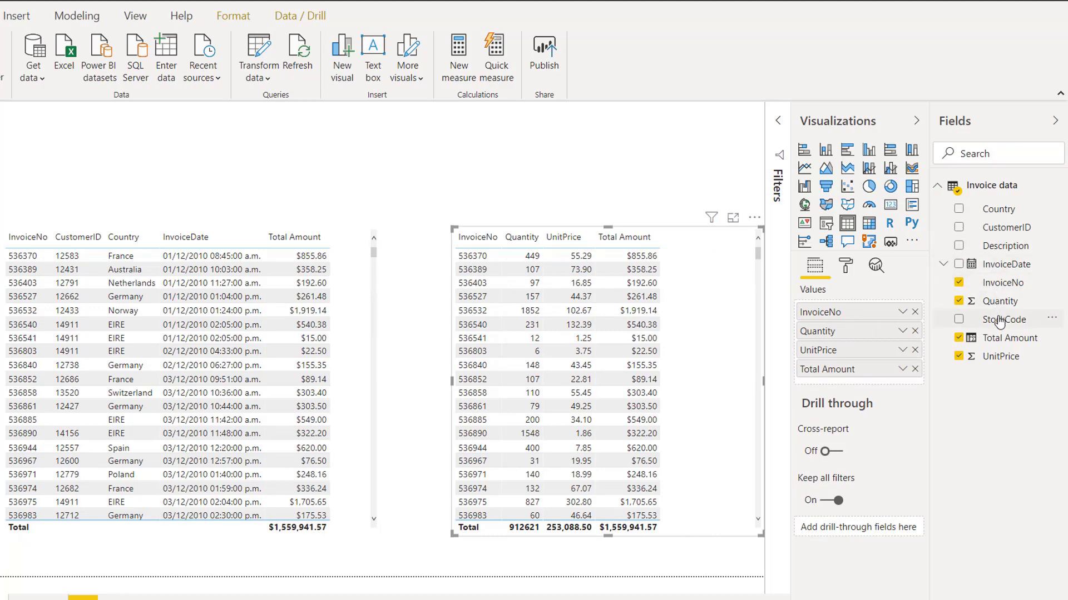
left_click_drag(1000, 321, 889, 320)
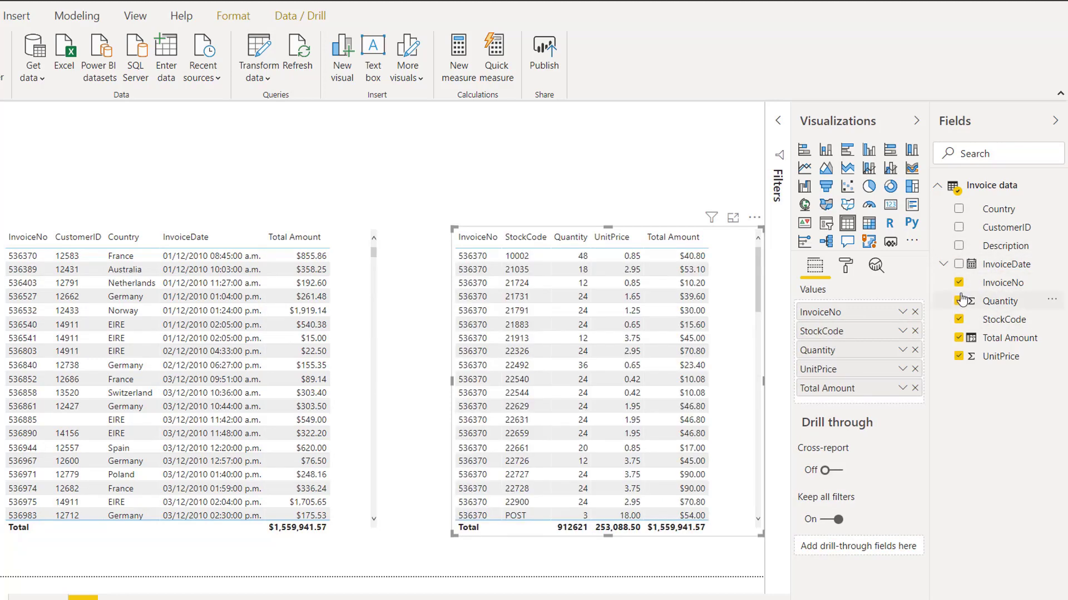
left_click_drag(999, 249, 891, 337)
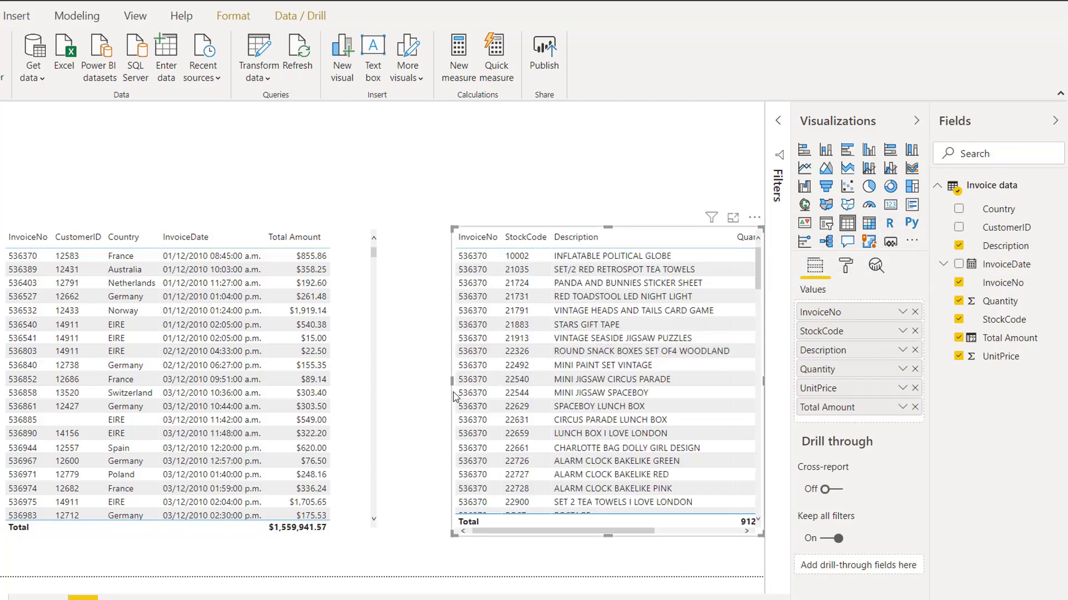
- Widen the right table toward the left table until all its columns through Total Amount fit
left_click_drag(449, 382, 401, 390)
left_click(351, 292)
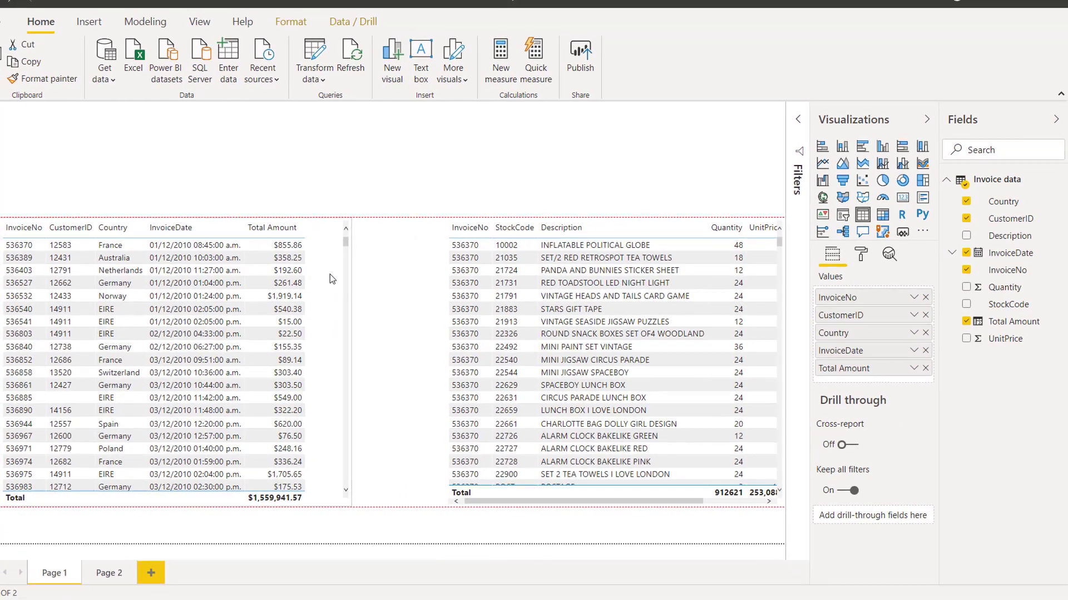
left_click(450, 362)
left_click_drag(446, 361, 365, 363)
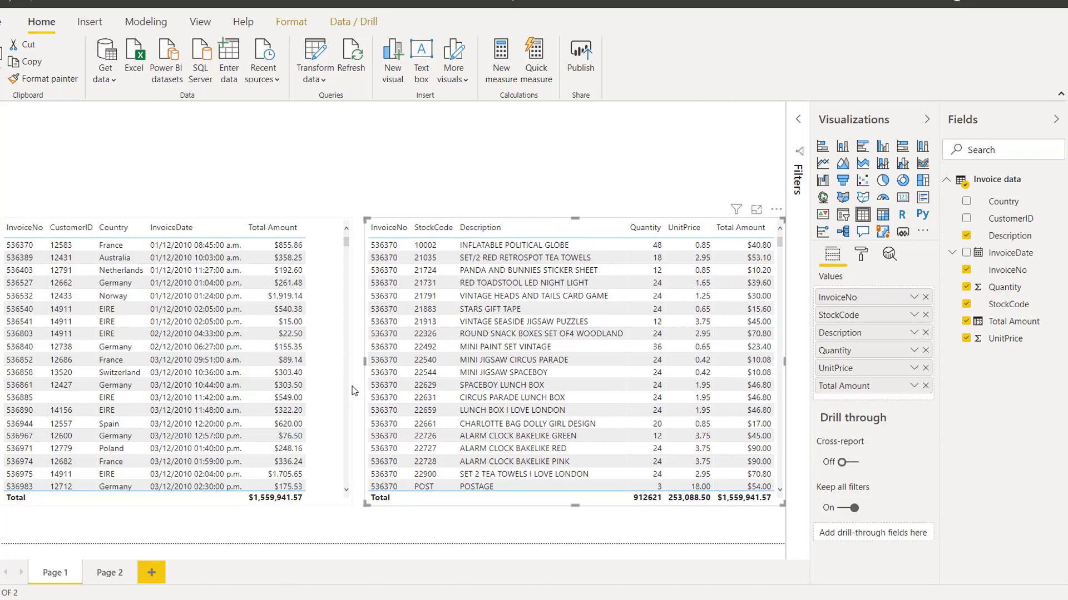
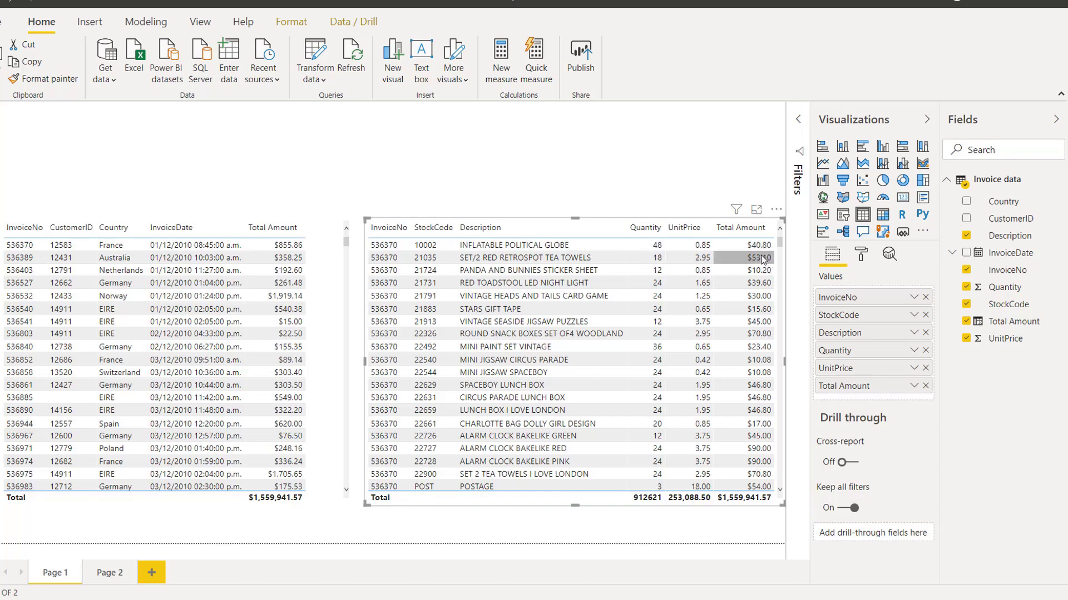
- Look through the item lines in the right table, and cross-filter it to the first invoice of the left table
scroll(460, 317, "down", 10)
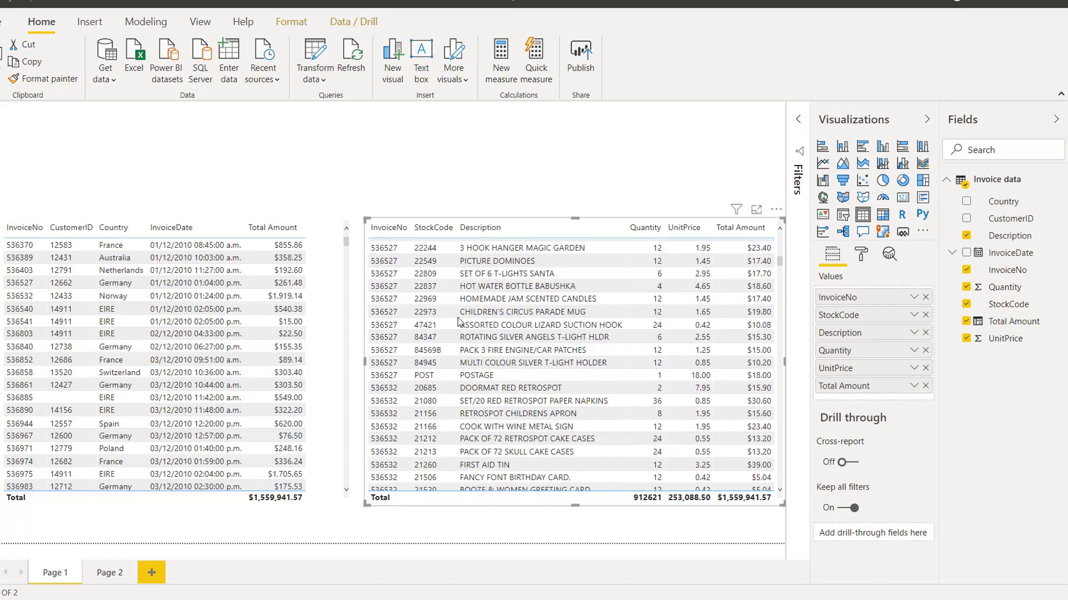
scroll(460, 321, "up", 10)
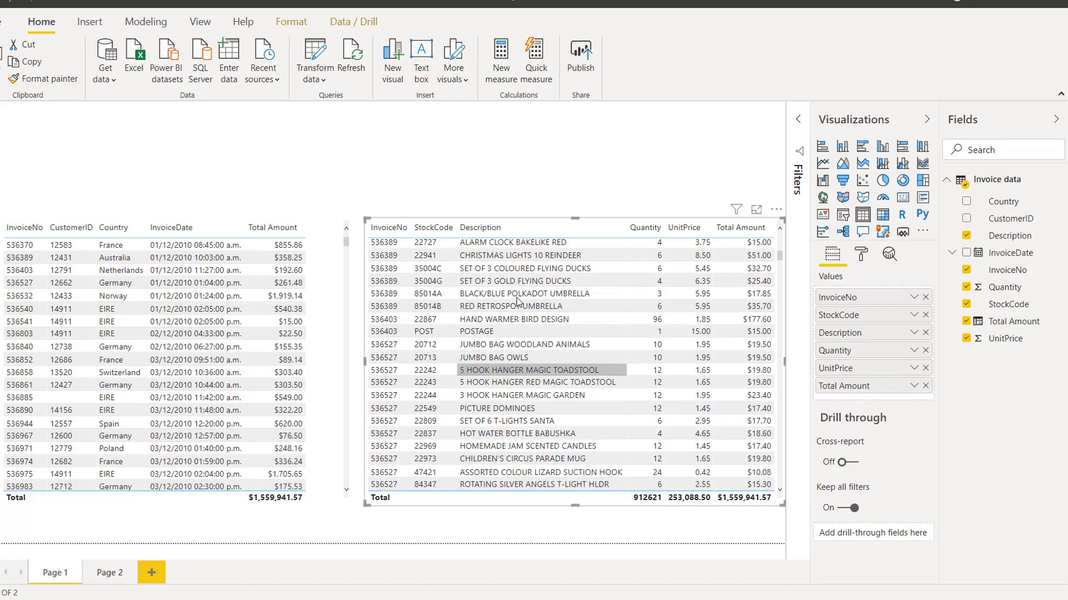
scroll(516, 300, "up", 5)
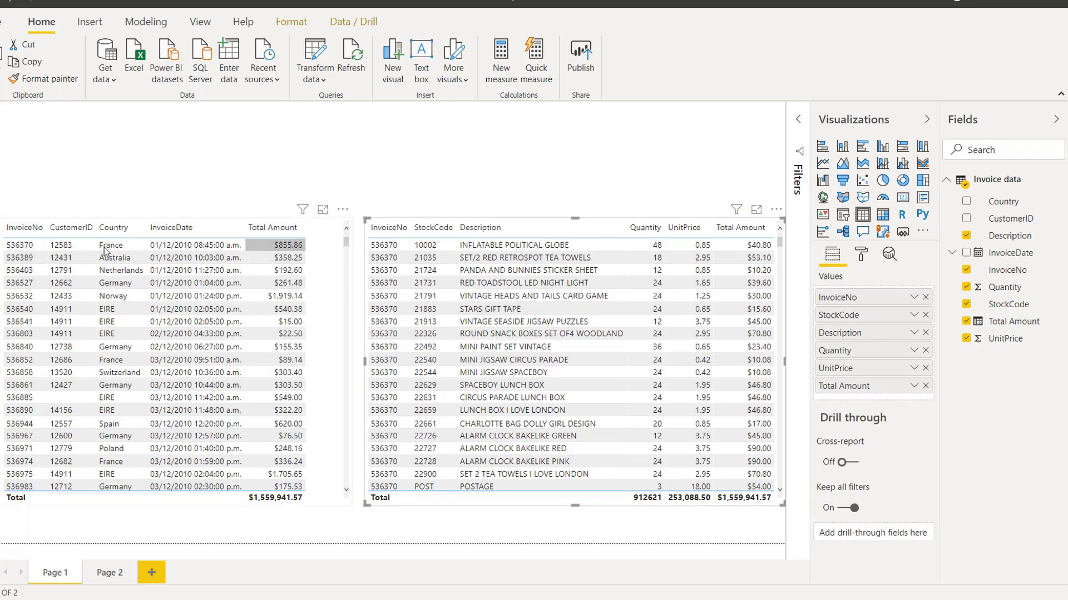
left_click(20, 247)
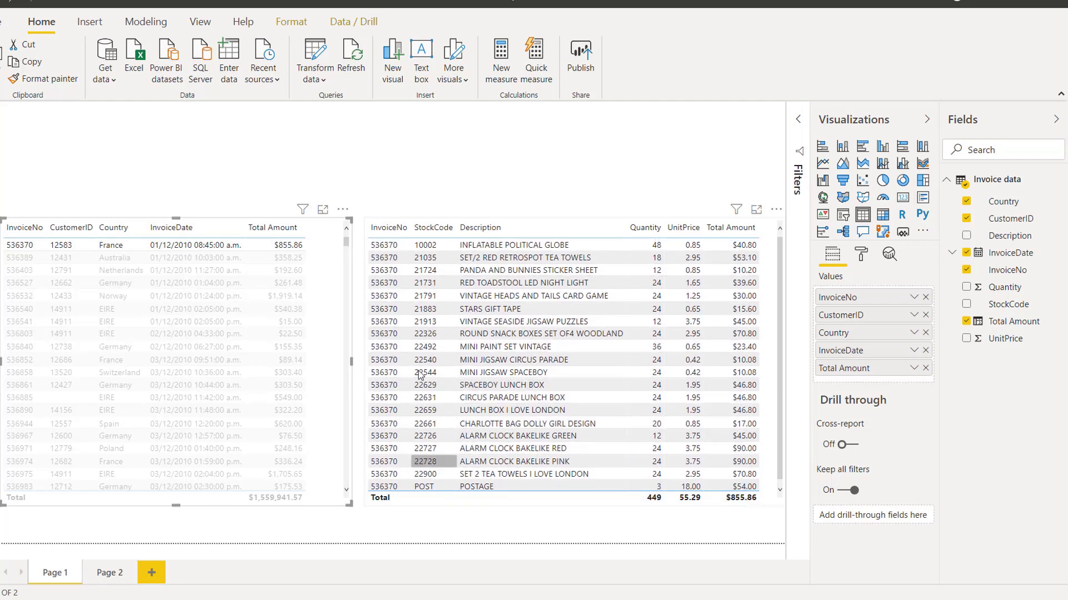
scroll(435, 385, "down", 2)
scroll(445, 414, "up", 2)
scroll(448, 312, "down", 2)
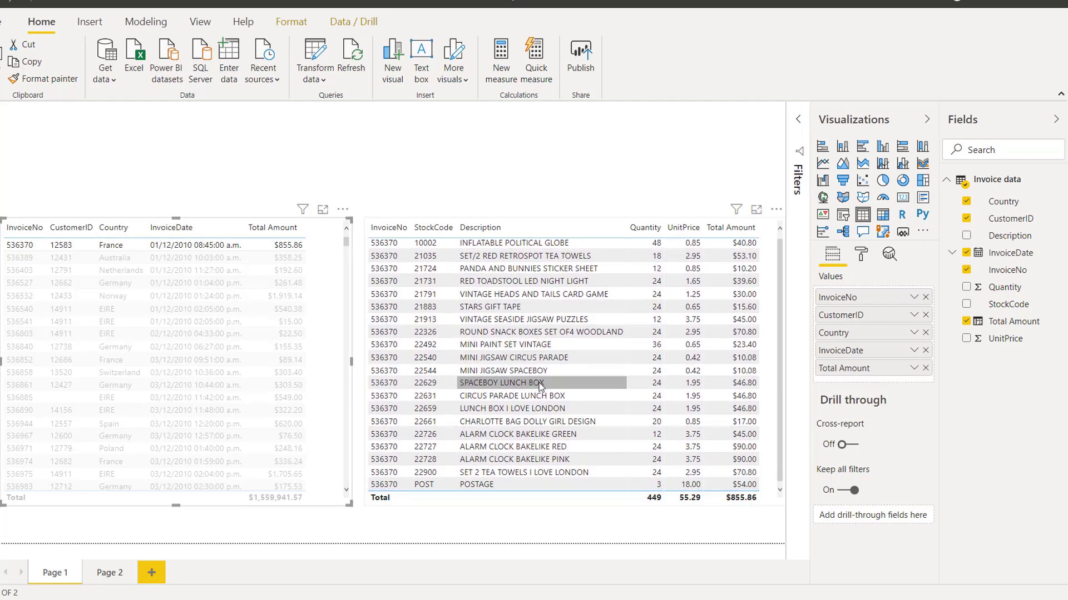
scroll(489, 356, "up", 1)
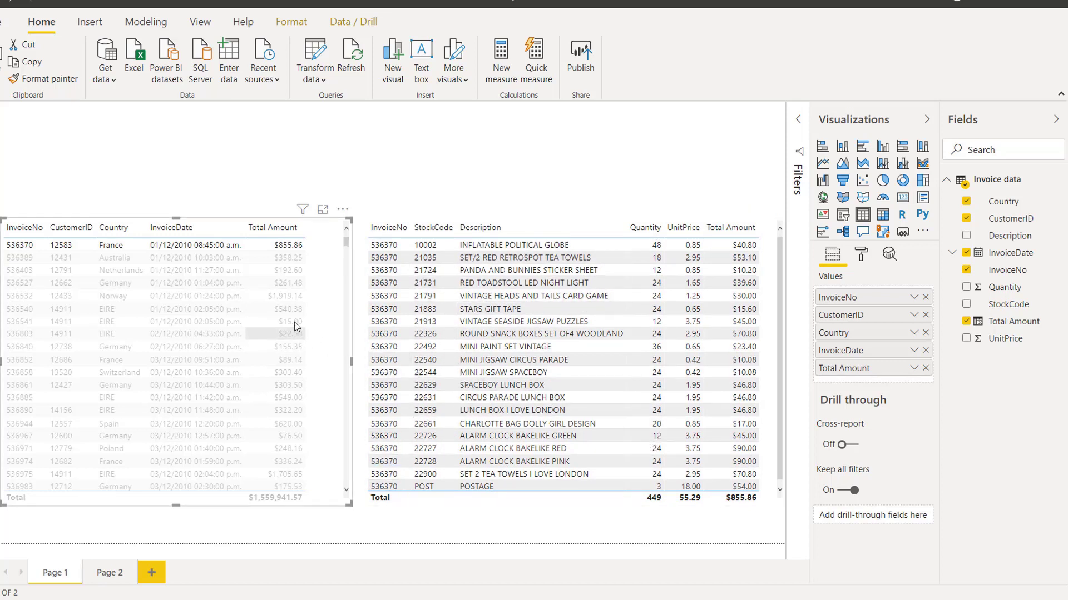
- Cross-filter the item lines by several other invoices of the left table, and clear the selection
left_click(292, 271)
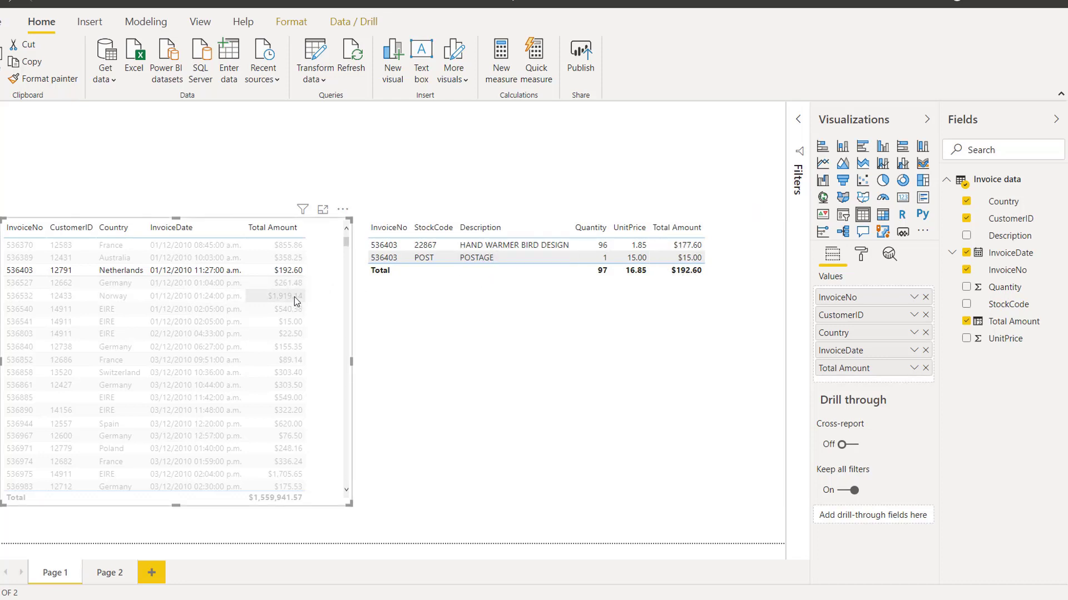
left_click(290, 333)
left_click(290, 384)
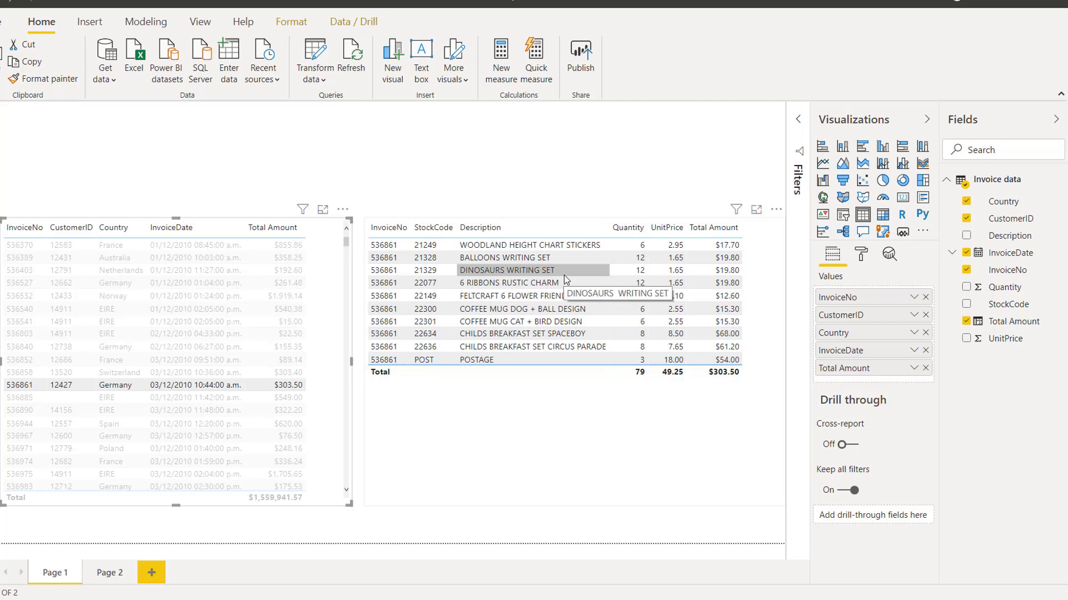
left_click(278, 384)
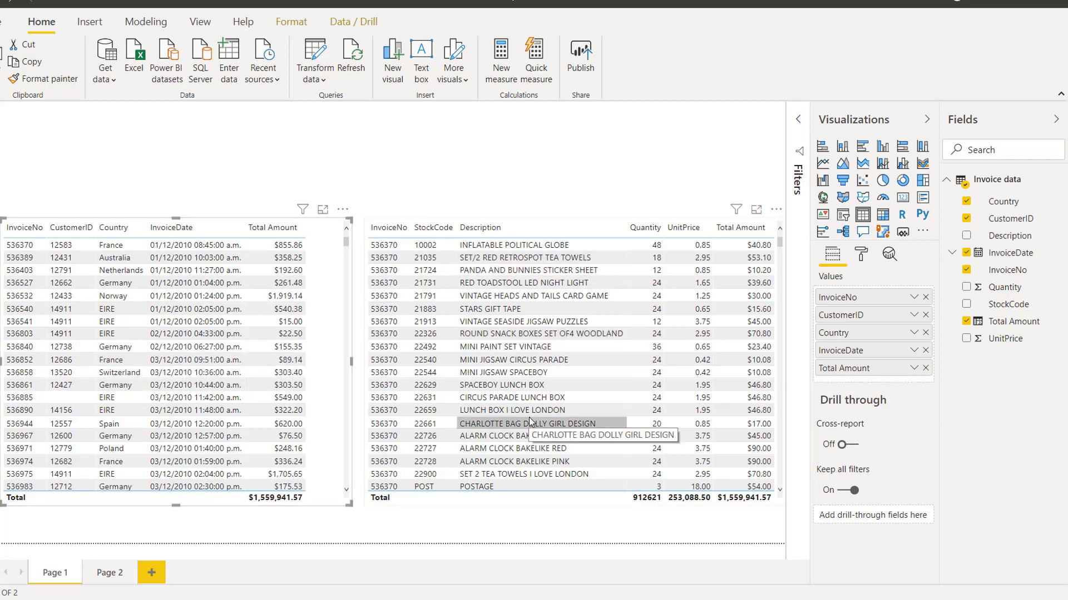
left_click(466, 159)
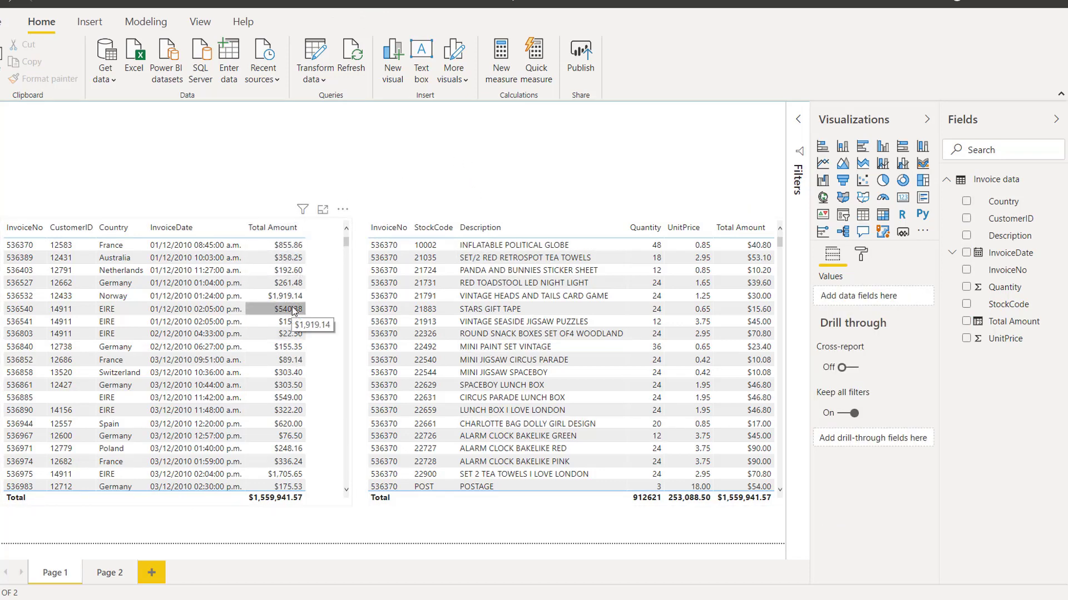
- Check which aggregation the Total Amount field uses in the left table
left_click(320, 289)
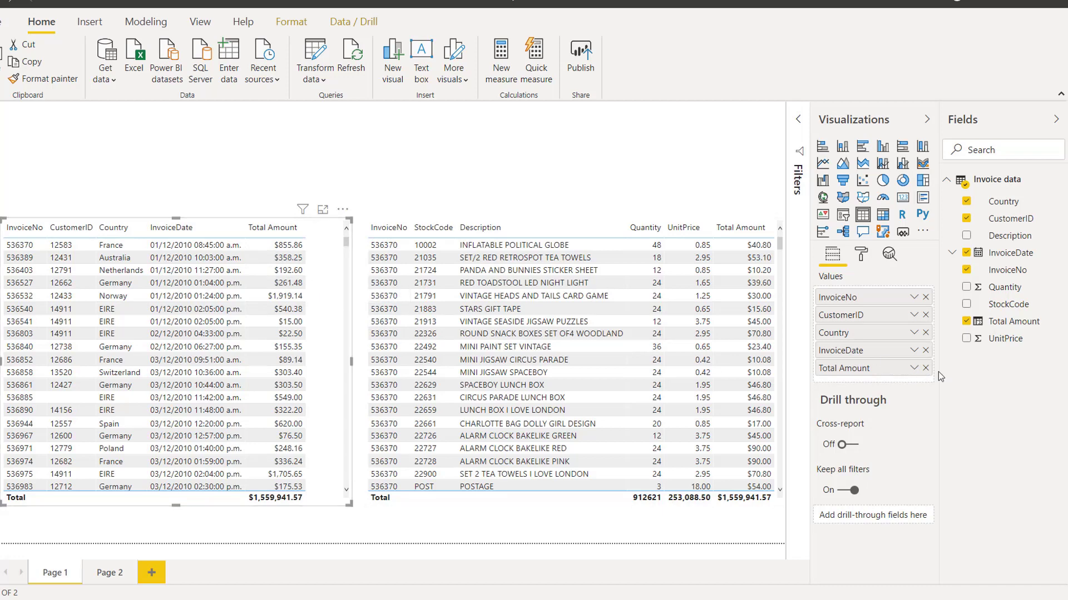
left_click(913, 369)
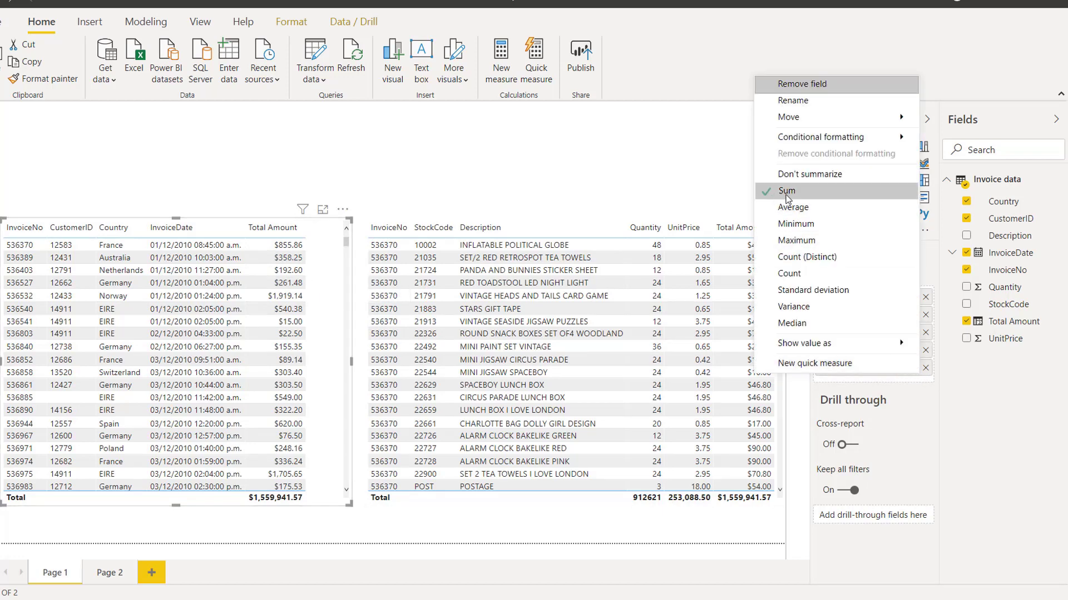
left_click(335, 253)
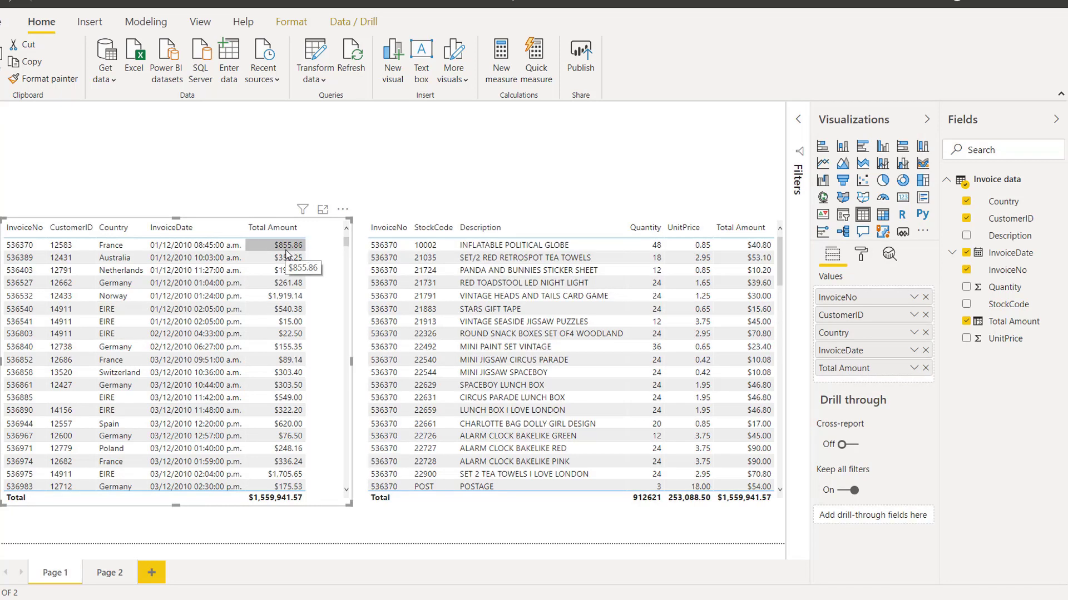
- Compare the first invoice's Total Amount with its item lines by cross-filtering the right table, and release the filter
left_click(287, 248)
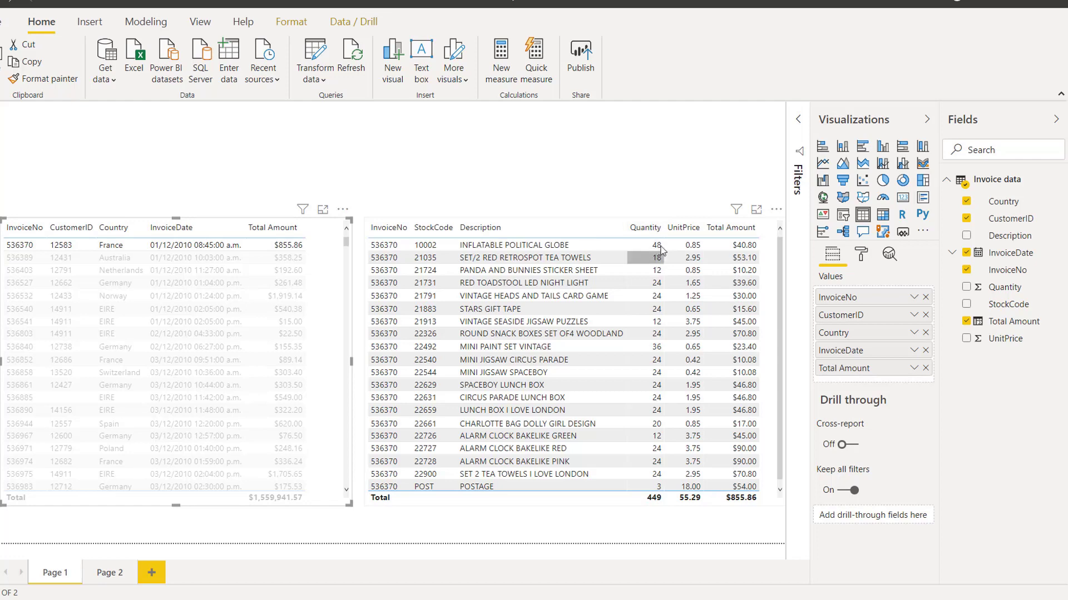
left_click(657, 188)
left_click(283, 250)
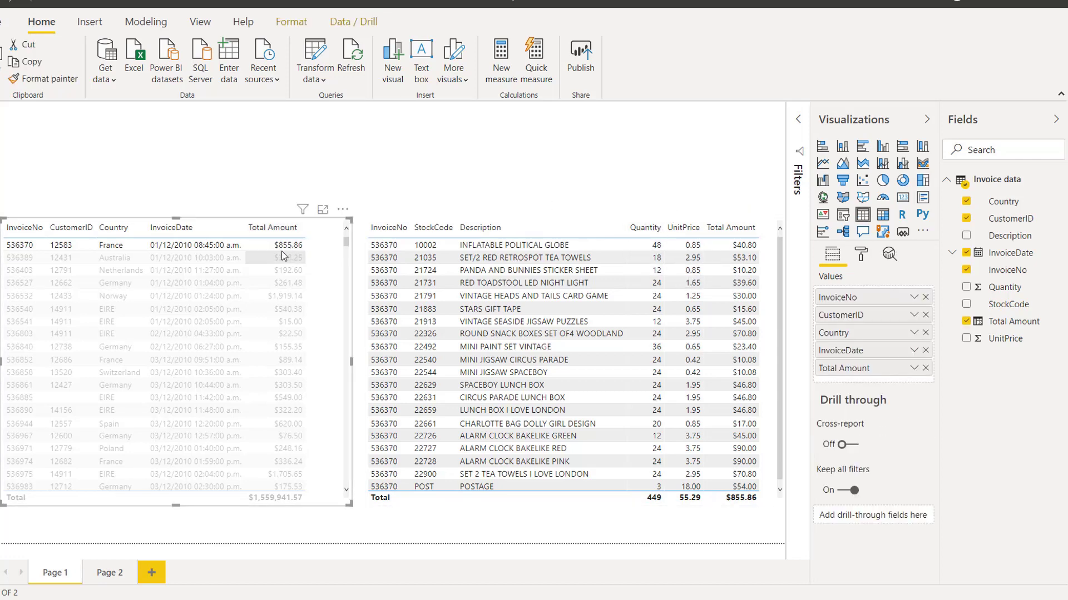
left_click(283, 249)
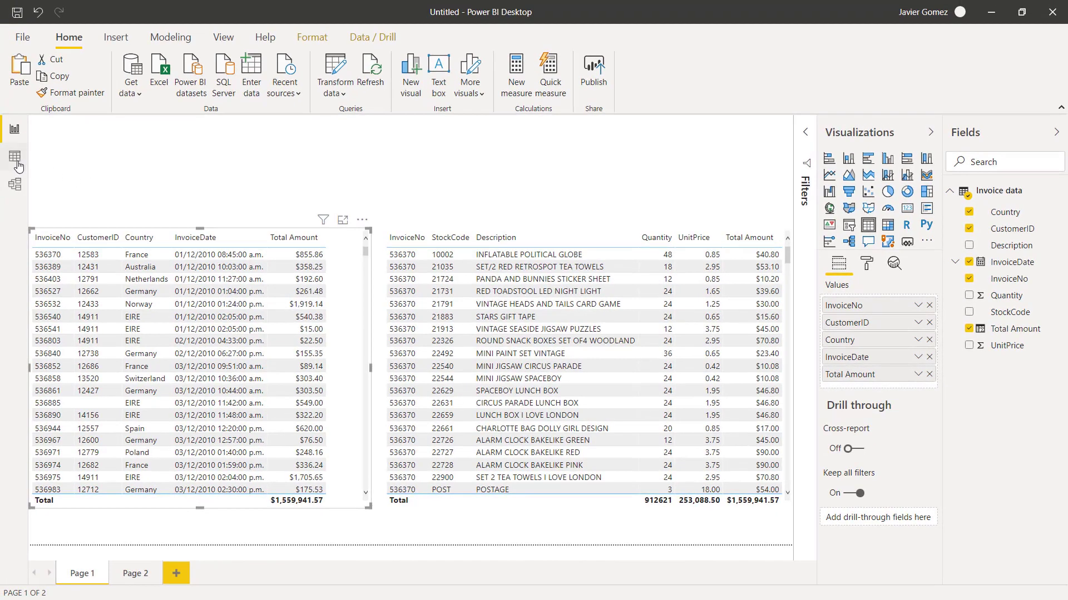
- Inspect the Total Amount column's row values and formula in the Data view, and return to the report with nothing selected
left_click(16, 157)
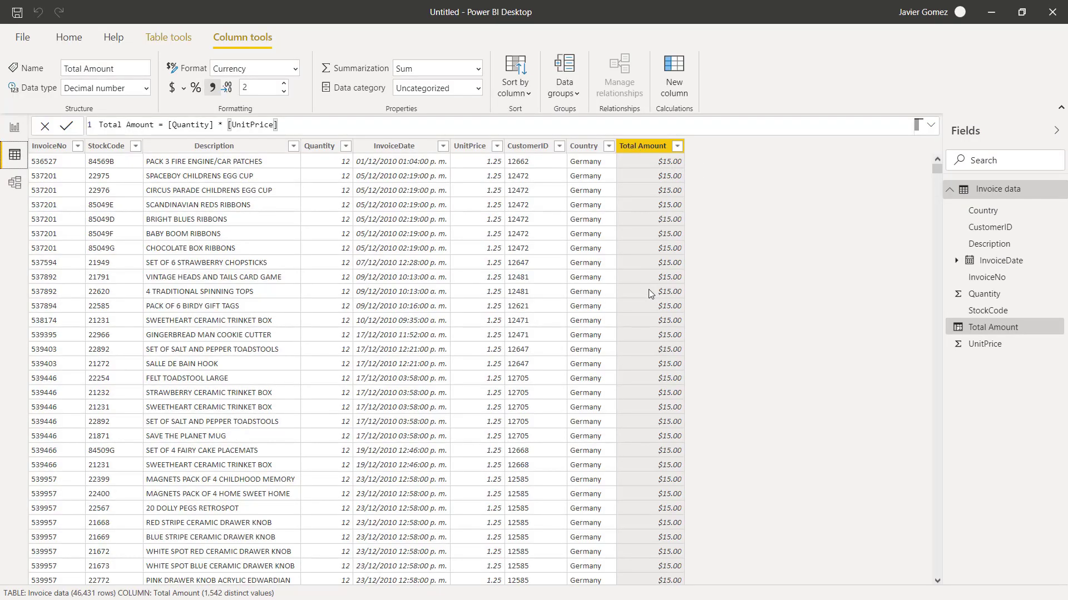
left_click(16, 131)
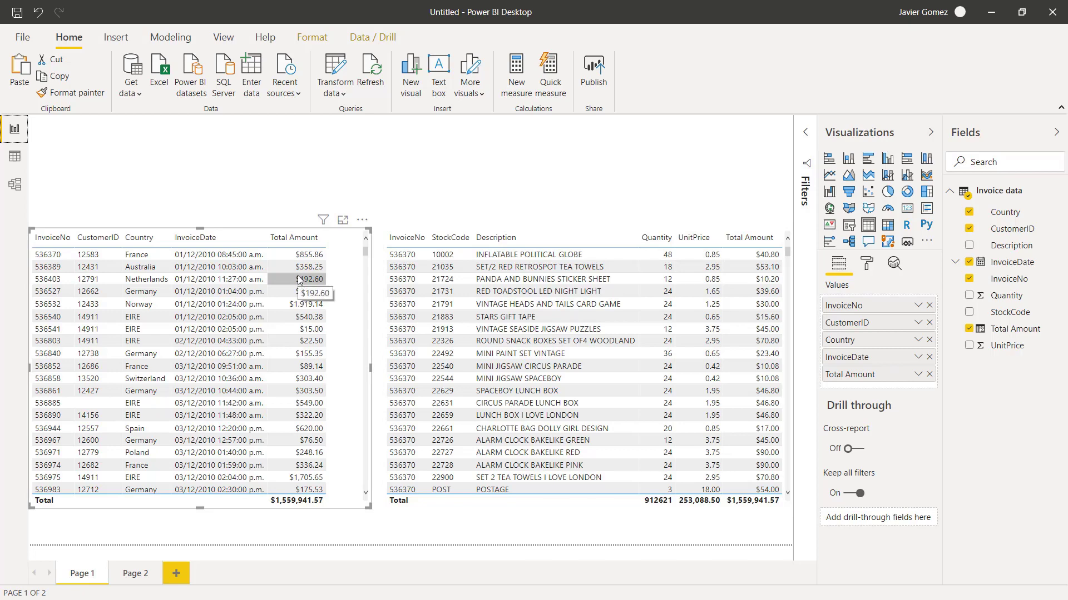
left_click(378, 220)
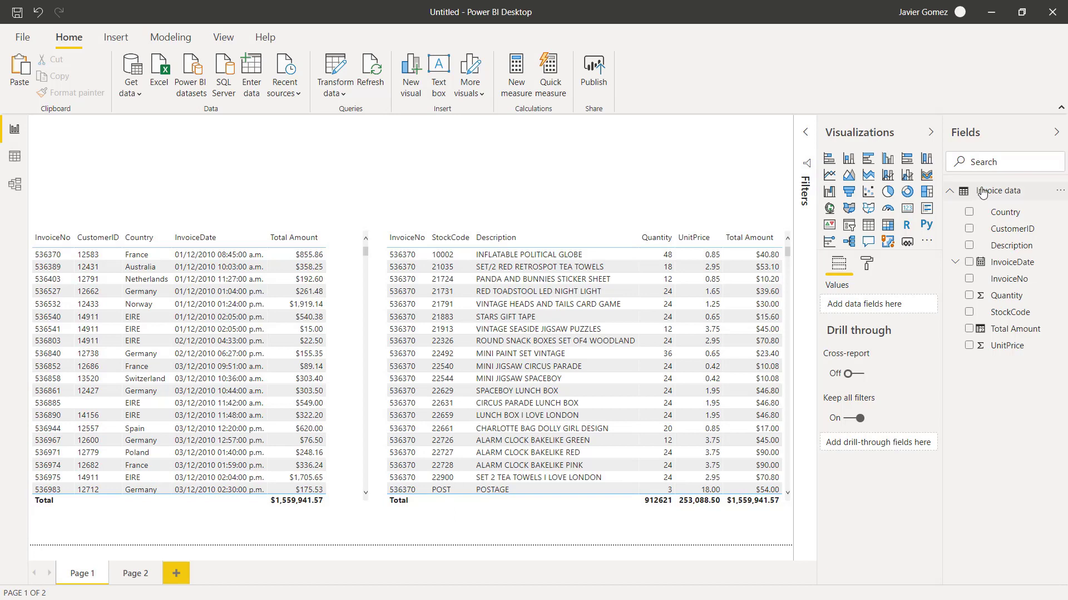
right_click(1017, 195)
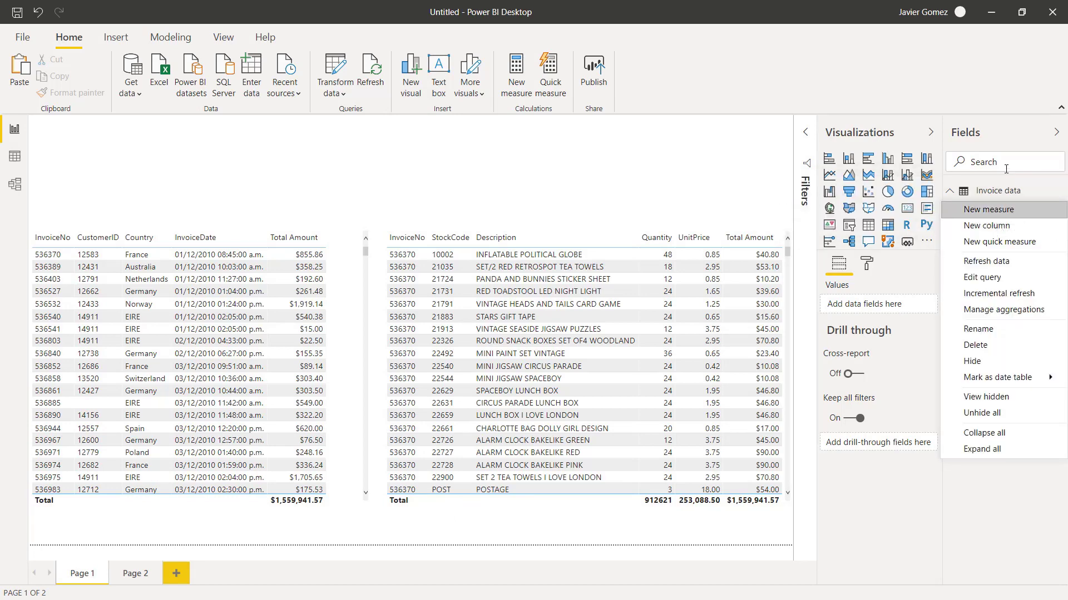
left_click(987, 102)
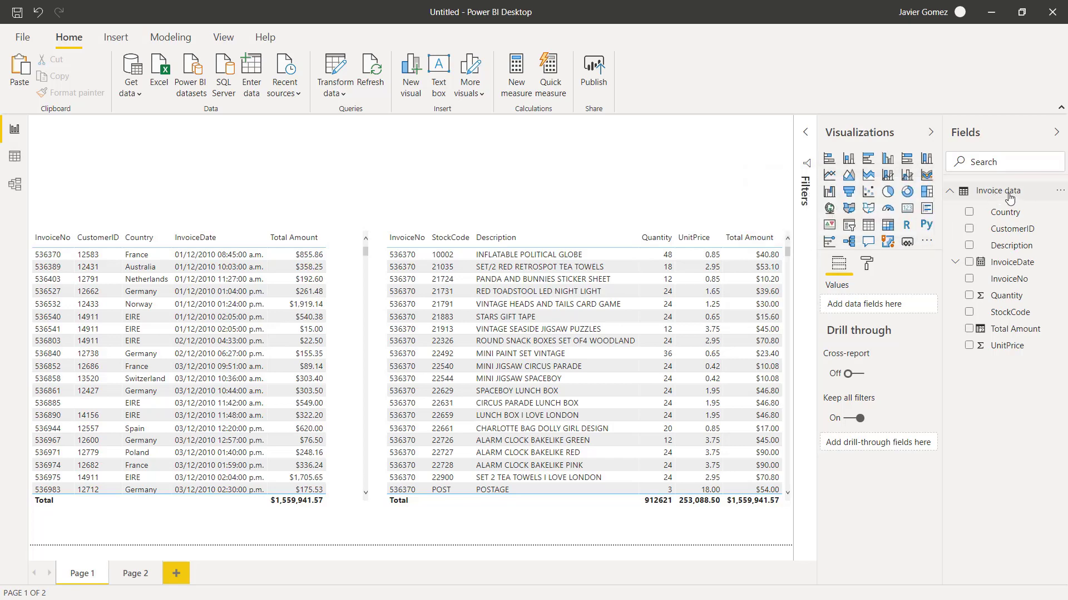
mouse_move(995, 195)
mouse_move(1015, 197)
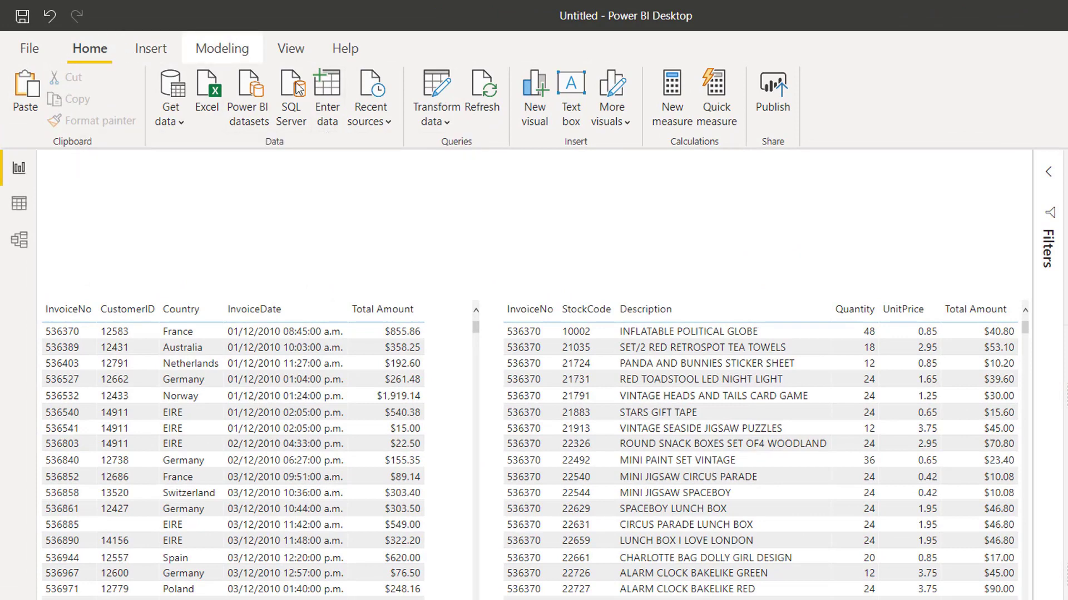
- Create and load an empty table named DAX Medidas with the manual data entry command
left_click(332, 95)
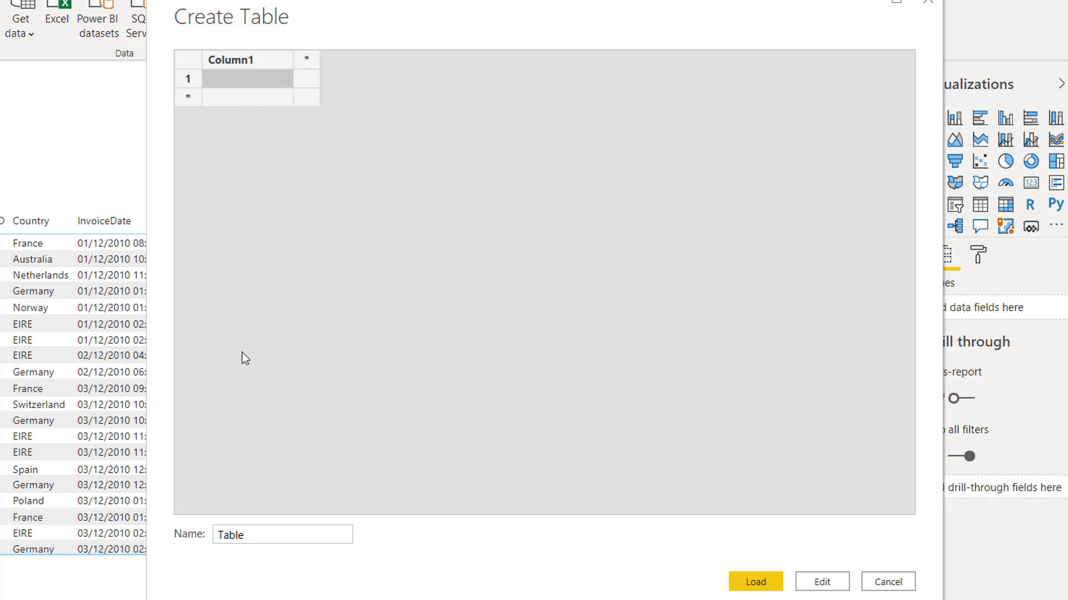
left_click(250, 538)
left_click_drag(248, 539, 216, 540)
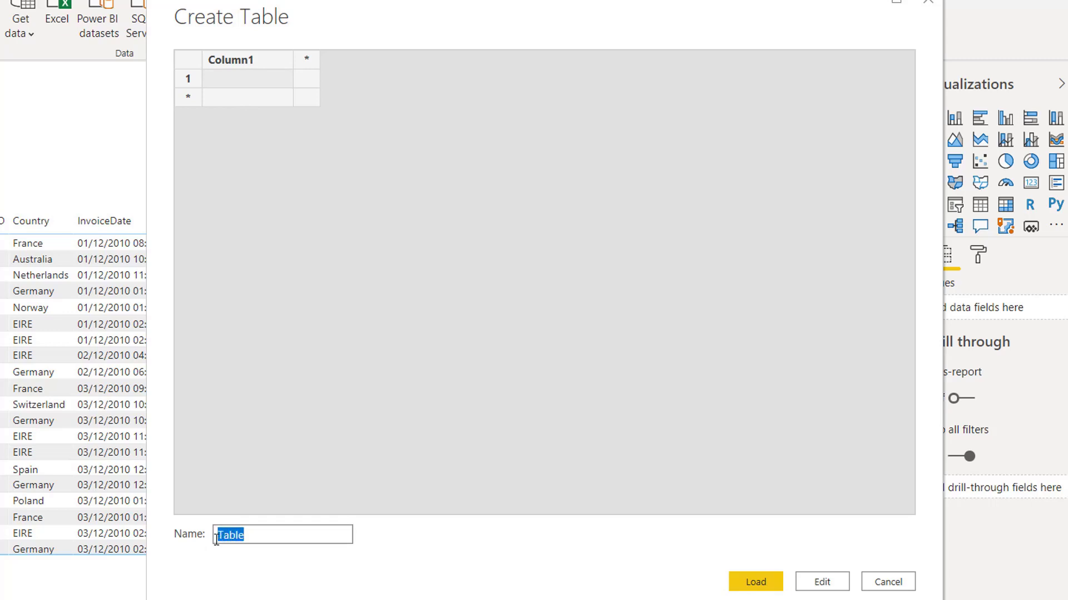
type("DAX Medidas")
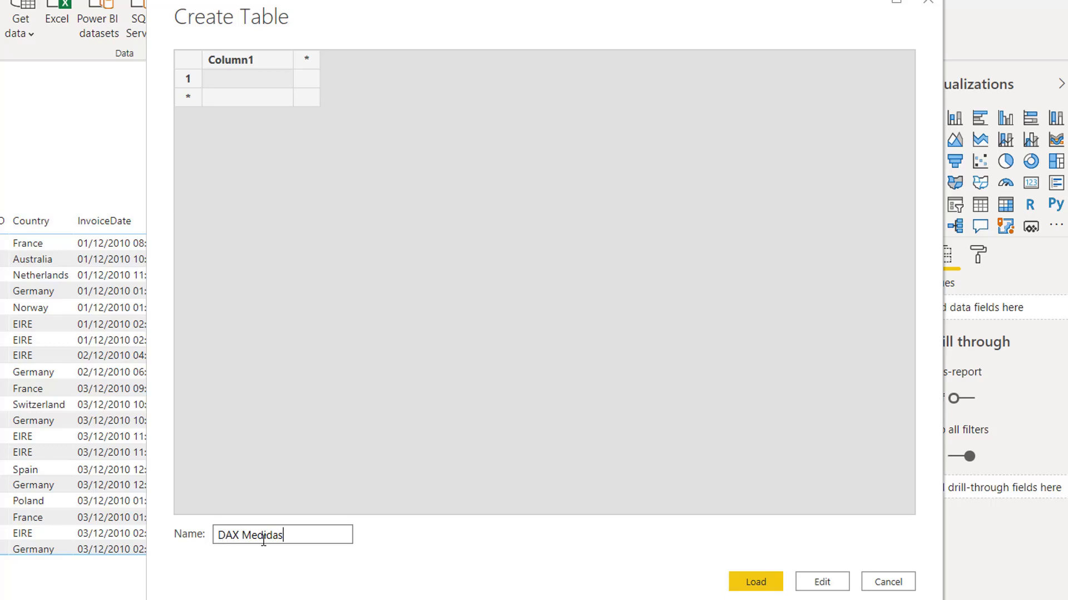
left_click(763, 591)
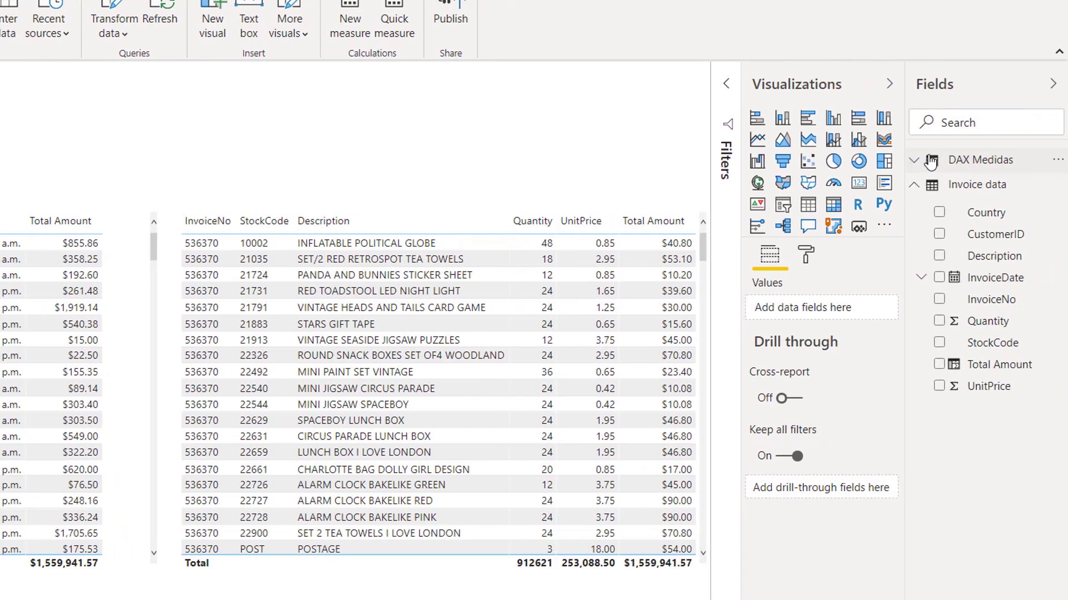
- Start a new measure in the DAX Medidas table and name it Total Amount 2
left_click(974, 162)
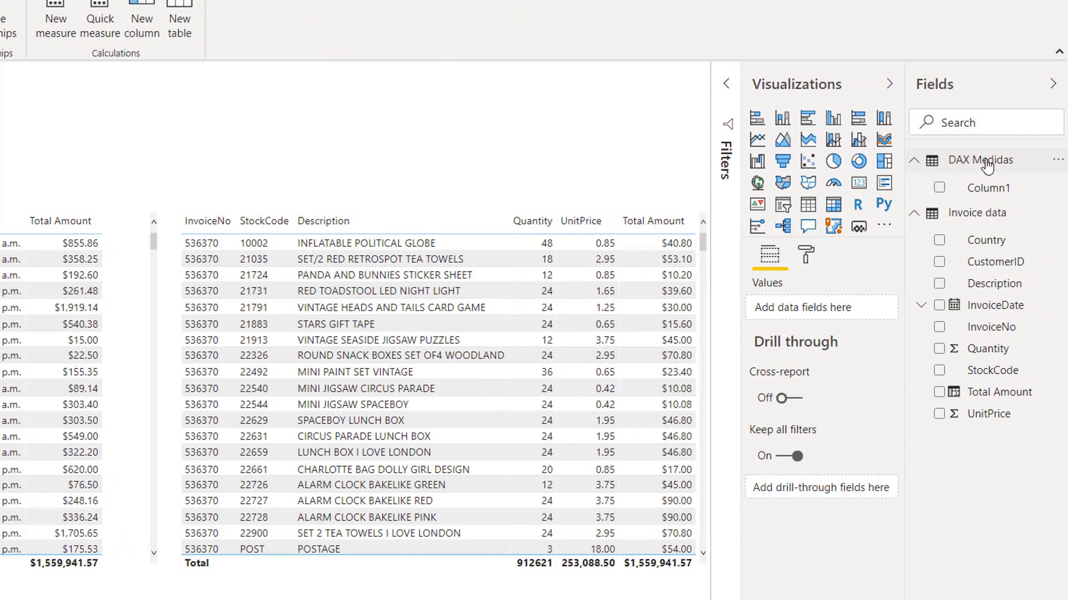
right_click(968, 163)
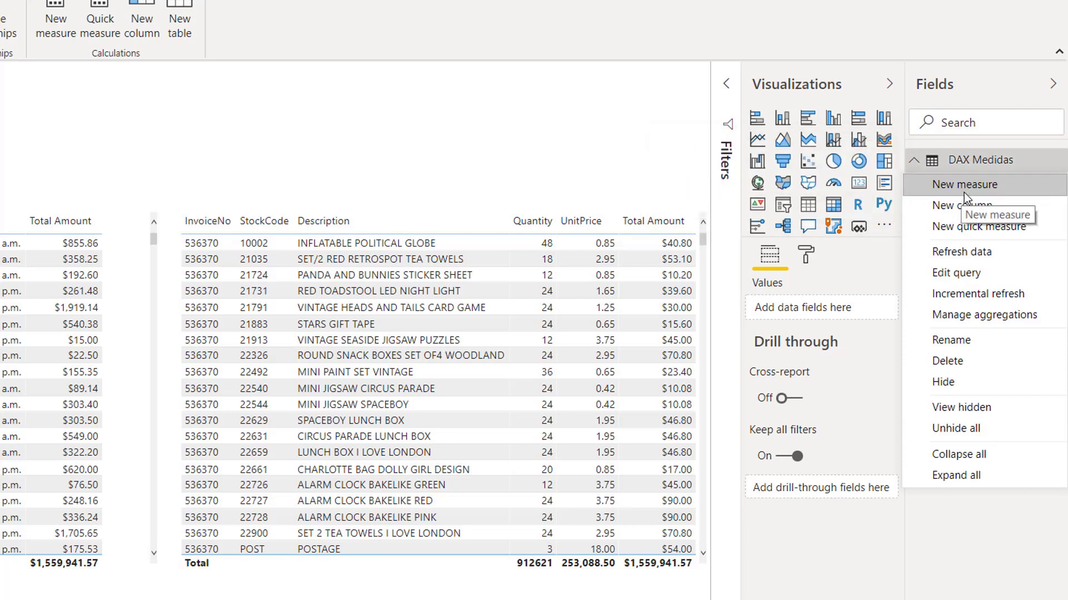
left_click(990, 190)
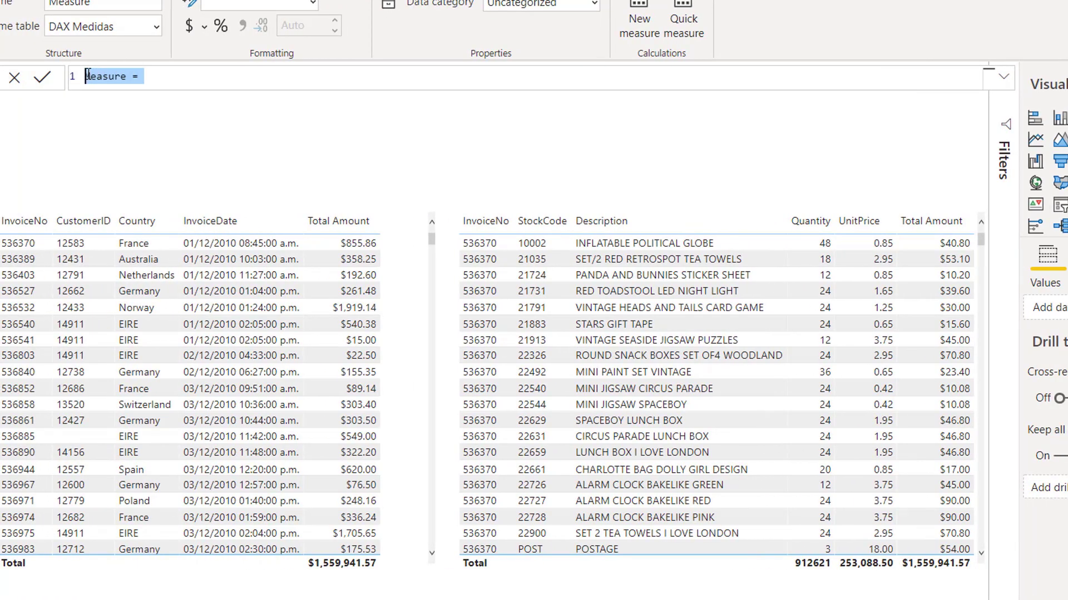
type("Tot")
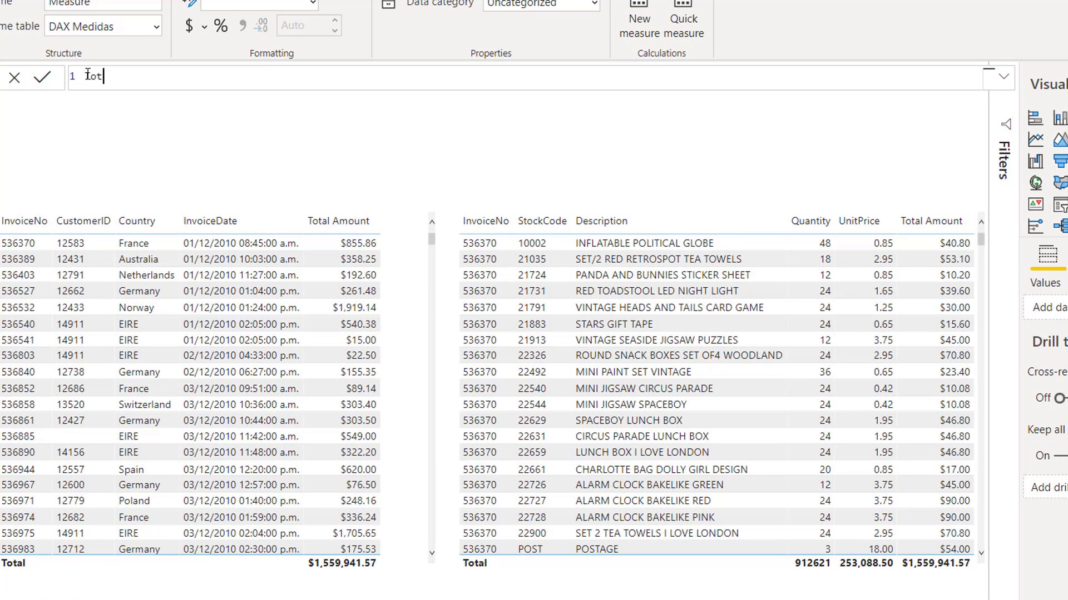
type("al Amount 2 =")
- Define the Total Amount 2 measure as SUM('Invoice data'[Total Amount]) and commit the formula
type("SUM")
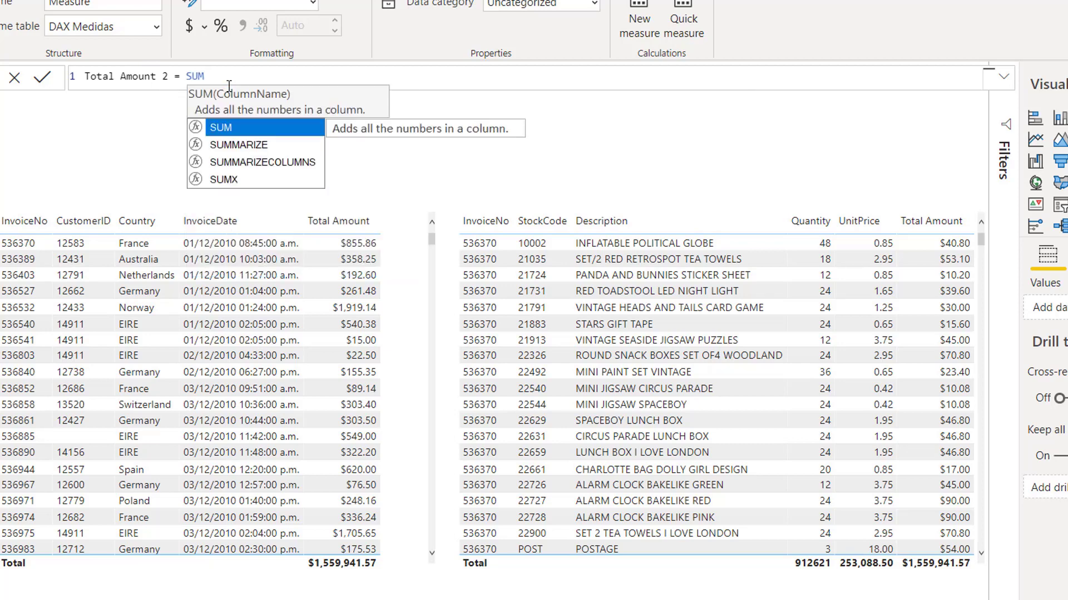
key("Tab")
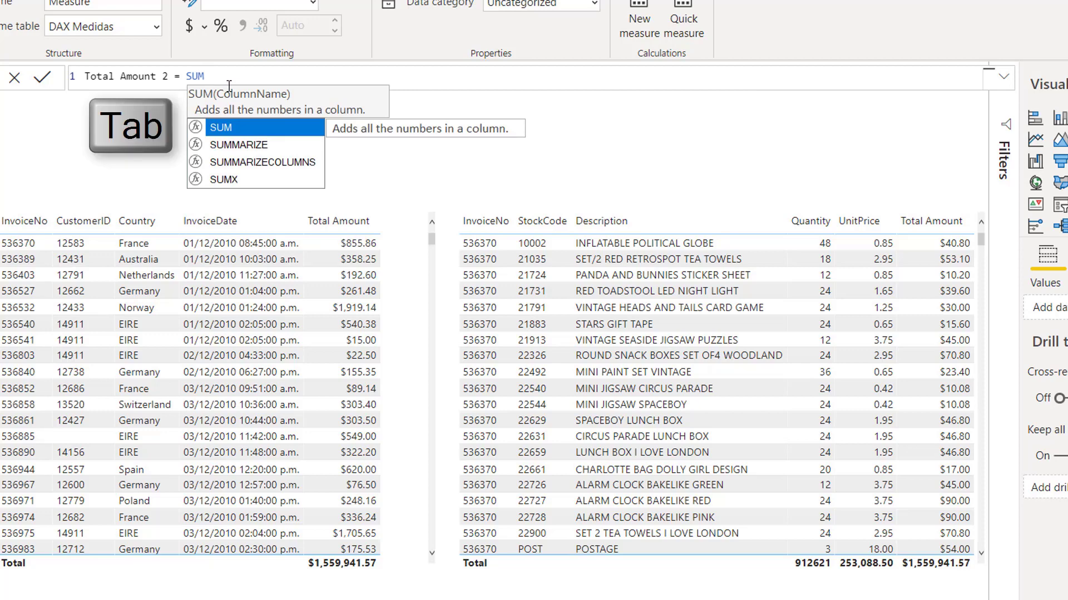
type("(")
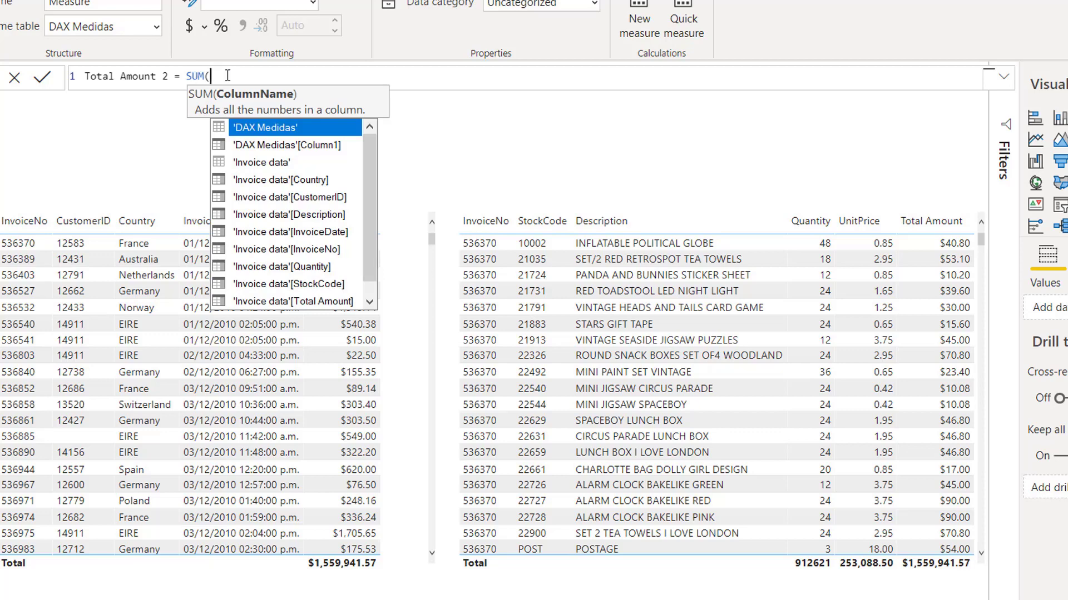
type("T")
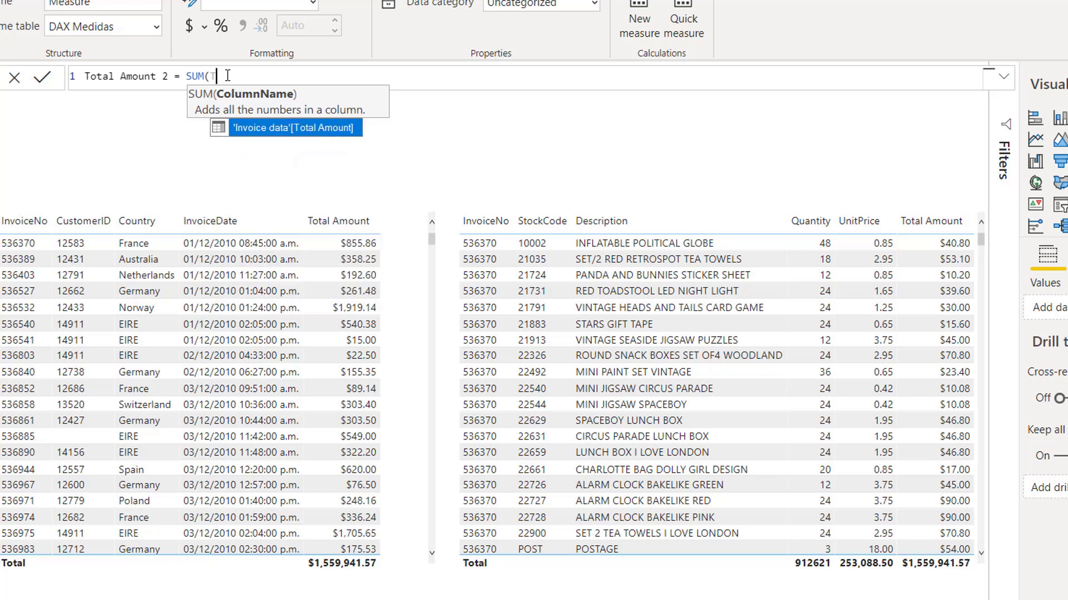
type("otal")
left_click(290, 128)
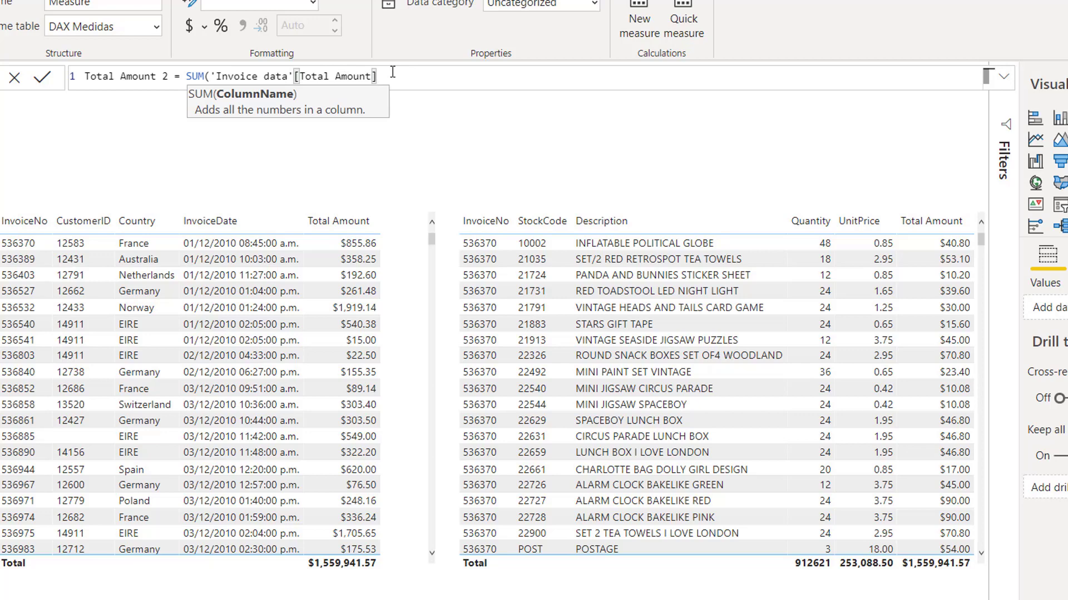
type(")")
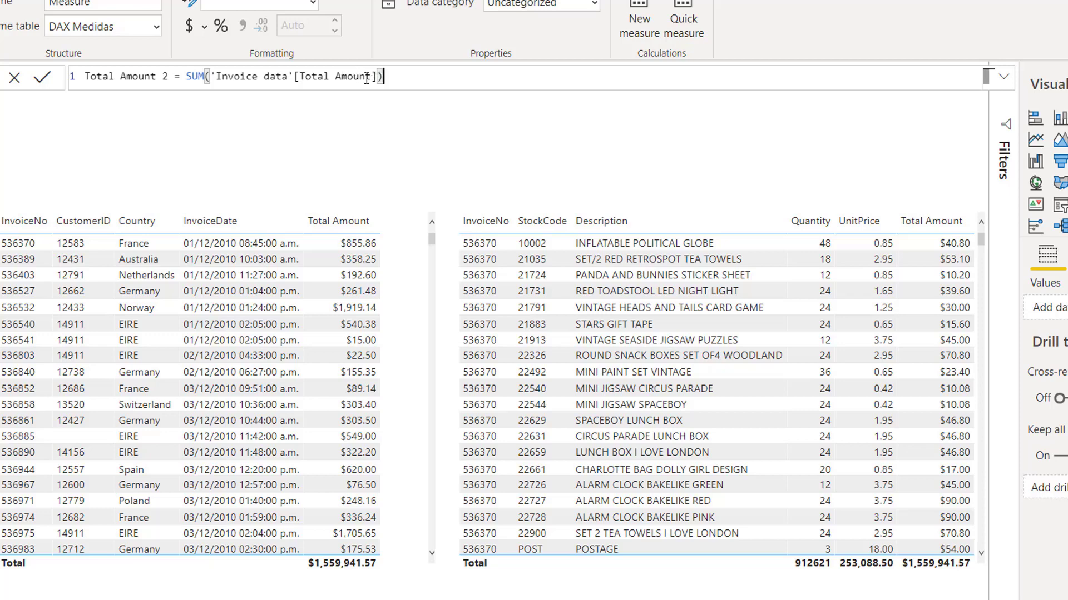
key("Home")
key("Return")
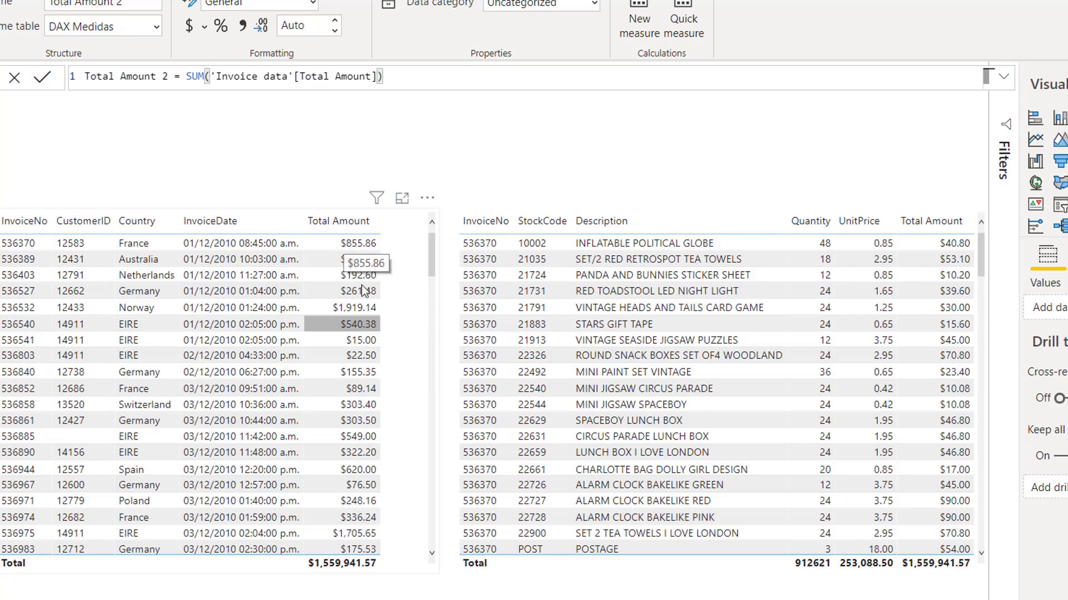
- Add the Total Amount 2 measure after Total Amount in the left invoice table and widen the table to fit the extra column
left_click(375, 251)
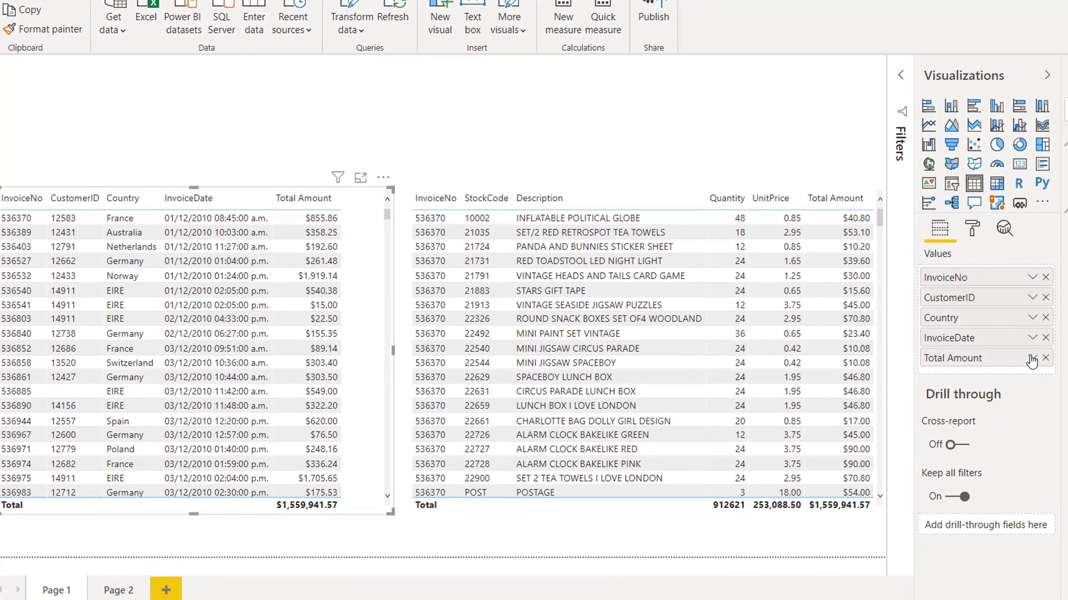
right_click(1051, 399)
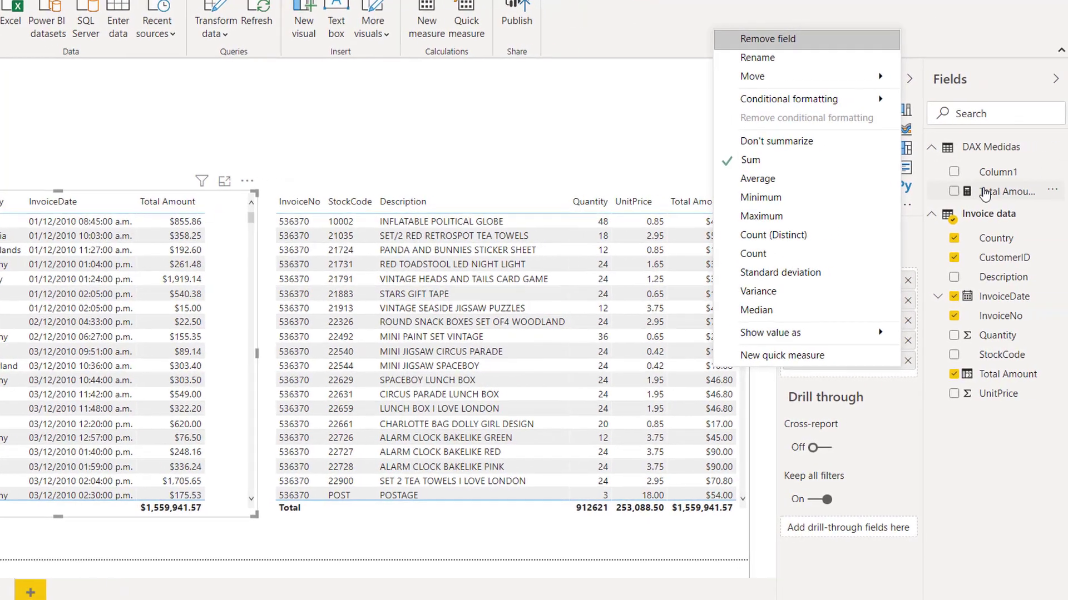
left_click(981, 191)
left_click(1044, 194)
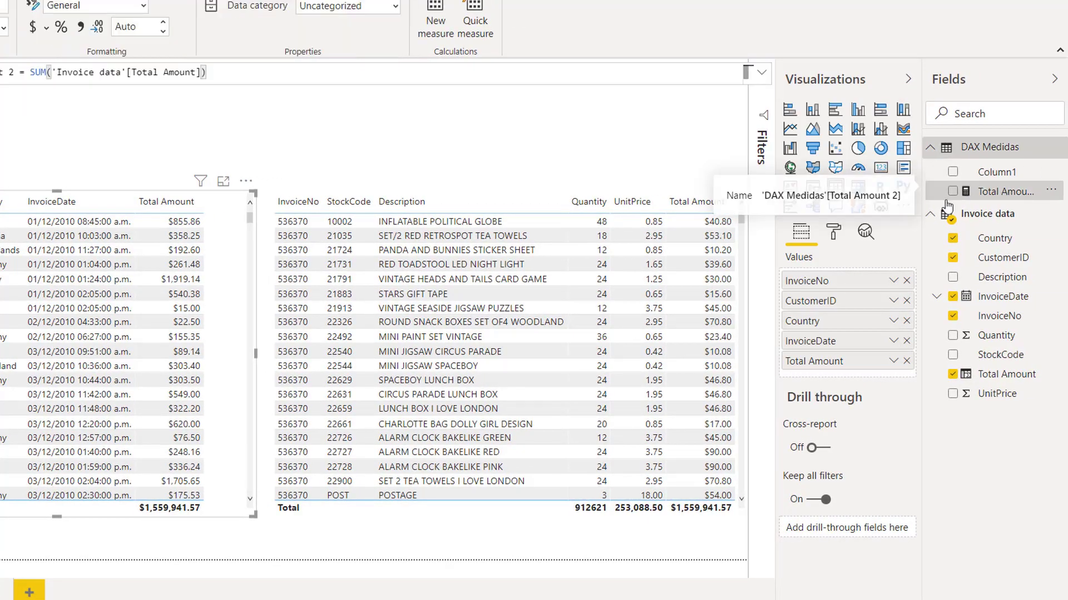
left_click_drag(925, 215, 899, 215)
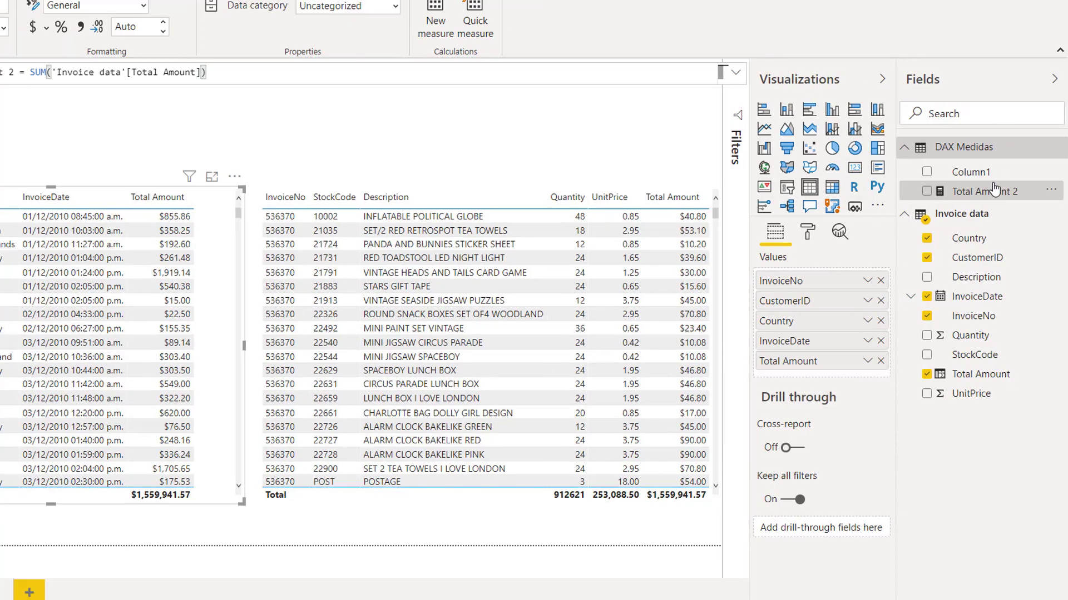
left_click_drag(989, 196, 840, 380)
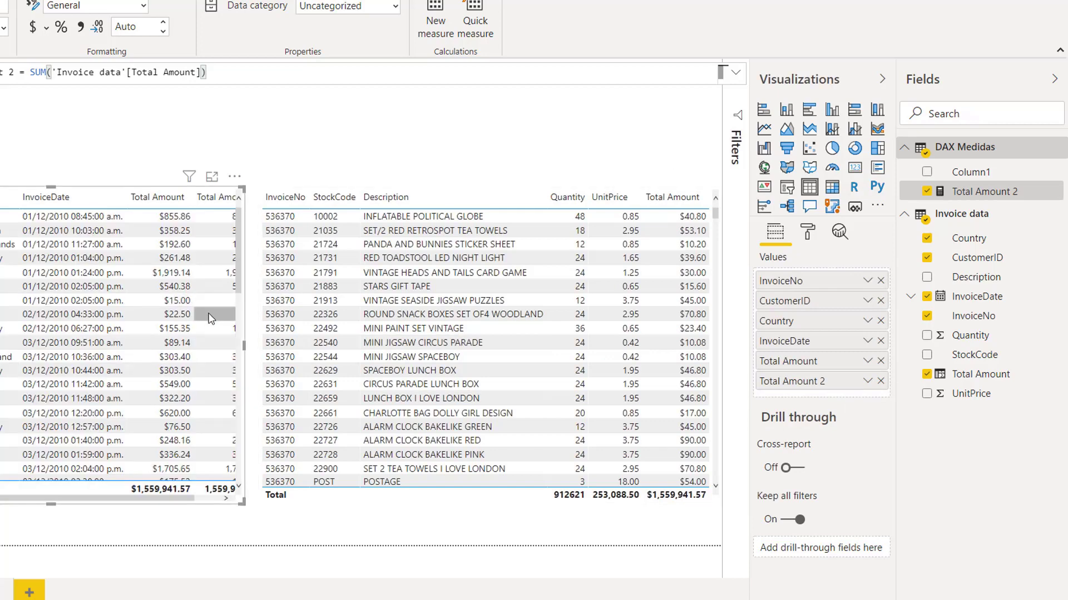
left_click_drag(243, 346, 298, 346)
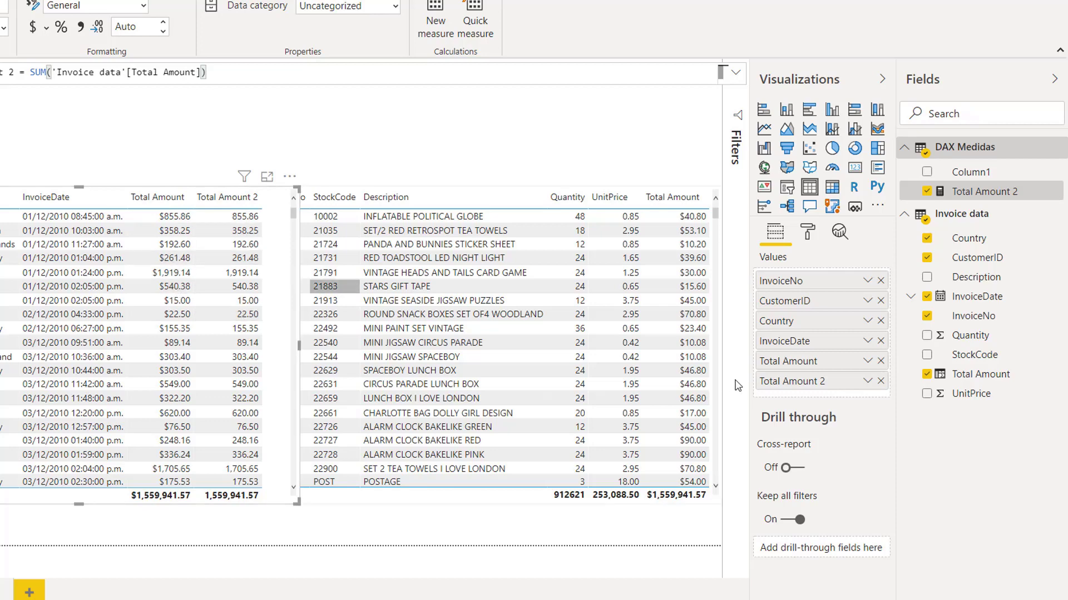
- Compare the aggregation options of the Total Amount and Total Amount 2 fields in the left table, and inspect the measure's formula
left_click(869, 361)
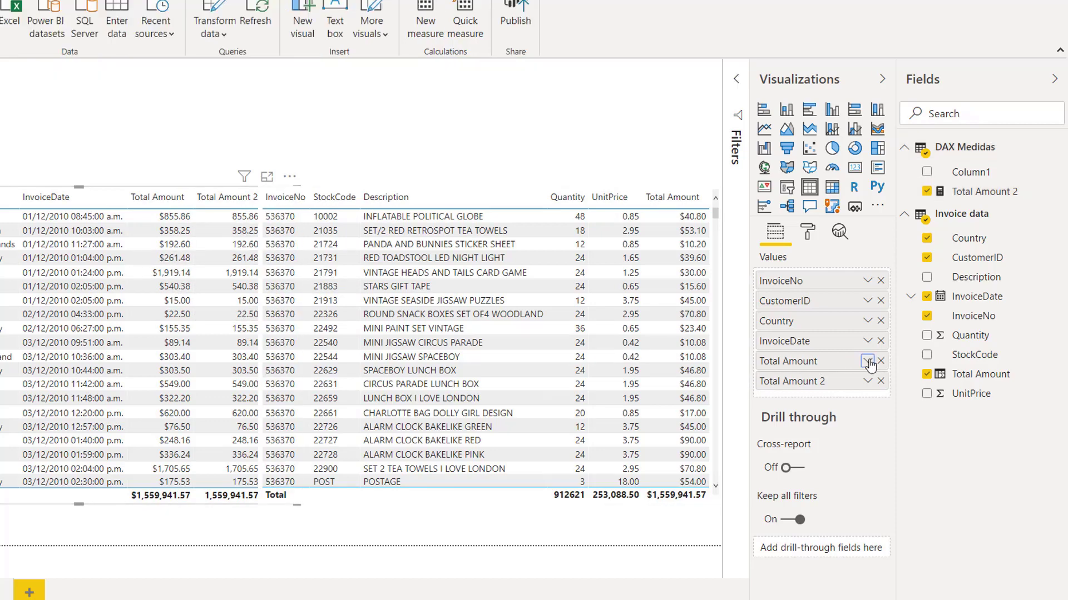
left_click(868, 362)
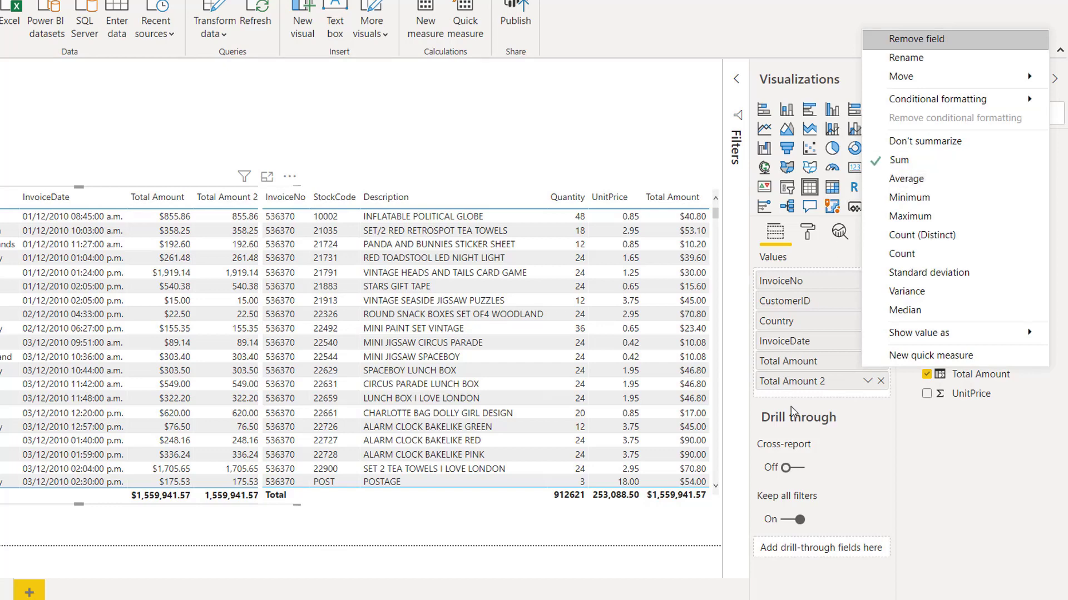
left_click(856, 418)
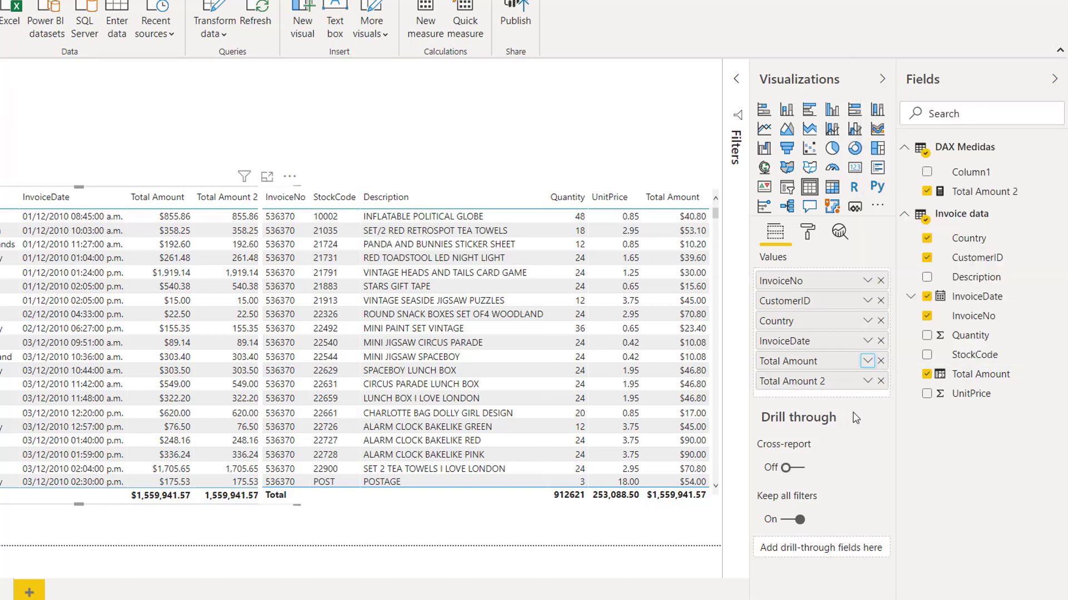
left_click(867, 381)
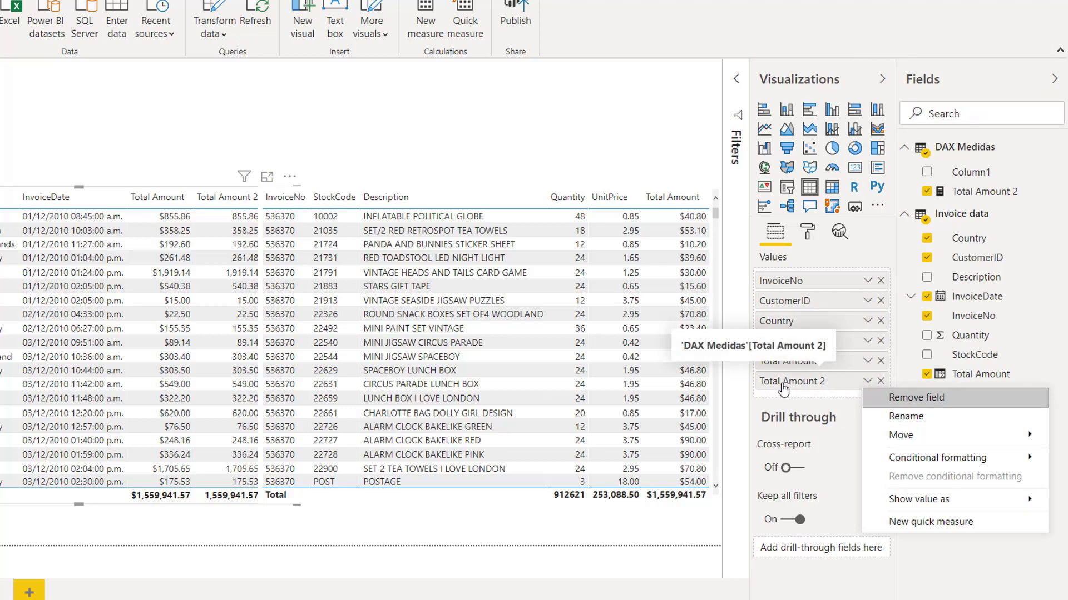
left_click(946, 199)
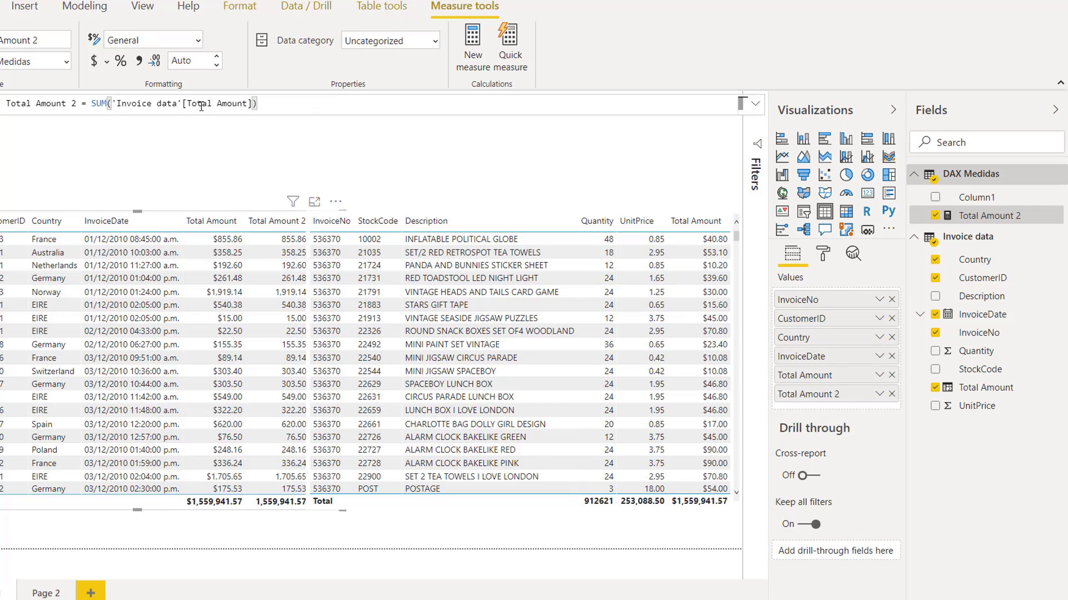
- Delete the calculated Total Amount column from the Invoice data table in the Data view
left_click(15, 139)
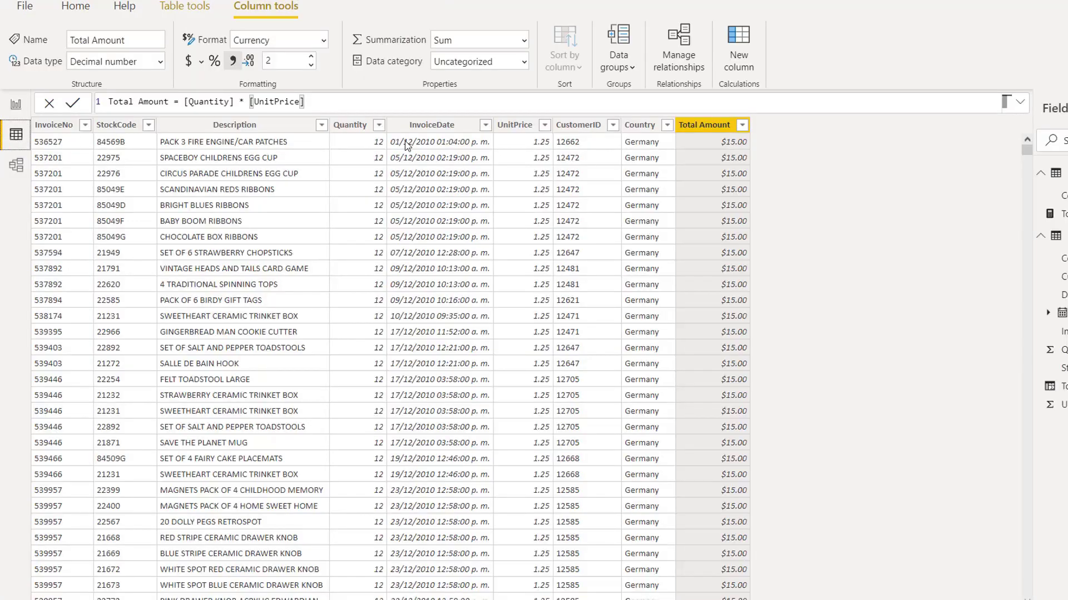
right_click(724, 127)
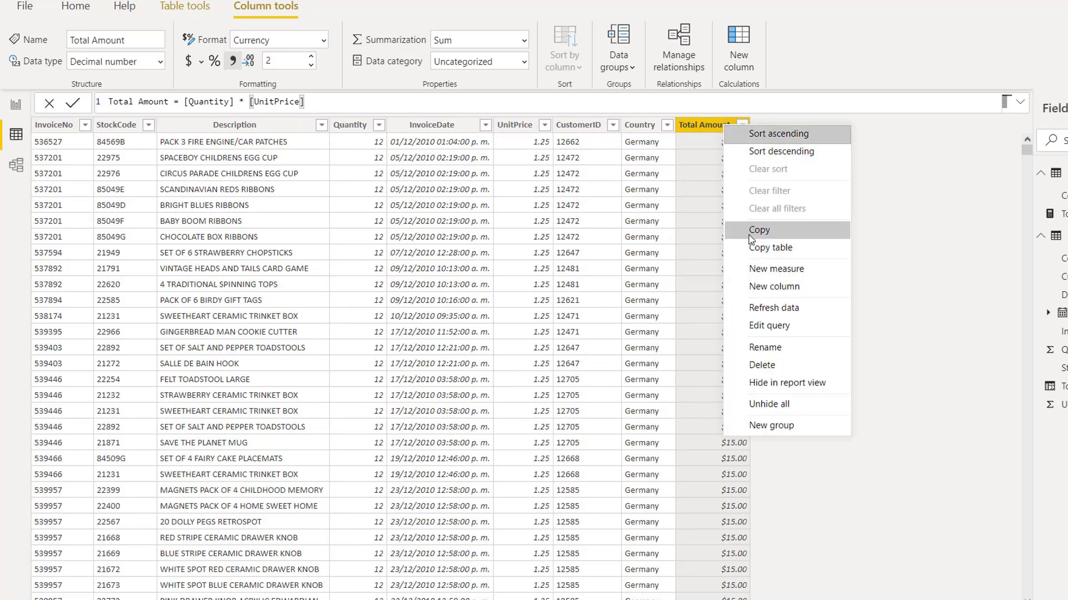
left_click(755, 363)
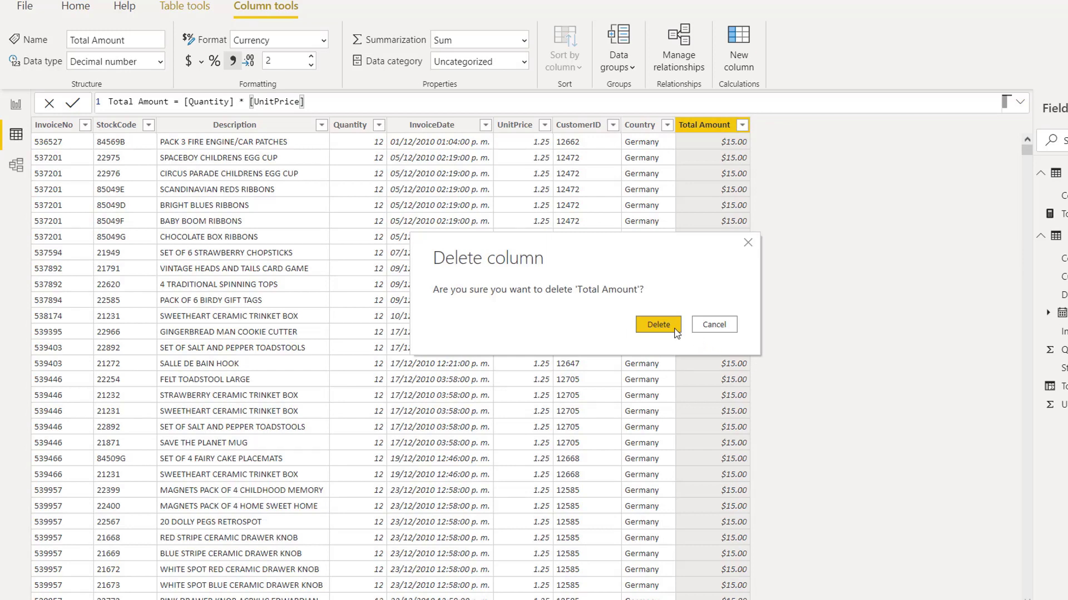
left_click(657, 326)
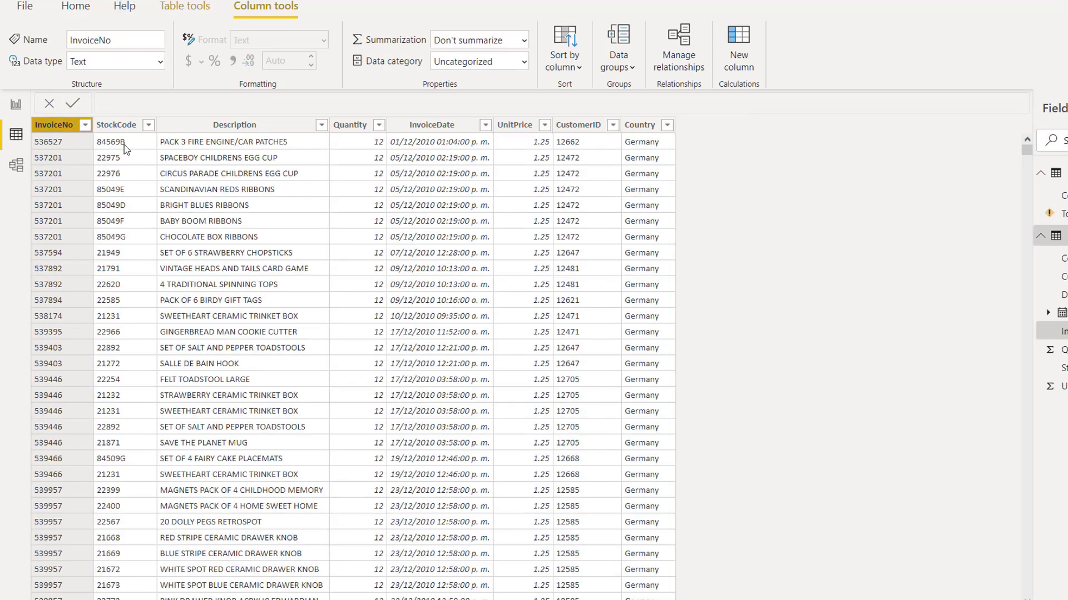
- Return to the report and remove the broken Total Amount fields from both tables, including Total Amount 2 from the left one
left_click(19, 108)
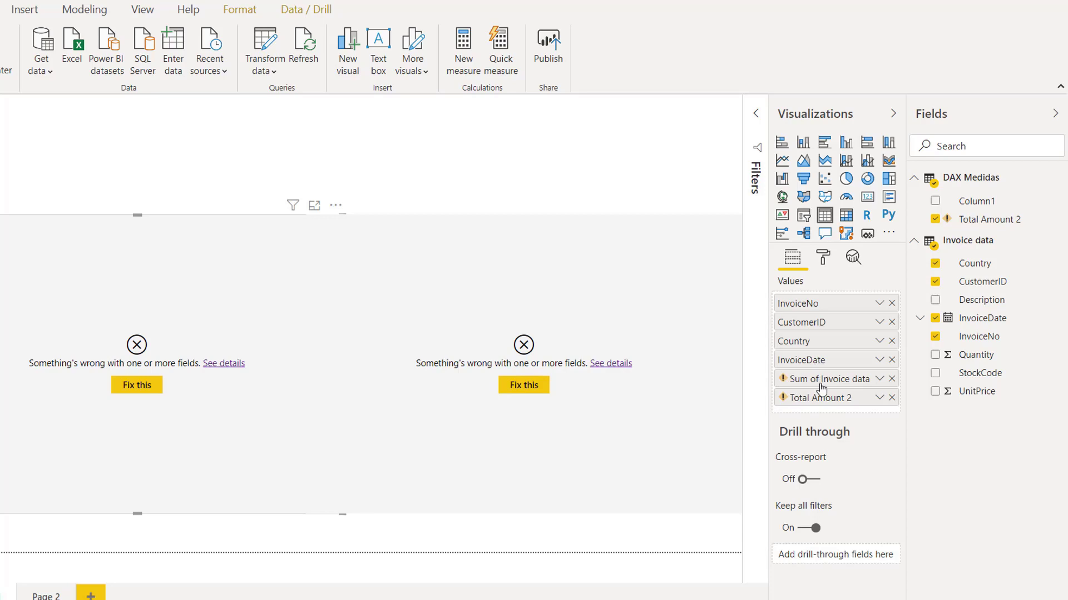
mouse_move(822, 388)
left_click(891, 379)
left_click(891, 379)
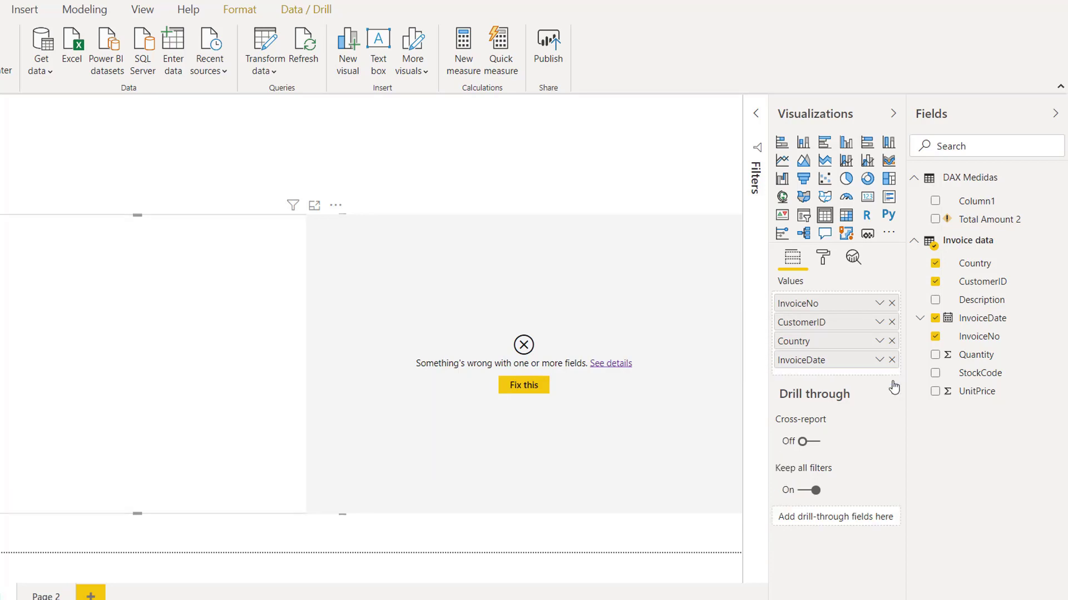
left_click(646, 246)
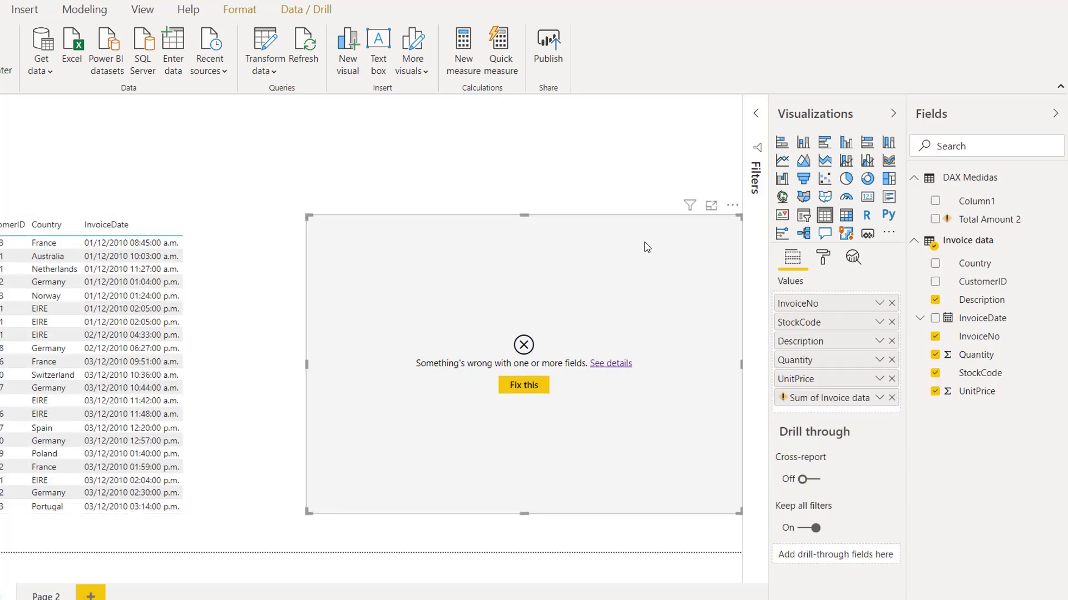
left_click(892, 398)
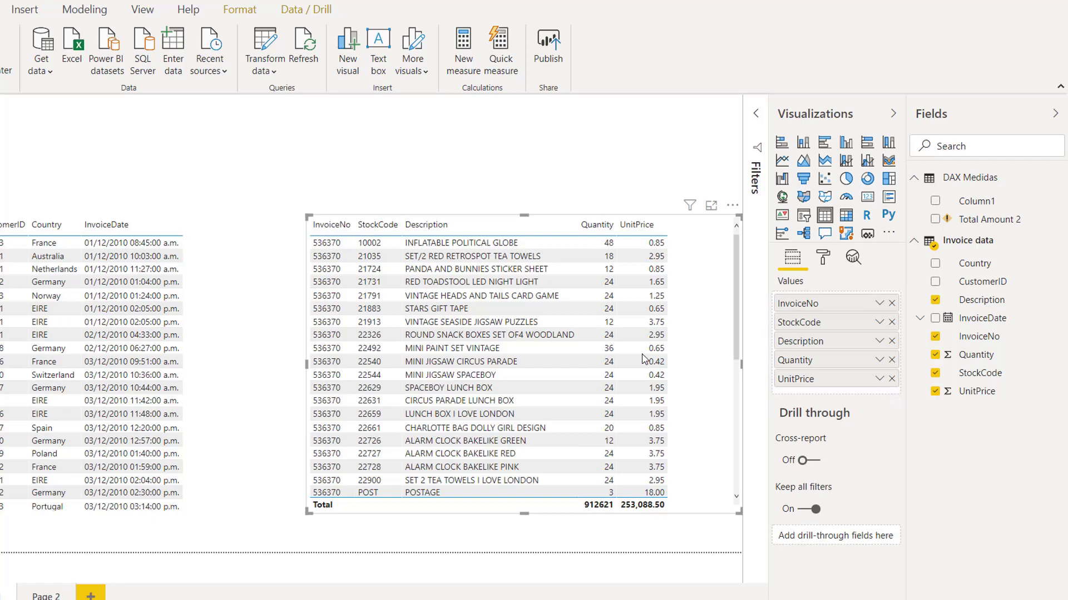
left_click(232, 253)
left_click(374, 229)
- Rename the Total Amount 2 measure to Total Amount in its formula
left_click(974, 219)
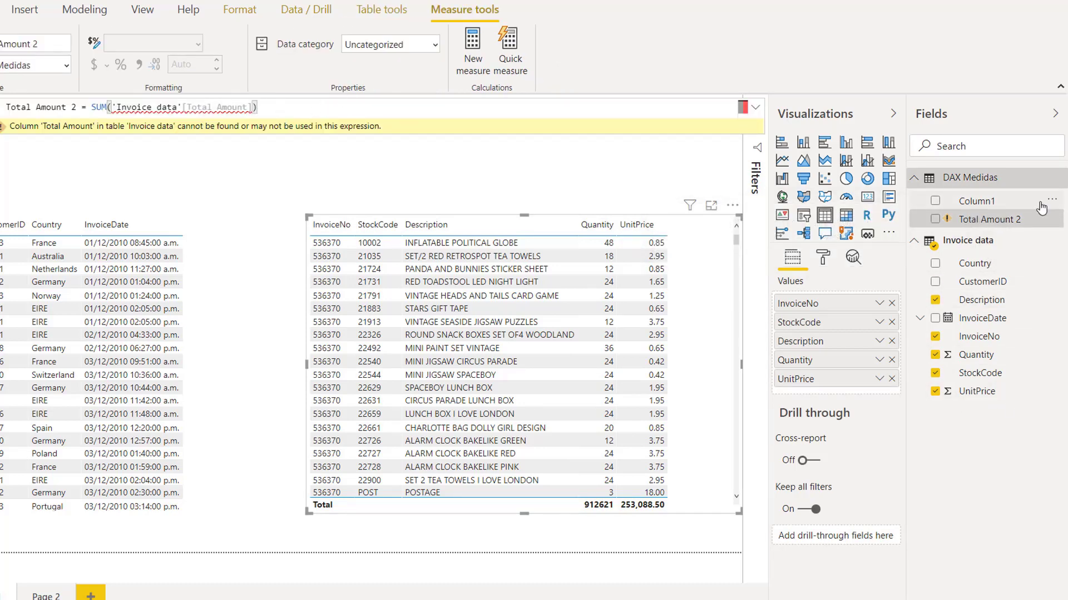
mouse_move(971, 223)
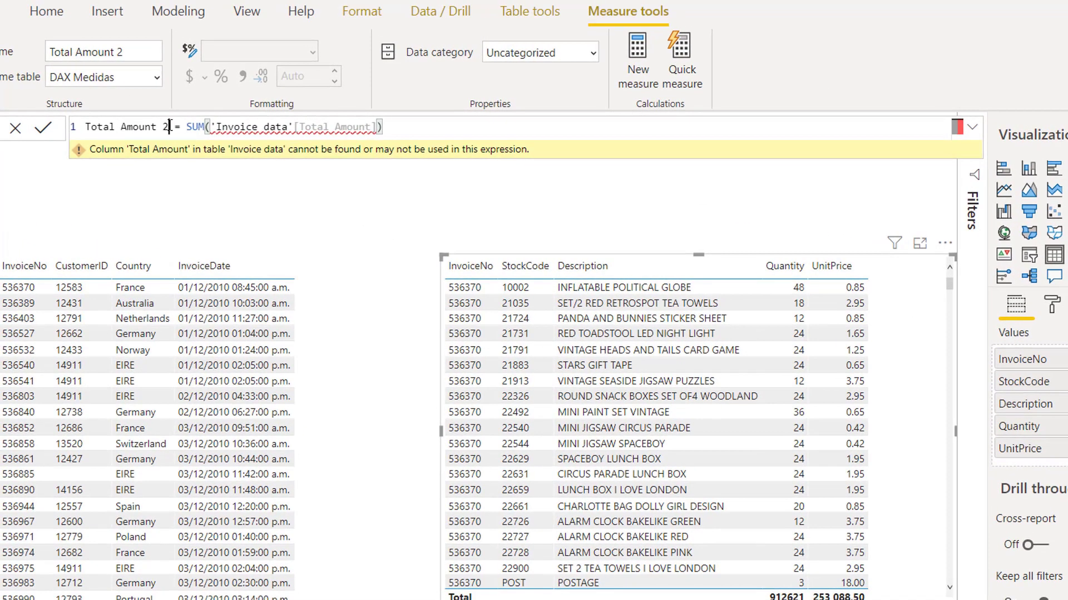
left_click(170, 126)
key("BackSpace")
key("BackSpace")
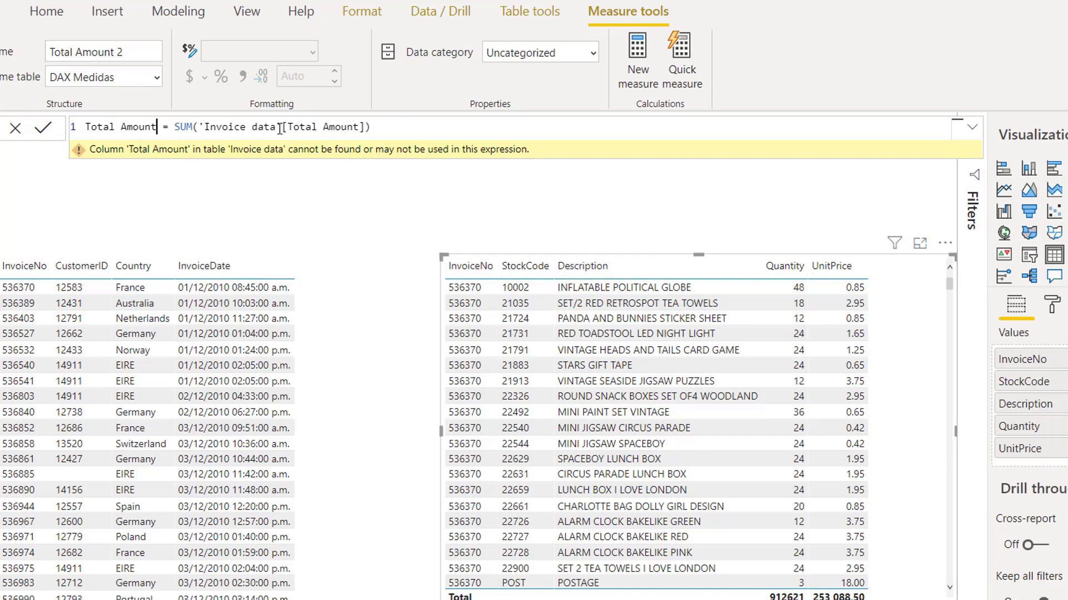
- Replace the measure's SUM expression with a SUMX function that iterates over the 'Invoice data' table
left_click_drag(407, 130, 193, 129)
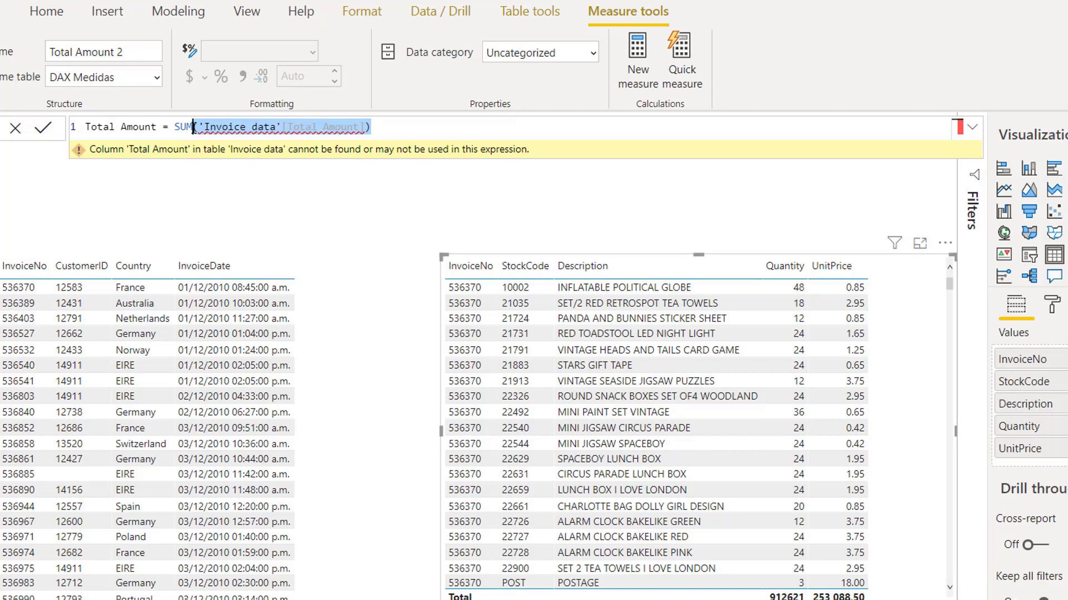
key("BackSpace")
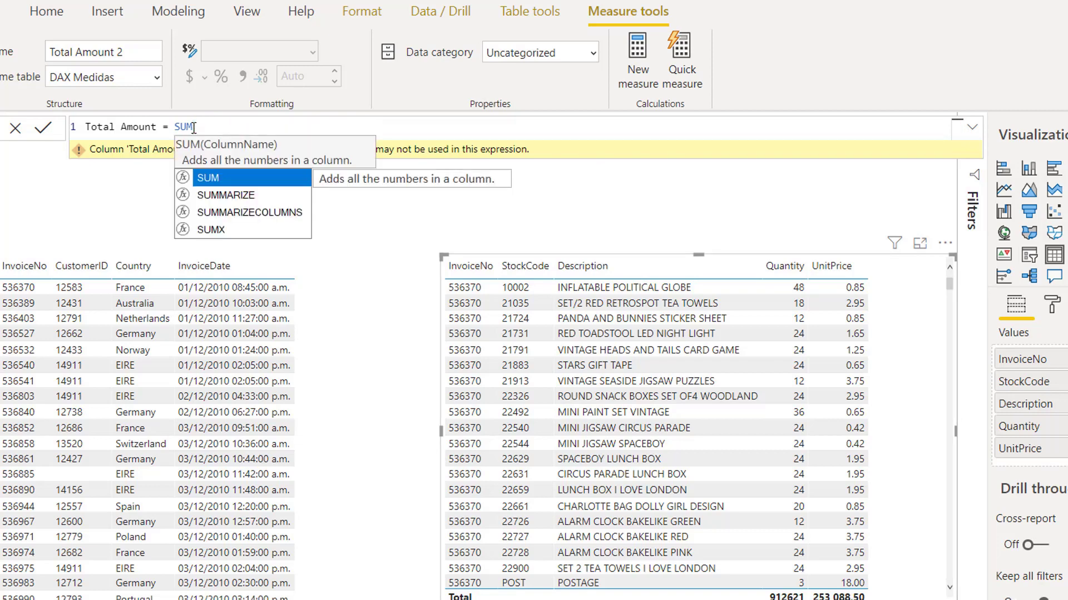
type("X")
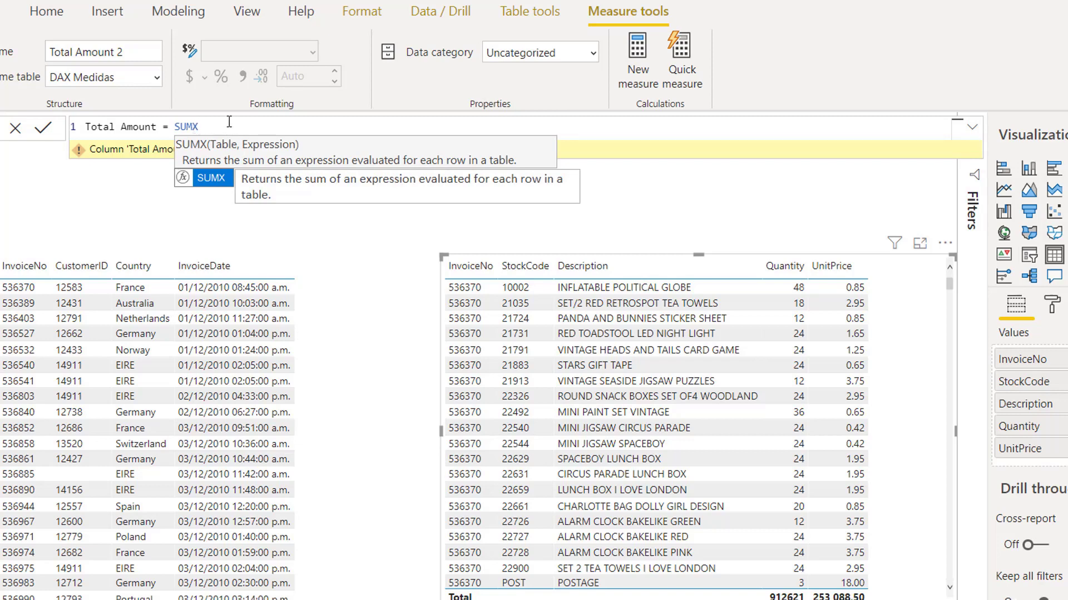
type("(")
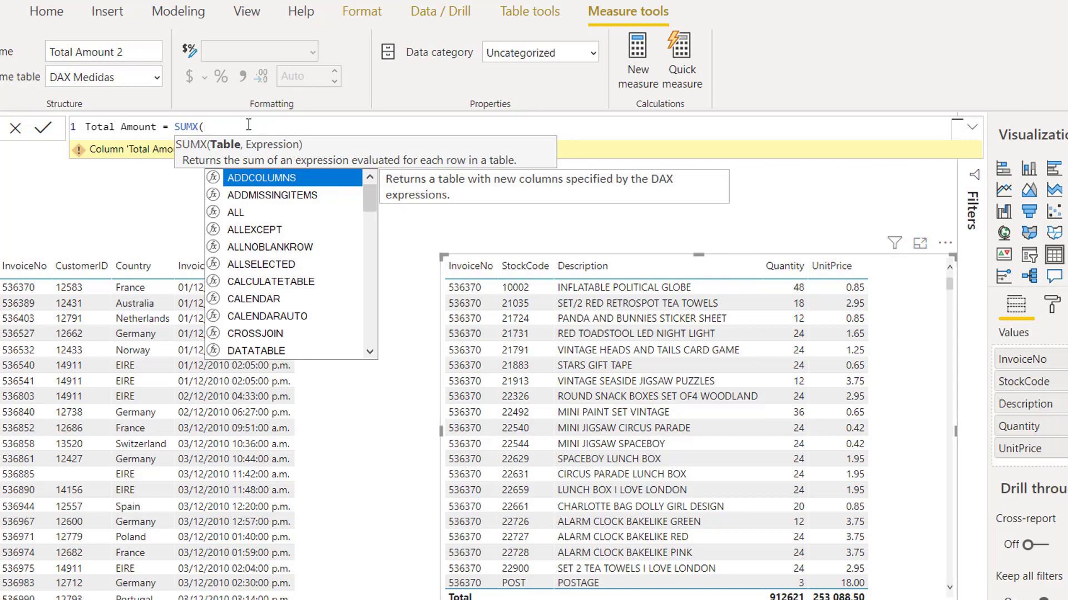
type("Invoic")
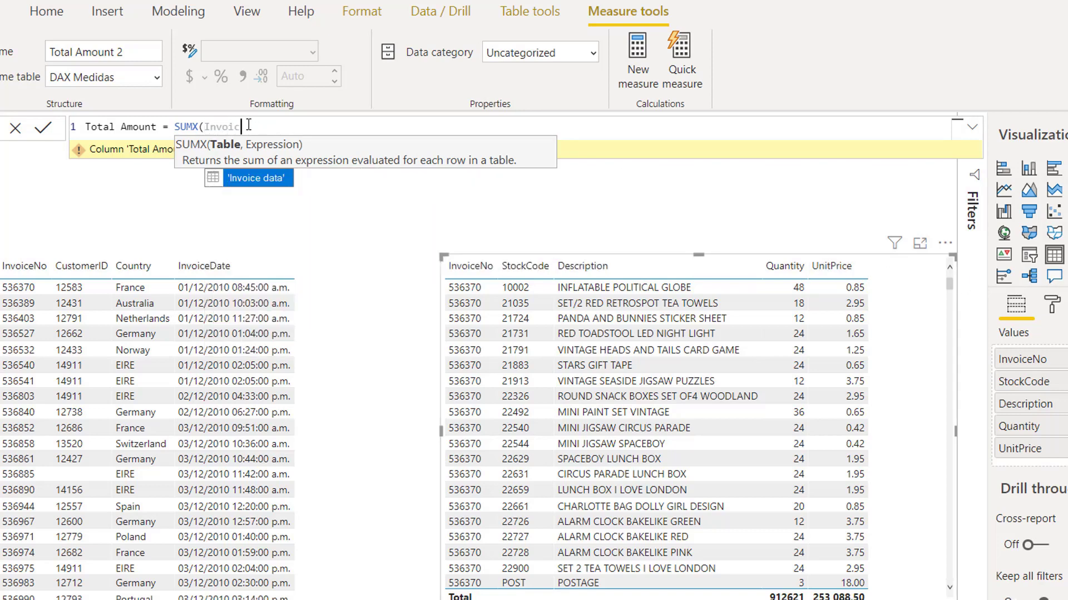
left_click(275, 183)
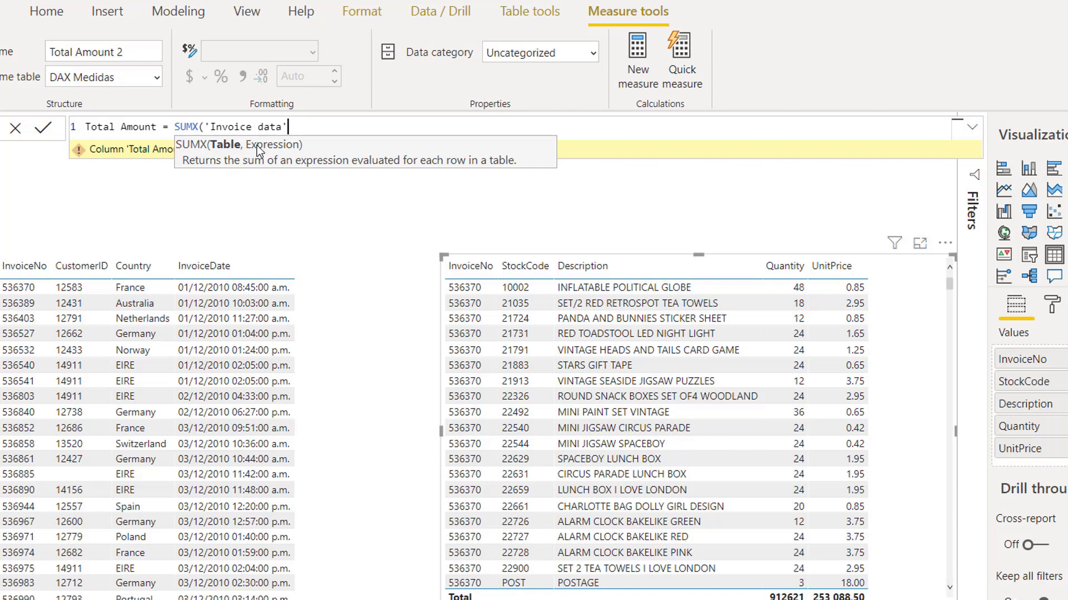
- Complete the SUMX expression with 'Invoice data'[Quantity] * 'Invoice data'[UnitPrice] and commit the measure
type(",")
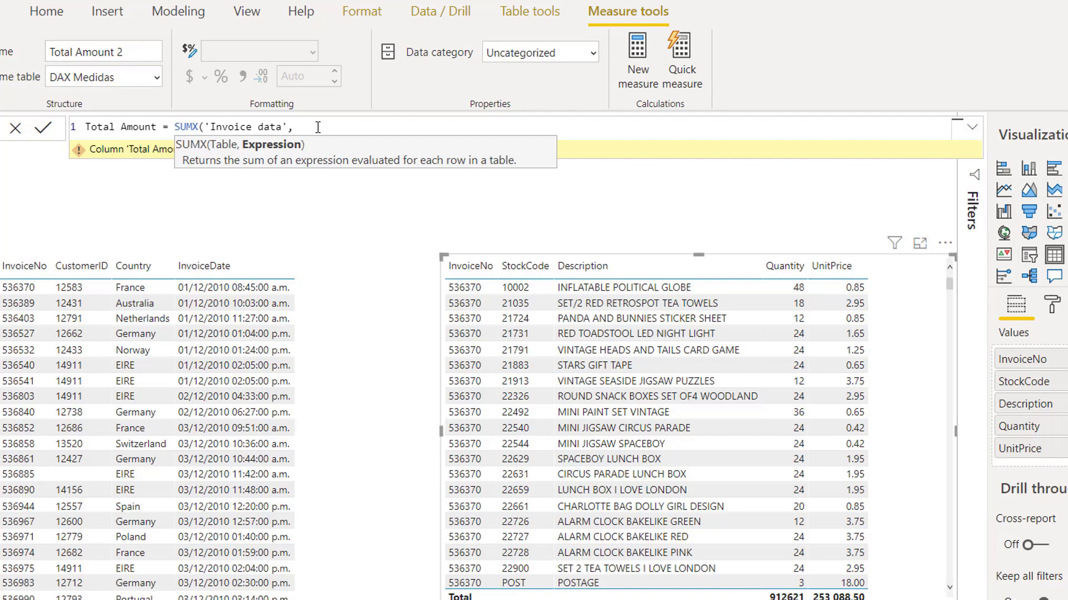
type("Quanti")
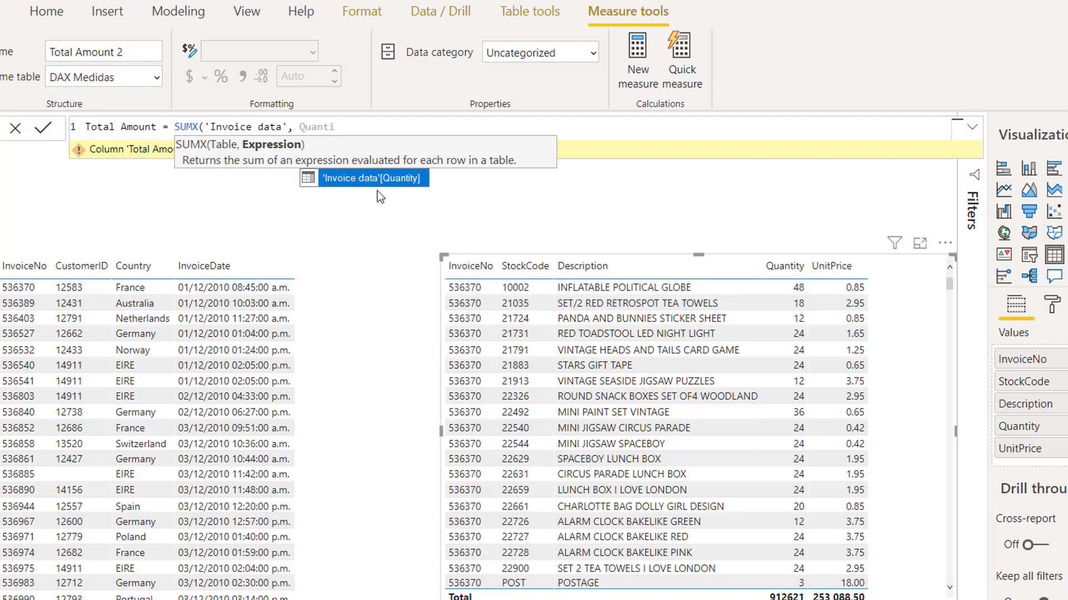
left_click(362, 177)
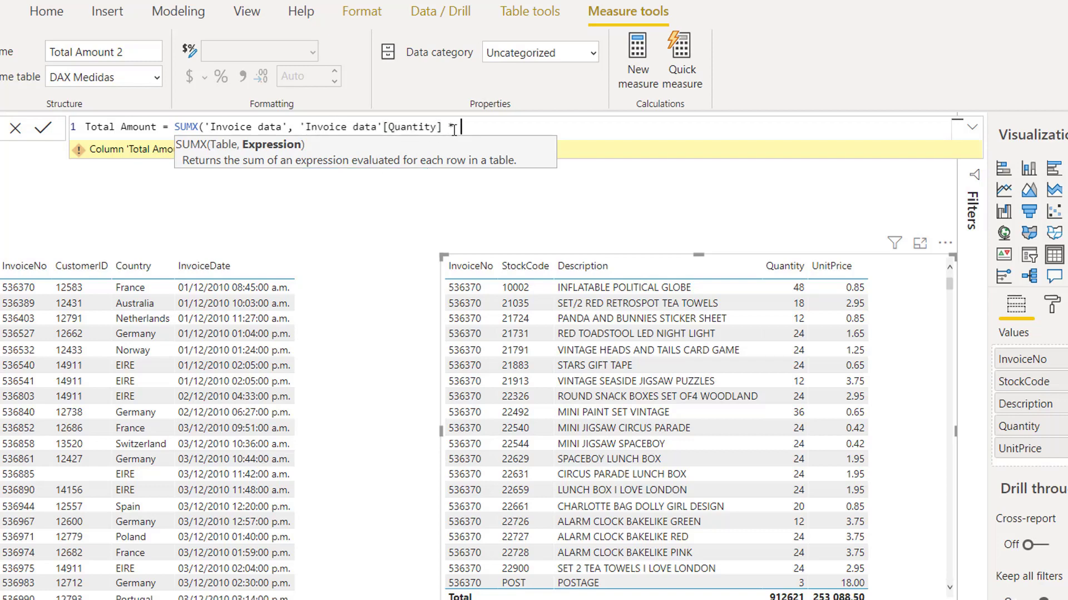
type("* Unit")
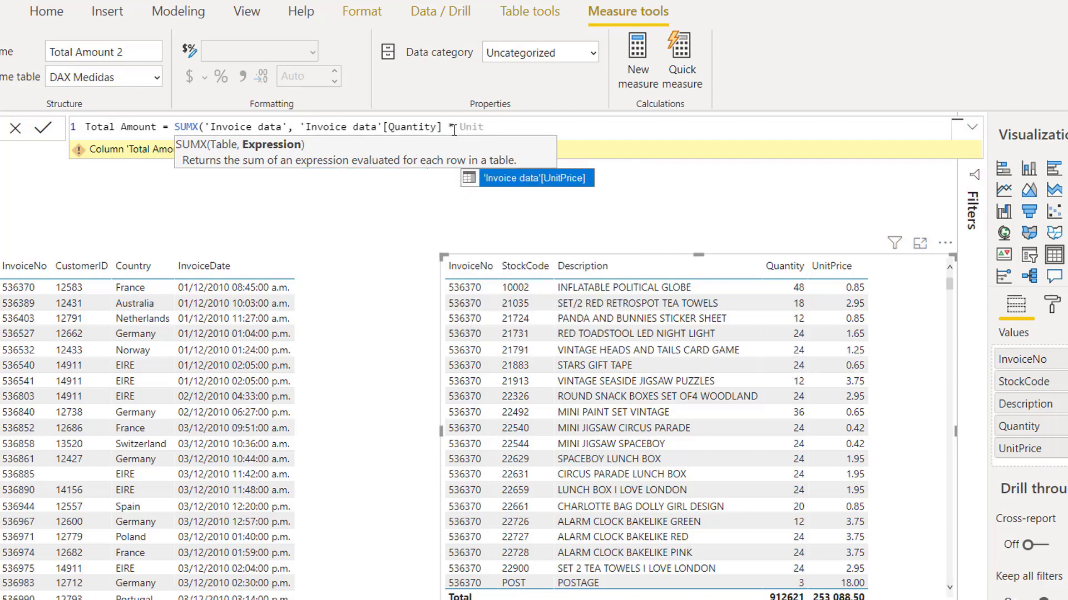
key("Tab")
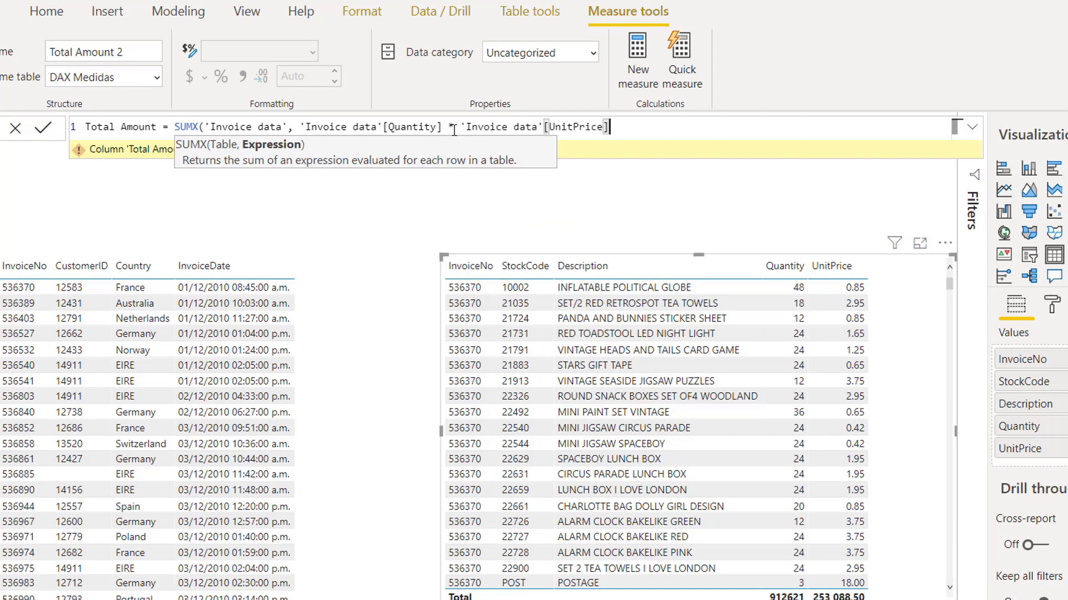
type(")")
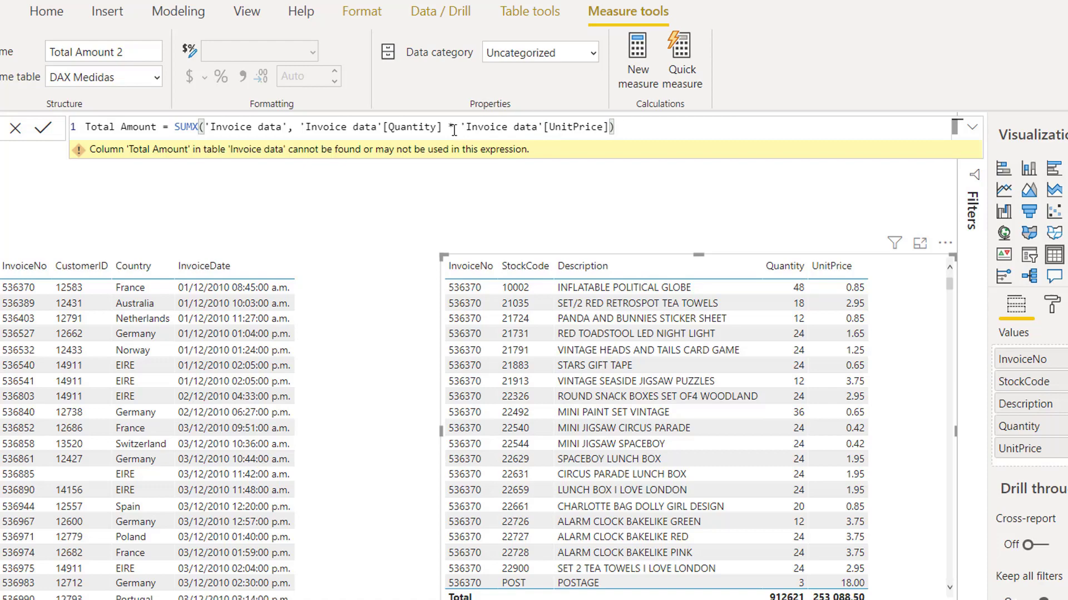
key("Return")
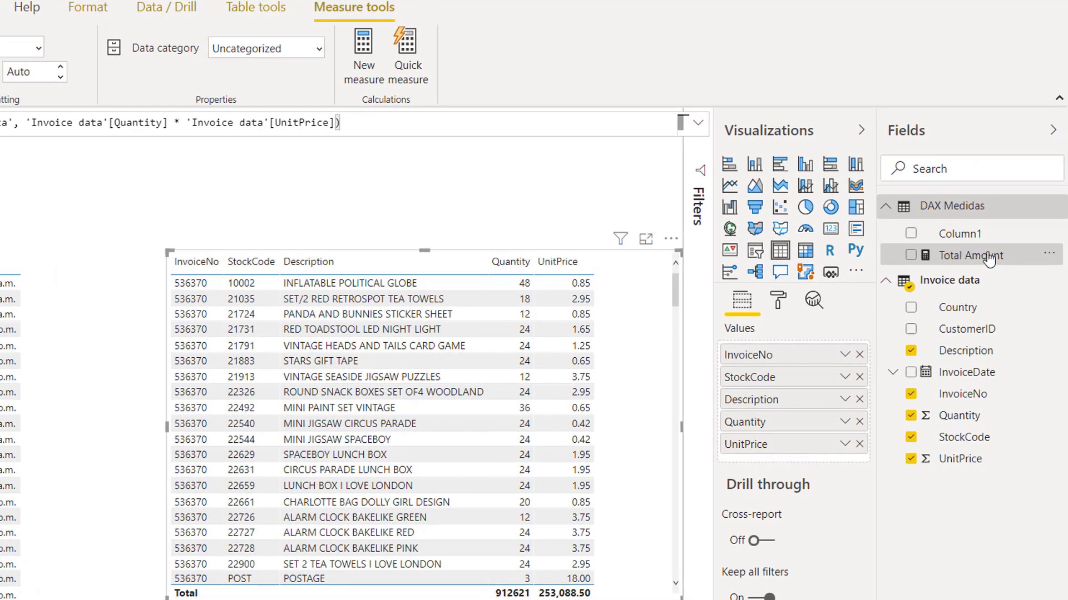
- Delete the unused Column1 from the DAX Medidas table
right_click(970, 236)
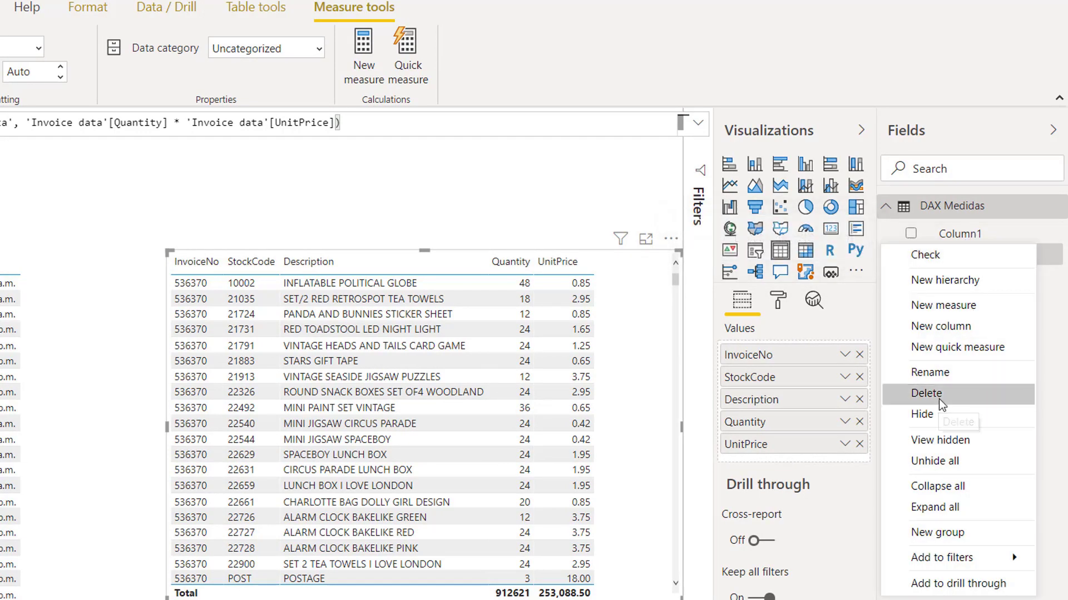
left_click(938, 399)
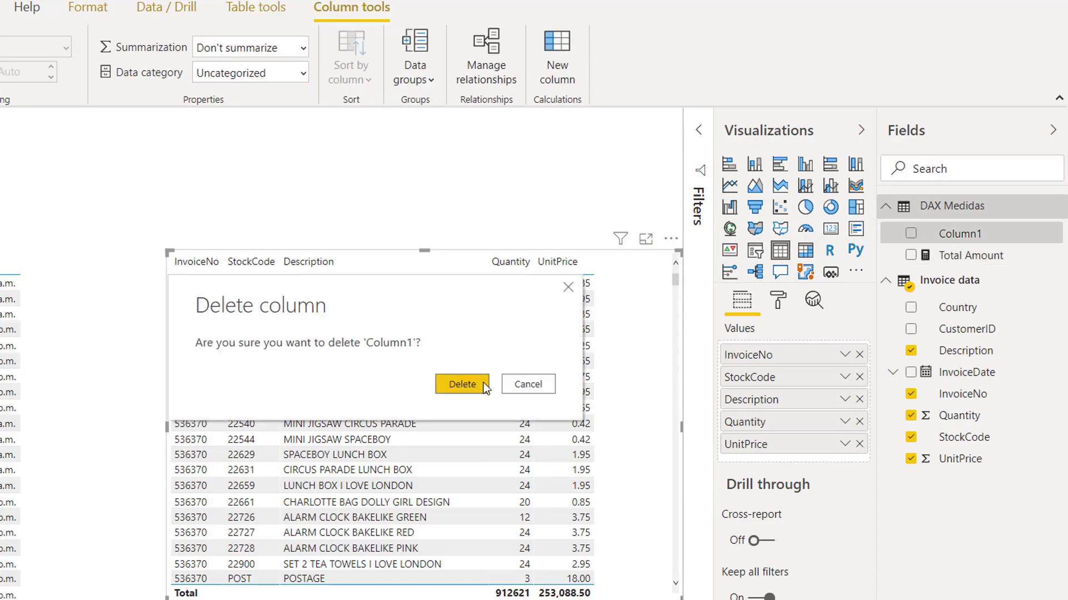
left_click(483, 318)
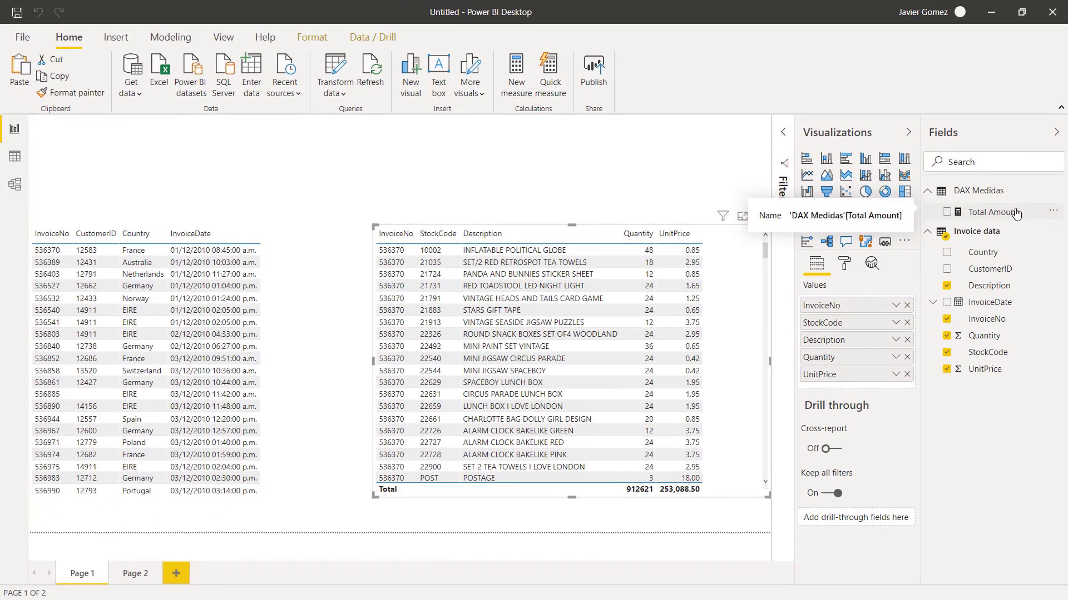
- Add the Total Amount measure as the last column of both the item table and the invoice table
left_click_drag(1009, 214, 886, 386)
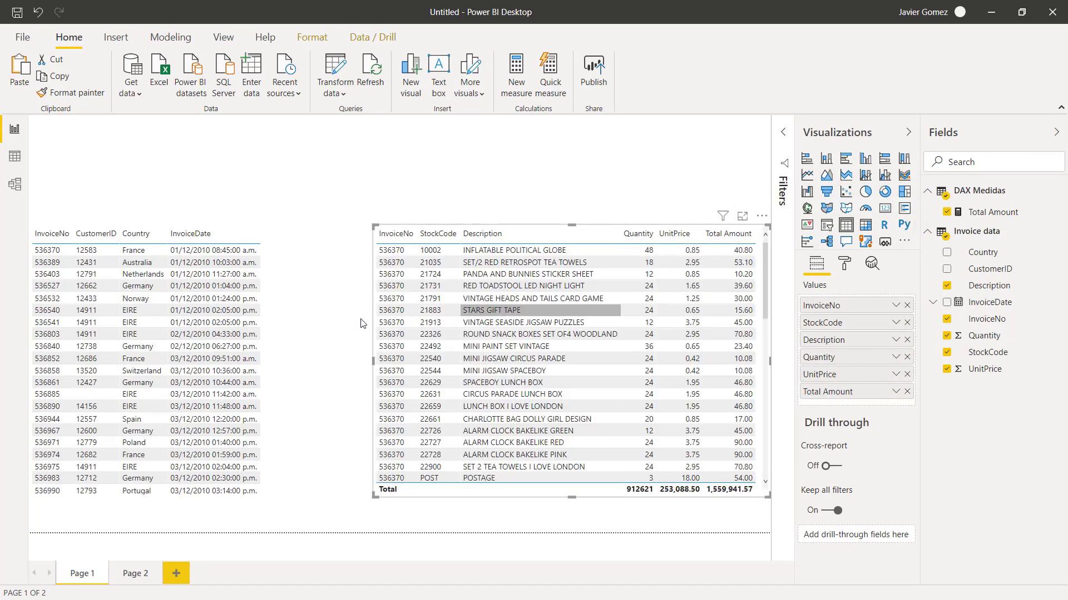
left_click(283, 342)
left_click_drag(990, 214, 888, 365)
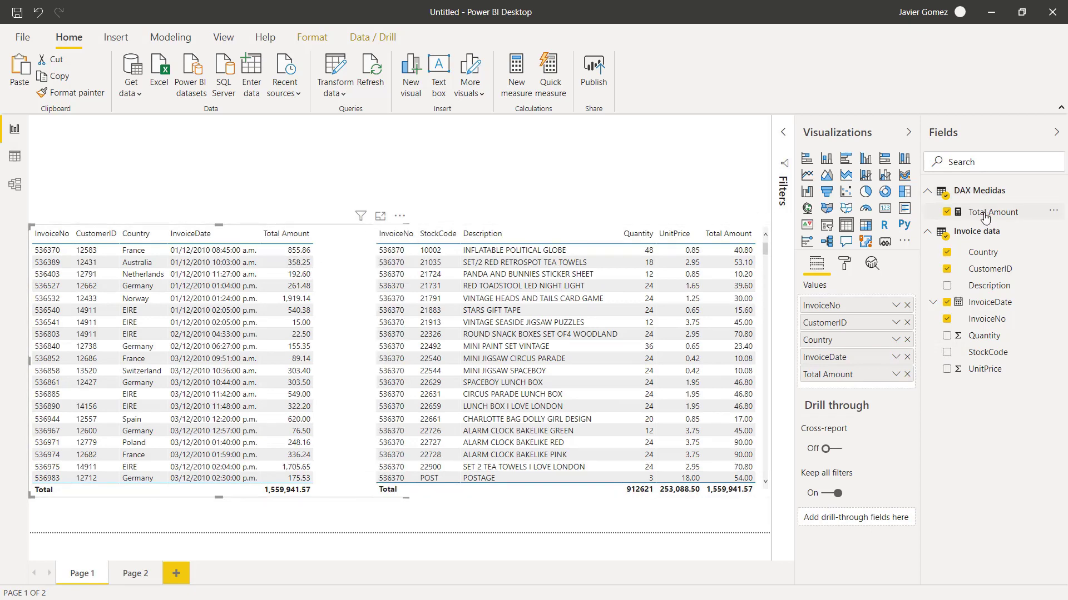
- Examine the Invoice data table's columns in the Data view and compare them with the Total Amount measure's formula in the report
left_click(14, 165)
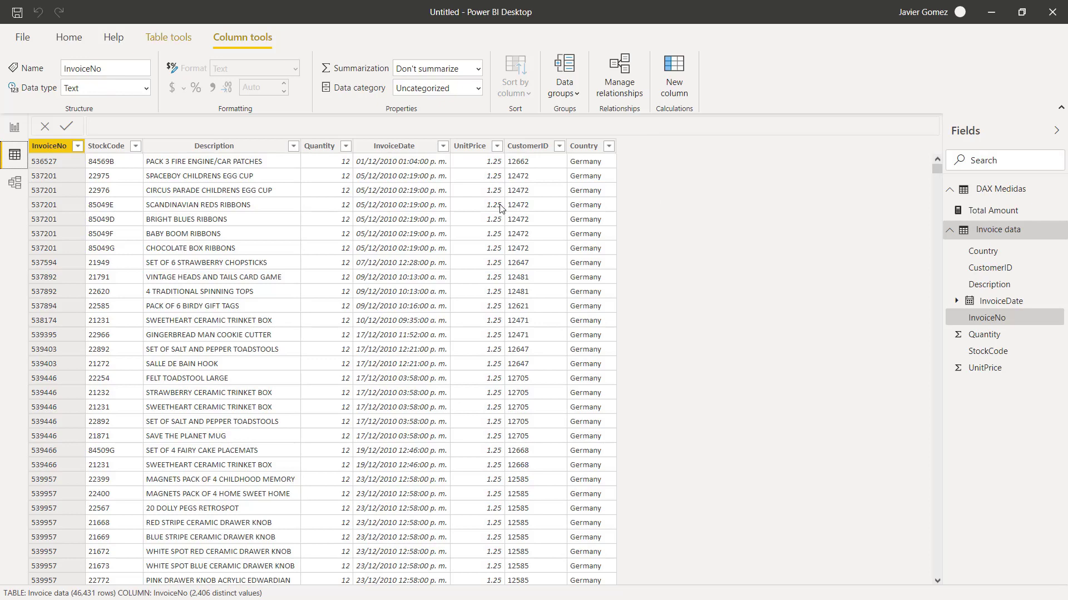
left_click(16, 128)
left_click(15, 158)
left_click(23, 139)
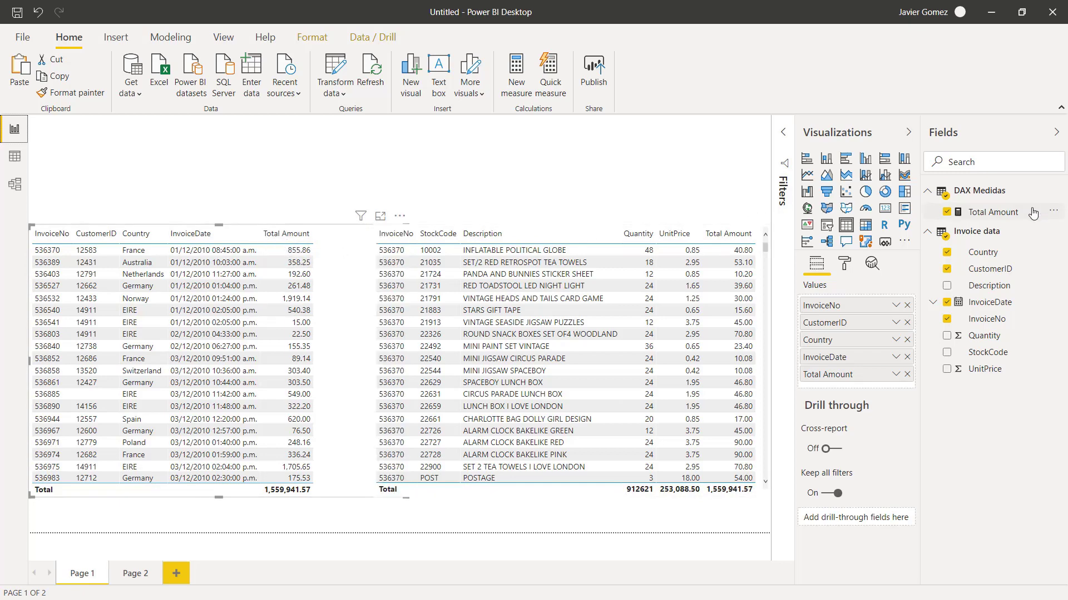
left_click(1000, 214)
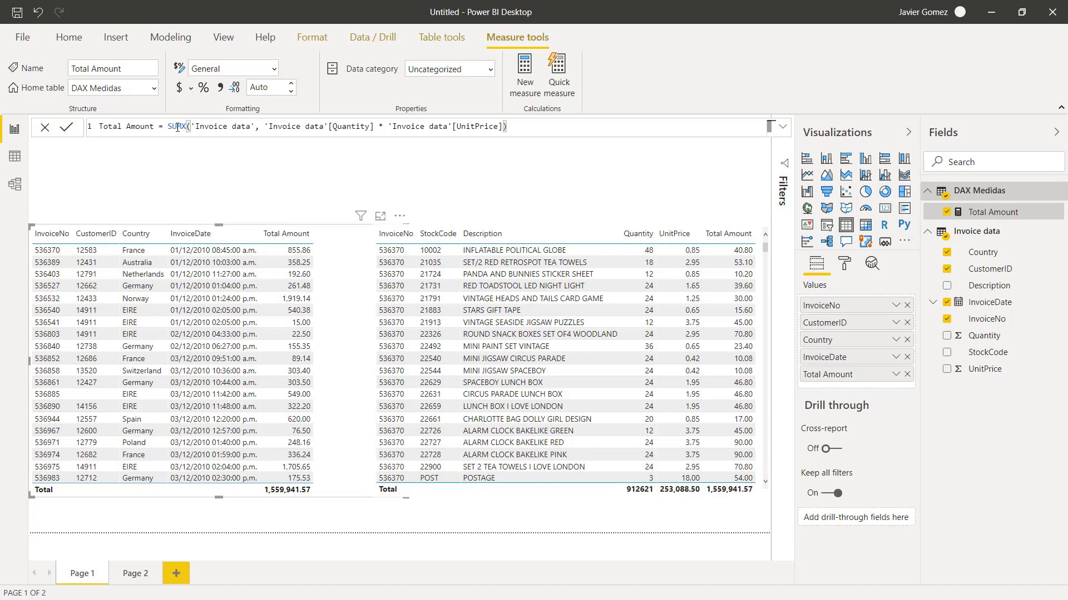
left_click(15, 156)
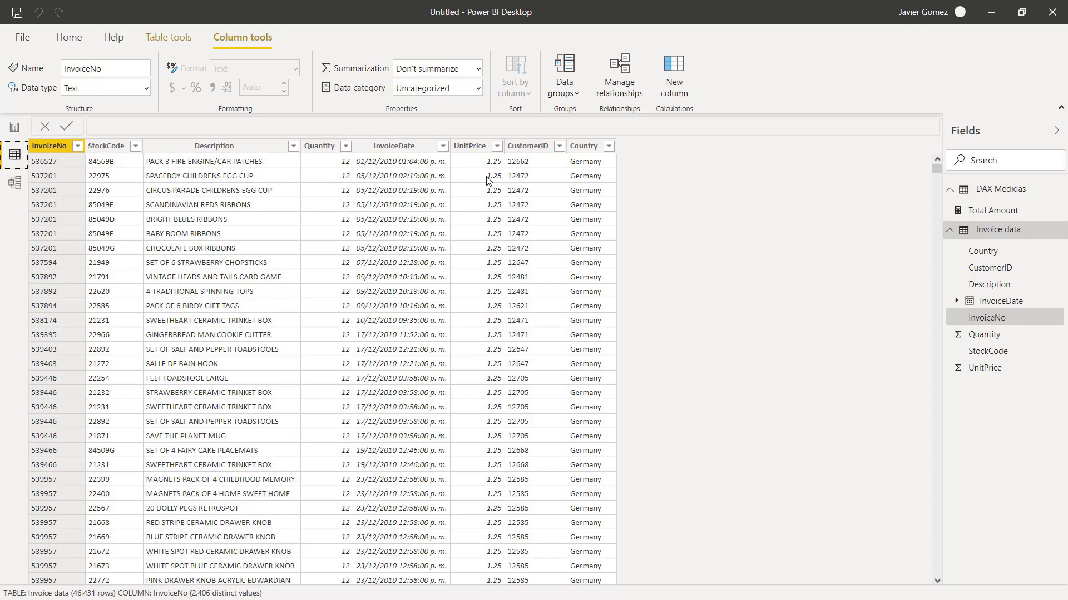
left_click(14, 128)
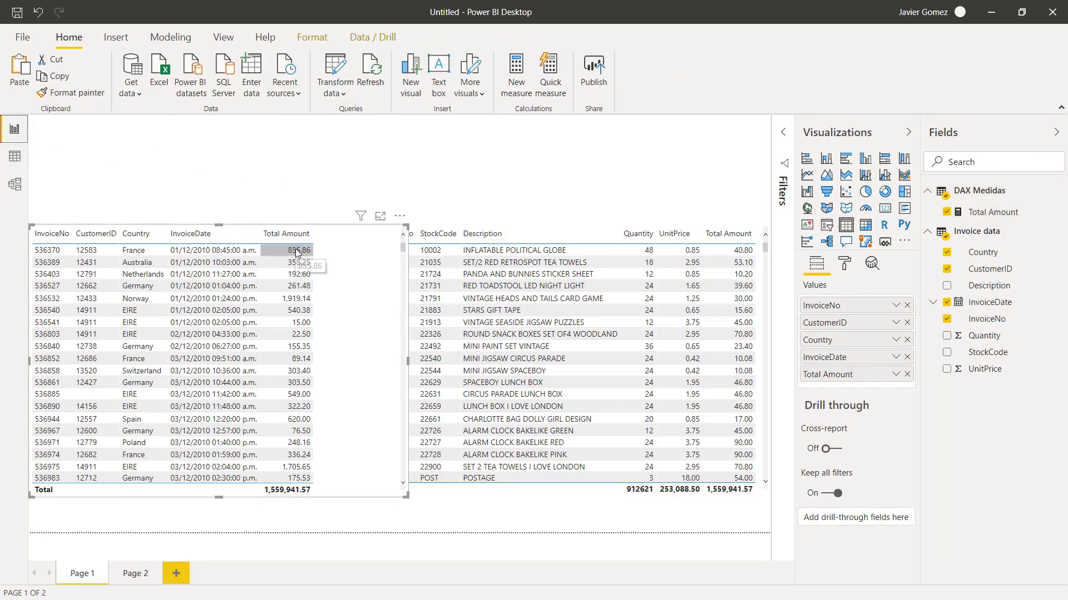
- Shorten the Total Amount formula to SUMX('Invoice data', [Quantity] * [UnitPrice]) by removing the table prefixes from both columns
left_click(995, 211)
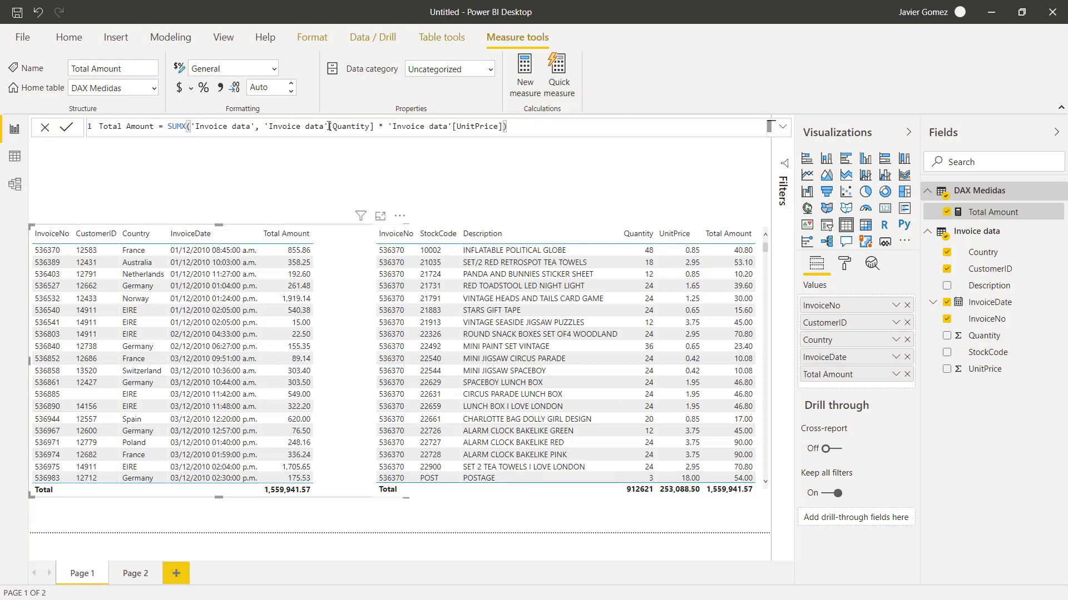
left_click_drag(329, 126, 265, 127)
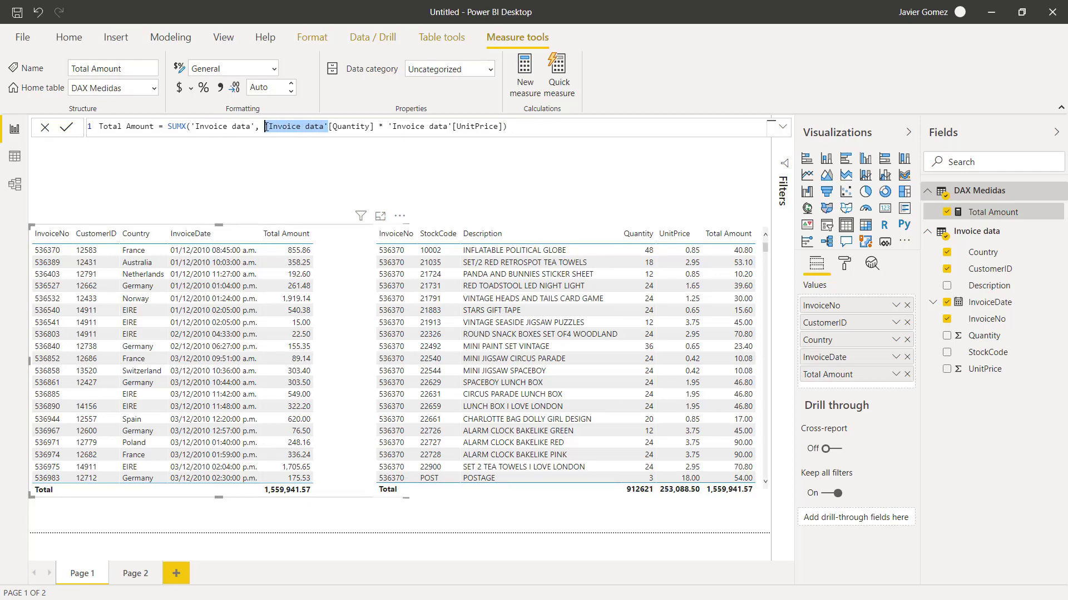
key("BackSpace")
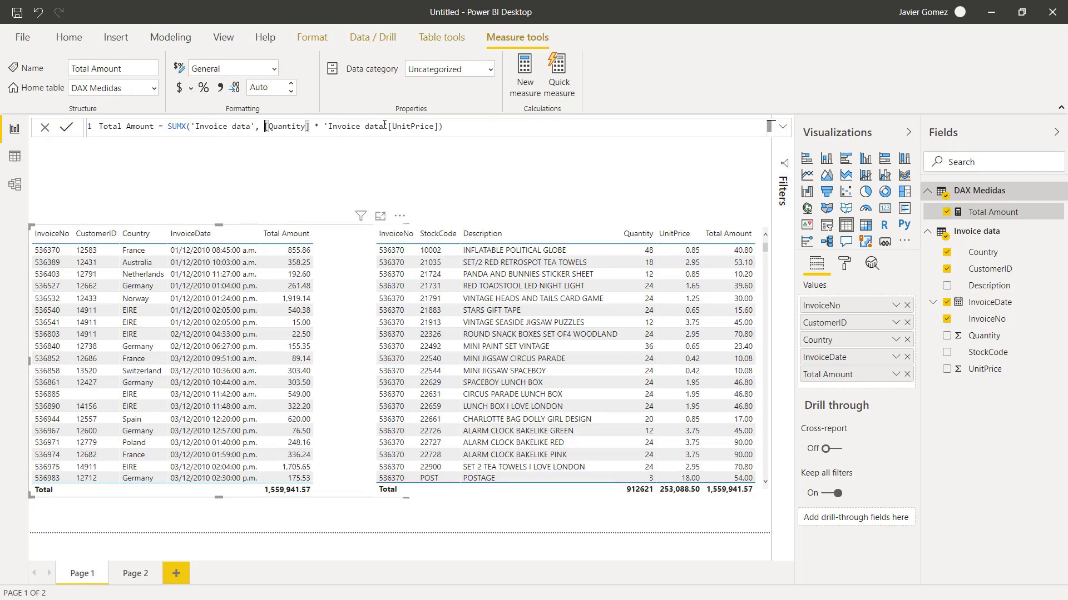
left_click_drag(387, 126, 331, 129)
key("BackSpace")
left_click(390, 127)
key("Return")
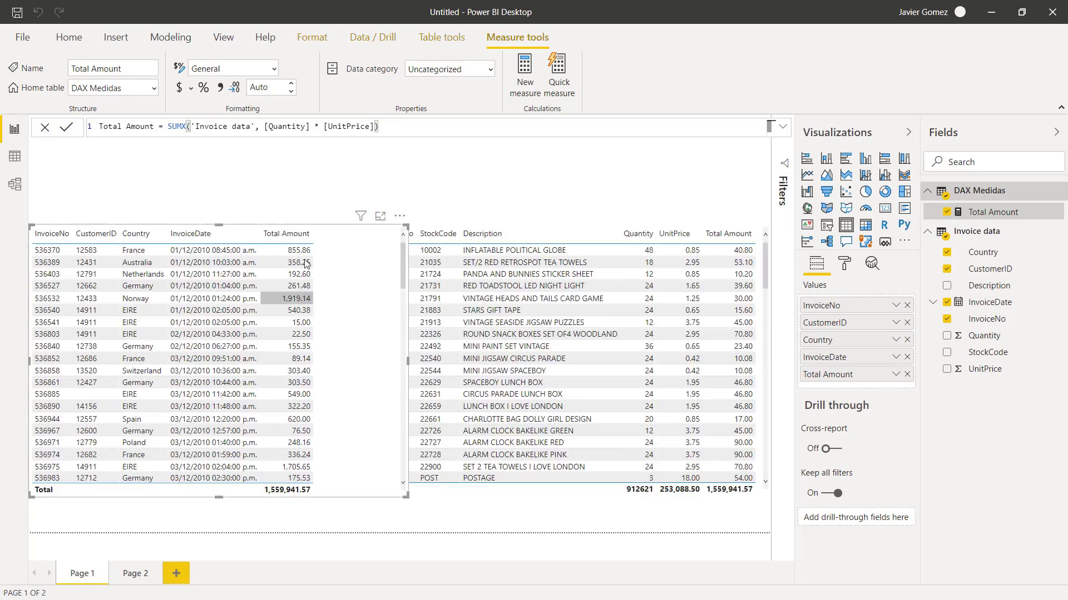
- Insert an empty line chart and resize it into a wide, low strip above the two tables
left_click(321, 197)
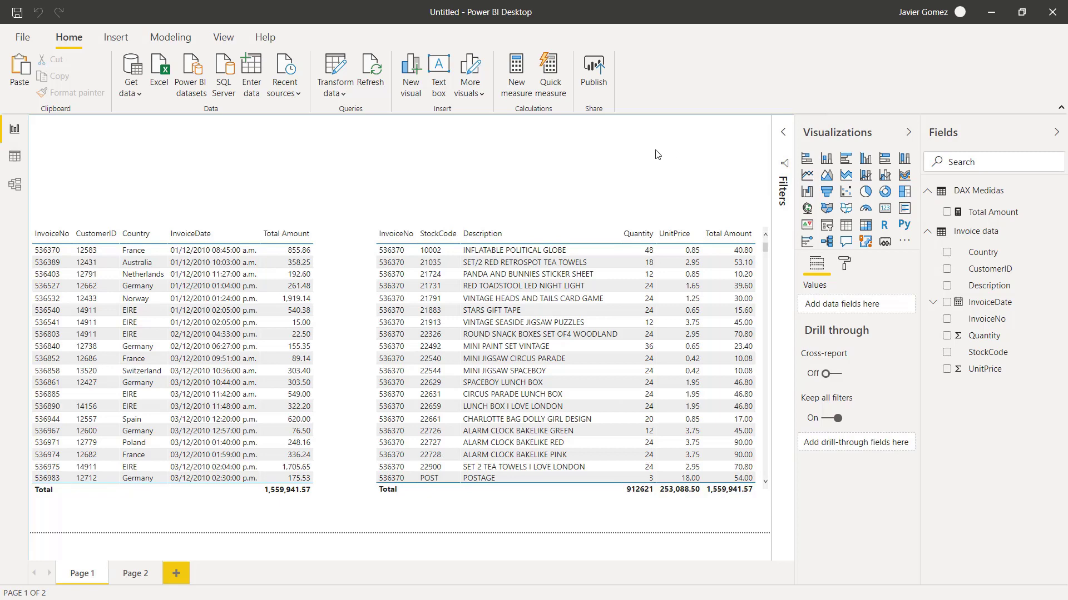
left_click_drag(648, 135, 694, 172)
left_click(807, 176)
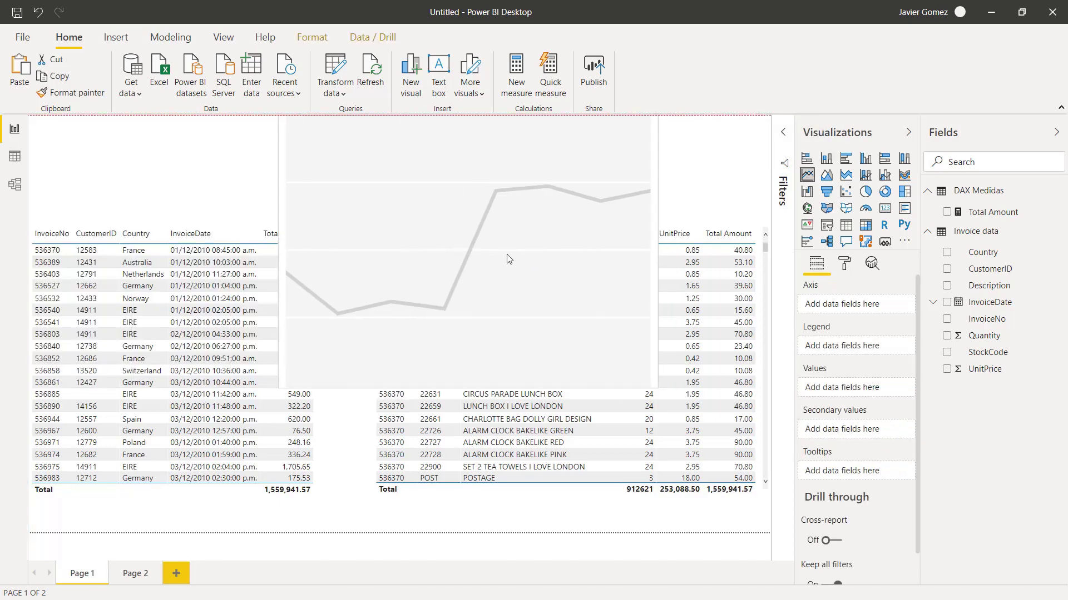
left_click_drag(657, 388, 721, 218)
left_click_drag(279, 217, 173, 210)
- Move both tables down below the line chart and resize them to fit side by side, then select the chart
left_click_drag(330, 303, 329, 332)
left_click_drag(743, 333, 743, 367)
left_click_drag(374, 261, 417, 300)
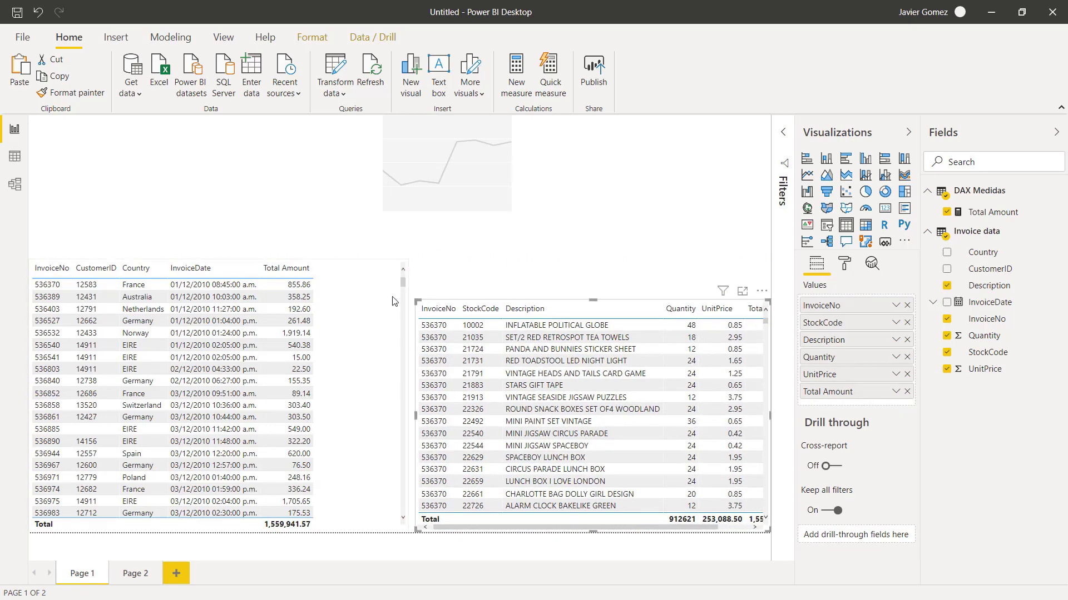
left_click(389, 303)
left_click_drag(404, 260, 353, 282)
left_click(420, 313)
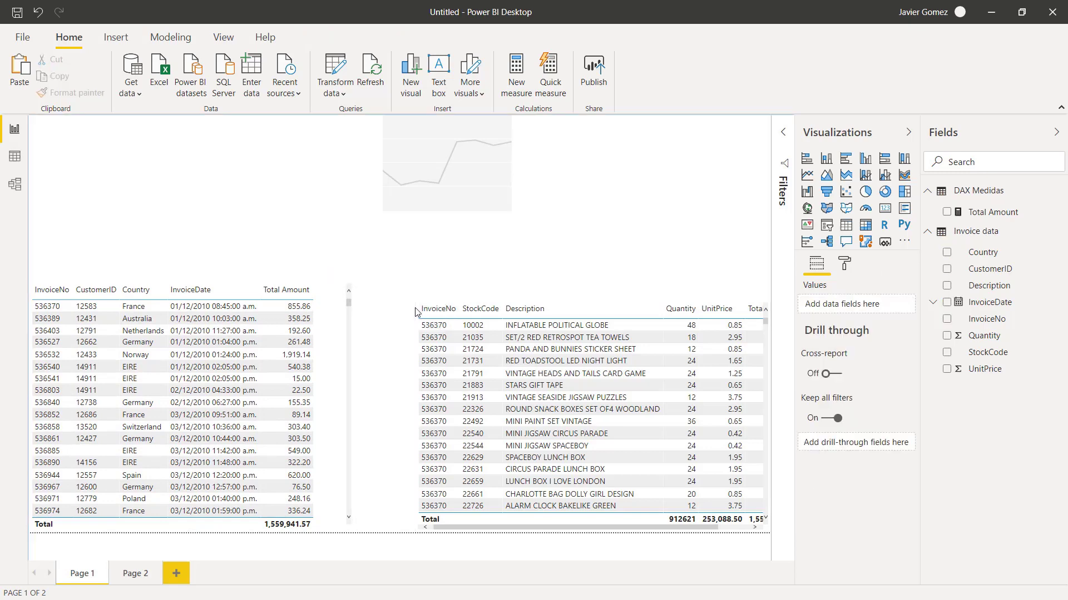
left_click_drag(411, 301, 375, 287)
left_click(417, 190)
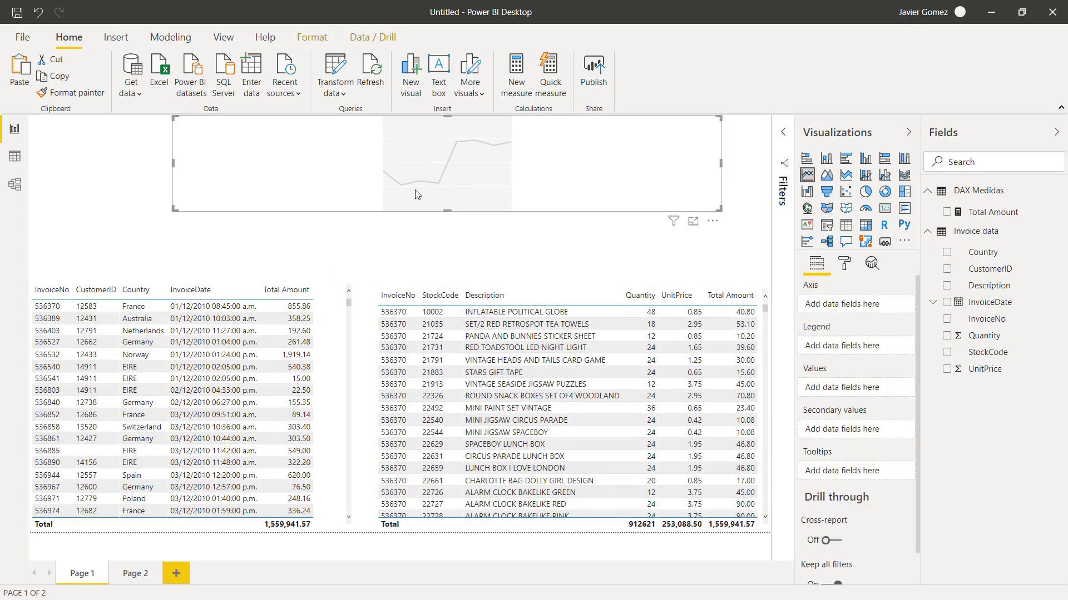
- Plot the Total Amount measure against InvoiceDate on the axis of the empty line chart
mouse_move(444, 212)
left_mouse_down()
mouse_move(446, 266)
mouse_move(432, 216)
left_mouse_up()
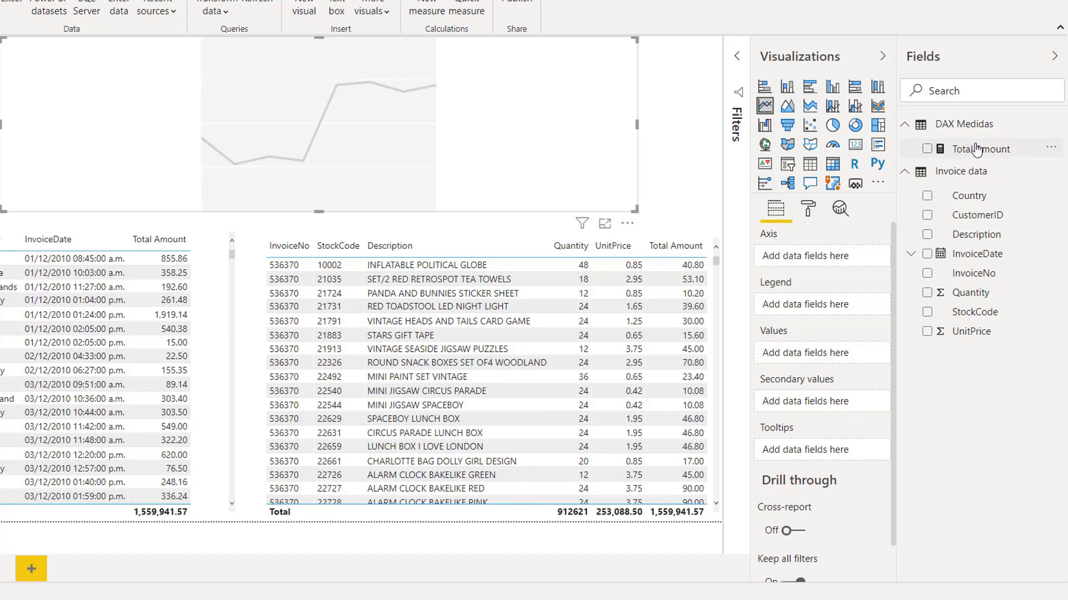
left_click_drag(981, 150, 834, 352)
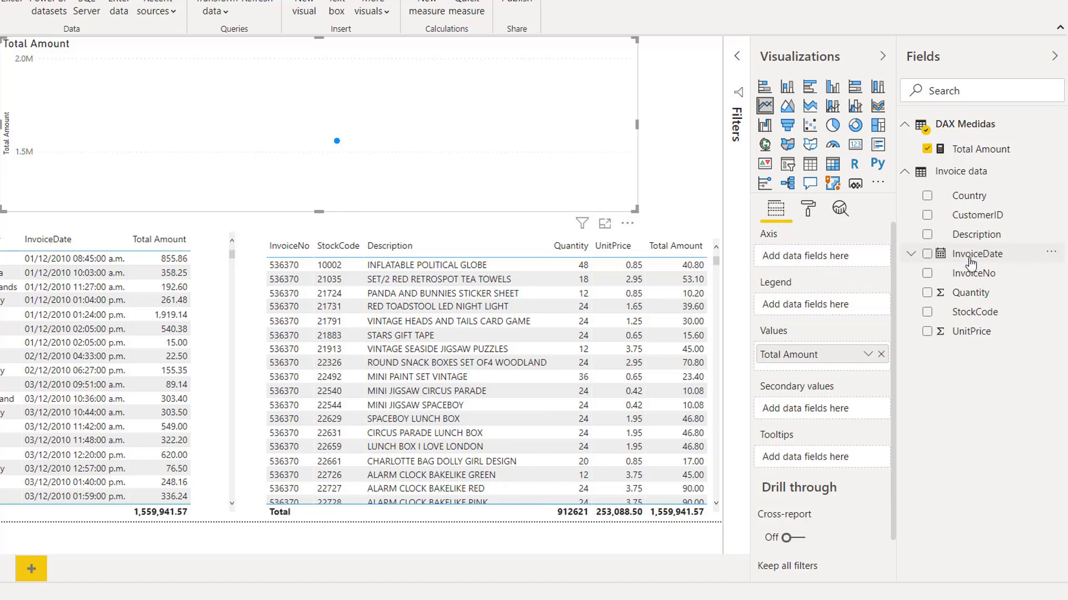
left_click_drag(995, 255, 849, 263)
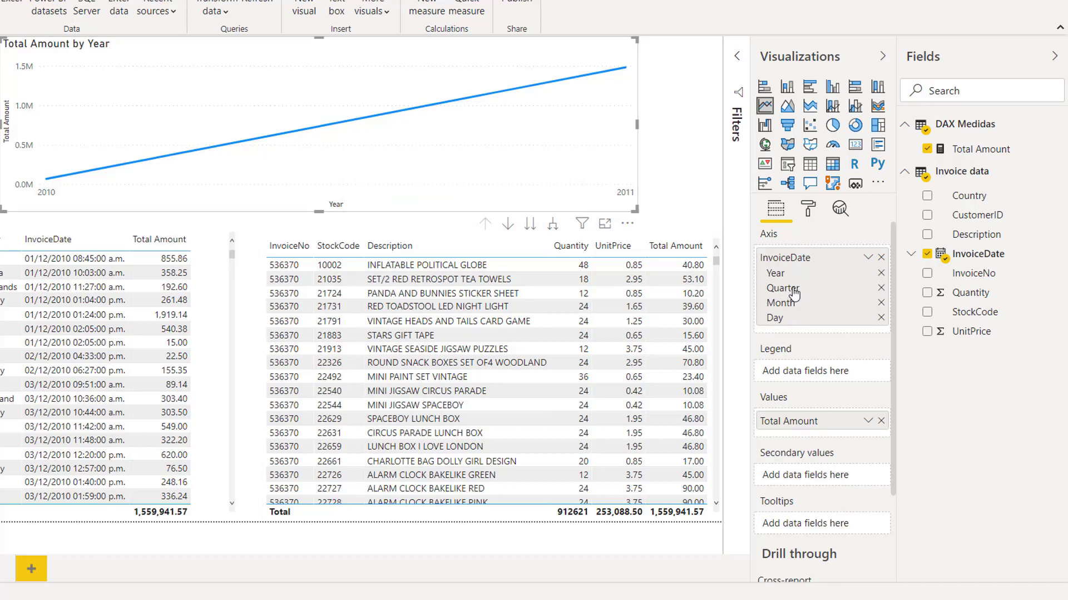
- Expand the line chart's date hierarchy to the quarter level and inspect the Total Amount of each quarter
left_click(552, 224)
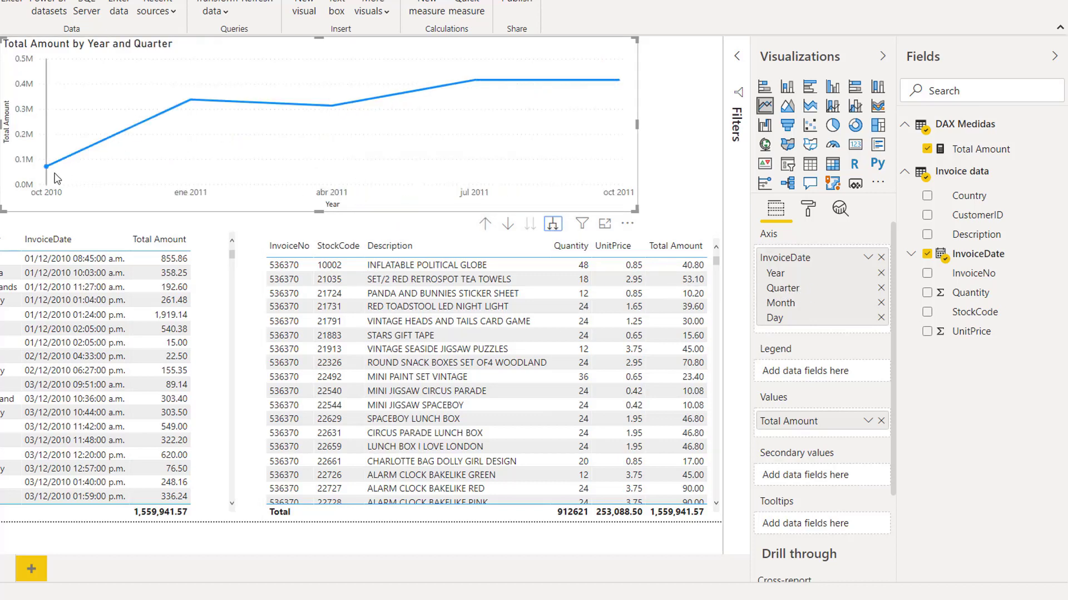
mouse_move(51, 176)
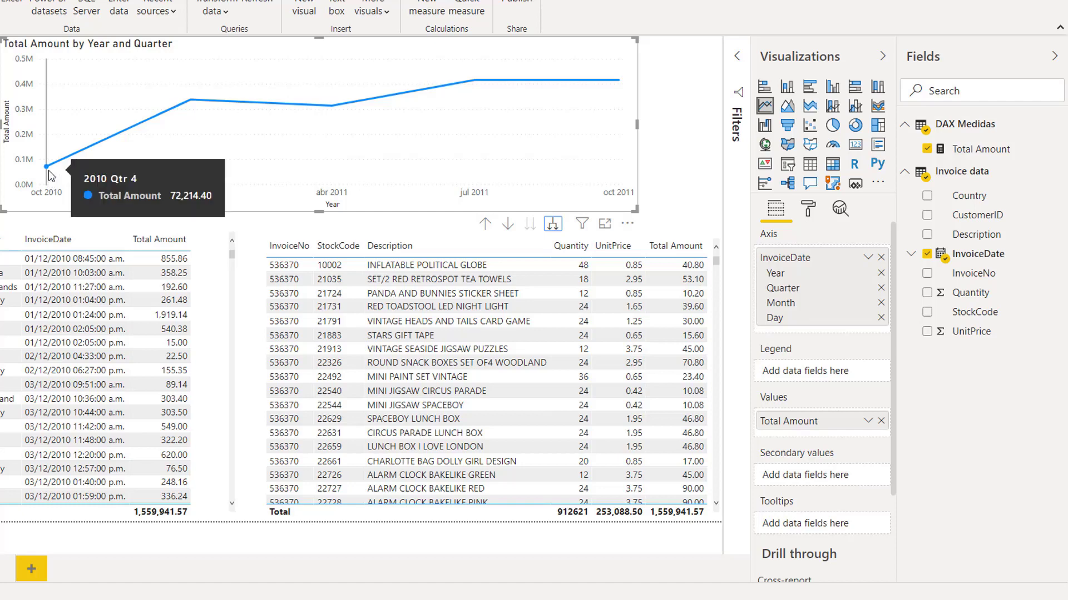
mouse_move(189, 109)
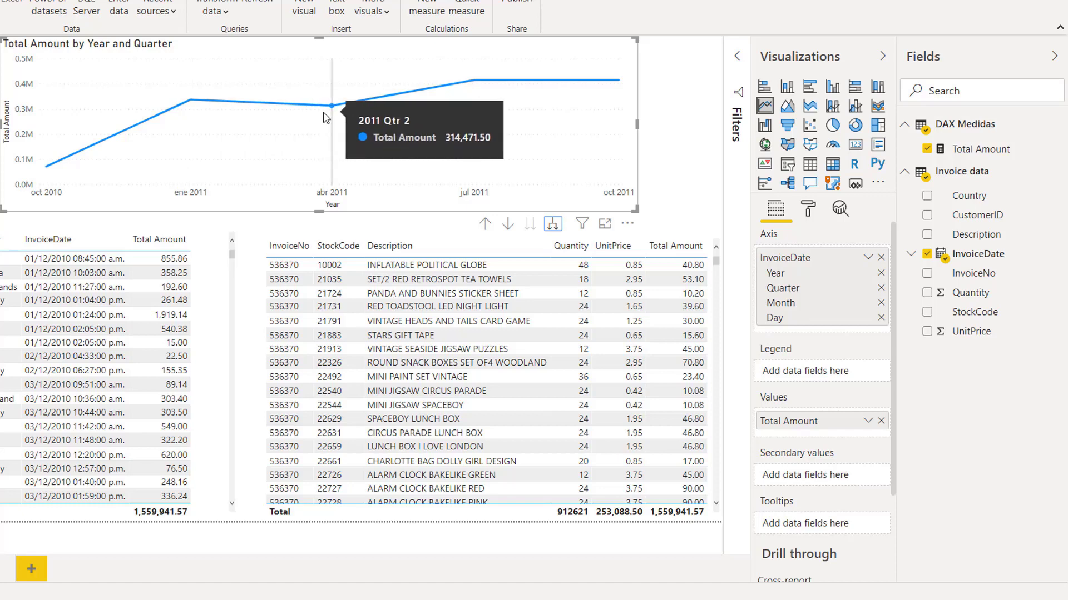
mouse_move(469, 93)
mouse_move(611, 92)
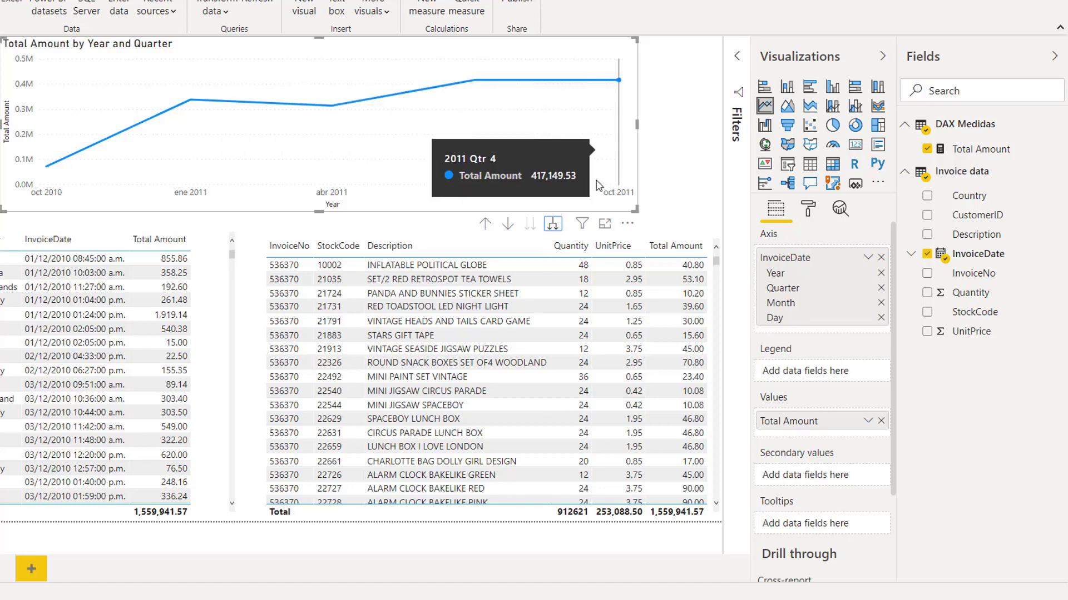
- Expand the line chart one more level to months and inspect the Total Amount of several months
left_click(554, 225)
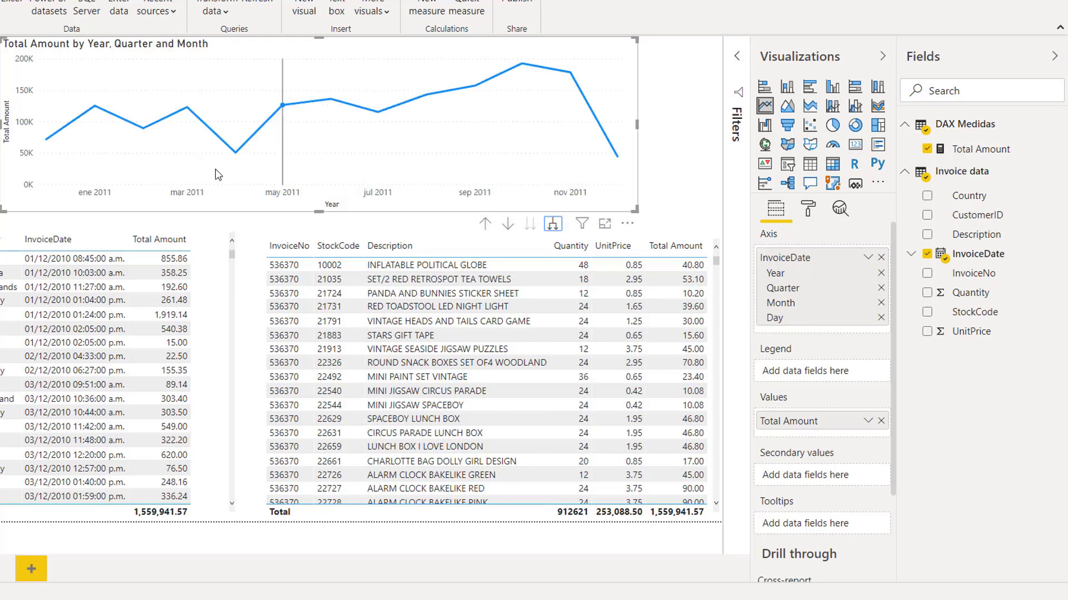
mouse_move(74, 132)
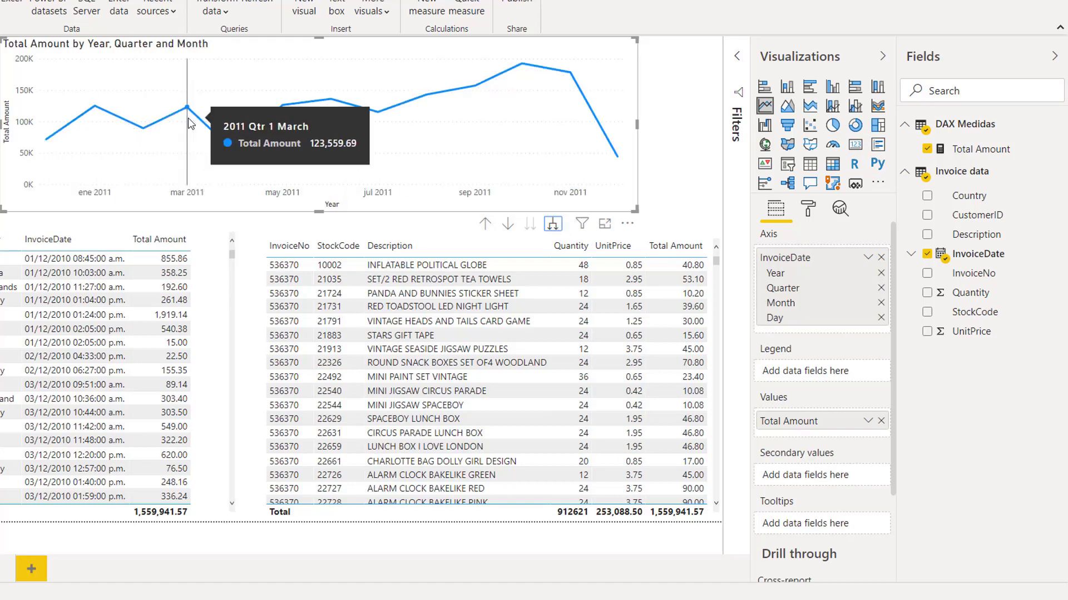
mouse_move(238, 143)
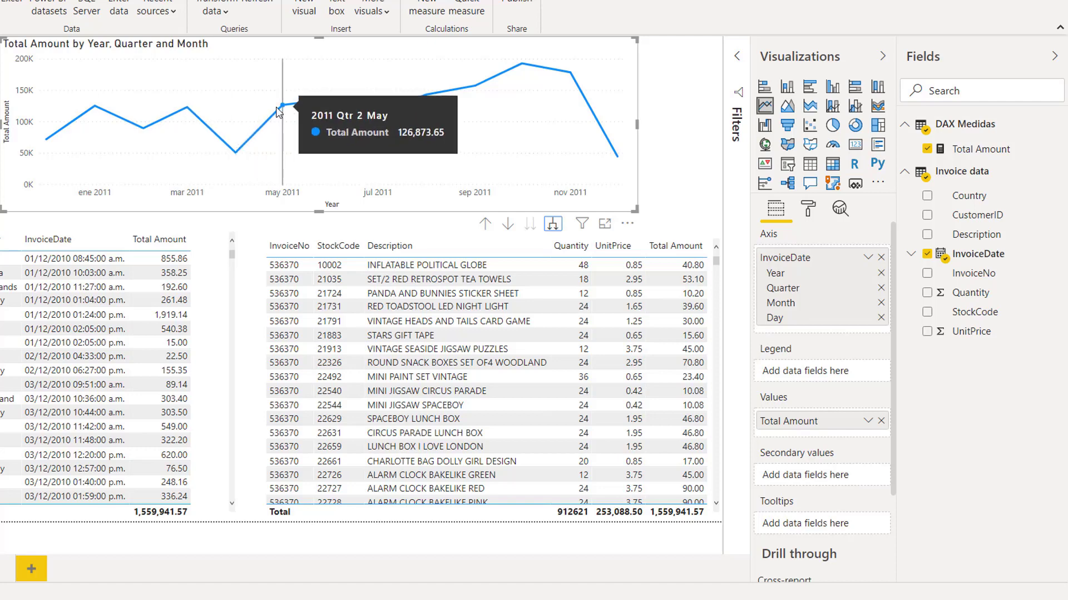
mouse_move(351, 110)
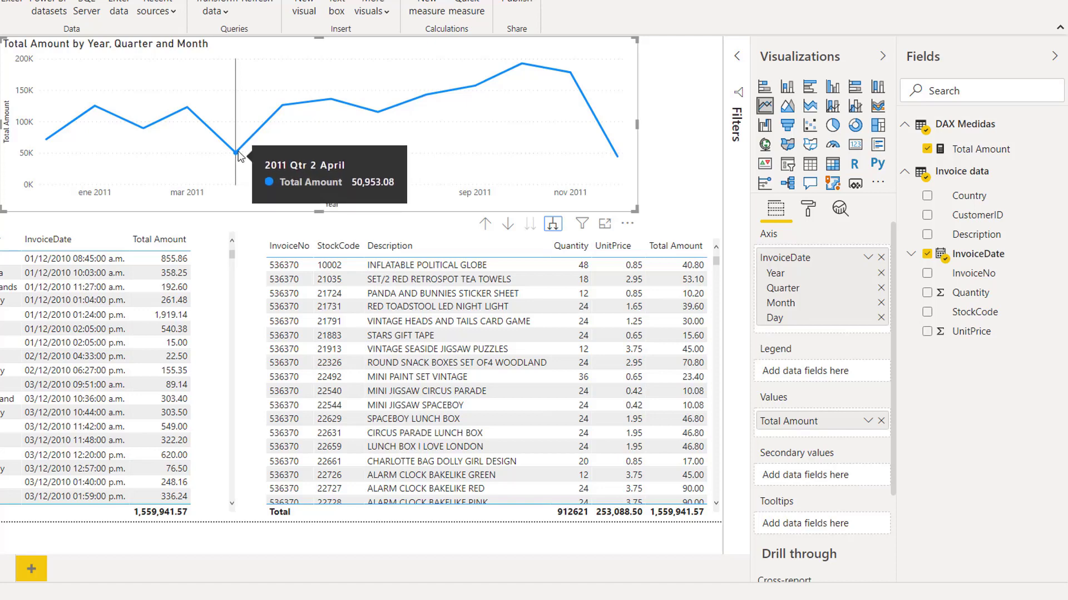
mouse_move(523, 65)
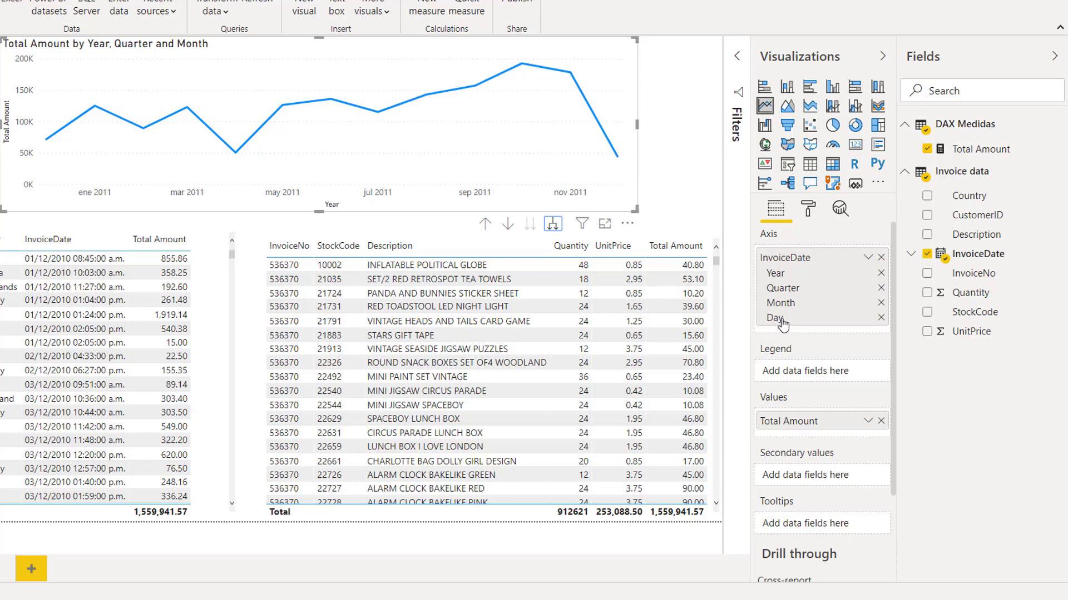
- Try the line chart at the day level and drill back up to the month level
left_click(552, 224)
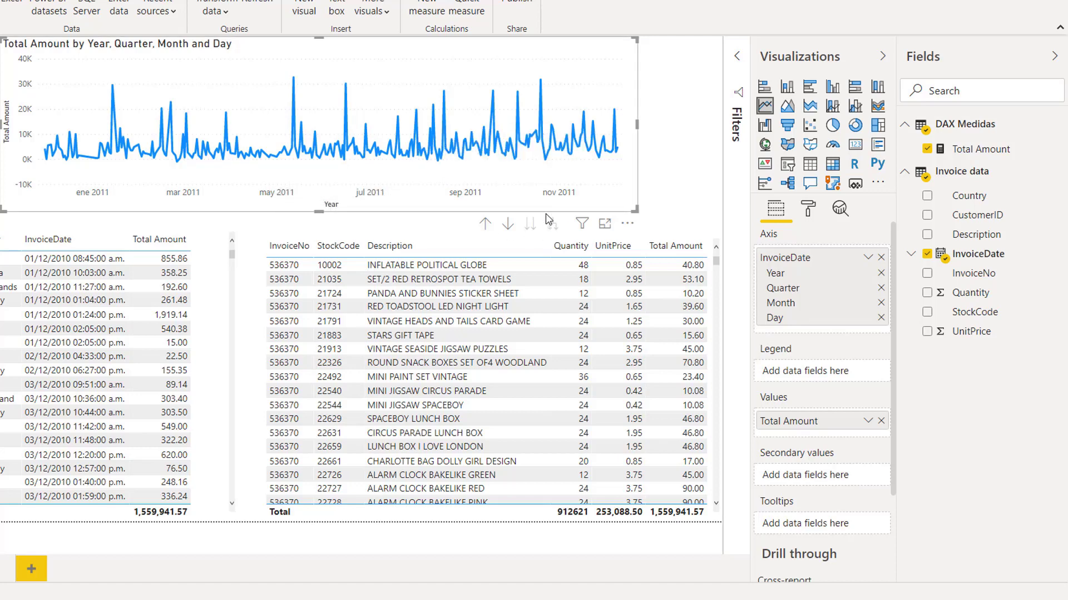
left_click(485, 225)
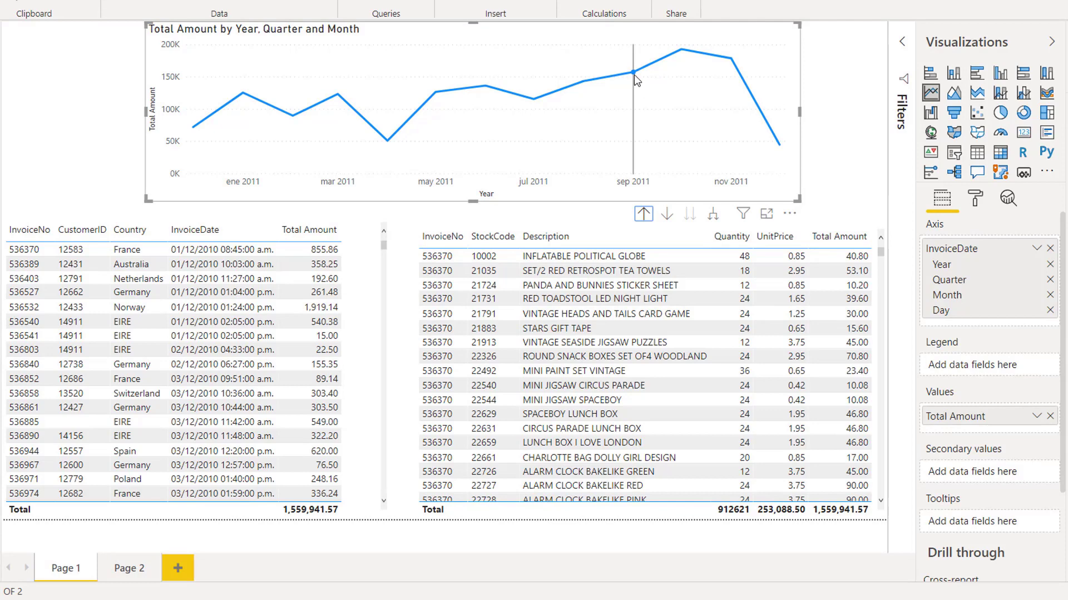
- Filter both tables by the September 2011 point of the line chart, look through the invoices, and switch the filter to August 2011
mouse_move(634, 75)
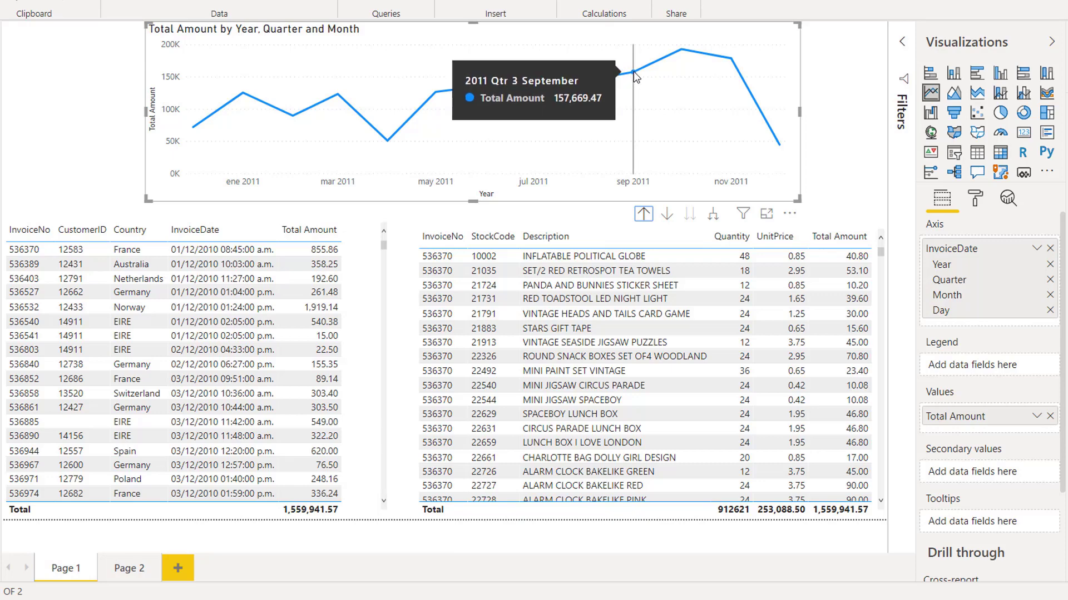
left_click(633, 71)
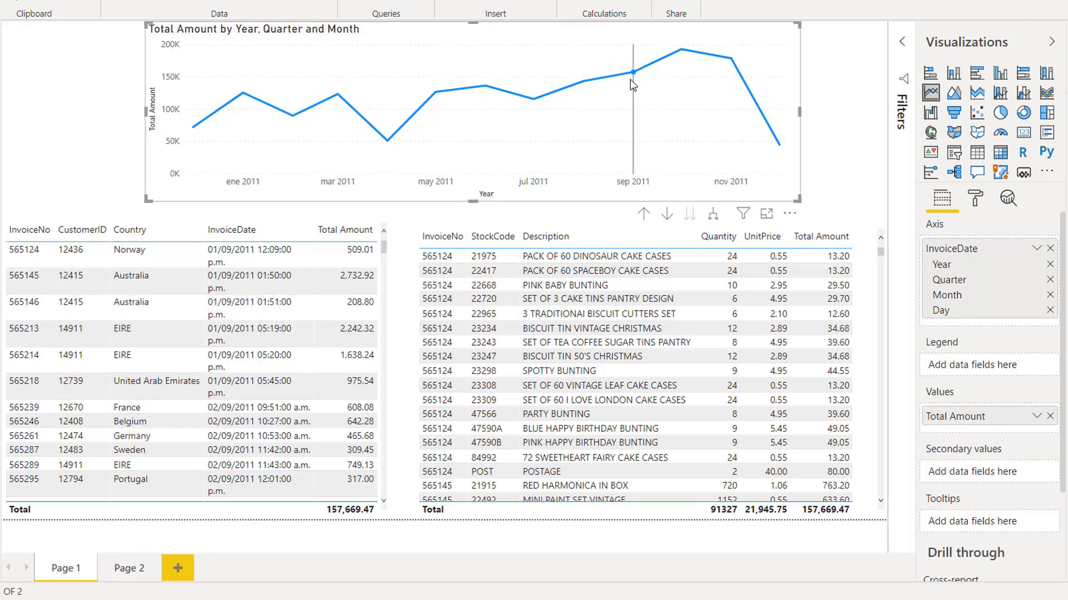
scroll(35, 330, "down", 2)
scroll(35, 330, "down", 8)
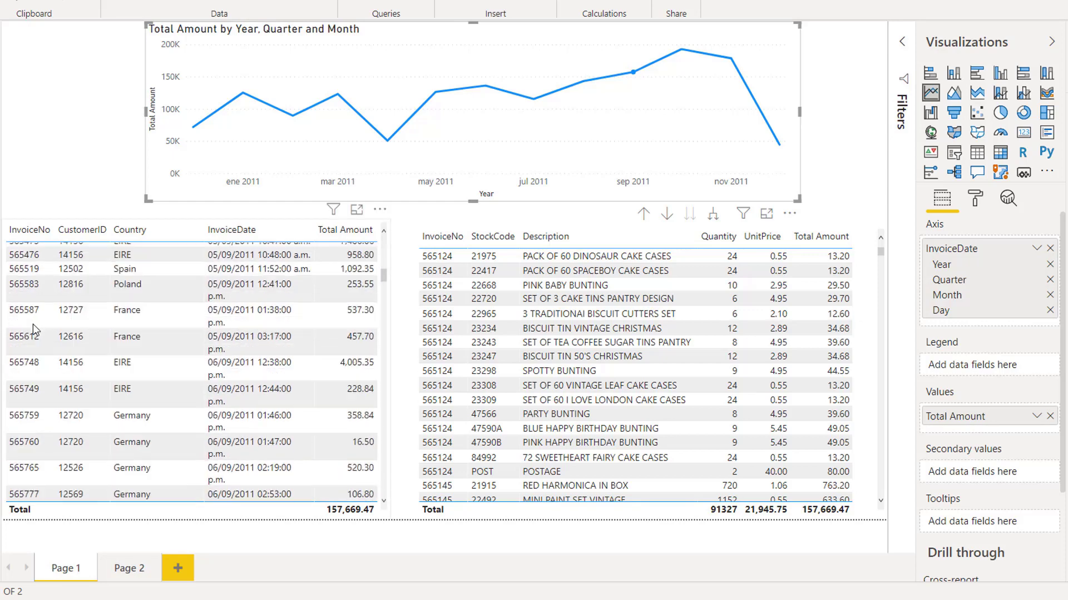
scroll(35, 329, "up", 9)
scroll(35, 328, "up", 3)
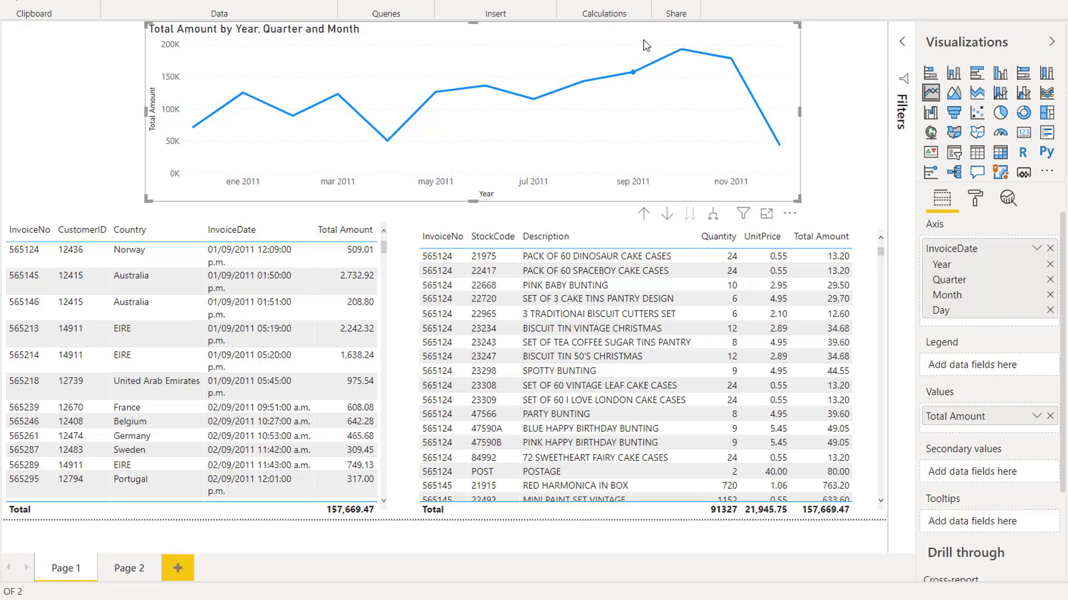
left_click(578, 87)
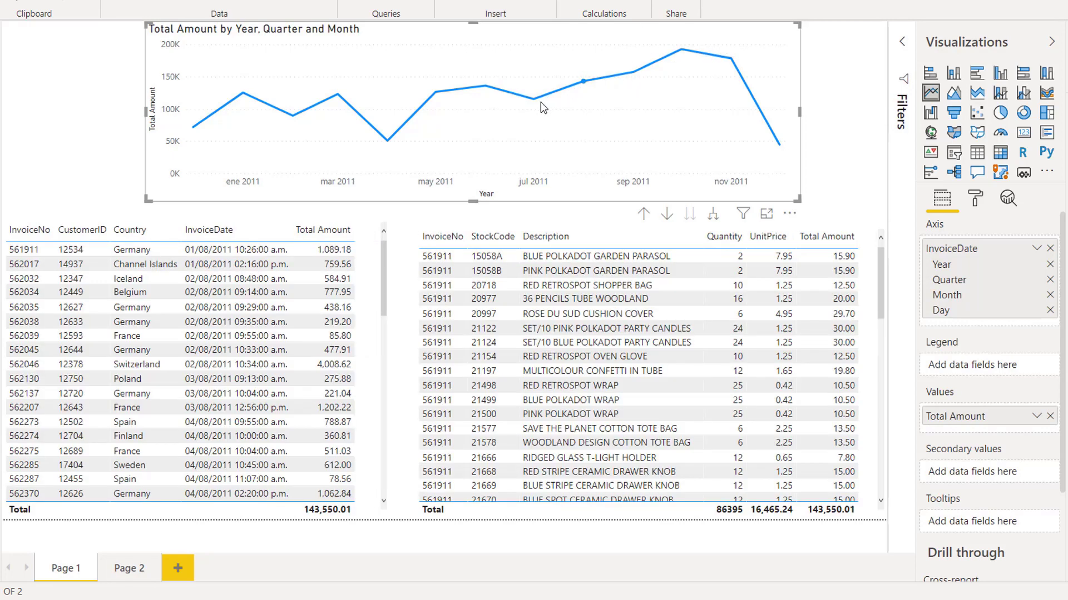
left_click(546, 99)
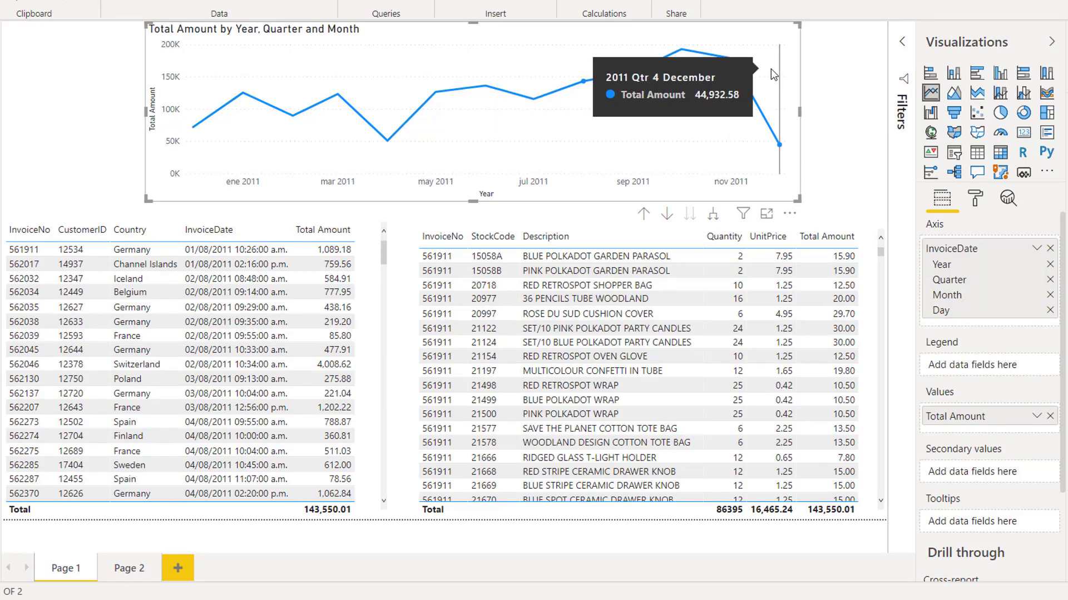
- Convert the line chart to a stacked column chart and remove Quarter from its InvoiceDate axis
left_click(955, 74)
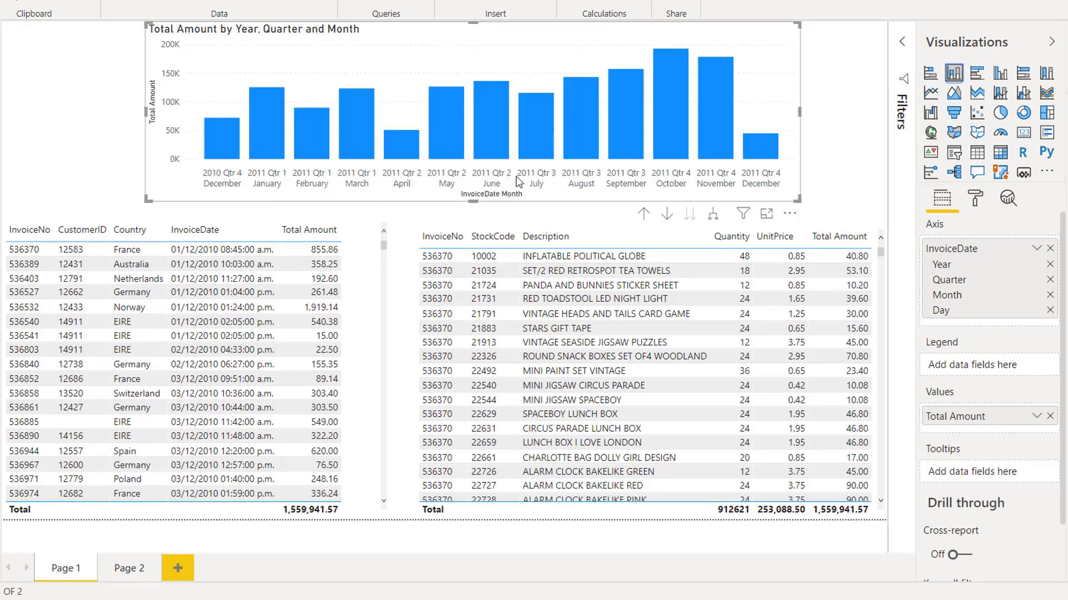
left_click(1050, 280)
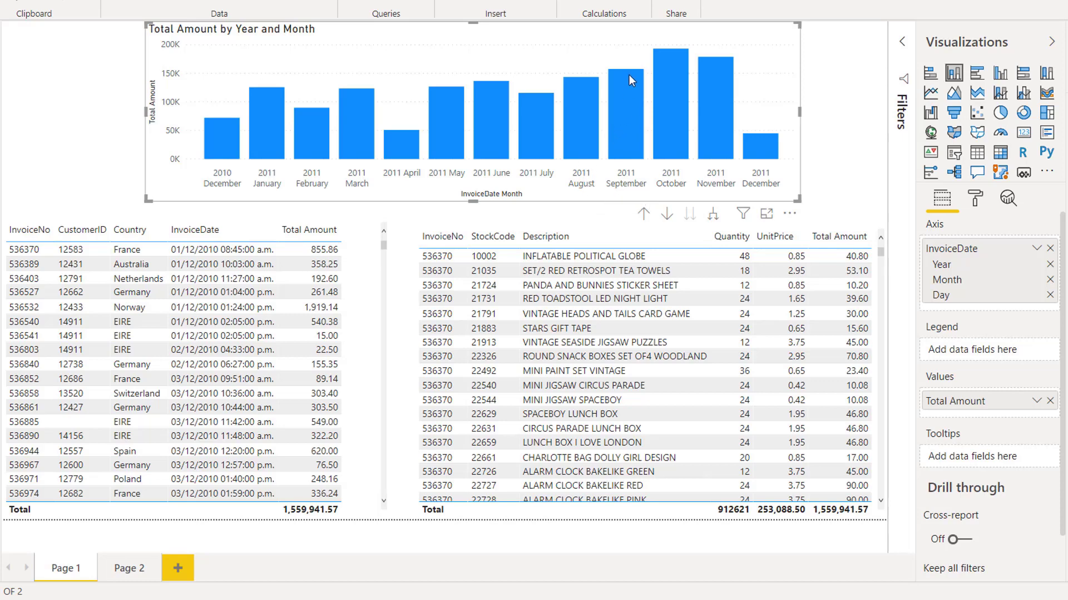
- Filter both tables by the September 2011 column and look through that month's invoices
left_click(631, 108)
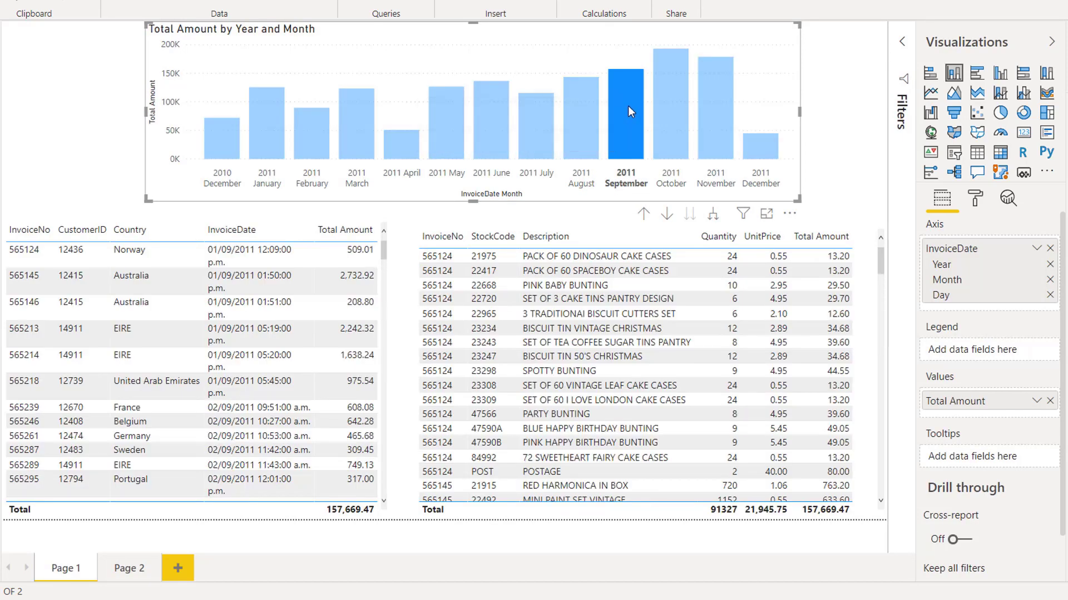
mouse_move(627, 127)
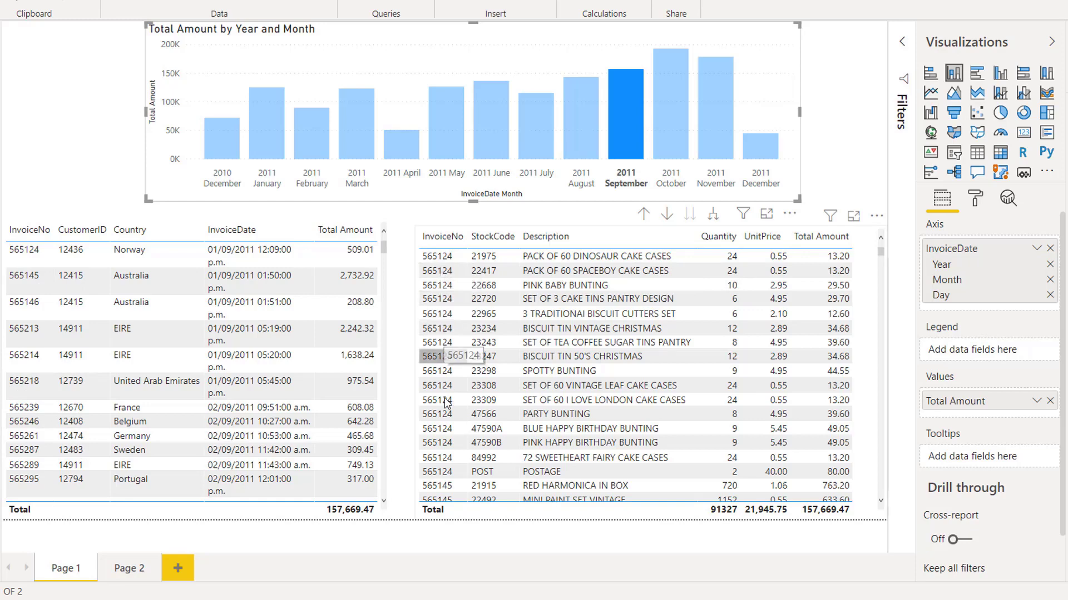
scroll(356, 308, "down", 4)
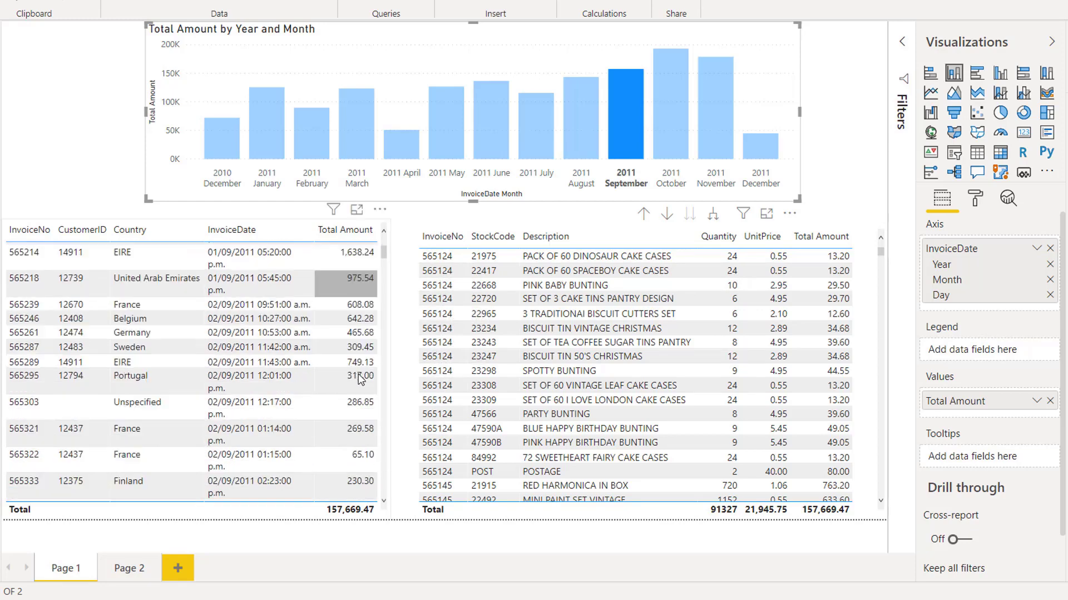
scroll(353, 309, "up", 2)
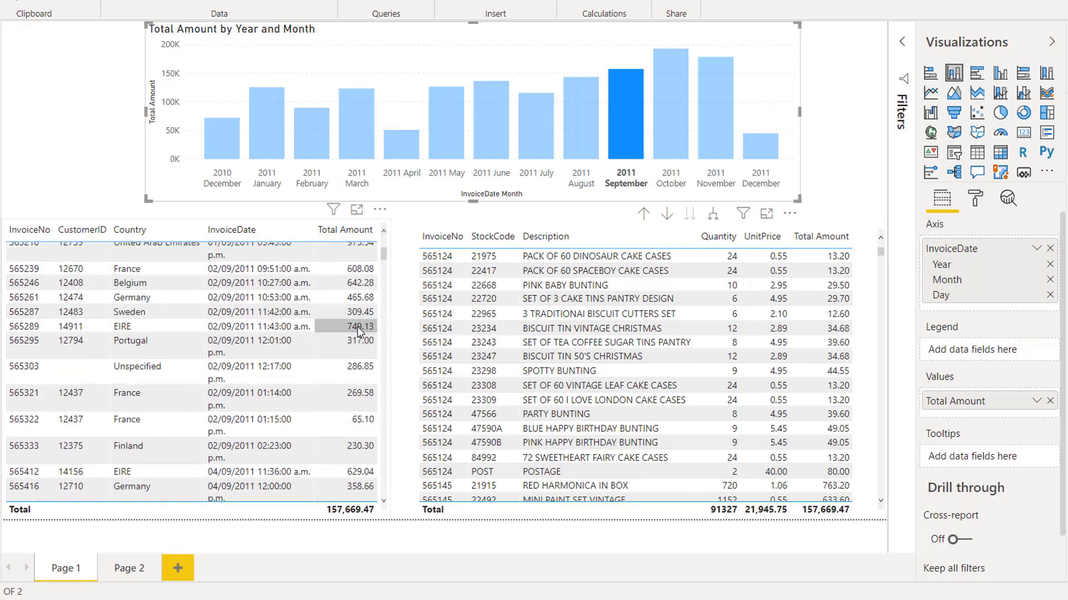
- Select the 749.13 EIRE invoice dated 02/09/2011, review its items in the detail table, and clear the selection
left_click(359, 326)
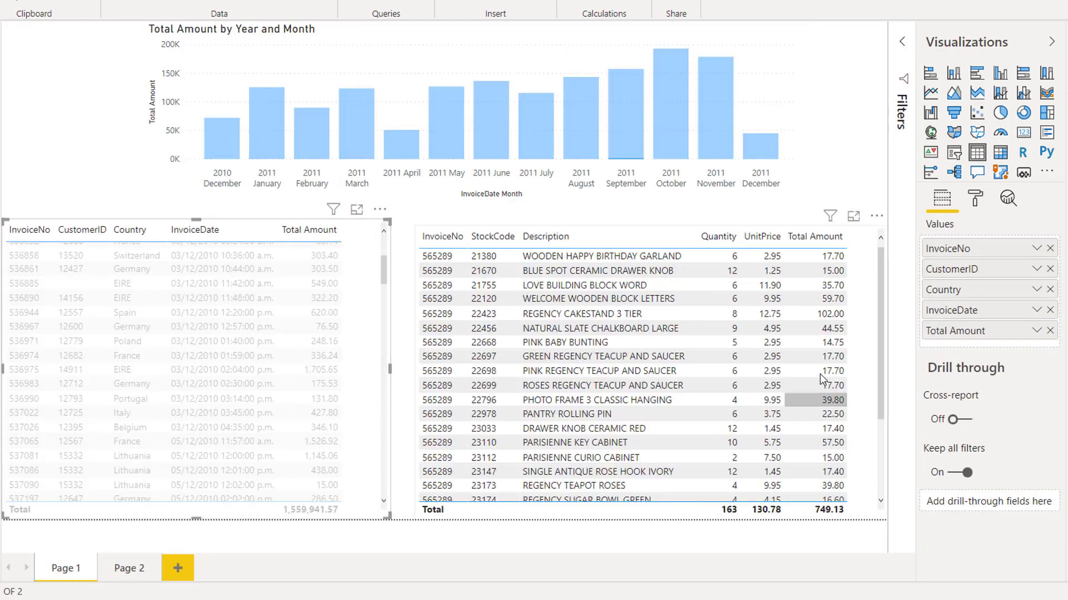
scroll(819, 469, "down", 3)
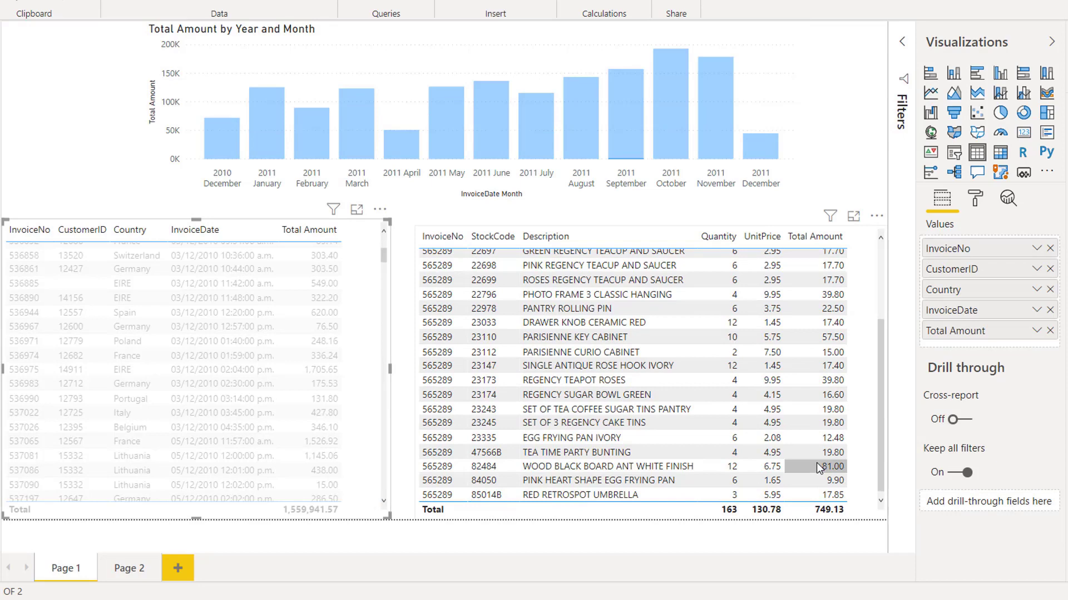
scroll(325, 349, "up", 4)
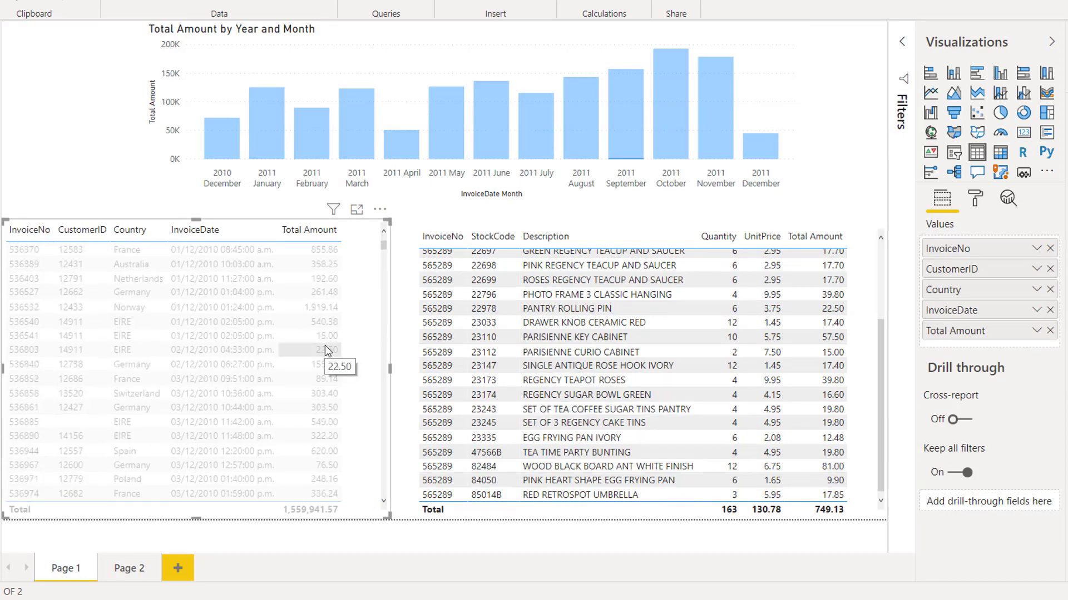
scroll(325, 350, "down", 5)
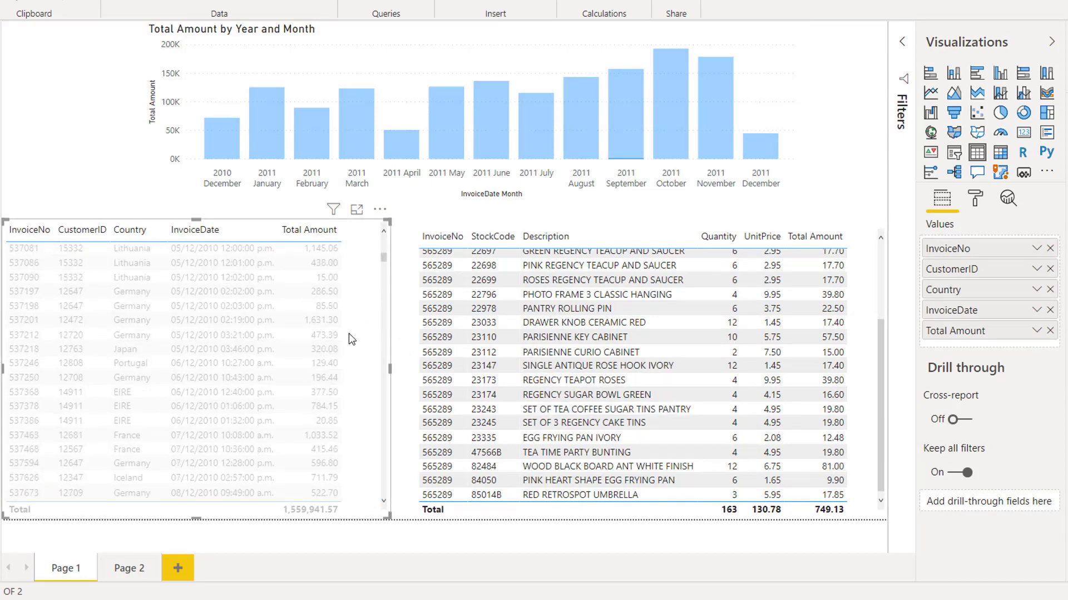
left_click(333, 347)
left_click(333, 347)
left_click(404, 295)
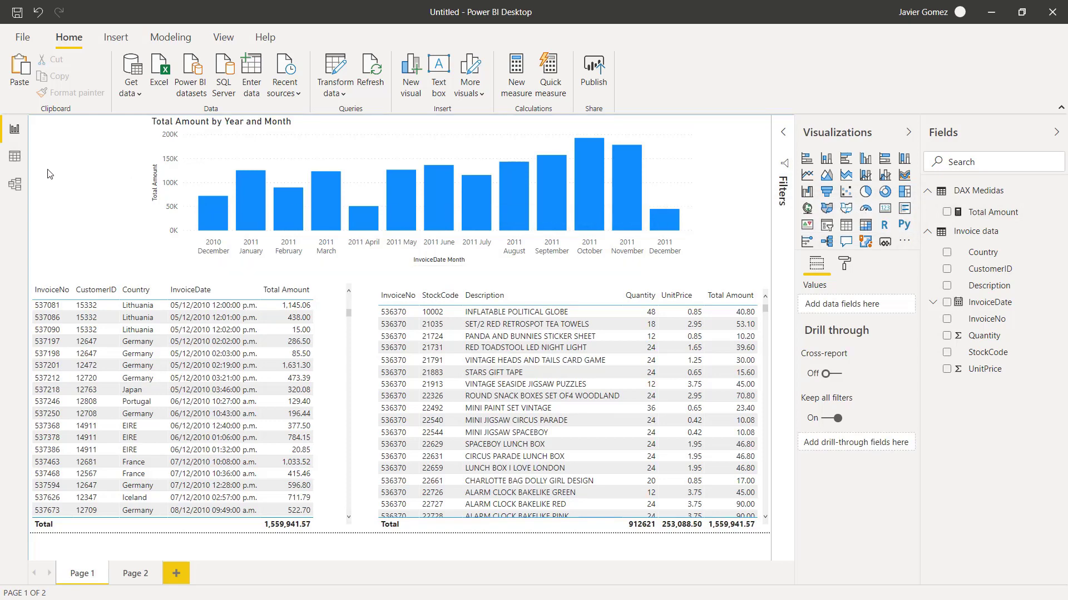
- Examine the Invoice data table's rows in the Data view and return to the report page
left_click(17, 166)
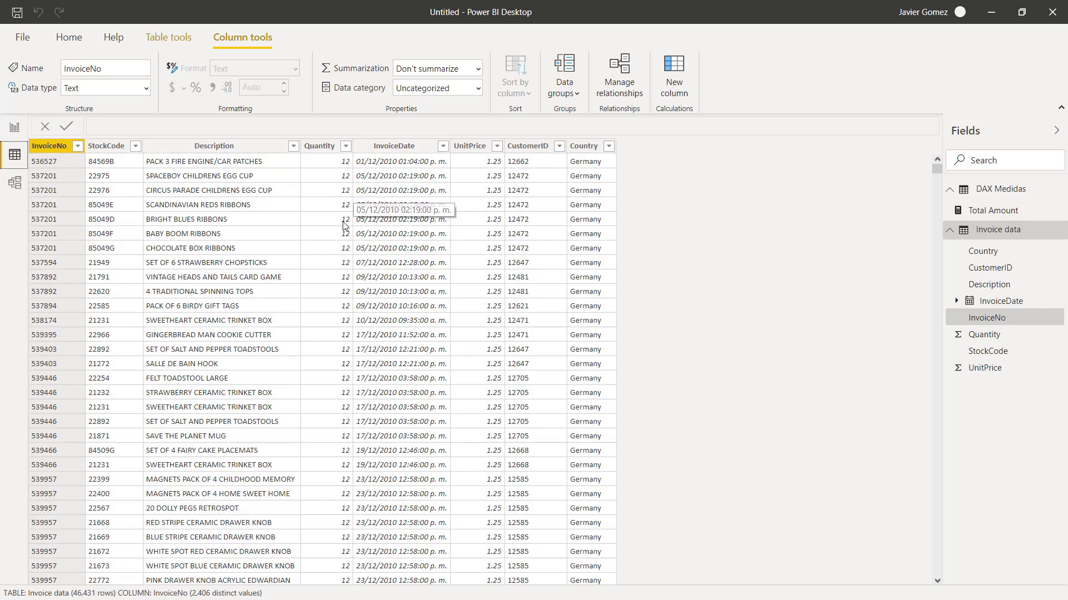
left_click(13, 129)
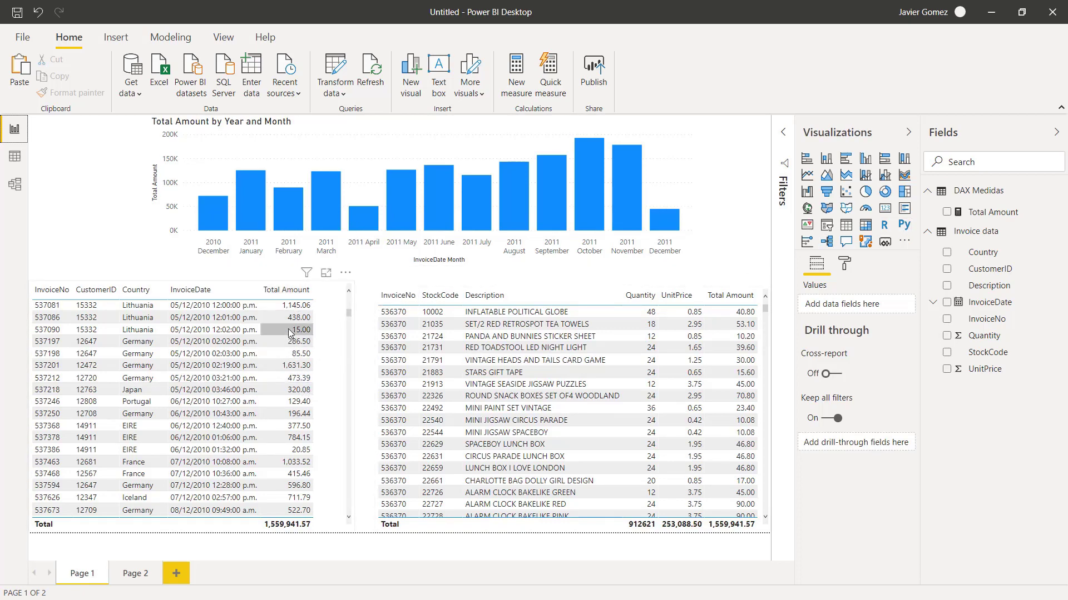
- Format the Total Amount measure as currency with 2 decimal places
left_click(985, 213)
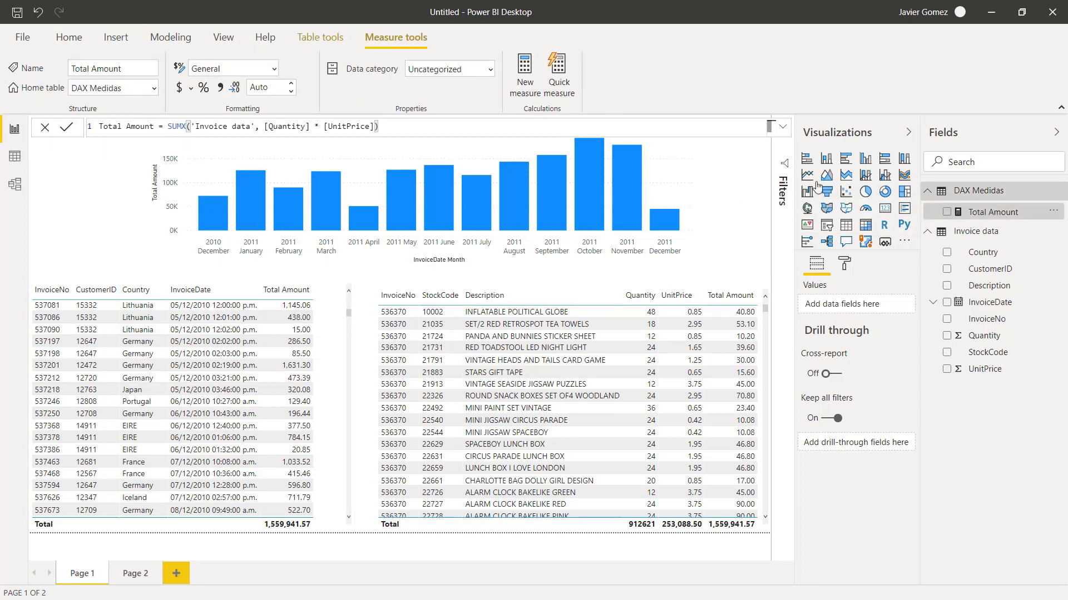
left_click(181, 93)
left_click(270, 88)
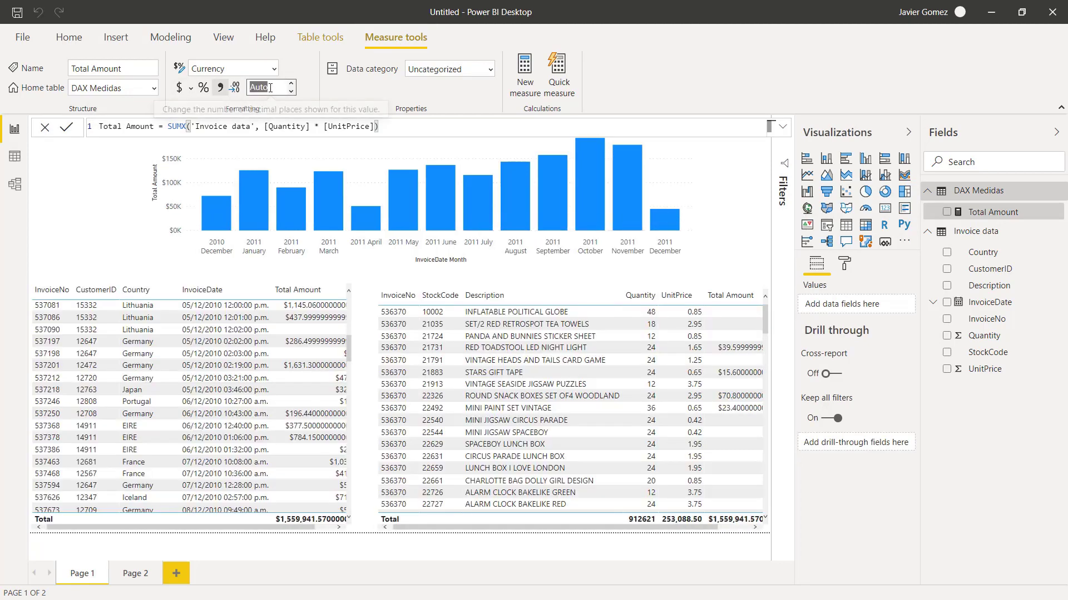
type("2")
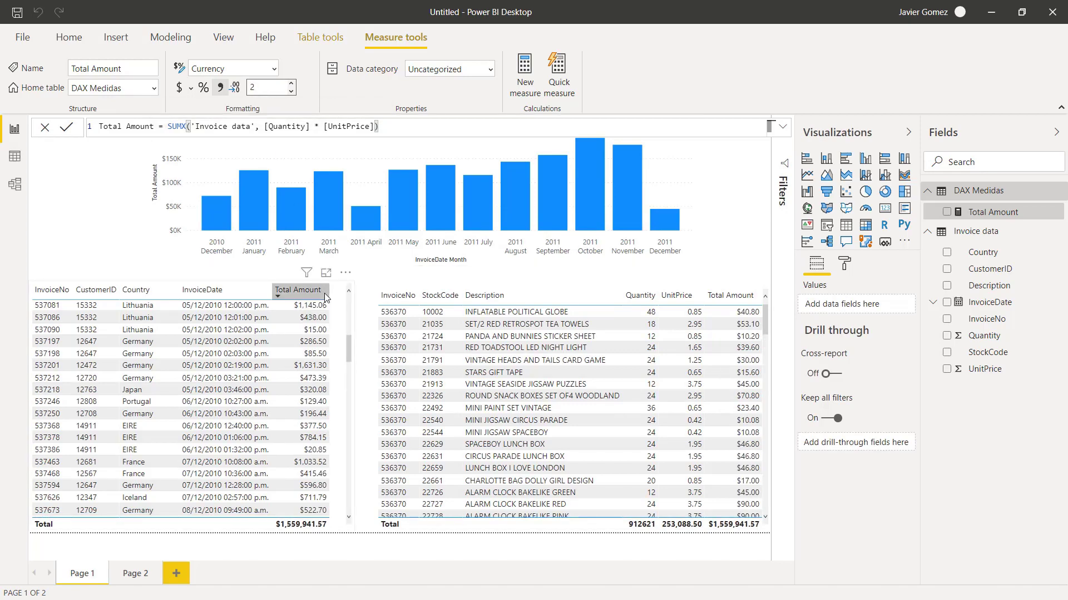
left_click(362, 278)
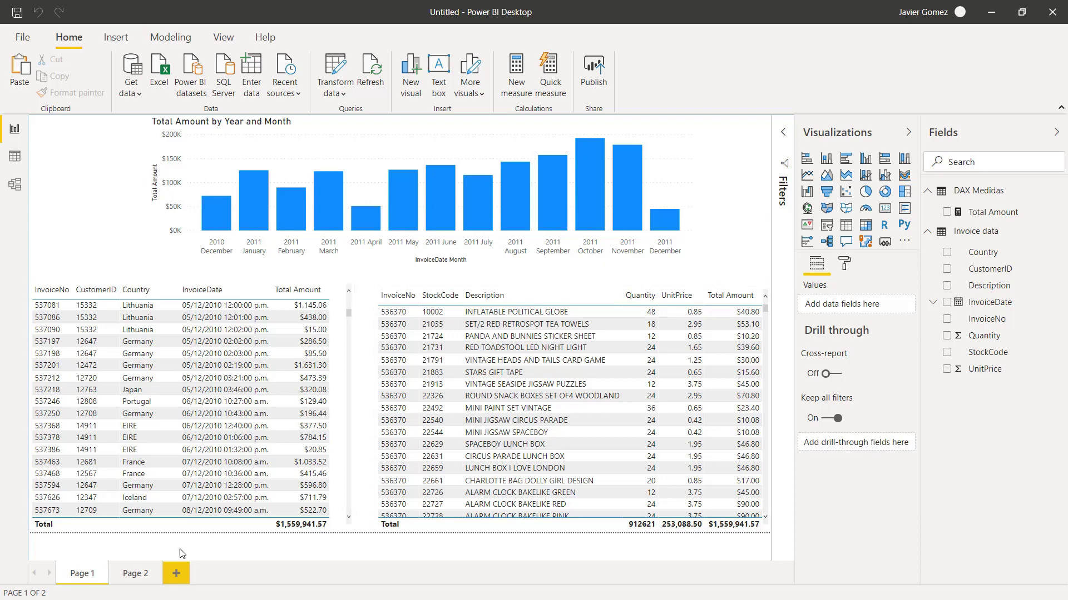
- On Page 2, insert an enlarged table showing StockCode, Description and Total Amount
left_click(135, 575)
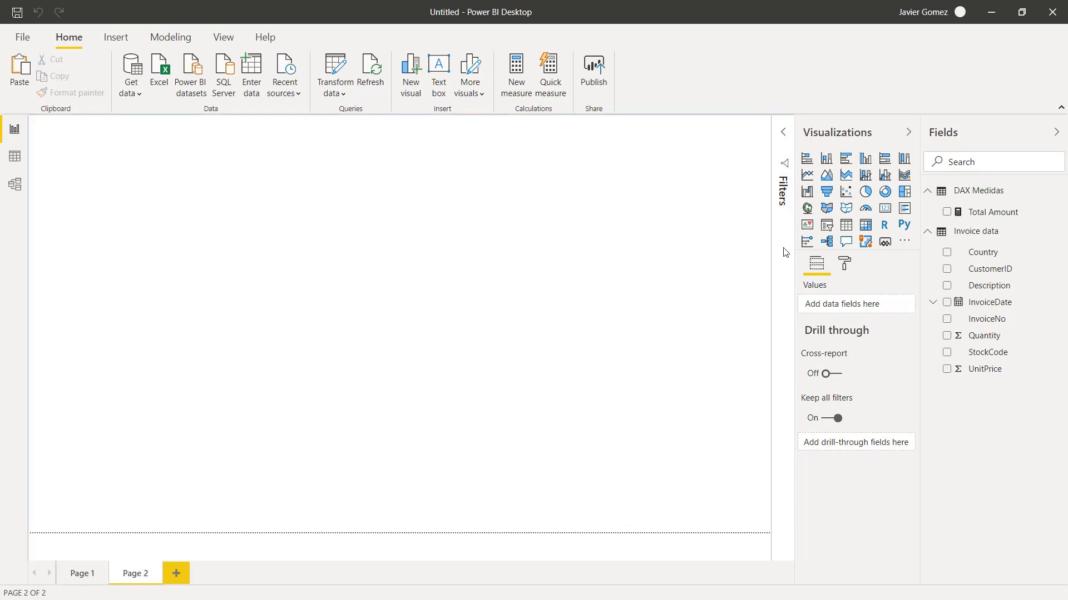
left_click(846, 226)
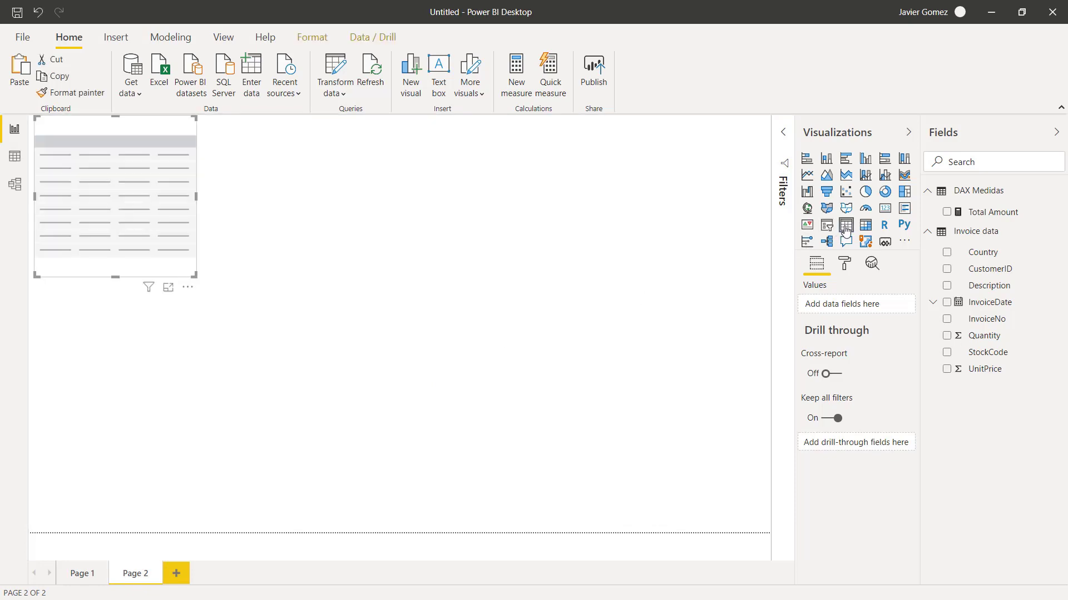
left_click(948, 353)
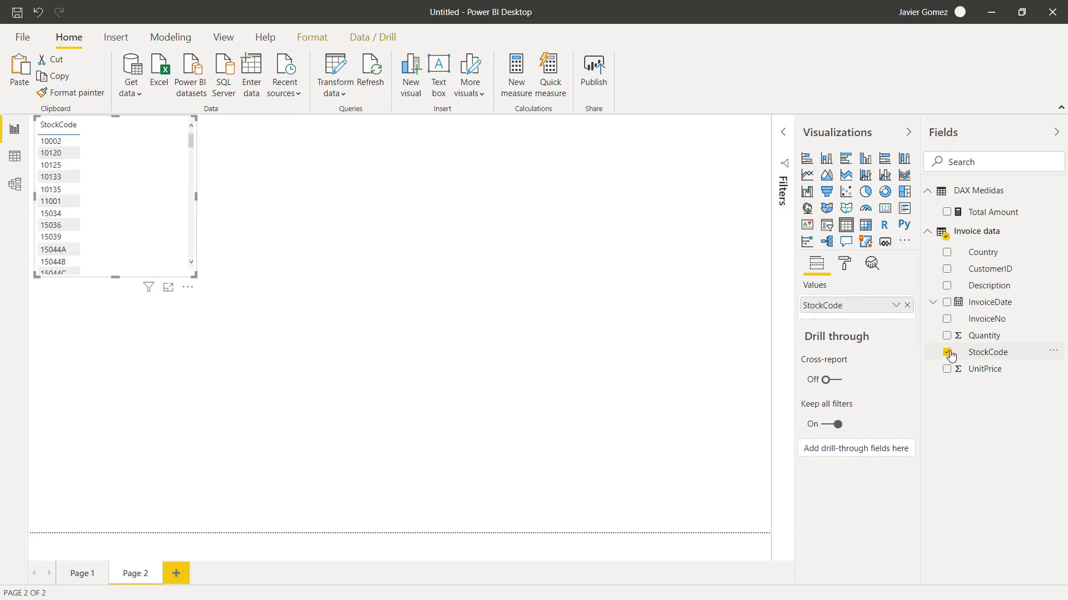
left_click(947, 286)
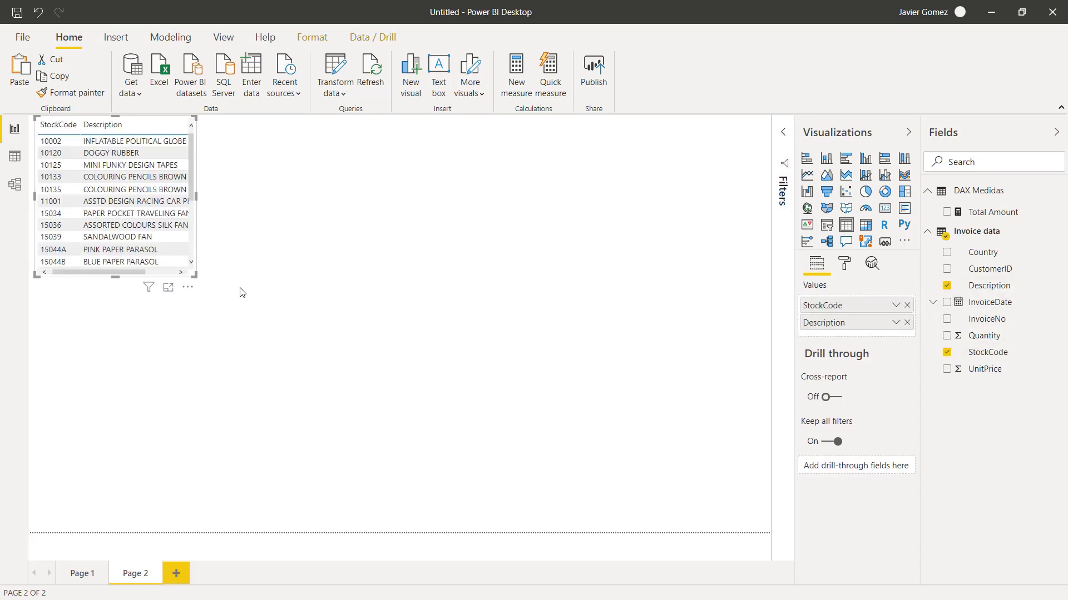
left_click_drag(195, 274, 421, 488)
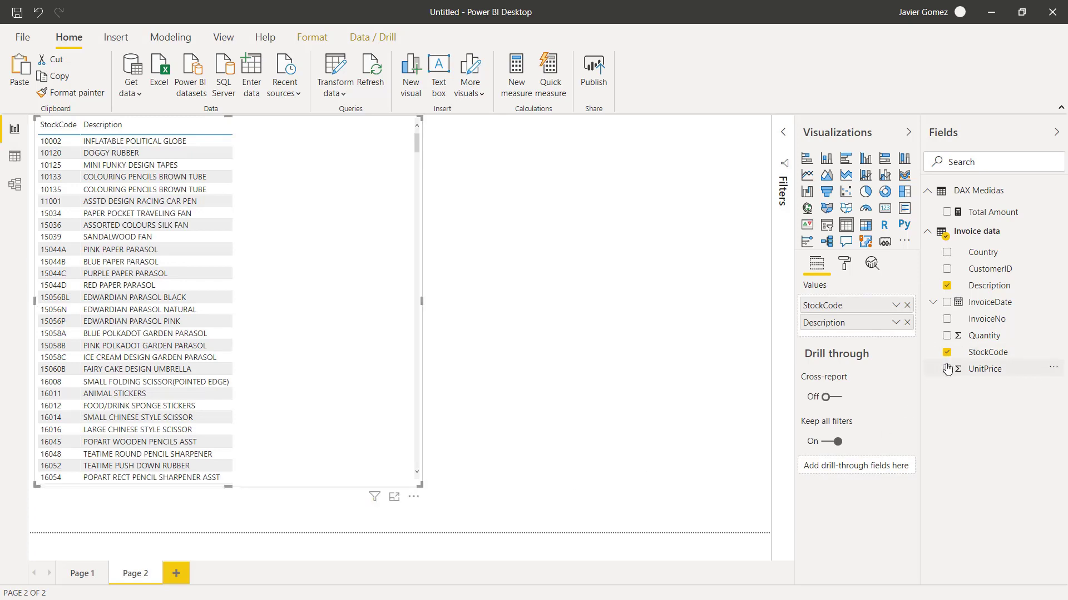
left_click(946, 212)
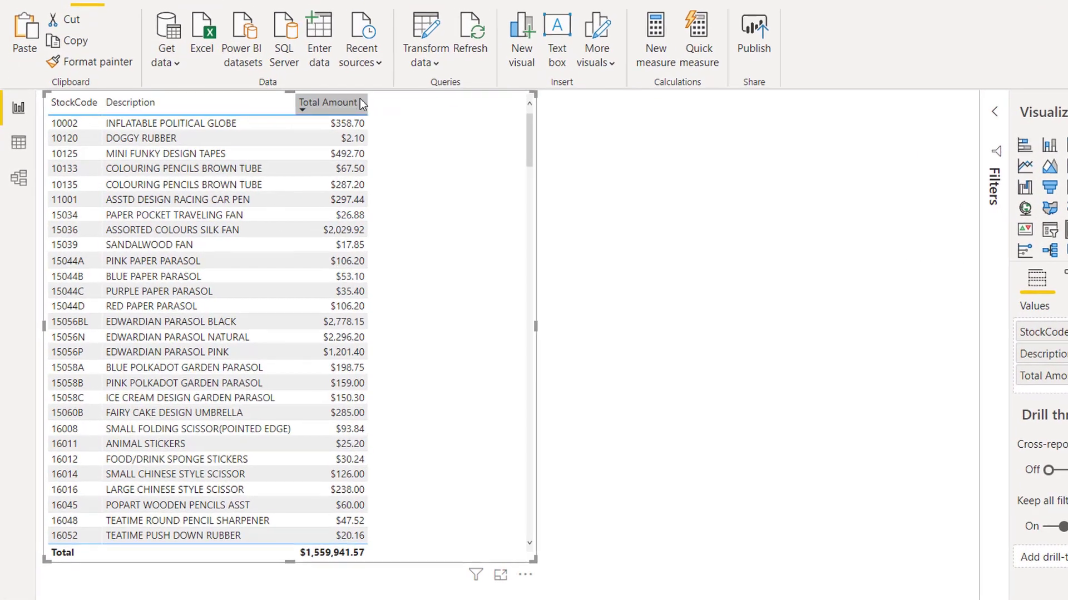
- Sort the product table by Total Amount in descending order and add Quantity before the Total Amount column
left_click(359, 102)
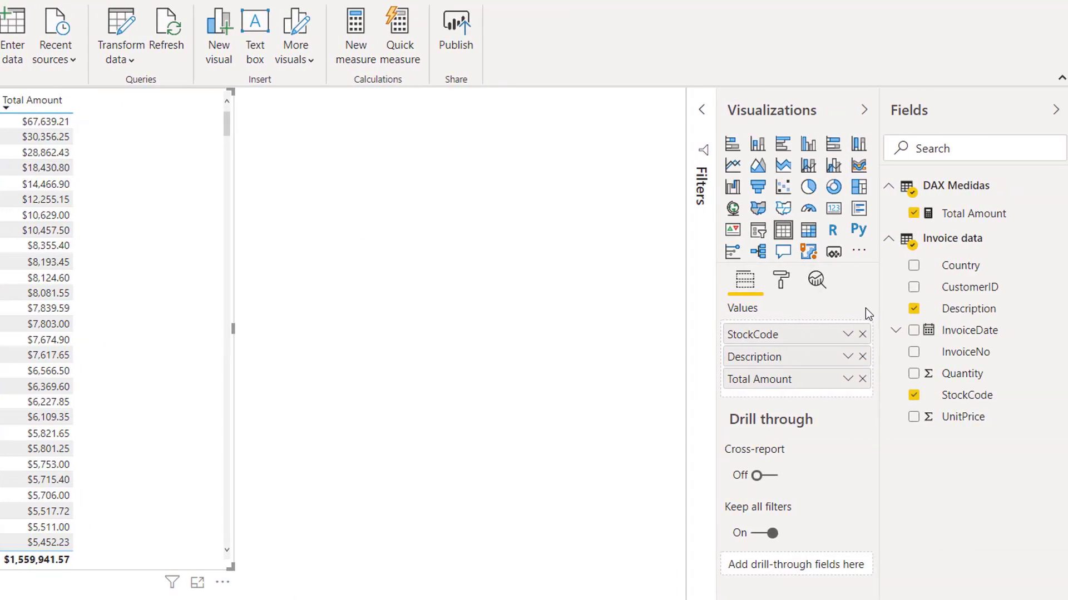
left_click_drag(952, 378, 736, 370)
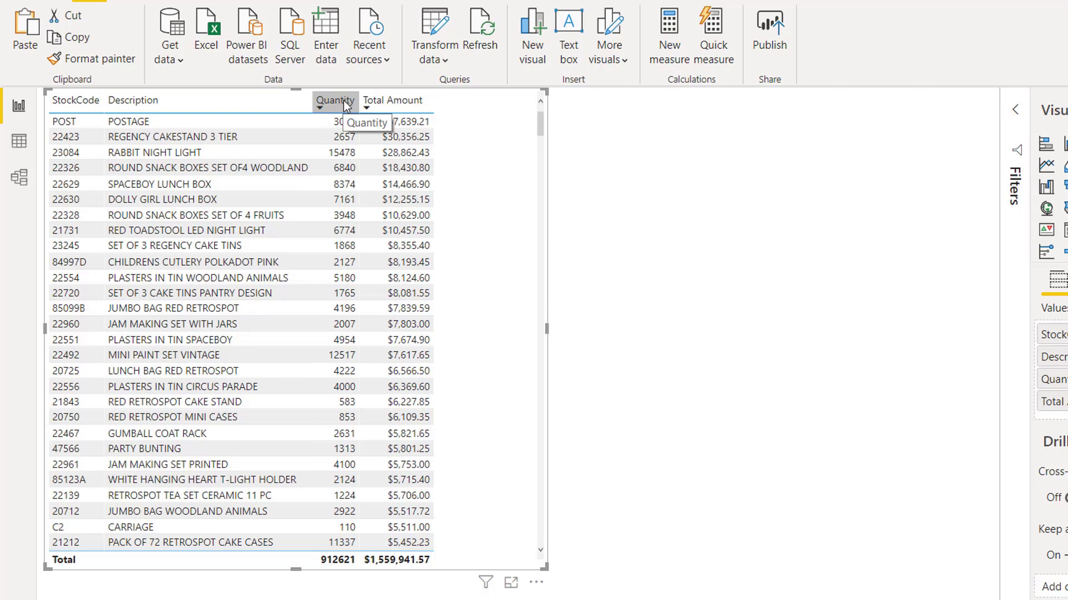
- Sort the product table by Quantity in descending and ascending order to compare the extremes, ending on descending
left_click(332, 101)
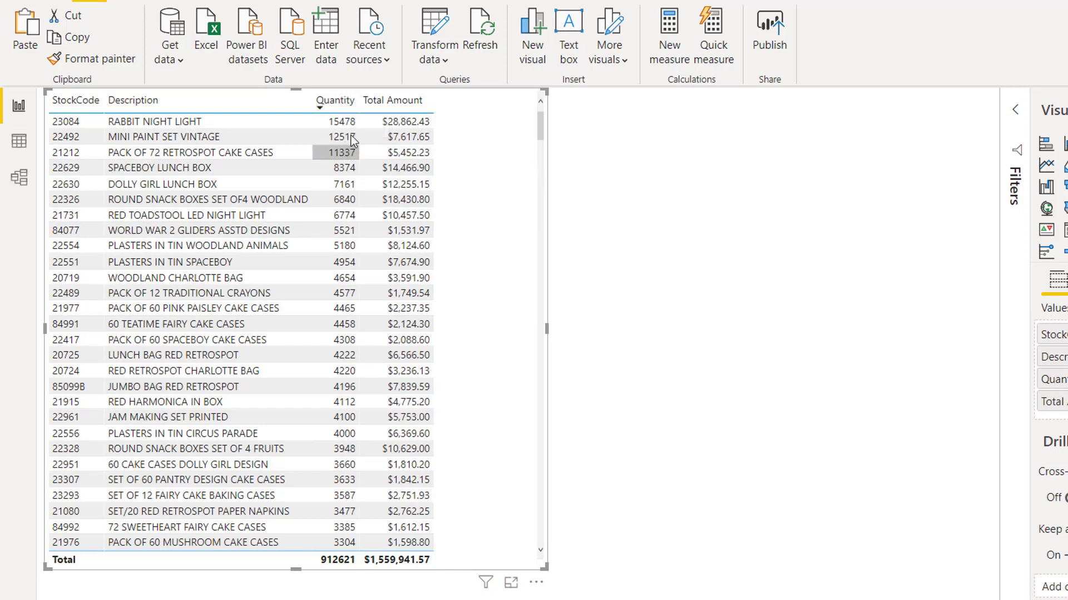
left_click(340, 105)
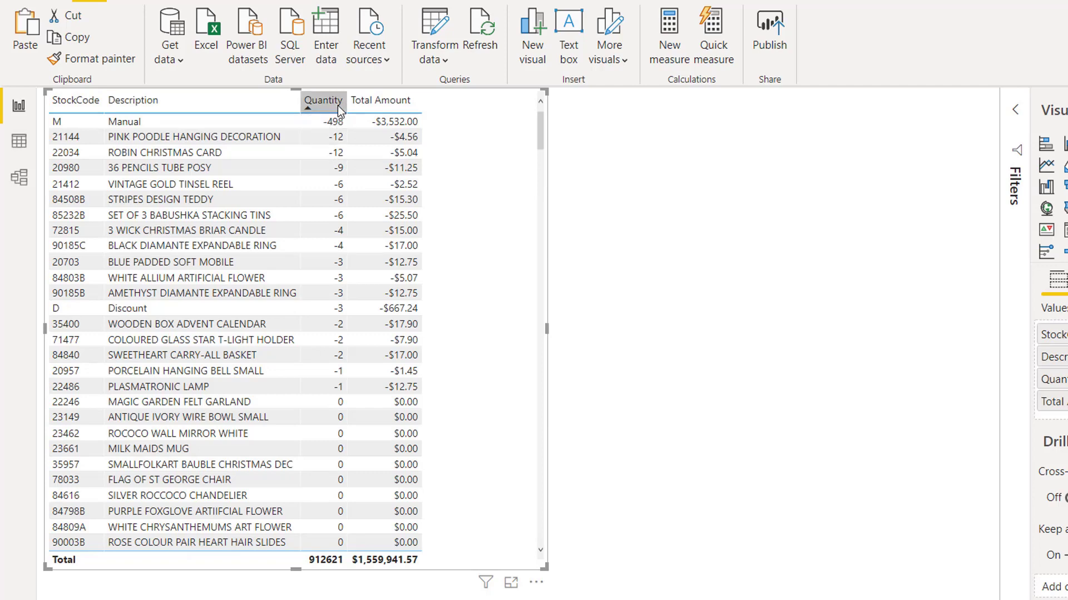
left_click(338, 105)
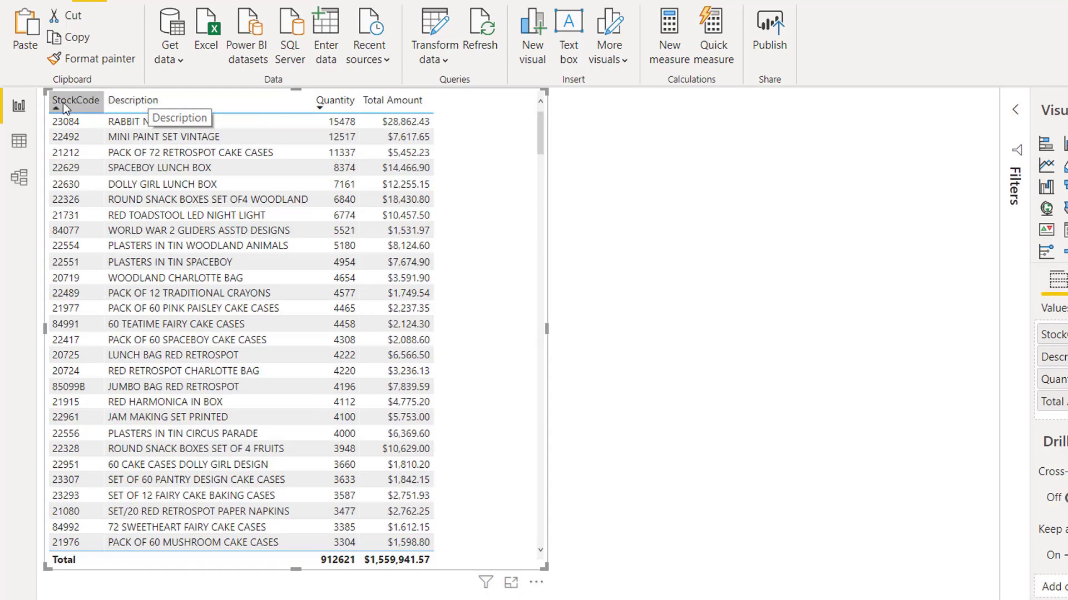
- Sort the product table alphabetically by Description and look through the product names
left_click(147, 105)
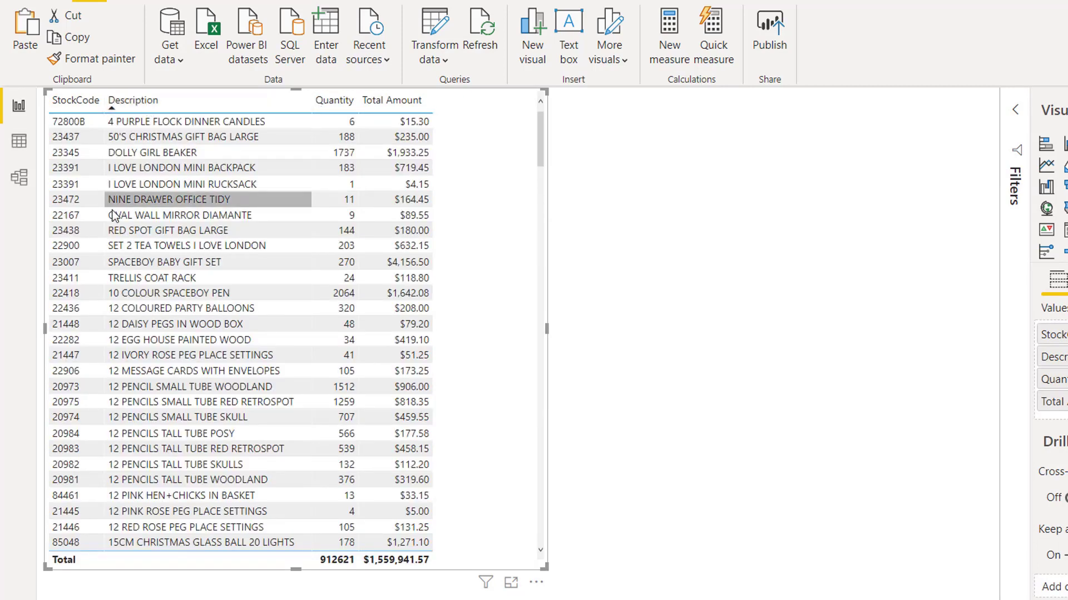
scroll(112, 197, "down", 20)
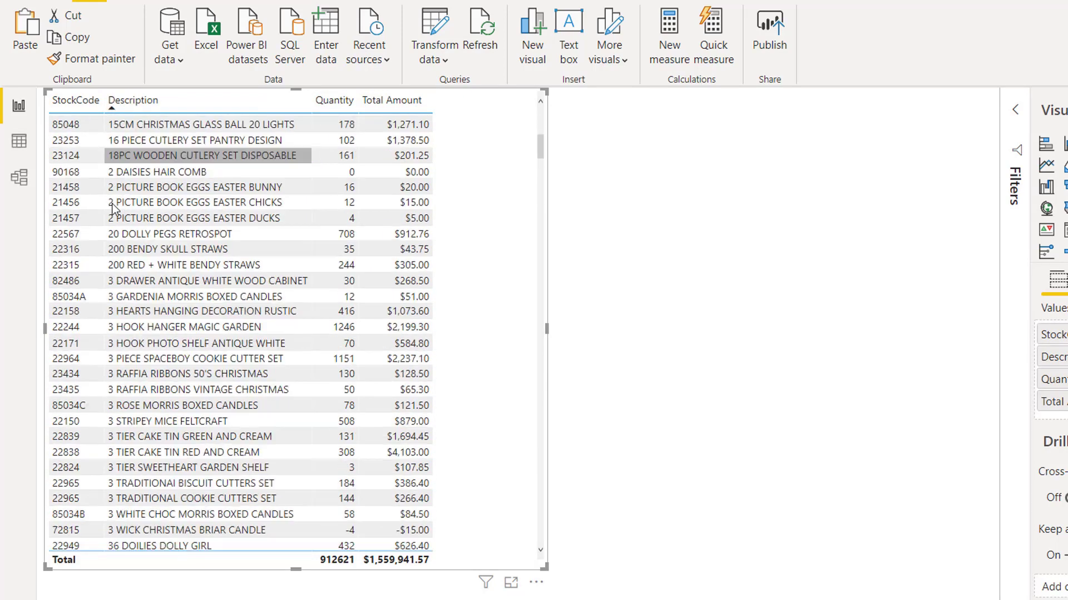
scroll(113, 207, "down", 10)
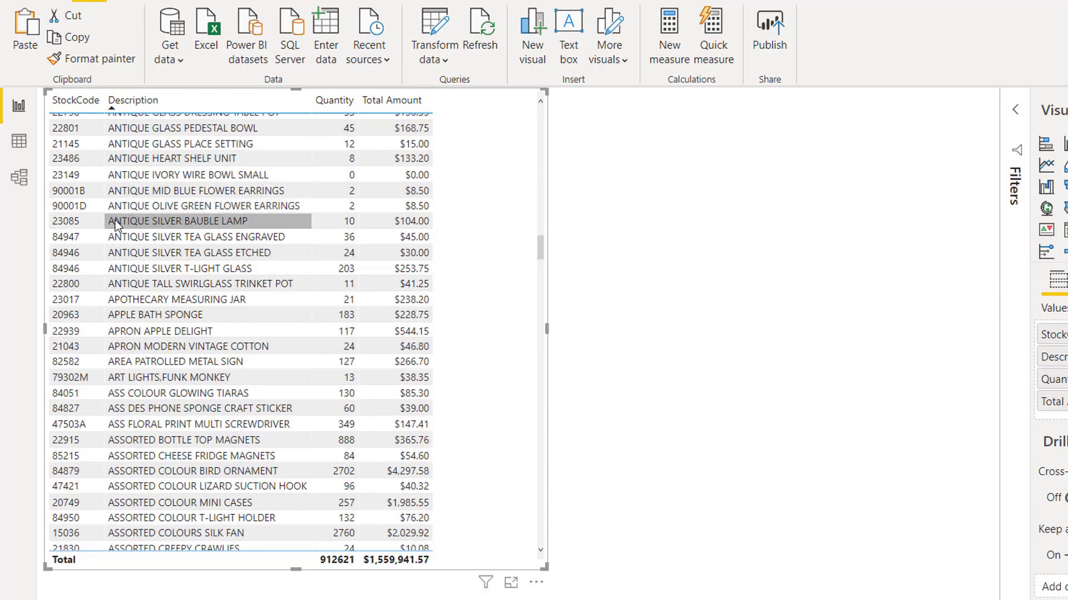
scroll(149, 278, "up", 18)
scroll(149, 284, "up", 15)
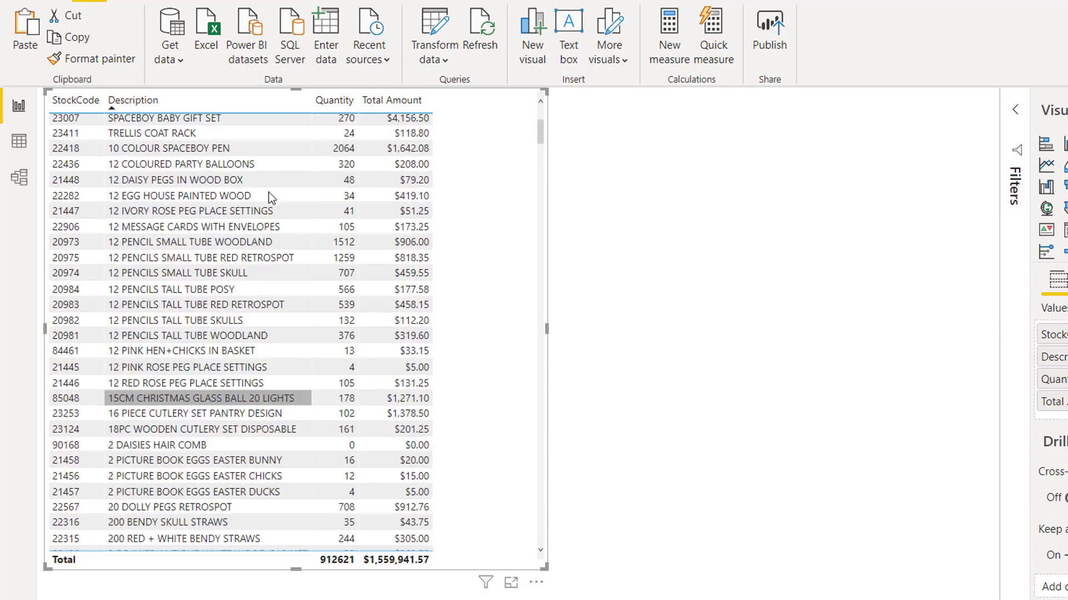
- Sort the product table by Total Amount in descending order and review the best-selling products
left_click(408, 101)
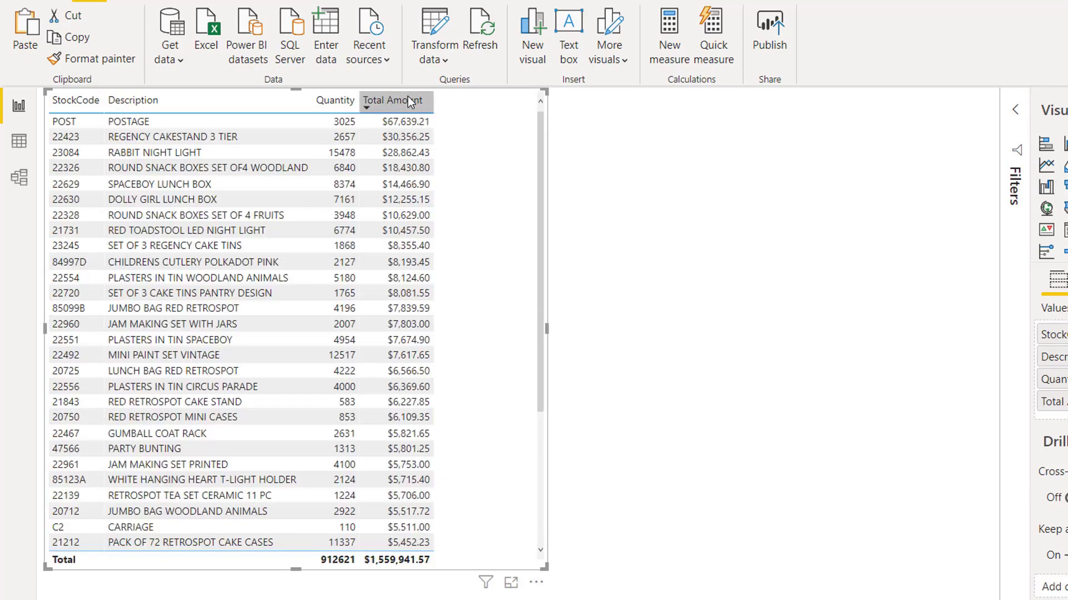
scroll(429, 223, "down", 2)
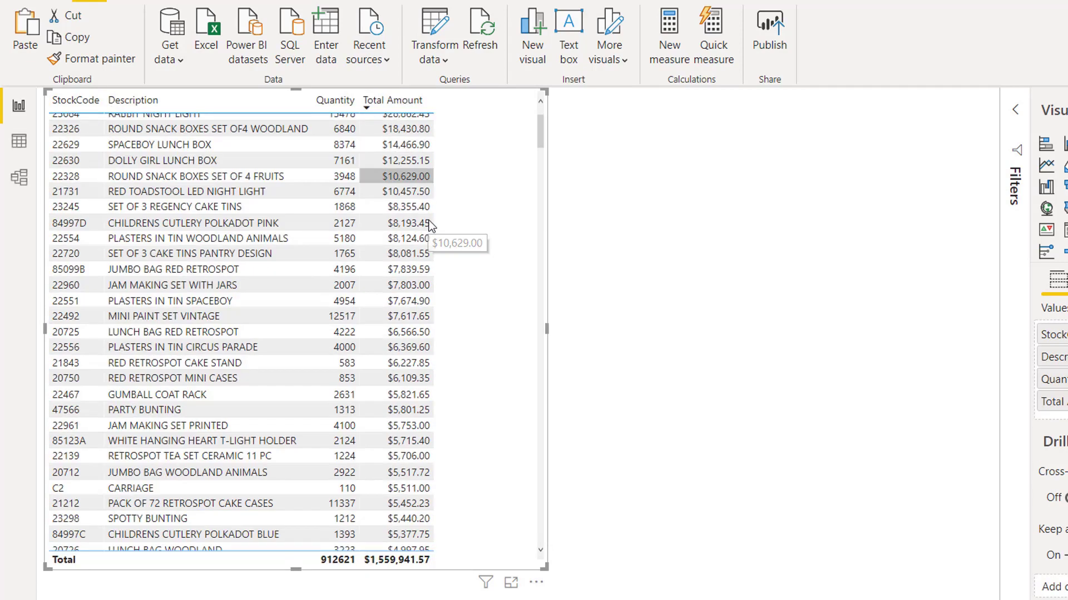
scroll(429, 220, "up", 2)
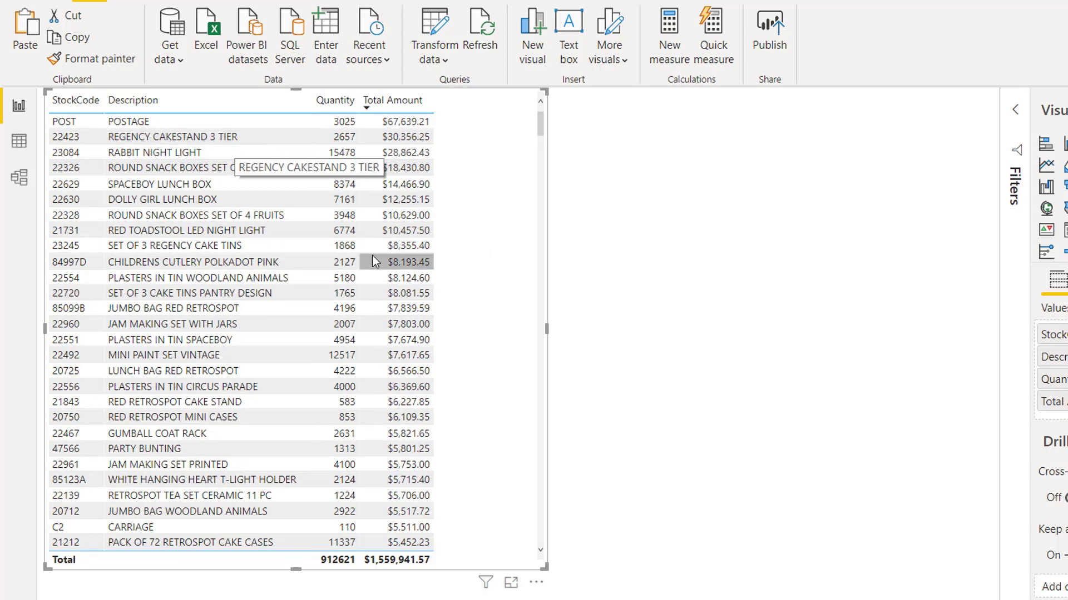
- Examine the StockCode values in the product table for differences in code format and length
scroll(371, 255, "down", 3)
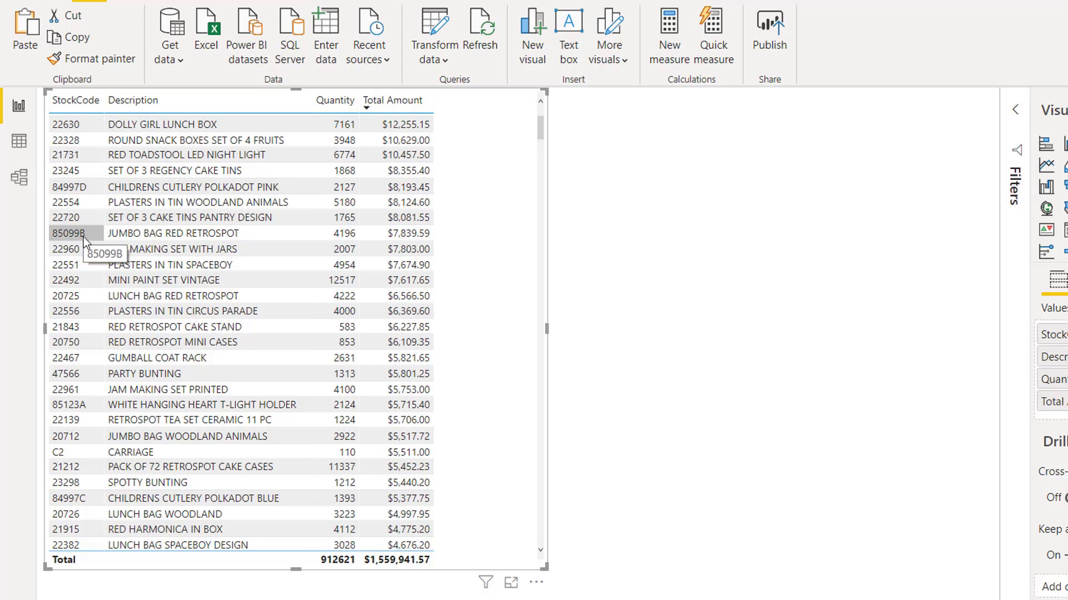
scroll(85, 213, "down", 5)
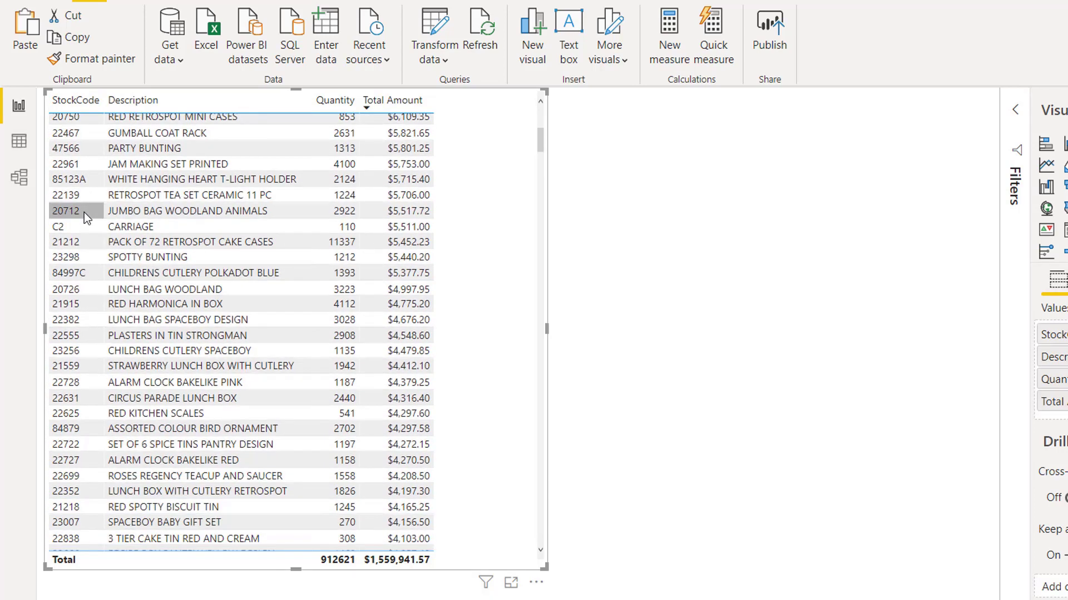
scroll(84, 213, "down", 5)
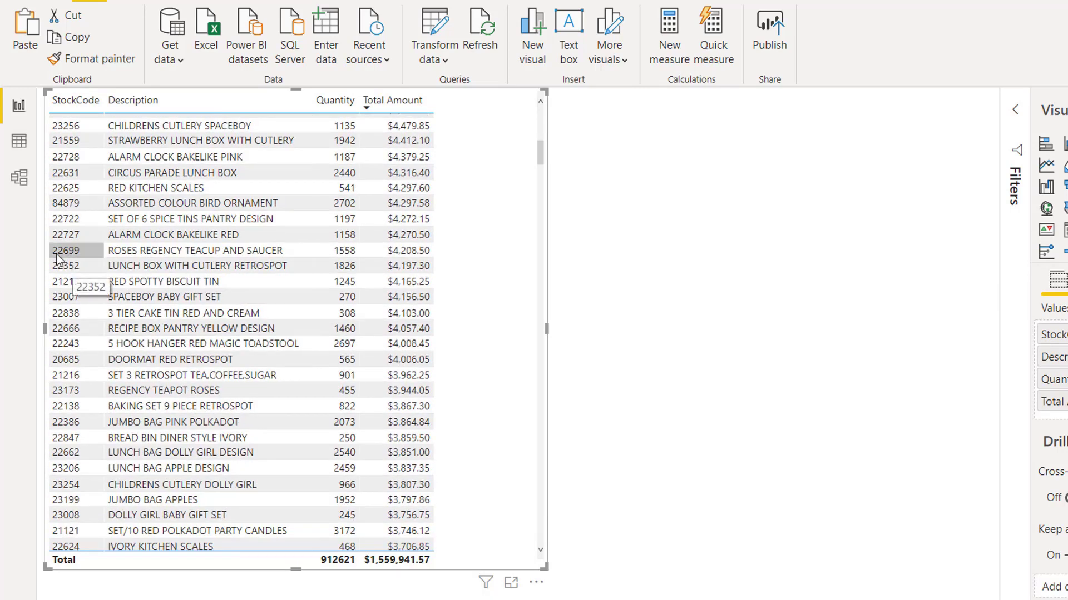
scroll(79, 250, "up", 4)
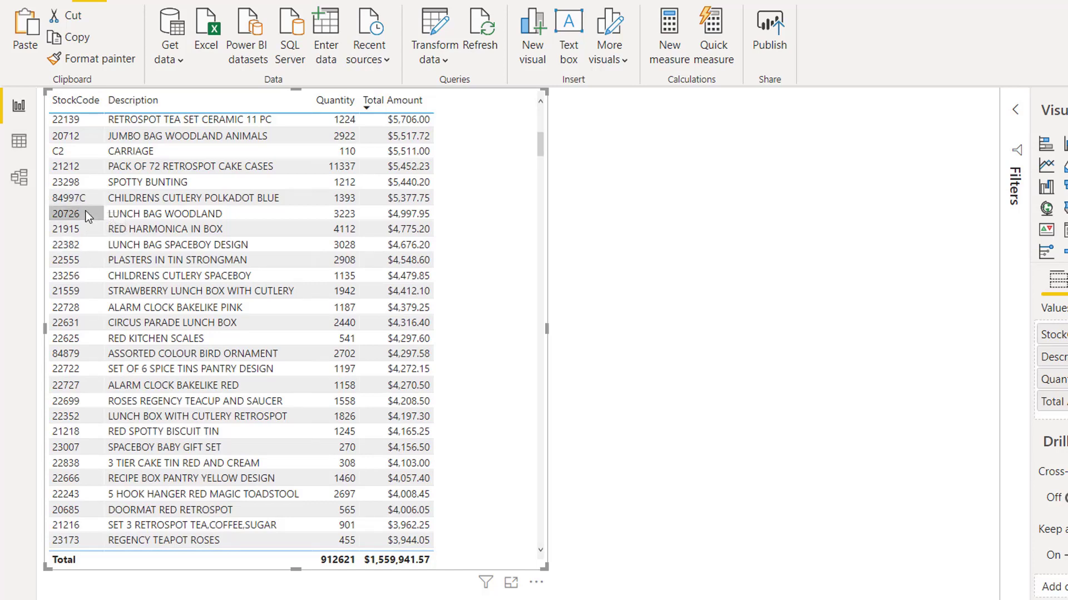
scroll(84, 200, "down", 15)
scroll(86, 211, "up", 2)
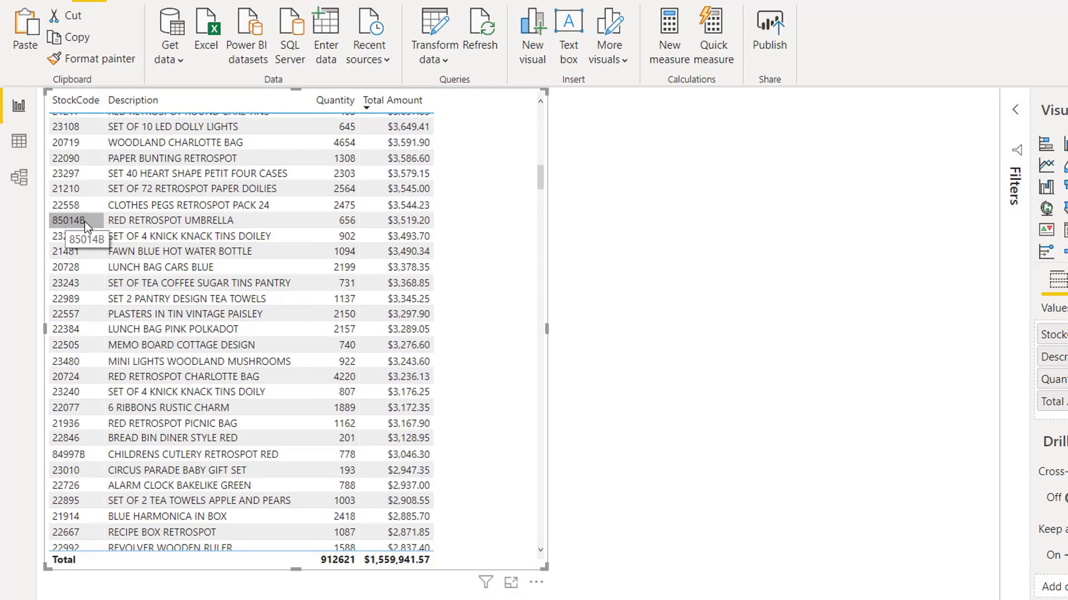
scroll(85, 278, "down", 3)
scroll(86, 317, "up", 4)
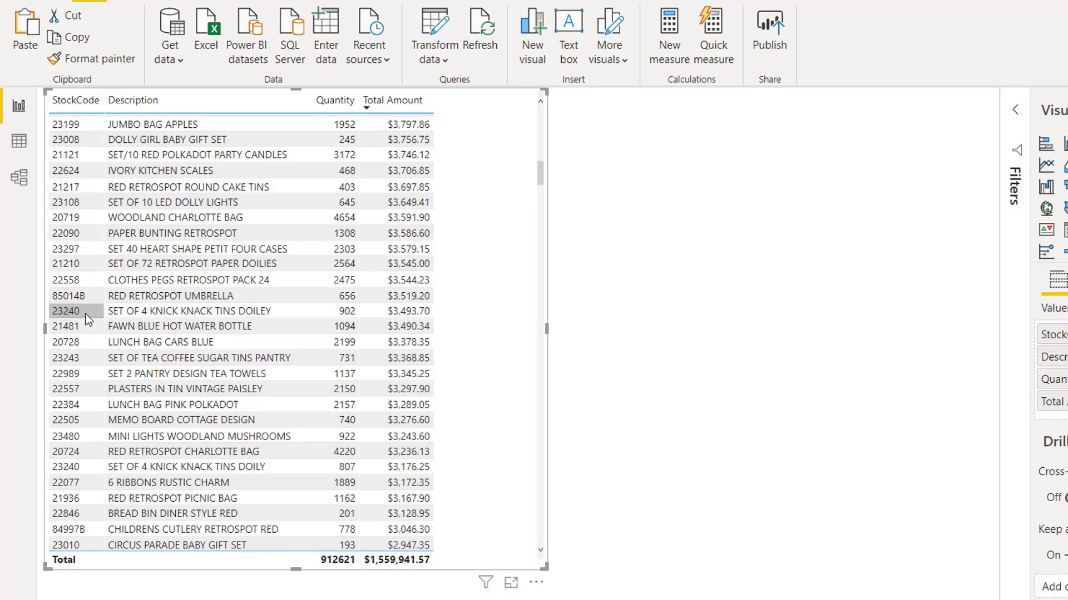
scroll(86, 318, "up", 8)
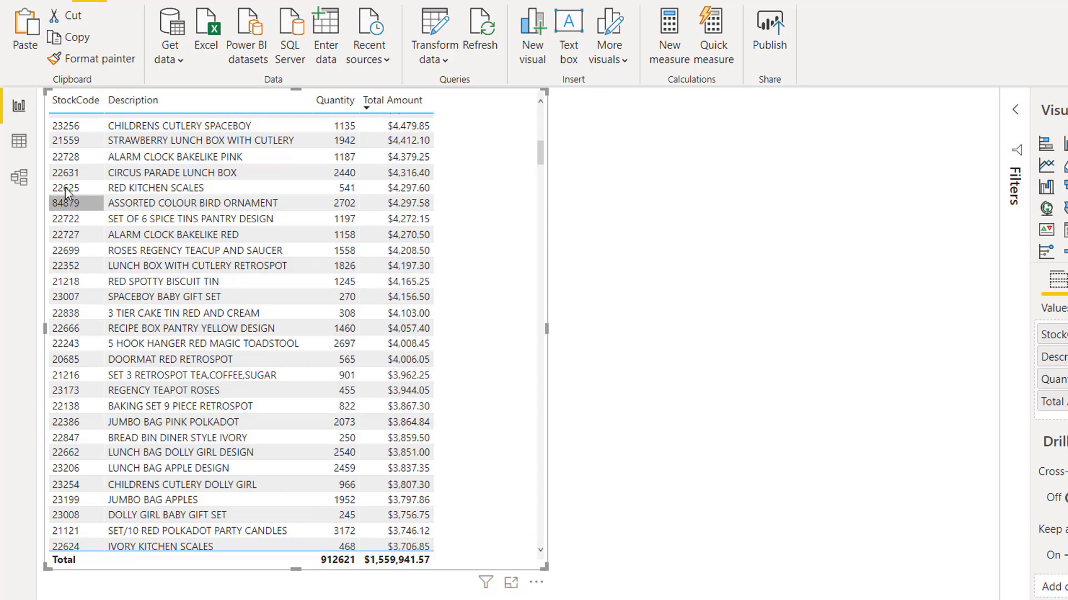
- Add a calculated column to the Invoice data table and begin its formula as Stock Category = IF(
left_click(20, 142)
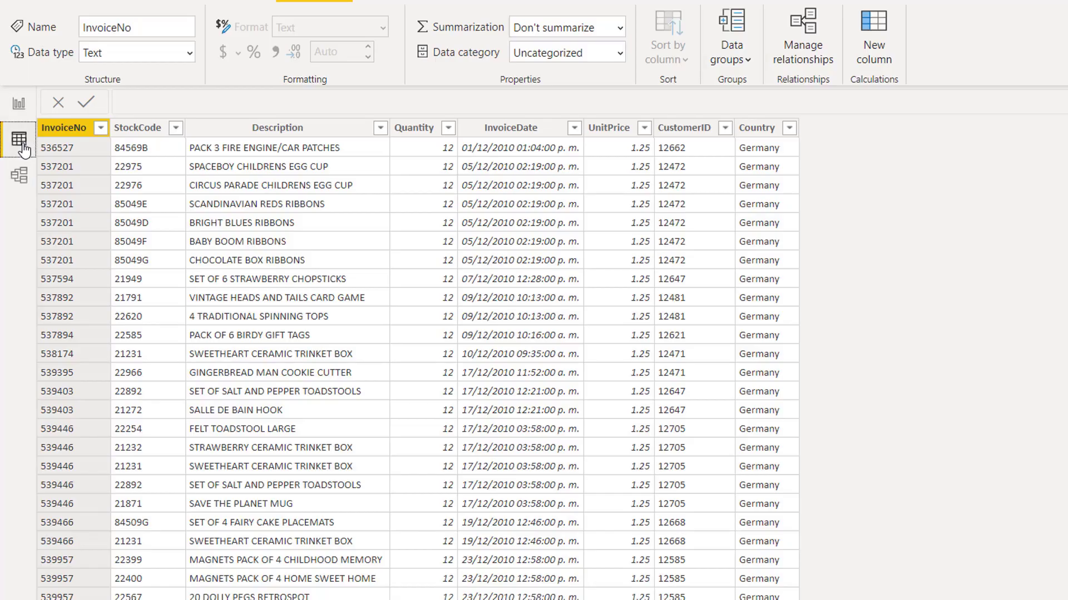
right_click(758, 134)
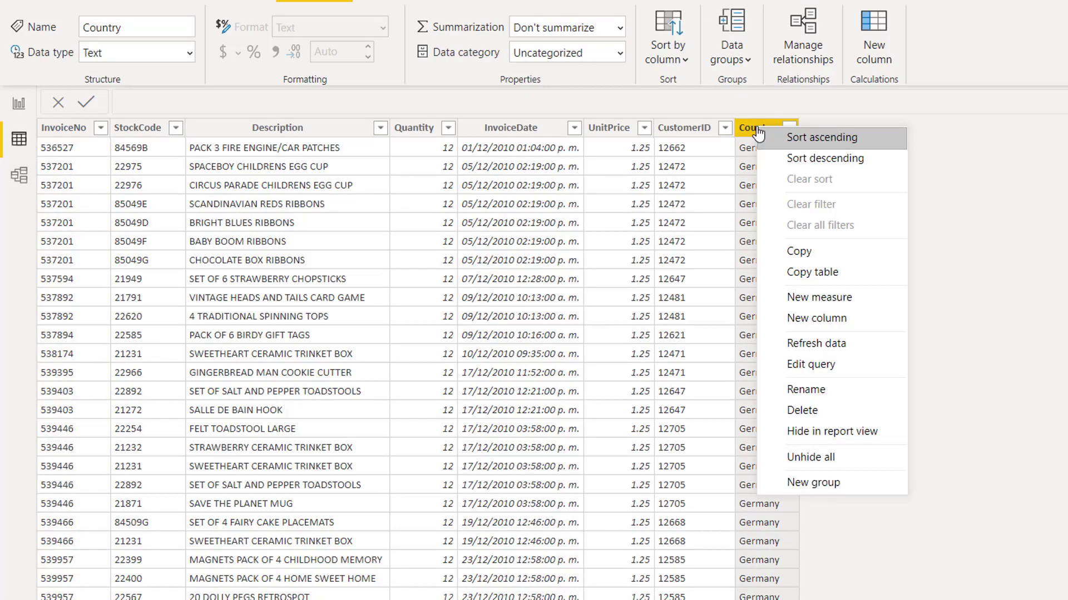
left_click(804, 318)
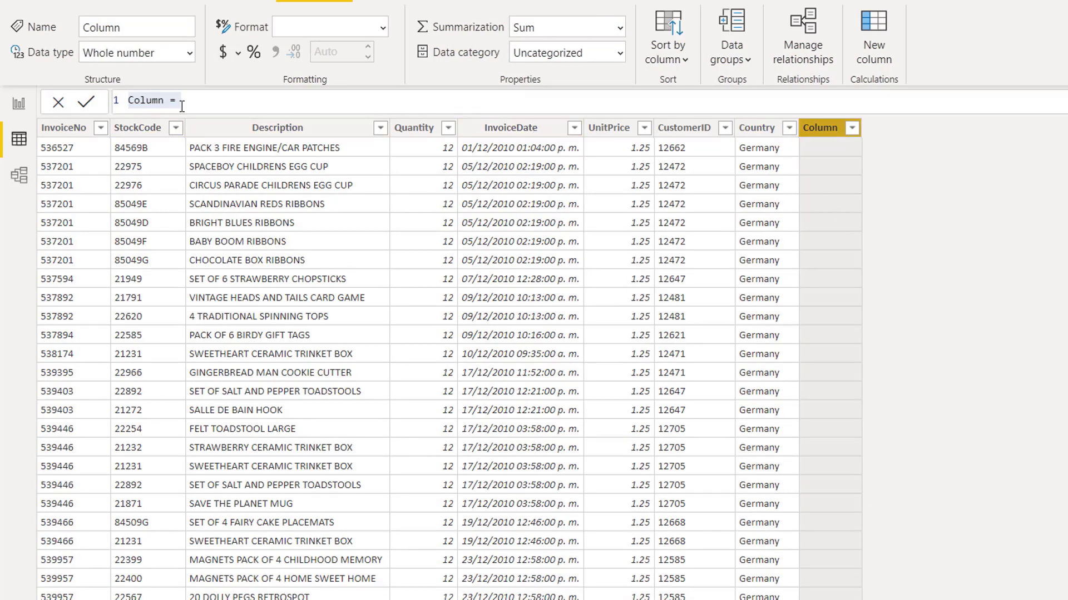
left_click_drag(182, 106, 123, 105)
type("S")
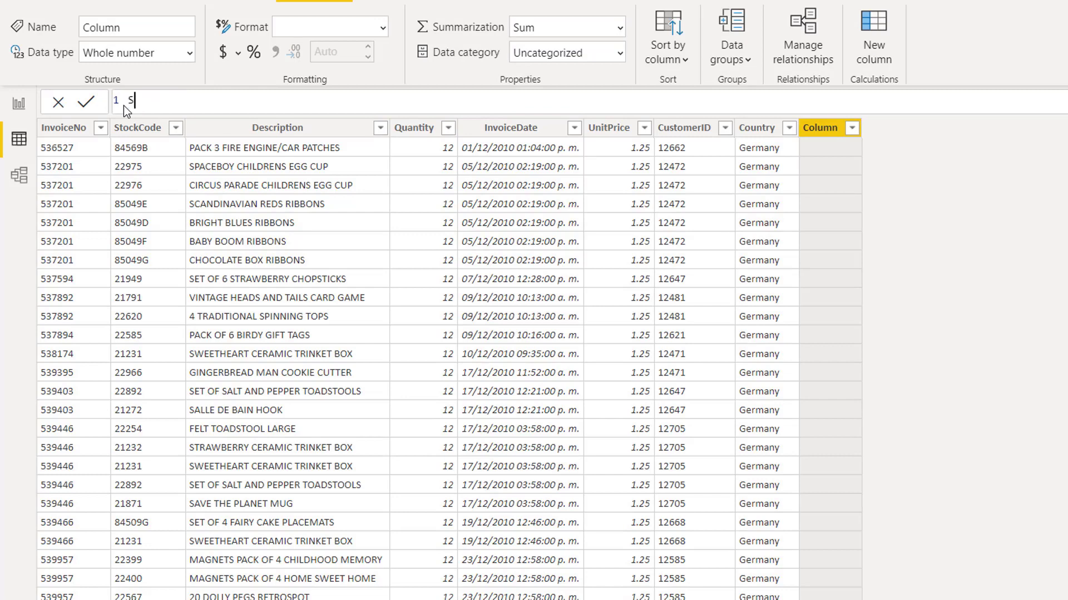
type("tock Category ?")
key("BackSpace")
type("= IF")
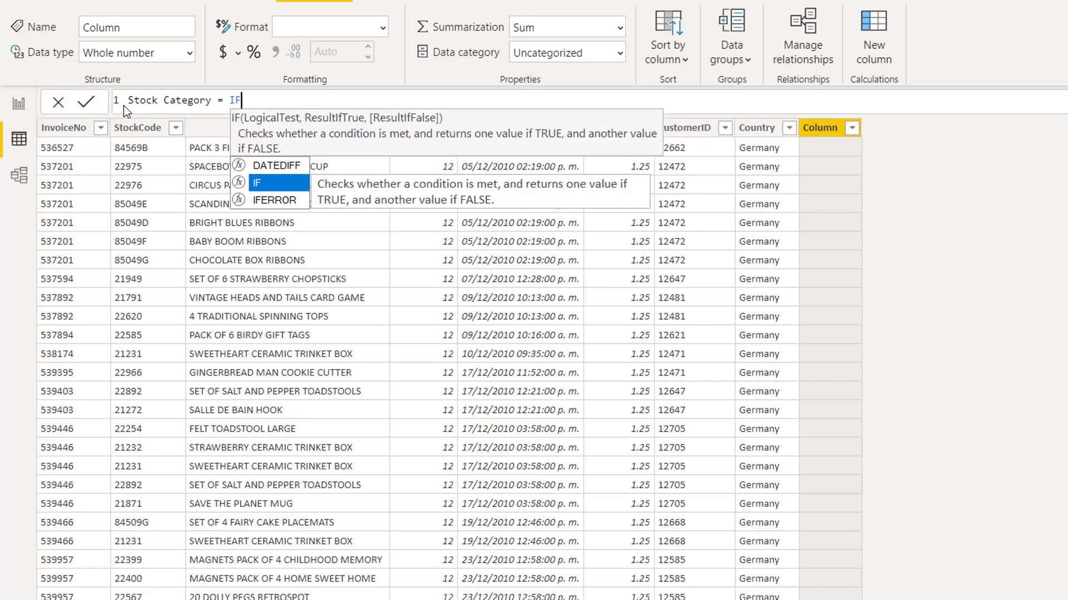
key("BackSpace")
type("(")
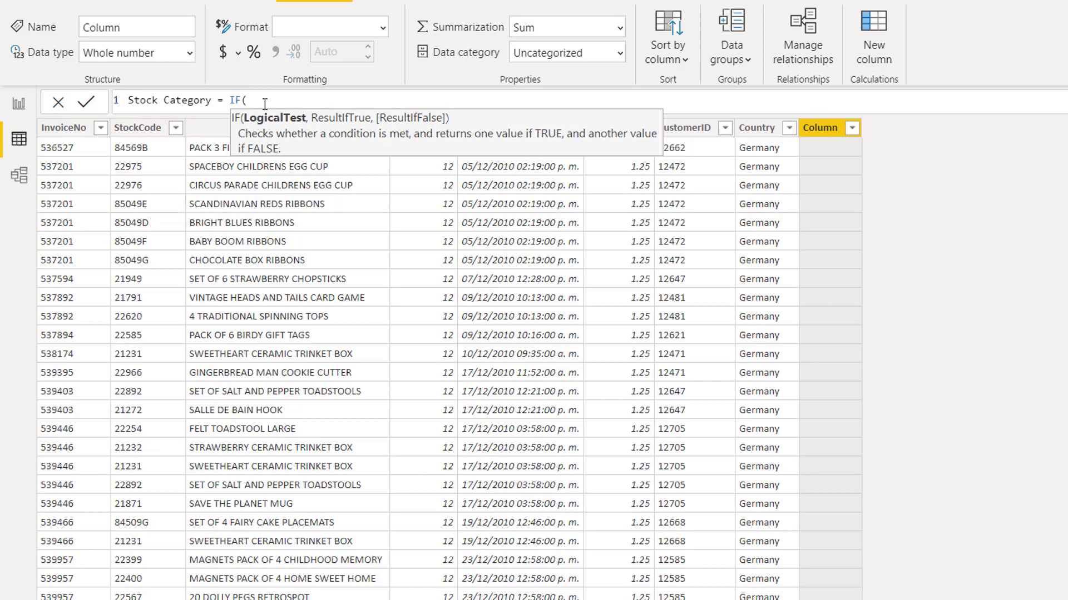
- Replace the IF function in the Stock Category formula with LEN(
left_click_drag(251, 100, 230, 100)
type("LE")
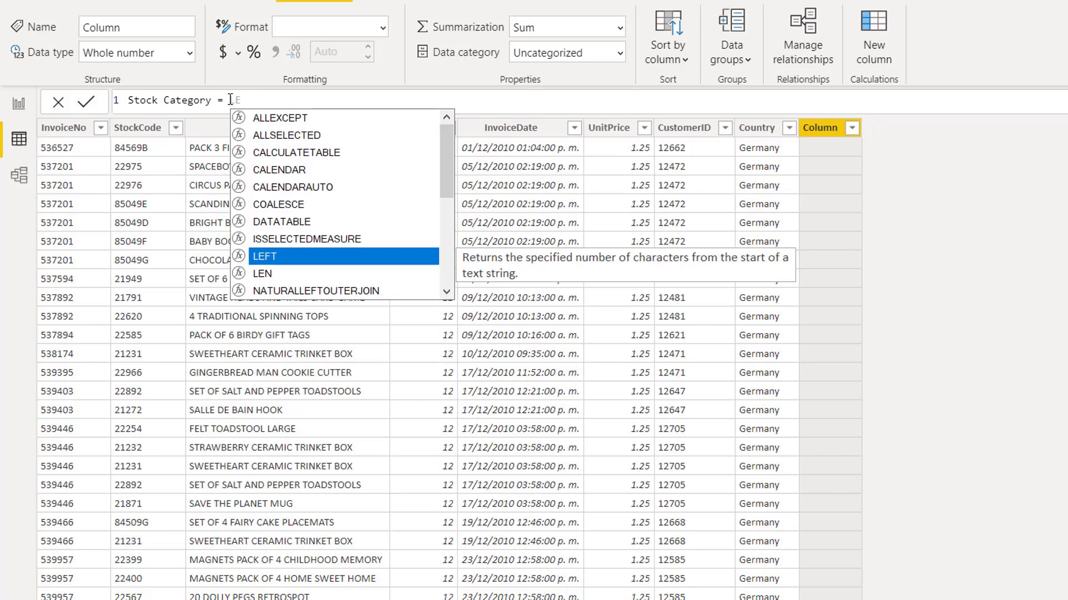
type("N")
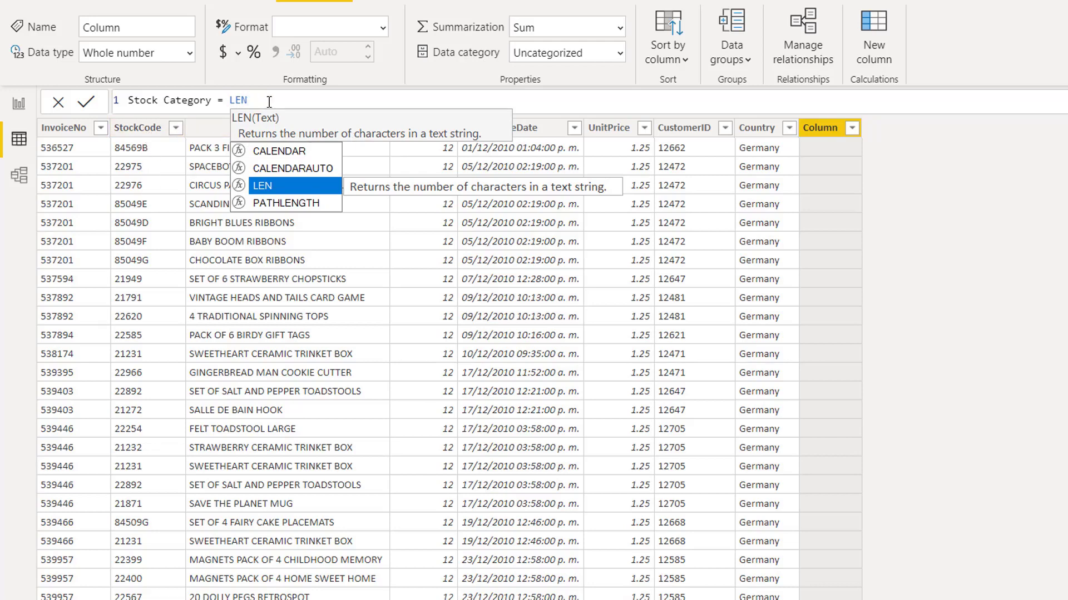
type("(")
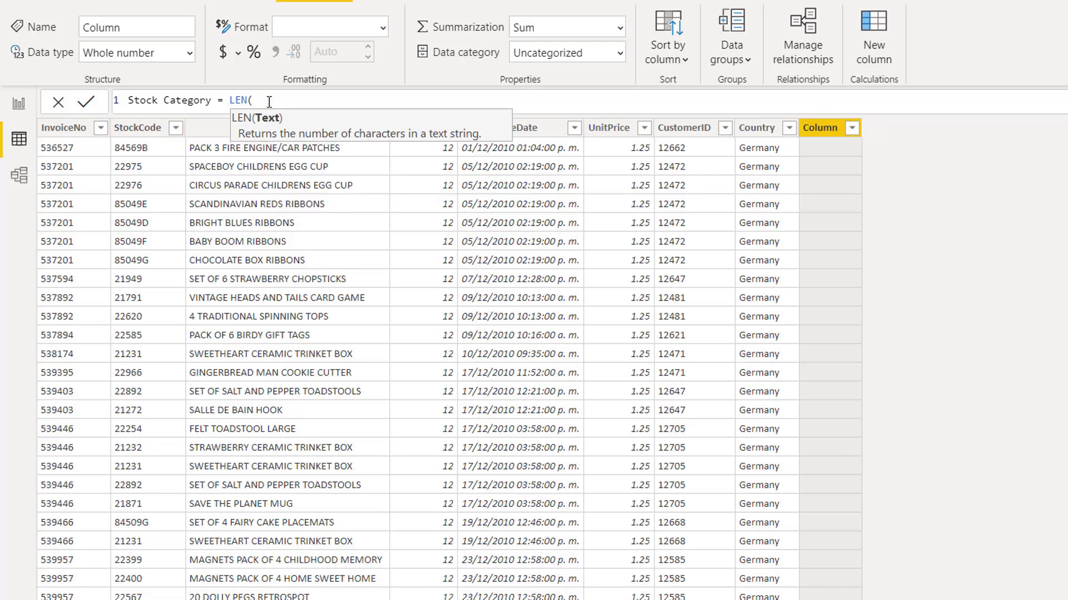
- Complete and commit the Stock Category column formula as LEN('Invoice data'[StockCode])
type("STOCKCODE")
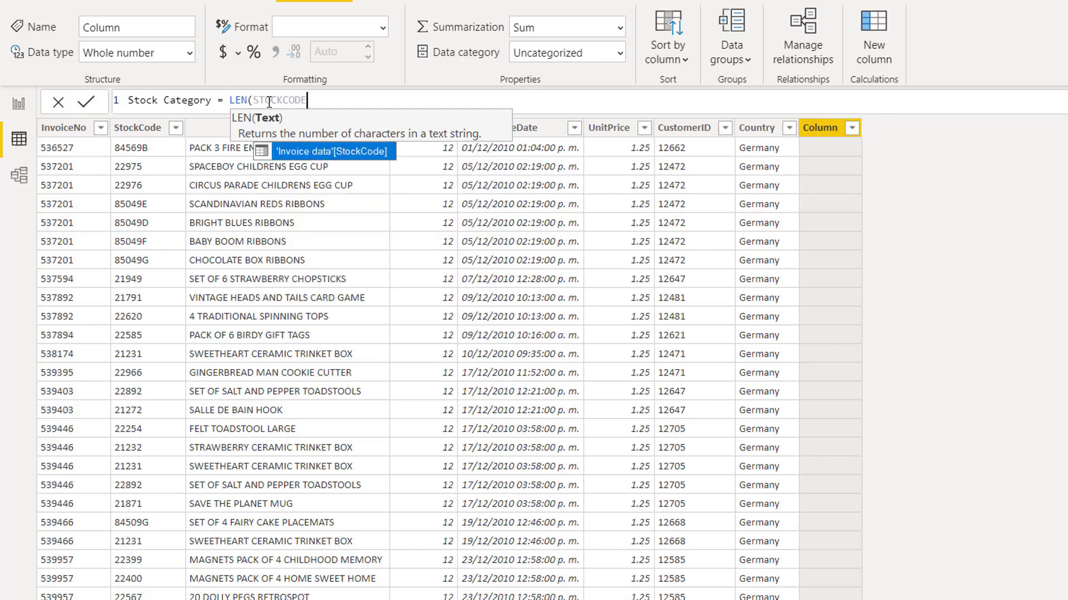
key("Tab")
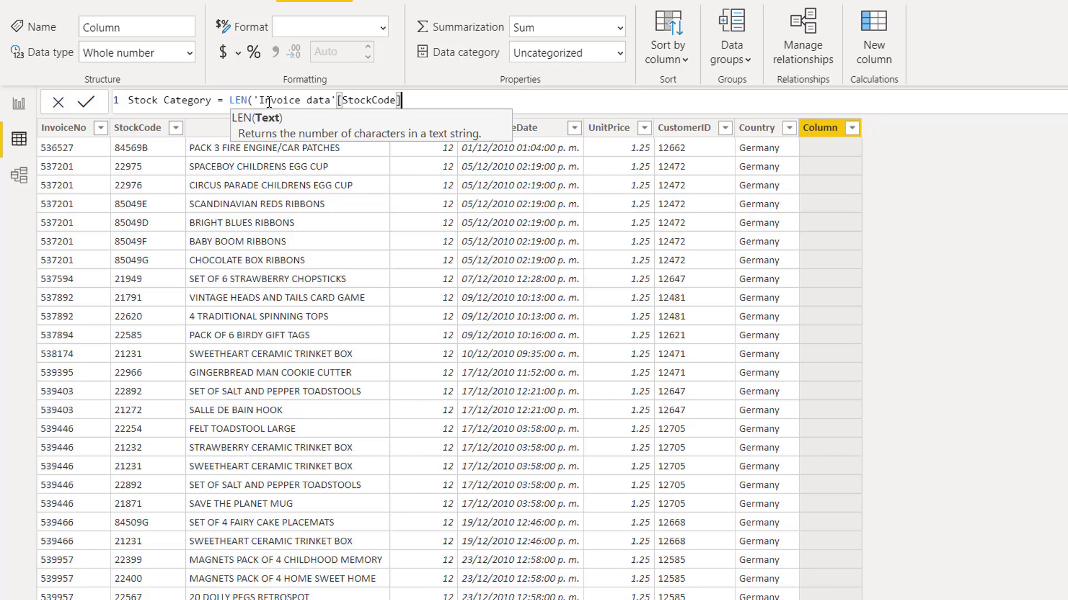
type(")")
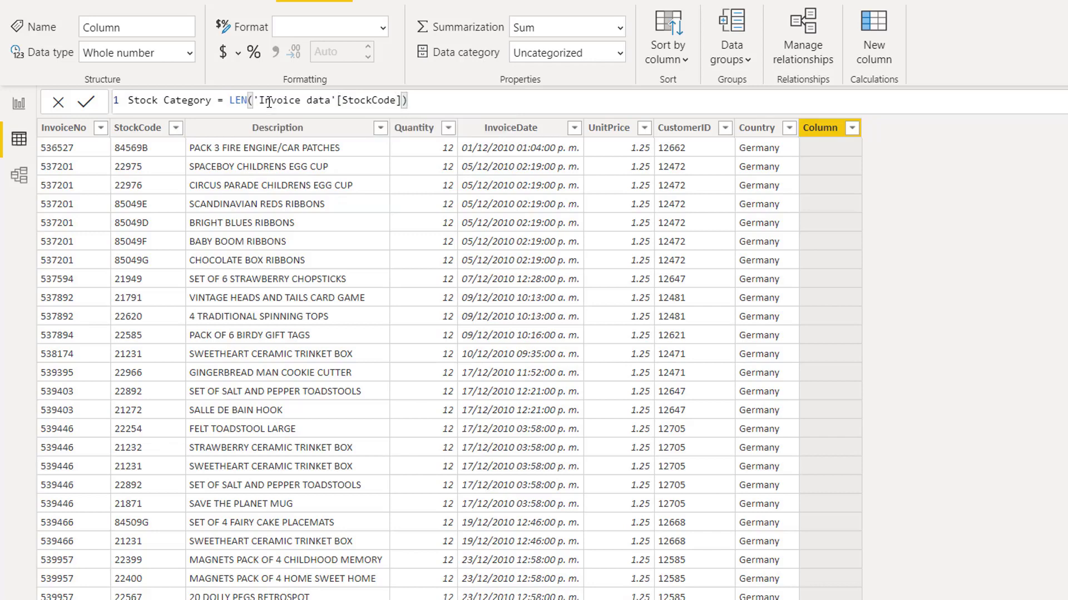
key("Return")
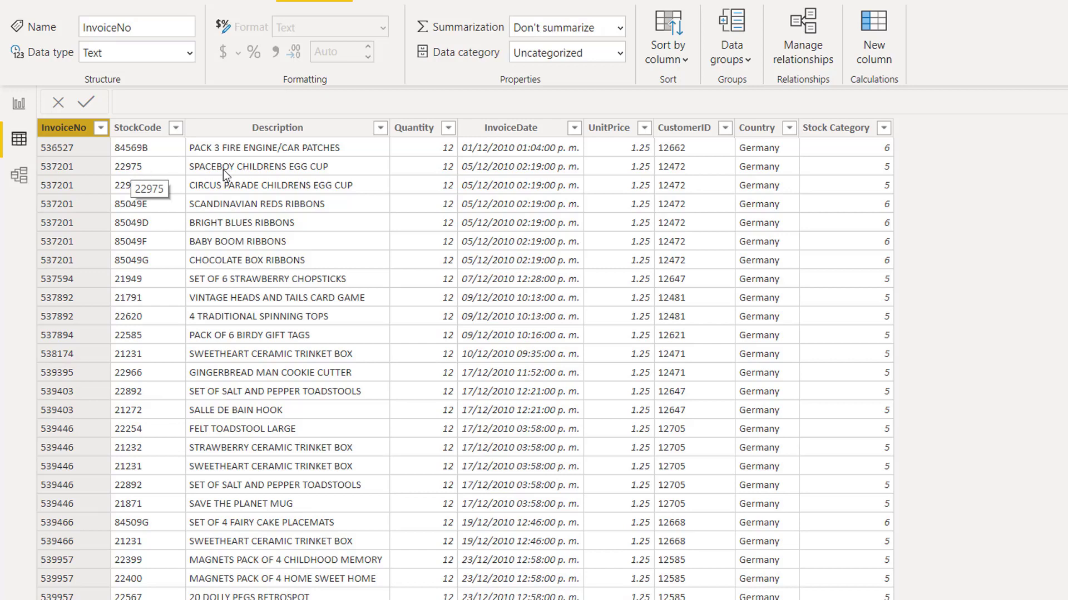
- Wrap the Stock Category column's LEN expression in an IF function that tests whether the length equals 5
left_click(838, 131)
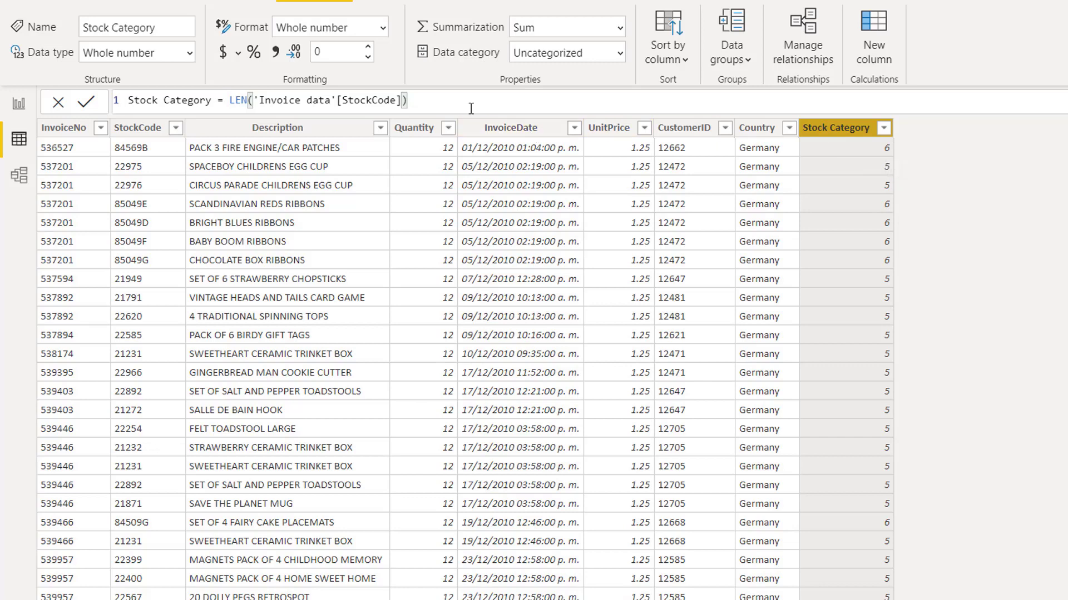
left_click(230, 100)
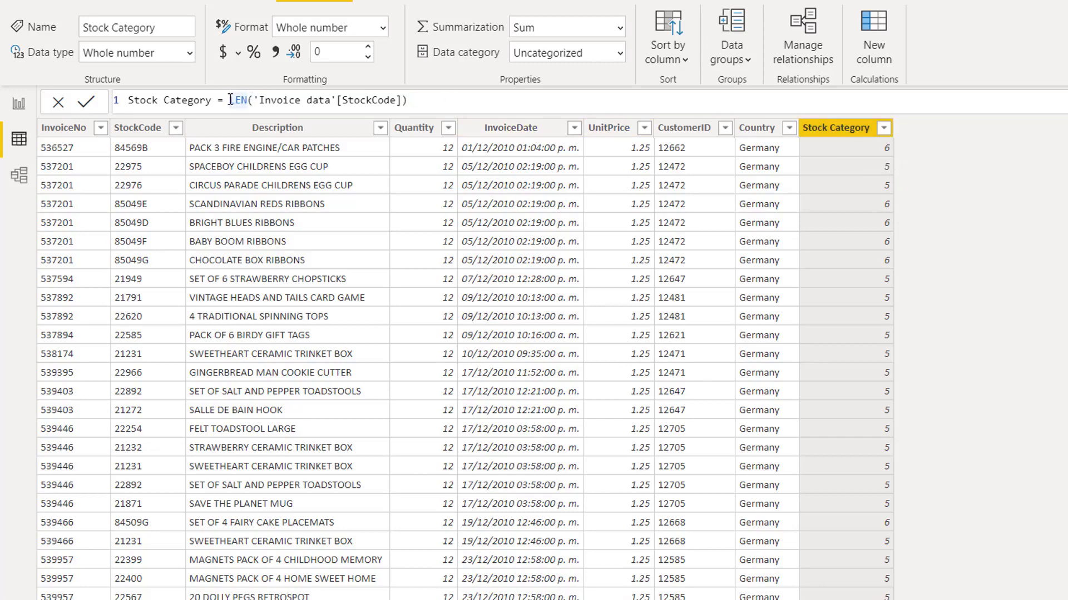
type("IF(")
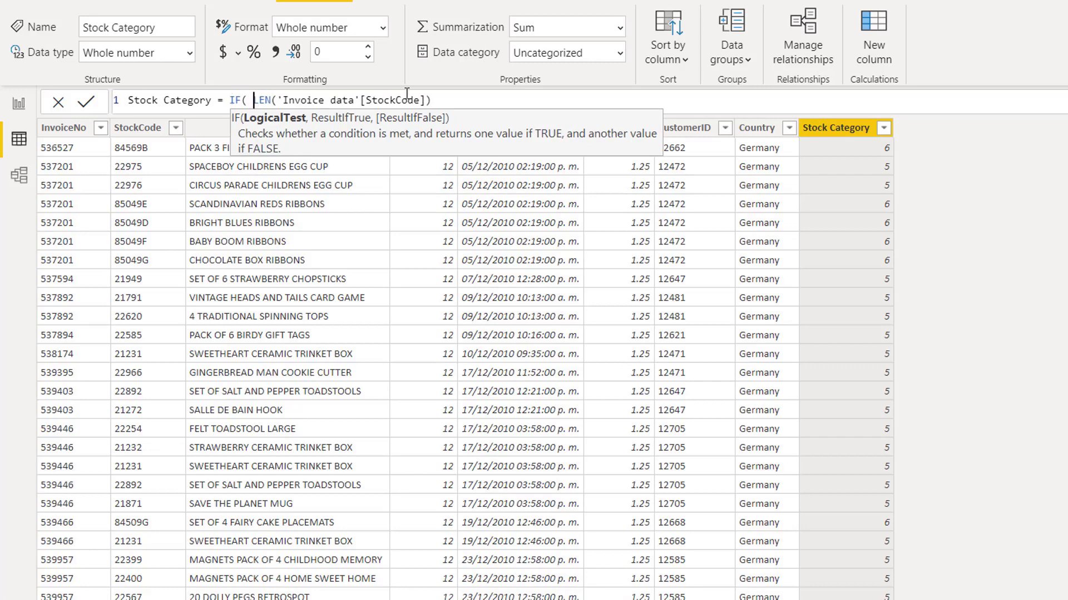
left_click(456, 100)
type("= 5 ,")
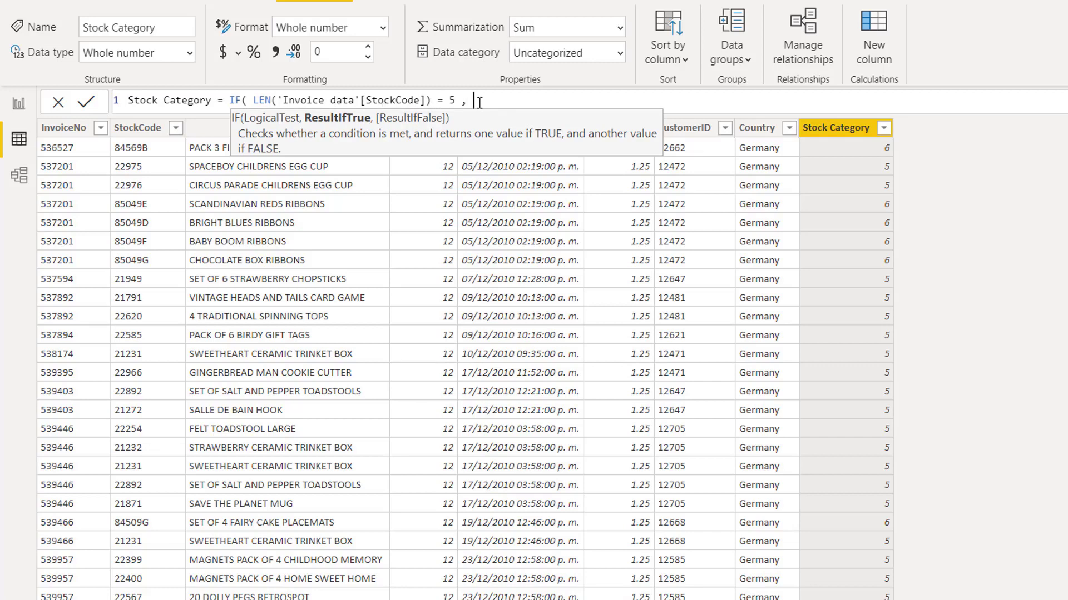
- Set the IF results to "National Product" when true and "Imported" when false, and commit the formula
type("National Product")
left_click(472, 100)
type("\"")
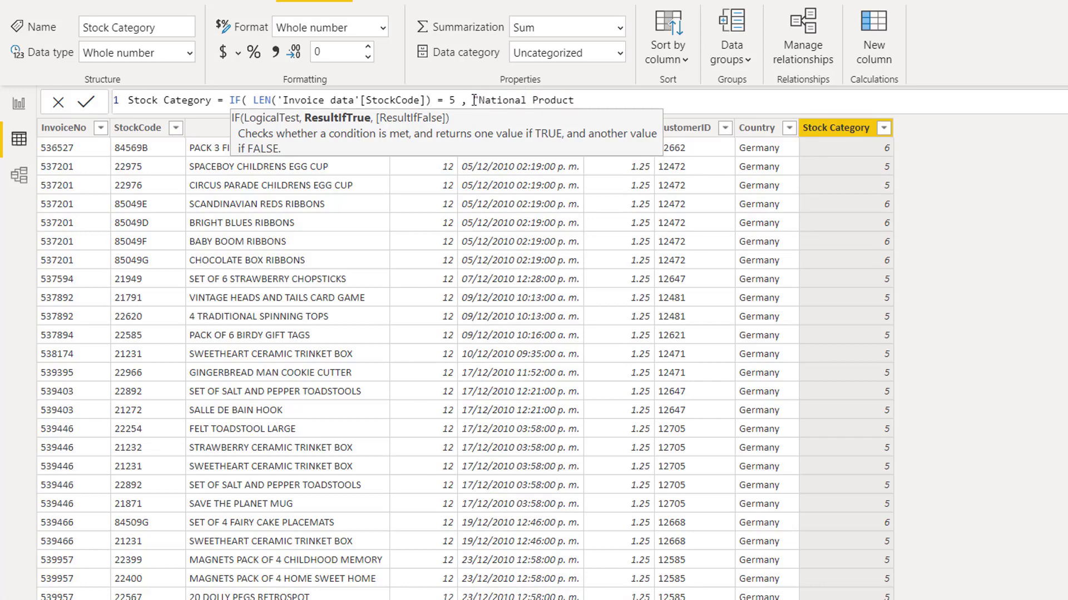
left_click(587, 94)
type("\" ,")
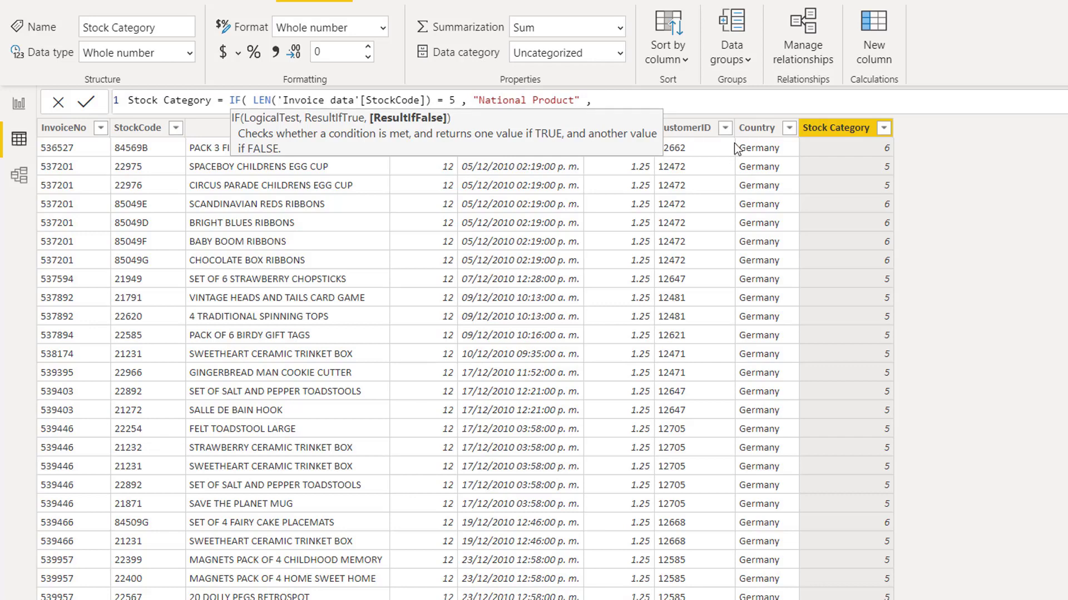
type("\"Imported\" )")
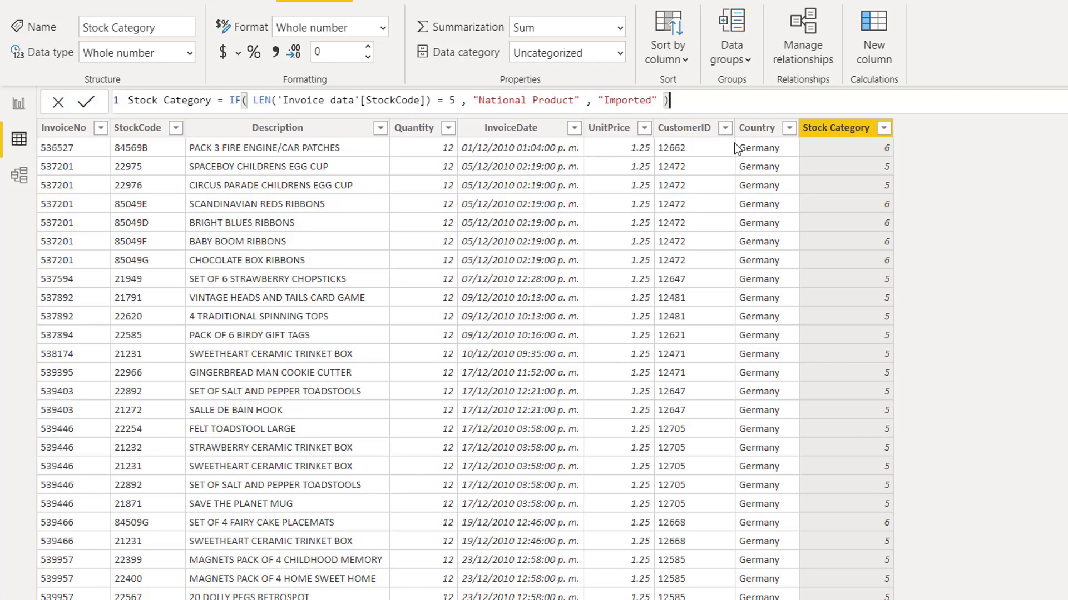
key("Return")
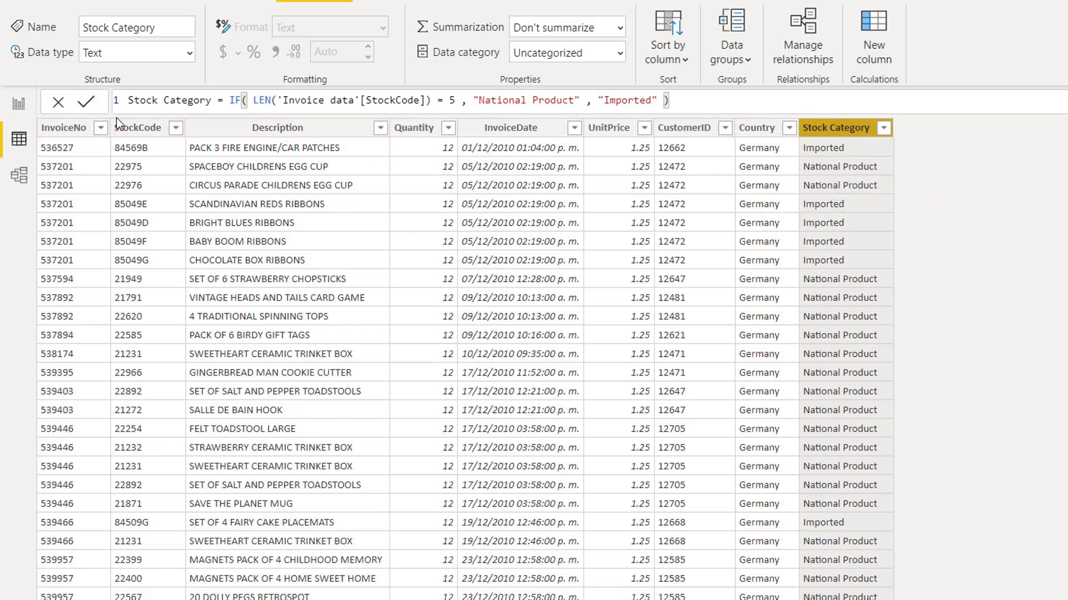
- In the report, try Stock Category as an extra column in the Page 2 table, review its rows, and remove it again
left_click(28, 105)
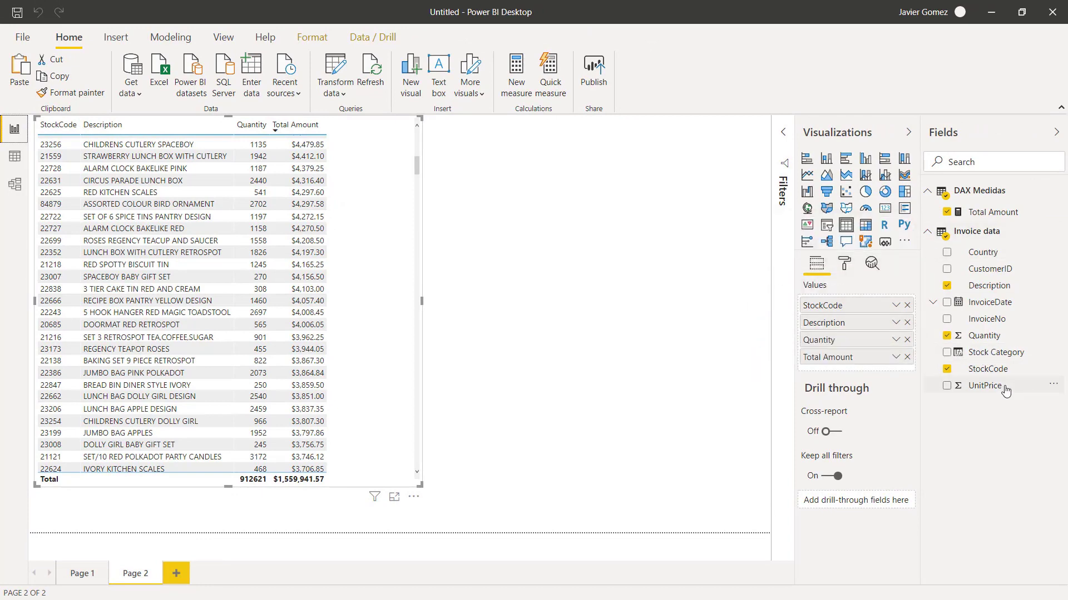
left_click_drag(1008, 354, 873, 371)
scroll(367, 230, "down", 10)
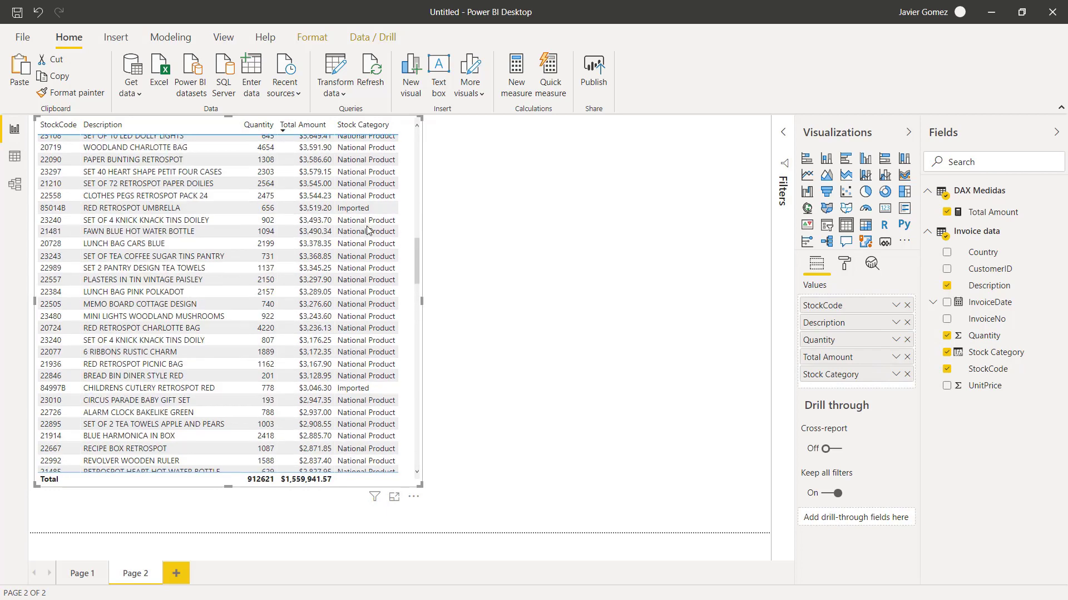
scroll(367, 231, "down", 2)
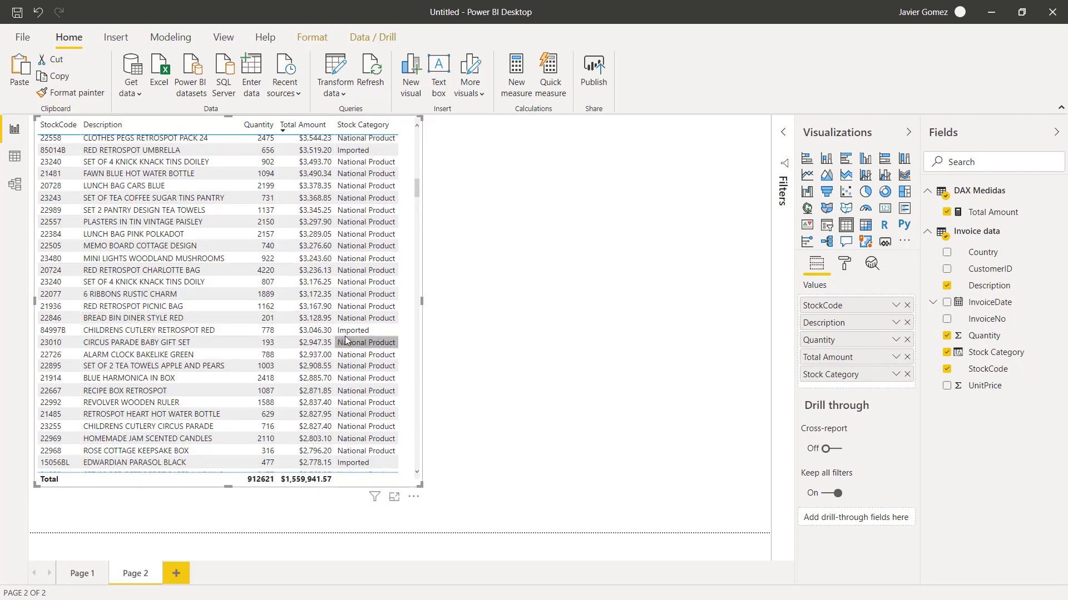
scroll(346, 341, "down", 4)
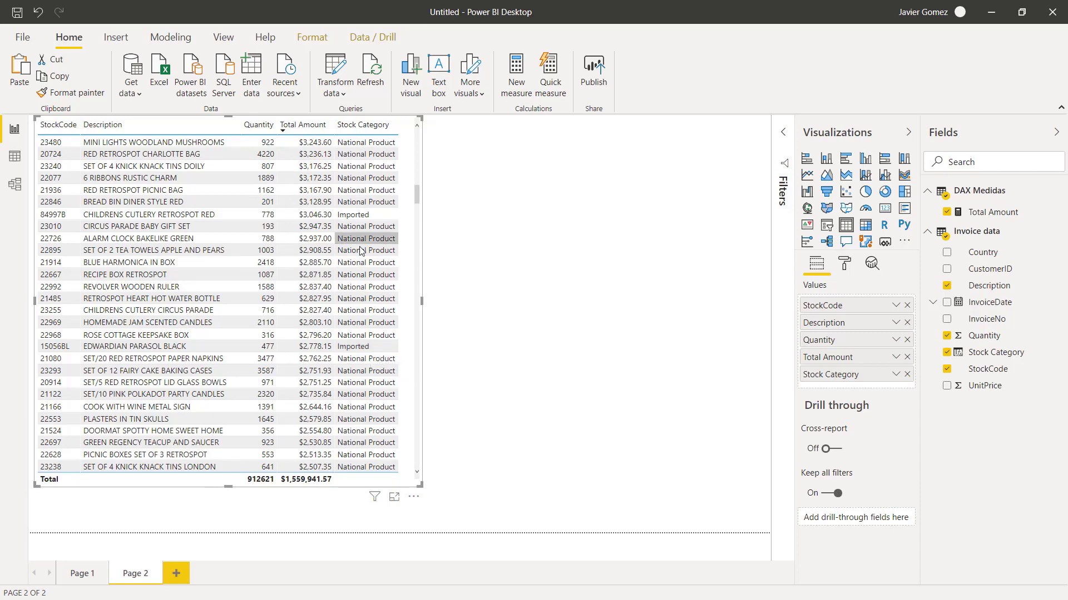
left_click(907, 375)
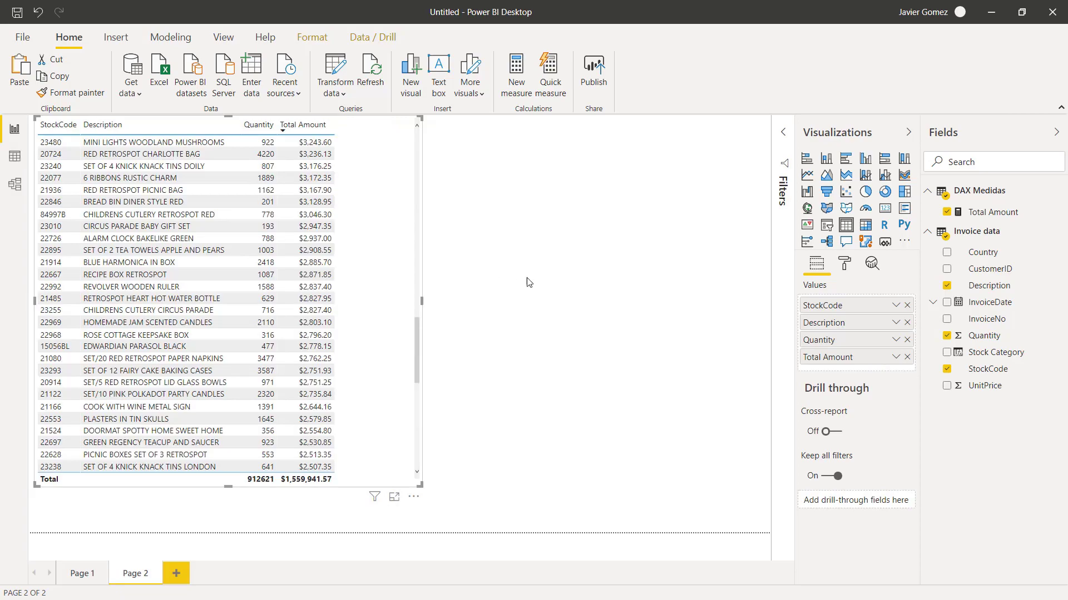
- Add a Stock Category slicer beside the table and shrink its height to fit the two options
left_click(494, 296)
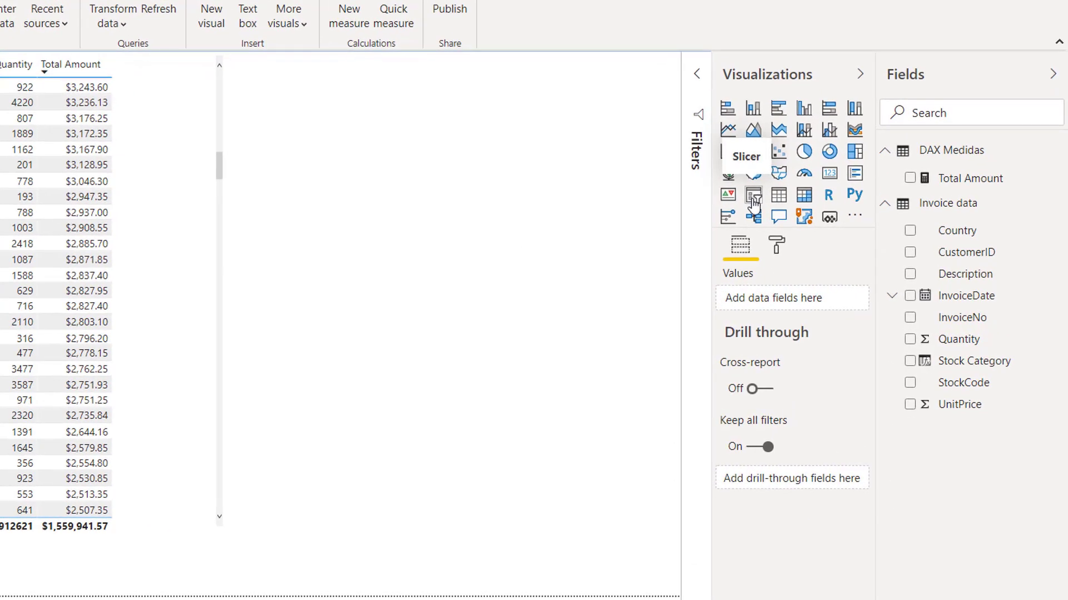
left_click(754, 198)
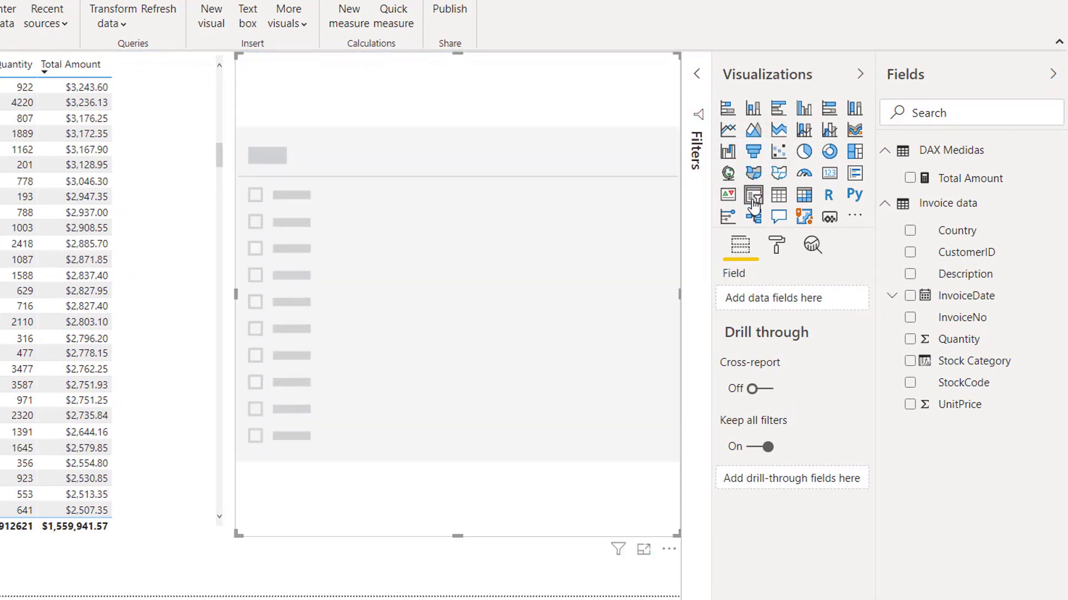
left_click_drag(934, 371, 809, 307)
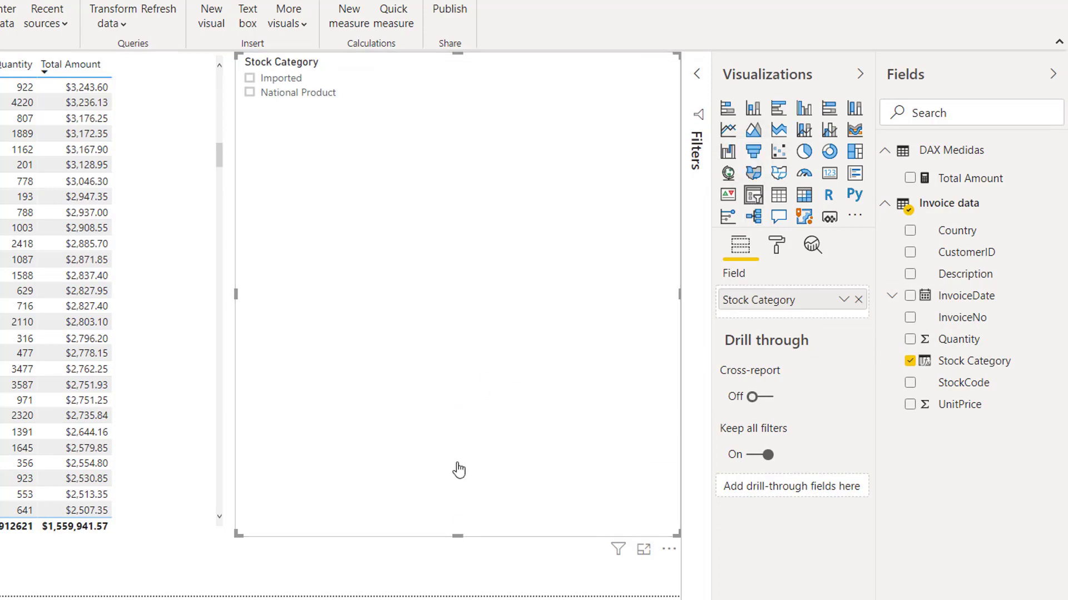
left_click_drag(459, 470, 428, 124)
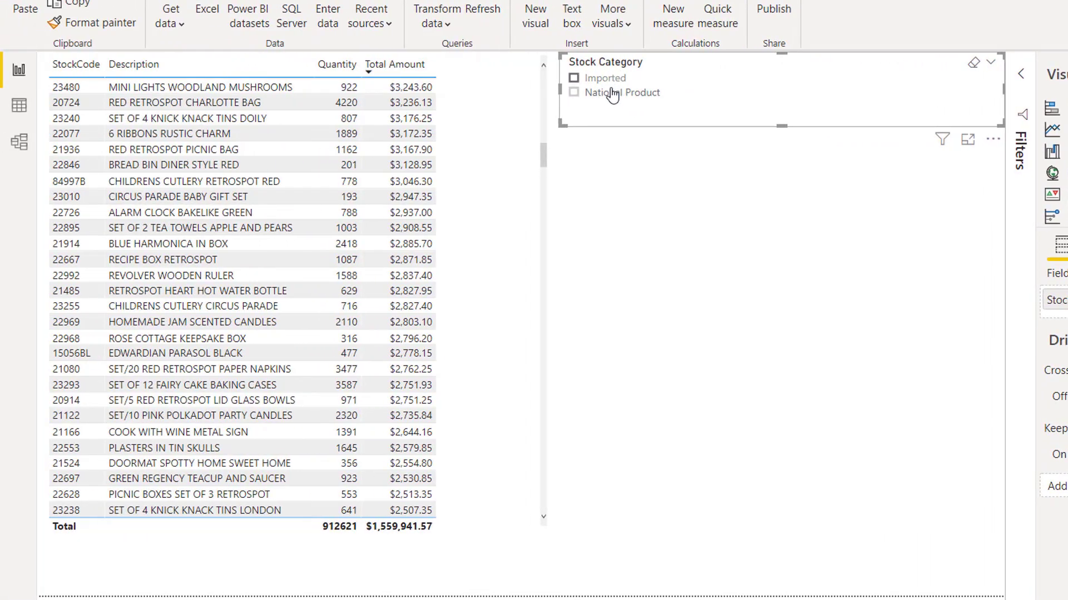
- Filter the table to National Product with the slicer and examine the listed stock codes
left_click(573, 95)
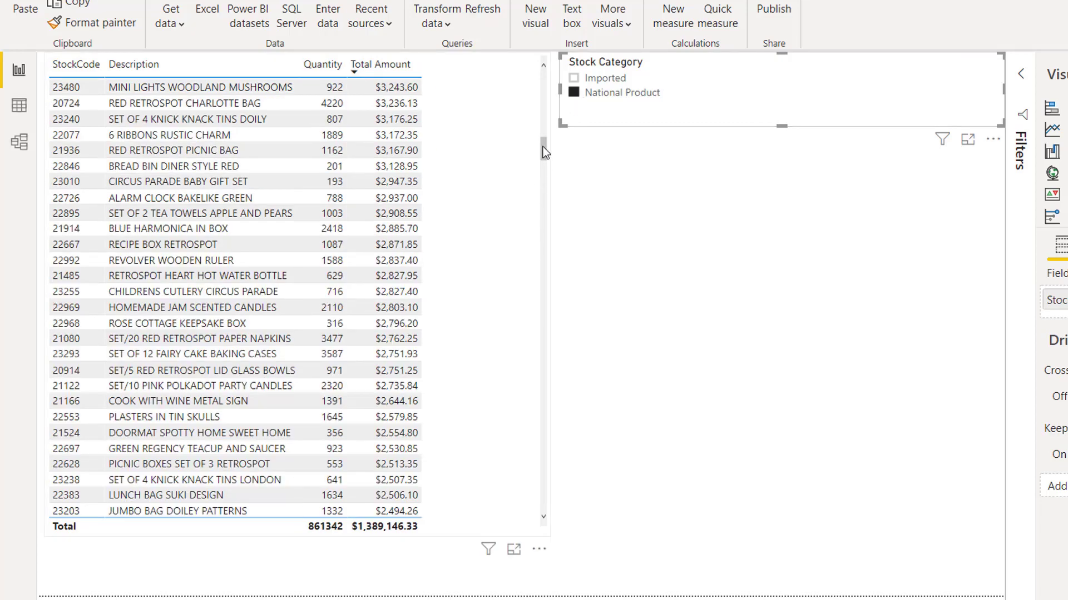
scroll(224, 216, "up", 10)
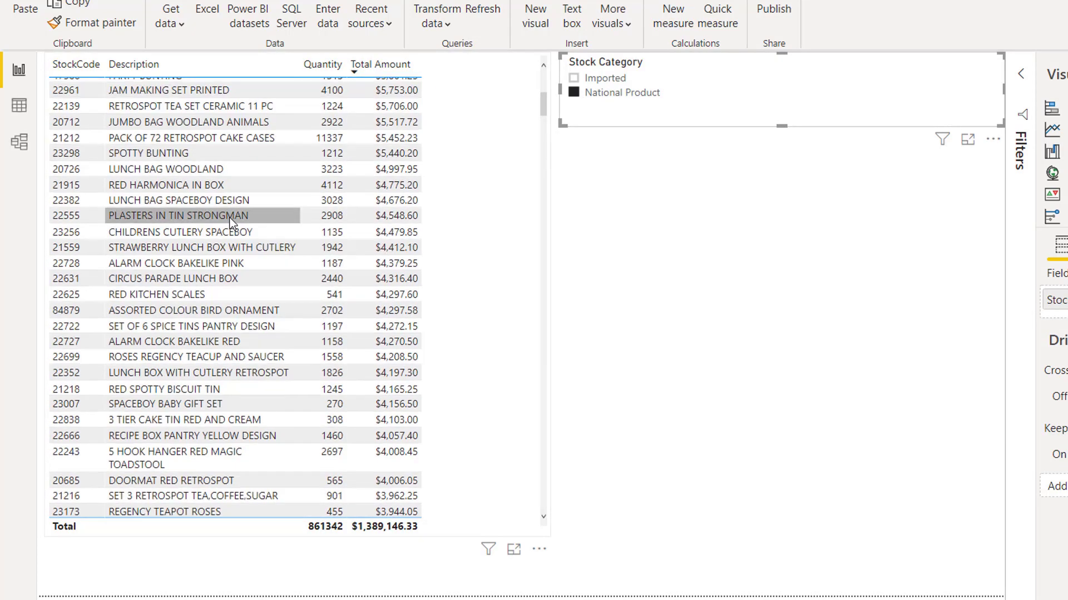
scroll(230, 219, "up", 6)
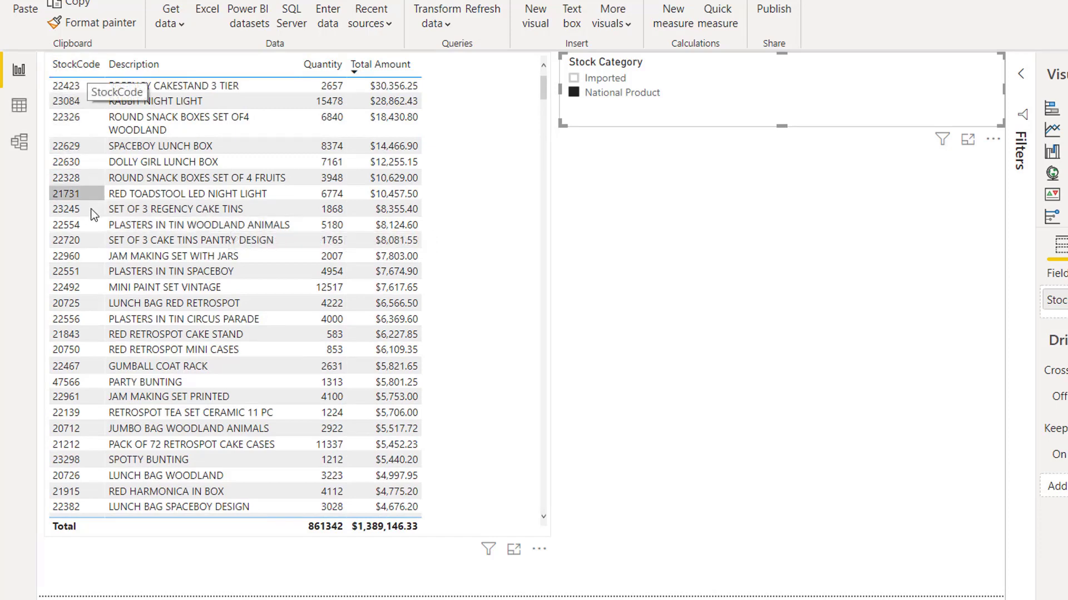
scroll(92, 214, "down", 20)
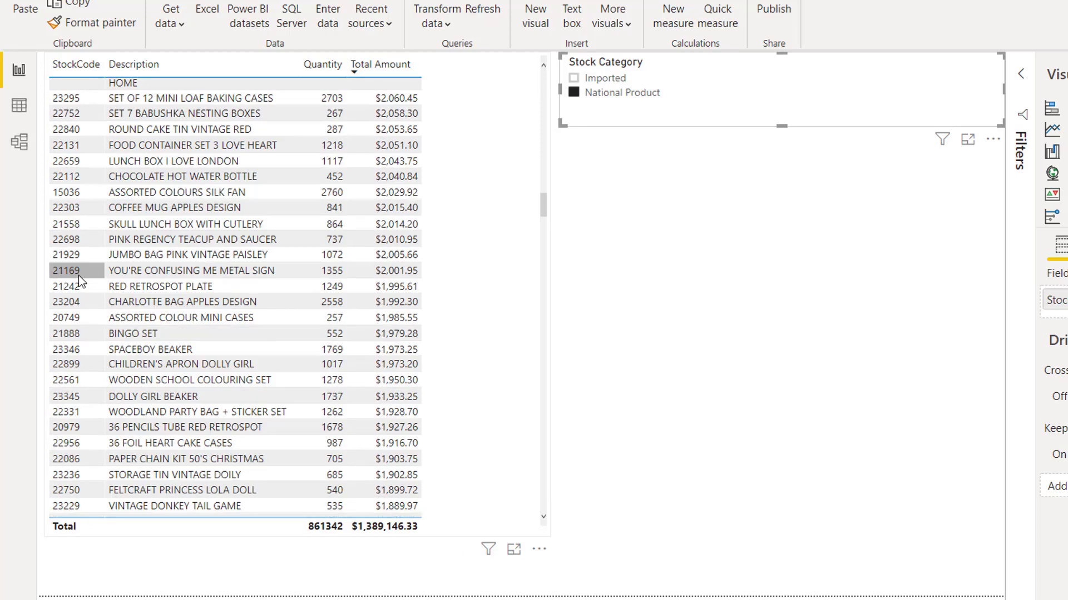
- Switch the slicer to Imported and review the stock codes and total in the filtered table
left_click(573, 81)
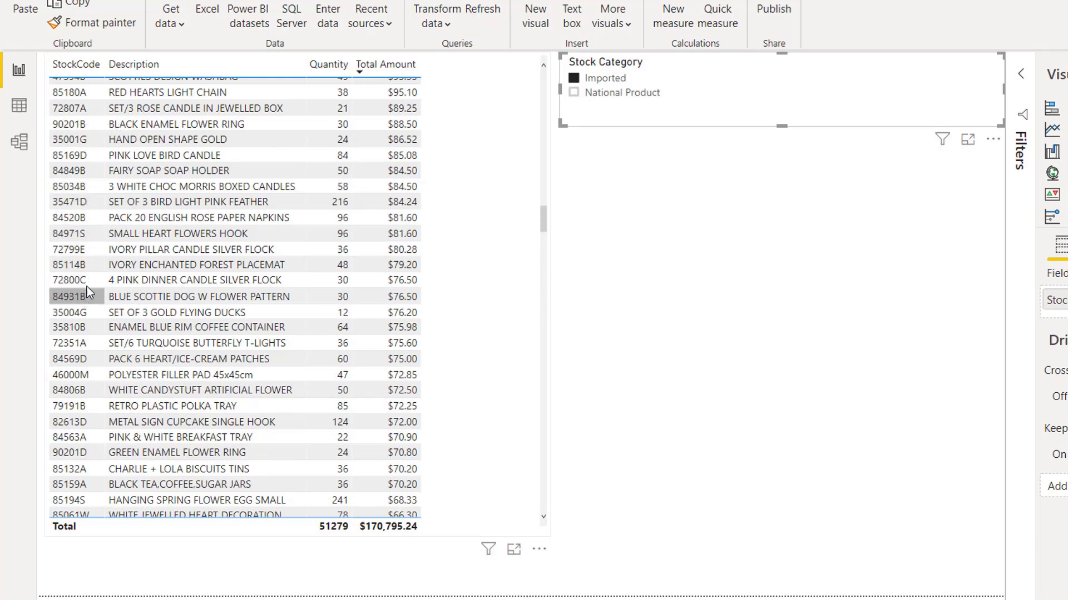
scroll(88, 251, "down", 10)
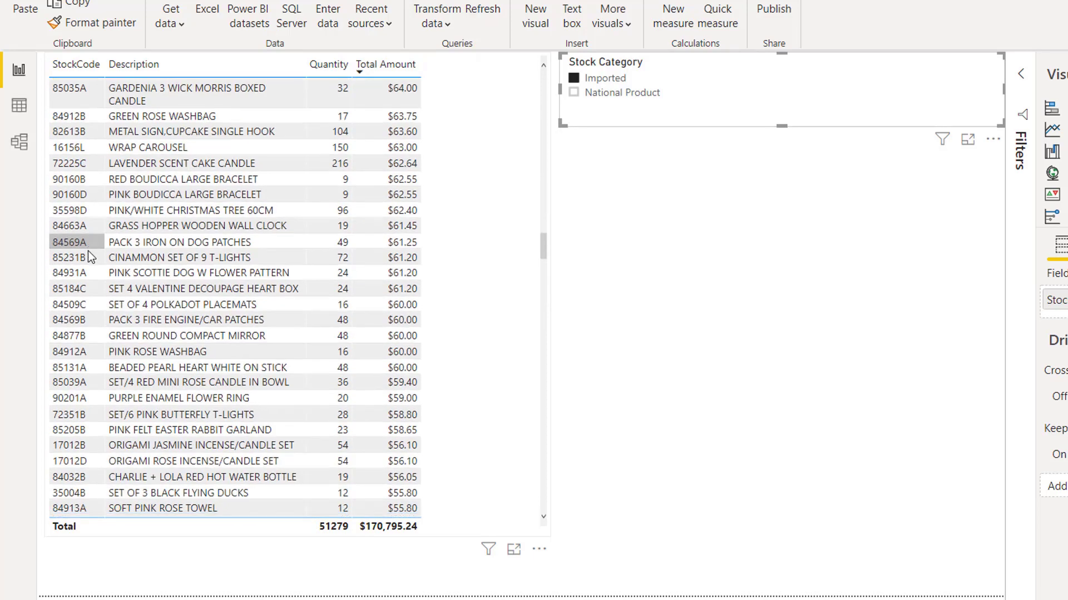
scroll(88, 251, "up", 5)
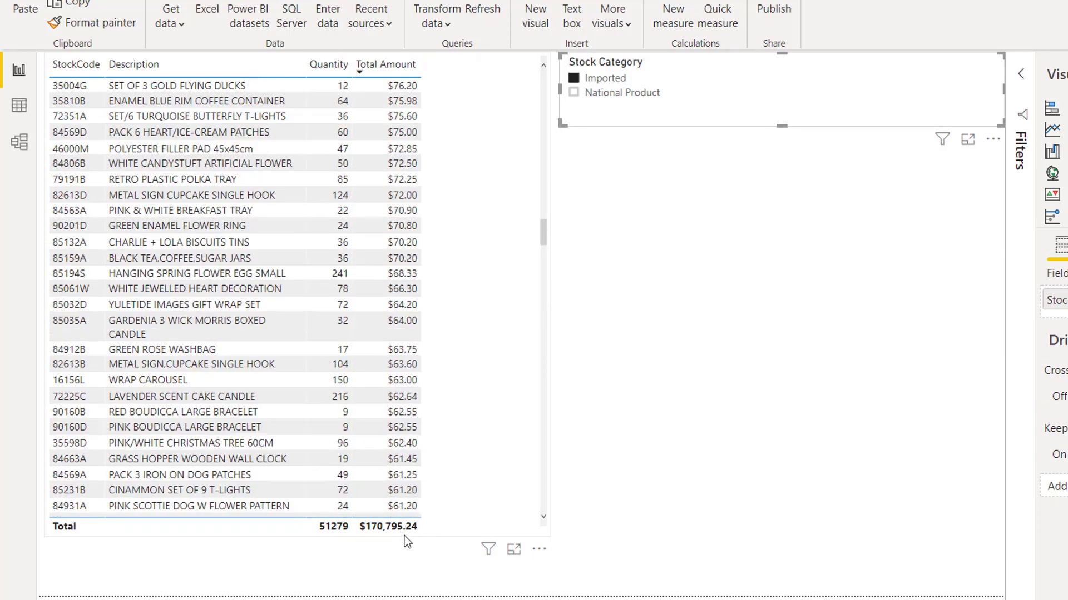
scroll(426, 408, "up", 10)
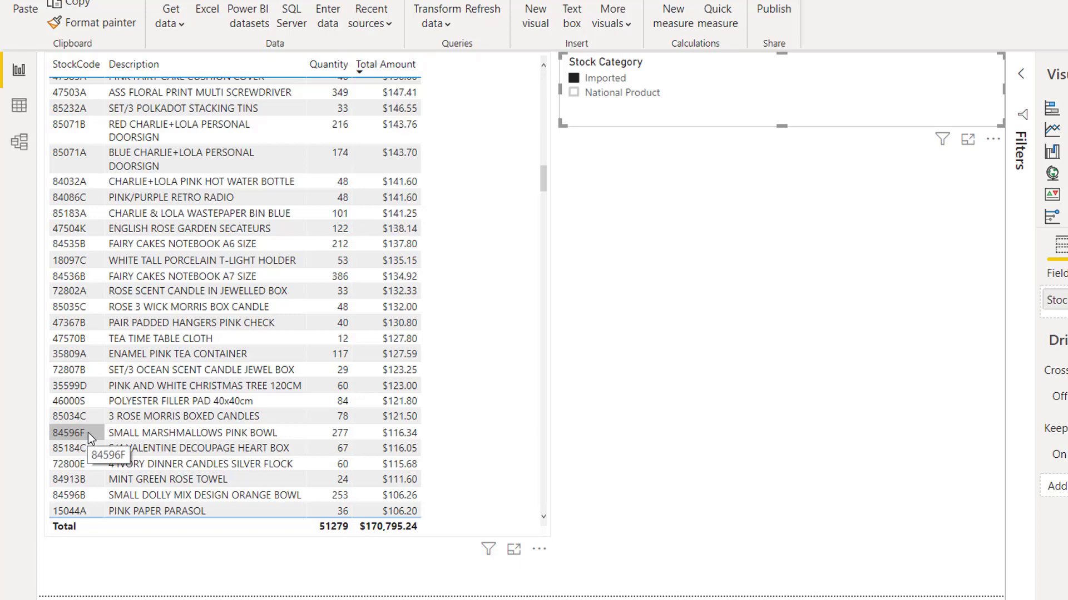
- Add a new calculated column named Stock Category 2 to the Invoice data table
left_click(18, 115)
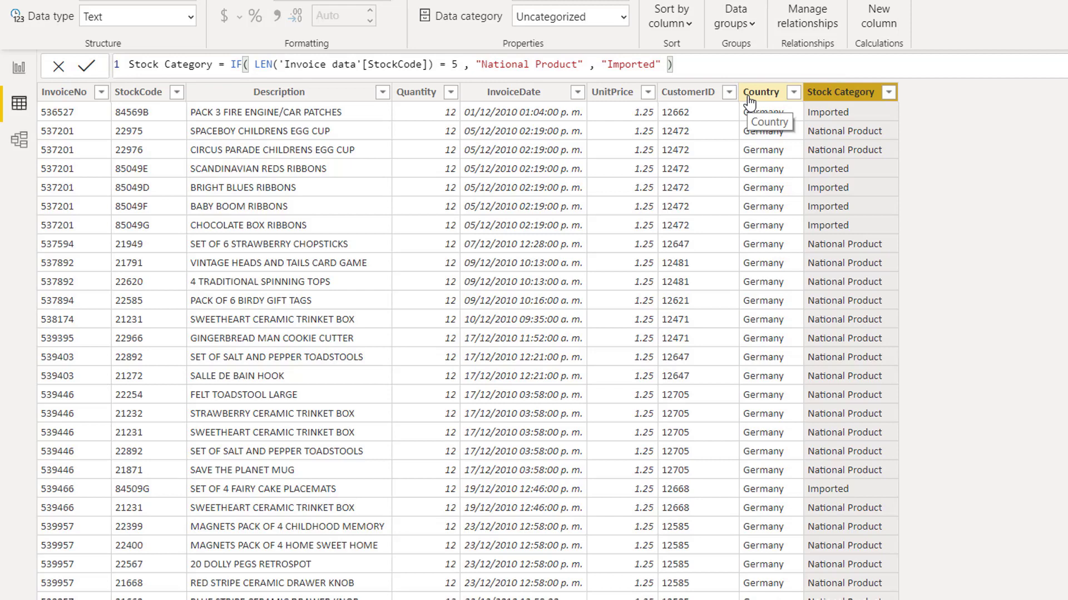
right_click(825, 100)
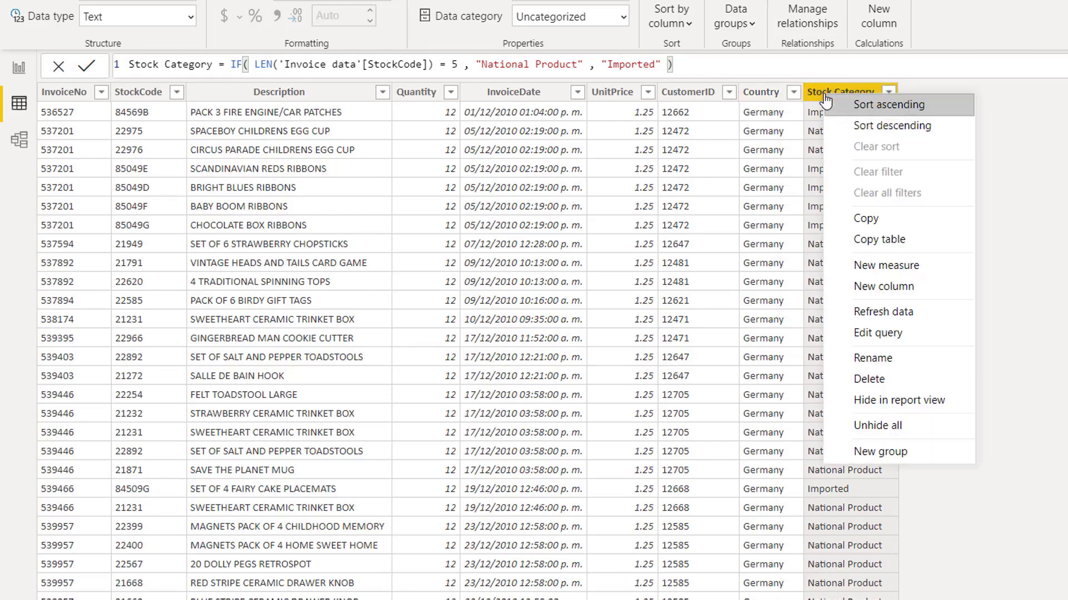
left_click(868, 286)
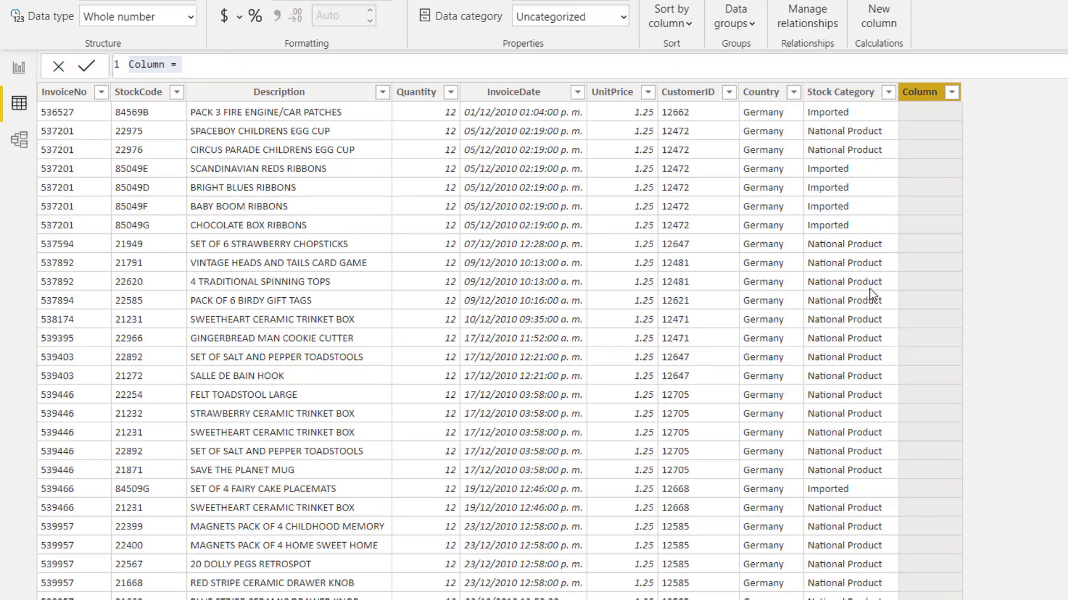
left_click(110, 66)
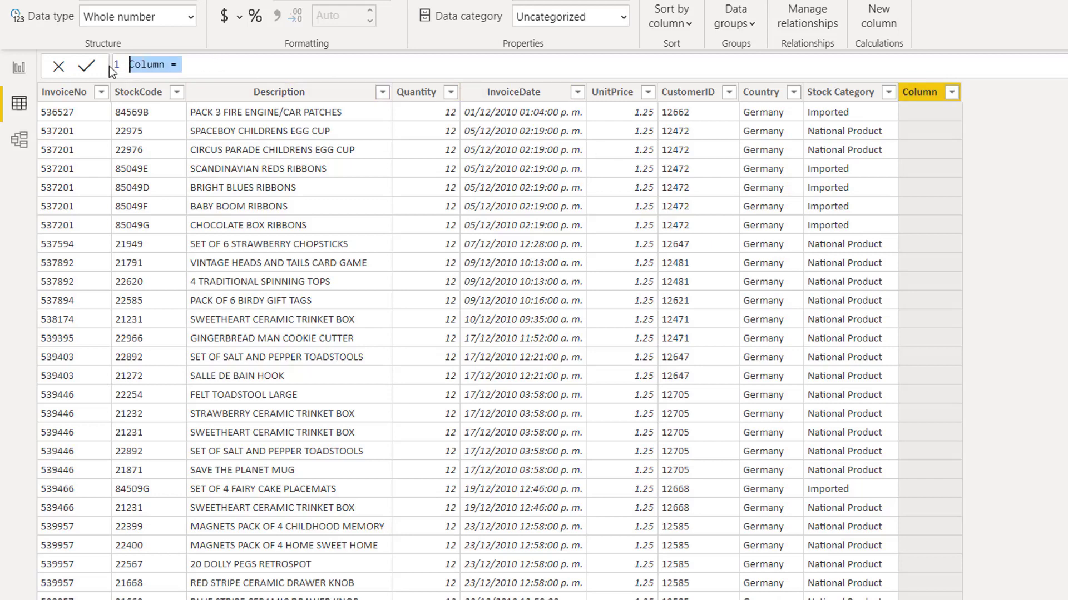
type("Stock ")
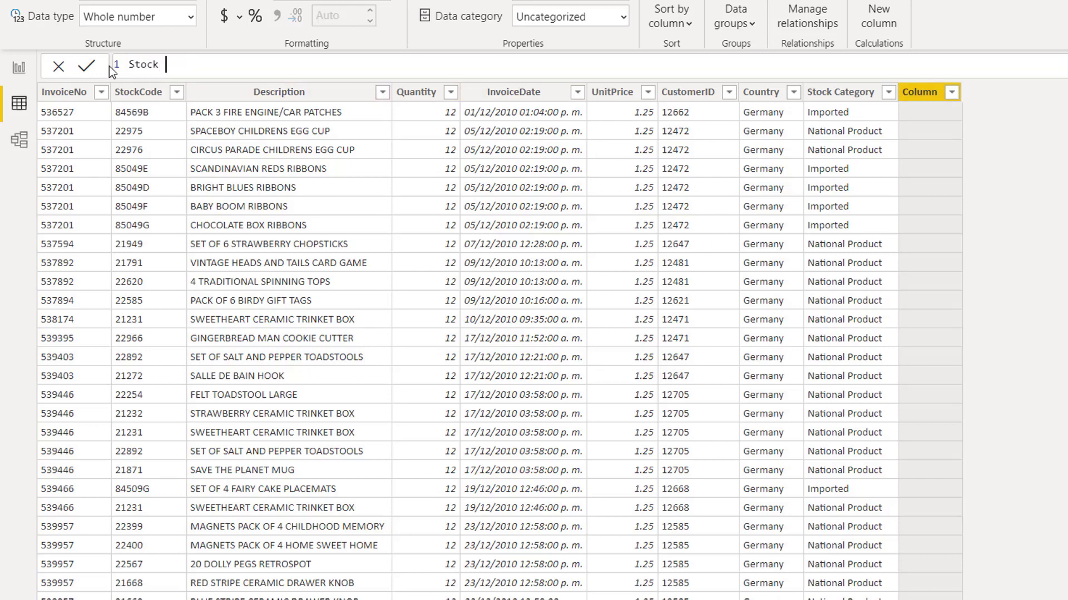
type("Category 2 =")
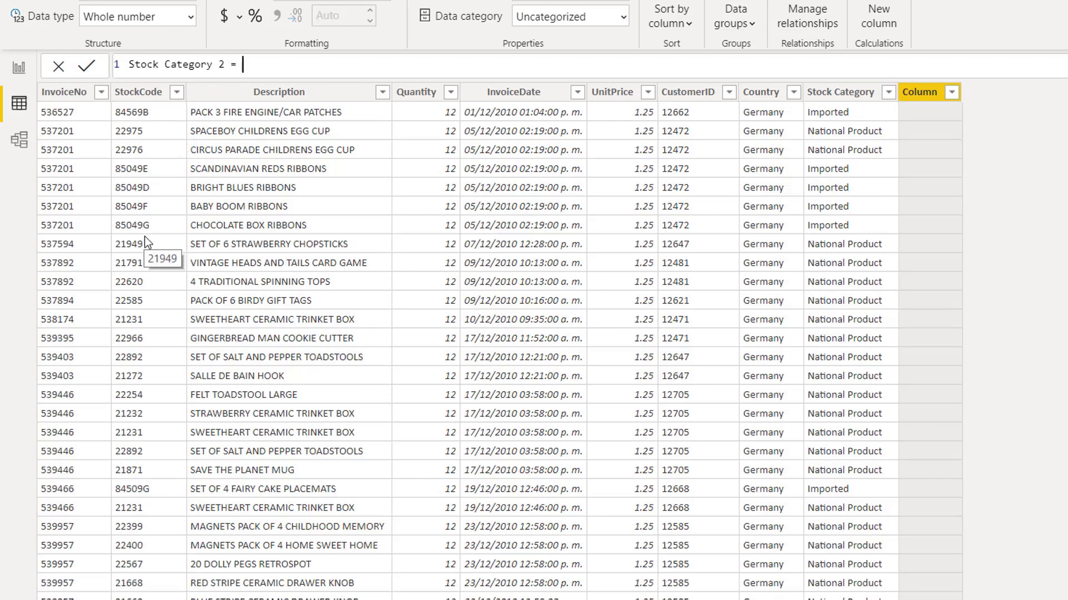
- Define Stock Category 2 as the last character of the stock code with RIGHT('Invoice data'[StockCode], 1) and commit it
type("r")
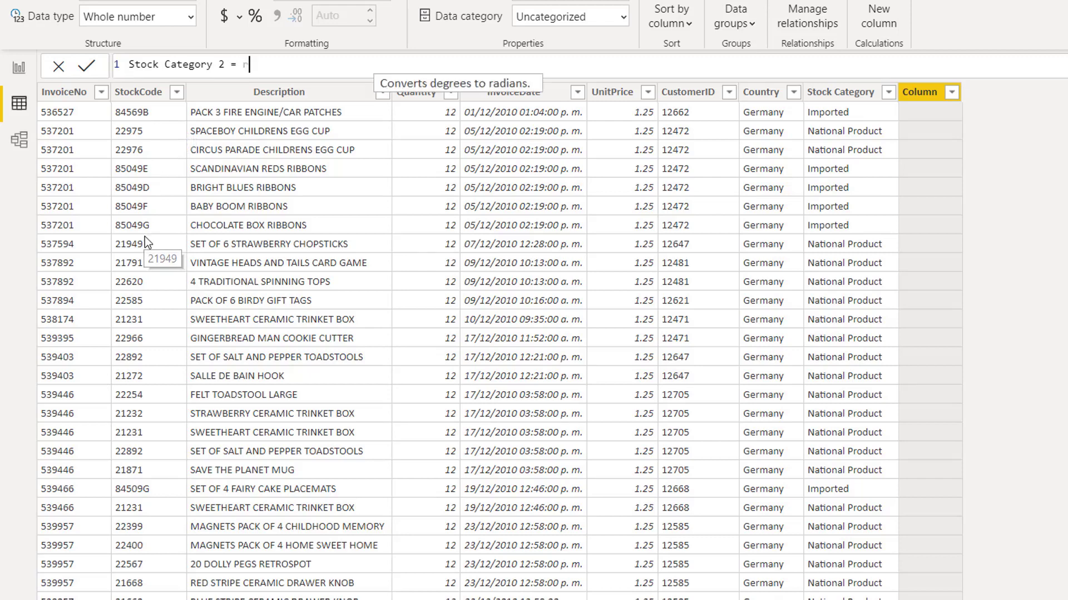
type("ight")
key("Tab")
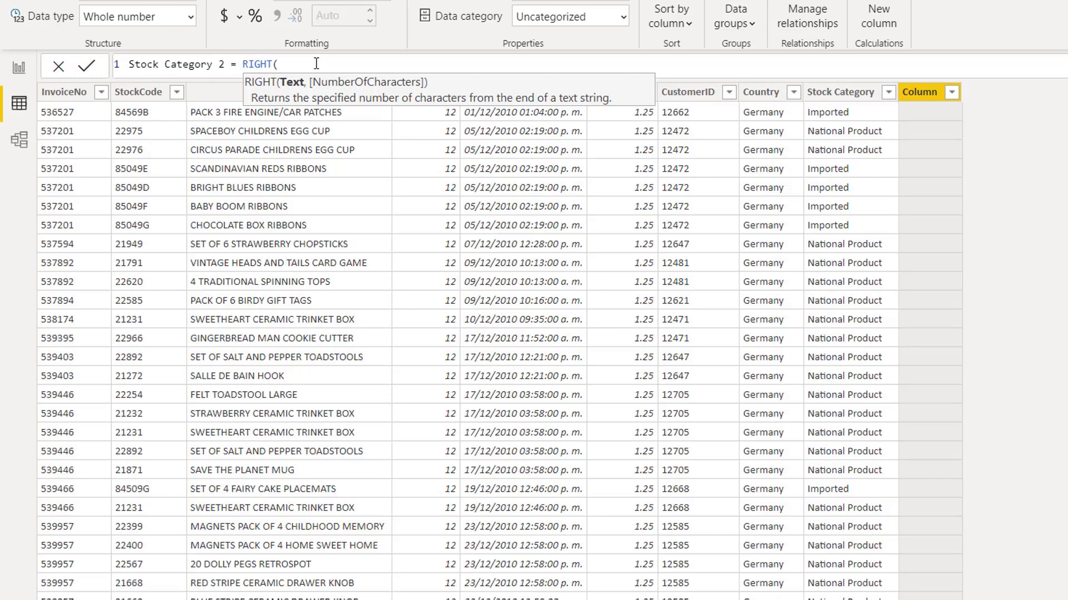
type("Stoc")
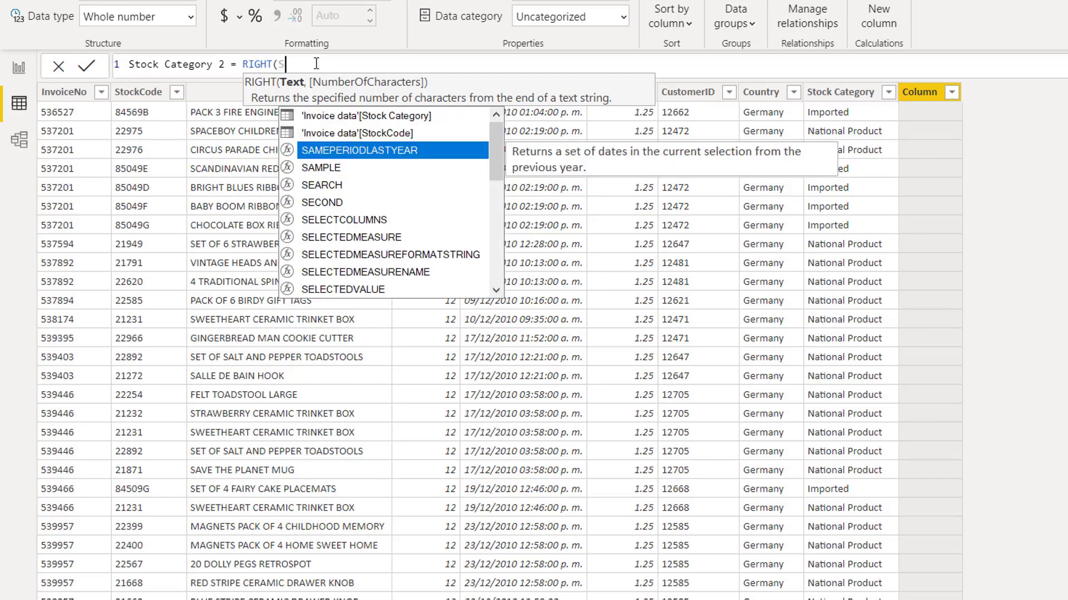
type("kco")
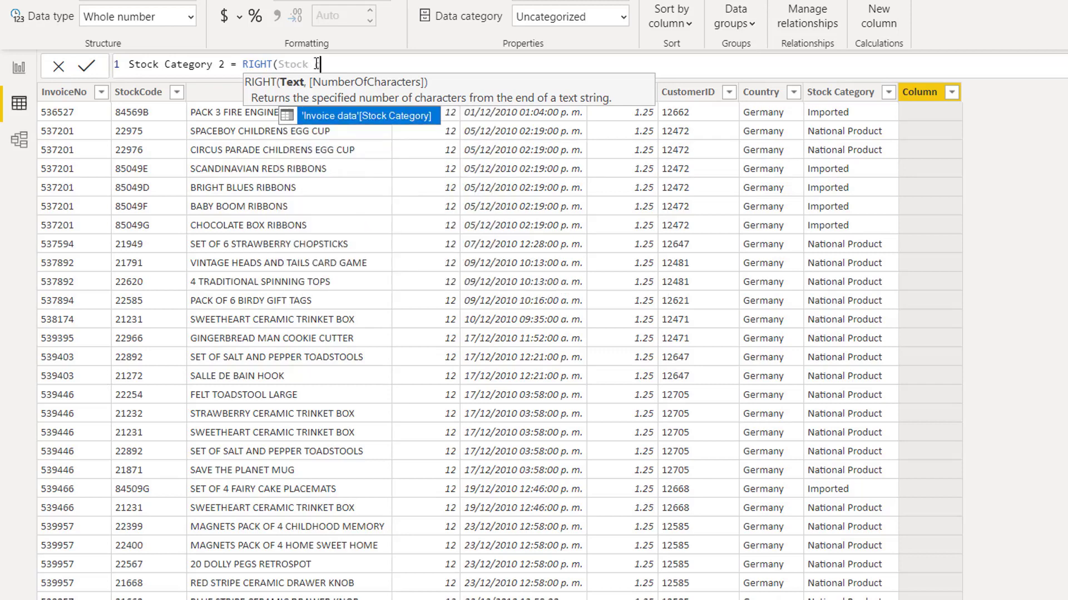
type("de")
key("Tab")
type(",")
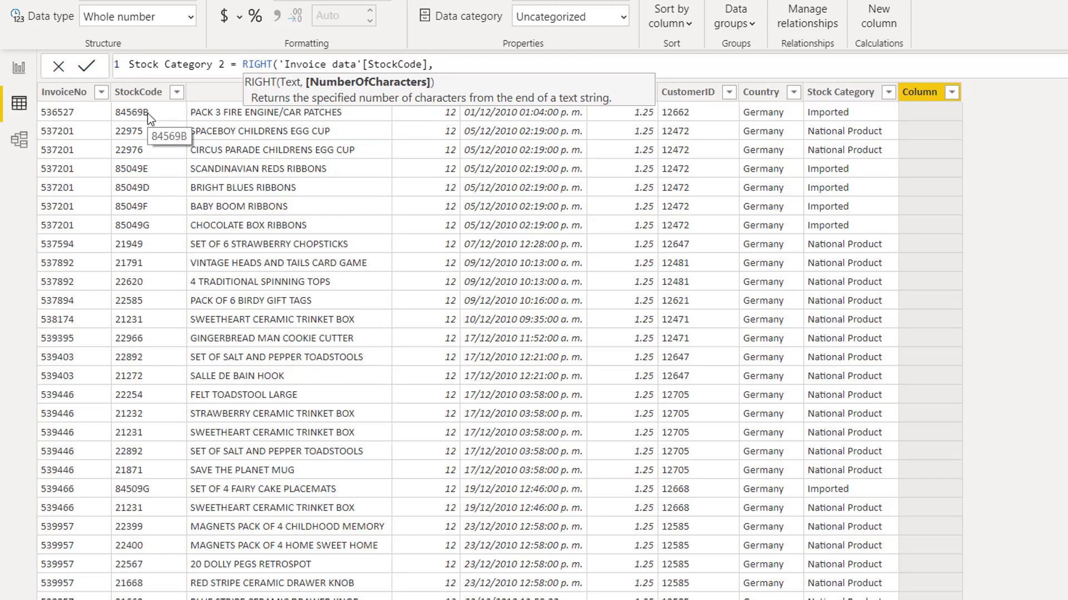
type("1)")
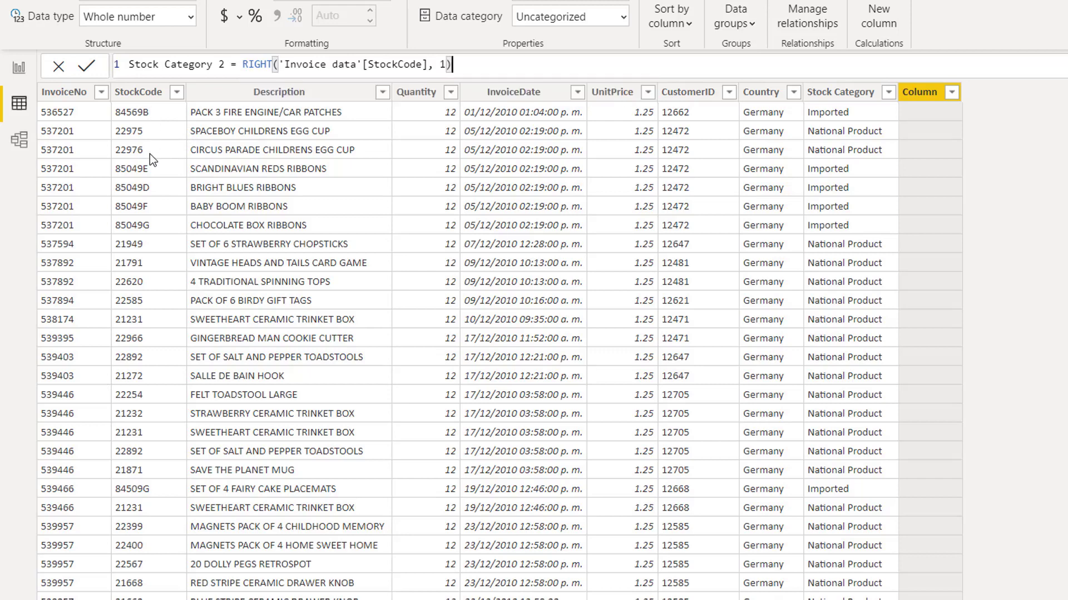
key("Return")
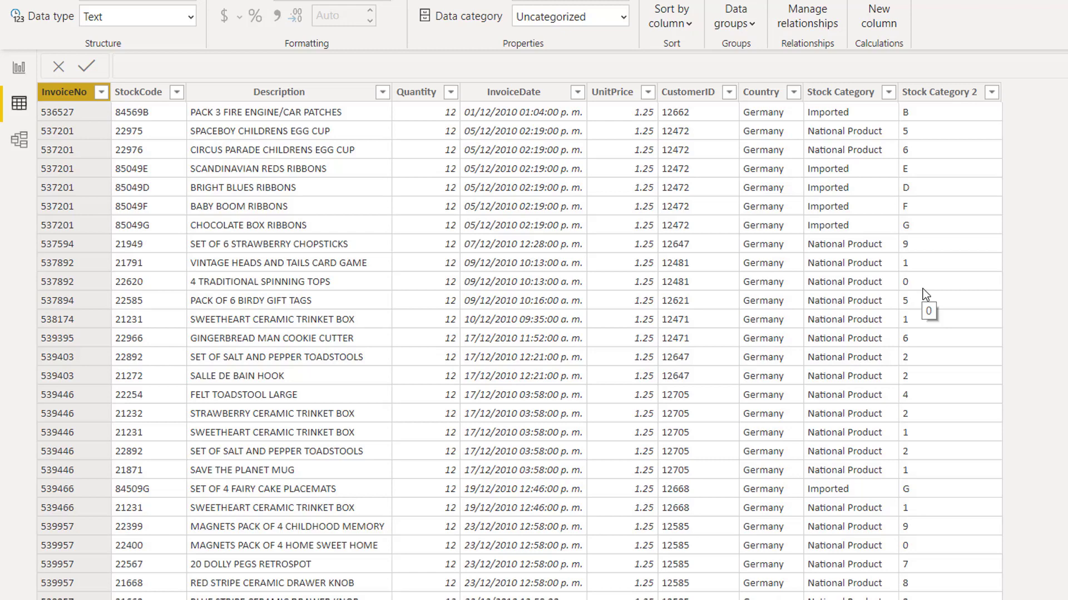
- Start an IF( around the RIGHT expression in the Stock Category 2 formula, placing RIGHT on its own line below a blank one
left_click(934, 95)
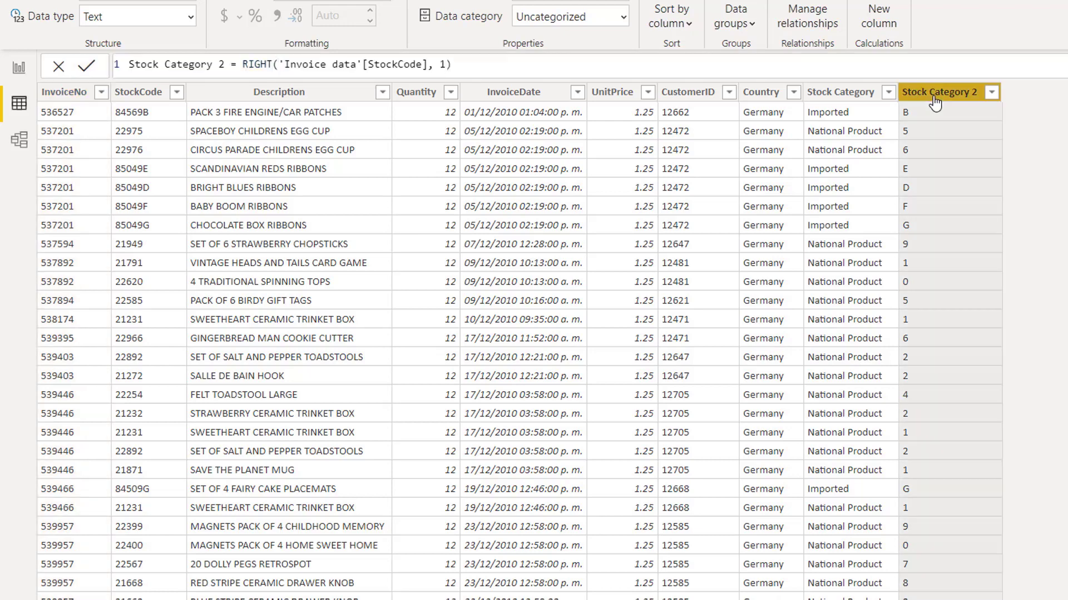
left_click(451, 57)
left_click(239, 63)
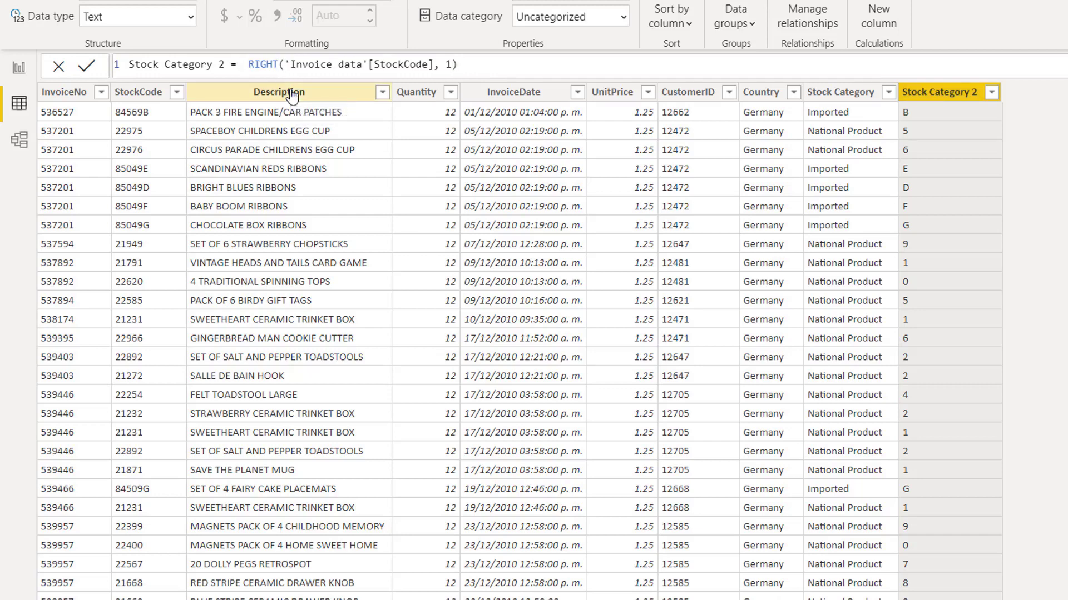
type("IF(")
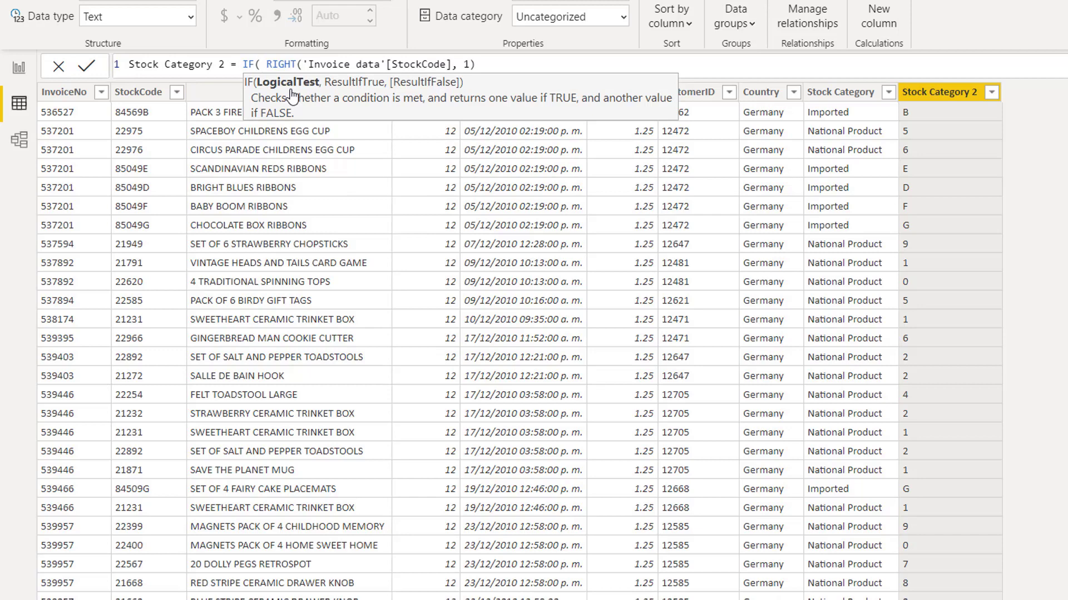
key("shift+Return")
key("shift+Return")
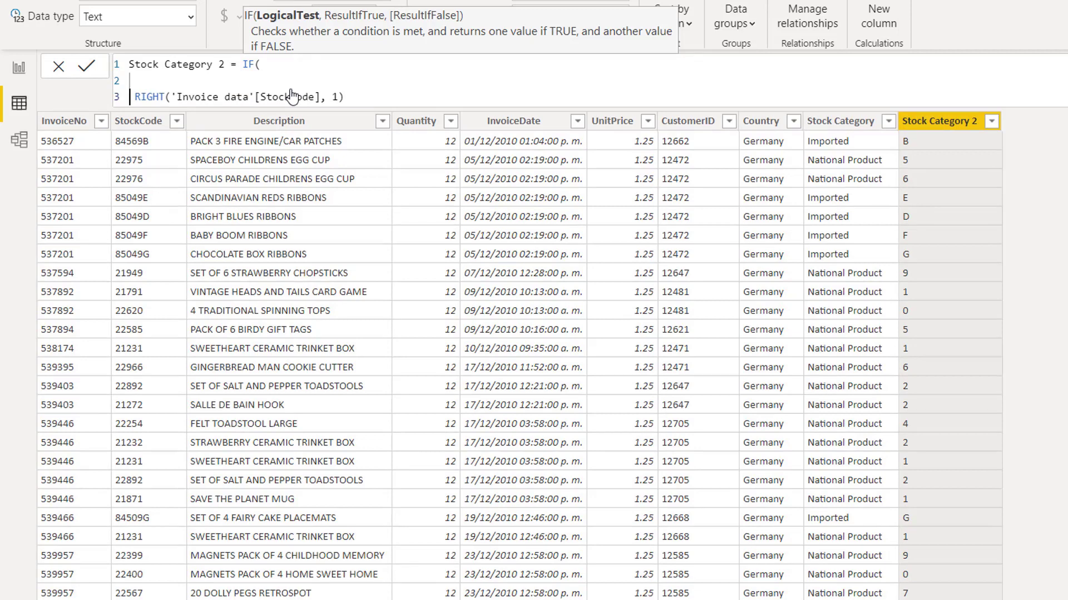
key("Delete")
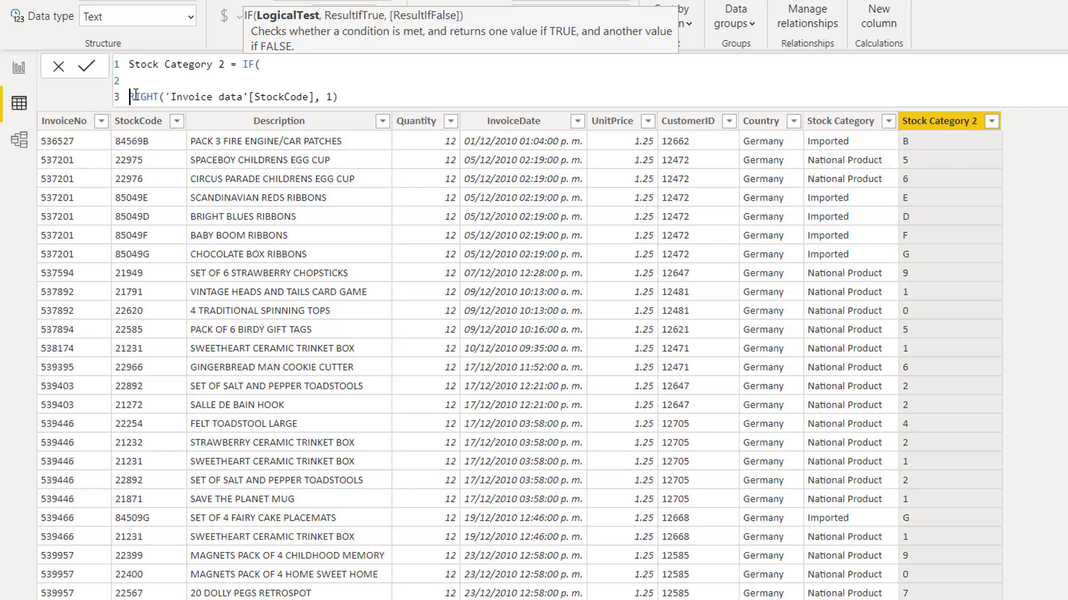
- Complete the IF condition by comparing the RIGHT result with "A", ending with a comma and a blank line
left_click(370, 95)
type("= \"a")
key("BackSpace")
type("A\",")
key("shift+Return")
key("shift+Return")
- Enter "Imported from Europe" as the IF function's result when the condition is true, followed by a comma
type("\"")
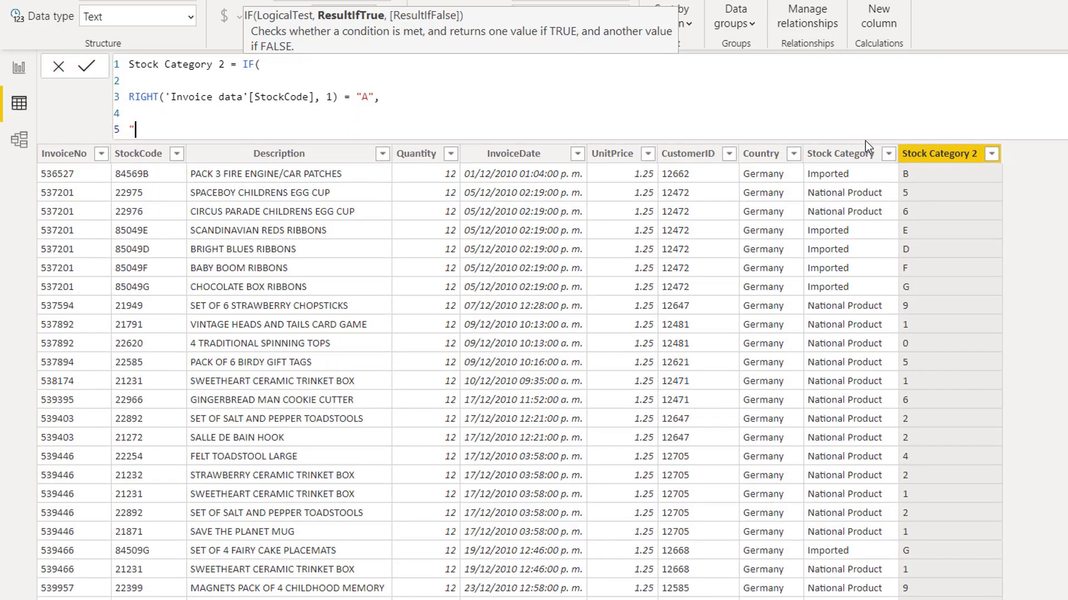
type("Imported from Eru")
key("BackSpace")
key("BackSpace")
type("urop")
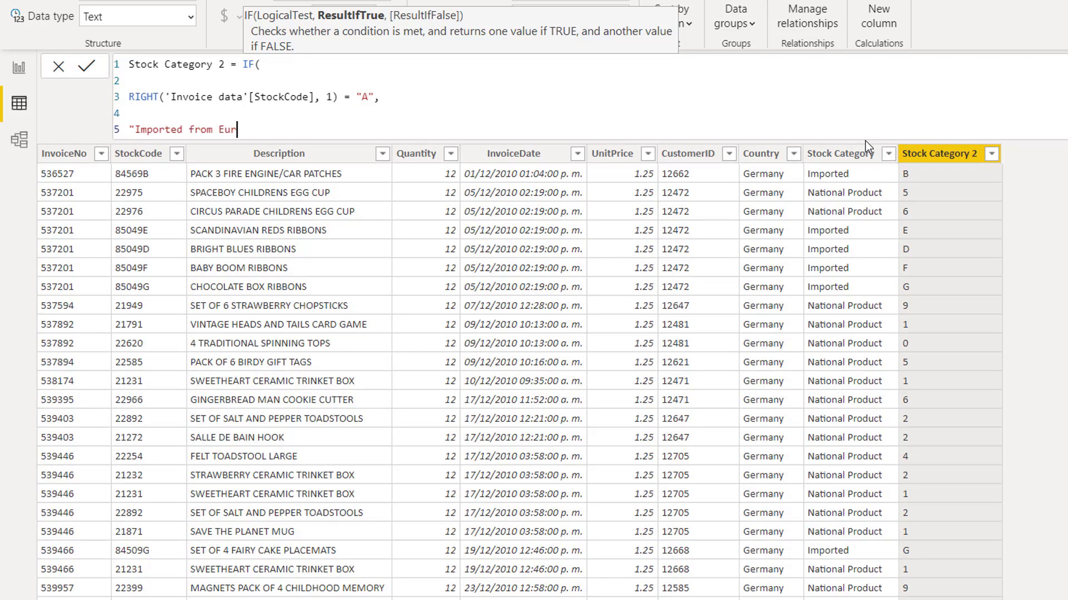
key("BackSpace")
key("BackSpace")
type("ope\" ,")
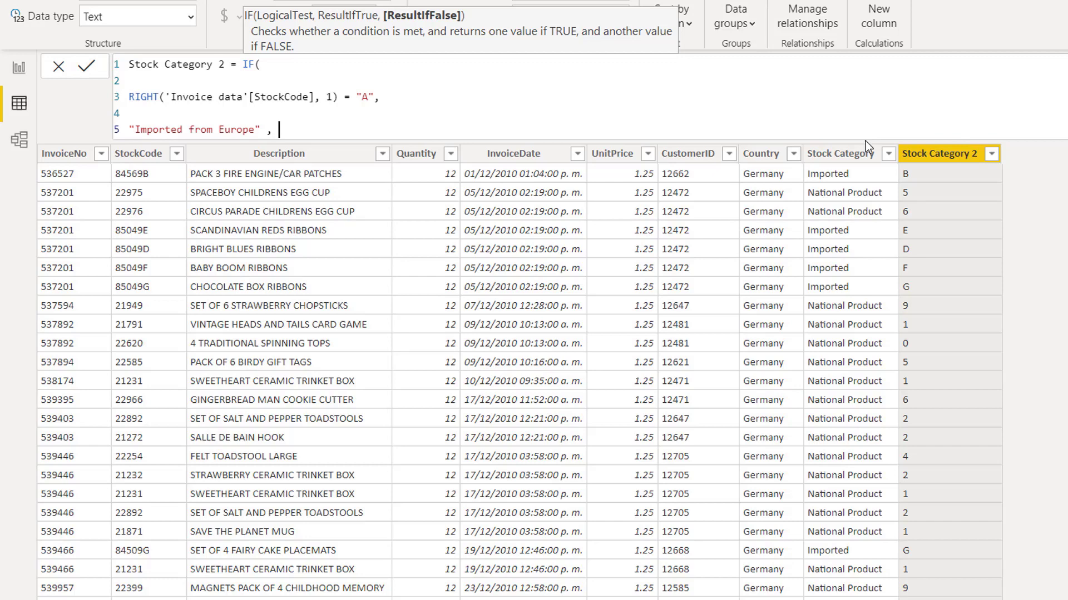
- Enter "National Product" as the result when the condition is false, close the IF function on its own line, and commit the formula
key("shift+Return")
key("shift+Return")
key("shift+Return")
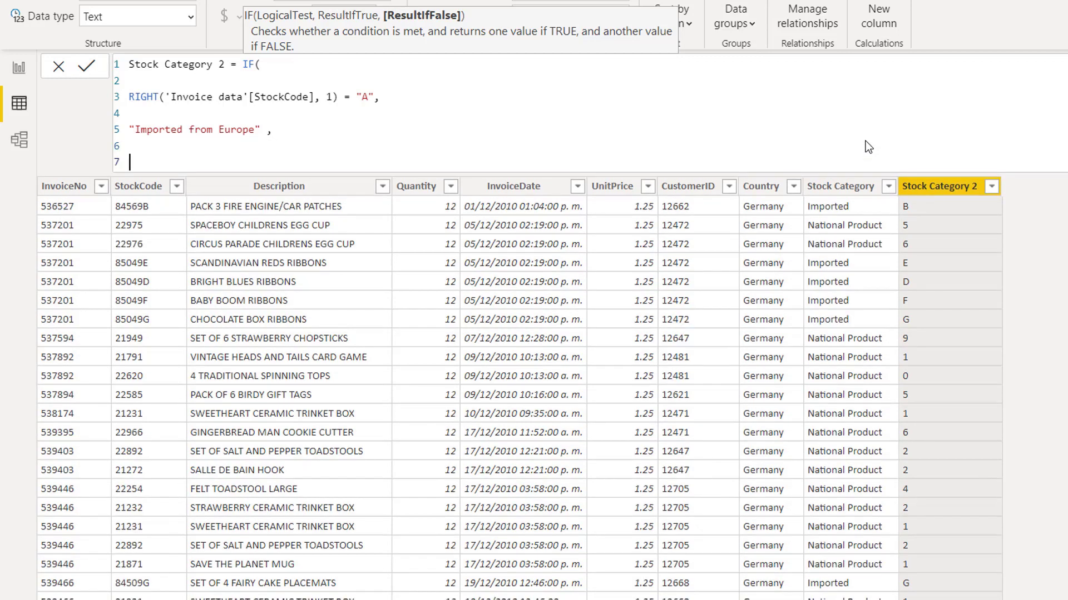
type("\"")
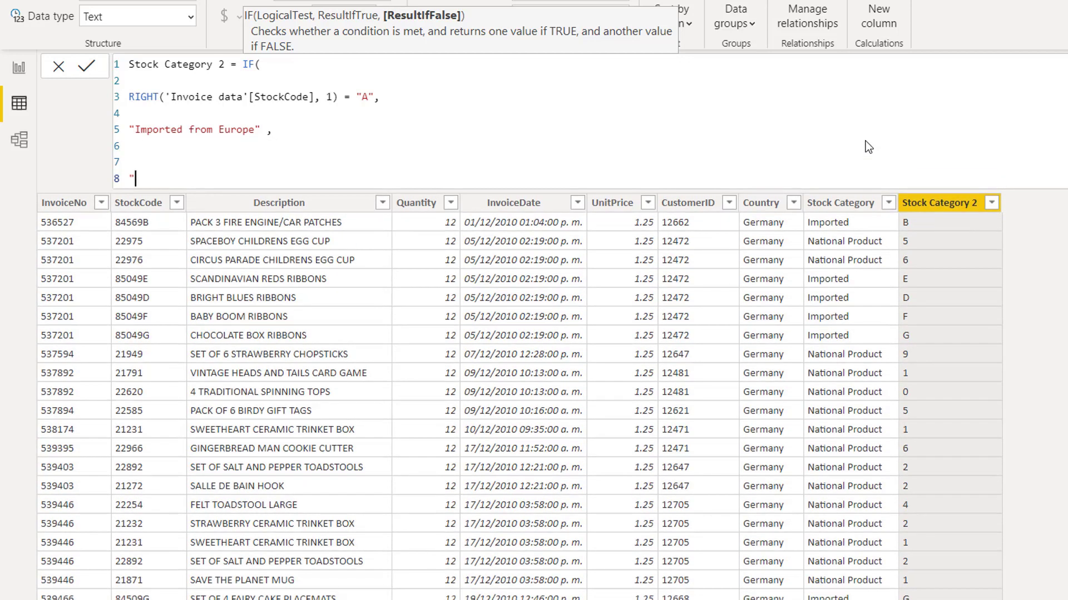
type("National Product\"")
key("Return")
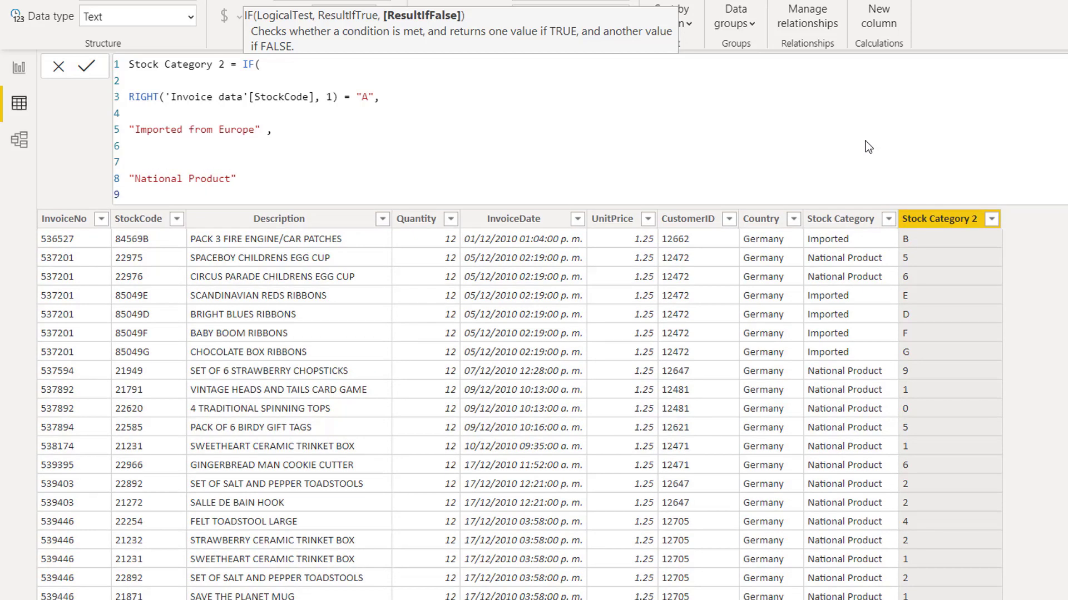
key("Return")
type(")")
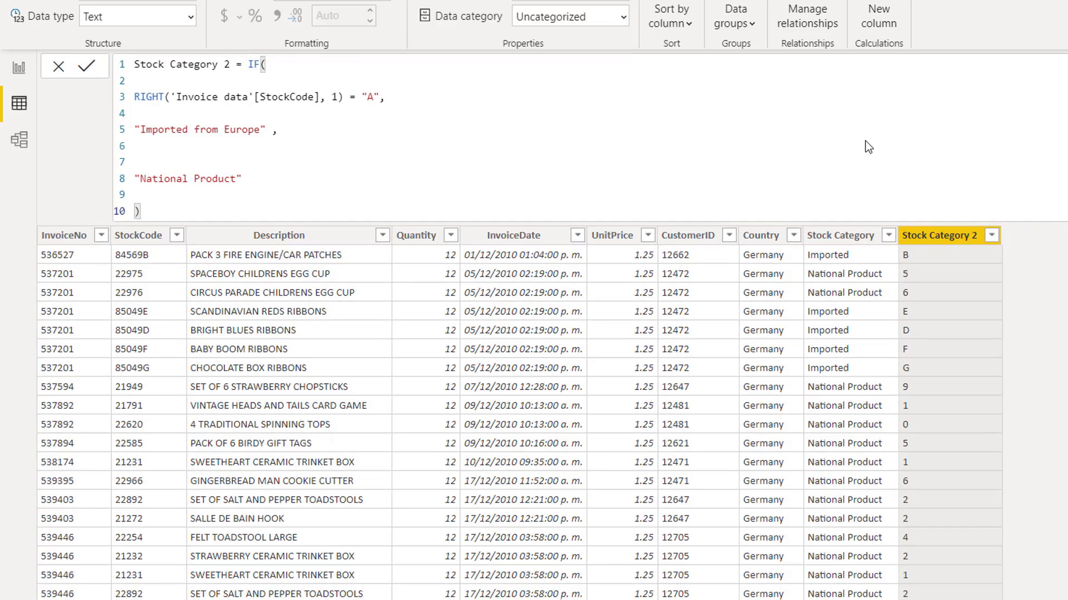
key("Home")
key("BackSpace")
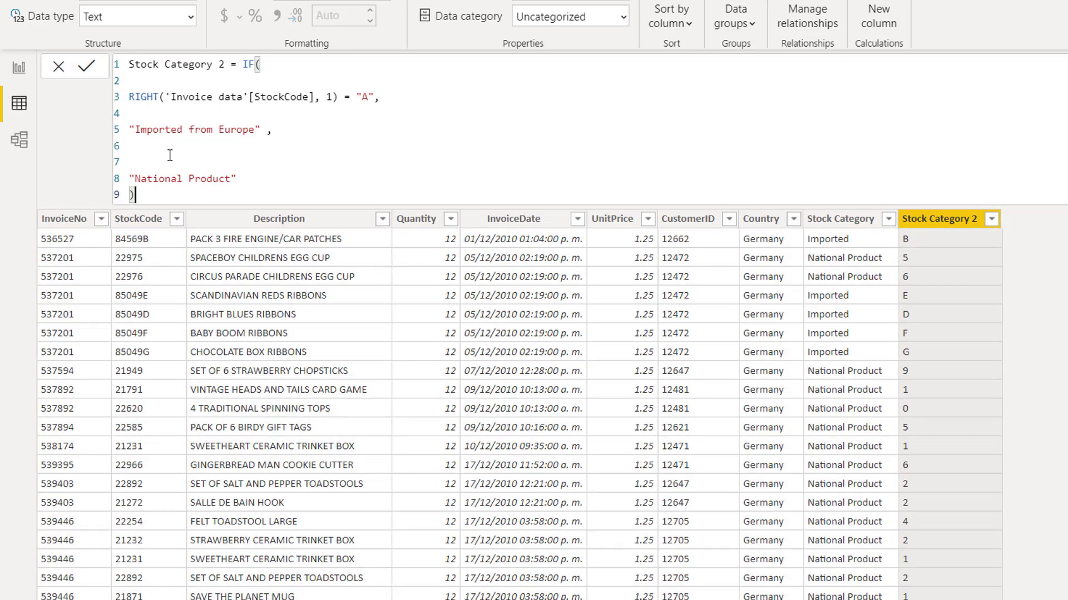
key("Return")
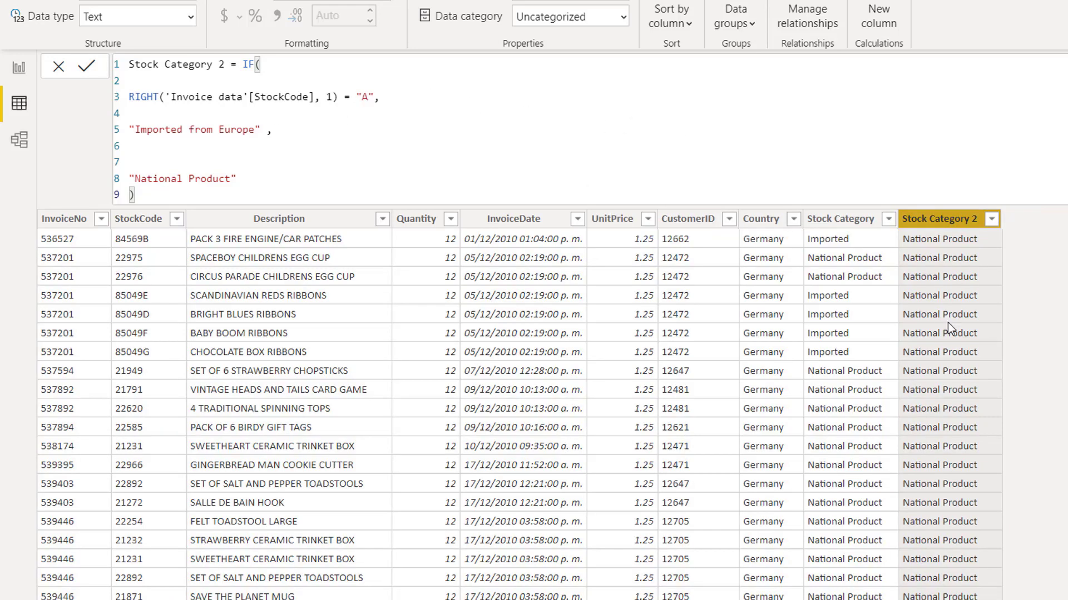
- Duplicate the RIGHT condition that compares StockCode's last character with "A" onto a new line directly below it in the Stock Category 2 formula
scroll(953, 317, "down", 3)
scroll(952, 311, "down", 7)
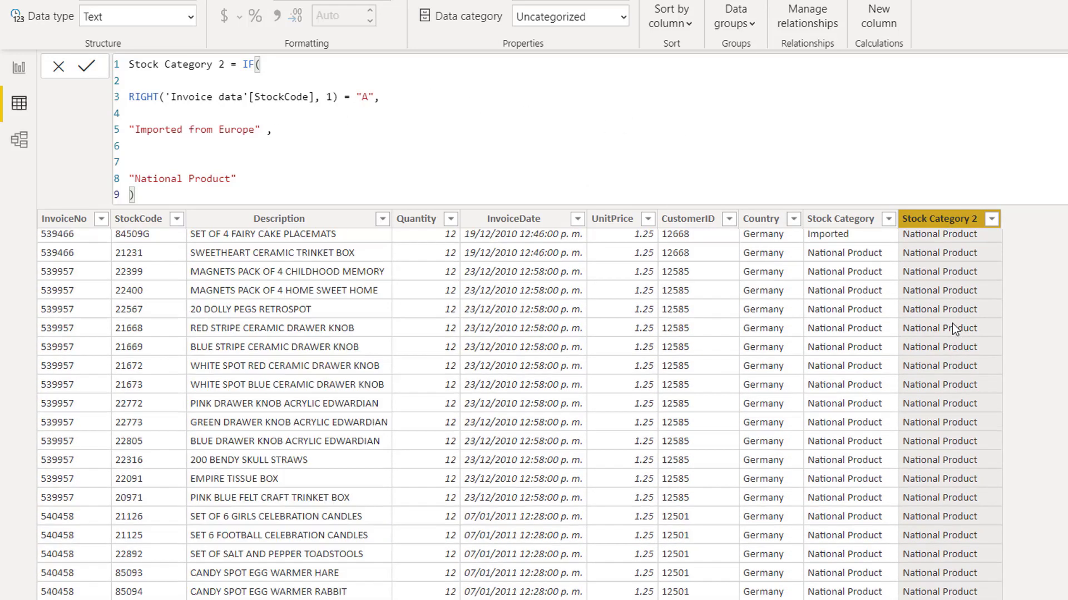
scroll(954, 468, "down", 20)
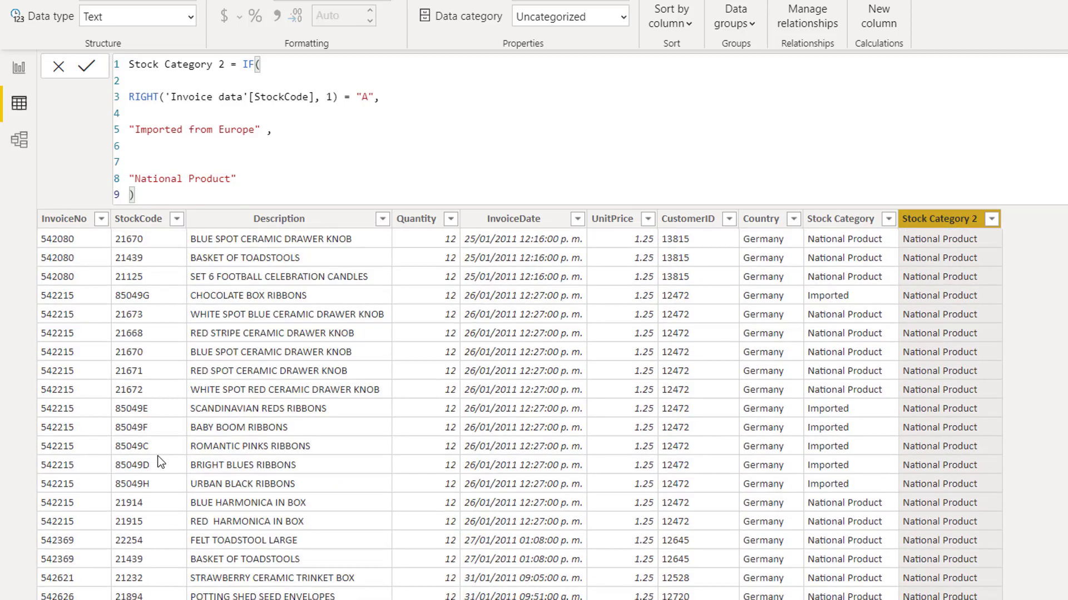
scroll(954, 468, "down", 15)
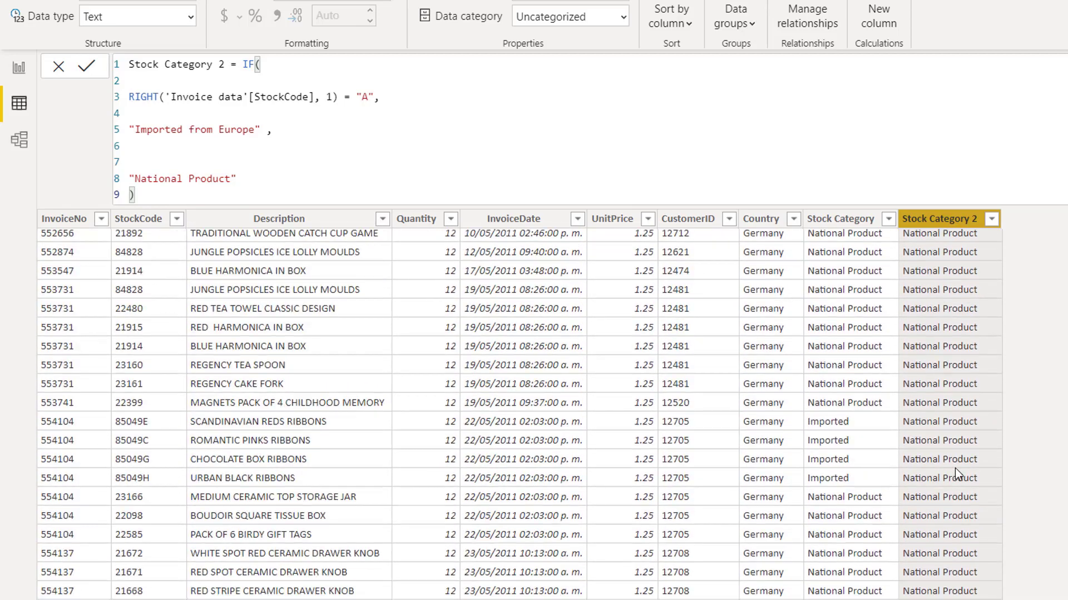
scroll(995, 433, "up", 3)
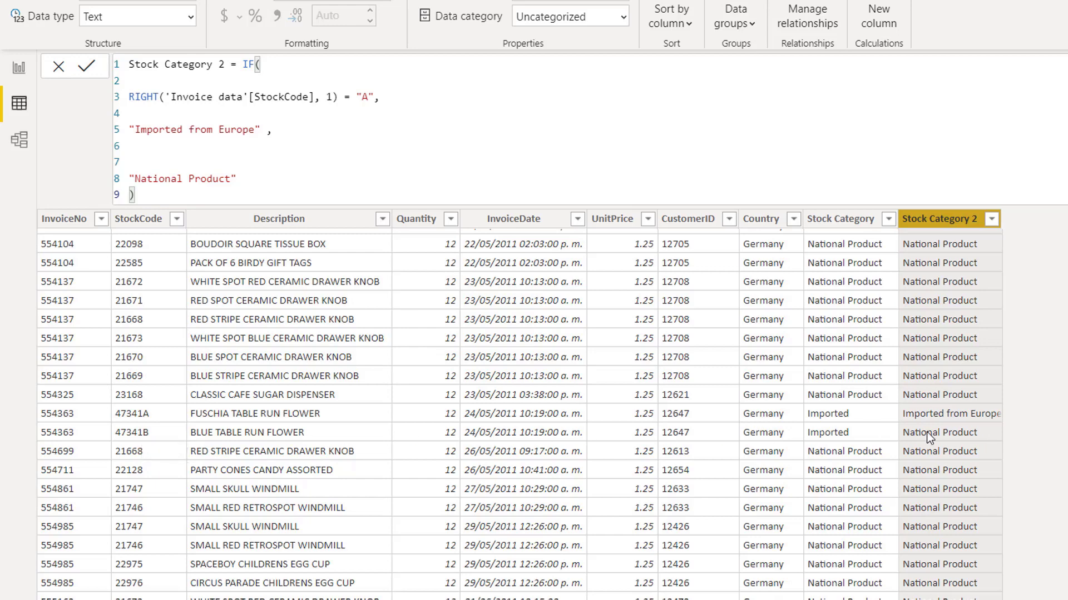
left_click(376, 96)
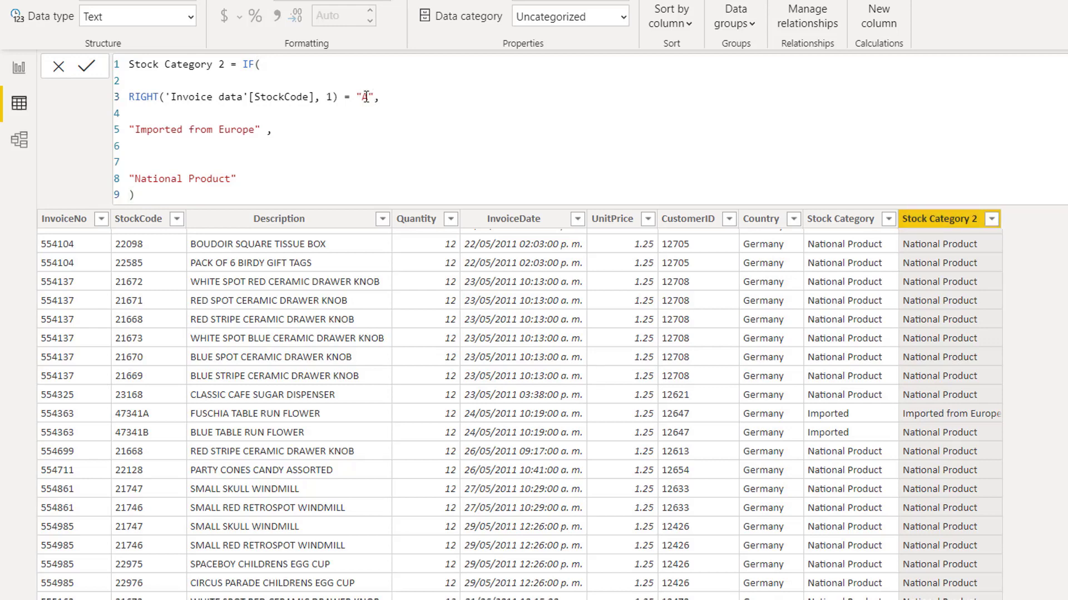
left_click_drag(373, 97, 130, 98)
key("ctrl+c")
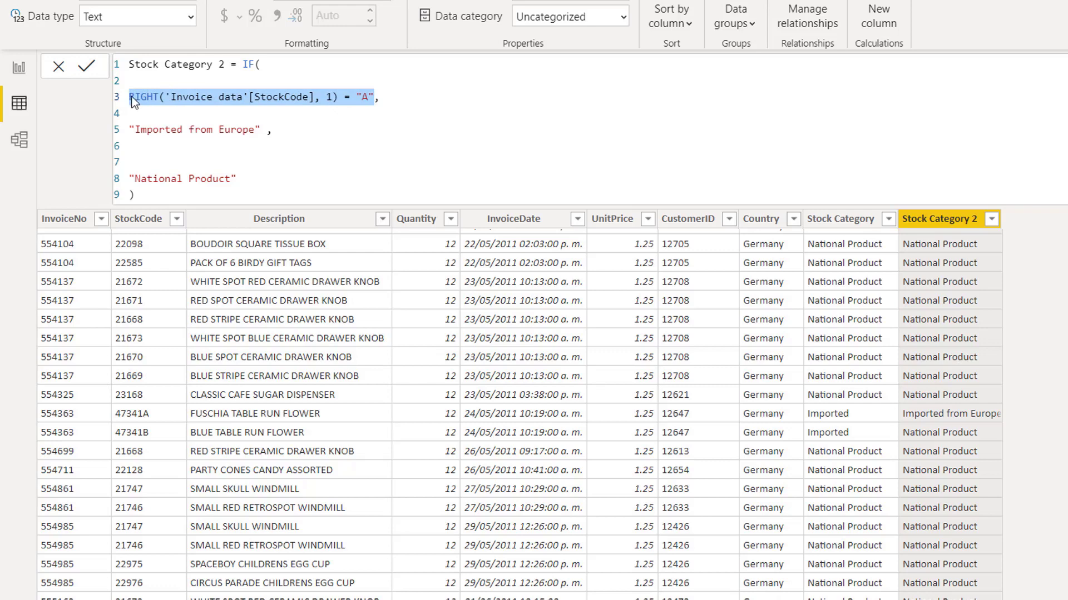
left_click(373, 98)
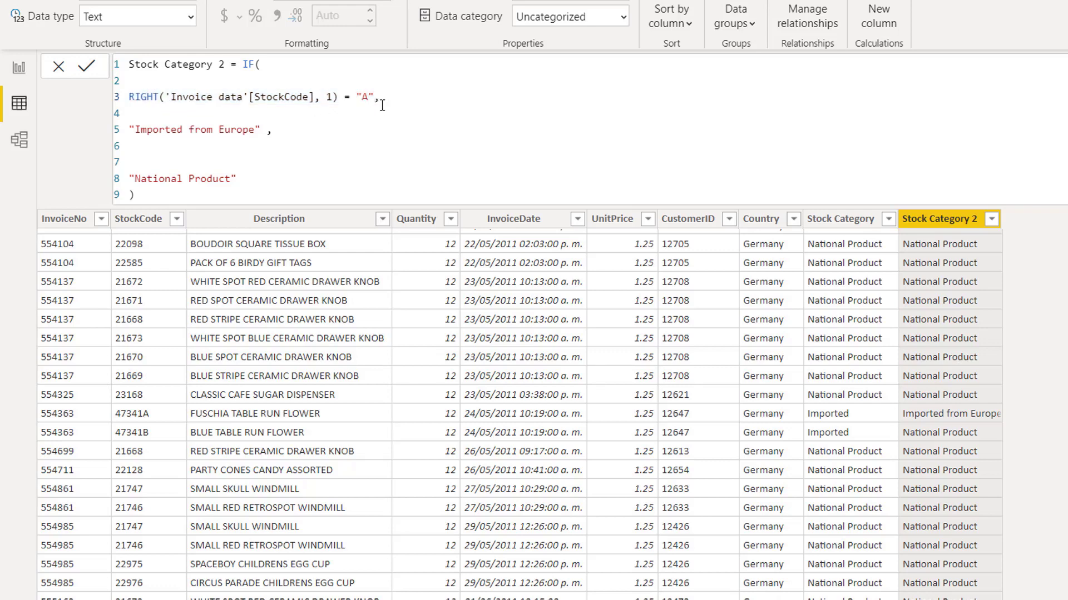
key("Return")
key("ctrl+v")
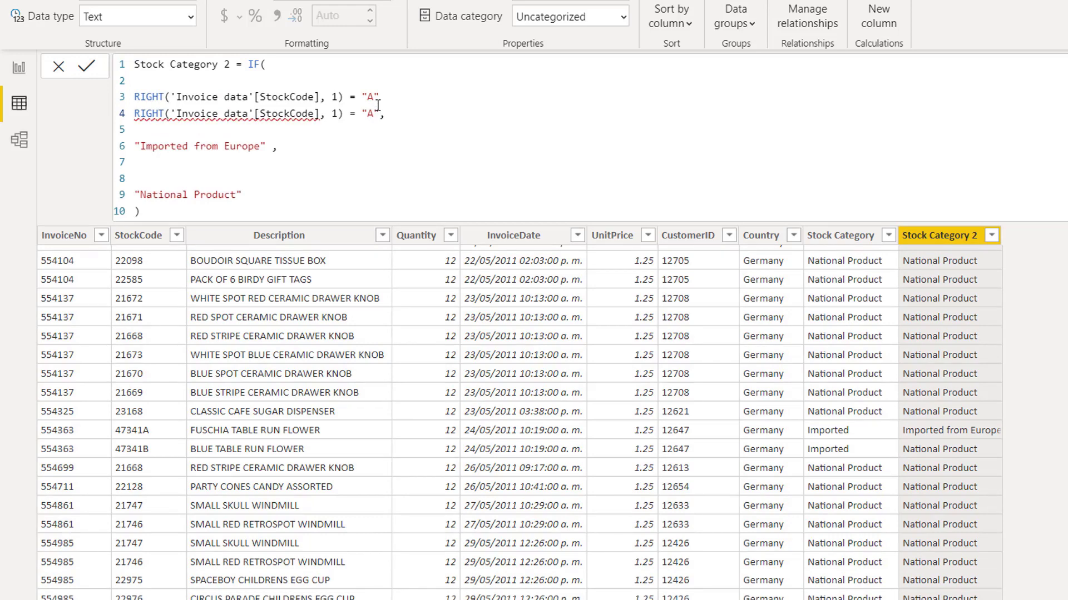
- Change the compared letter in the duplicated RIGHT condition to "B"
left_click_drag(376, 104, 367, 114)
left_click(374, 115)
key("BackSpace")
type("b")
key("BackSpace")
type("B")
- Join the "A" and "B" conditions with the || operator and commit the Stock Category 2 formula
left_click(421, 96)
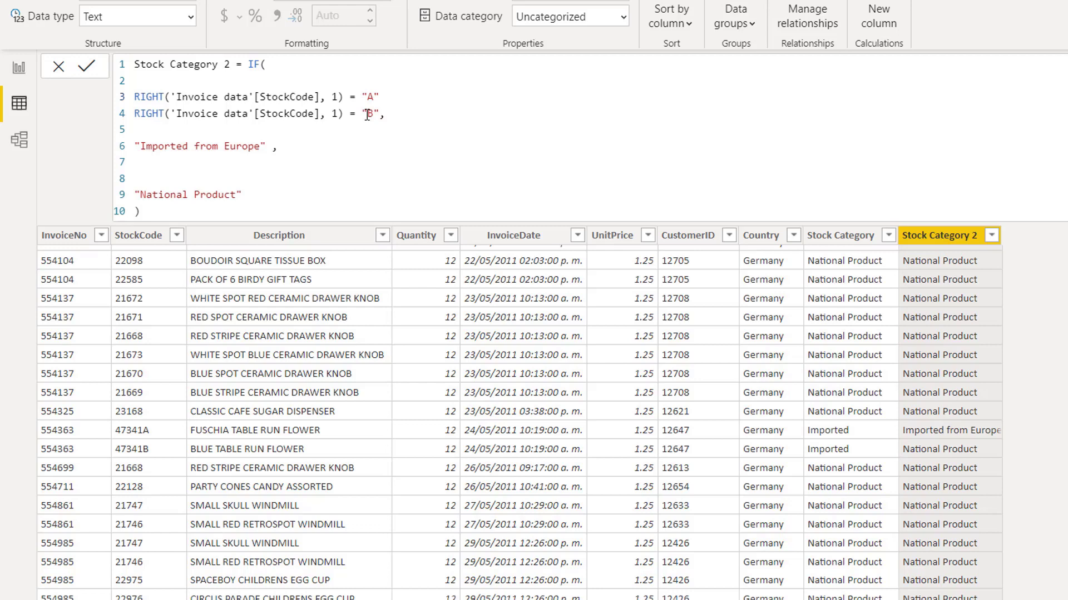
type(",")
key("BackSpace")
type("||")
left_click(277, 214)
key("Return")
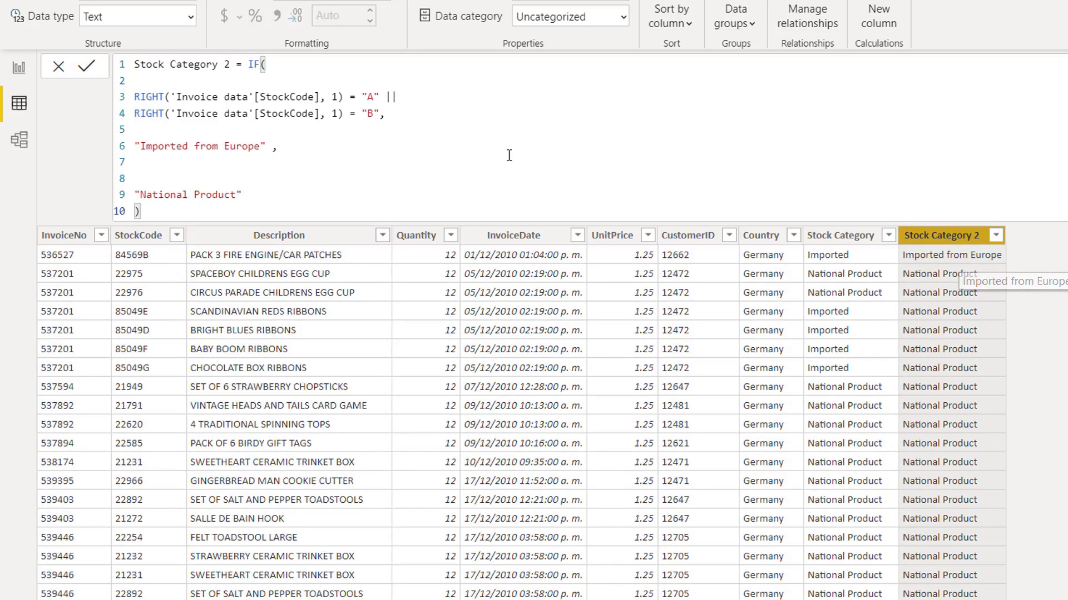
- Append || to the "B" condition and add a copied third RIGHT condition on the line below that compares with "C"
left_click(379, 105)
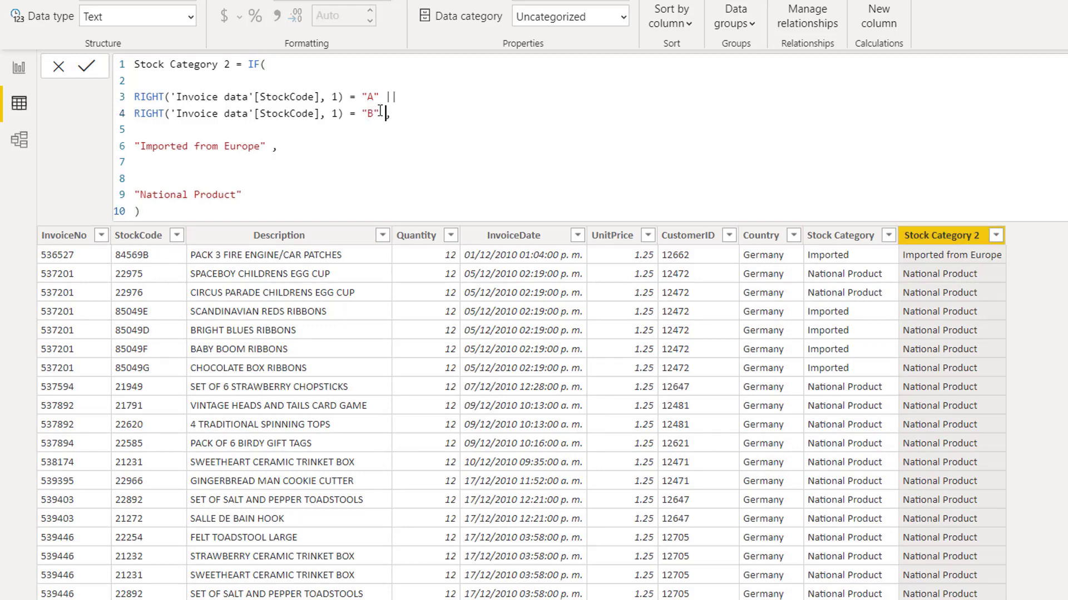
type("||")
left_click_drag(406, 114, 134, 113)
key("ctrl+c")
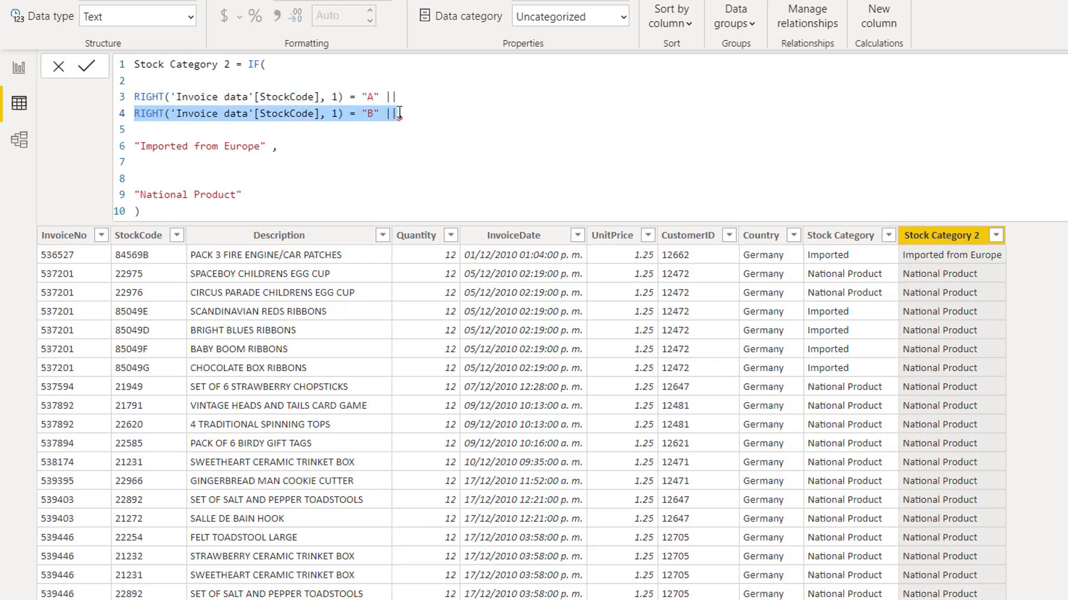
left_click(399, 114)
key("Return")
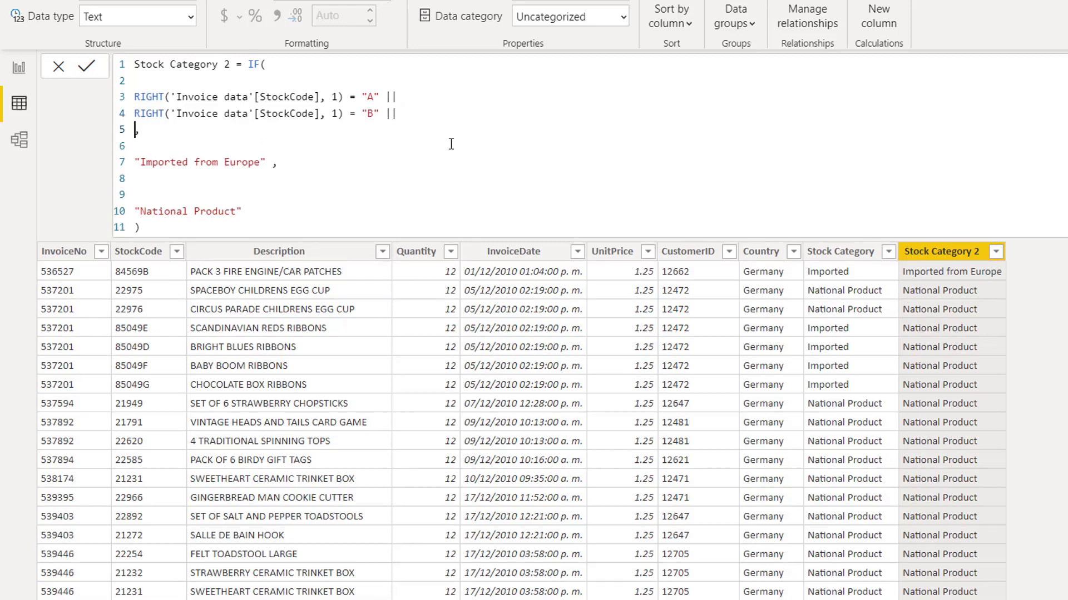
key("ctrl+v")
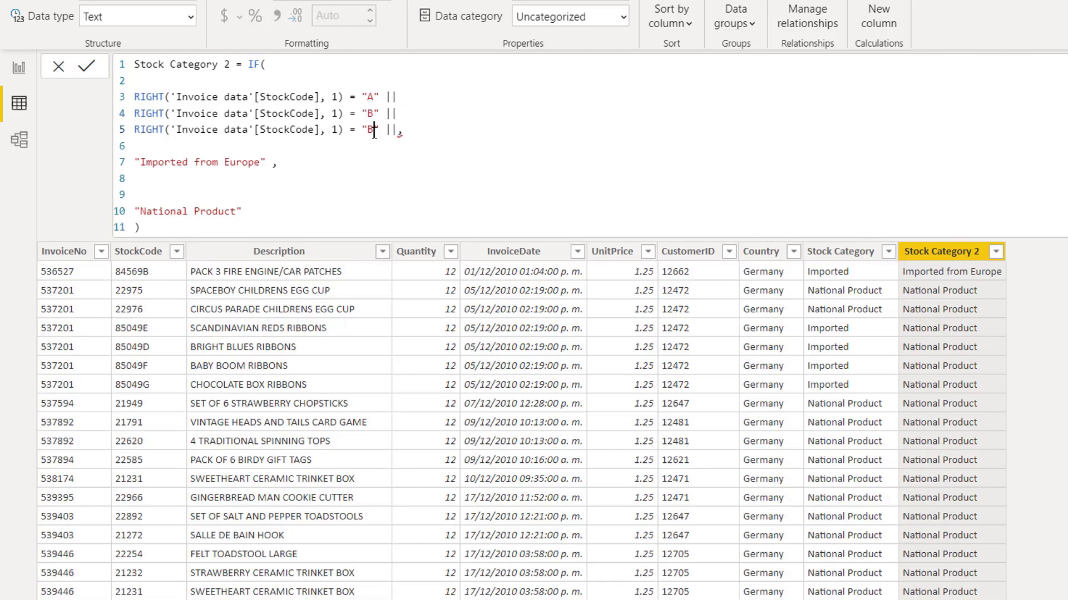
double_click(370, 130)
type("C")
- Copy the IF( opening with its three RIGHT conditions and paste it as a nested IF on a new line after "Imported from Europe"
mouse_move(401, 126)
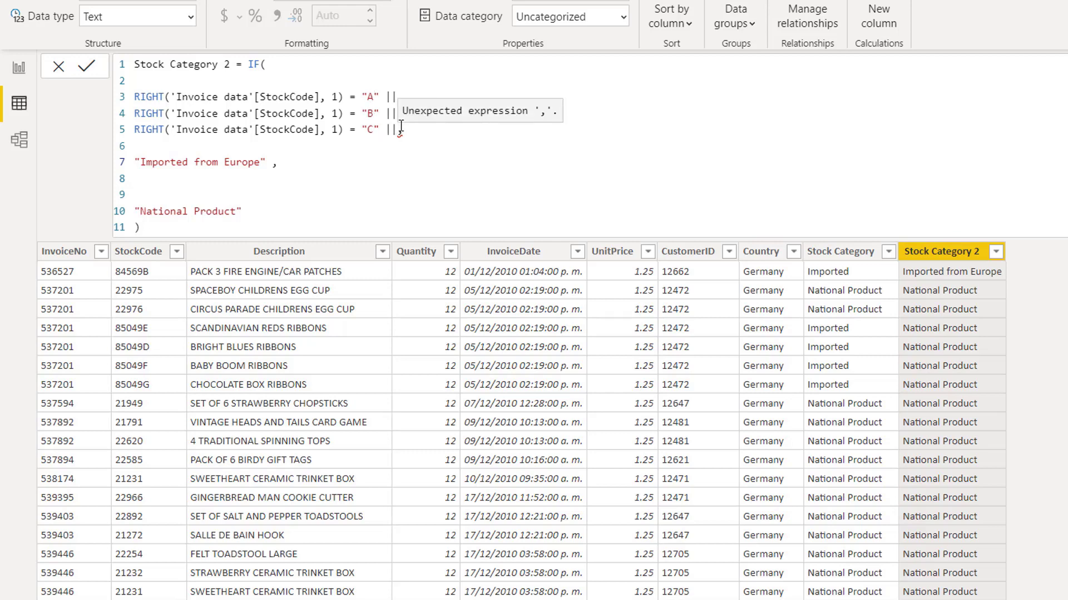
left_click_drag(399, 129, 135, 97)
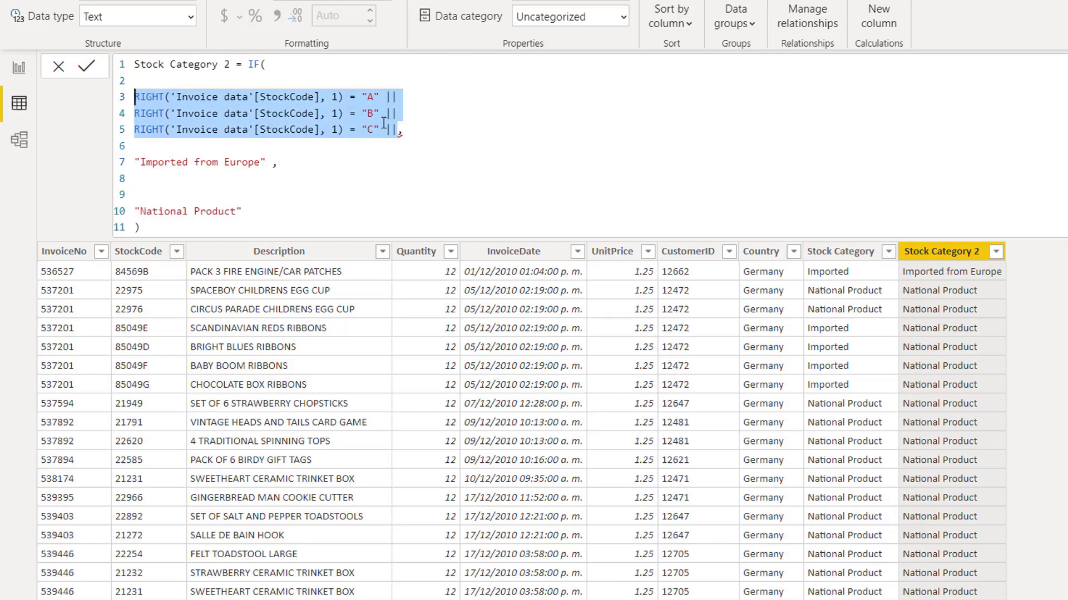
mouse_move(398, 130)
left_mouse_down()
mouse_move(249, 65)
mouse_move(370, 129)
mouse_move(398, 114)
mouse_move(398, 129)
left_mouse_up()
key("ctrl+c")
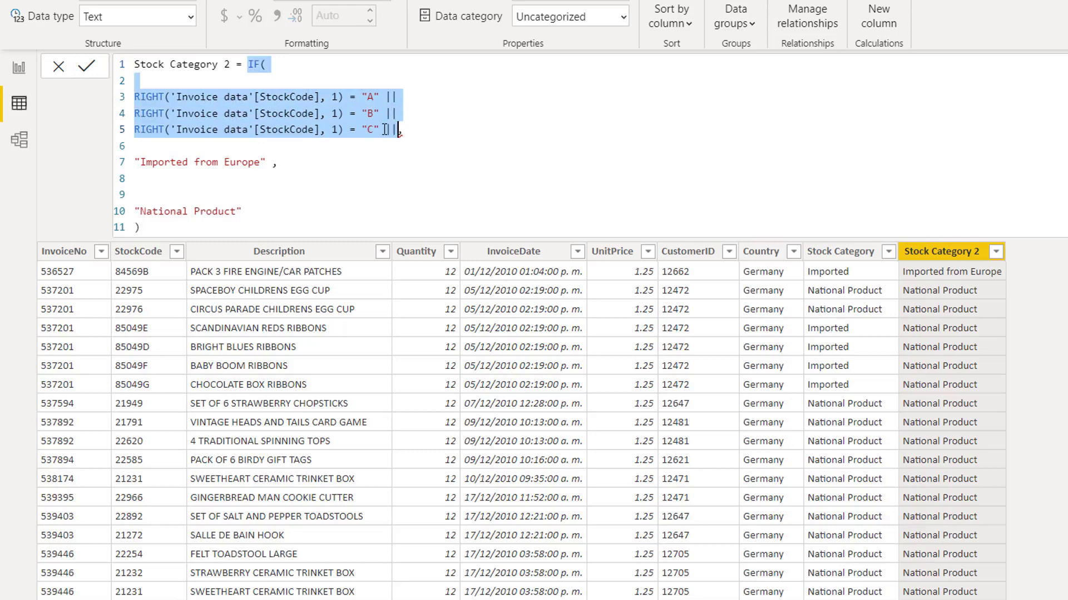
left_click(225, 176)
key("Return")
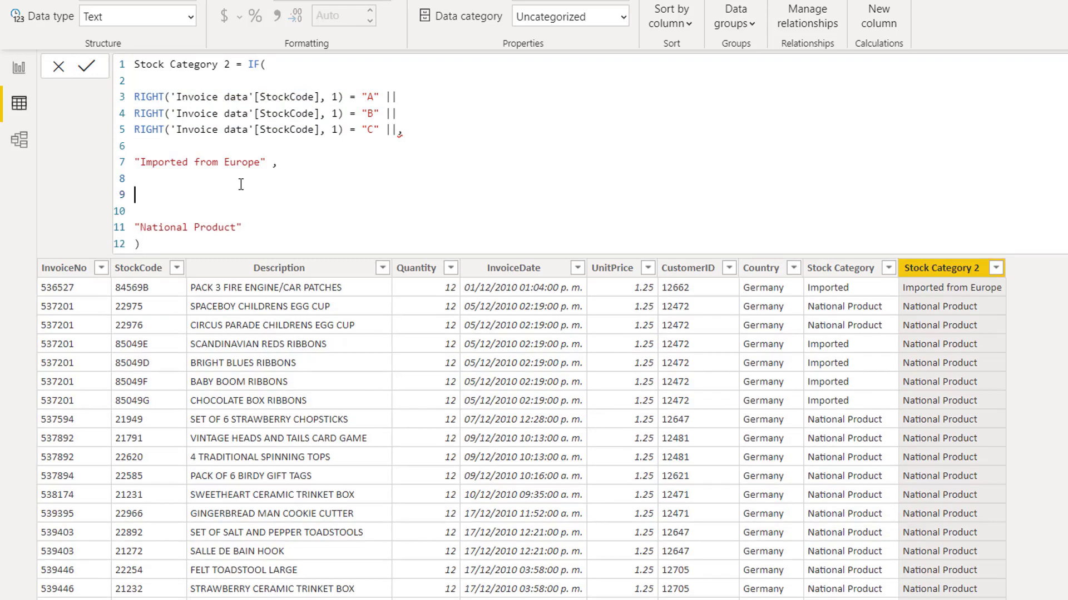
key("ctrl+v")
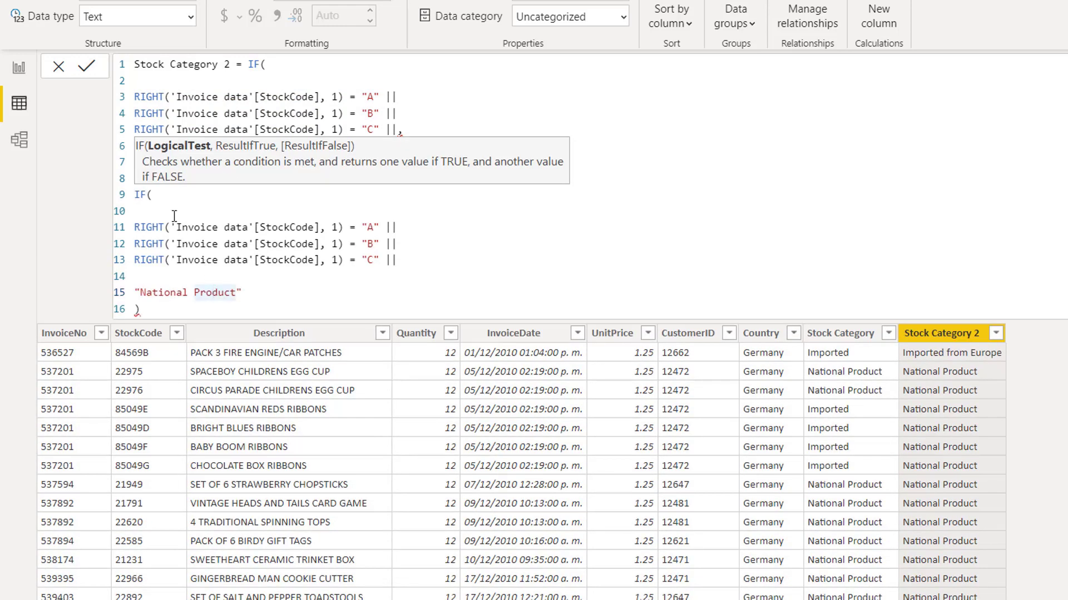
left_click(155, 196)
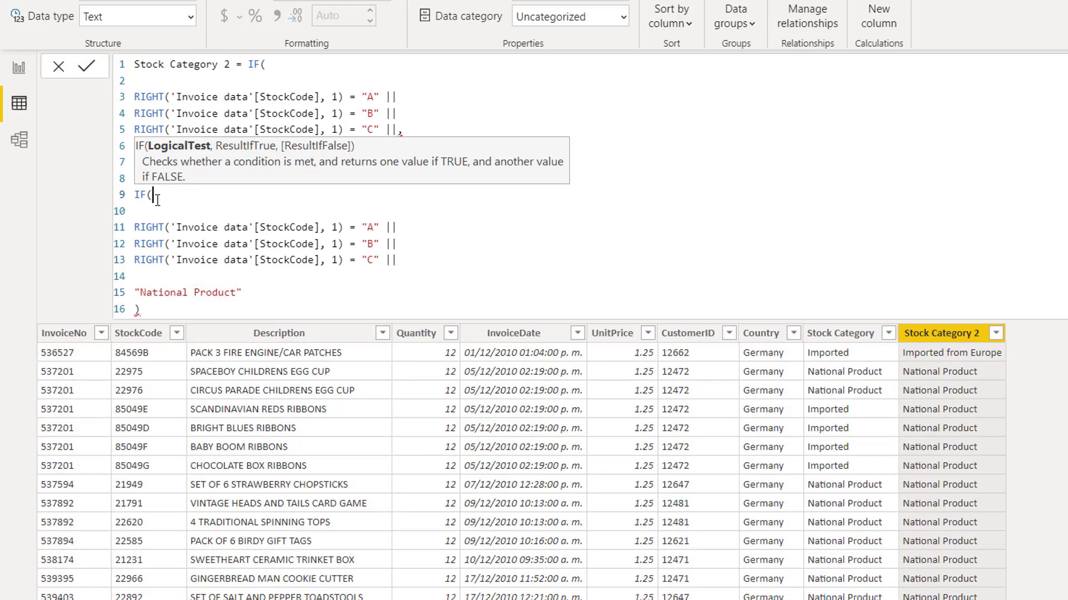
- Change the nested IF's compared letters to "D", "E" and "F", and remove the trailing || after its last condition
left_click(373, 227)
left_click_drag(373, 227, 367, 260)
type("DEF")
left_click(401, 261)
key("BackSpace")
key("BackSpace")
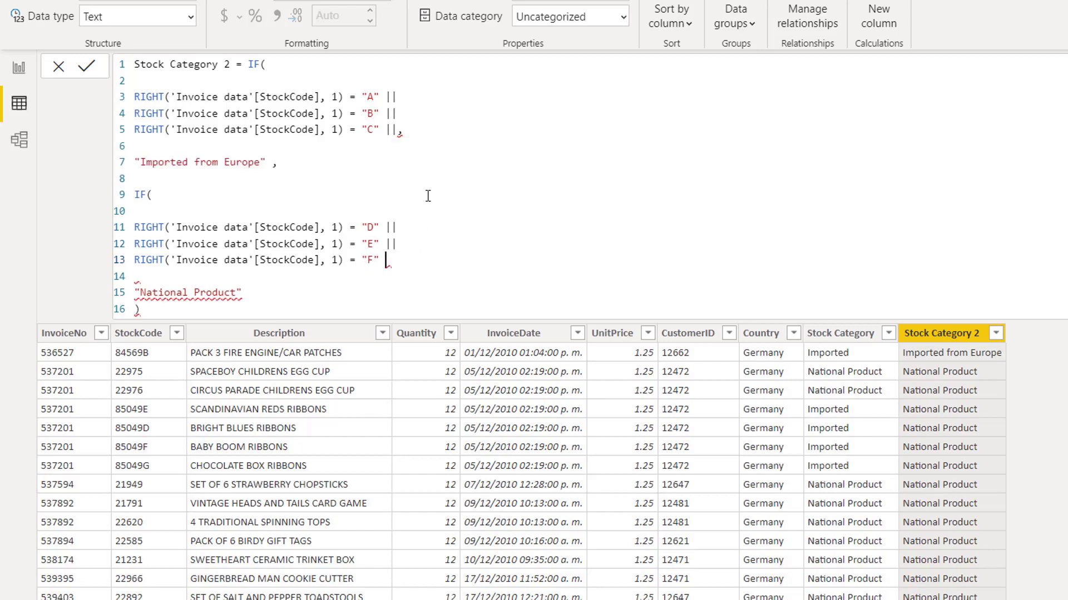
- Remove the trailing || after the outer IF's "C" condition and end the condition with a comma
left_click(400, 130)
key("BackSpace")
key("BackSpace")
key("BackSpace")
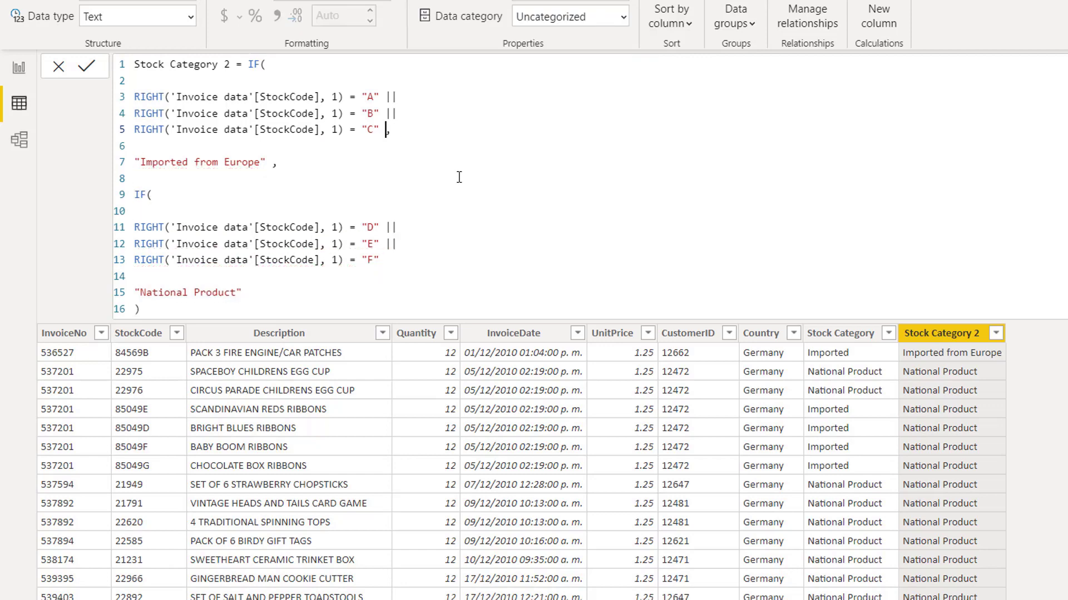
type(",")
- End the nested IF's condition with a comma and enter "Imported Worldwide" as its result when true, followed by a comma
left_click(411, 260)
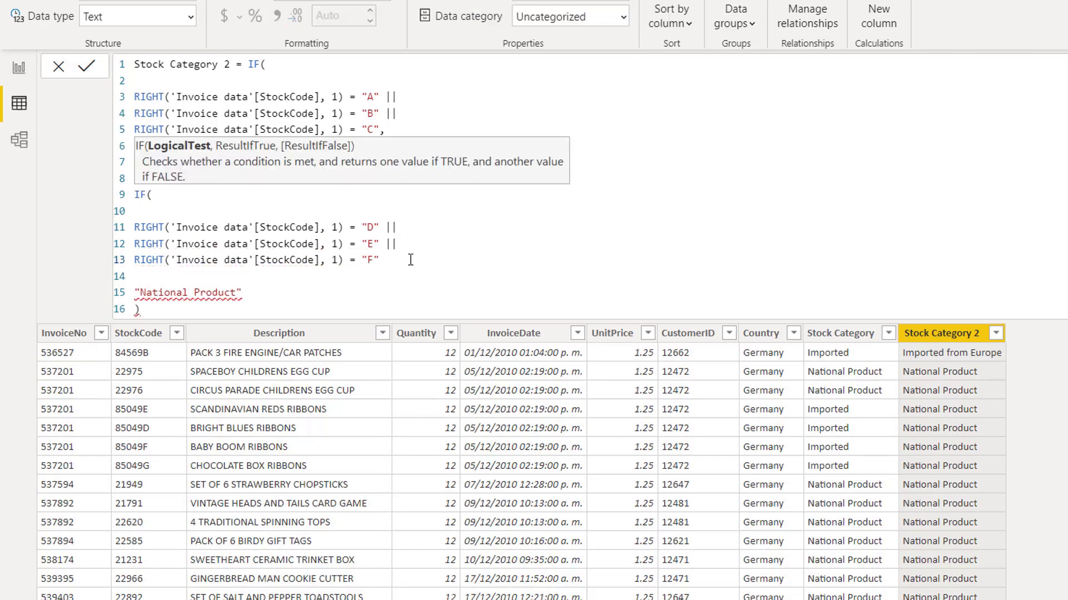
type(",")
key("Return")
key("Return")
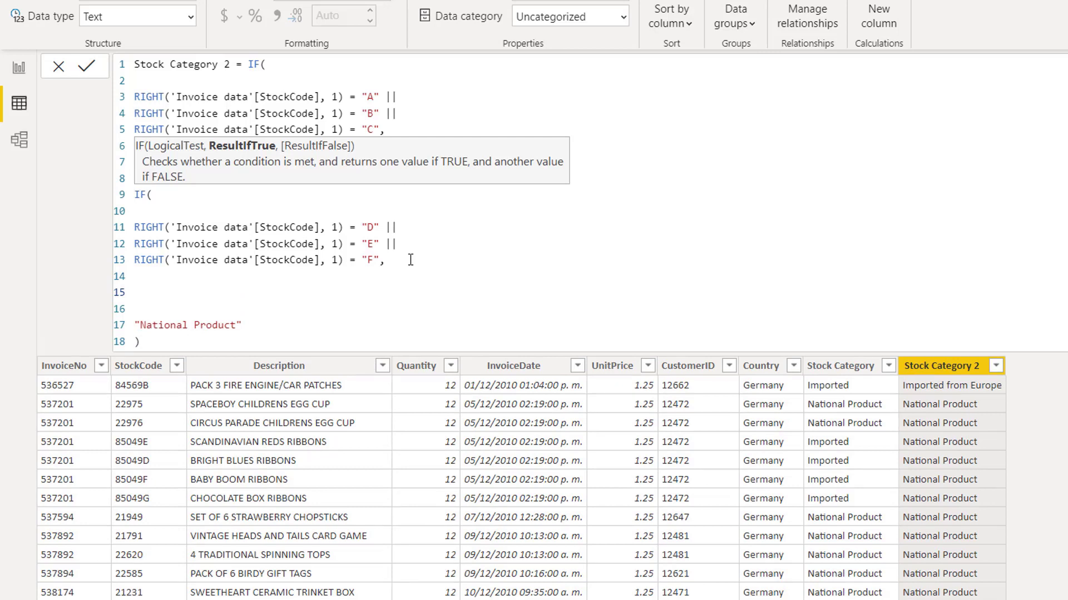
type("\"Imported Worldwide\"")
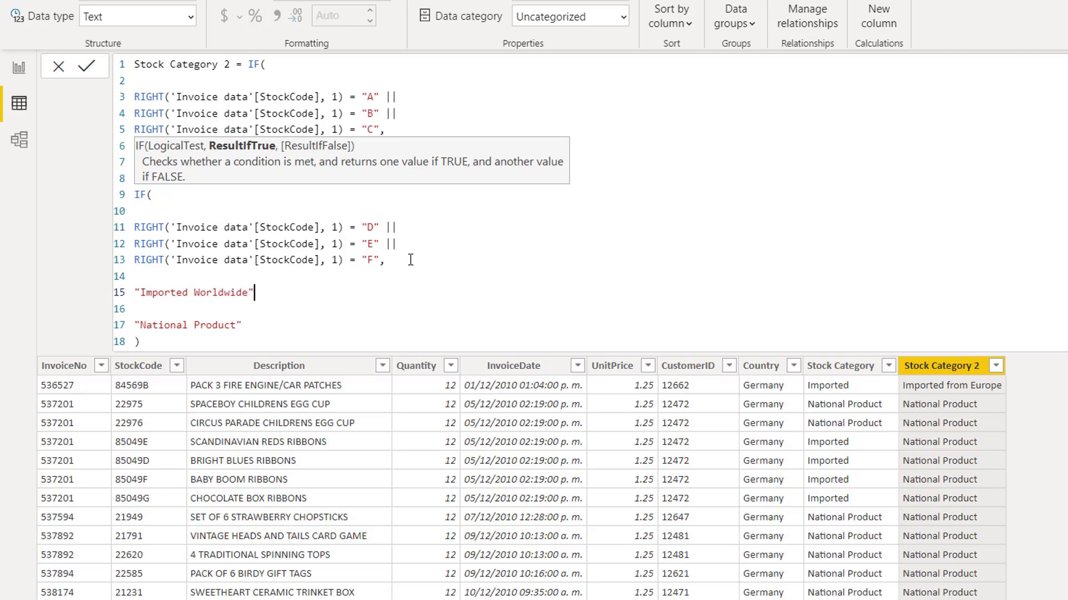
type(",")
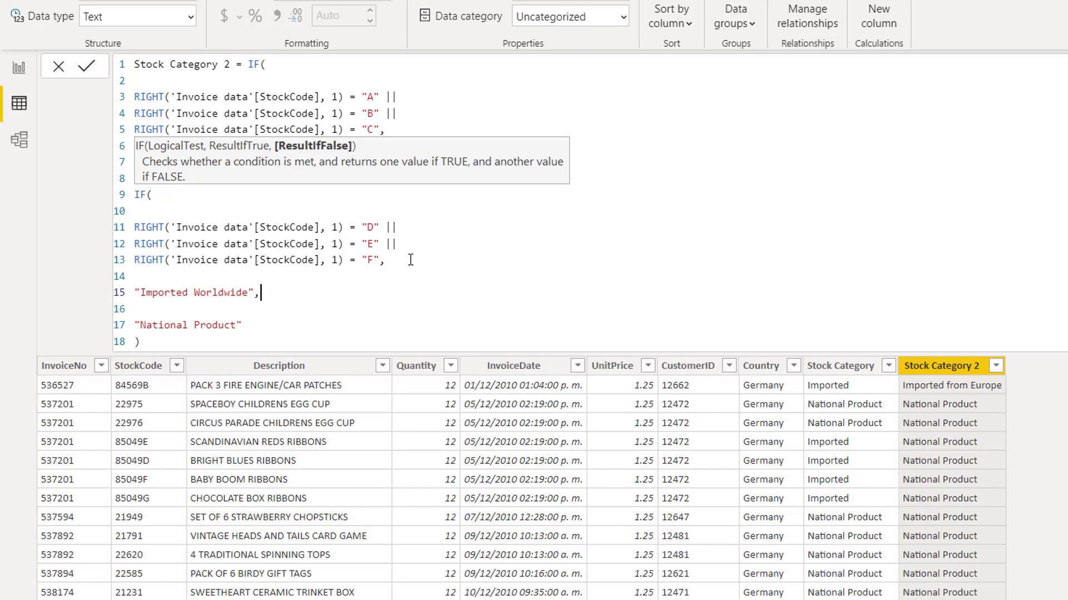
- Bring "National Product" onto the same line as "Imported Worldwide", add the second closing parenthesis, and commit the formula
key("Right")
key("Up")
key("BackSpace")
key("BackSpace")
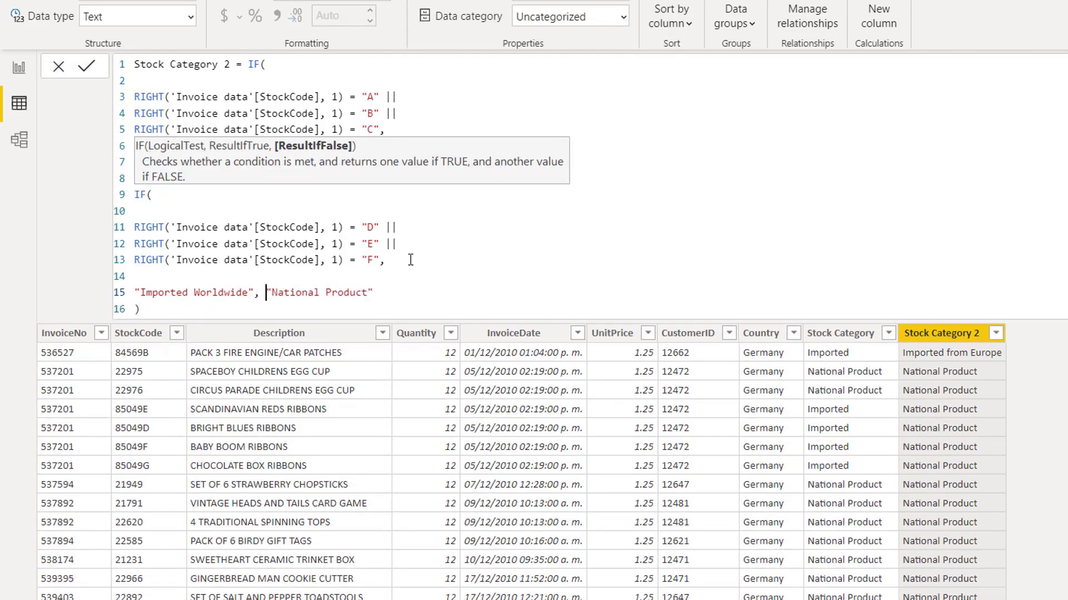
left_click(364, 309)
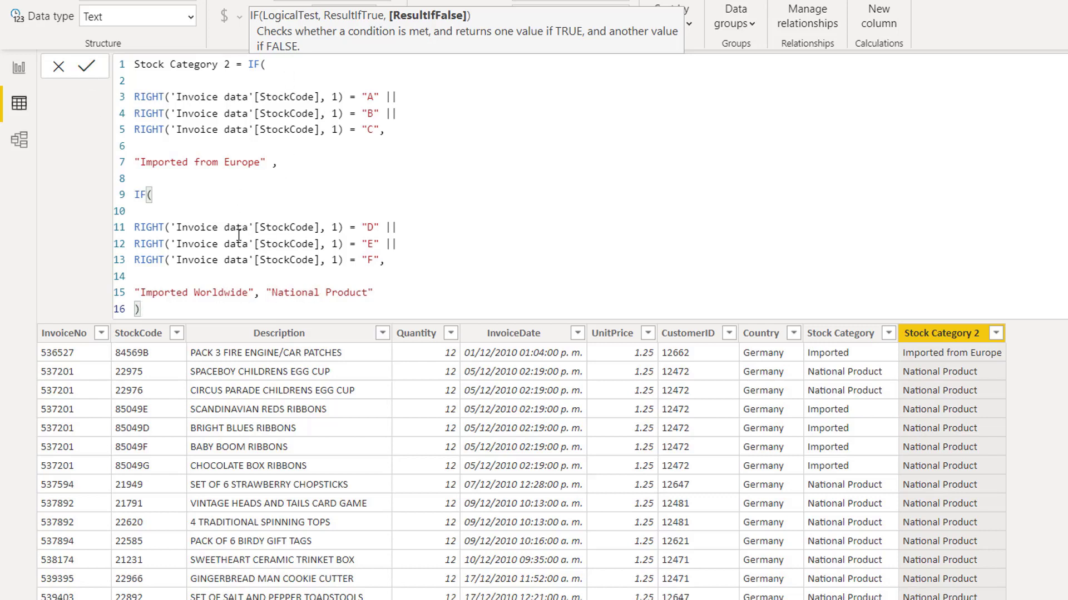
type(")")
key("Return")
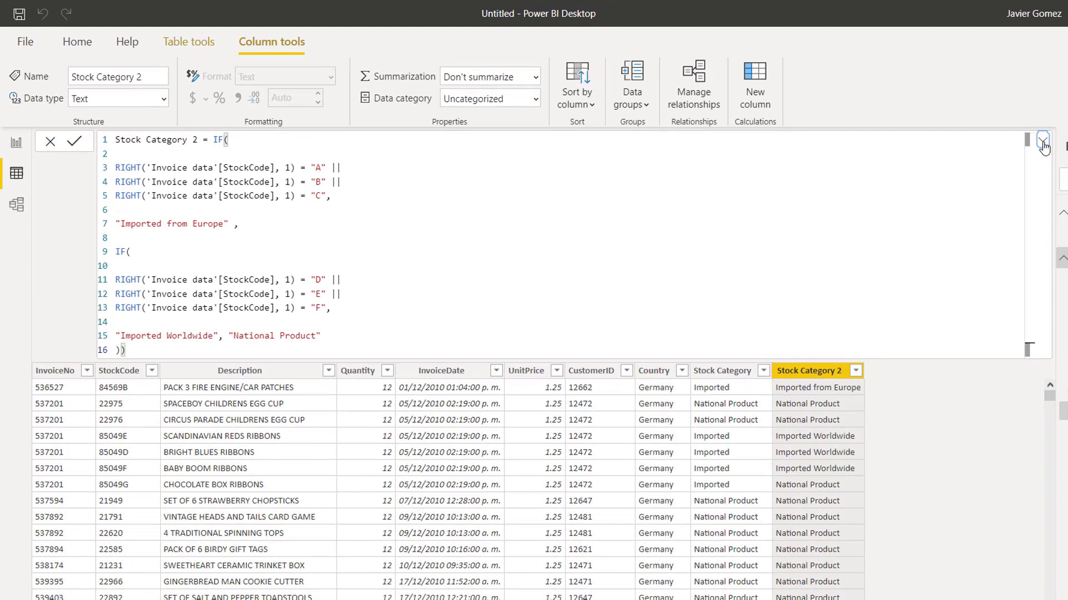
- Collapse the formula display and examine the Stock Category 2 values against the stock codes across the table rows
left_click(1043, 143)
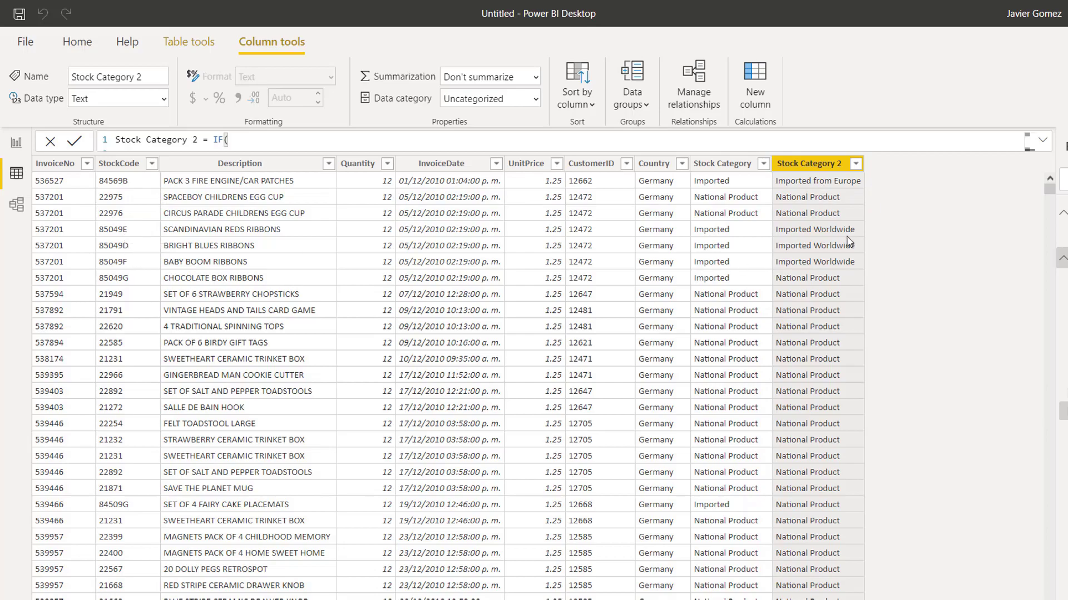
scroll(852, 256, "down", 10)
scroll(852, 255, "down", 20)
scroll(856, 255, "up", 7)
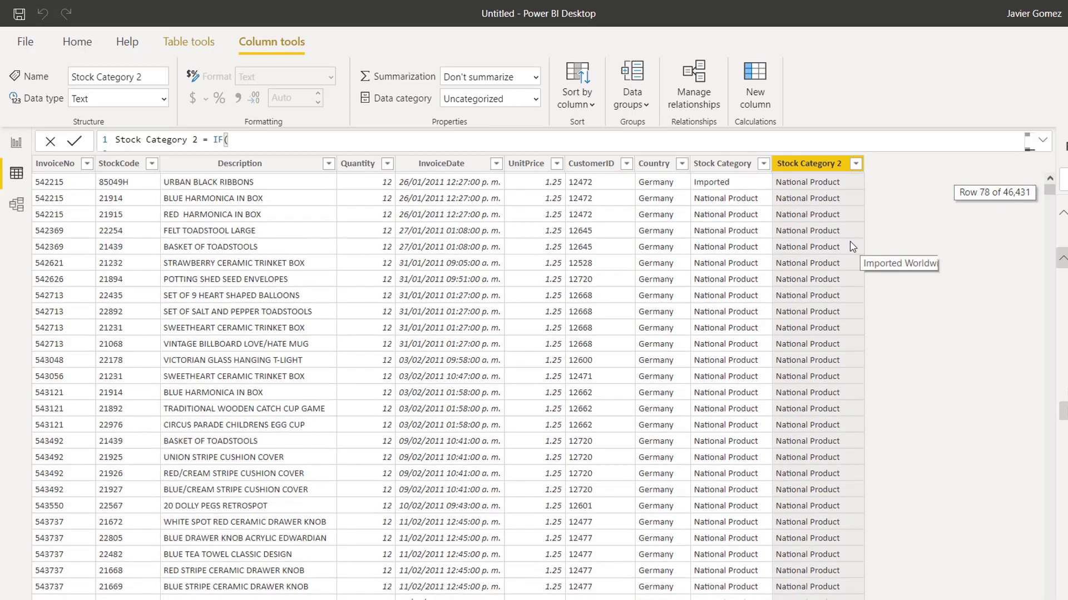
scroll(821, 243, "up", 8)
scroll(821, 243, "down", 2)
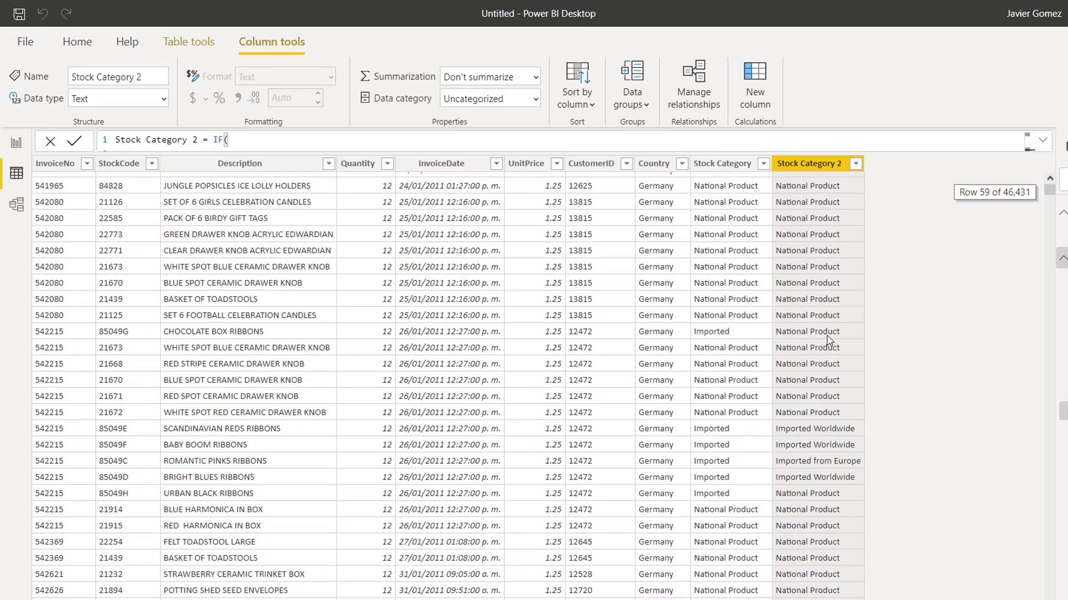
scroll(826, 336, "up", 9)
scroll(827, 336, "up", 10)
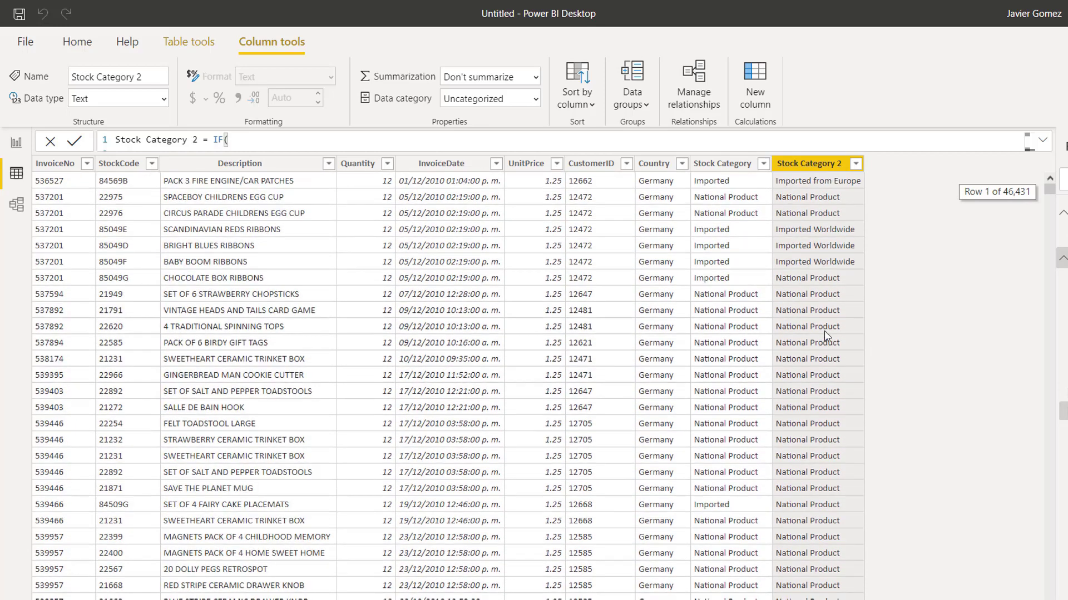
- Delete the original Stock Category column from the Invoice data table
left_click(737, 165)
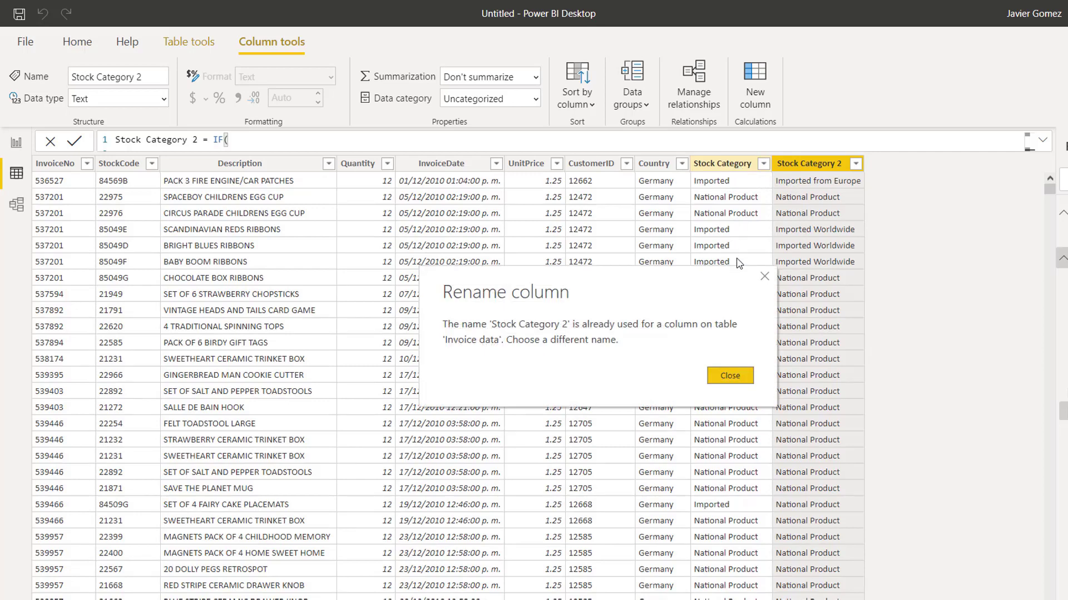
right_click(732, 168)
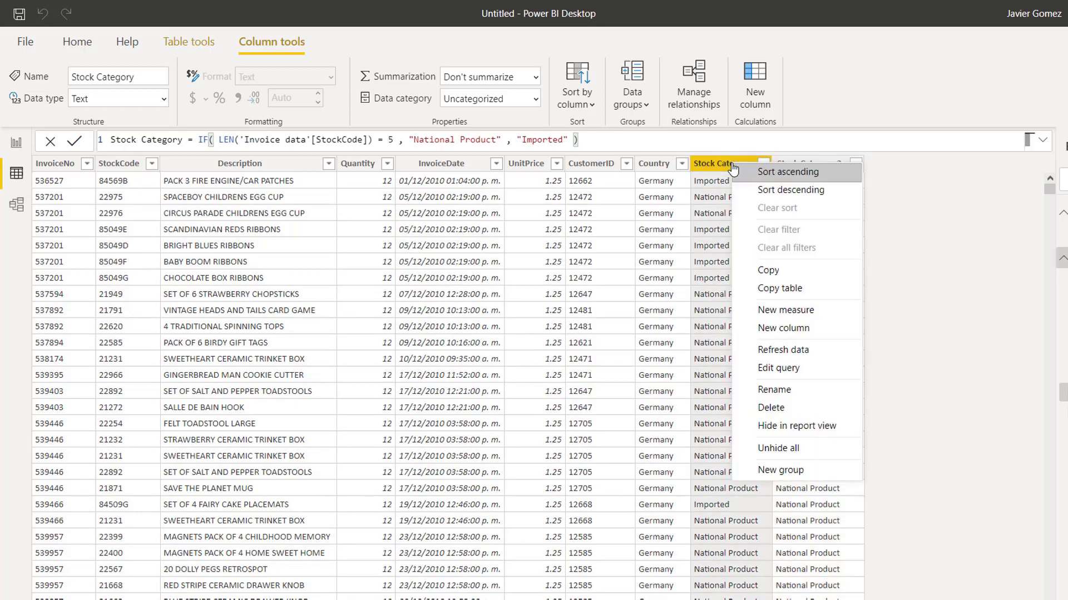
left_click(780, 407)
left_click(689, 373)
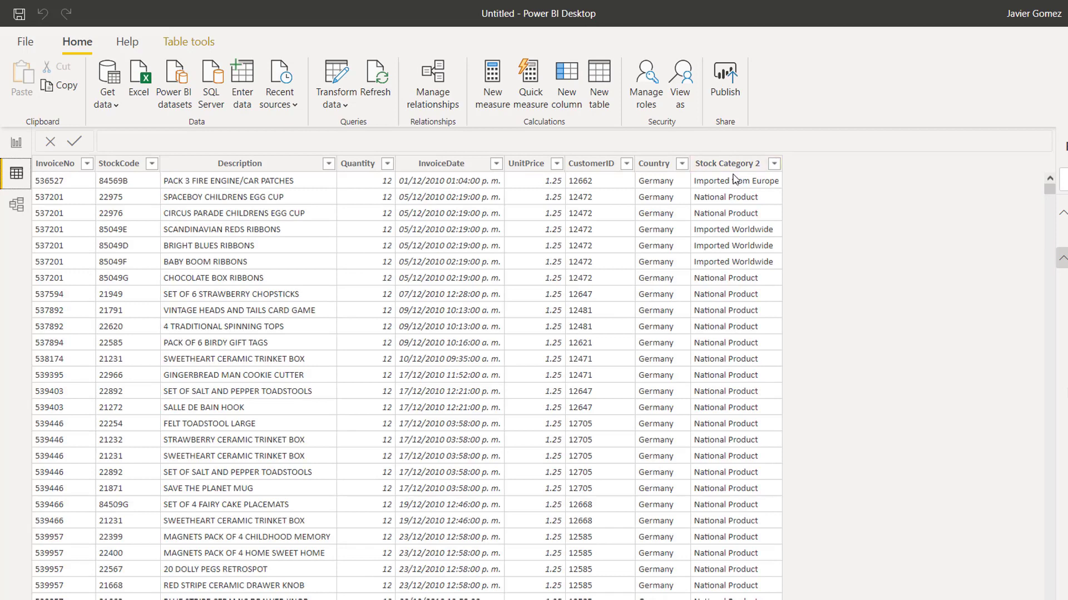
- Rename the Stock Category 2 column as Stock Category in its formula and commit it
left_click(734, 173)
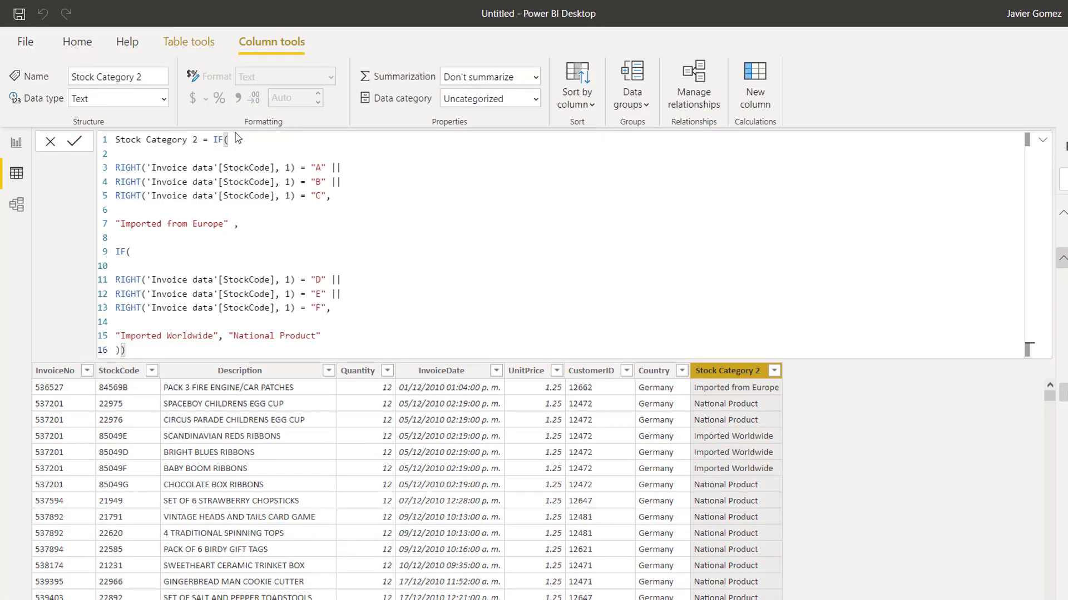
key("BackSpace")
key("BackSpace")
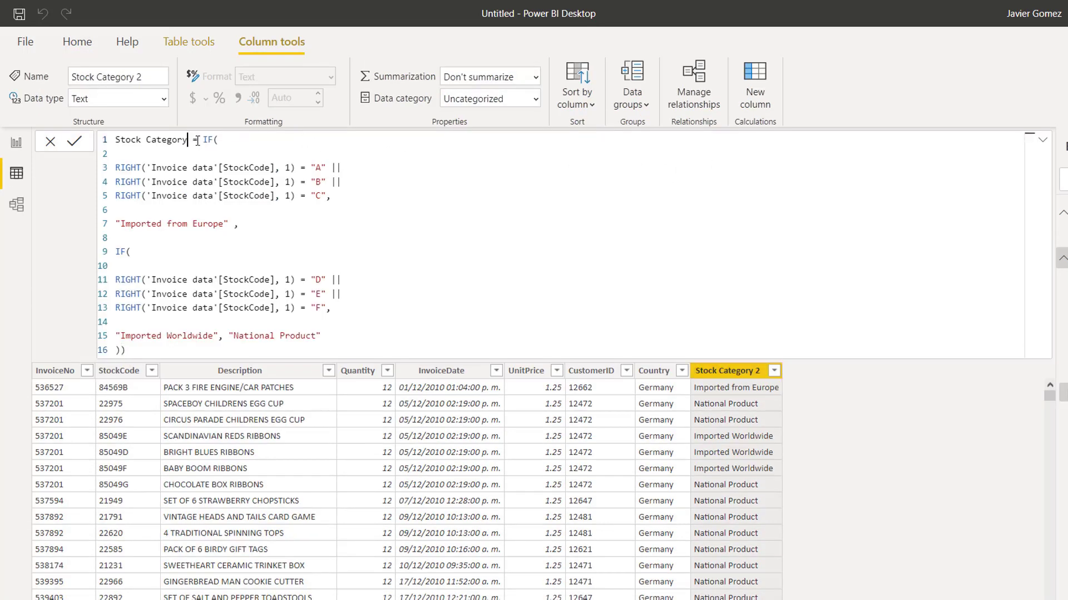
key("Return")
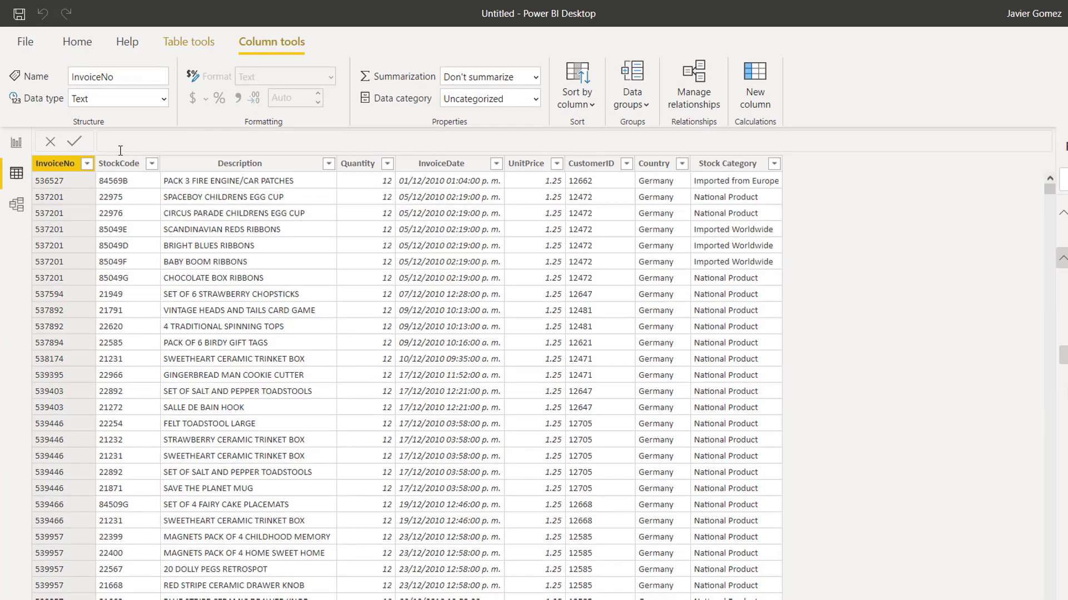
- In the report, make the Stock Category slicer taller and filter the product table by Imported from Europe and by Imported Worldwide in turn
left_click(14, 145)
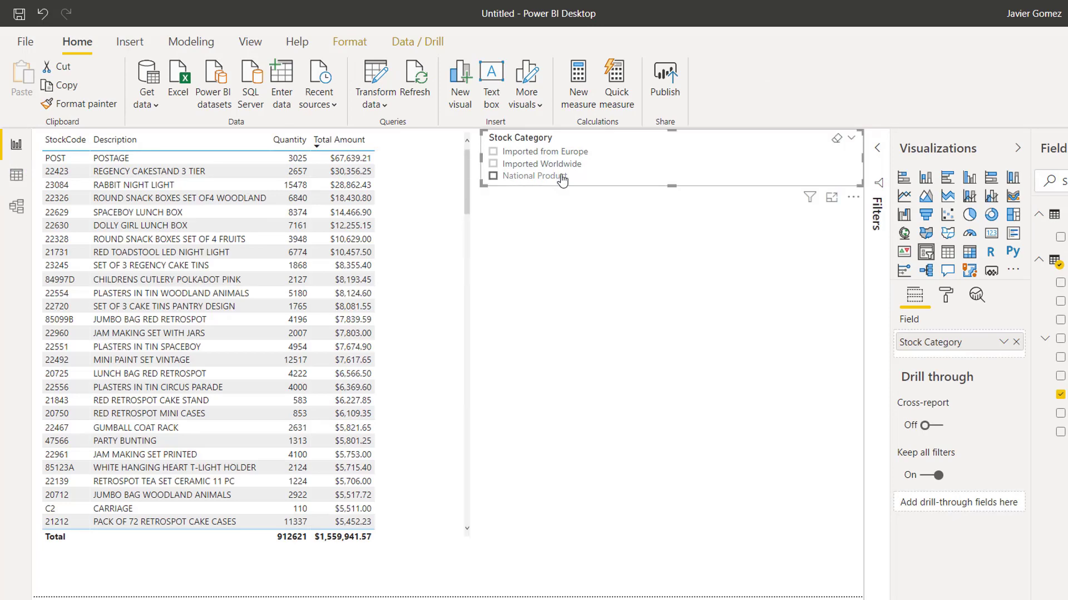
left_click_drag(674, 188, 678, 205)
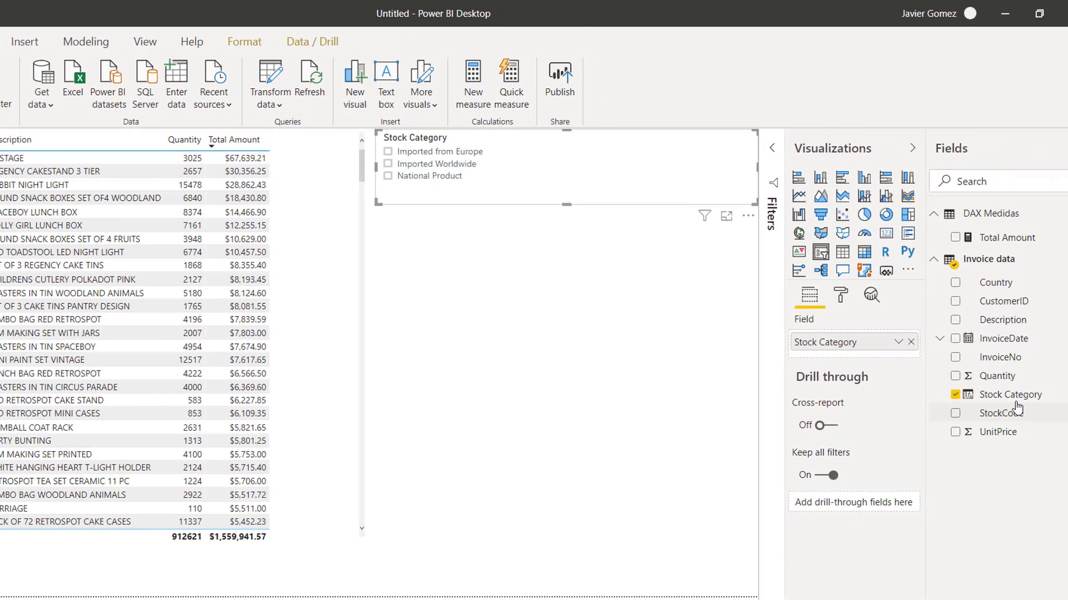
left_click(431, 158)
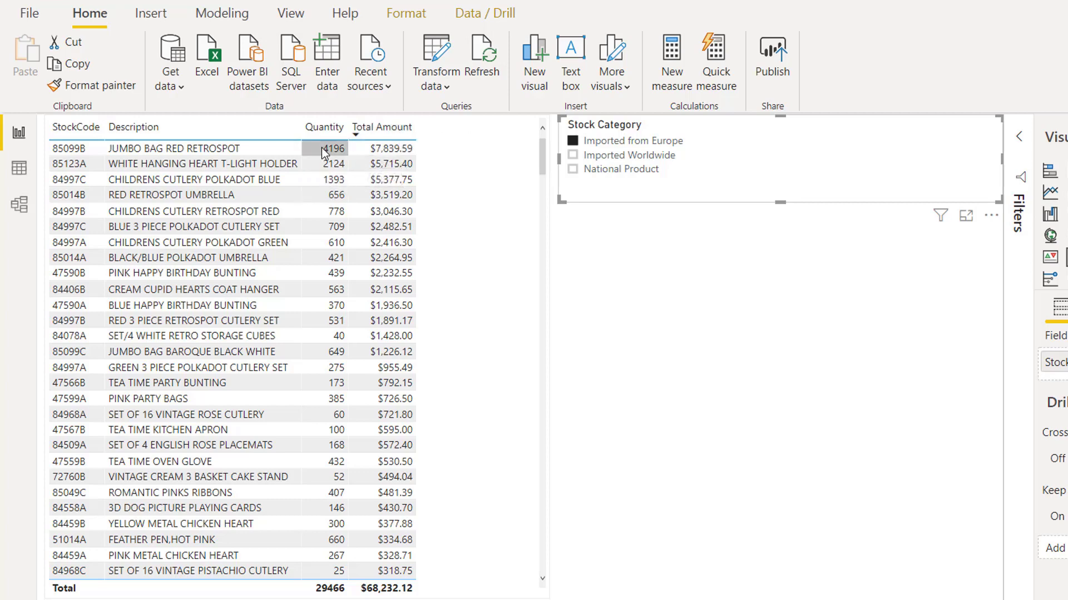
left_click(633, 158)
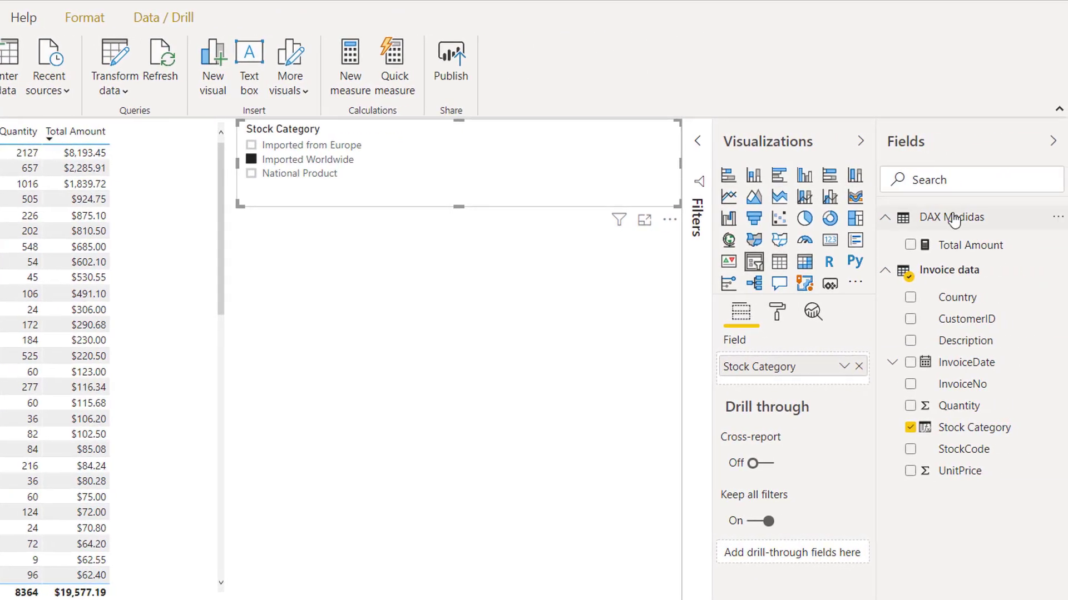
- Create the measure Unit Price Average = AVERAGE('Invoice data'[UnitPrice]) in the DAX Medidas table
right_click(990, 217)
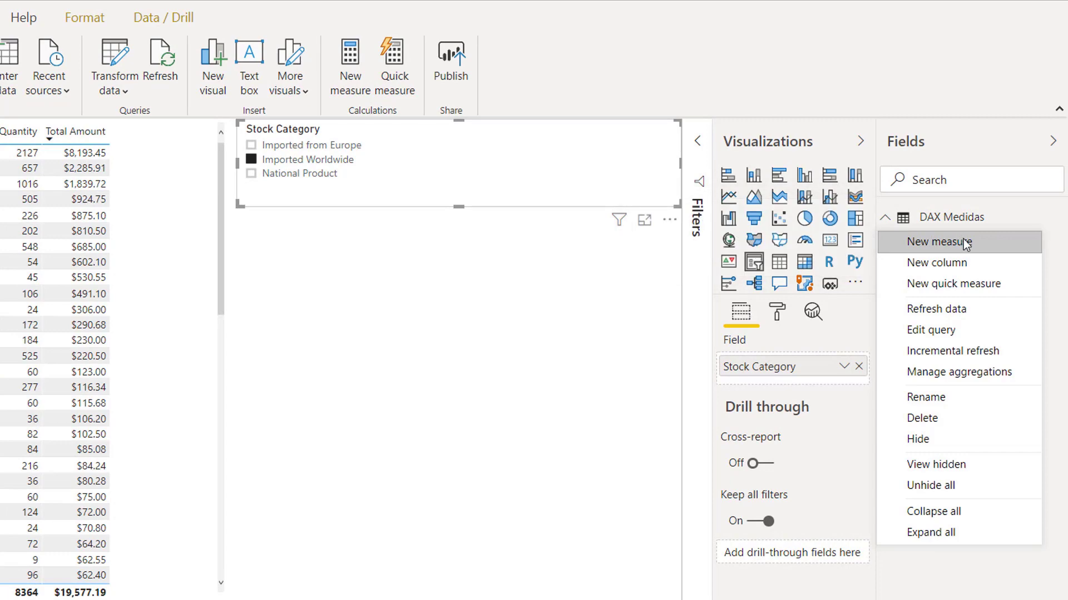
left_click(960, 242)
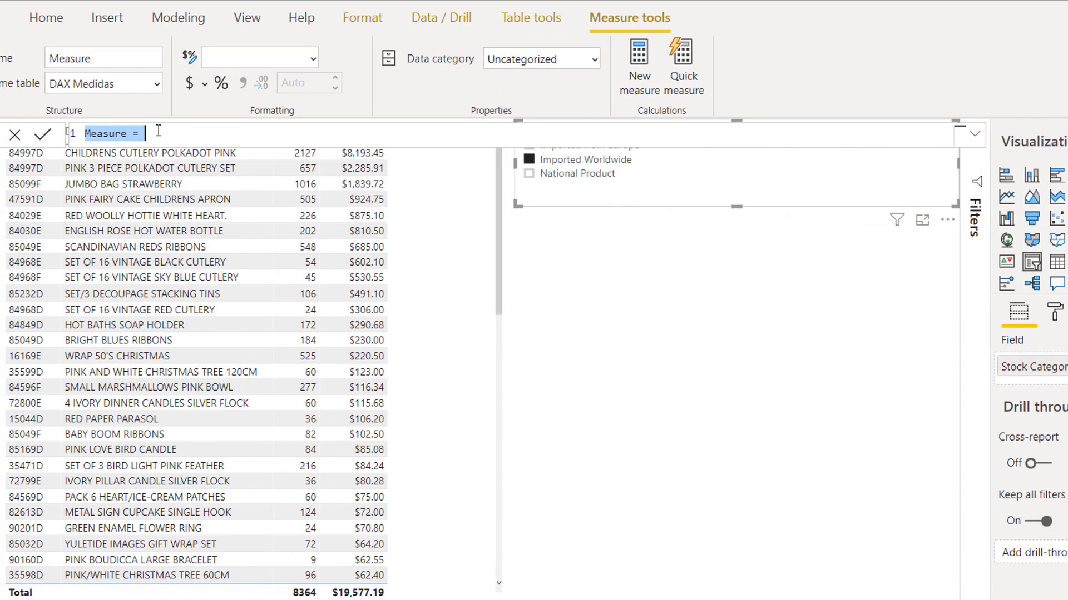
type("Un")
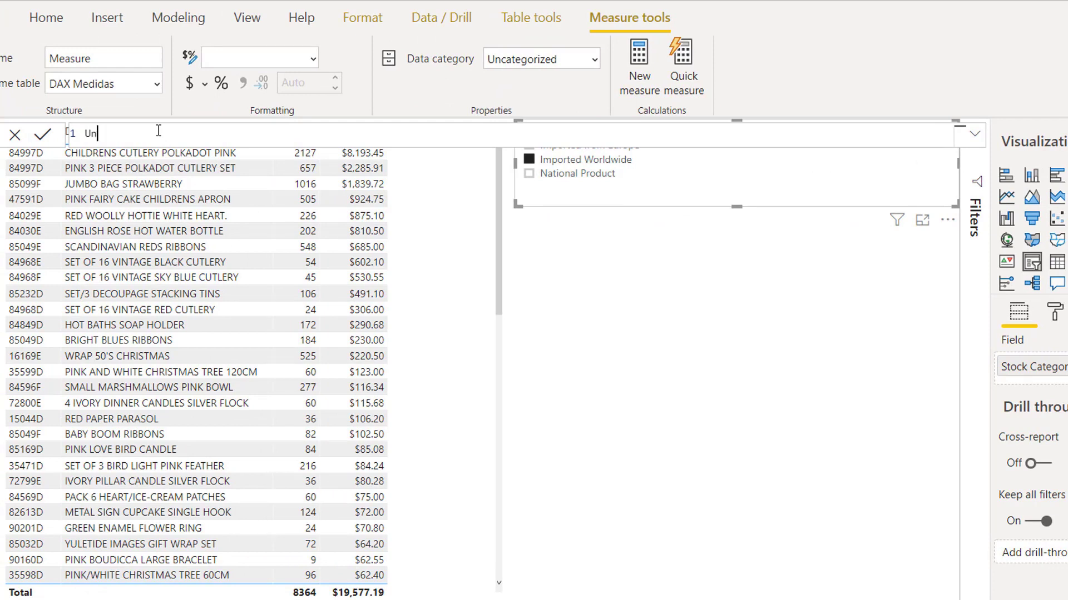
type("it Price Average =")
type("AVERAGE")
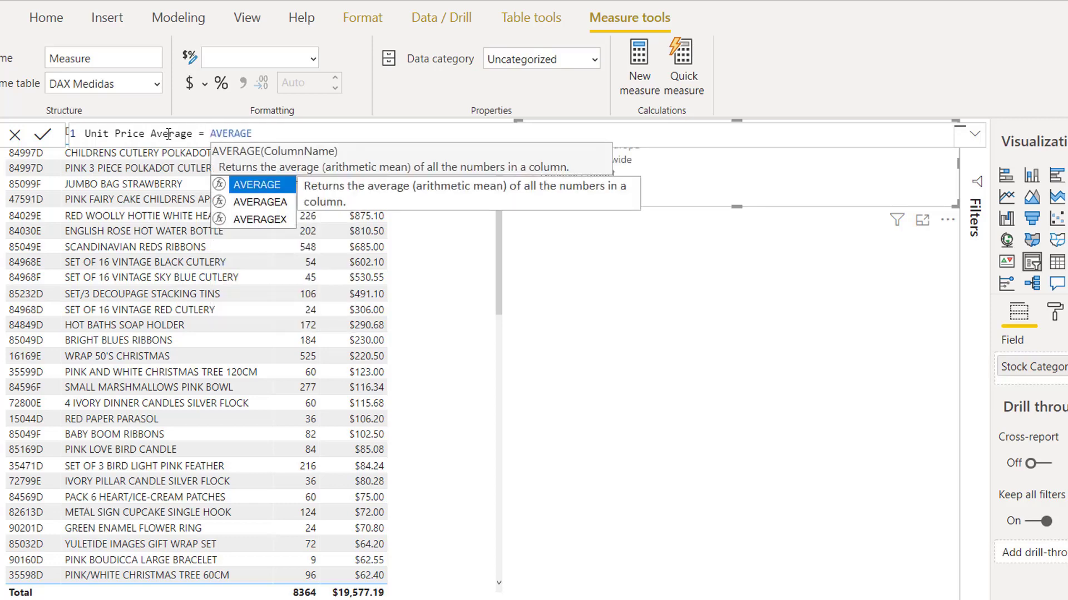
type("(")
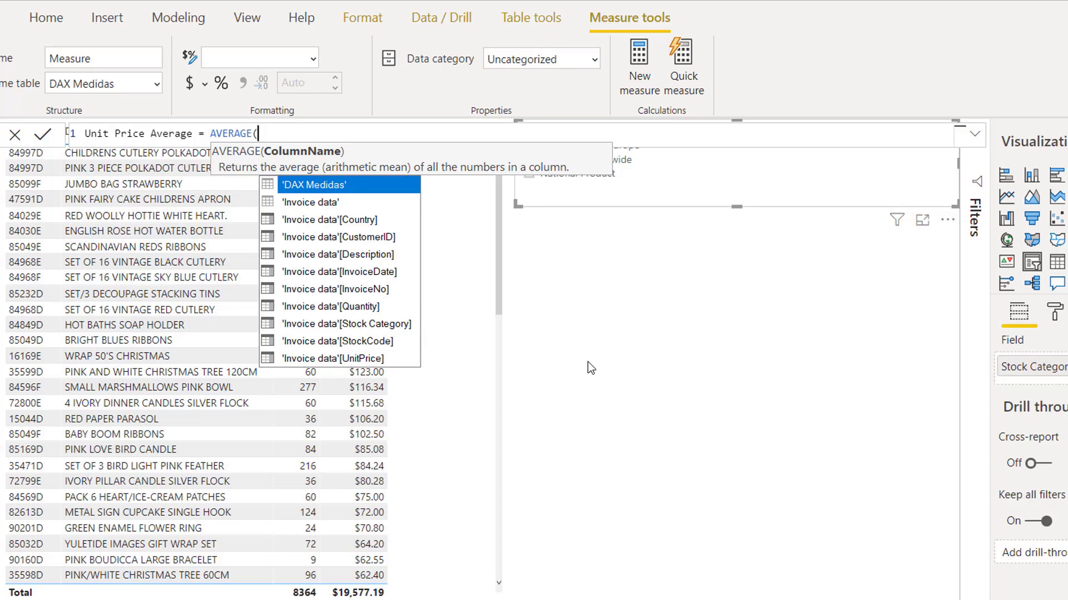
type("Unit")
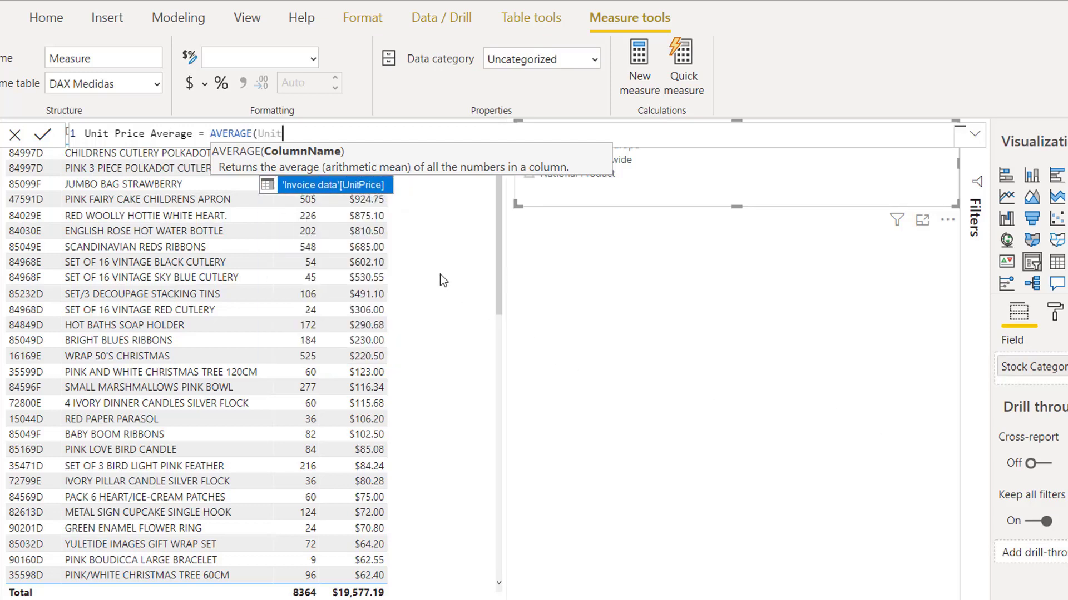
key("Tab")
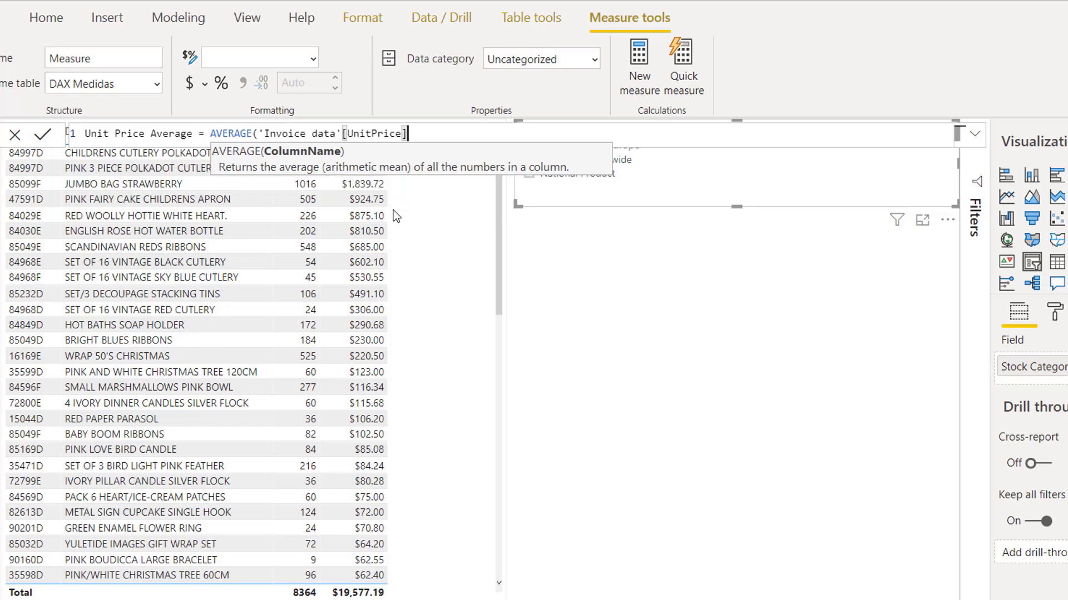
type(")")
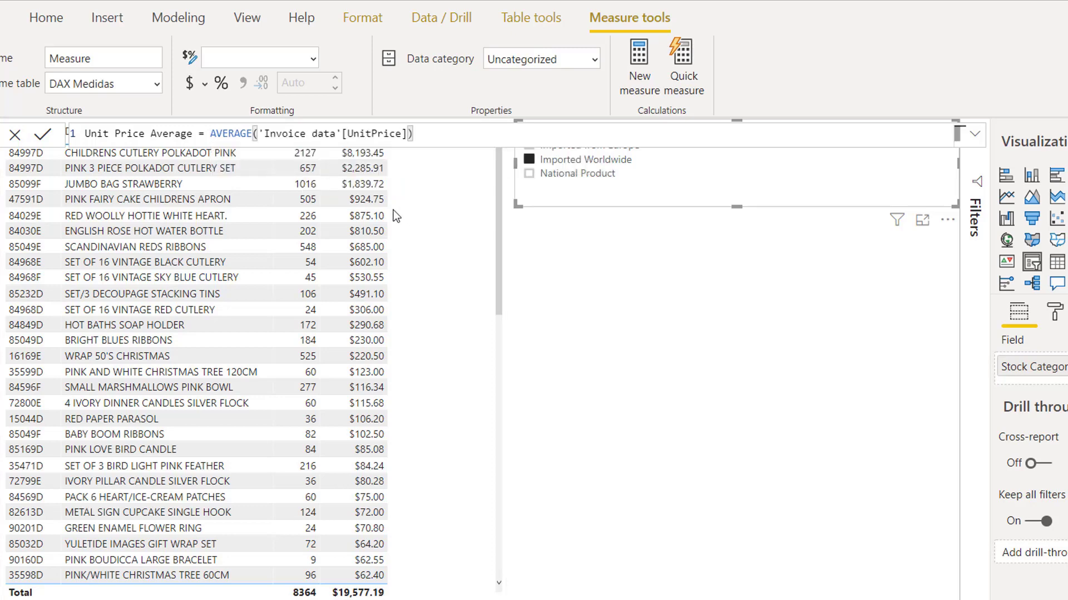
key("Return")
- Add Unit Price Average between Quantity and Total Amount in the product table and format the measure as currency with 2 decimals
left_click(424, 262)
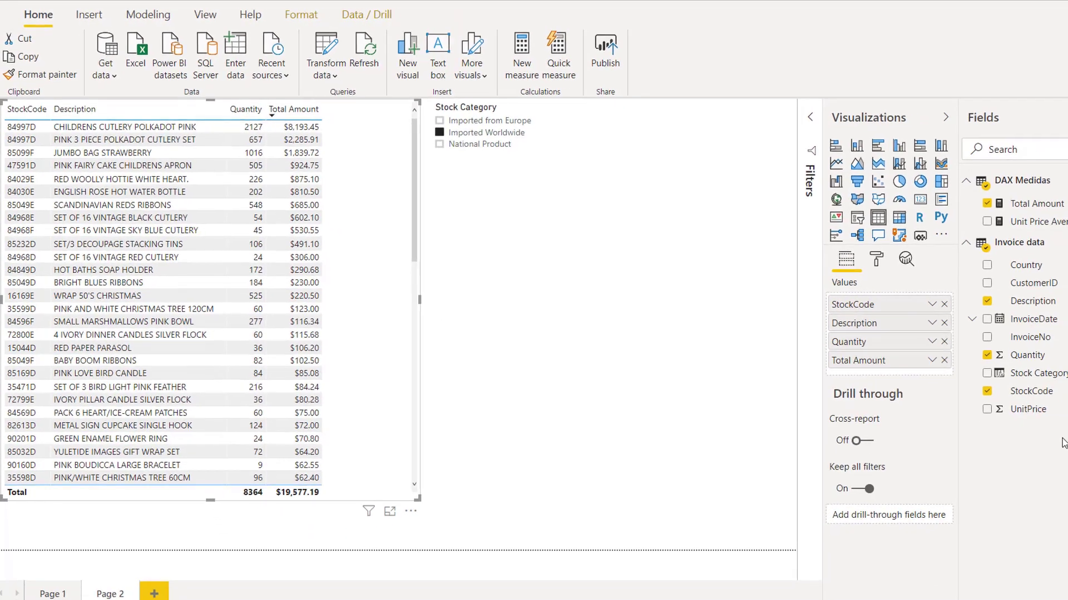
left_click_drag(1025, 227, 893, 356)
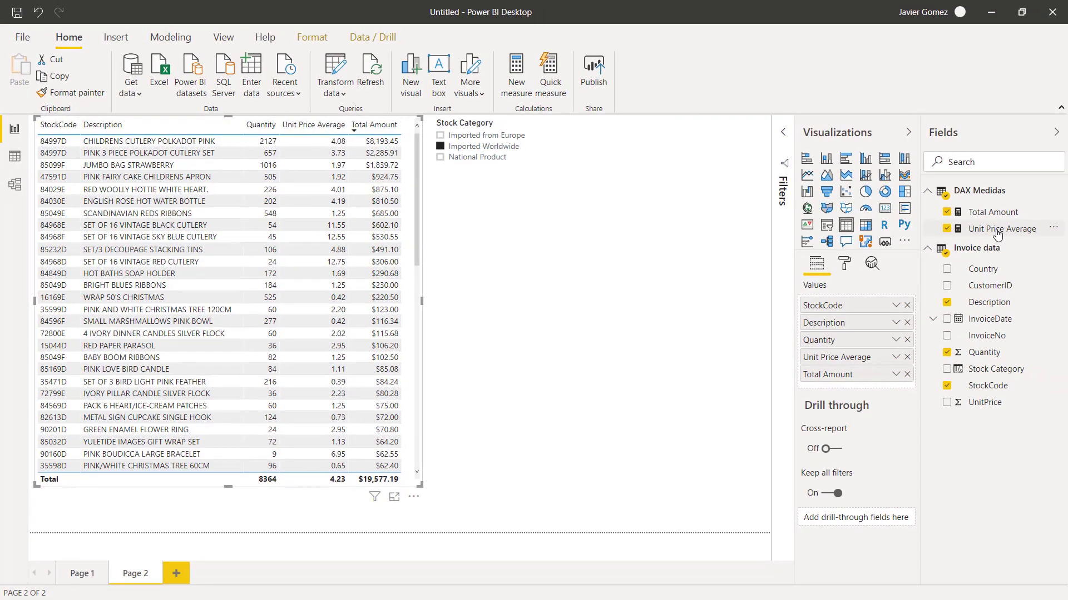
left_click(997, 233)
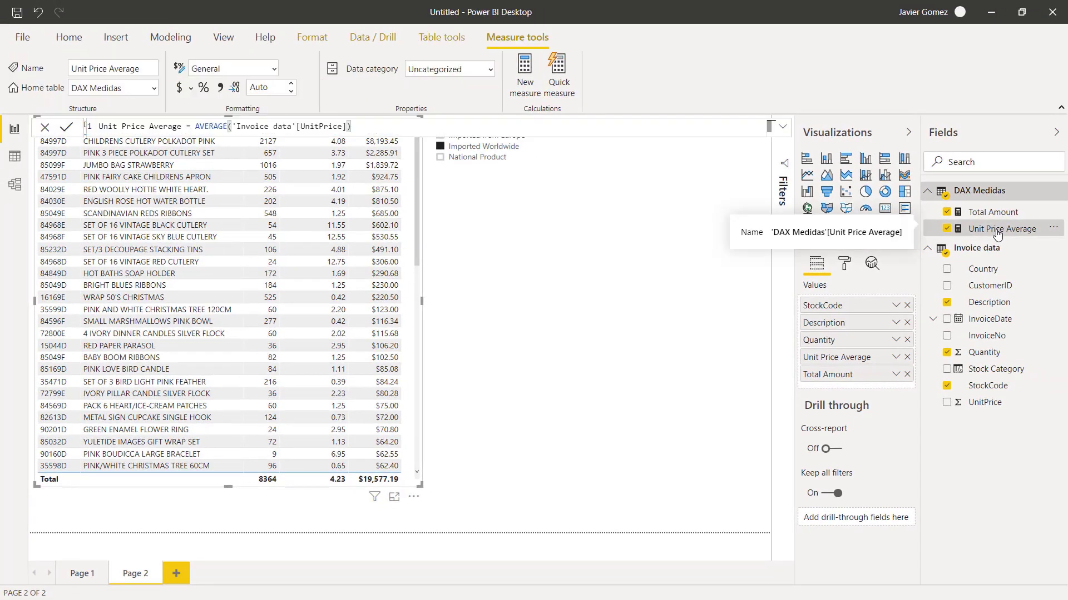
left_click(179, 89)
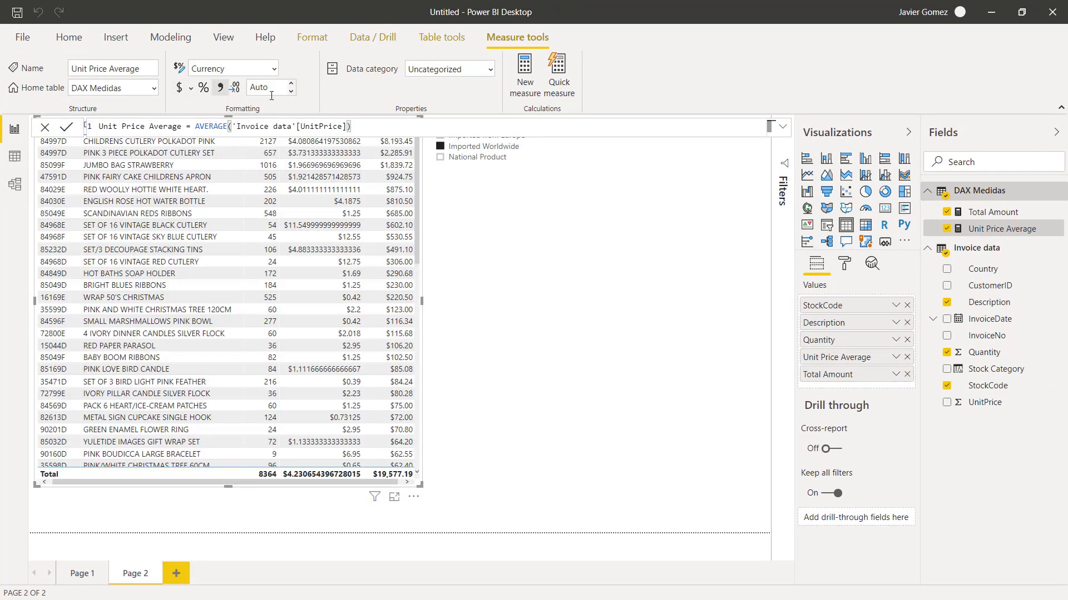
left_click(247, 89)
type("2")
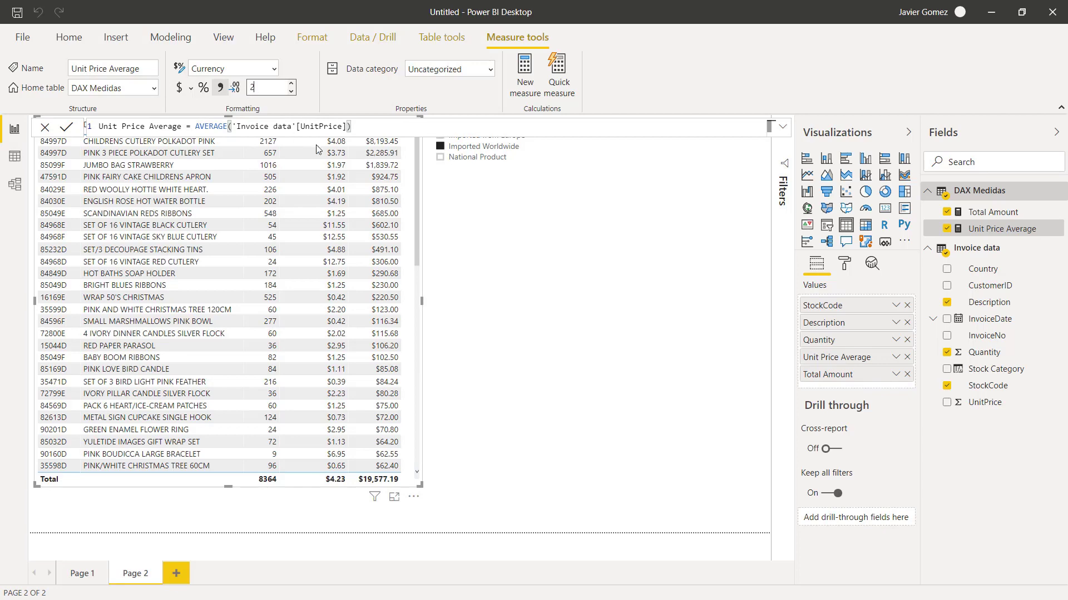
left_click(444, 301)
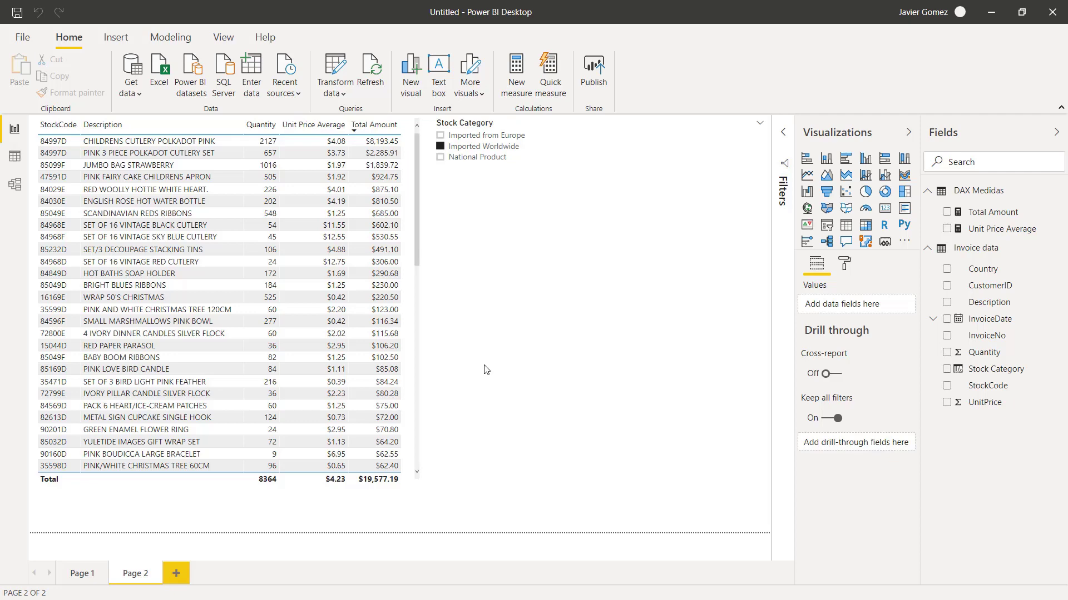
- On Page 1, move the Total Amount by Year and Month chart to the canvas's upper-right corner and shrink it
left_click(83, 574)
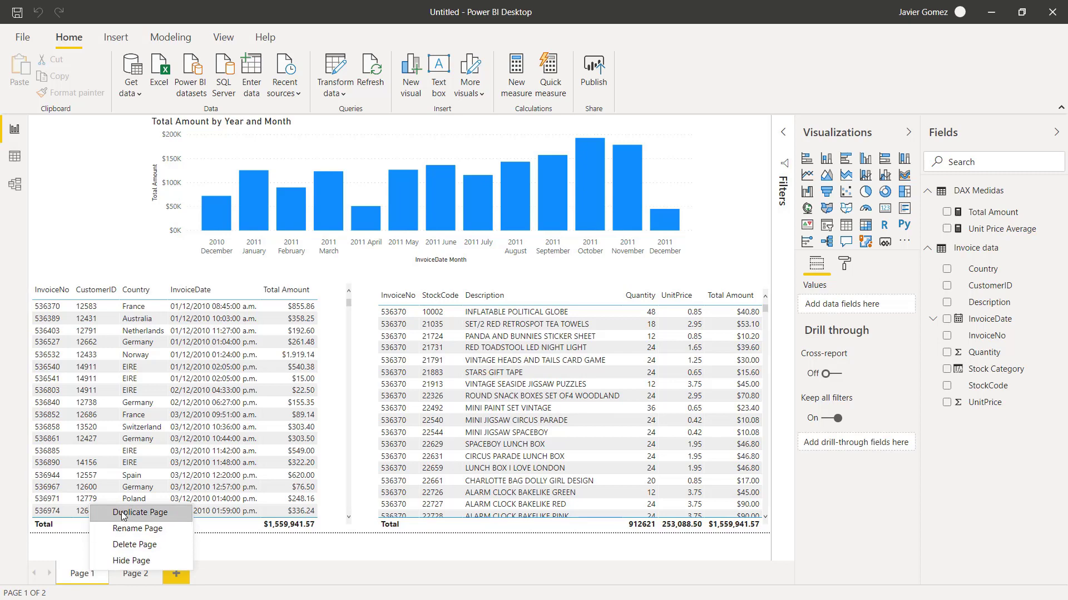
left_click(81, 218)
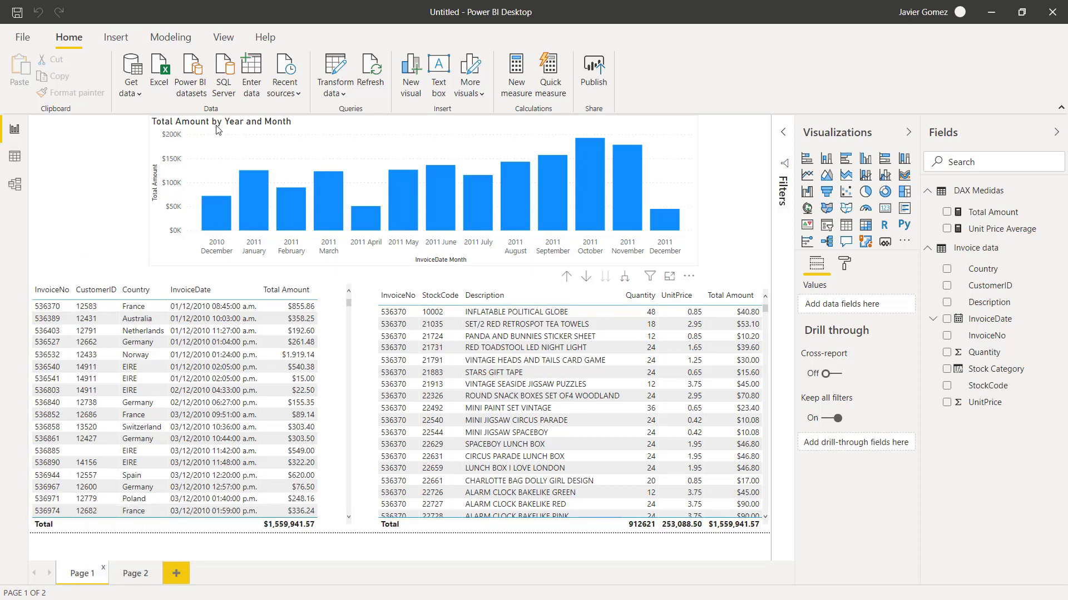
left_click(221, 168)
left_click_drag(387, 122, 459, 121)
left_click_drag(222, 265, 385, 243)
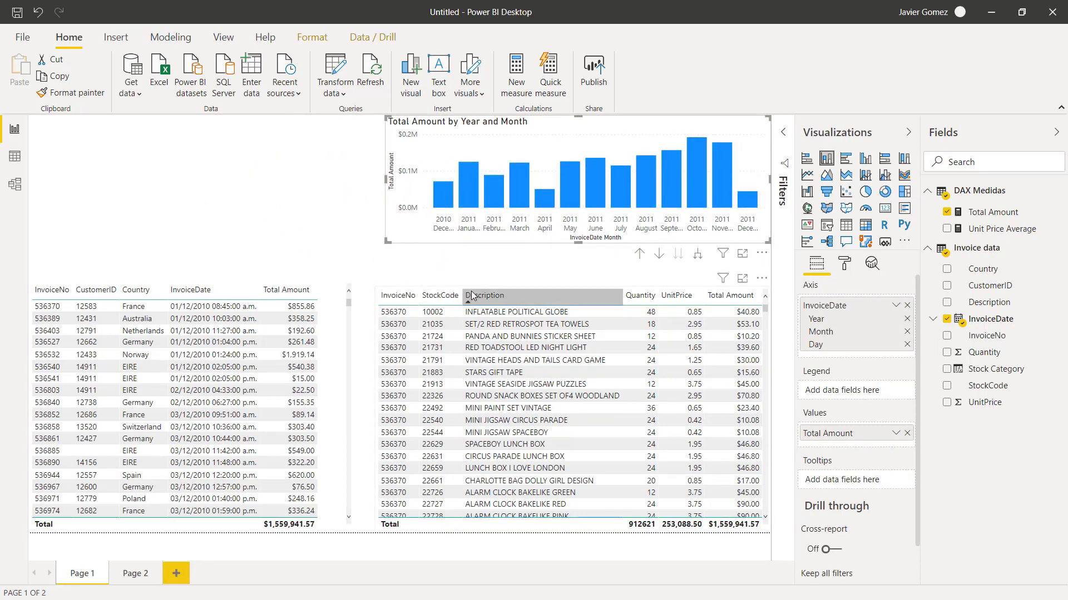
- Shorten the product detail table to the canvas's lower right and fit the resized invoice table between it and the chart
left_click(592, 286)
left_click(599, 294)
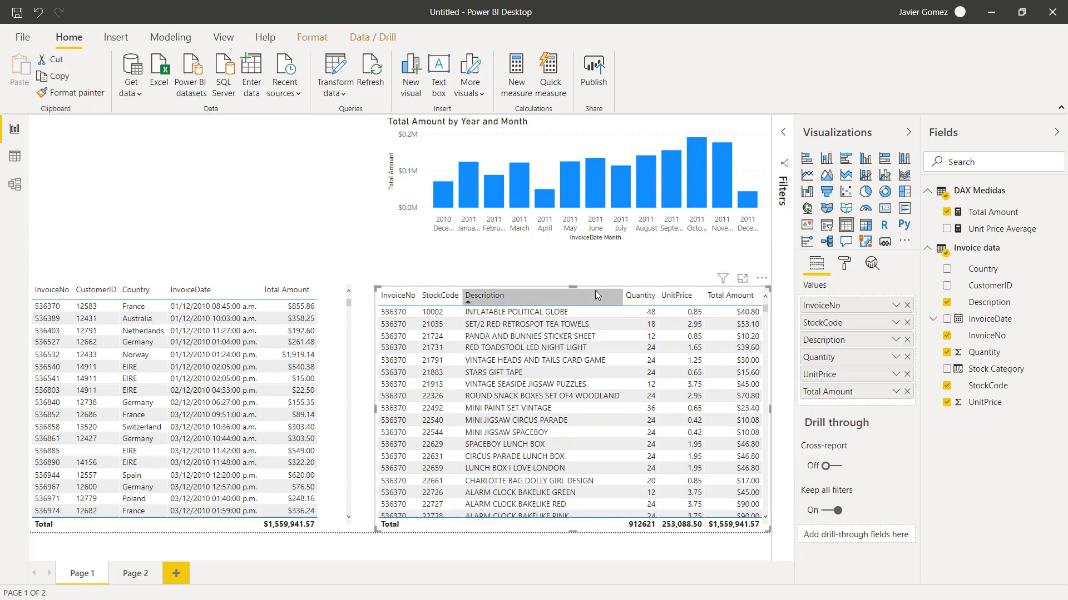
left_click_drag(373, 286, 364, 407)
left_click_drag(340, 337, 759, 309)
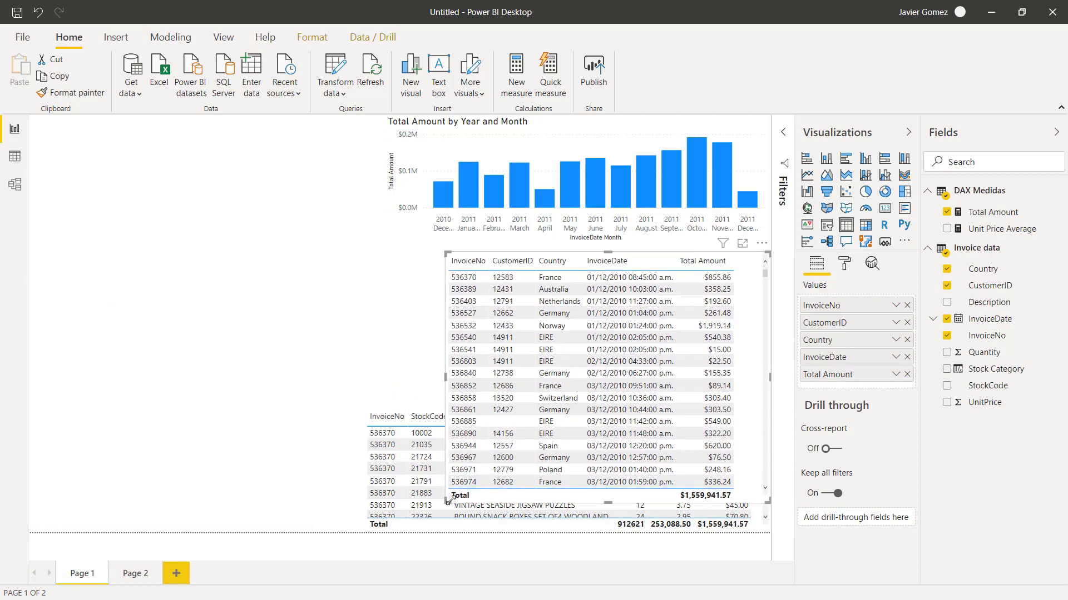
left_click_drag(446, 502, 381, 390)
left_click_drag(381, 389, 365, 401)
- Insert a new table visual in the empty left part of Page 1 showing CustomerID and Total Amount
left_click(231, 197)
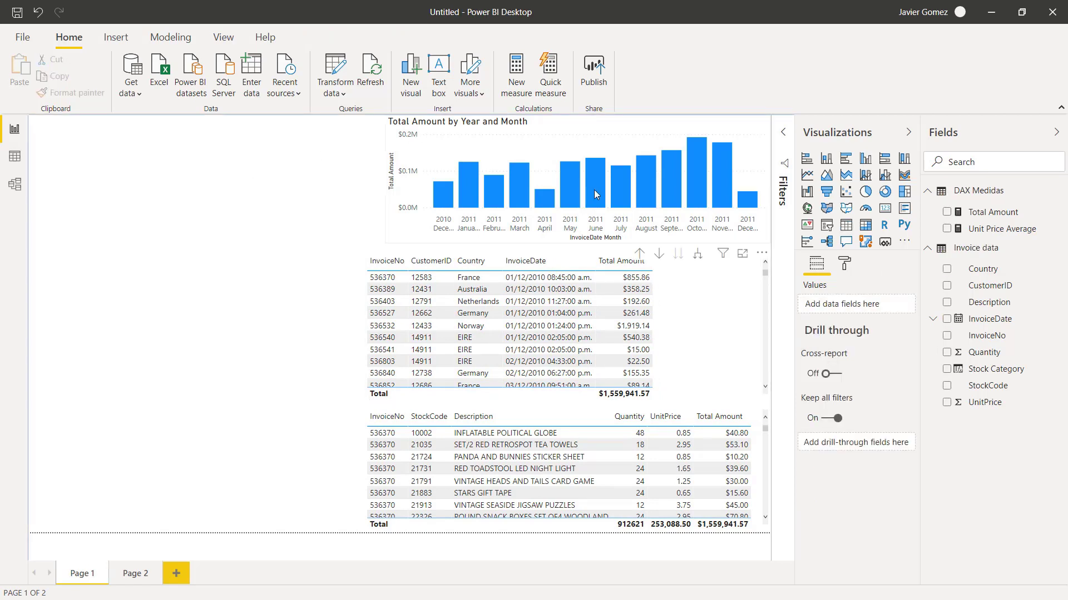
left_click(844, 226)
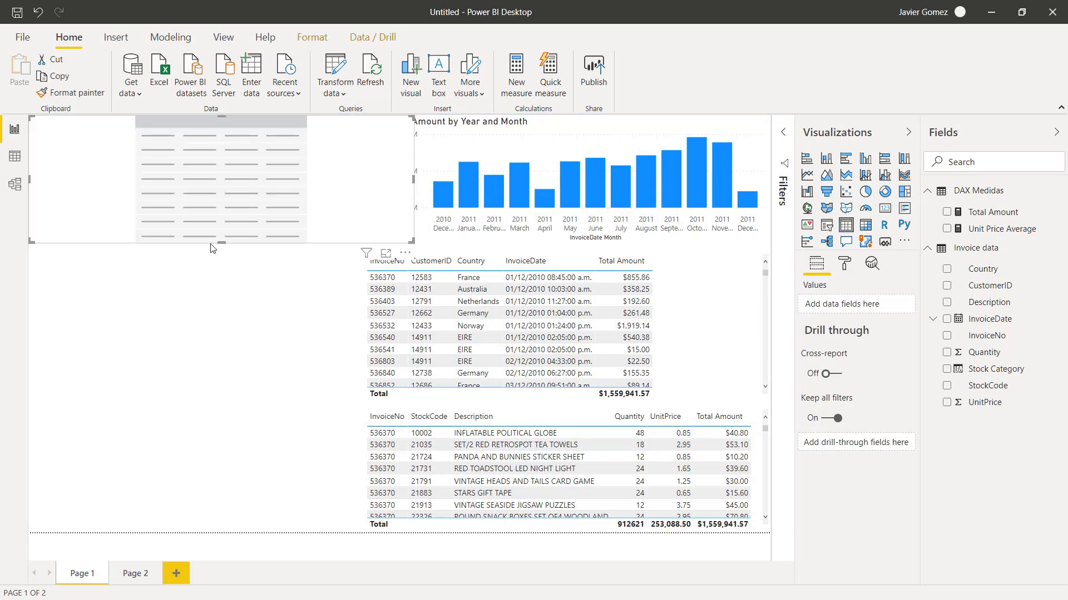
left_click_drag(293, 199, 191, 278)
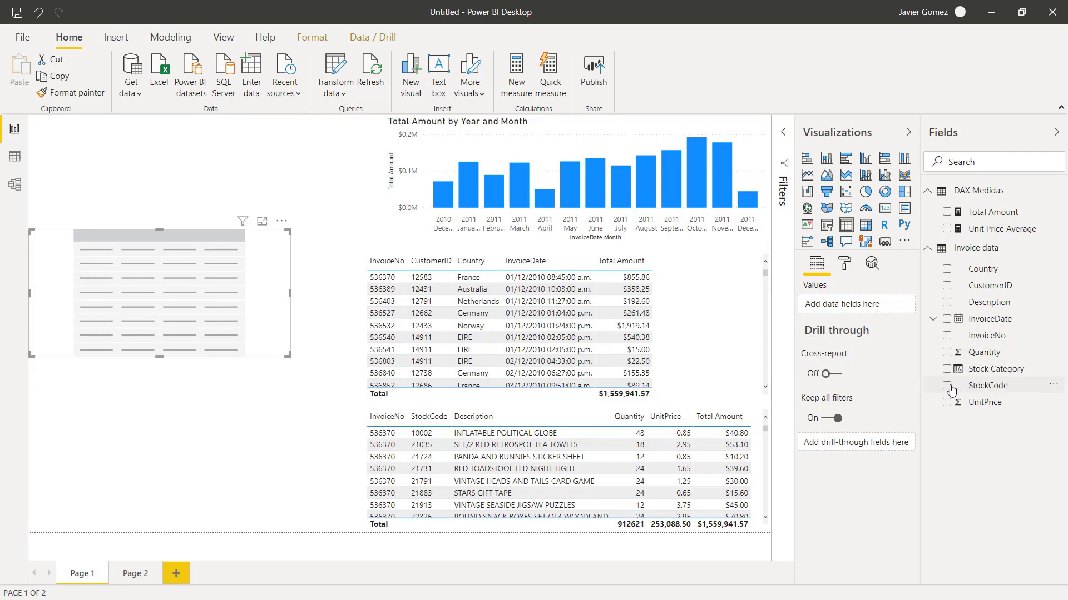
left_click(947, 285)
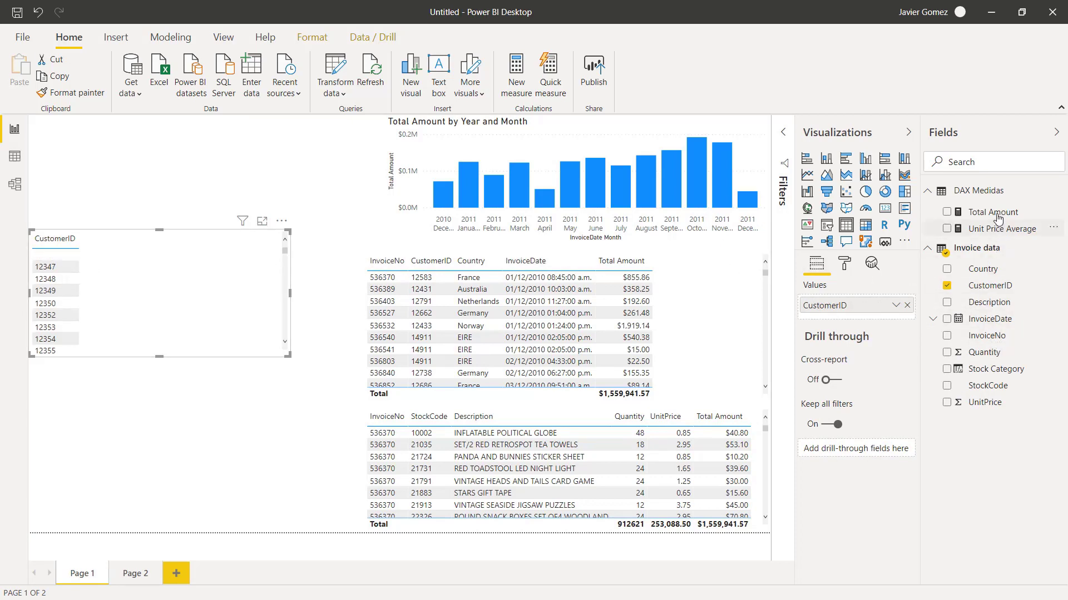
left_click_drag(995, 214, 859, 320)
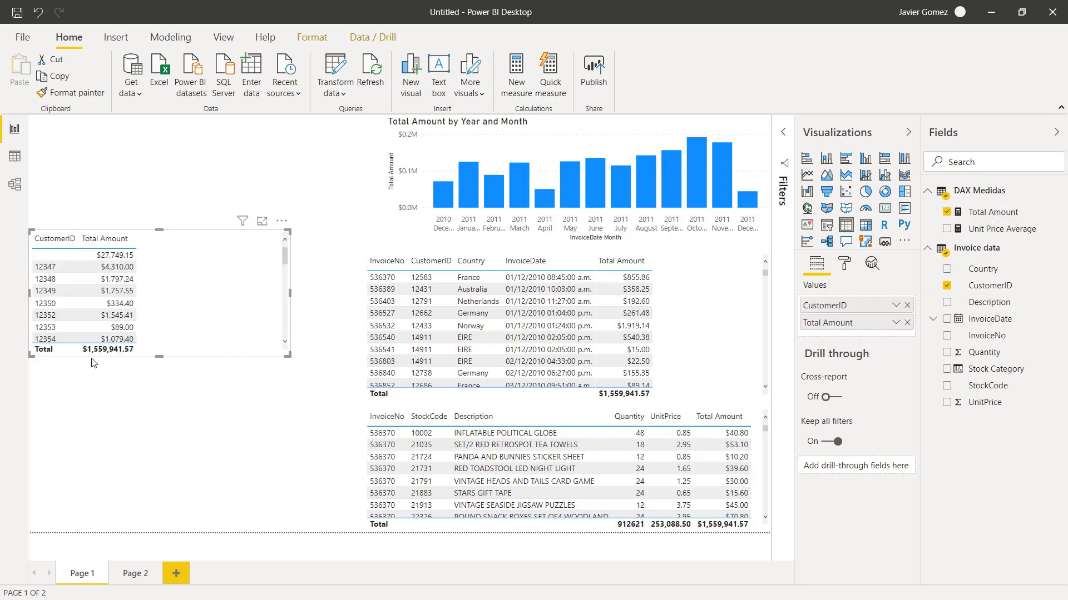
left_click(117, 244)
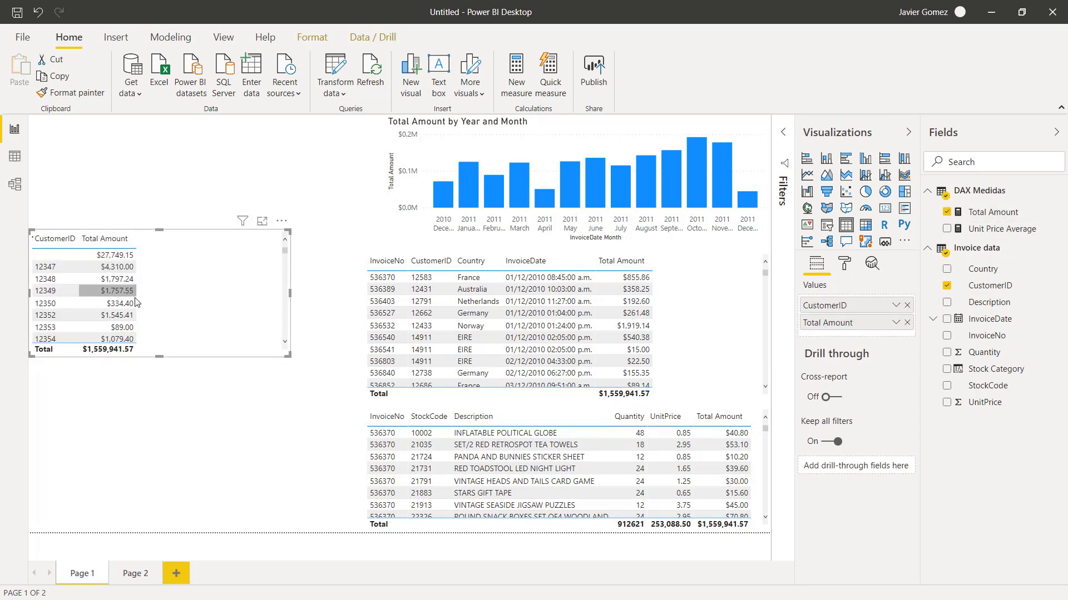
- Lengthen the CustomerID and Total Amount table downward on Page 1 and sort it by Total Amount in descending order
left_click_drag(159, 357, 153, 419)
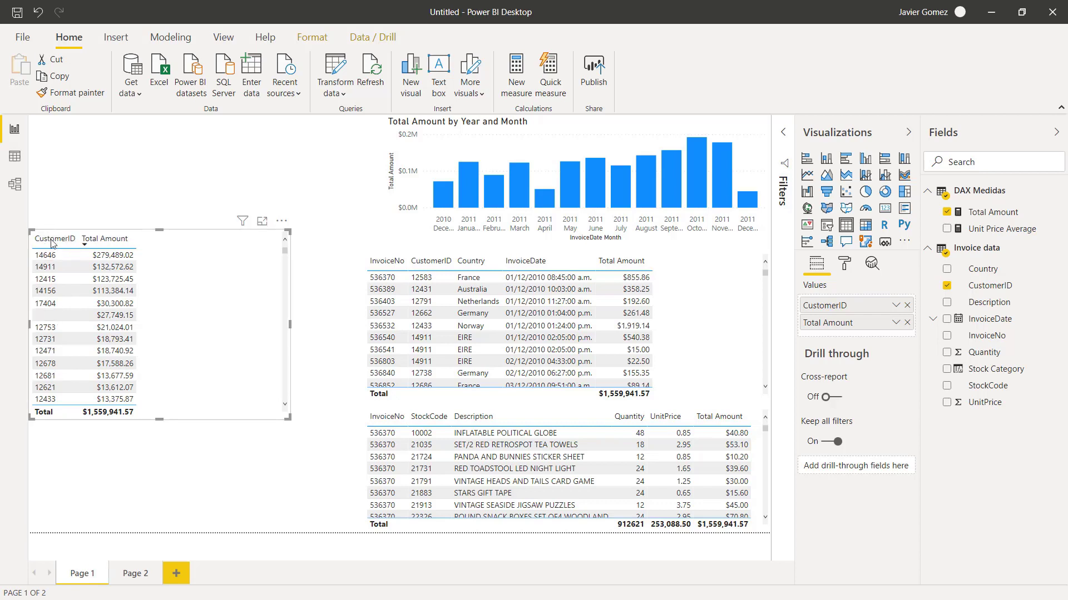
scroll(54, 300, "down", 3)
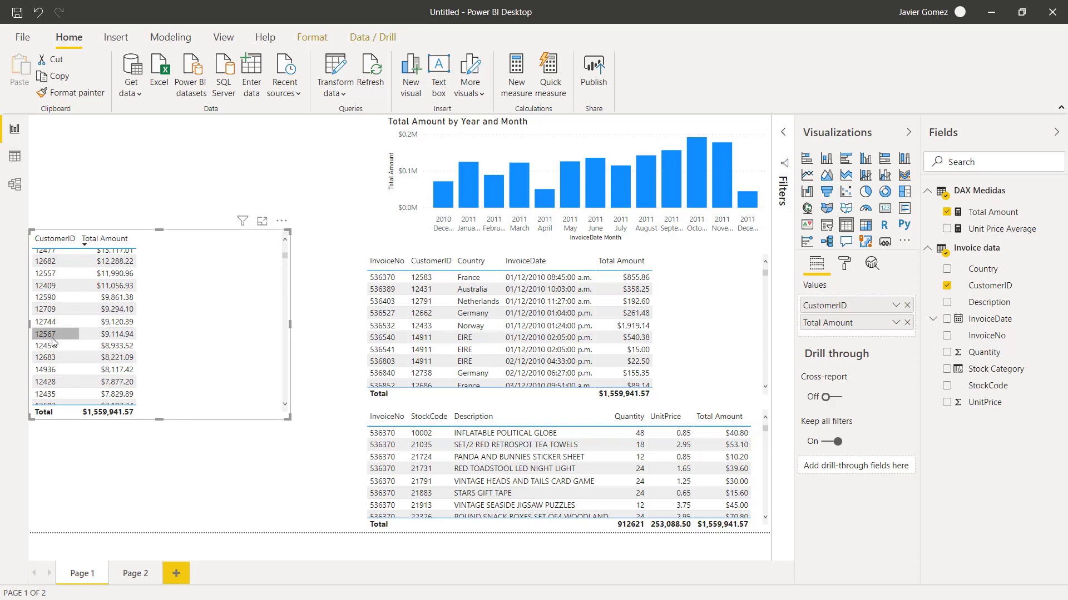
scroll(53, 342, "up", 3)
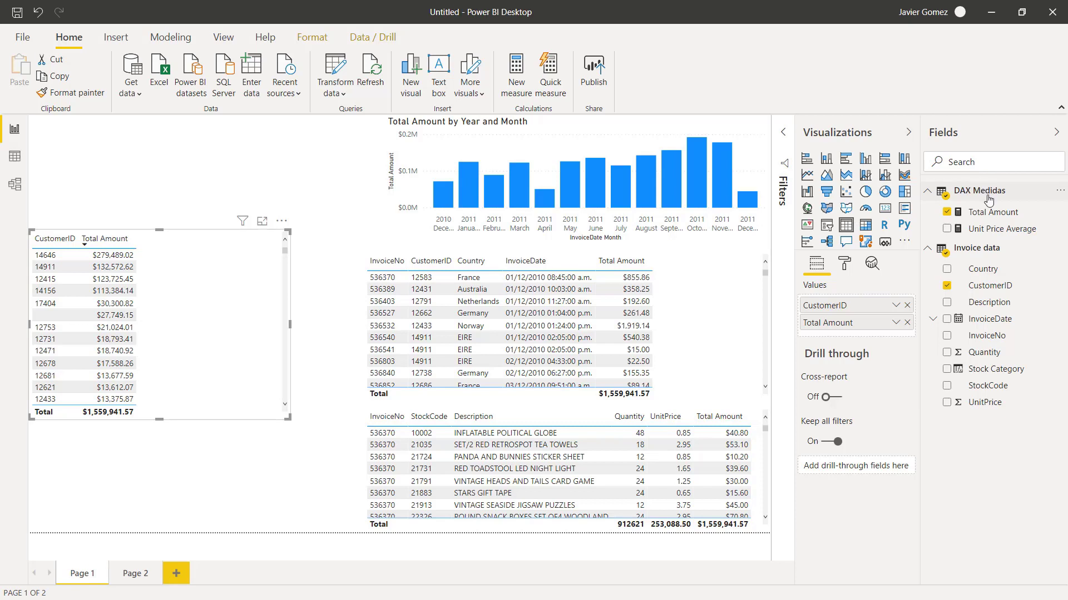
- Create a new measure named Invoice Count in the DAX Medidas table and begin its formula with COUNT
mouse_move(985, 192)
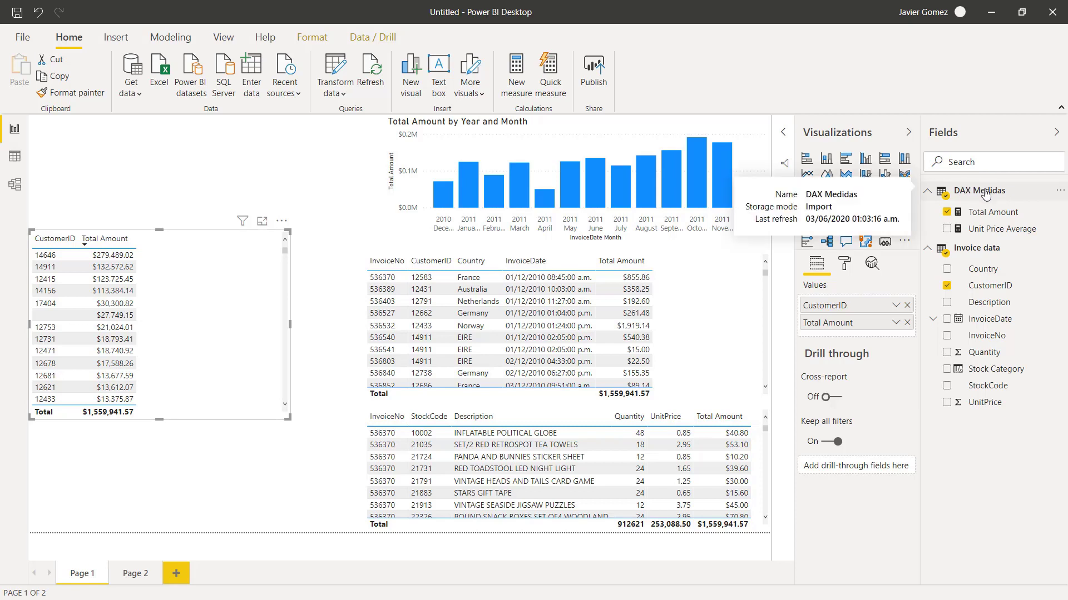
right_click(985, 192)
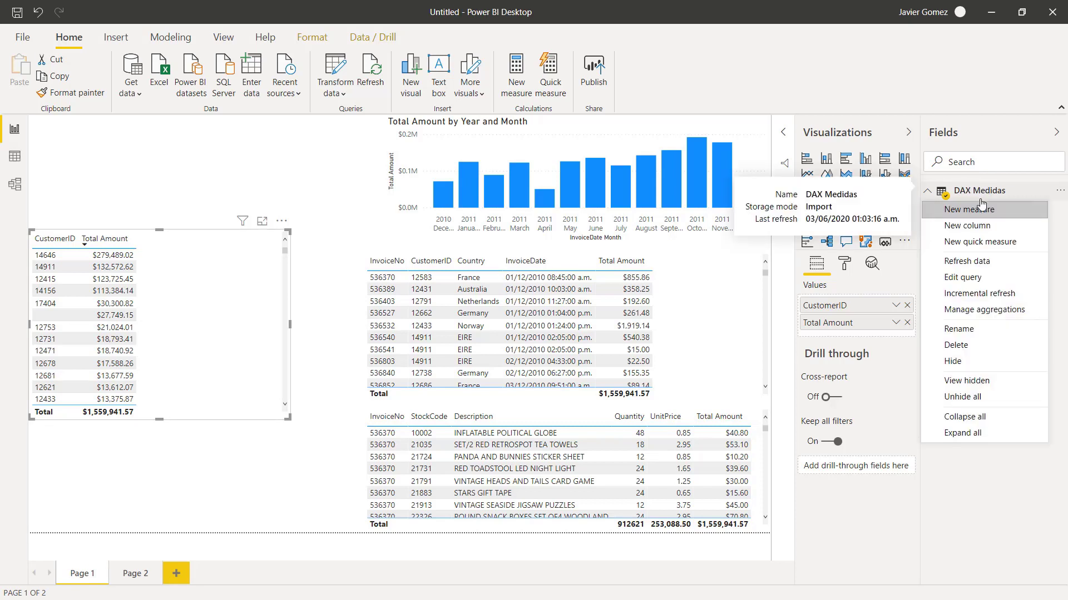
left_click(985, 206)
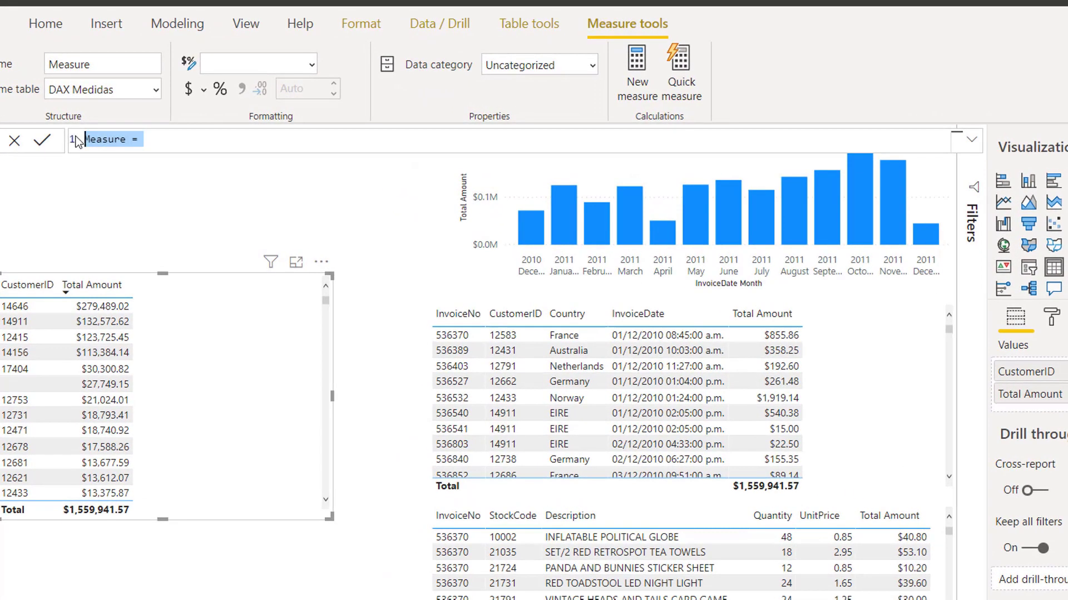
type("Invoice ")
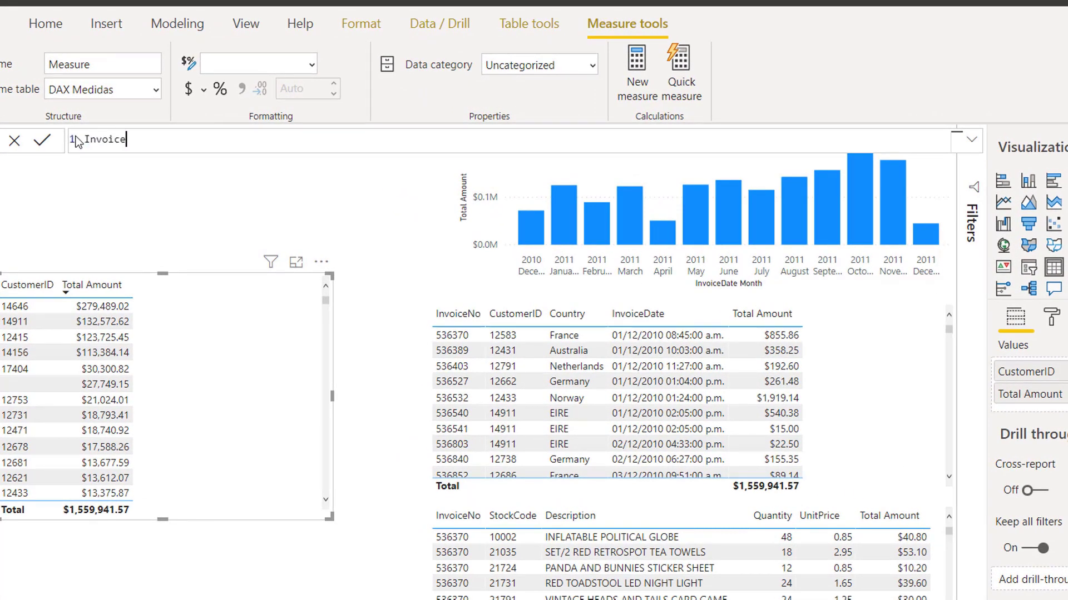
type("Count = COUNT")
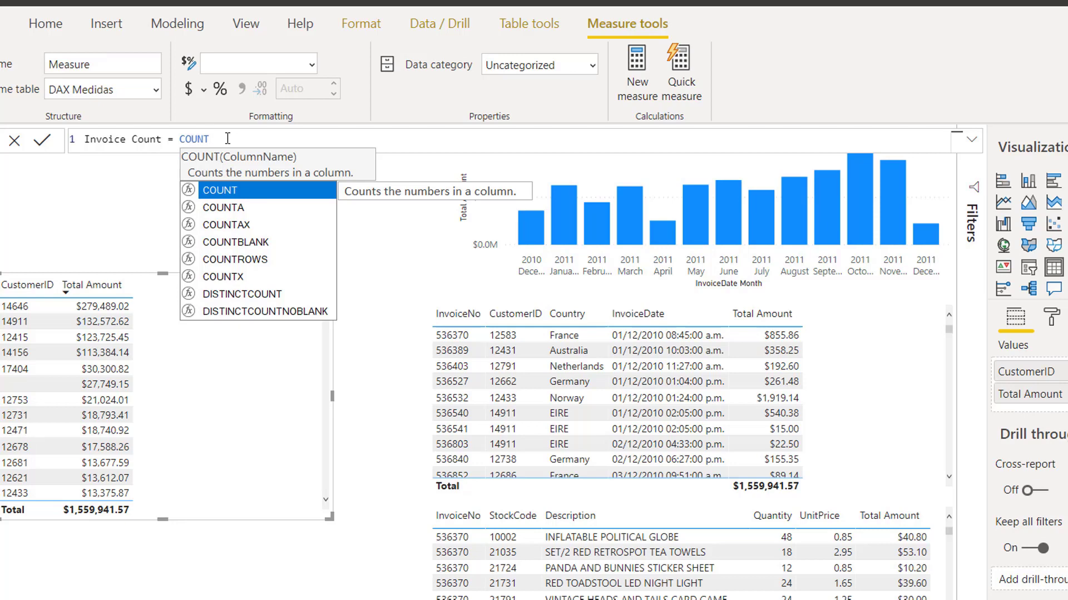
- Replace COUNT in the formula with DISTINCTCOUNT( 'Invoice data'[InvoiceNo] ) and commit the Invoice Count measure
key("BackSpace")
key("BackSpace")
key("BackSpace")
key("BackSpace")
key("BackSpace")
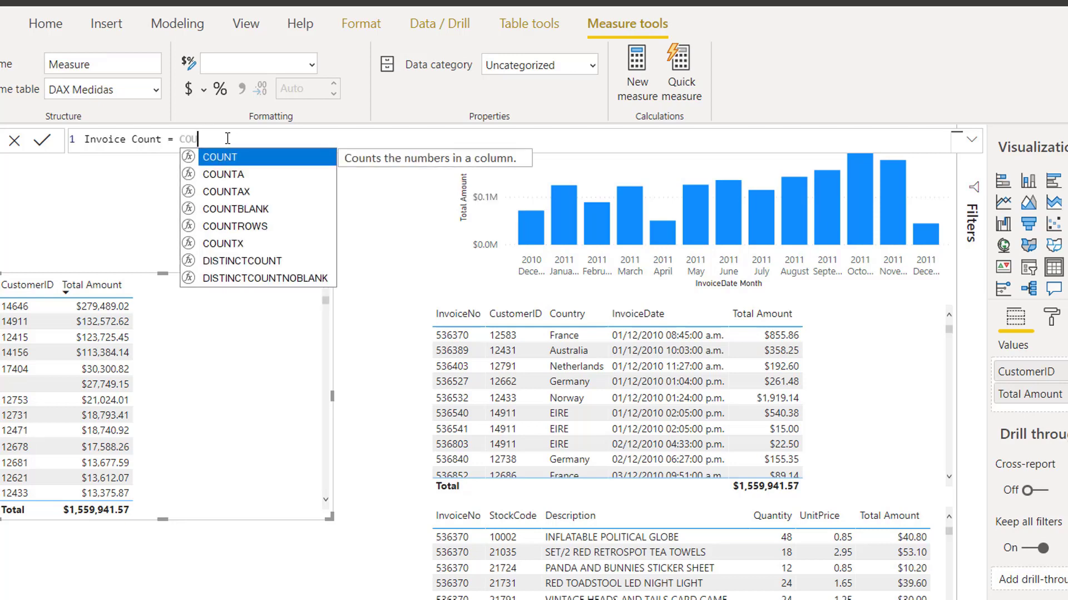
type("DISTI")
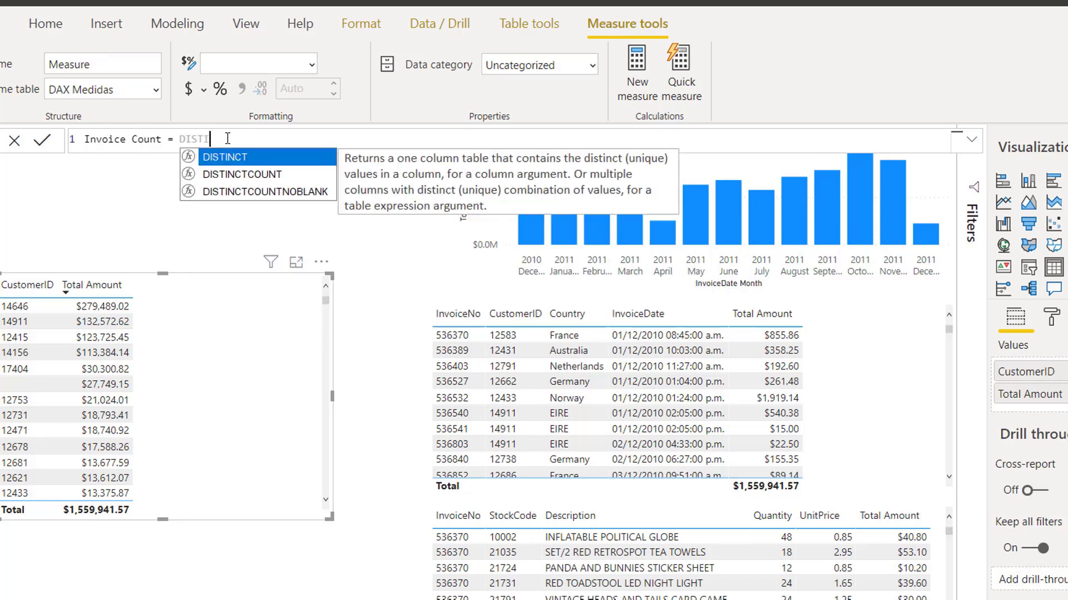
double_click(252, 178)
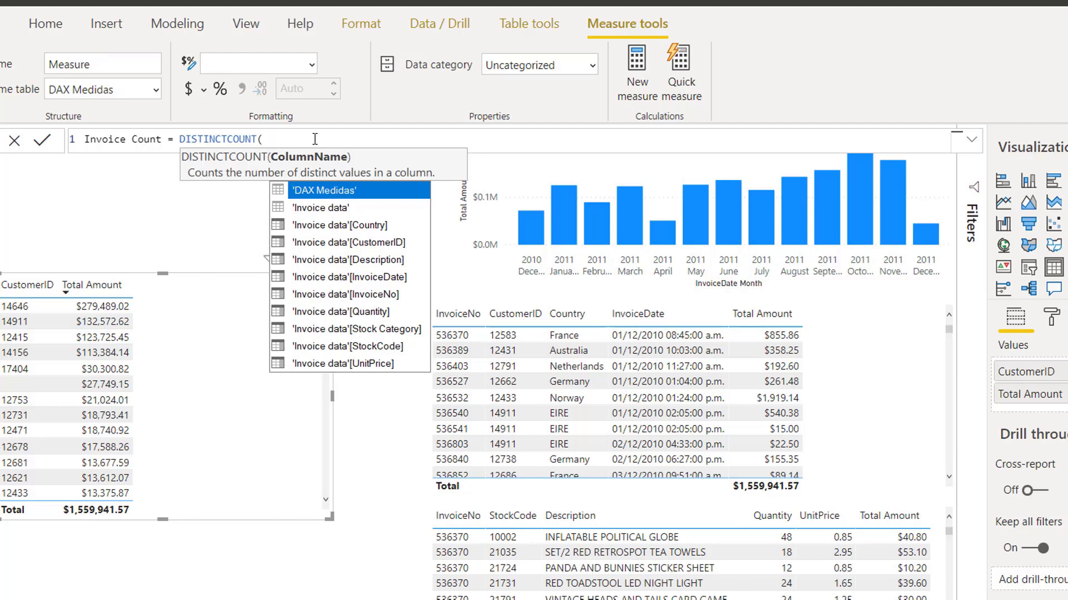
type("Invoi")
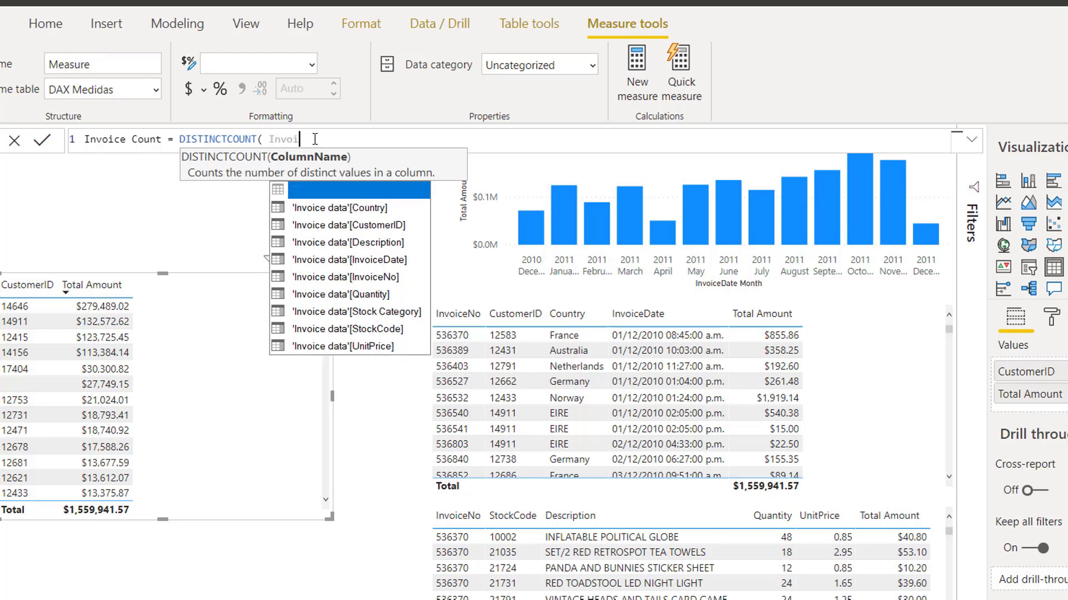
type("ceNo")
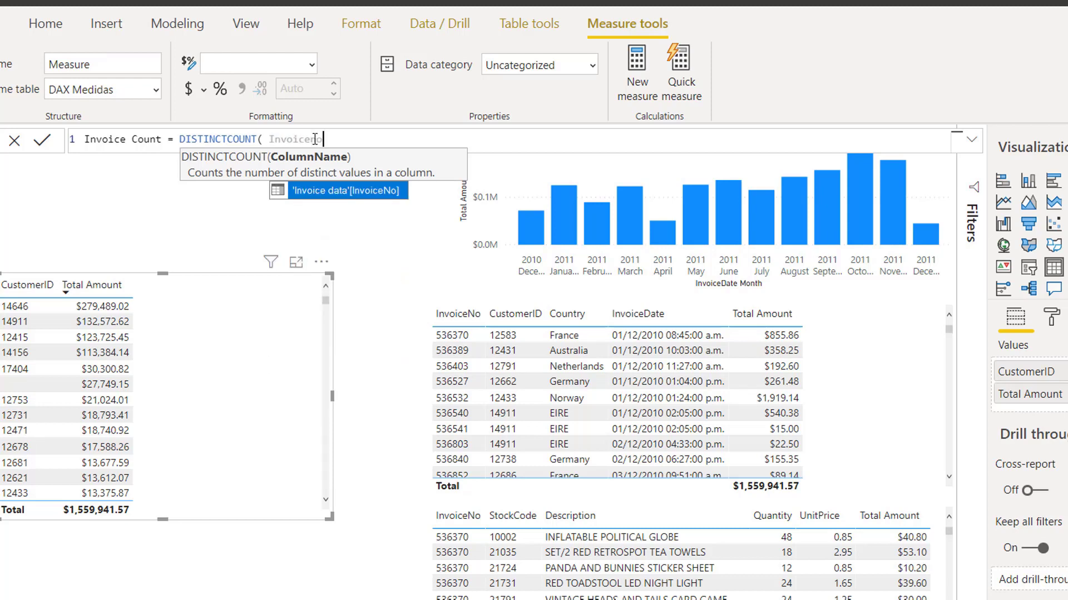
left_click(338, 191)
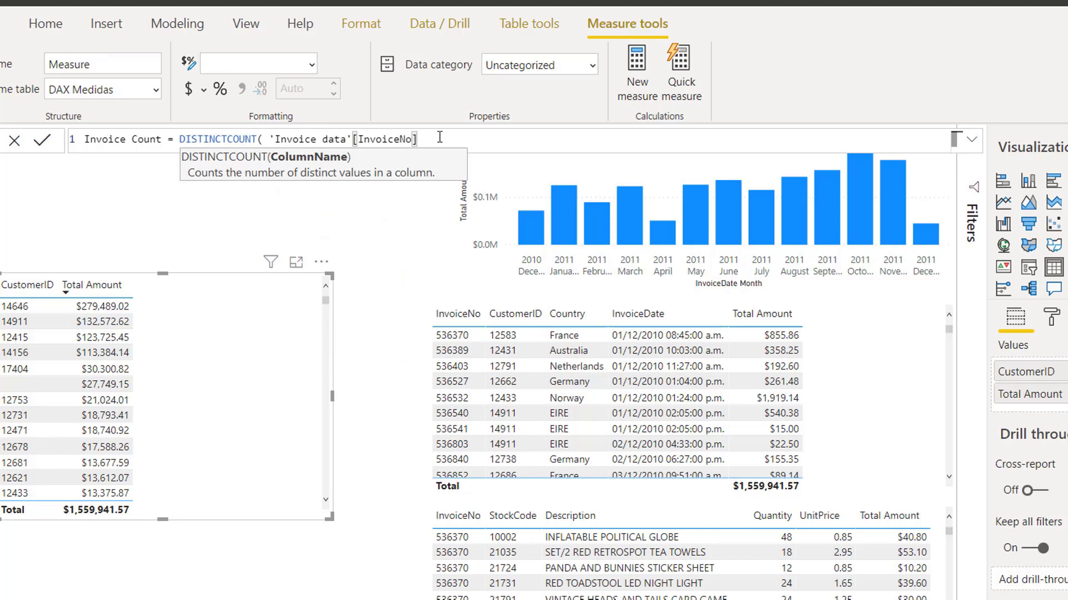
type(")")
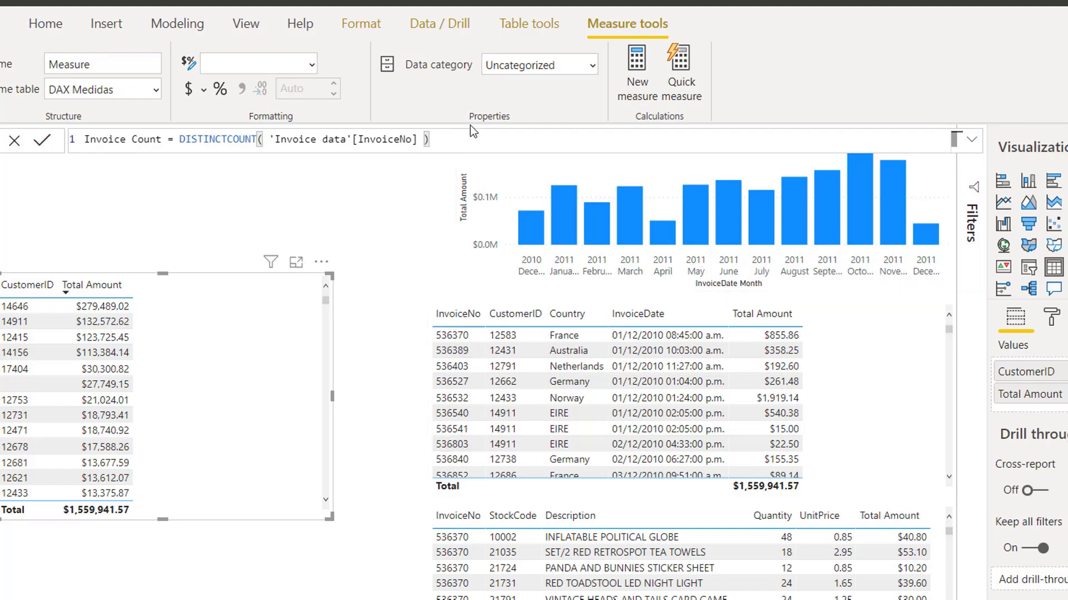
key("Return")
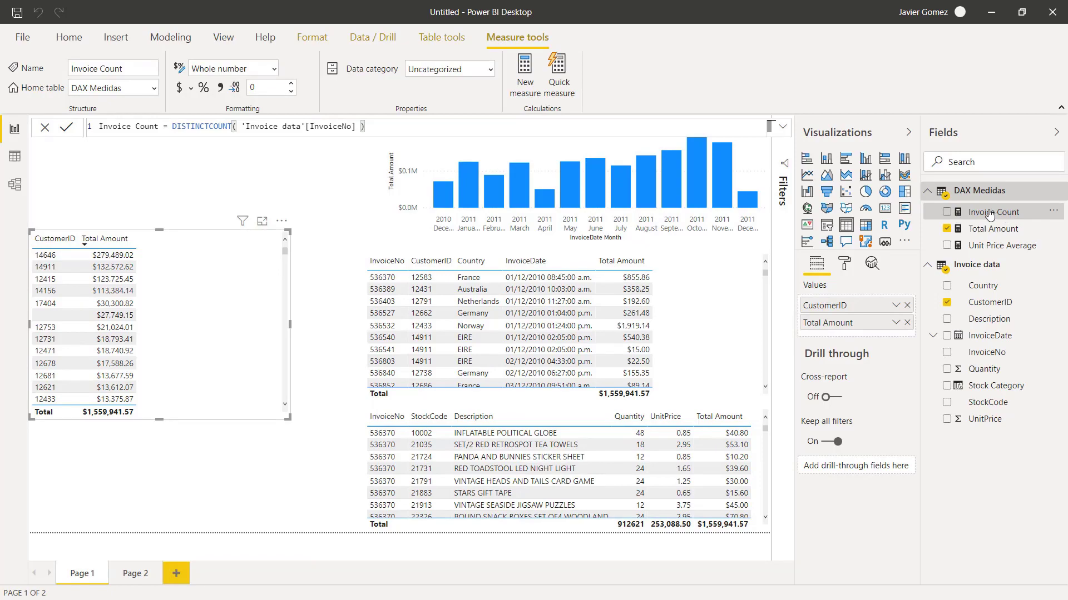
- Add Invoice Count after Total Amount in the customer table and turn on conditional data bars for Total Amount
left_click_drag(989, 214, 879, 328)
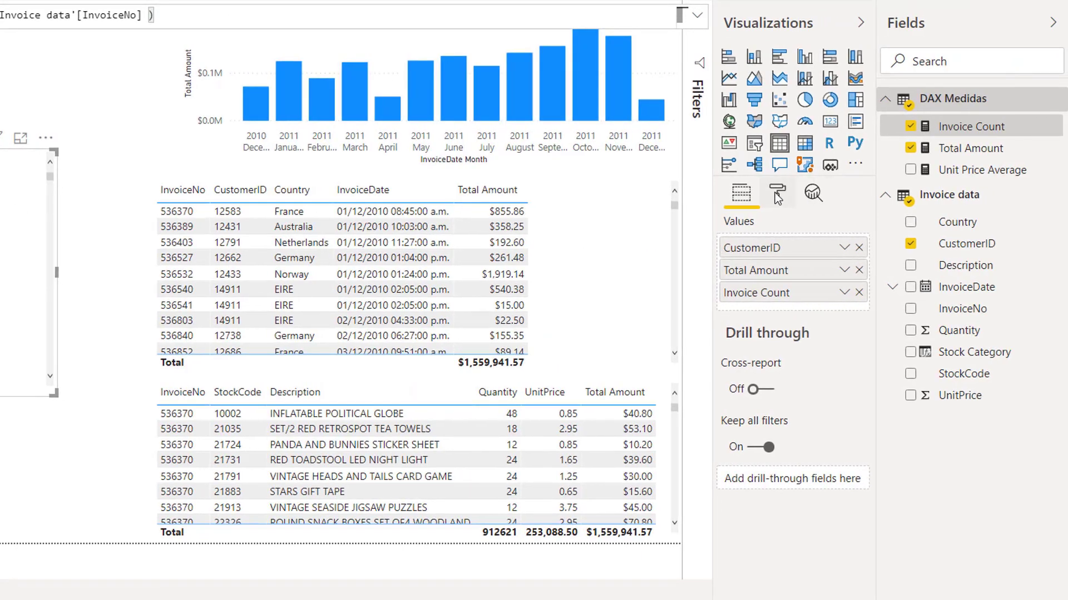
left_click(777, 194)
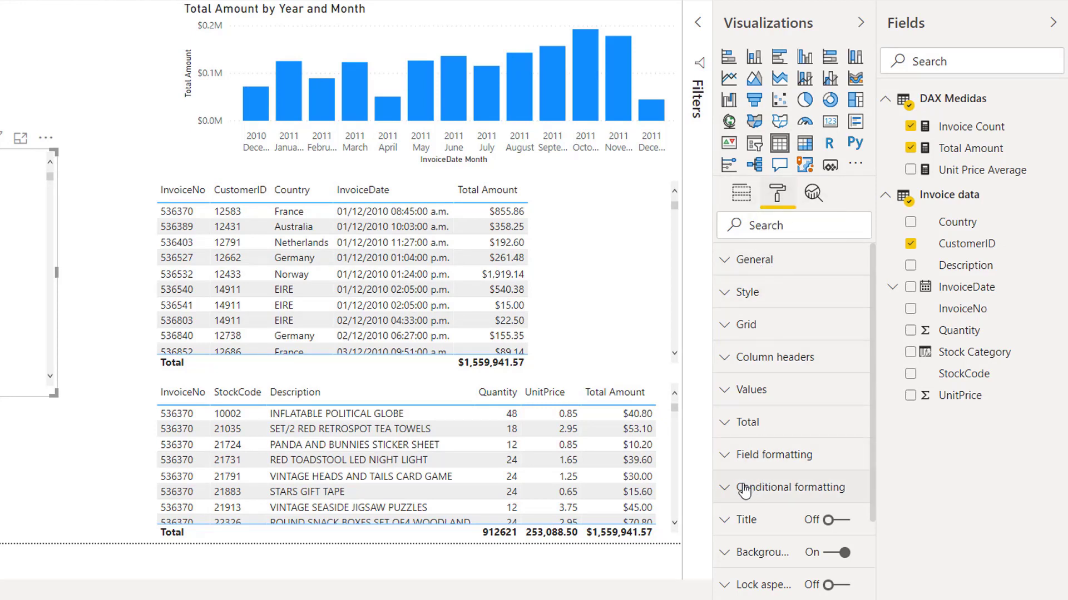
left_click(761, 493)
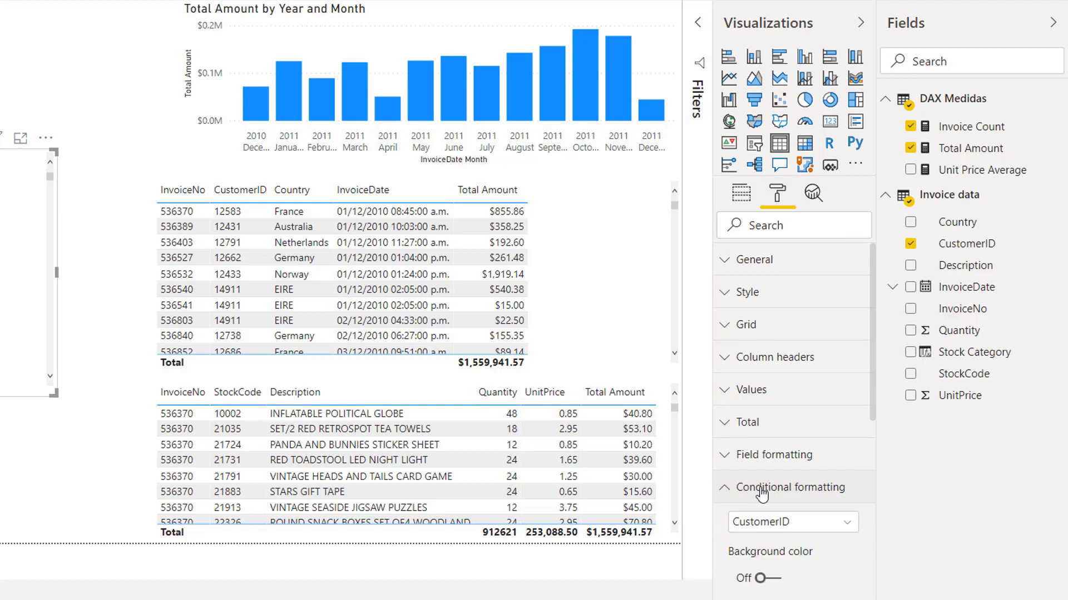
scroll(761, 493, "down", 2)
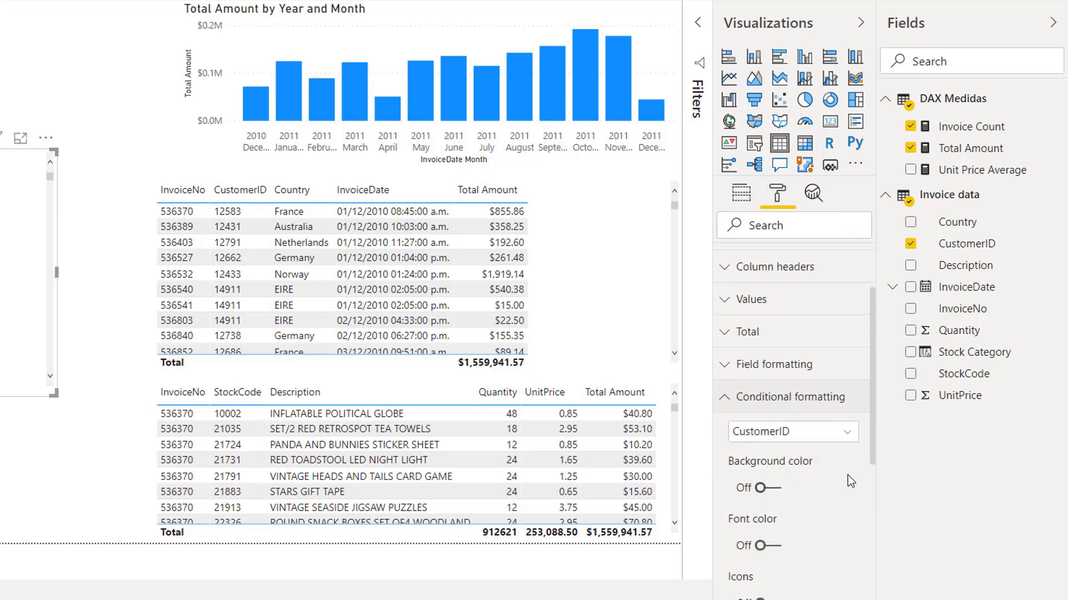
scroll(847, 475, "down", 2)
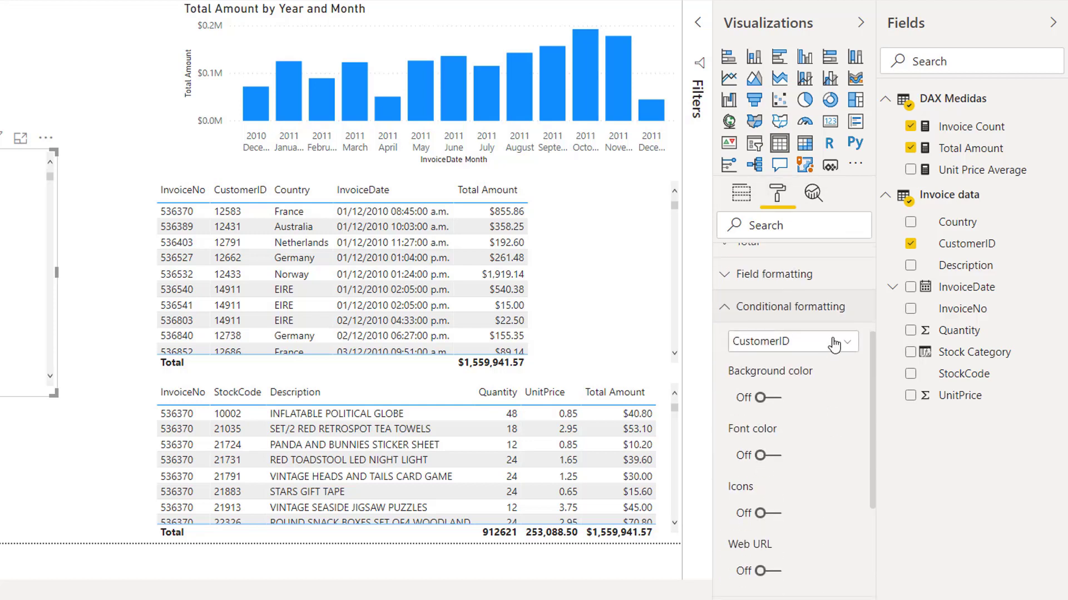
left_click(834, 344)
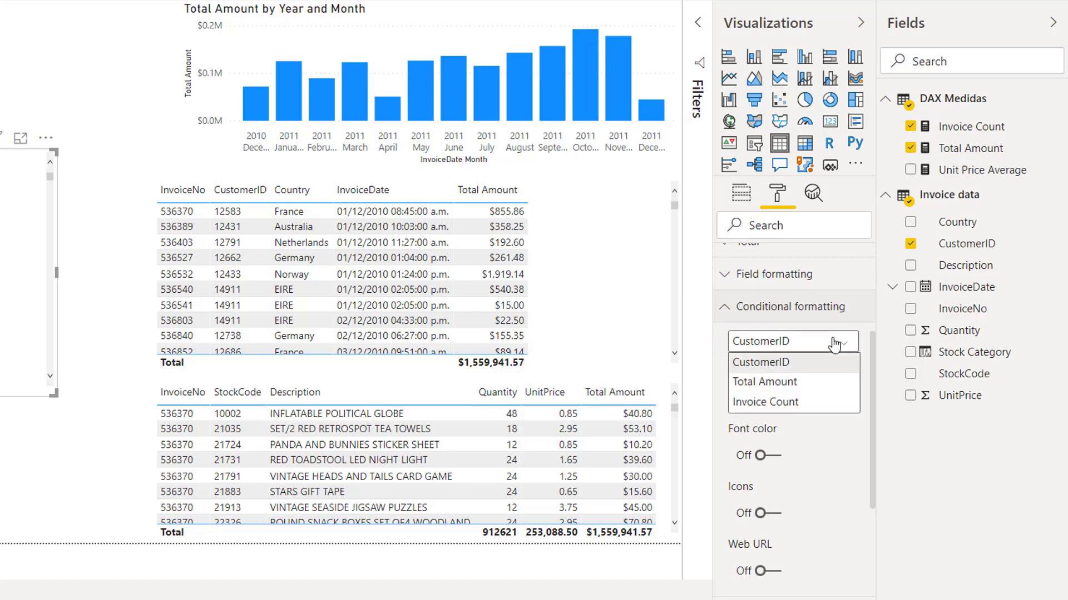
left_click(823, 383)
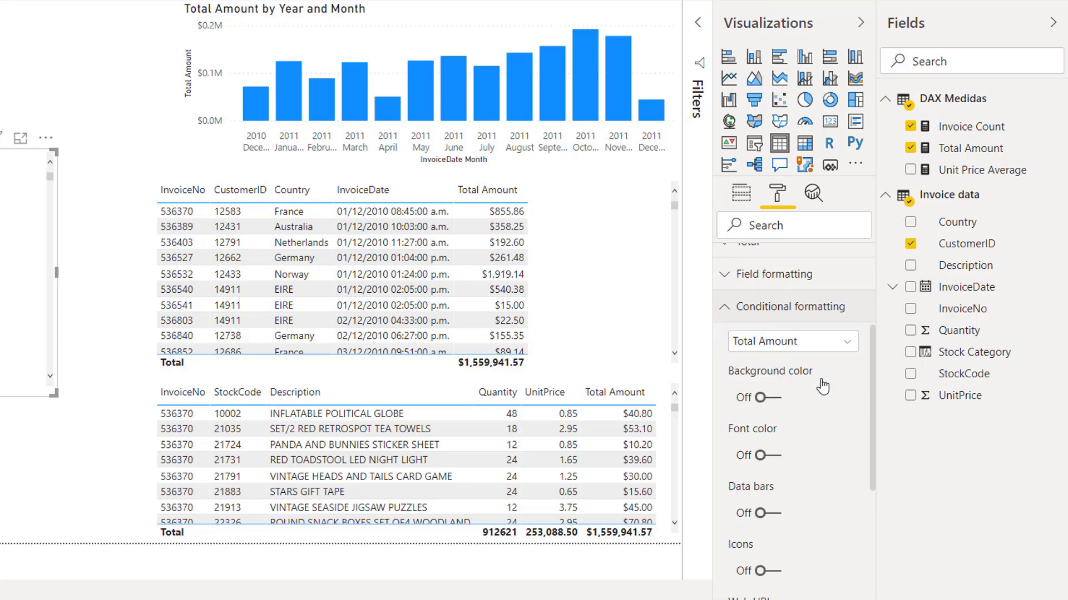
scroll(785, 455, "down", 2)
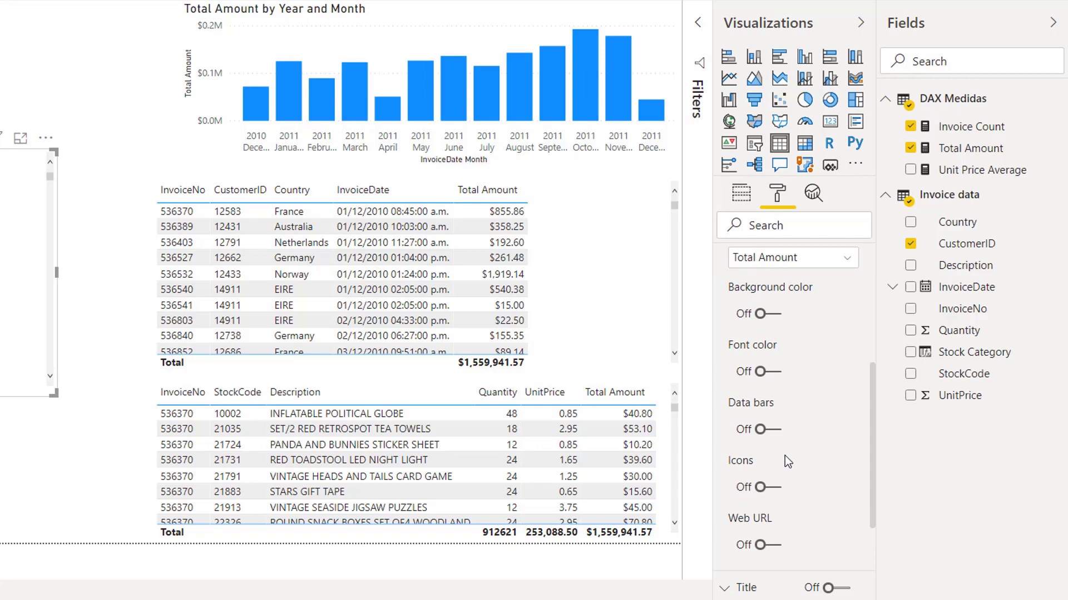
left_click(767, 426)
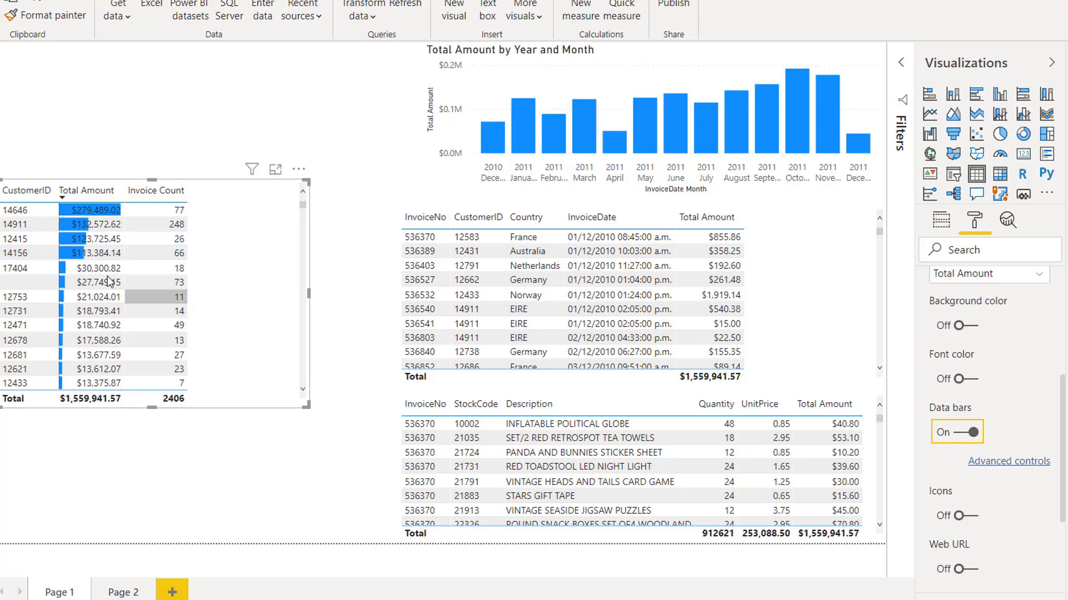
- Change the positive bar of the Total Amount data bars to a custom light green
left_click(1003, 470)
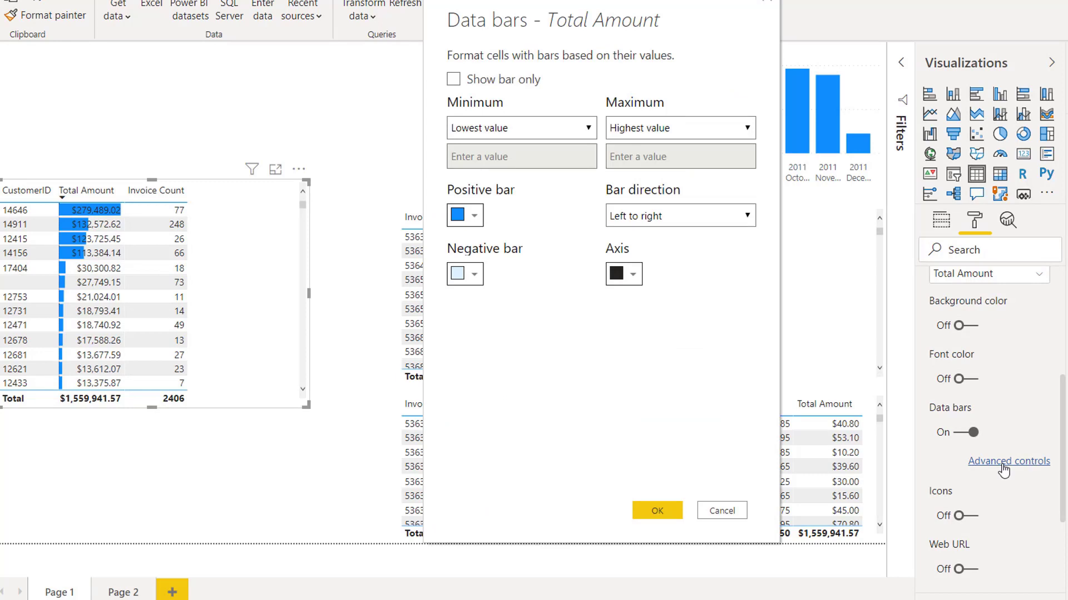
left_click(477, 223)
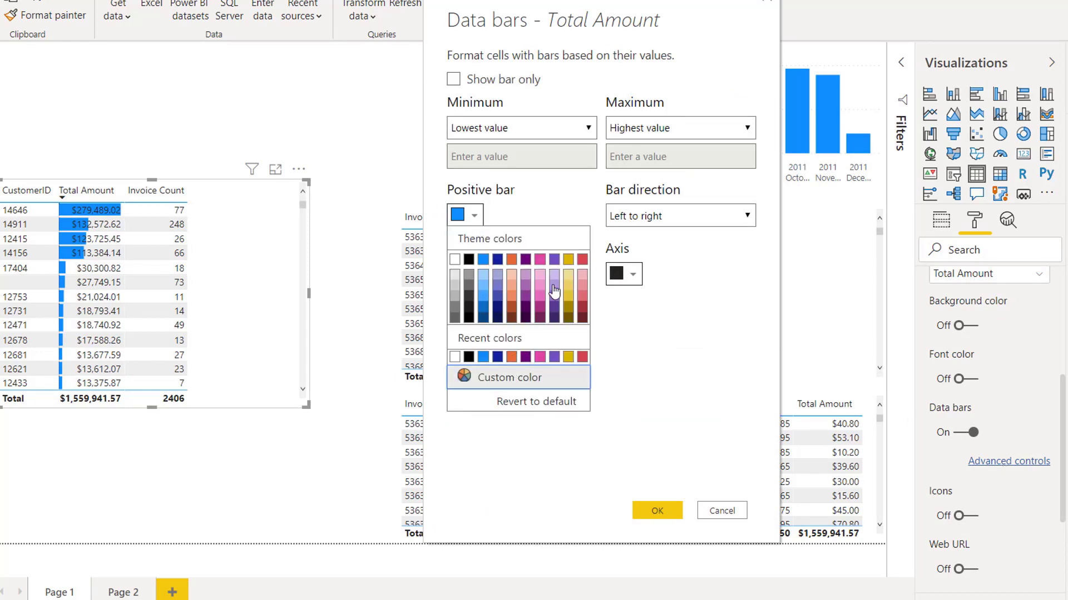
left_click(523, 379)
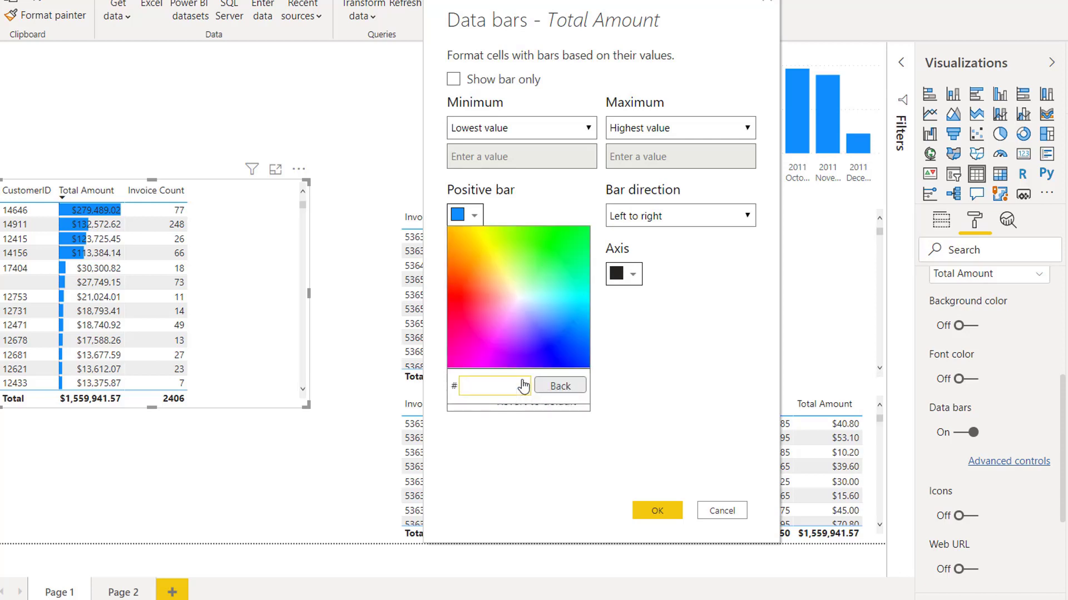
left_click(527, 277)
left_click(653, 511)
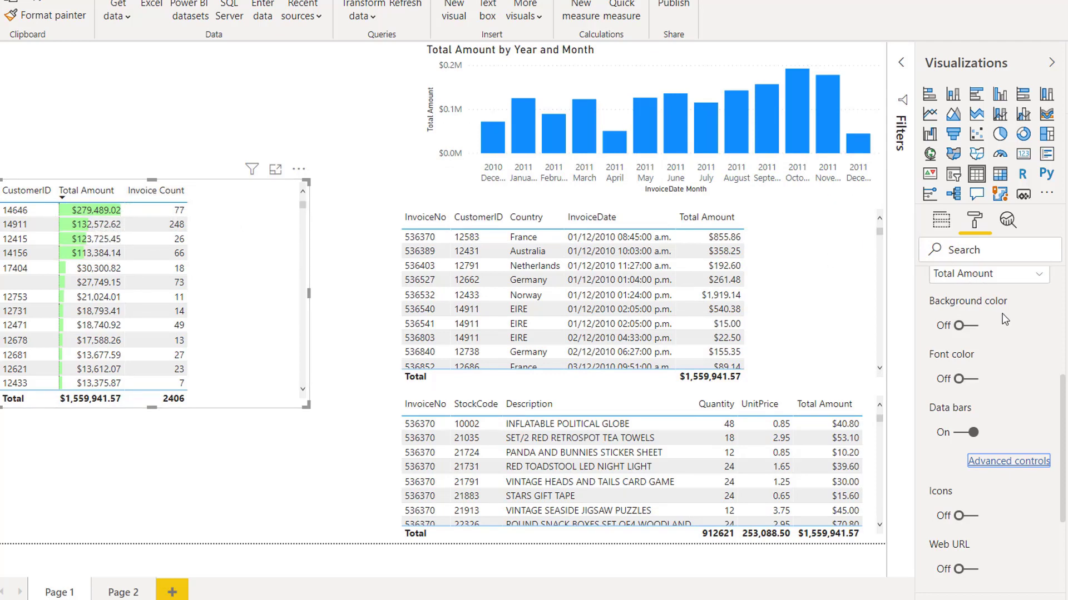
- Turn on conditional background color for the Invoice Count column of the customer table
left_click(1038, 275)
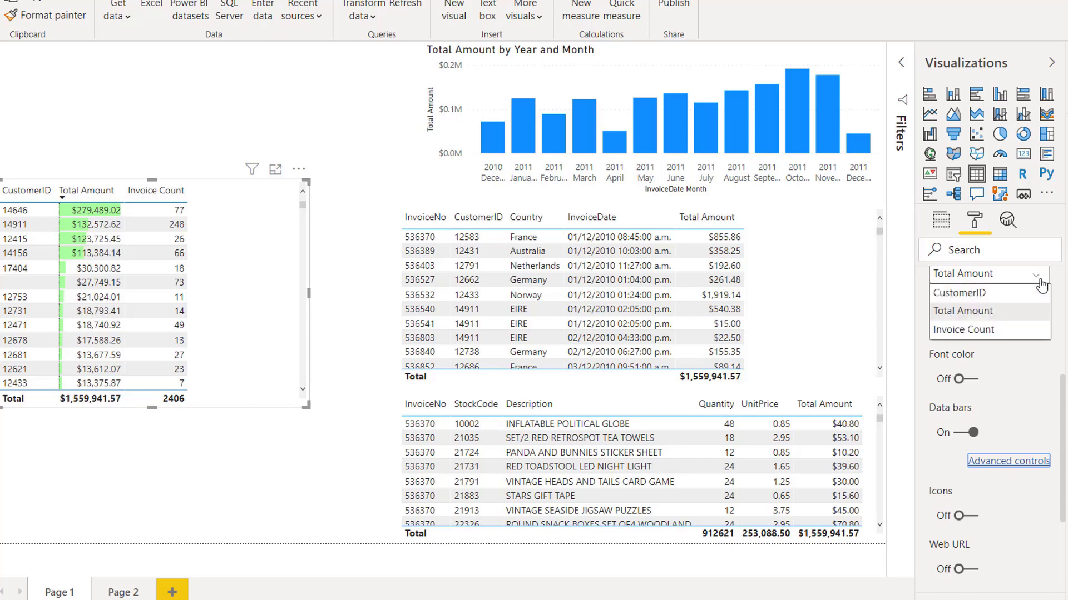
left_click(996, 333)
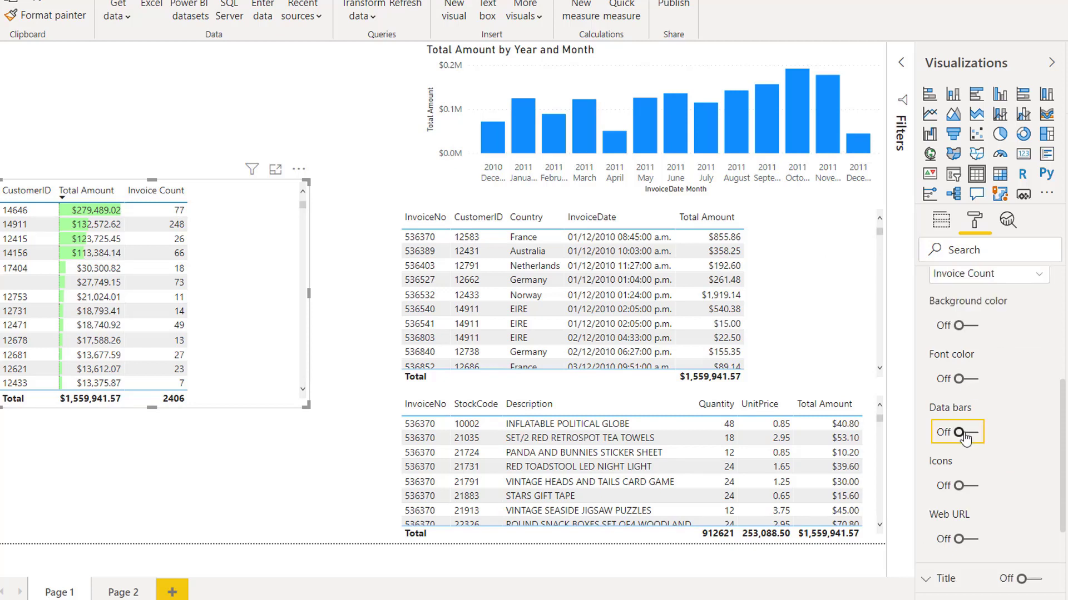
left_click(959, 326)
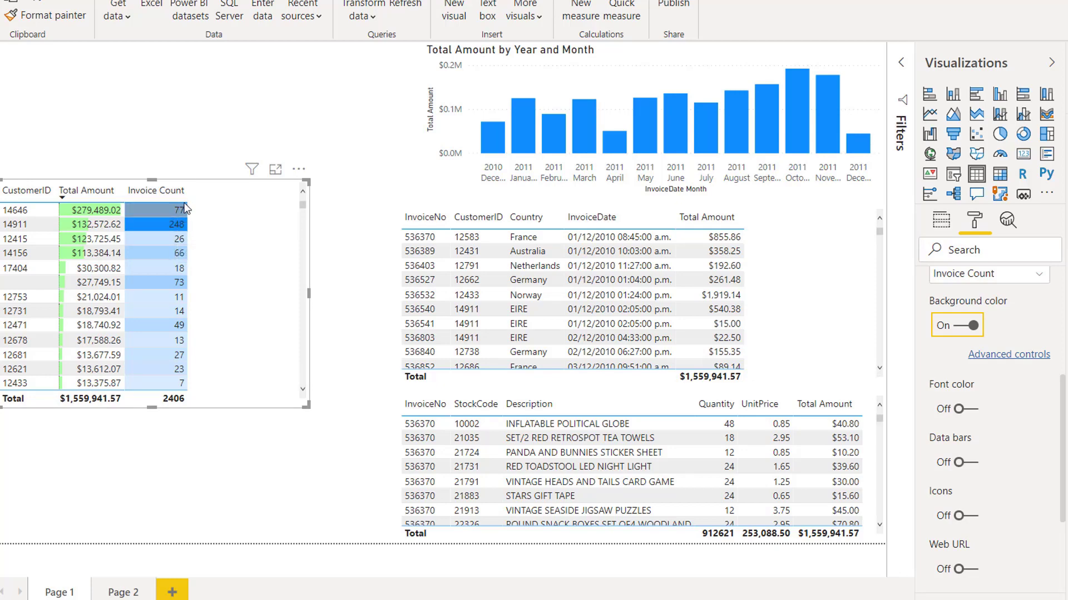
scroll(181, 231, "down", 4)
scroll(182, 231, "down", 3)
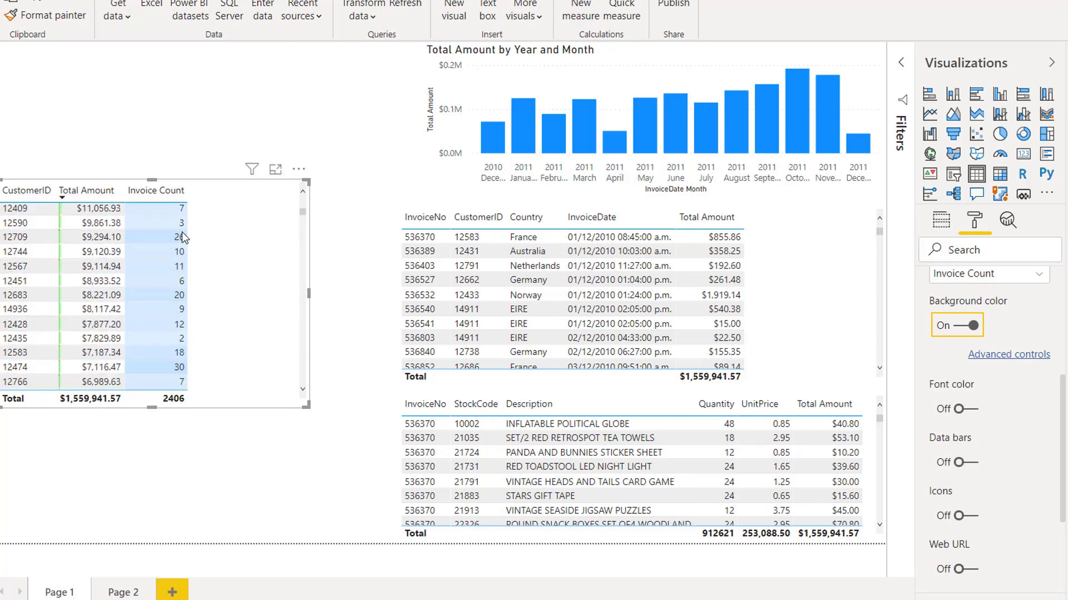
scroll(181, 232, "up", 10)
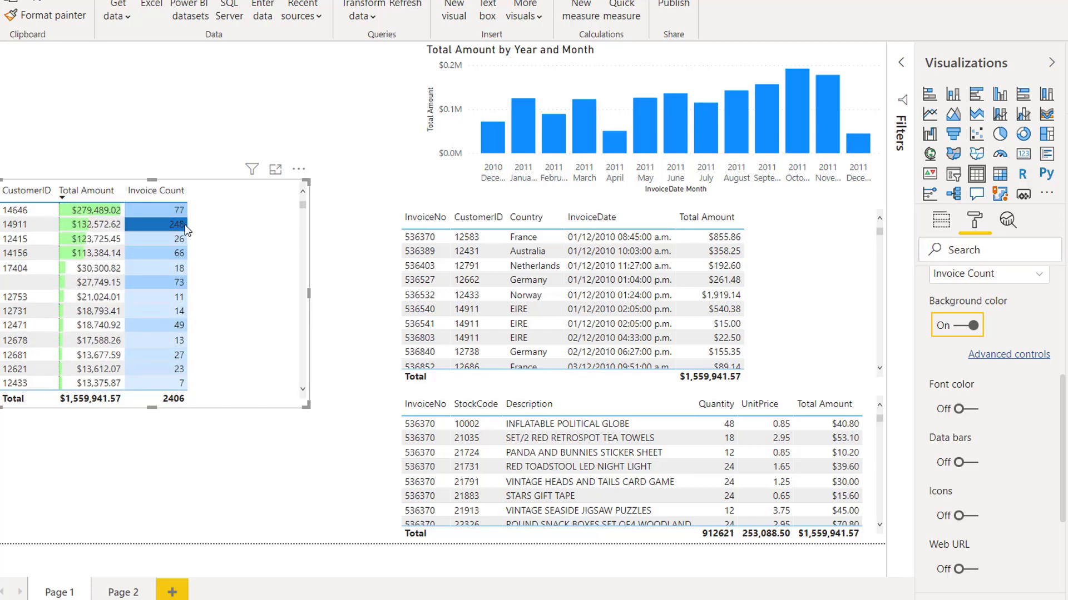
- Set the Invoice Count background color scale to white for the lowest value and a gold shade for the highest value
left_click(1011, 354)
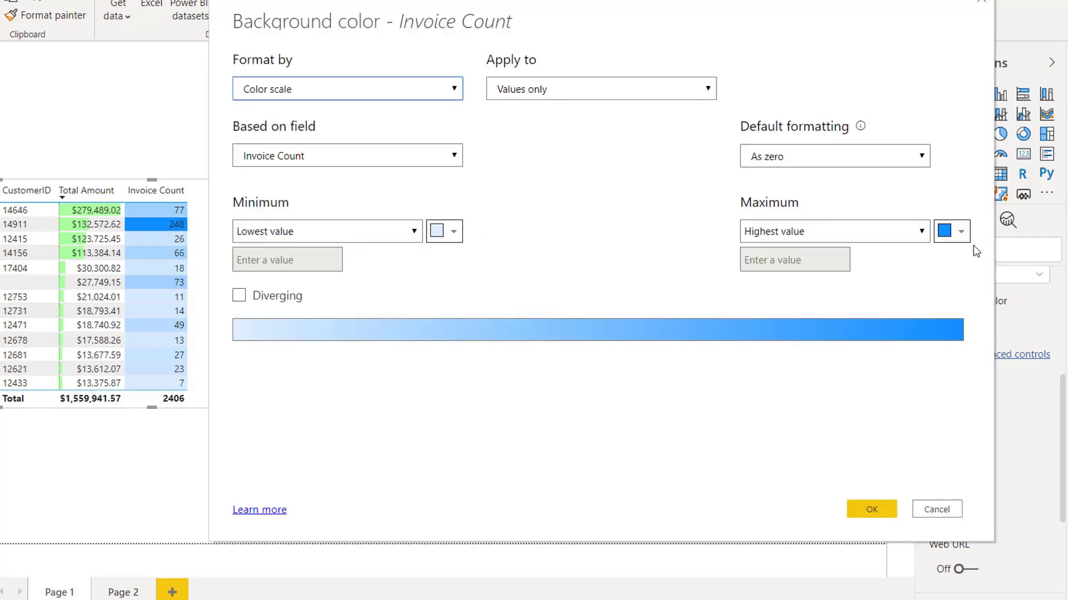
left_click(961, 232)
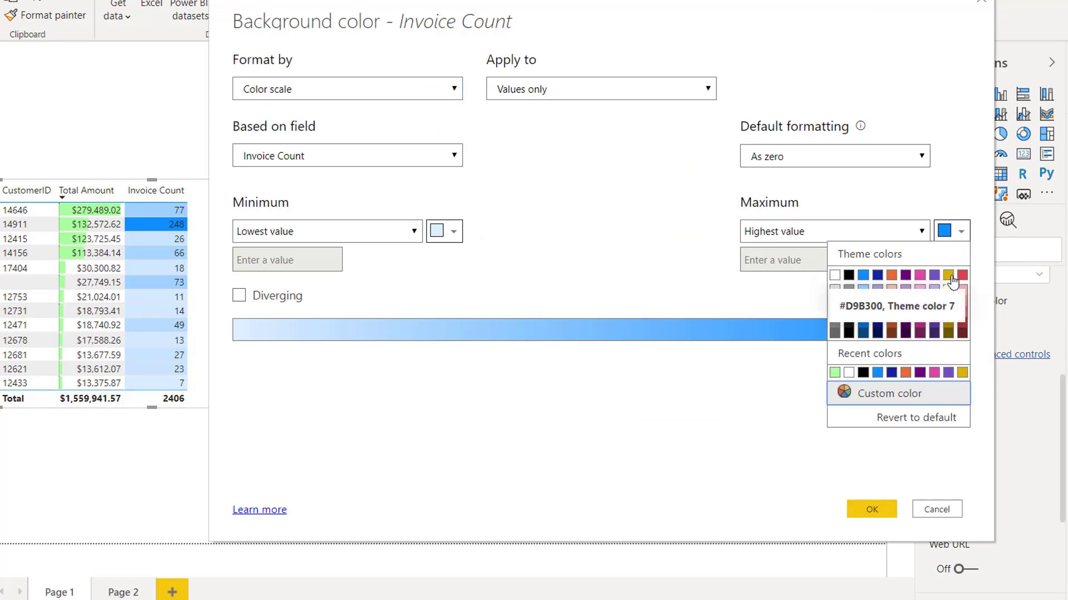
left_click(950, 316)
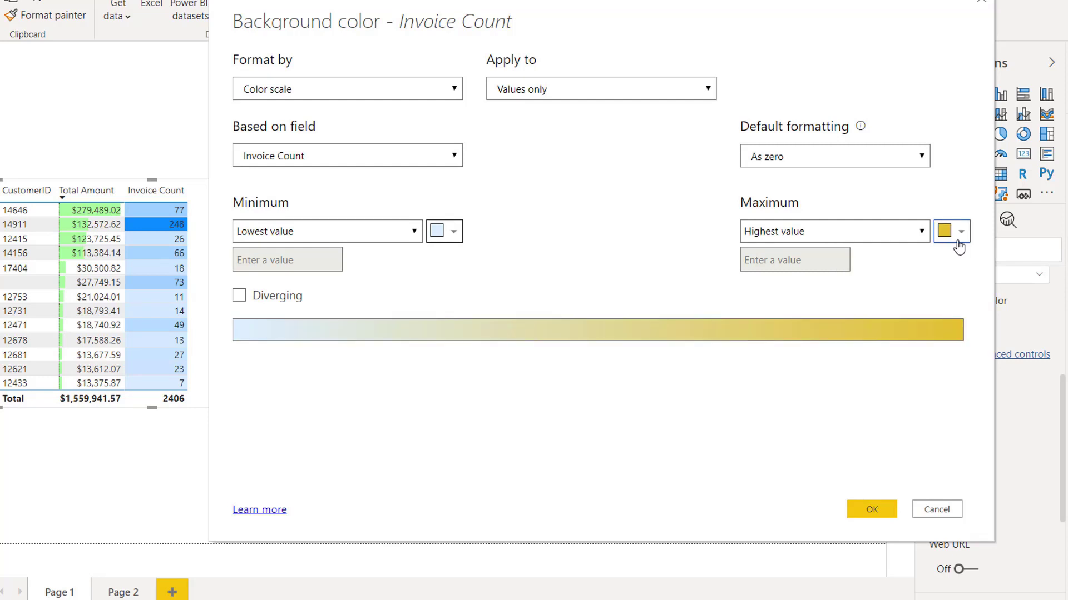
left_click(449, 236)
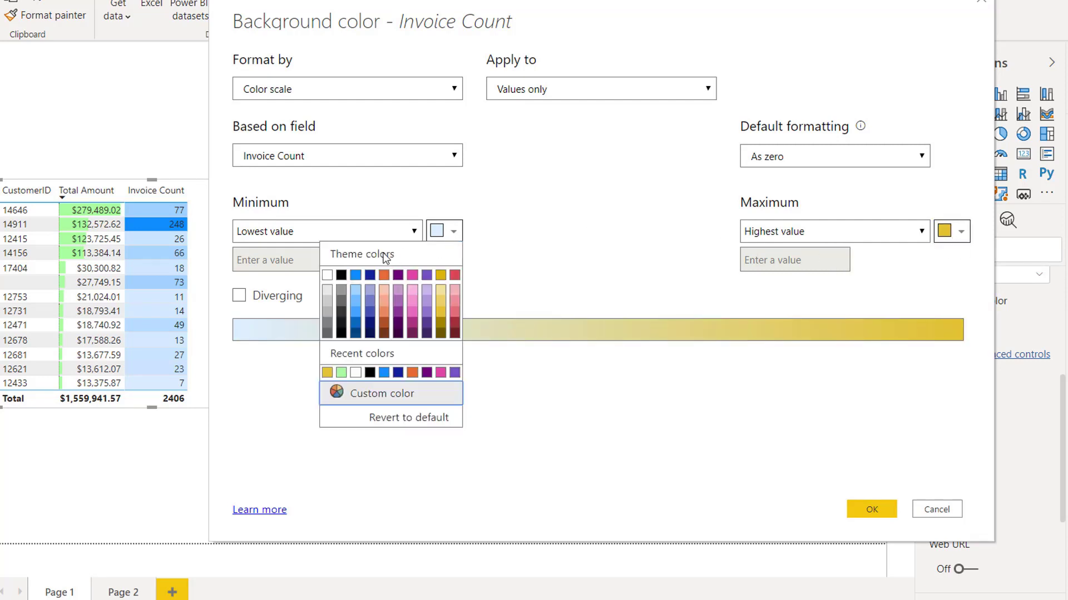
left_click(332, 274)
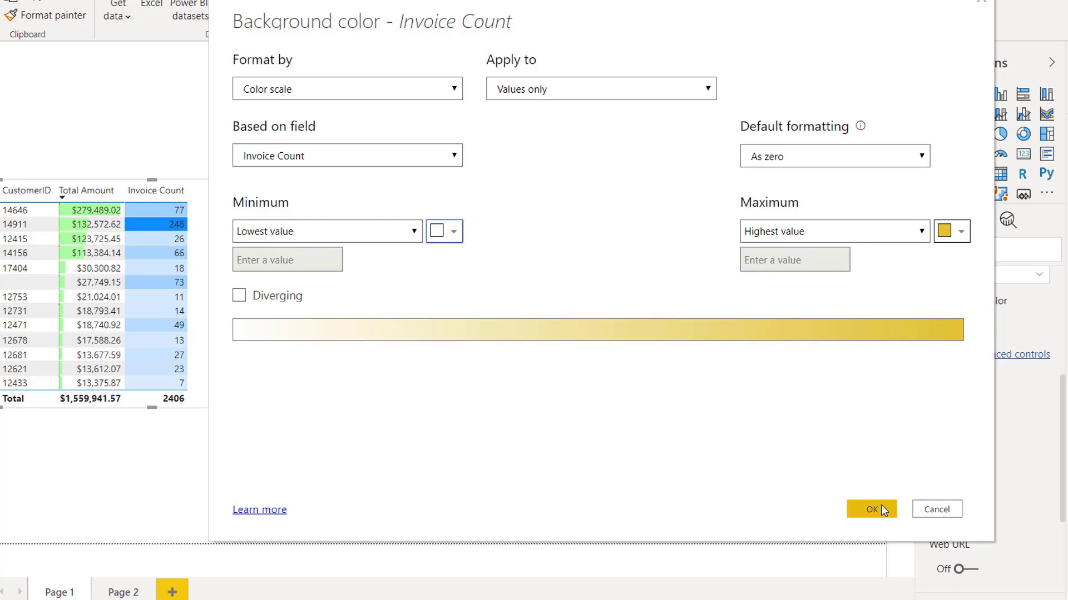
left_click(872, 509)
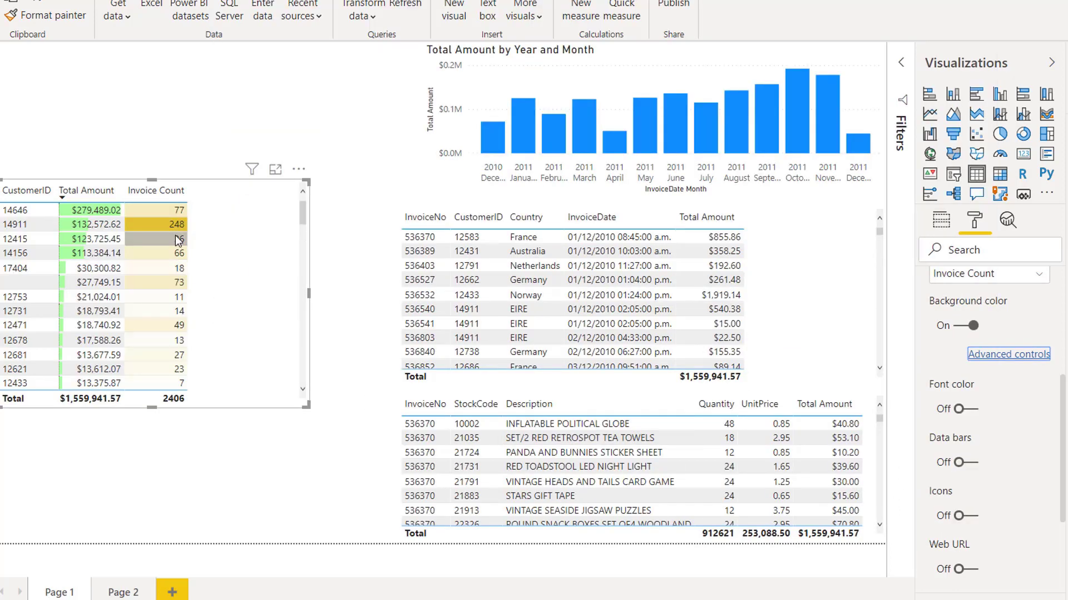
scroll(177, 240, "down", 5)
scroll(177, 240, "up", 5)
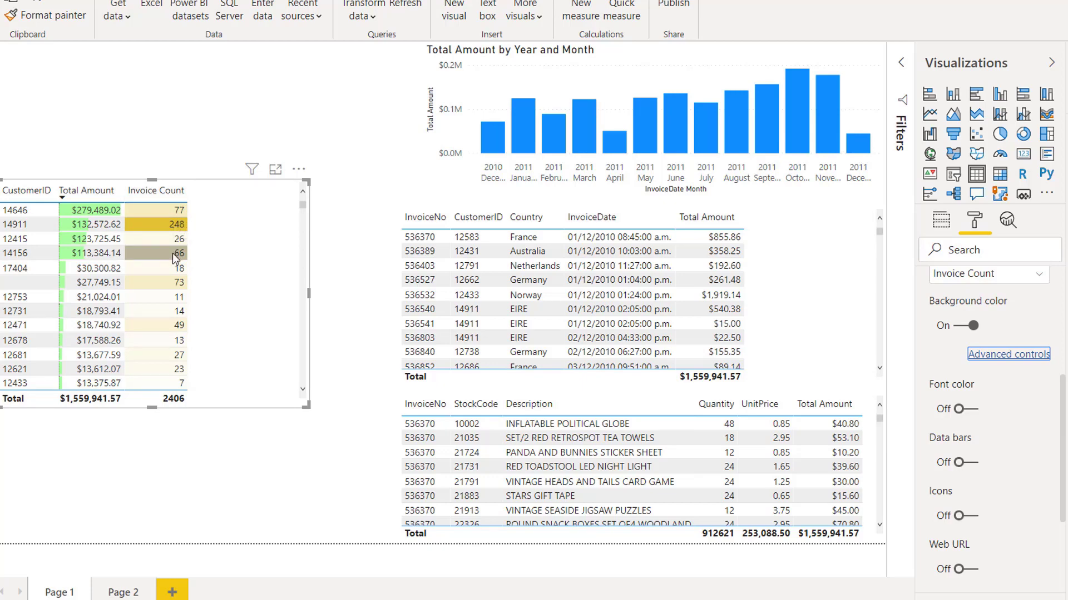
- Cross-filter the page by several early 2011 months in the Total Amount by Year and Month chart and clear the selection
left_click(527, 146)
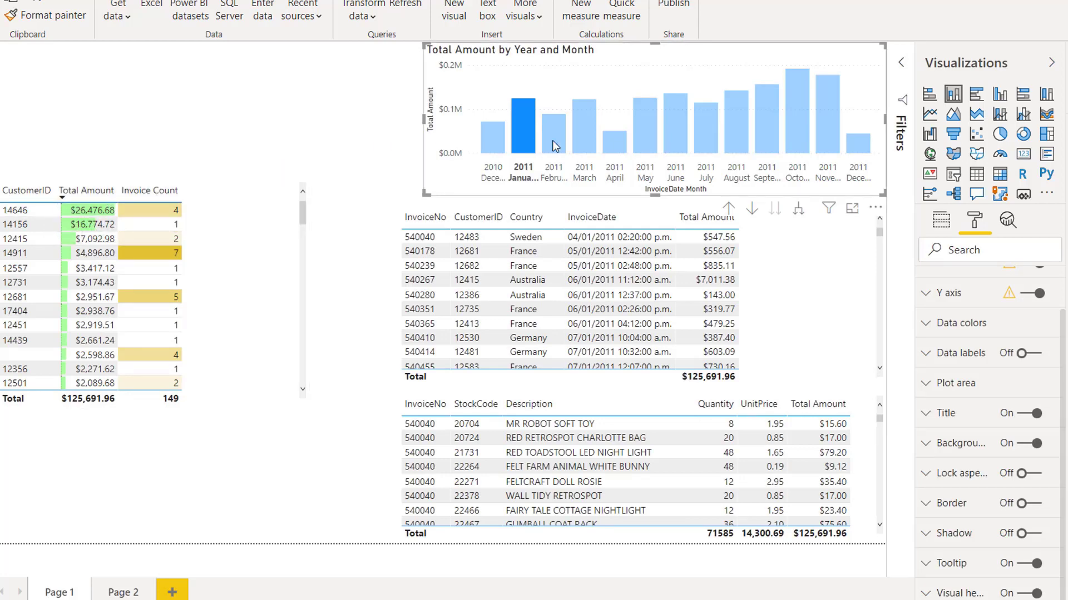
left_click(571, 141)
left_click(578, 139)
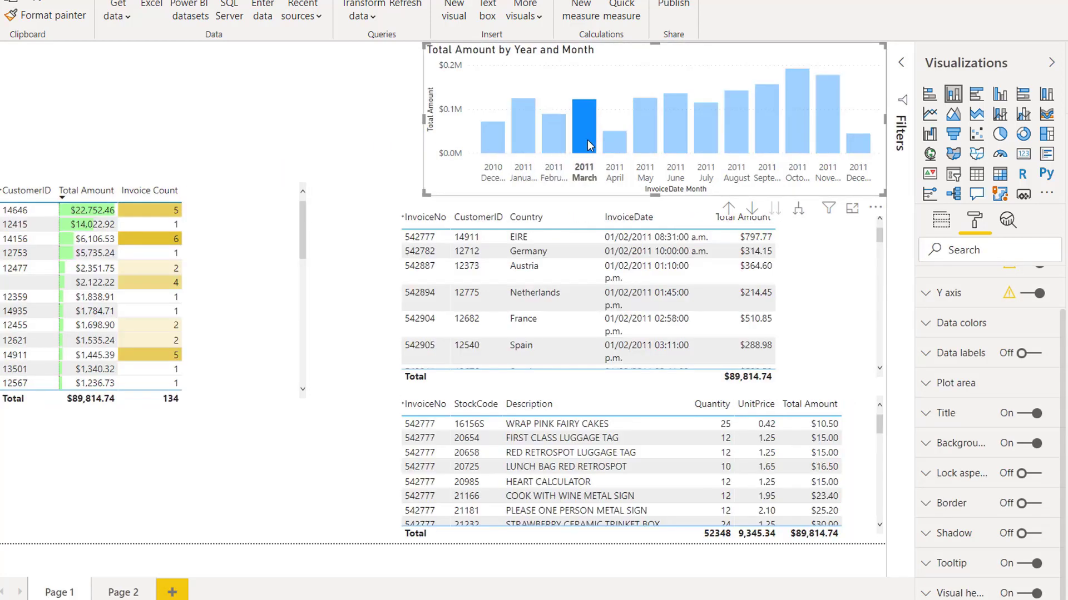
left_click(618, 146)
left_click(620, 145)
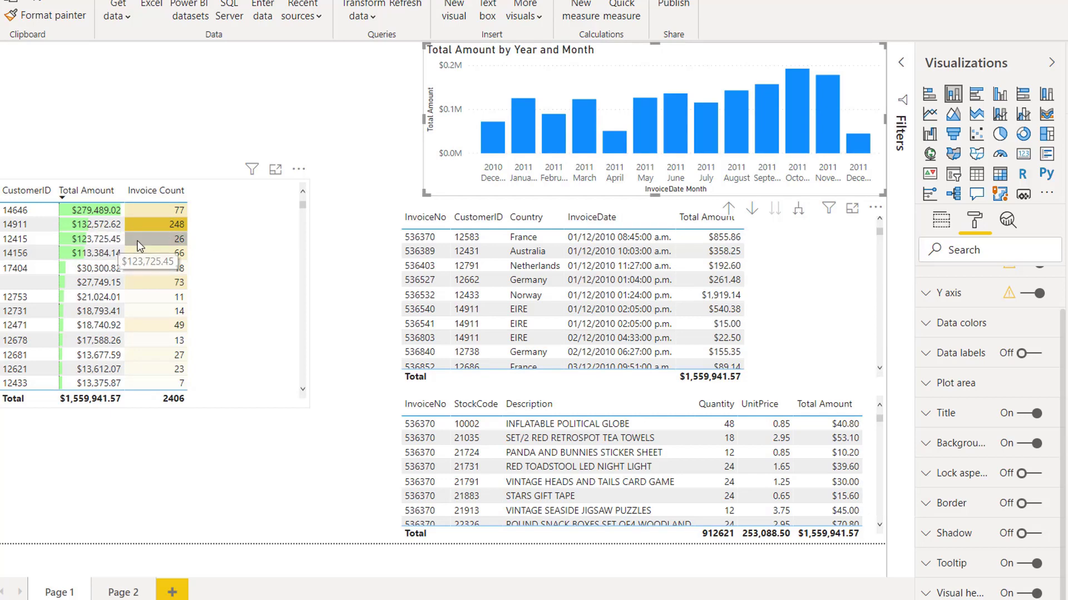
- Filter the page by the customer with 26 invoices, examine their invoices and line items, and clear the filter
left_click(143, 240)
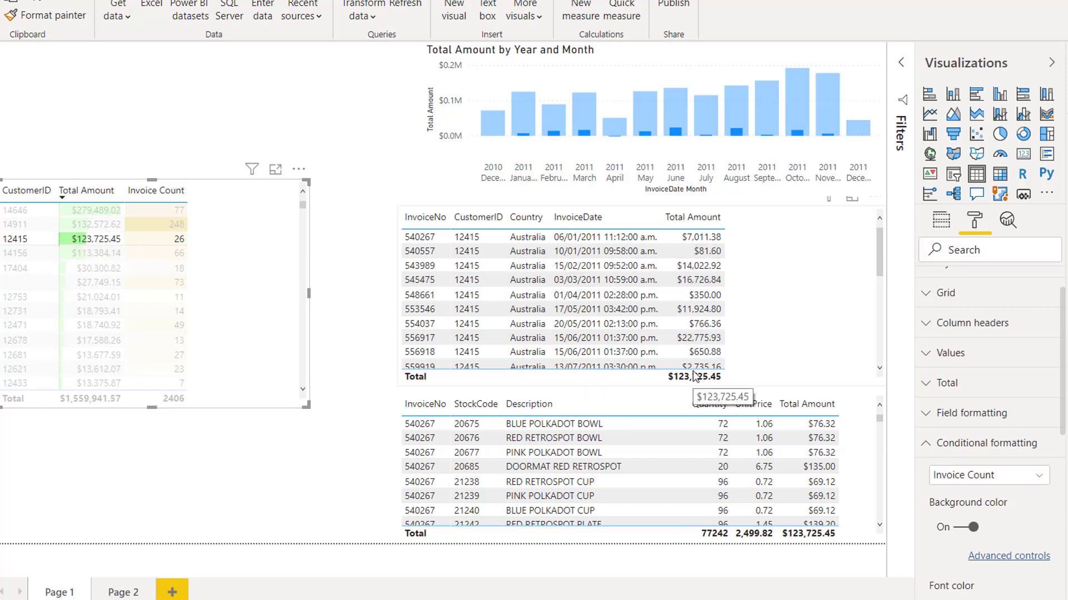
scroll(420, 251, "down", 5)
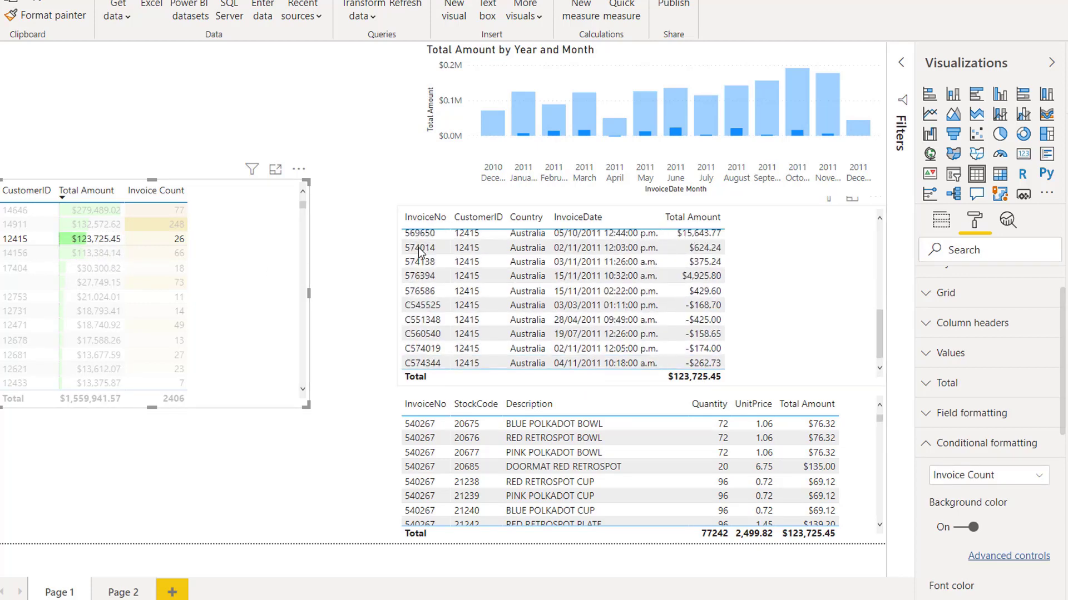
left_click(420, 251)
scroll(640, 290, "up", 5)
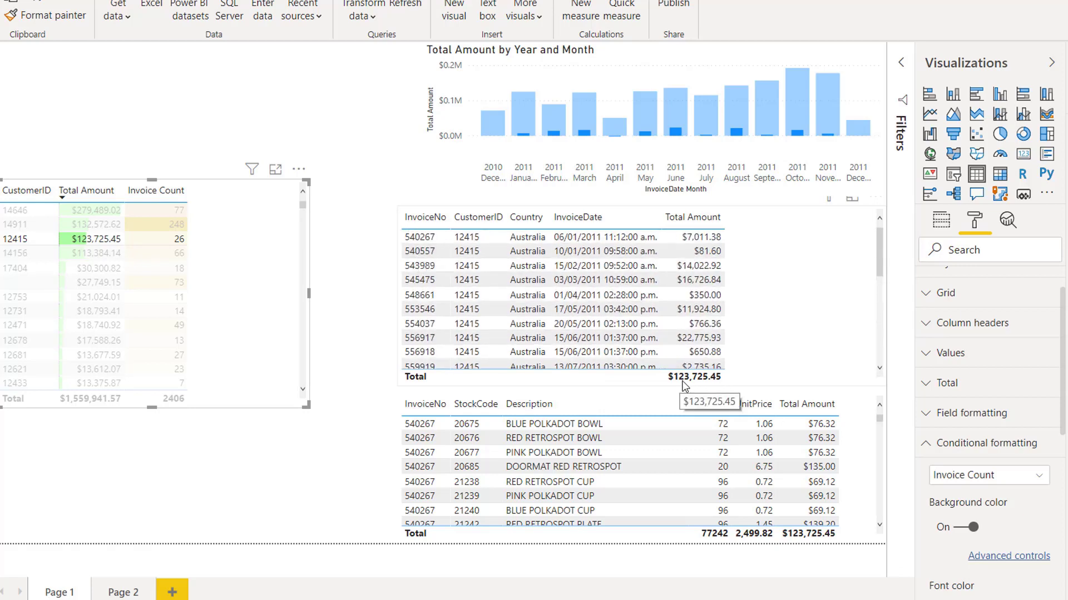
scroll(493, 427, "down", 10)
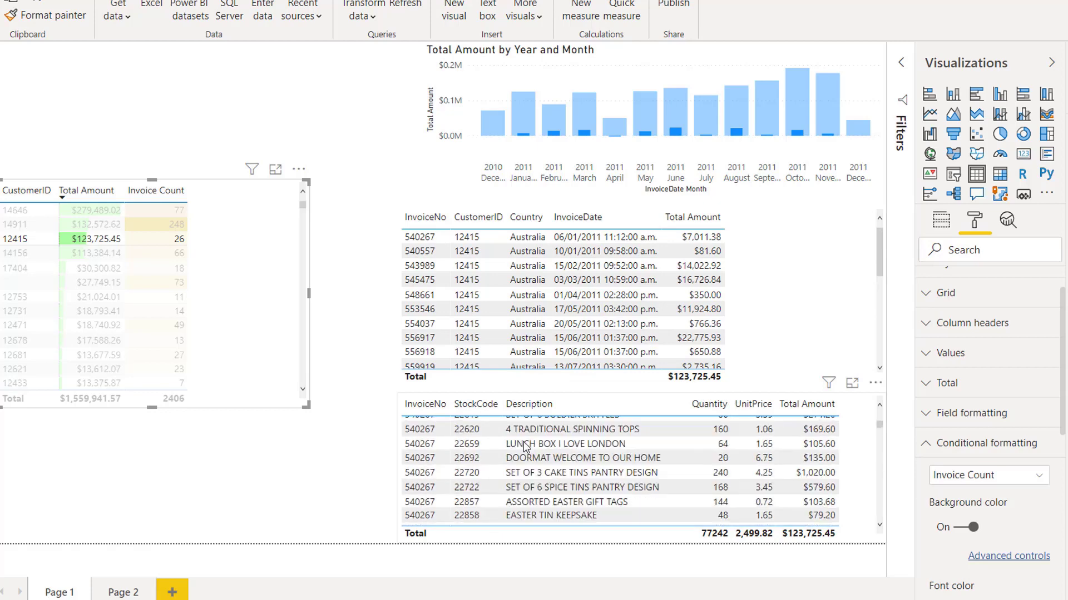
scroll(523, 455, "down", 5)
scroll(523, 455, "up", 15)
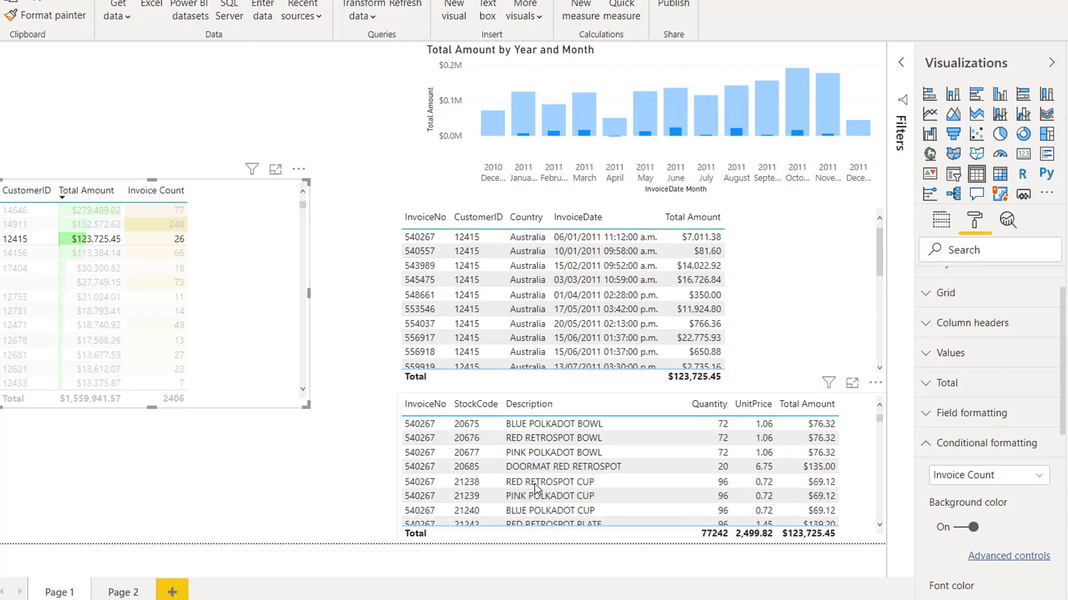
left_click(140, 243)
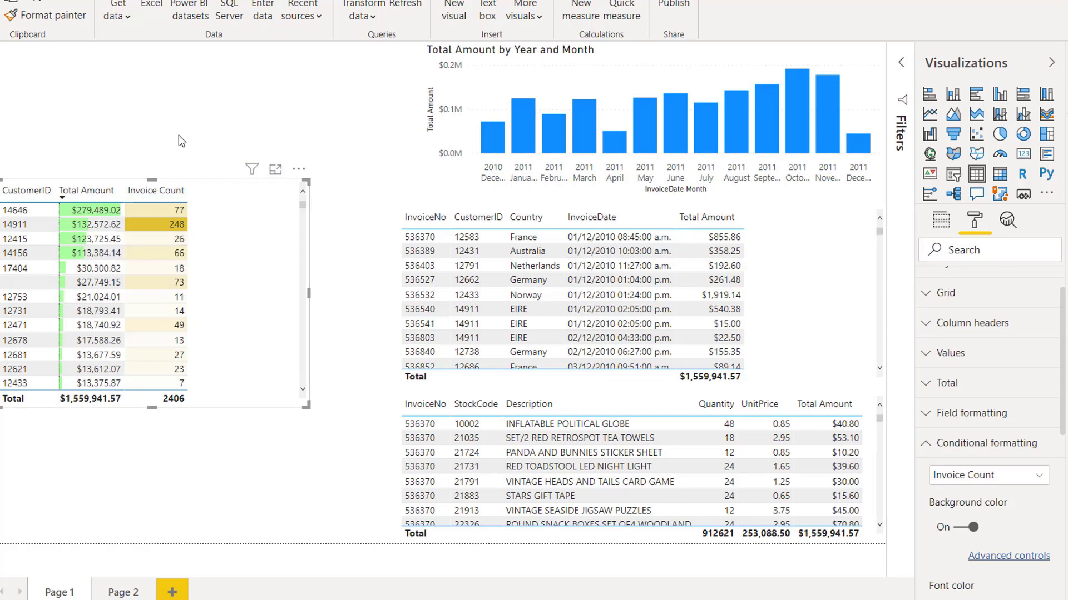
- Add a card visual showing Total Amount above the customer table and narrow it to leave room for a second card
left_click(178, 139)
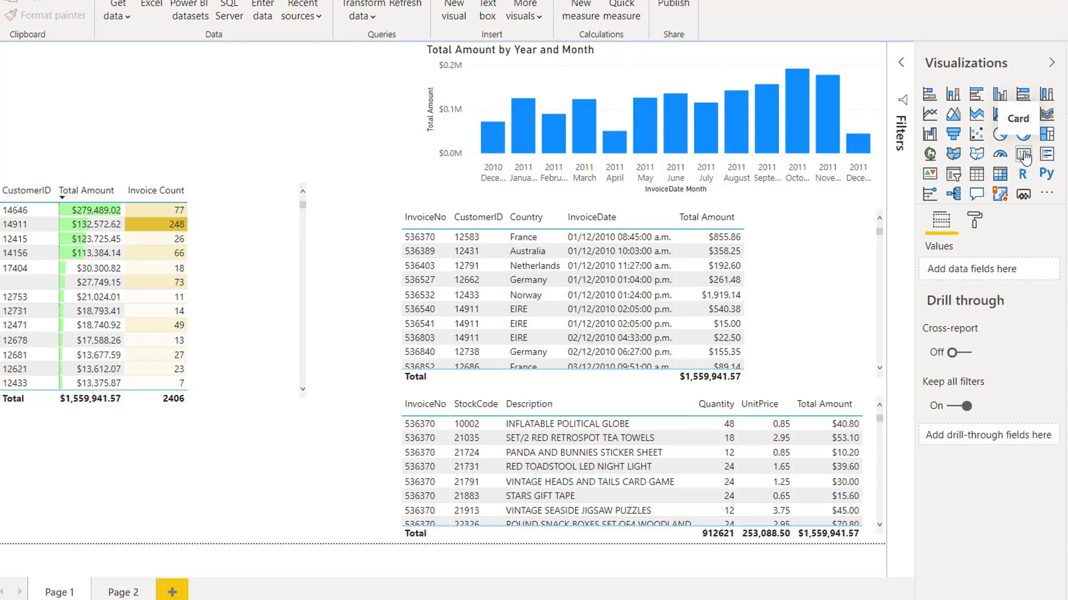
left_click(1023, 155)
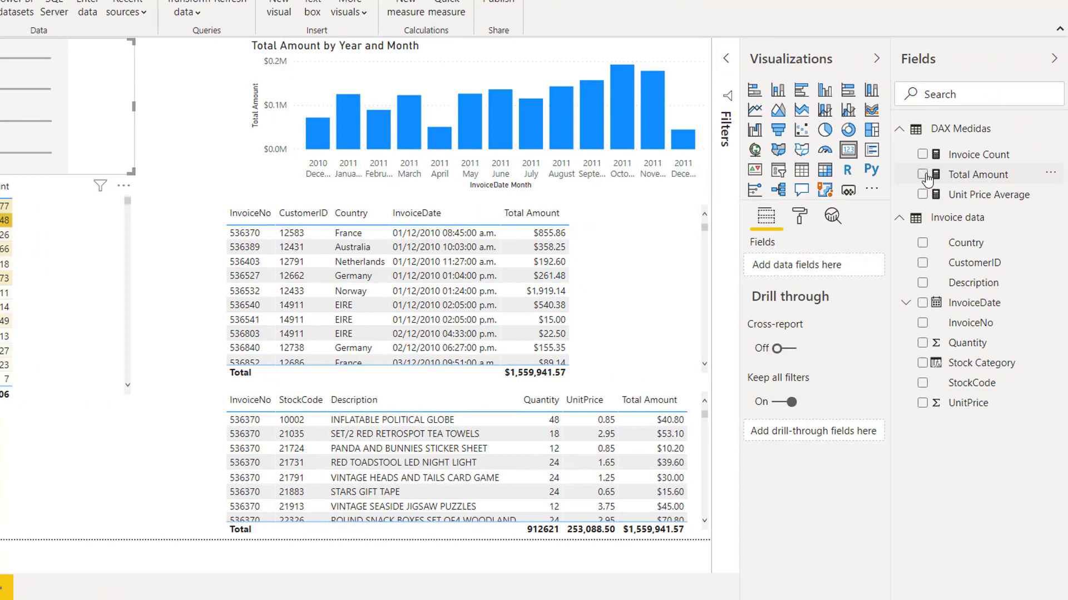
left_click(923, 175)
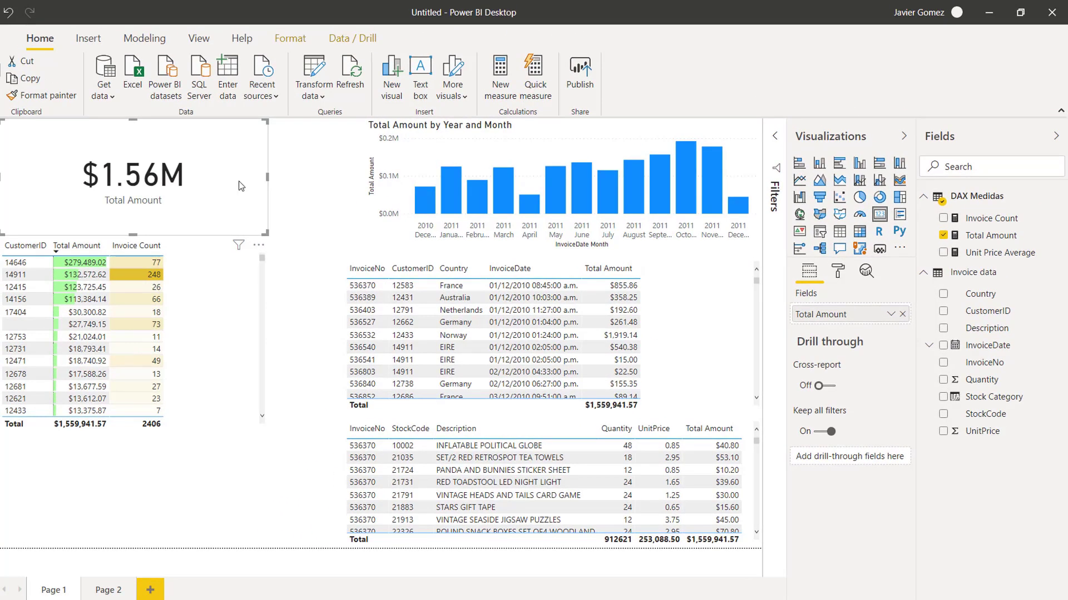
left_click_drag(267, 177, 174, 177)
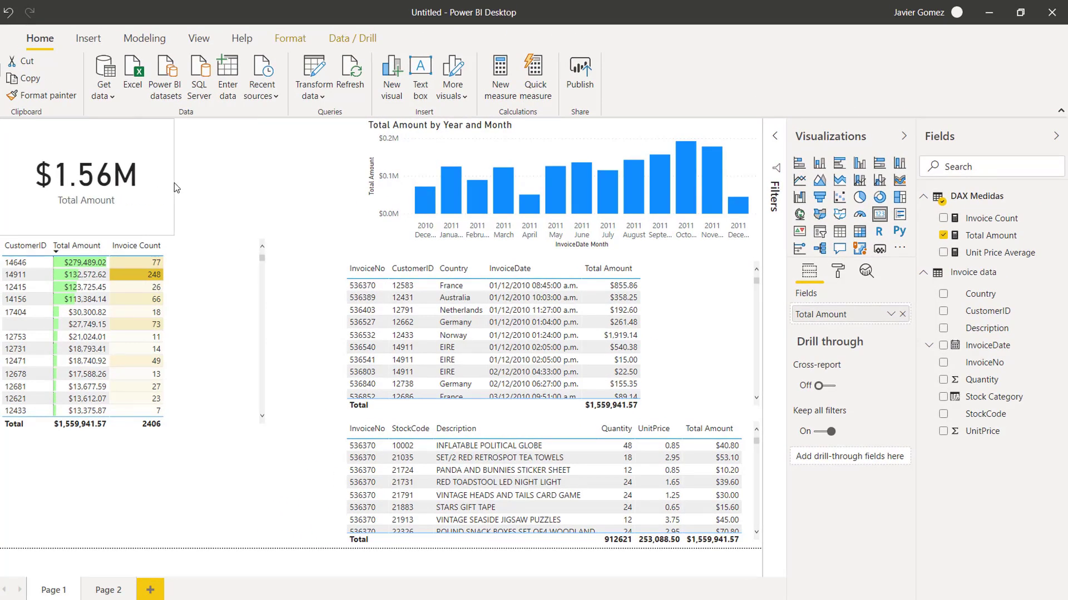
- Add a second card showing Invoice Count, widen it, and move it closer to the Total Amount card
left_click(228, 176)
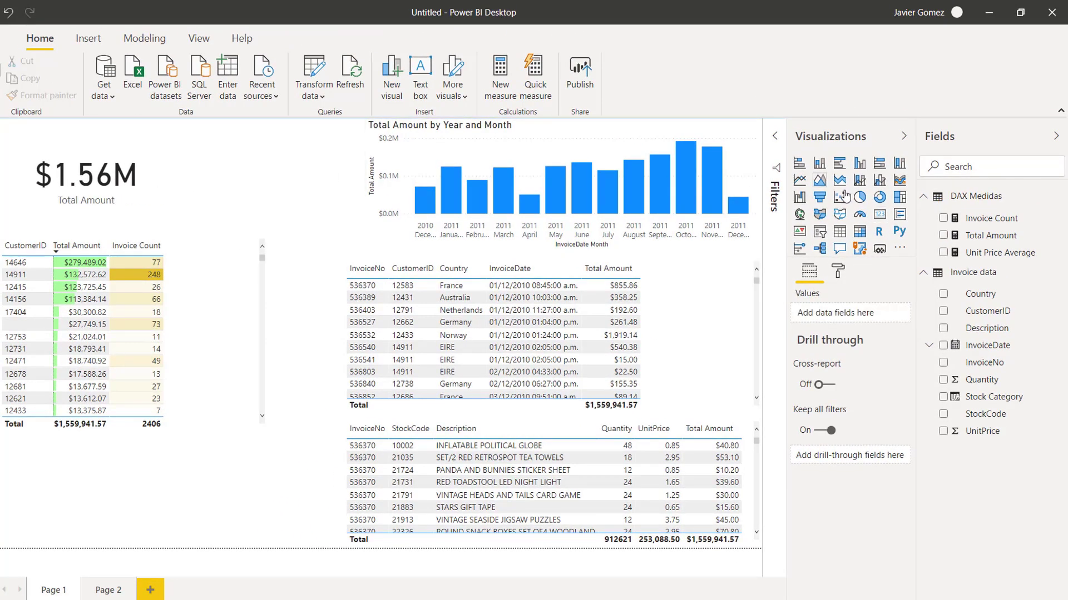
left_click(879, 216)
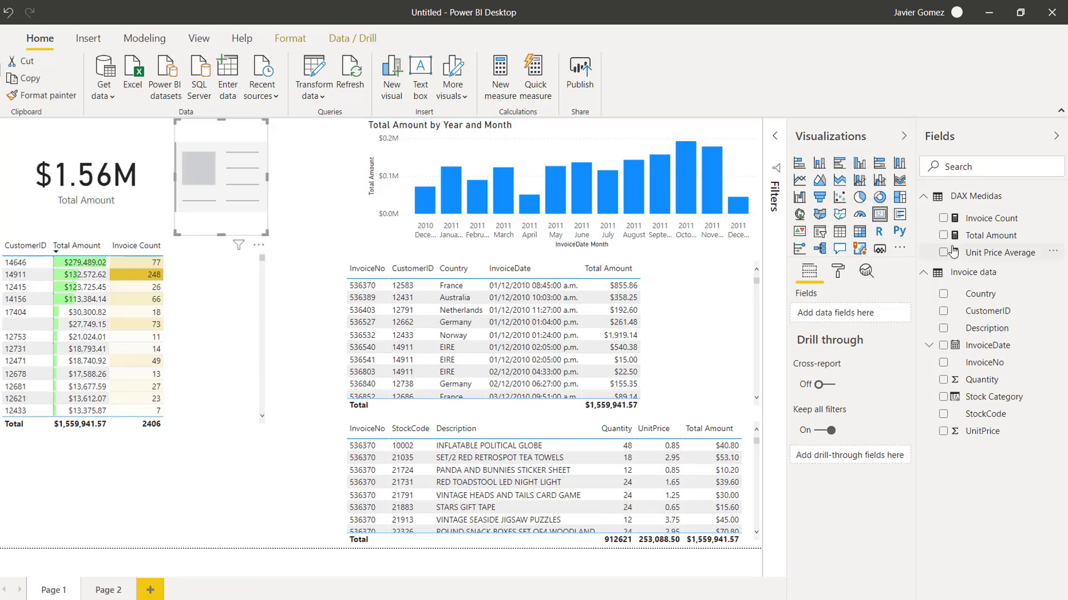
left_click(943, 218)
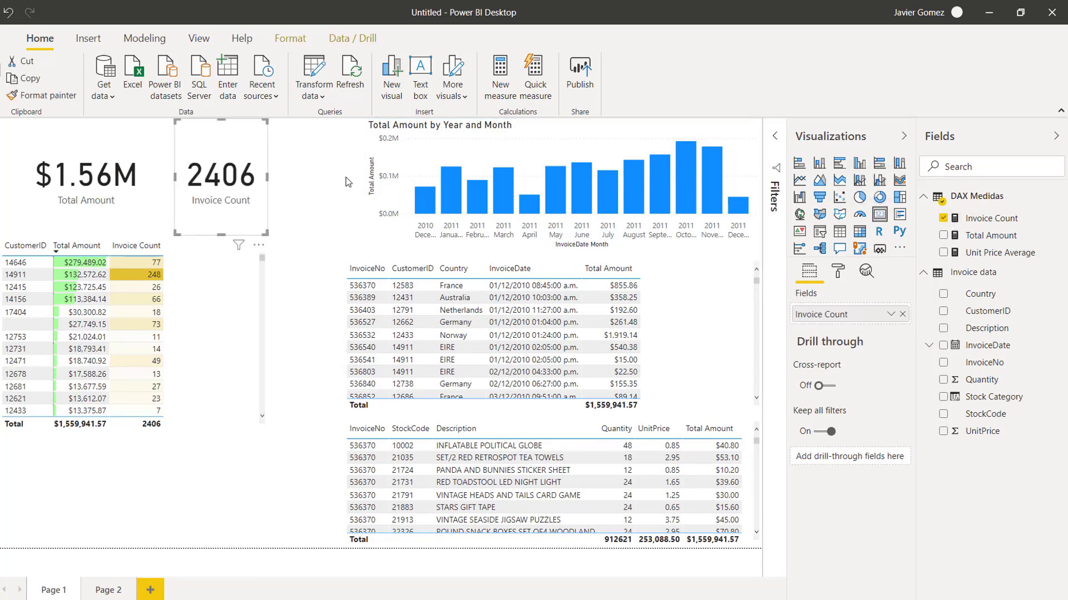
left_click_drag(268, 179, 321, 185)
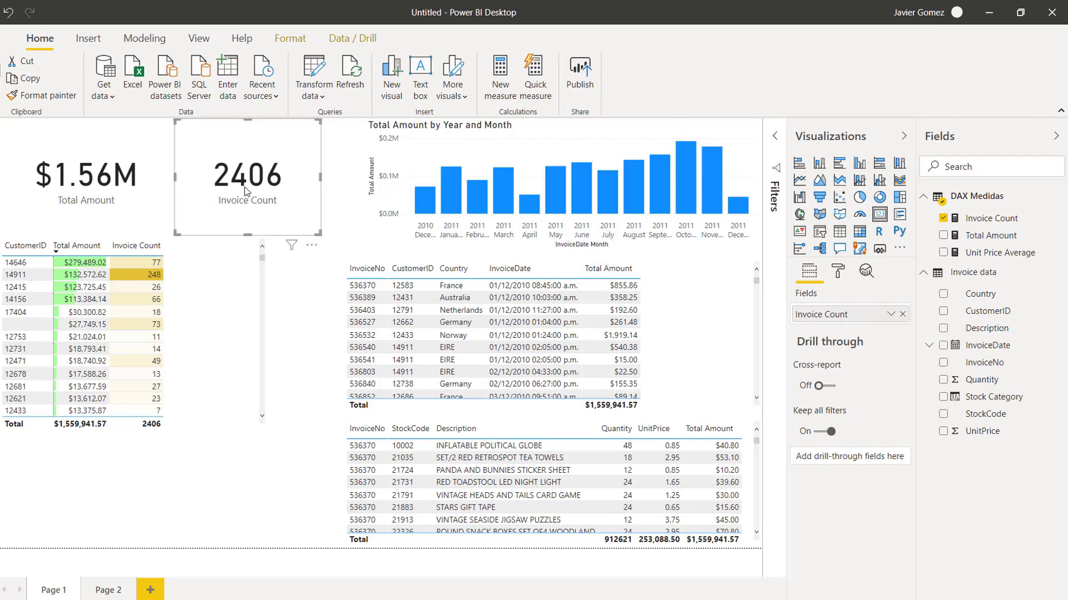
left_click_drag(238, 187, 223, 185)
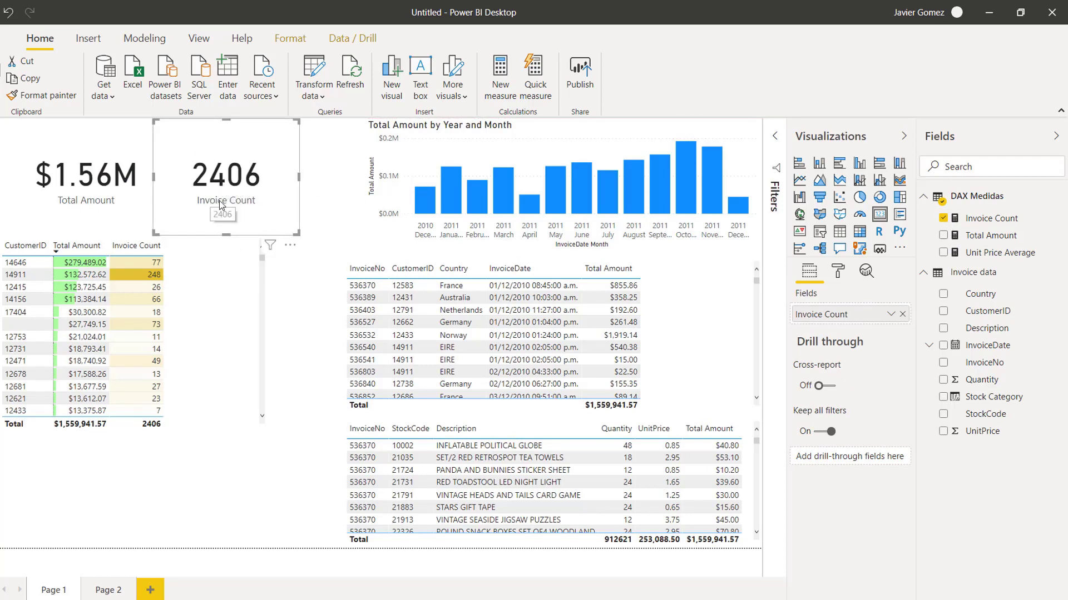
- Check how the cards respond to December 2010, January 2011 and February 2011 in the column chart, and clear the selection
left_click(424, 207)
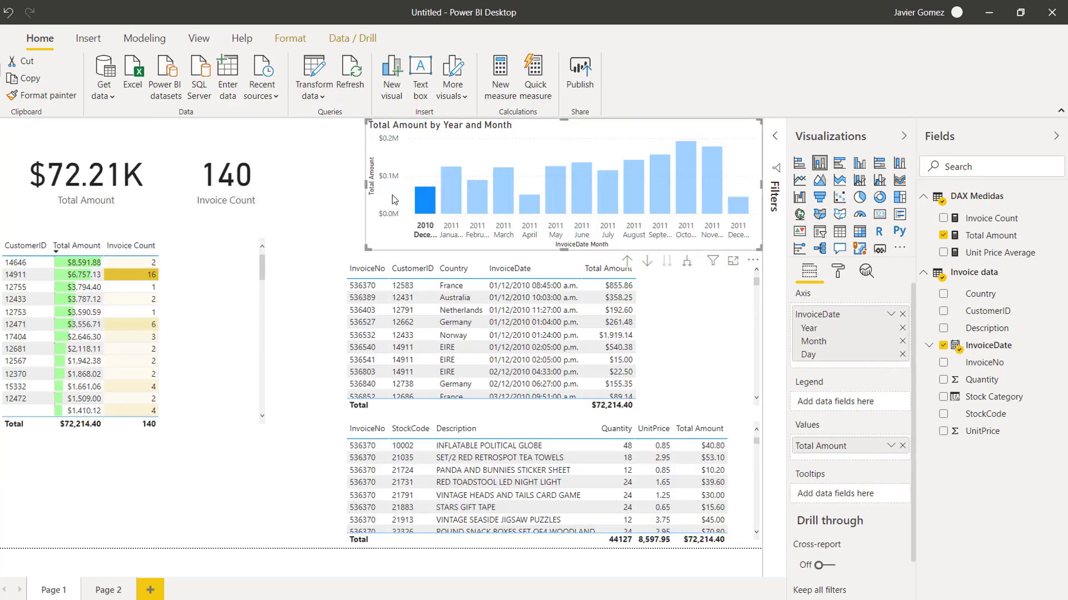
left_click(450, 196)
left_click(474, 198)
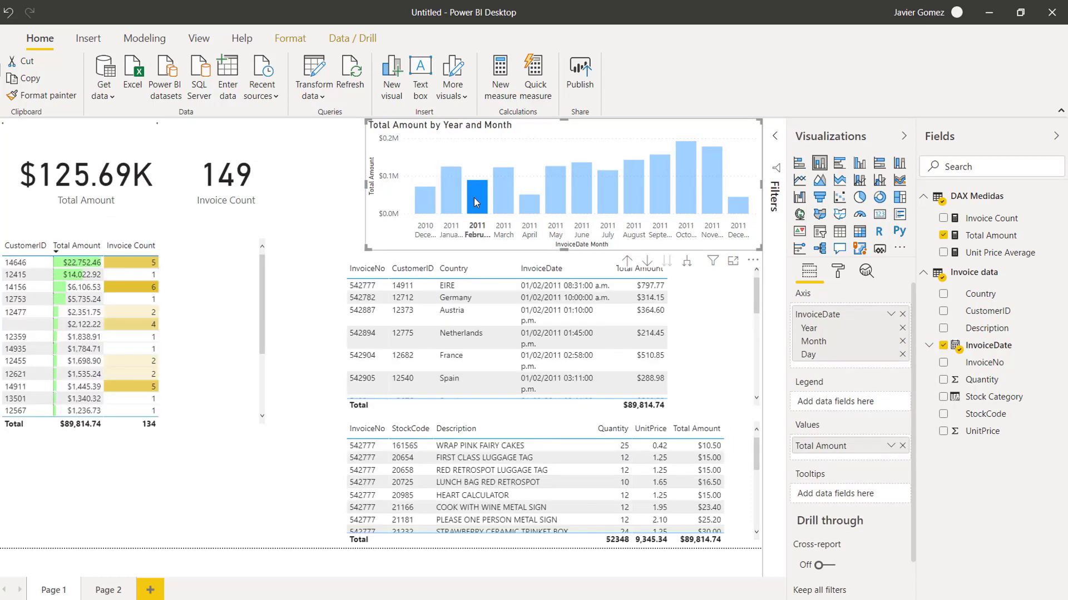
left_click(474, 198)
- Move the customer table up closer to the cards and reduce its height
left_click(261, 401)
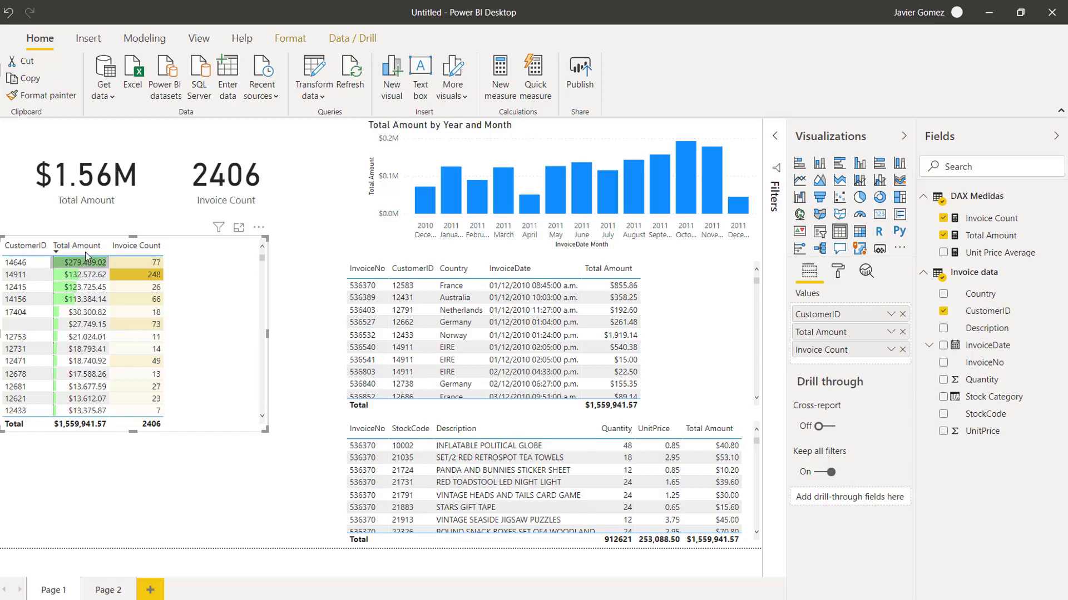
mouse_move(212, 398)
left_mouse_down()
mouse_move(212, 369)
mouse_move(213, 384)
mouse_move(195, 393)
left_mouse_up()
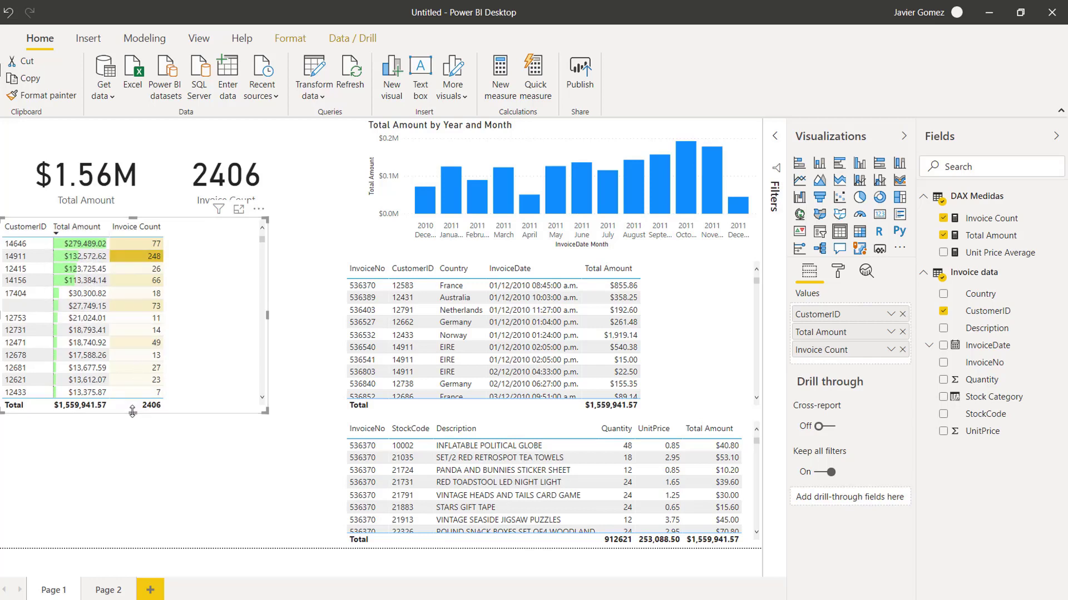
left_click_drag(132, 413, 136, 371)
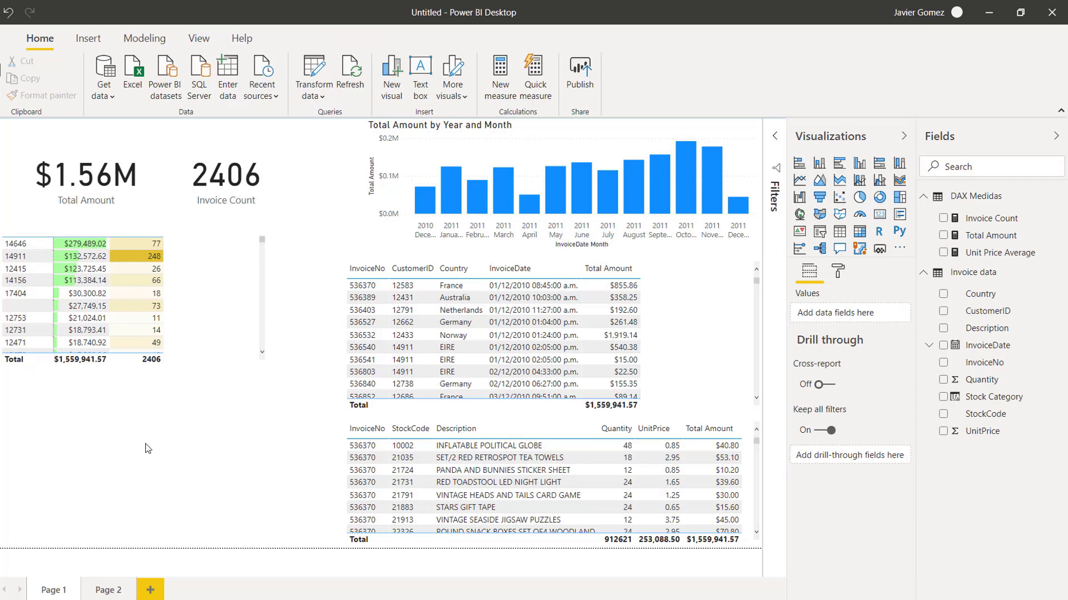
- Place a copy of the customer table below the original, fit it to the page, and replace its CustomerID field with Country
key("ctrl+v")
left_click_drag(207, 277, 204, 407)
left_click_drag(267, 352, 267, 382)
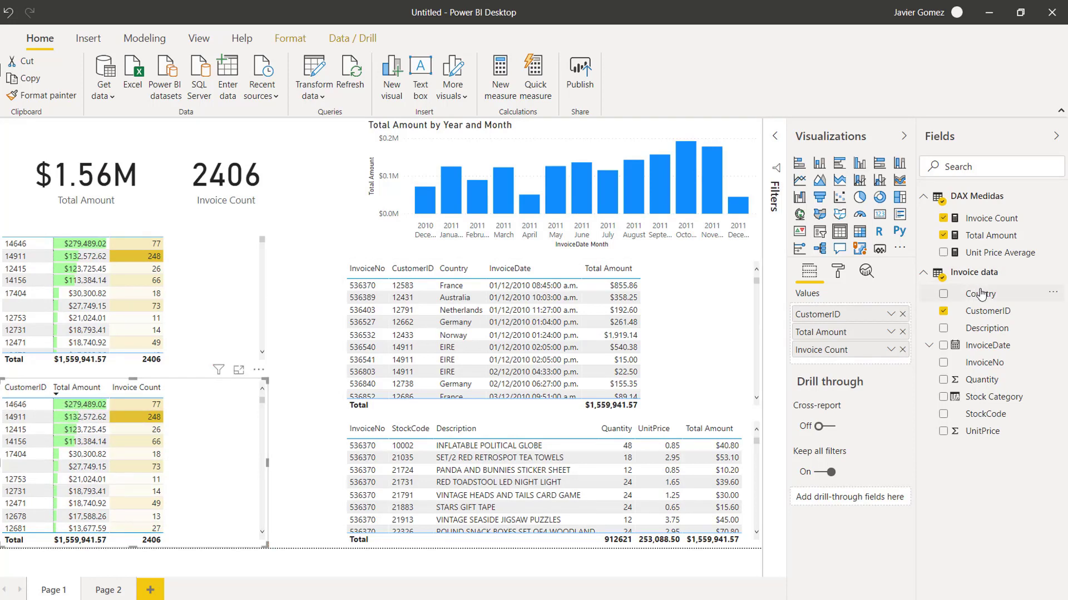
left_click_drag(978, 295, 852, 315)
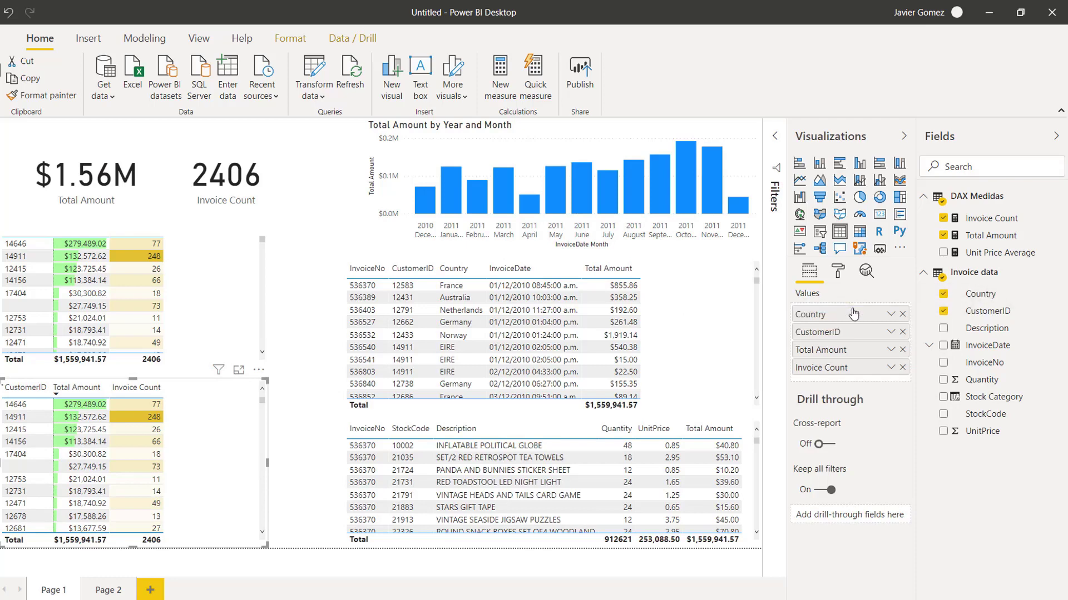
left_click(903, 333)
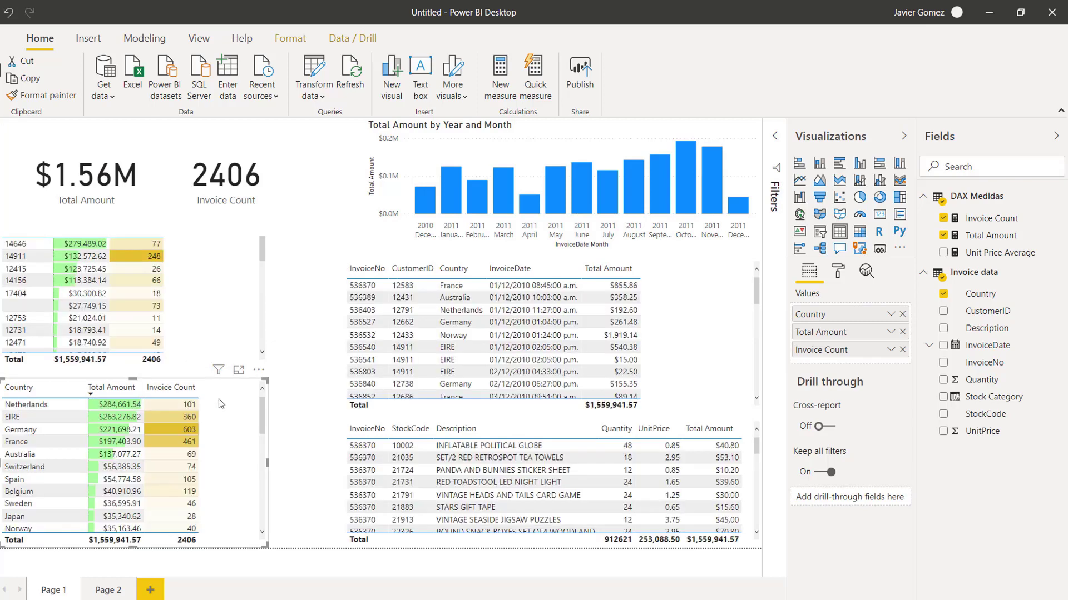
- Create a measure in DAX Medidas: Customer Count = DISTINCTCOUNT( 'Invoice data'[CustomerID] )
left_click(974, 219)
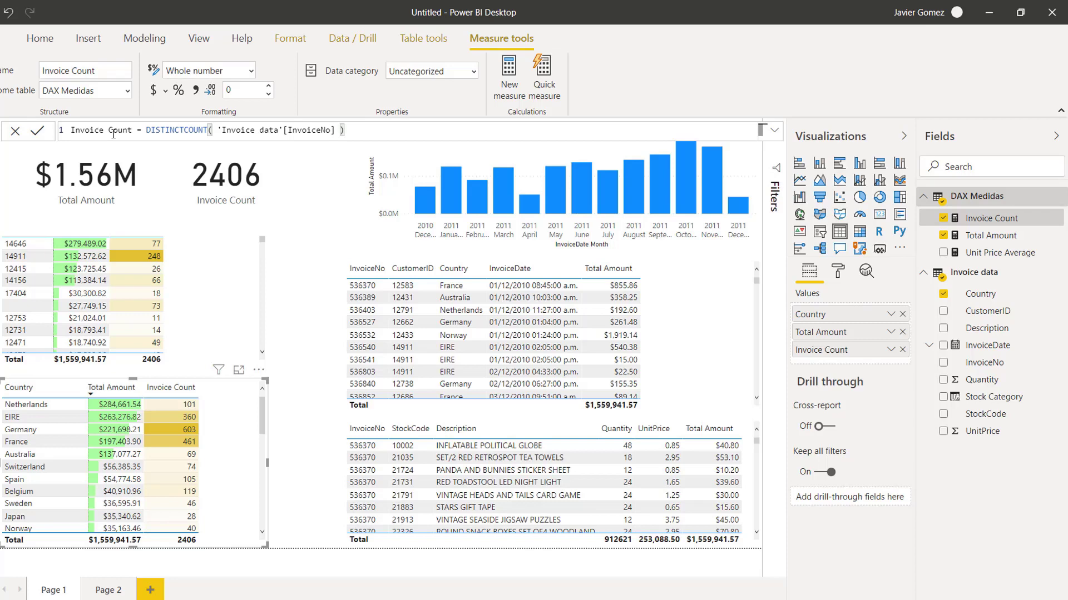
right_click(986, 206)
key("Escape")
type("Cu")
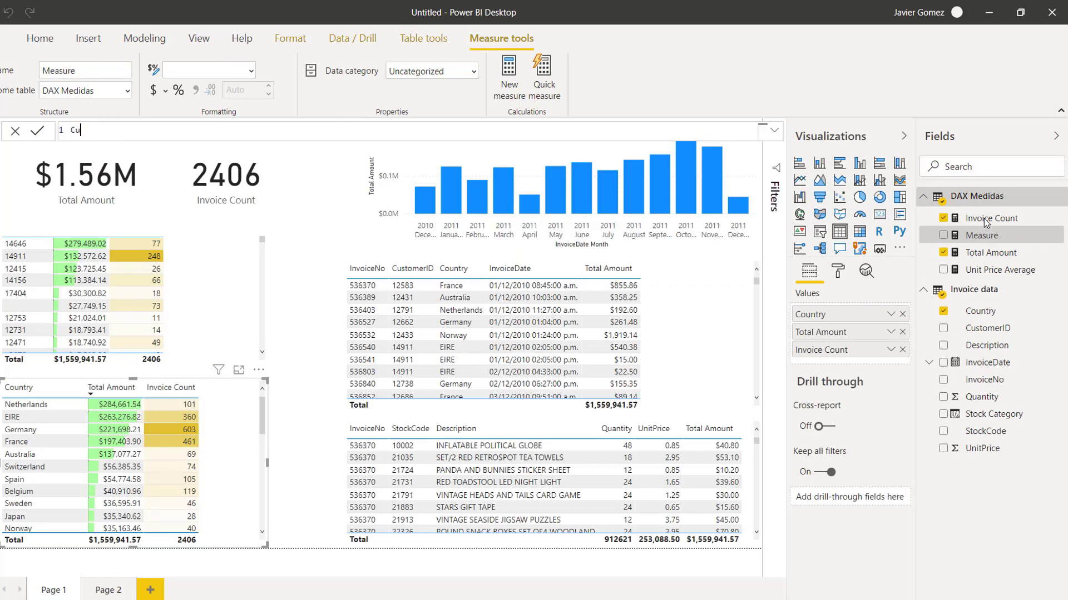
type("stomer Count = DISTIN")
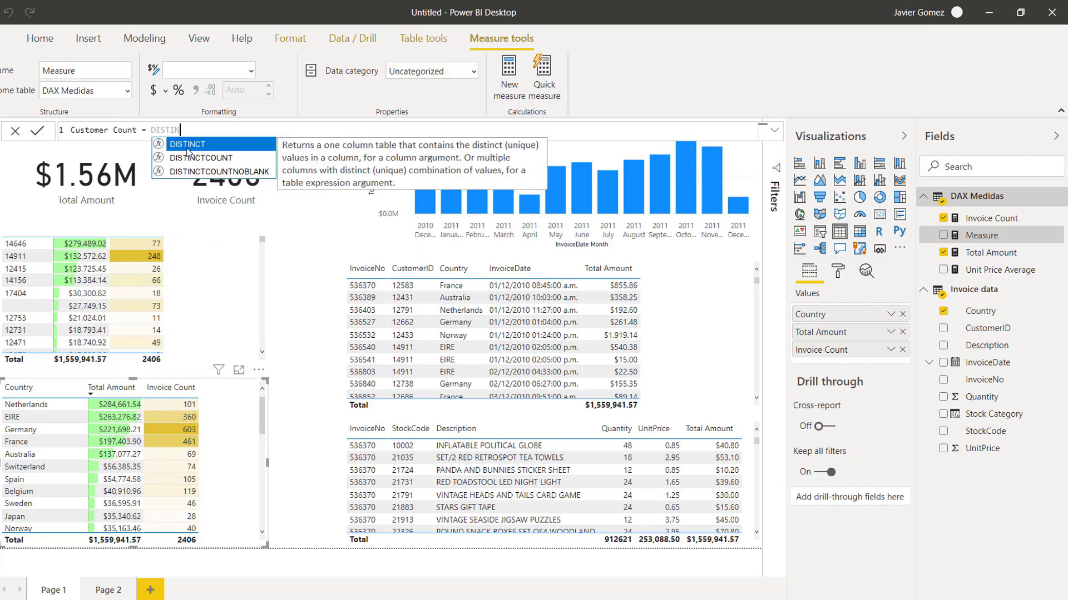
type("CTCOUNT( 'Invoice data'[Cu")
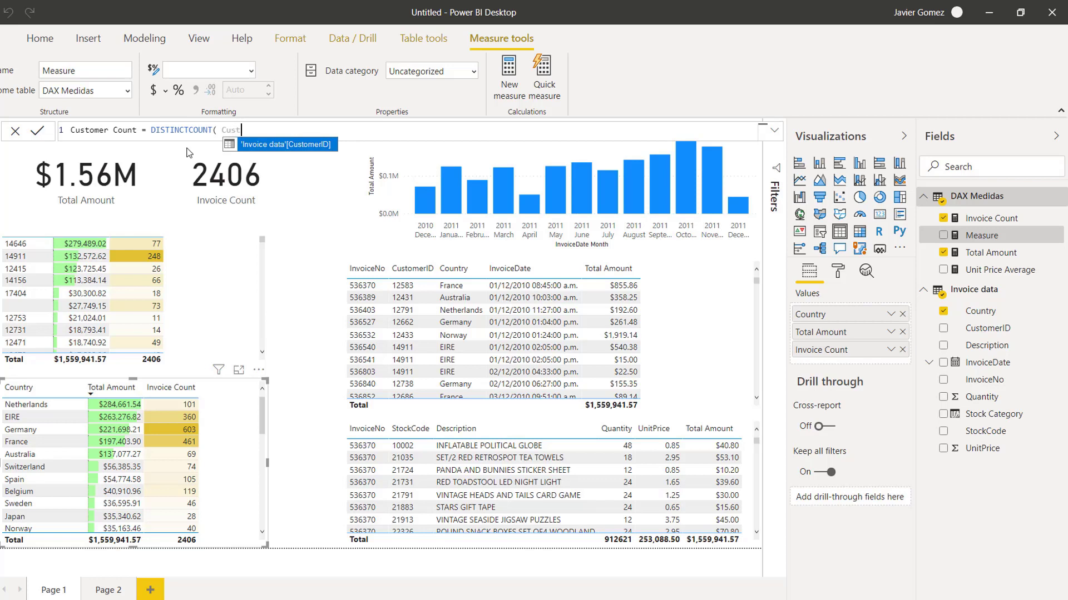
type("sto")
key("Tab")
type(")")
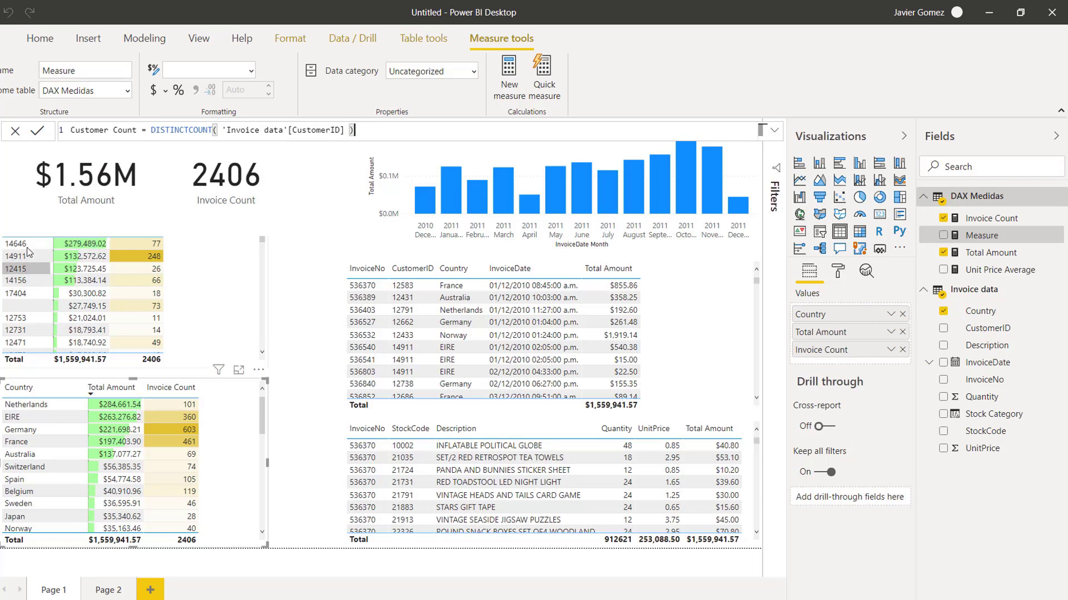
key("Return")
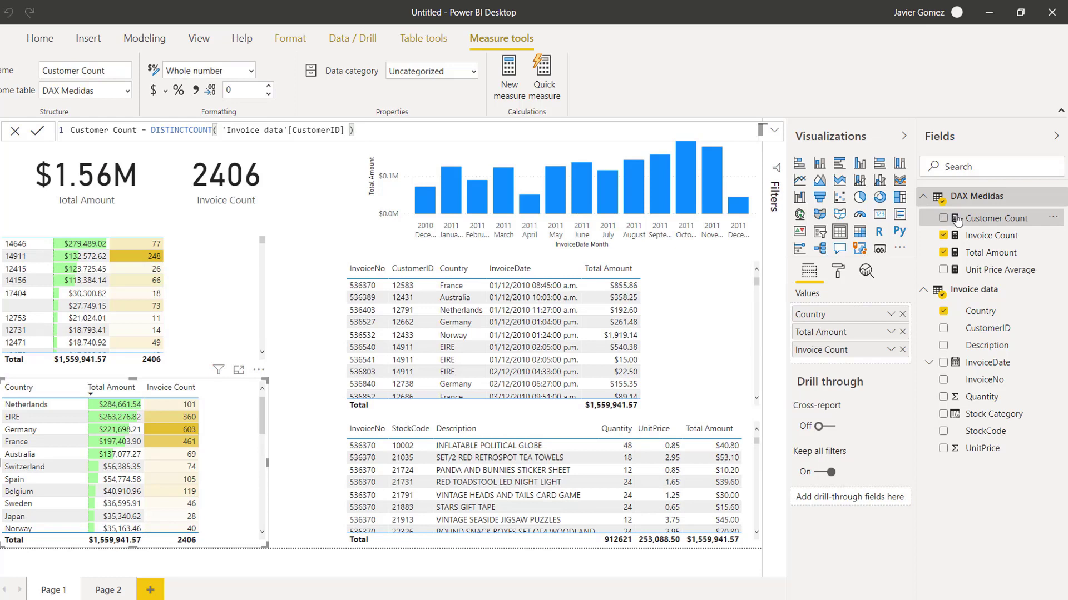
- Add the Customer Count measure to both the customer table and the country table
left_click_drag(956, 221, 214, 312)
left_click_drag(193, 276, 192, 285)
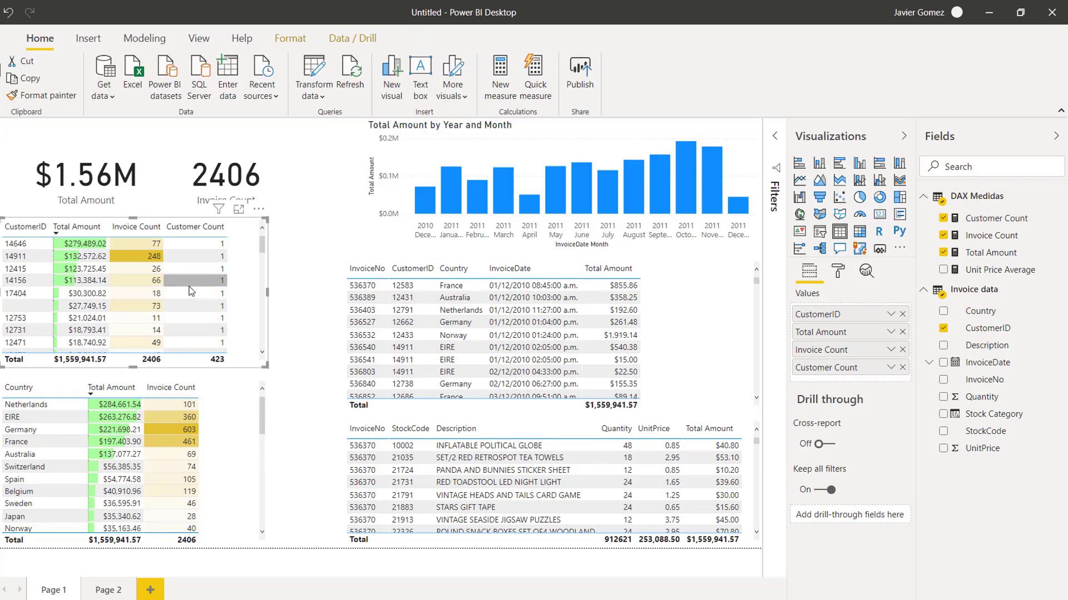
left_click_drag(989, 220, 327, 454)
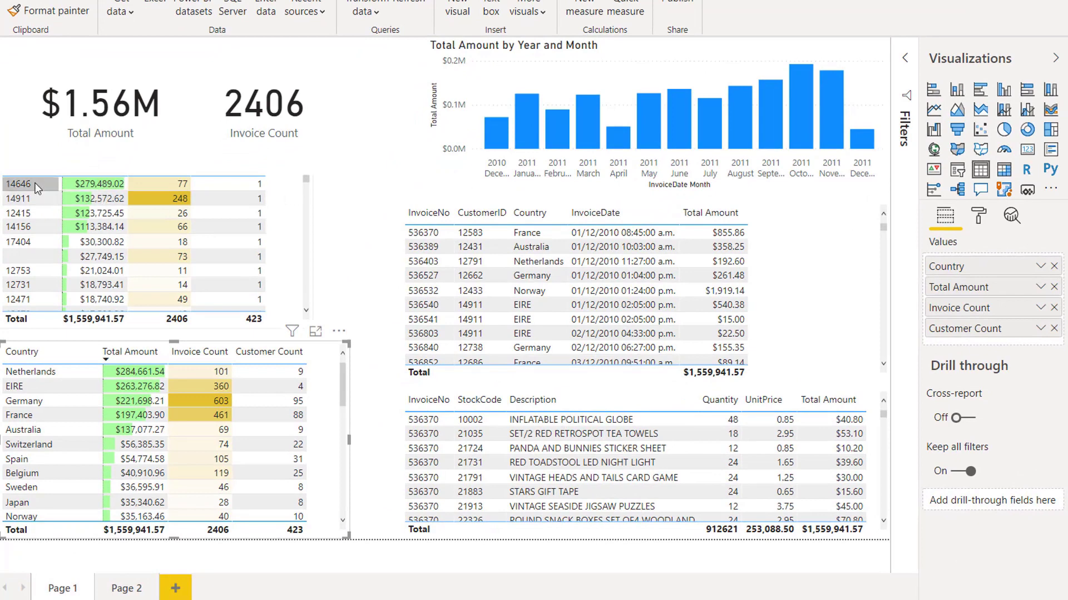
- Look through the Customer Count values in the customer table and remove that column from it
scroll(221, 221, "down", 15)
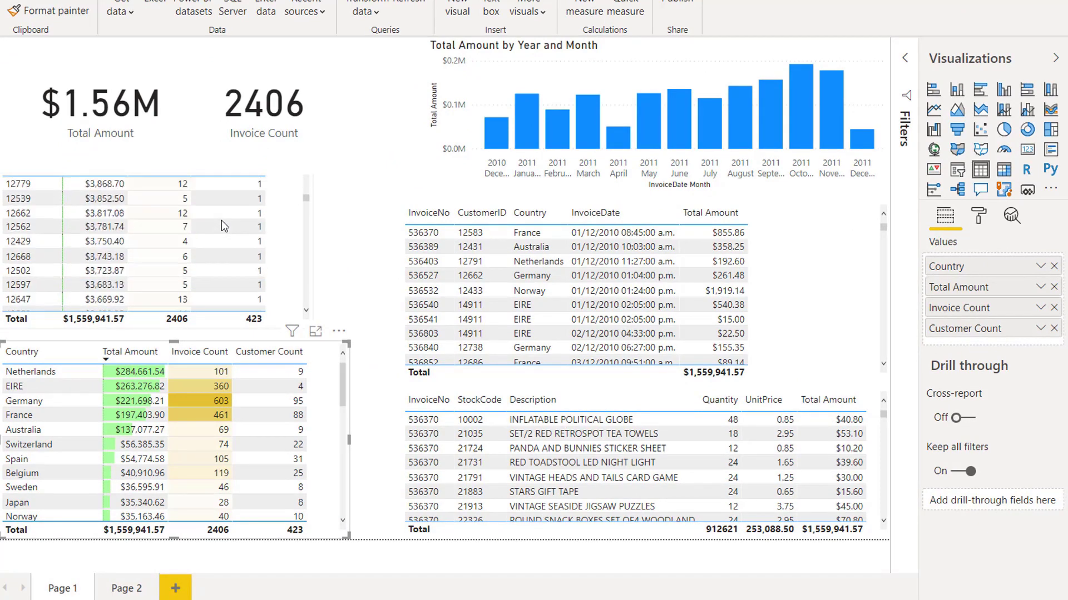
scroll(222, 222, "down", 5)
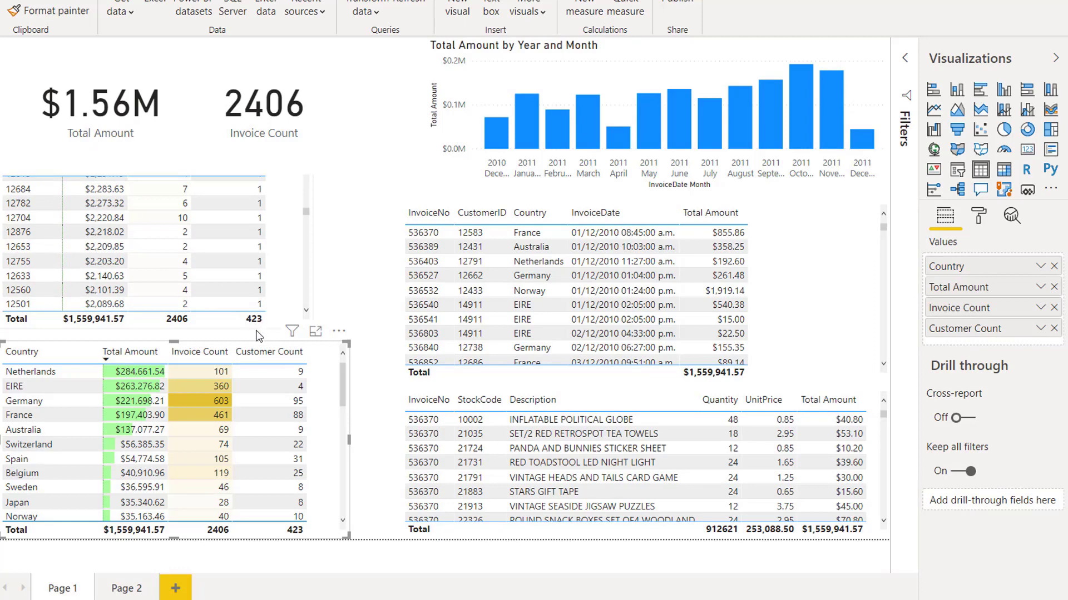
scroll(259, 267, "up", 5)
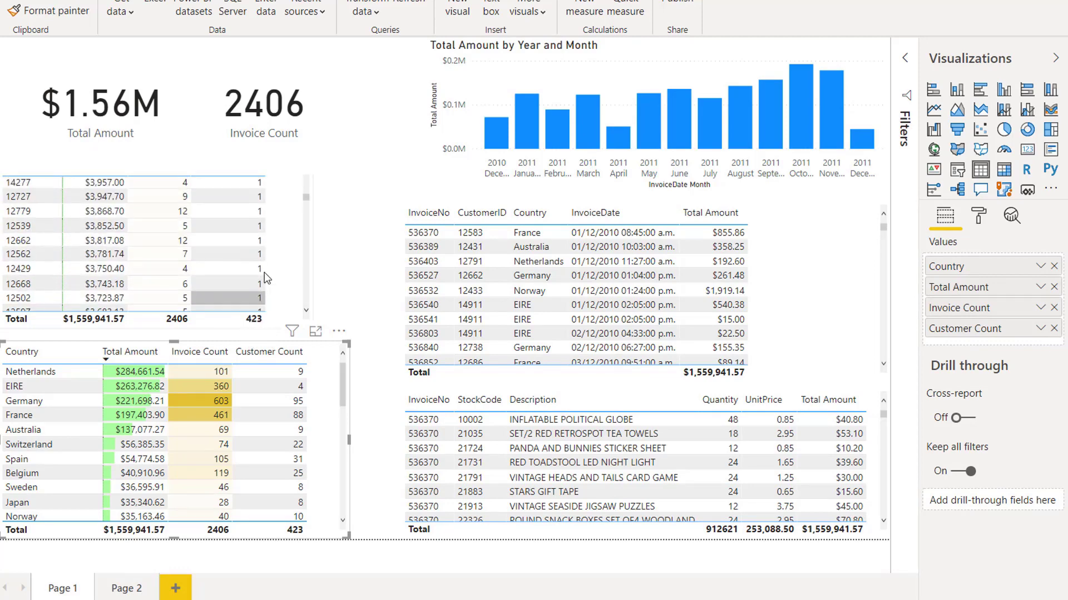
scroll(261, 217, "up", 10)
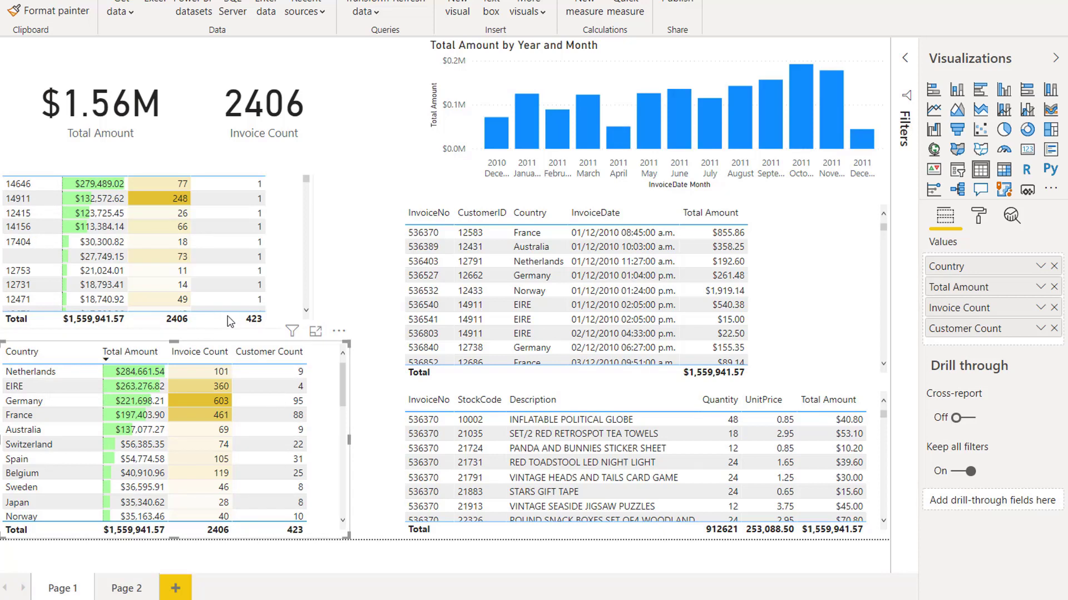
left_click(295, 246)
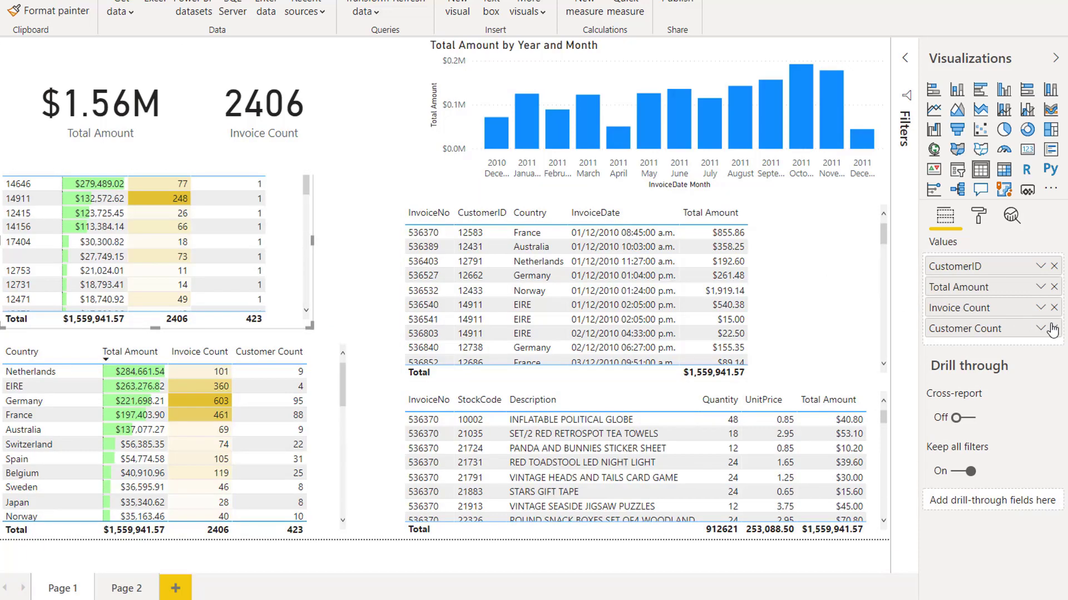
left_click(1053, 329)
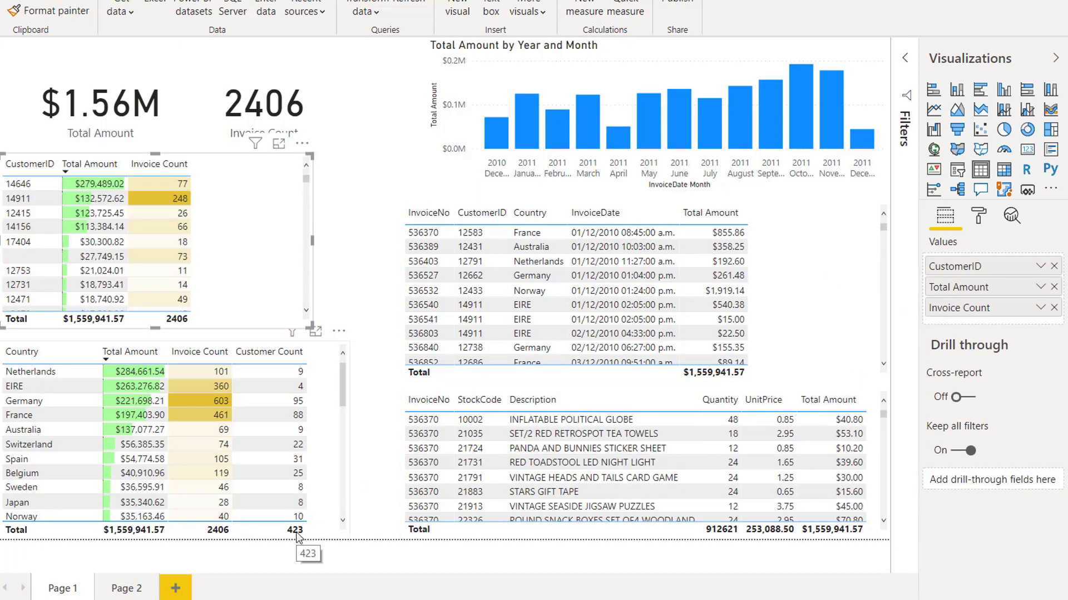
- Turn on background color conditional formatting for Customer Count in the country table
left_click(305, 427)
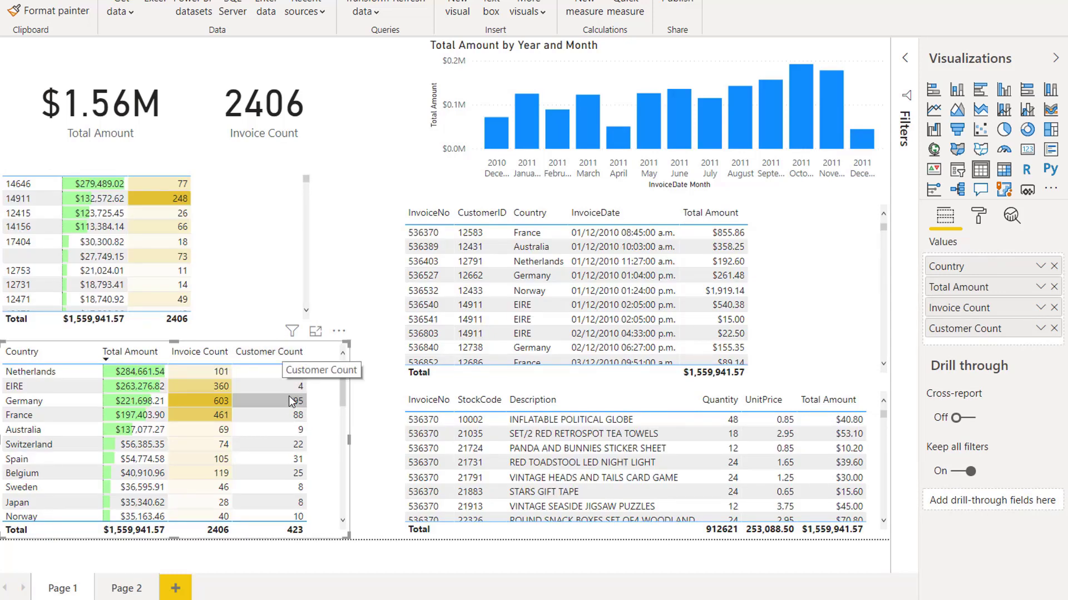
left_click(979, 216)
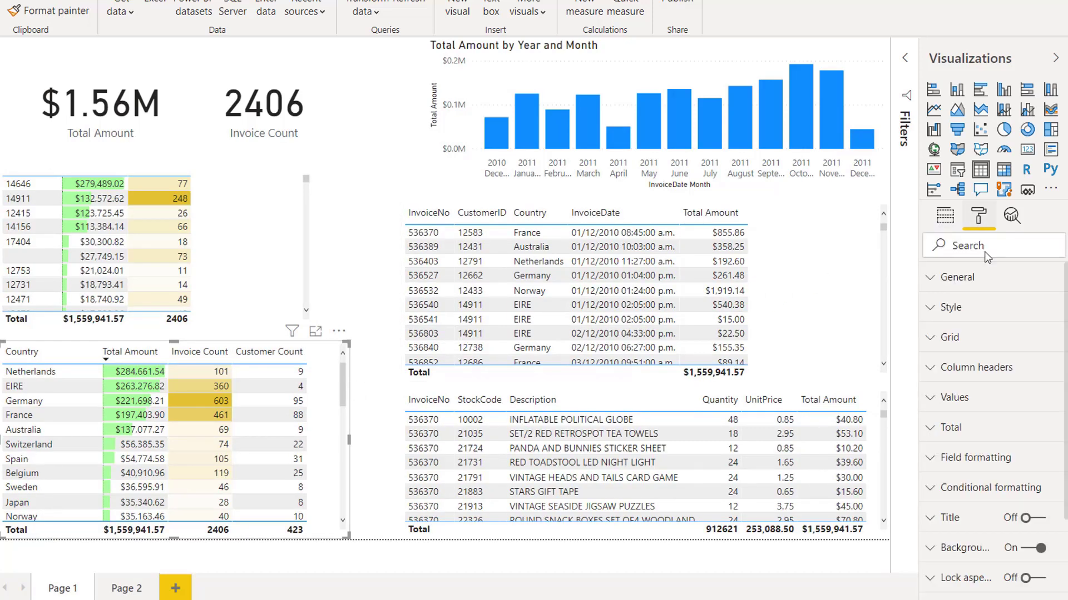
left_click(934, 489)
scroll(962, 462, "down", 2)
left_click(974, 439)
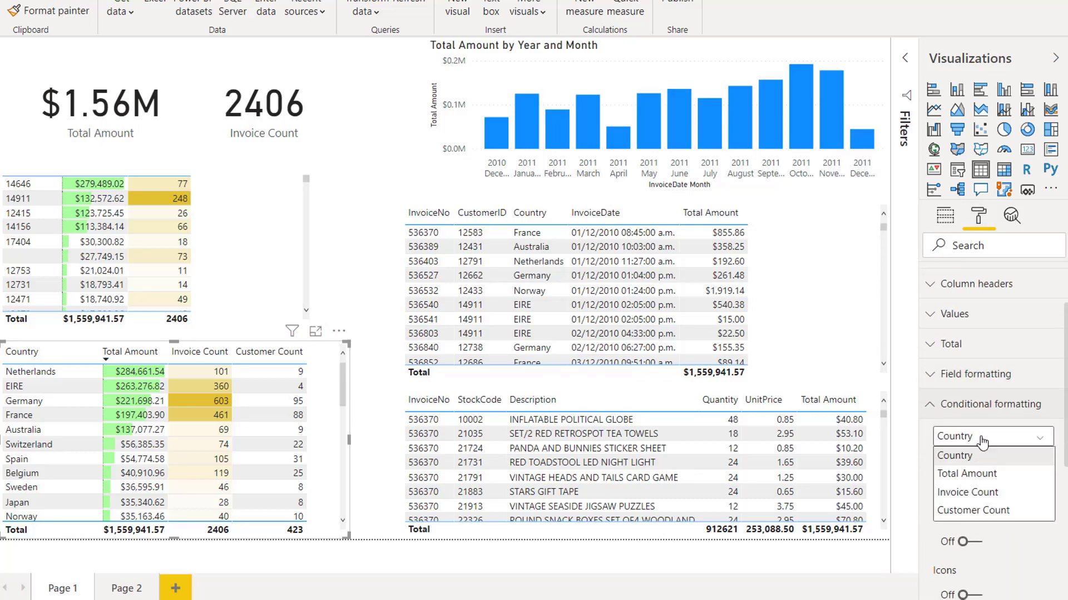
left_click(992, 510)
left_click(976, 489)
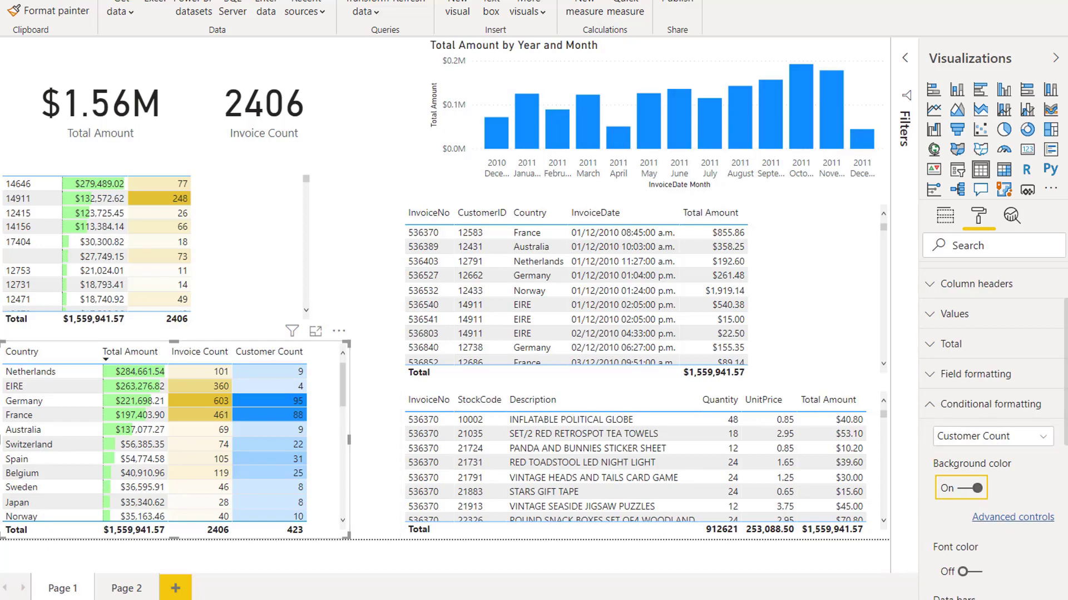
- Set the maximum color of the Customer Count background scale to a lighter theme blue and review the shaded rows
left_click(1023, 517)
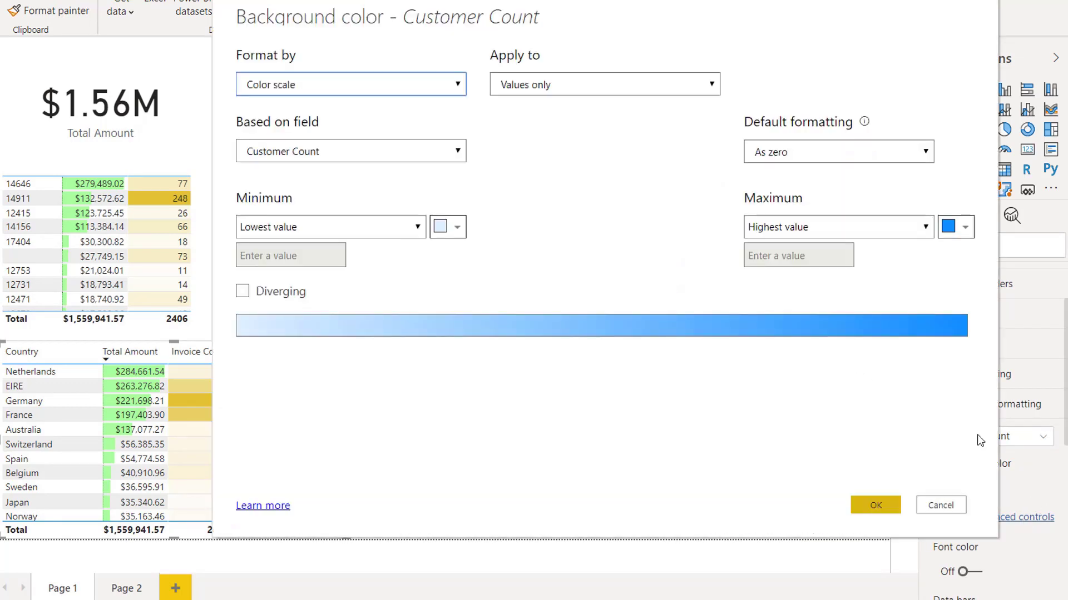
left_click(960, 238)
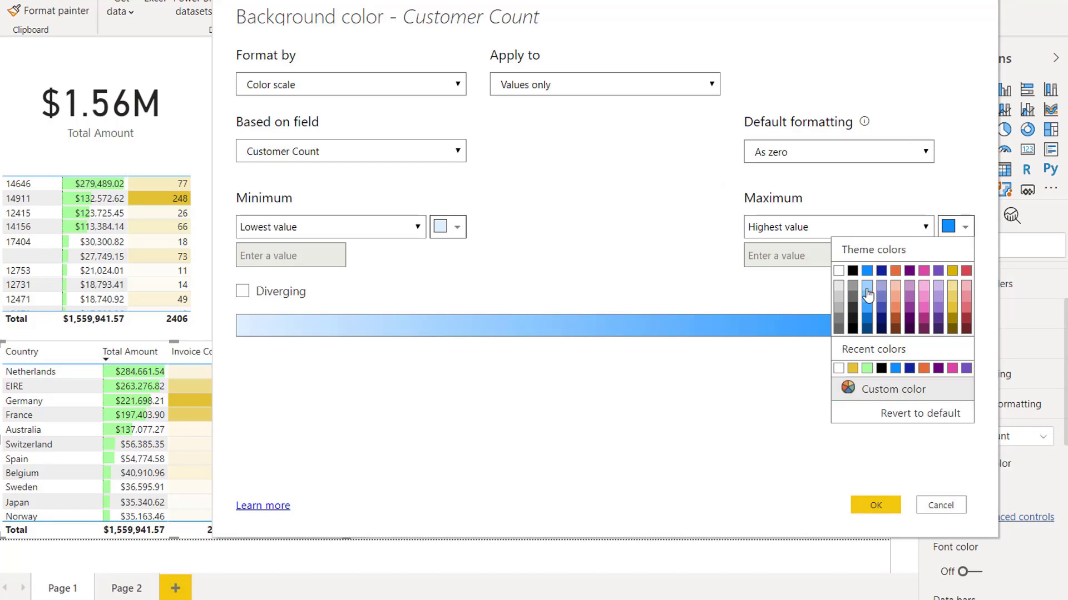
left_click(866, 288)
left_click(886, 506)
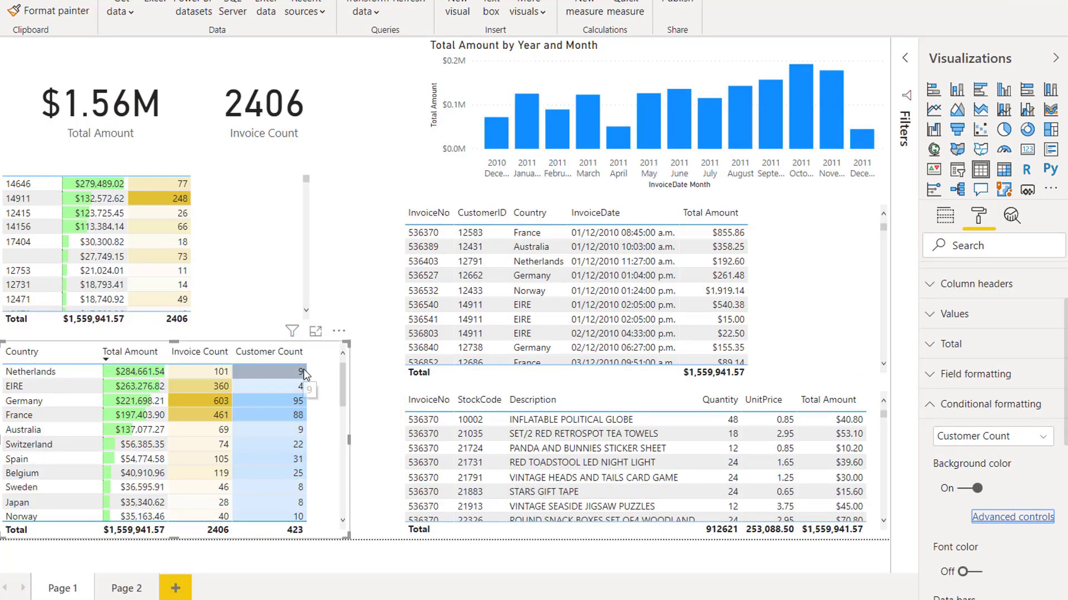
scroll(324, 426, "down", 5)
scroll(325, 431, "up", 5)
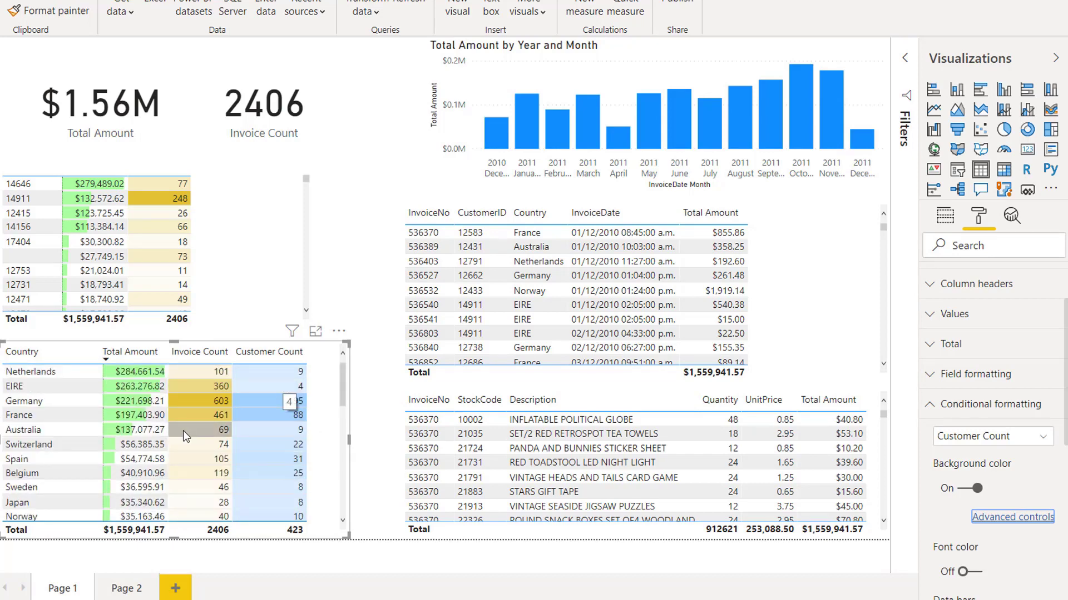
- Shift the Invoice Count card toward Total Amount and add a smaller Customer Count card on its other side
left_click_drag(272, 112, 249, 112)
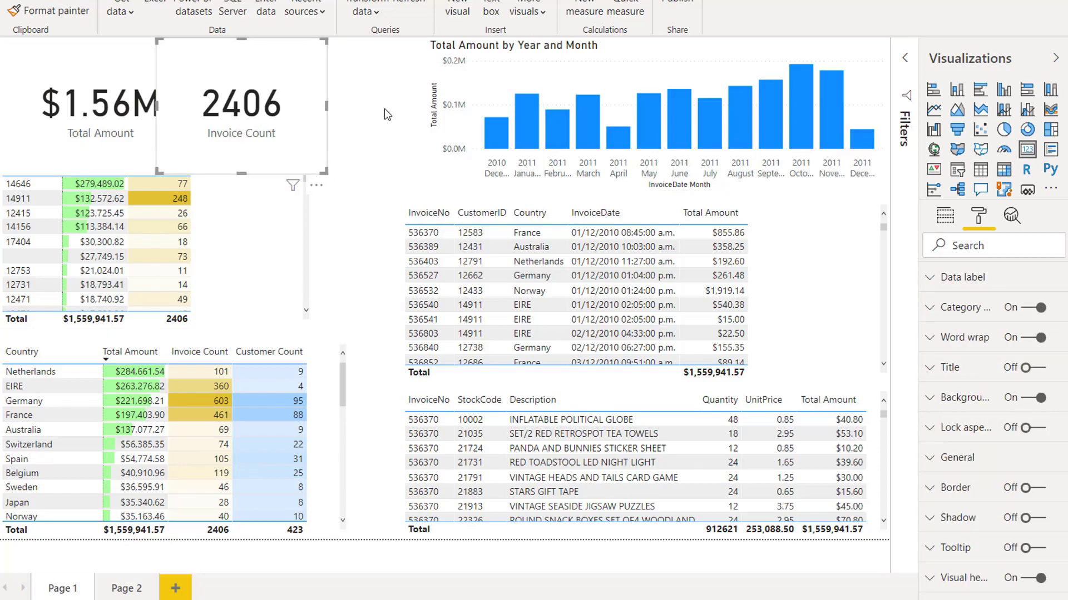
left_click(377, 109)
left_click(1027, 149)
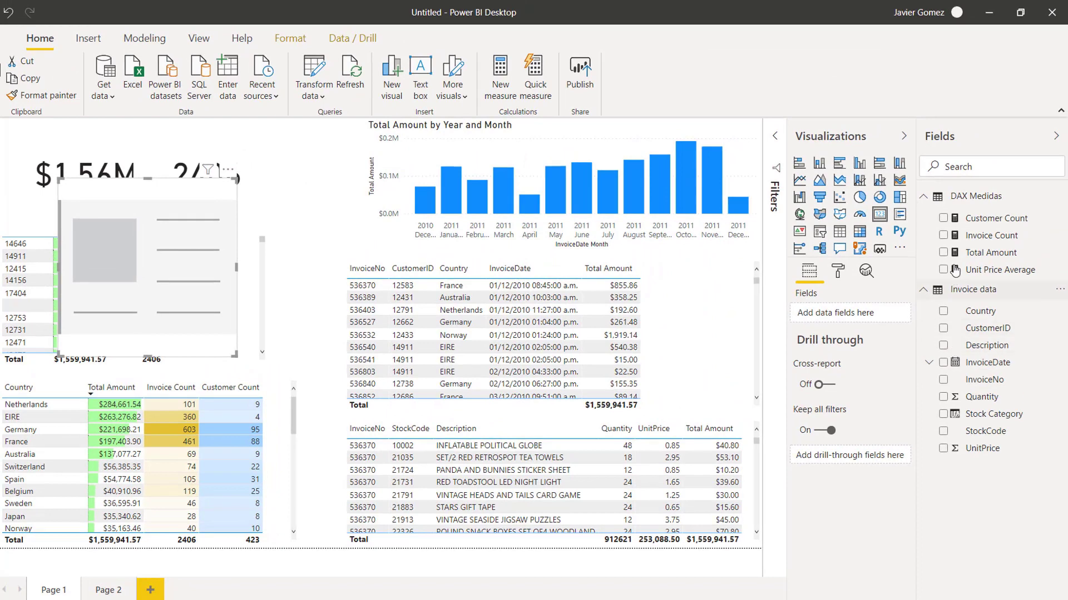
left_click(952, 219)
left_click_drag(218, 249, 388, 211)
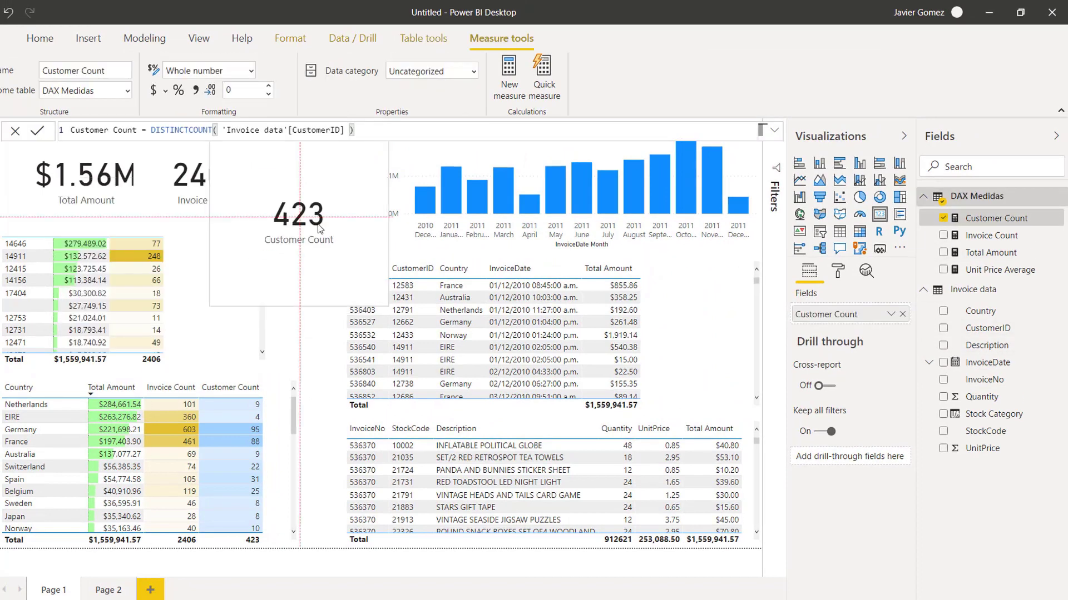
left_click_drag(319, 297, 318, 224)
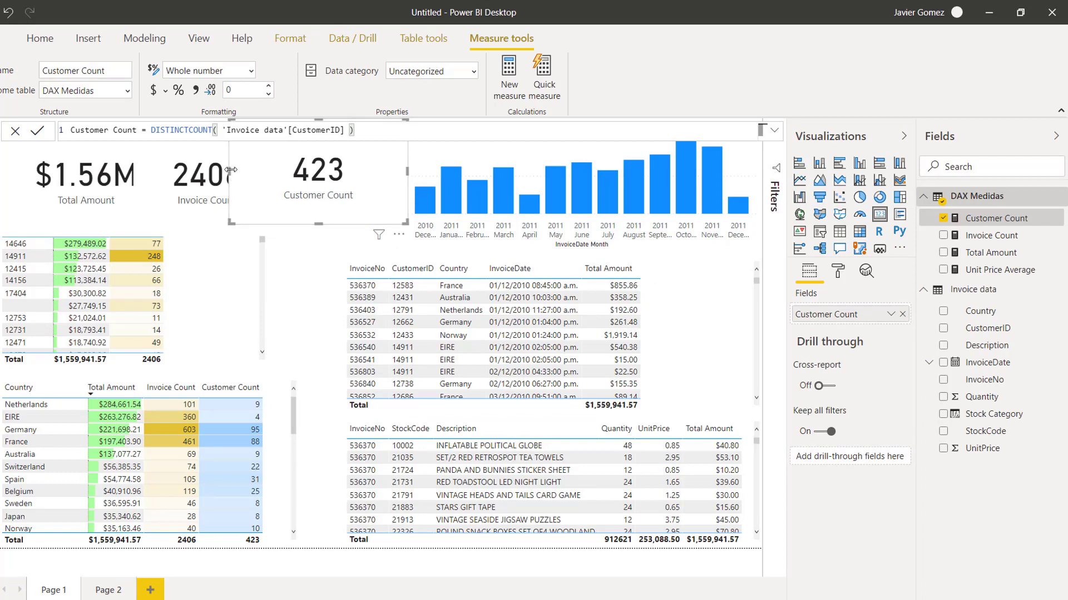
left_click_drag(230, 172, 189, 173)
- Narrow the Total Amount and Invoice Count cards so all three cards fit side by side above the customer table
left_click_drag(78, 174, 32, 173)
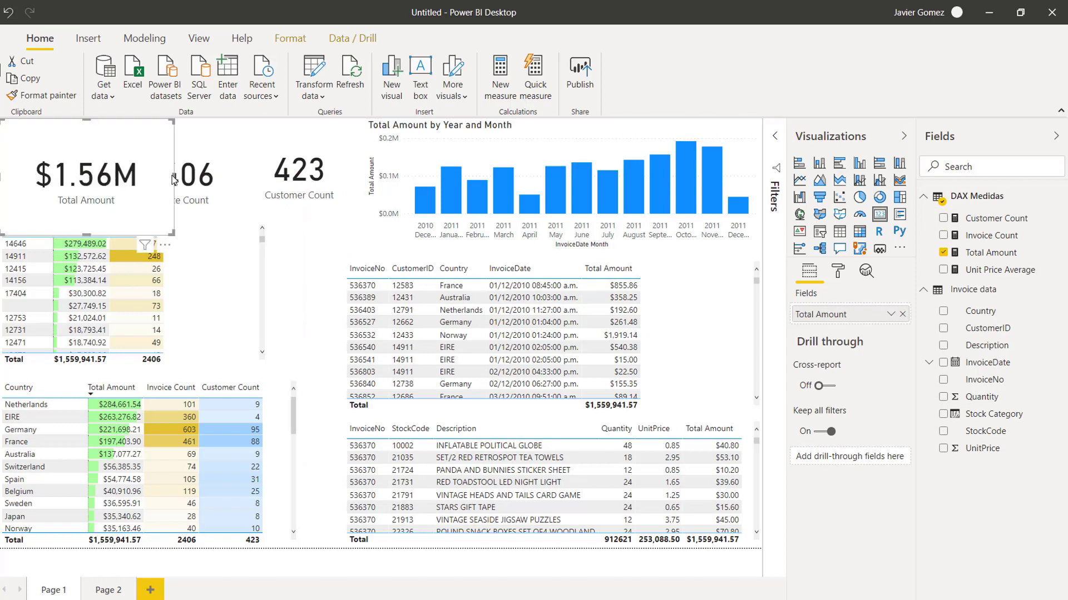
left_click_drag(174, 179, 138, 175)
left_click(134, 181)
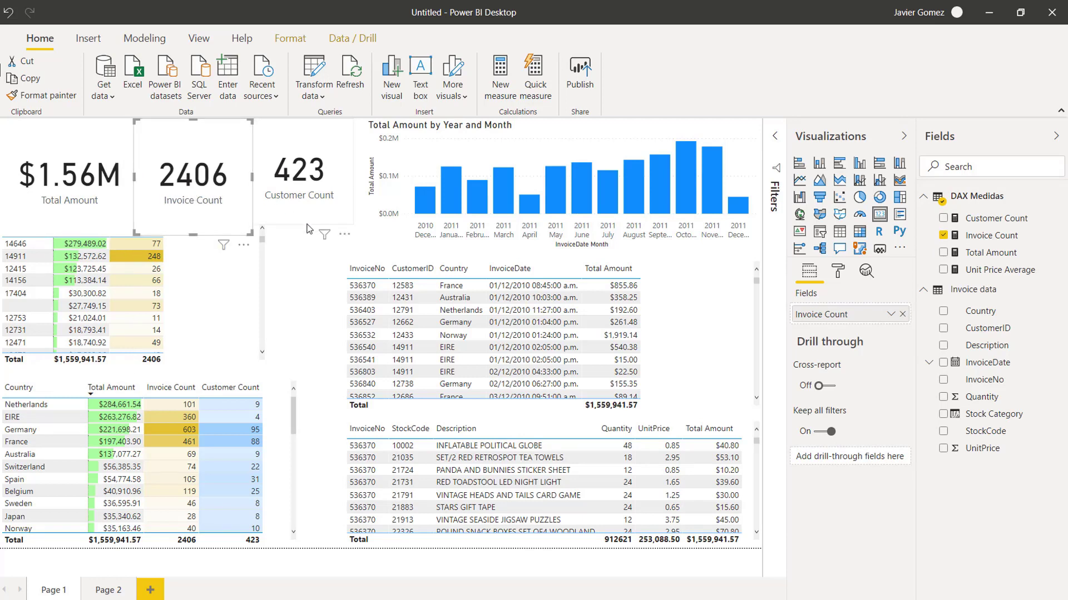
left_click(320, 239)
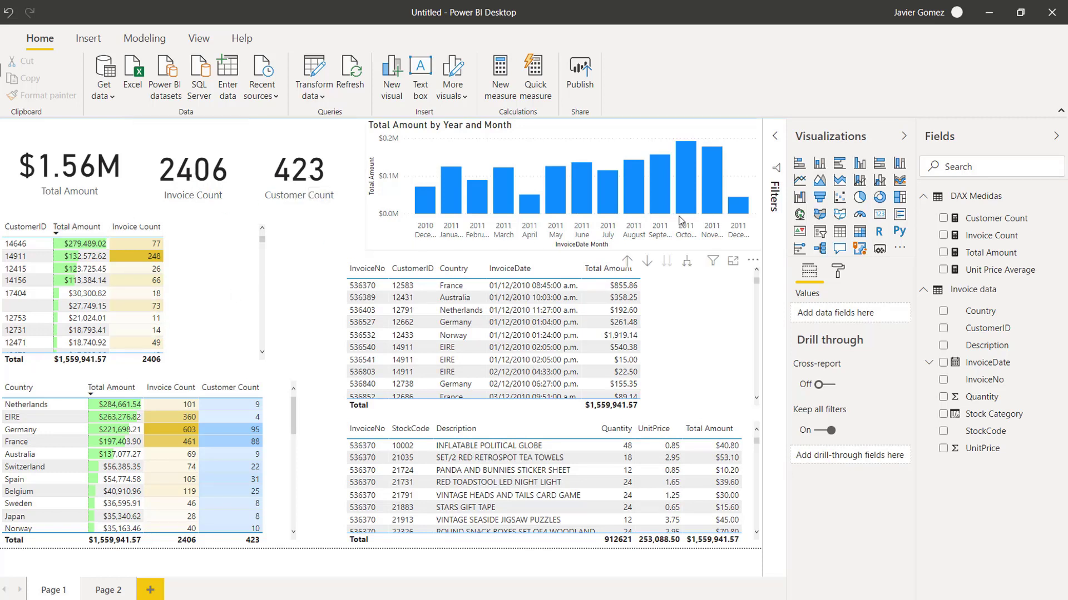
- Check how the cards and tables respond to November, October and September 2011 in the column chart, and clear the selection
left_click(712, 196)
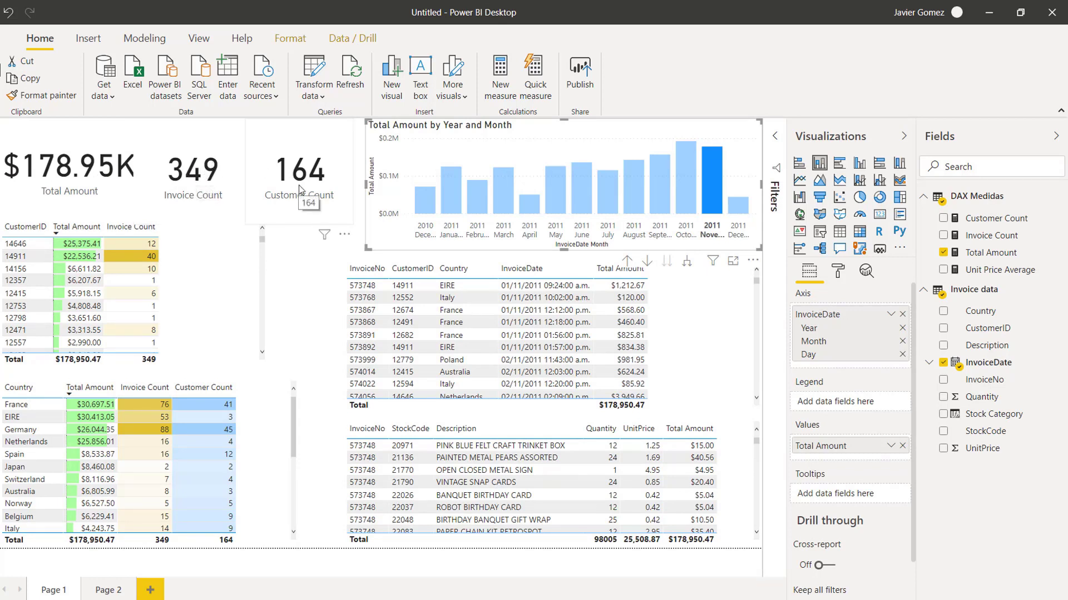
left_click(683, 191)
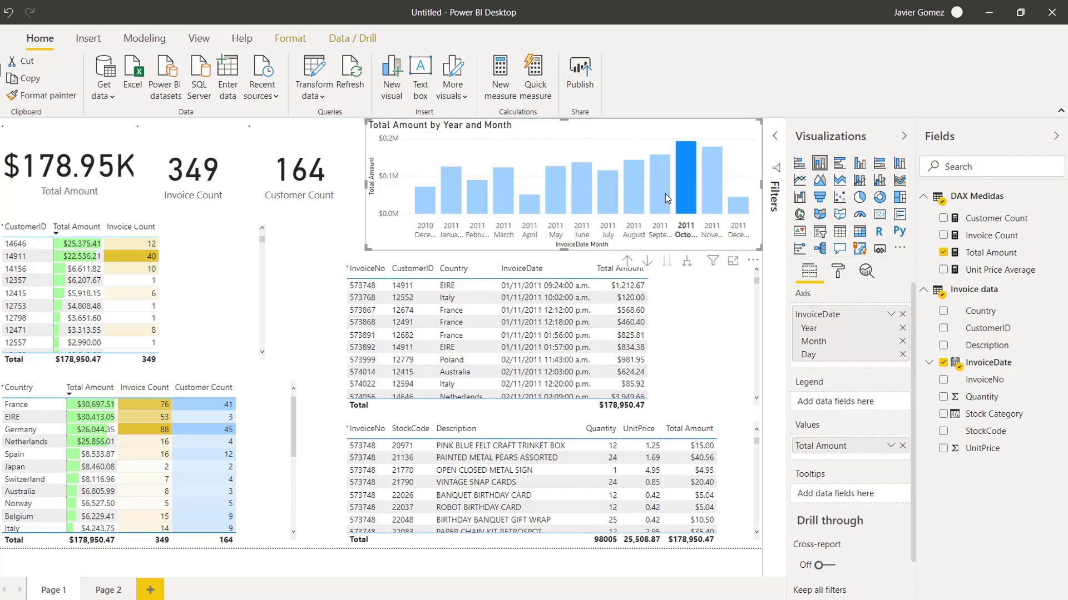
left_click(664, 204)
left_click(663, 204)
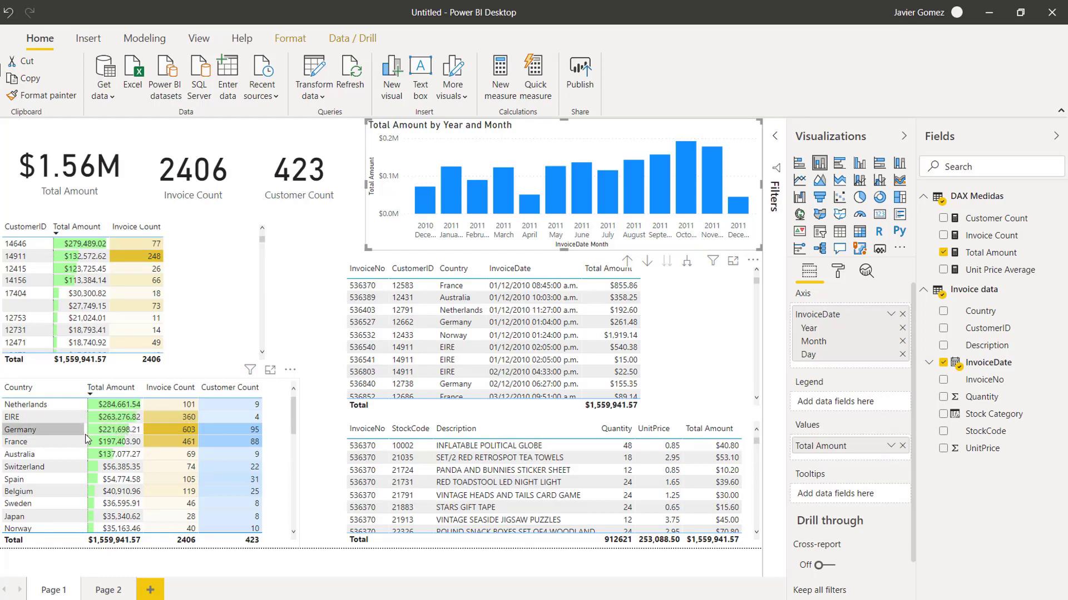
- Cross-filter the report by Germany in the country table, review its customers and invoices, and clear the selection
left_click(113, 434)
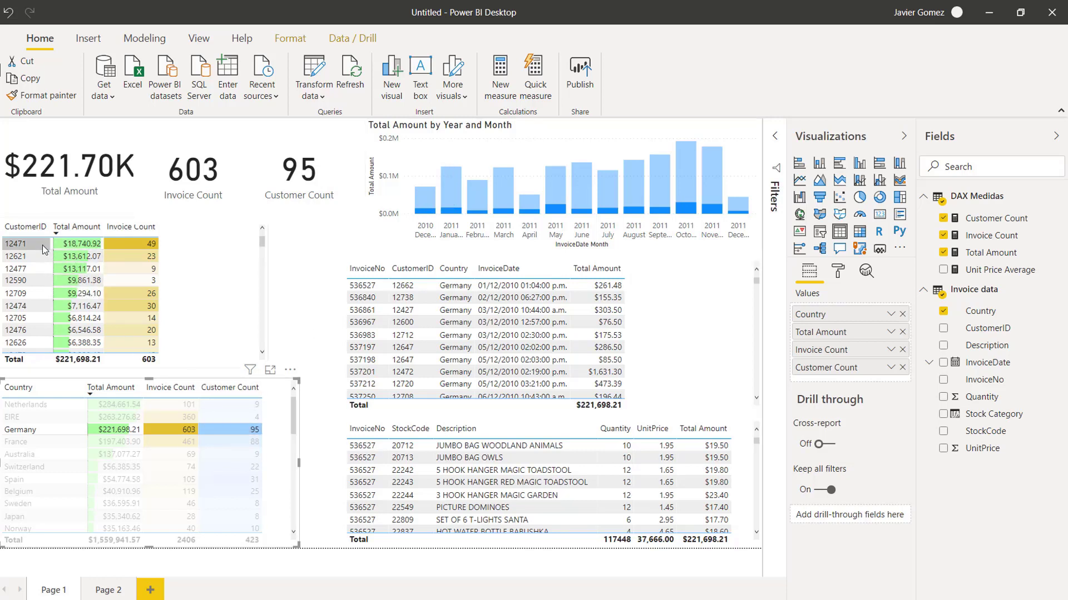
scroll(40, 269, "down", 3)
scroll(41, 269, "up", 2)
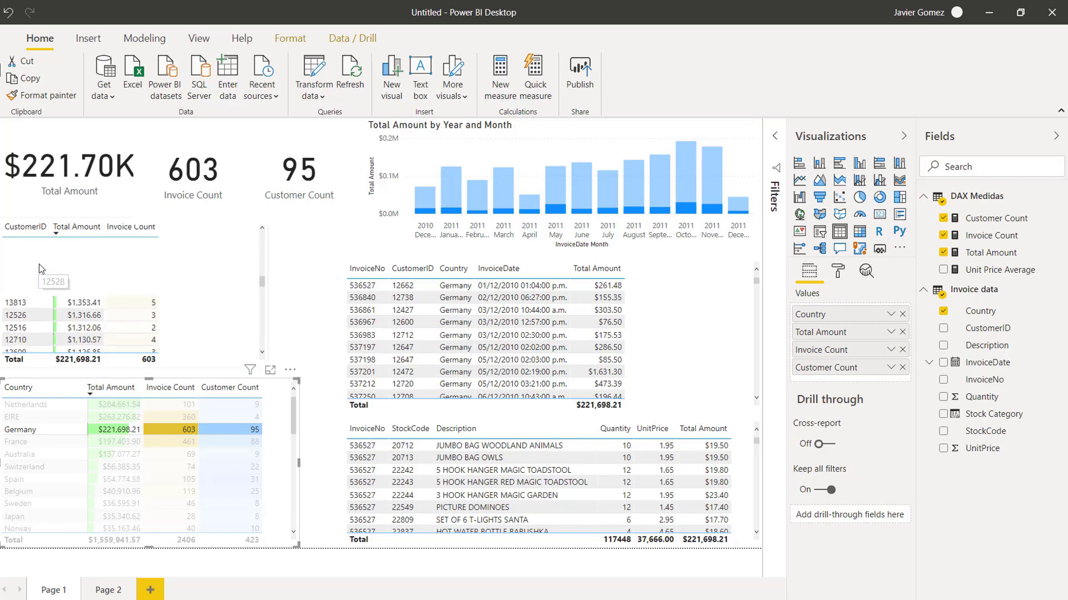
scroll(39, 269, "up", 2)
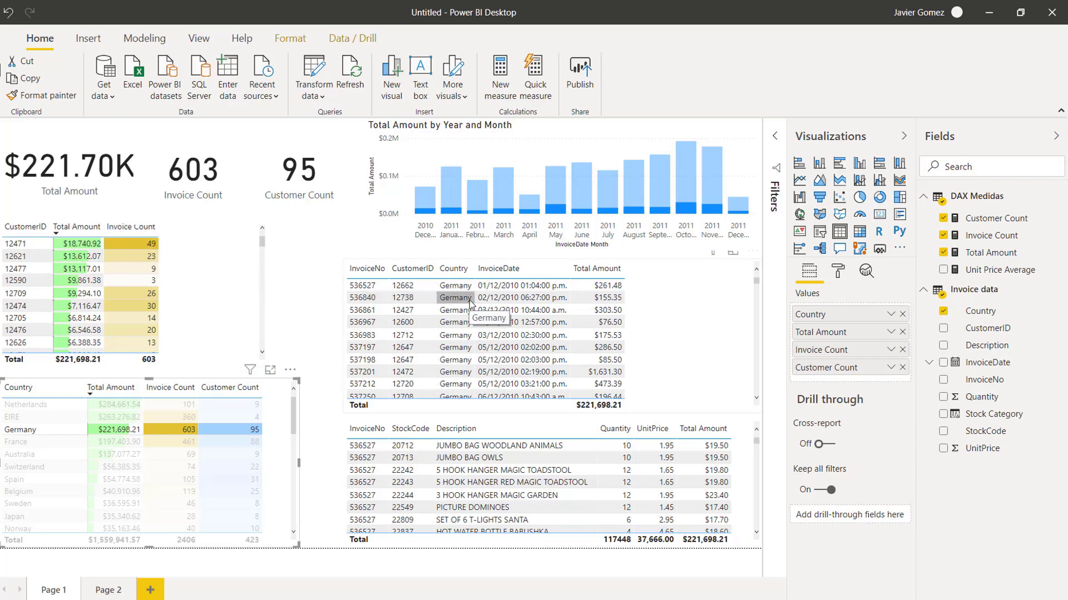
scroll(480, 298, "down", 10)
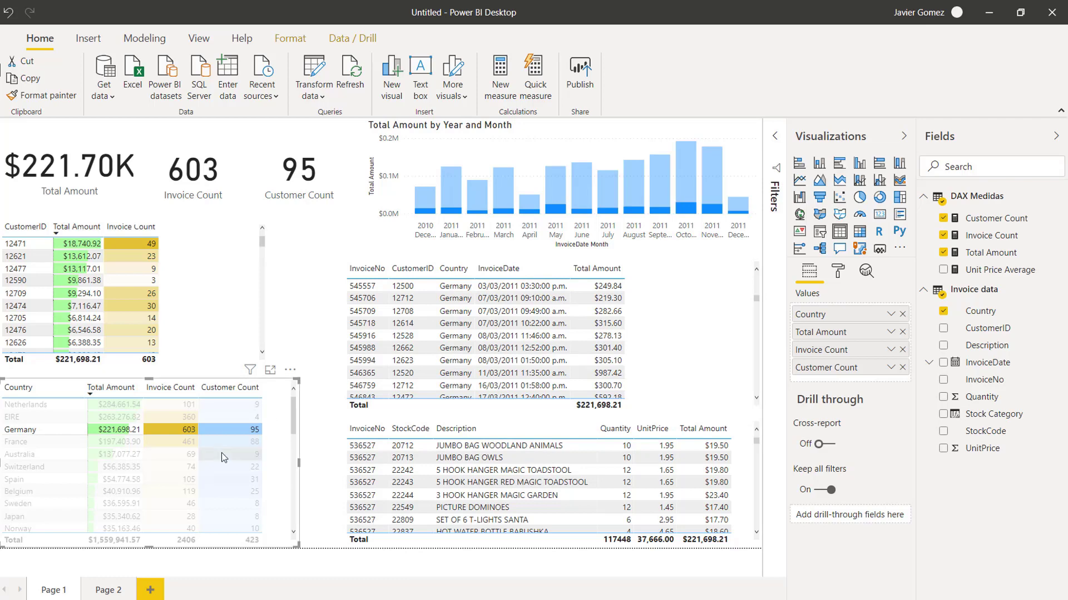
left_click(223, 426)
left_click(320, 332)
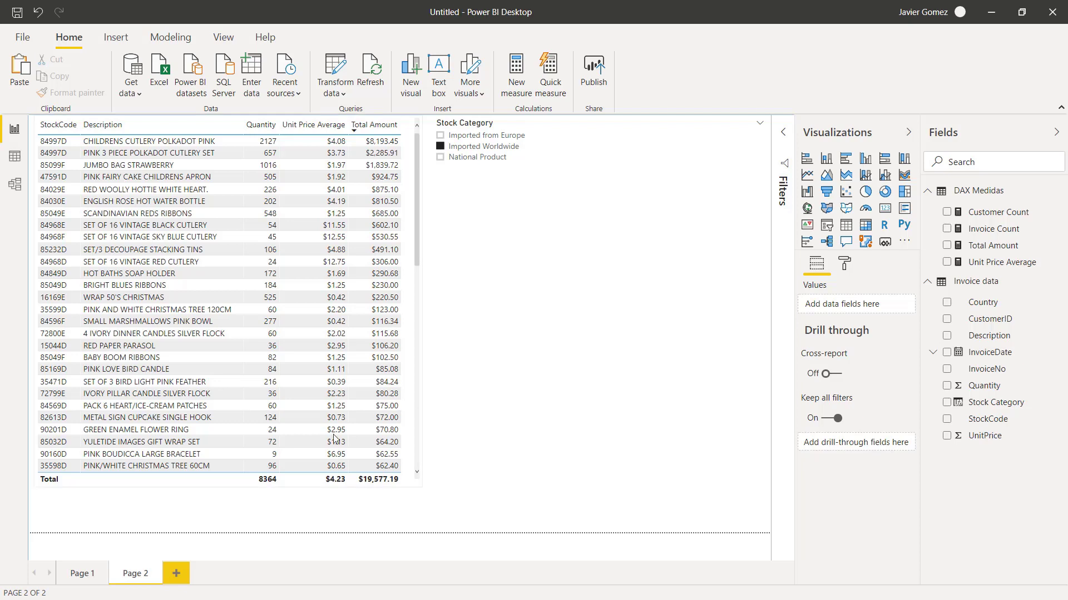
- Add a third report page, and look through the InvoiceDate values in the Invoice data table's data view
left_click(182, 572)
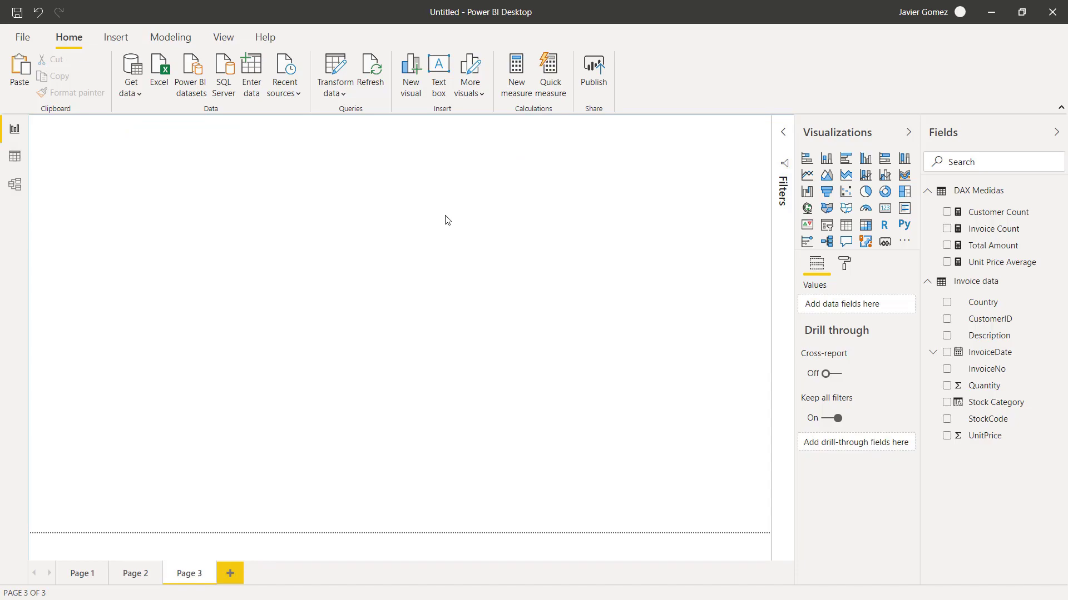
left_click(20, 159)
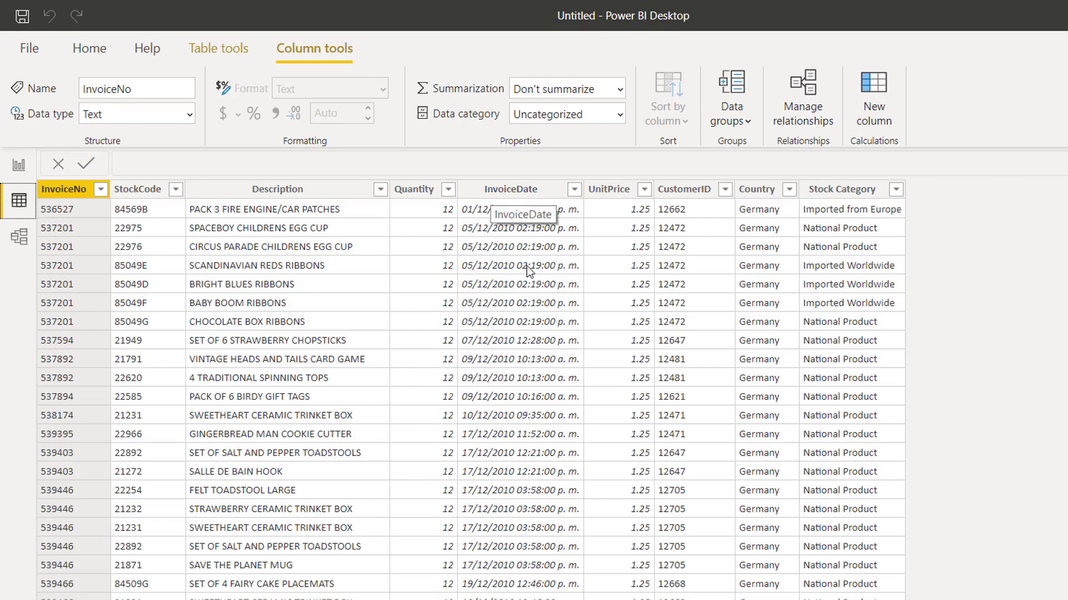
scroll(526, 286, "down", 20)
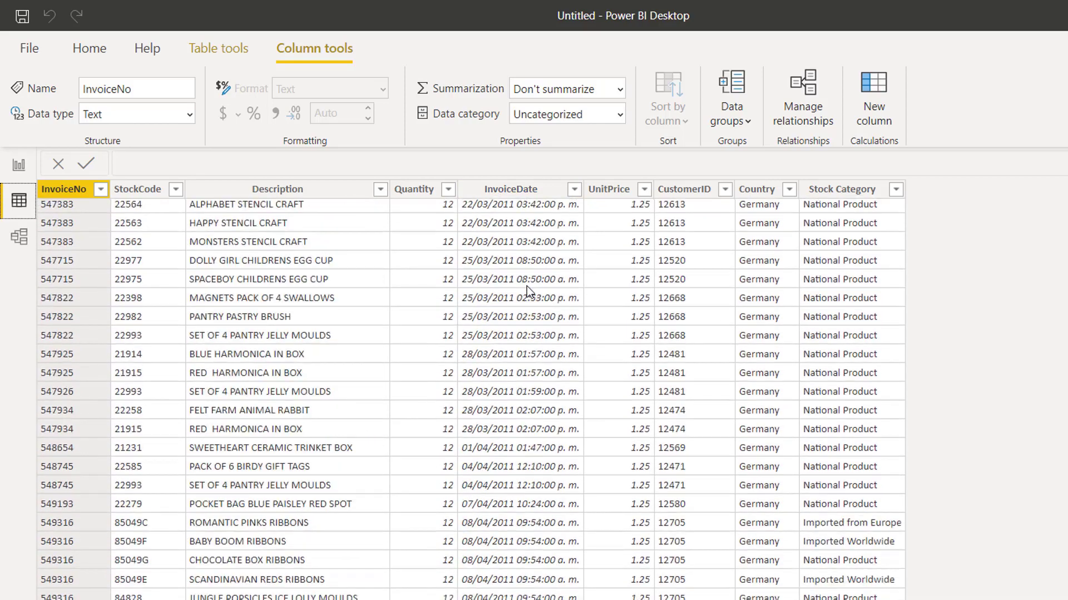
scroll(527, 289, "up", 20)
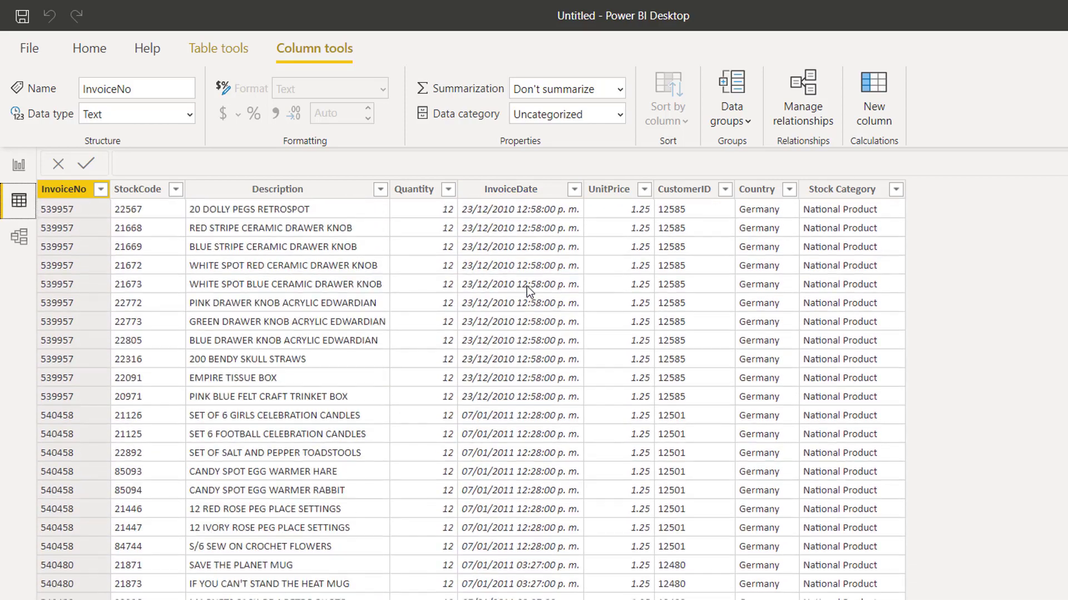
scroll(526, 285, "up", 8)
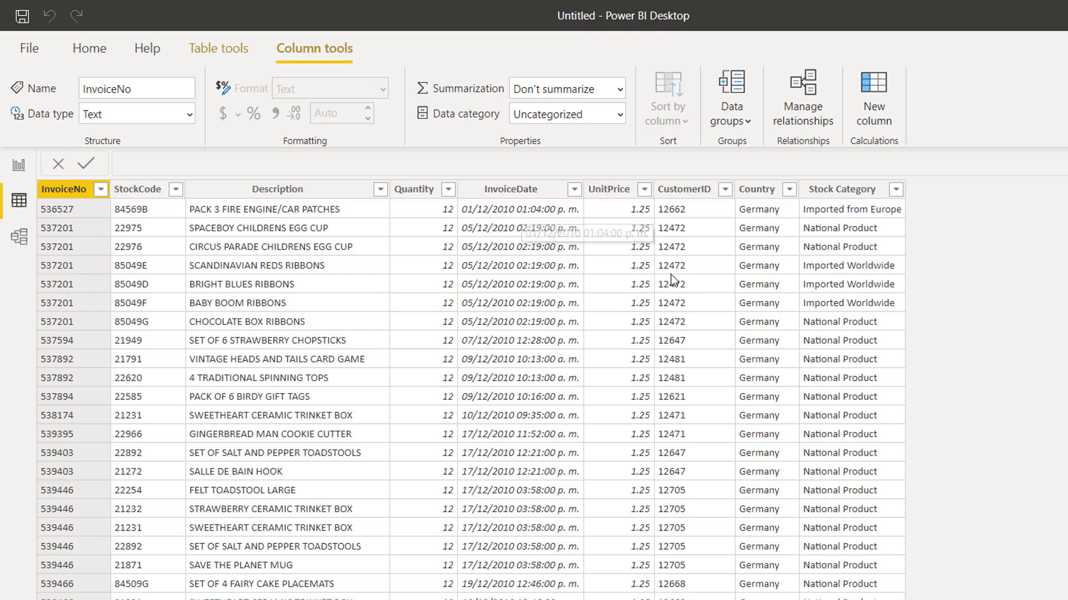
scroll(512, 241, "down", 10)
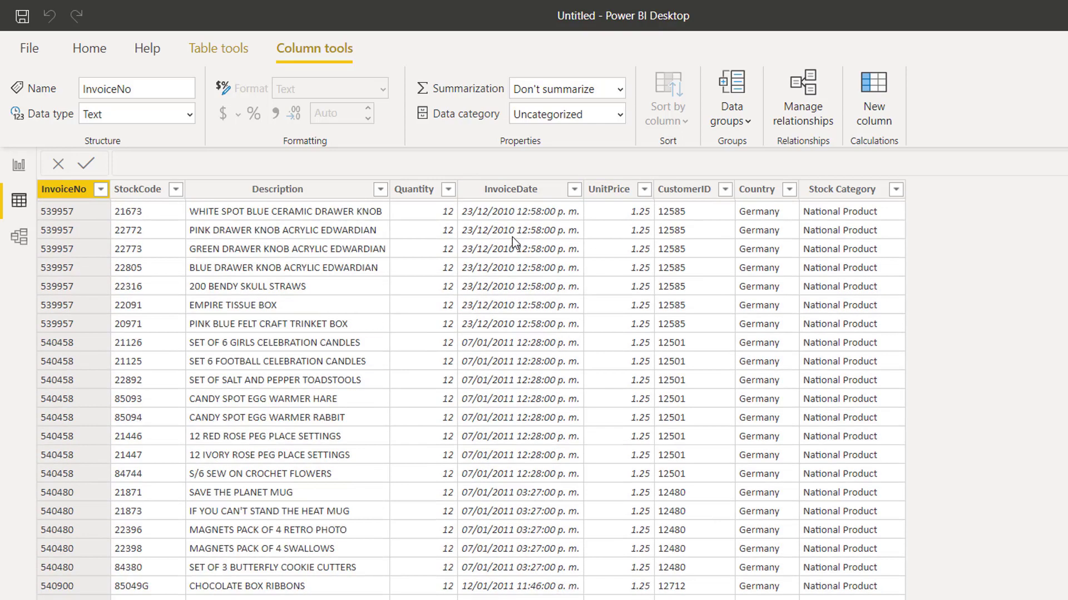
scroll(512, 240, "down", 10)
scroll(516, 248, "up", 20)
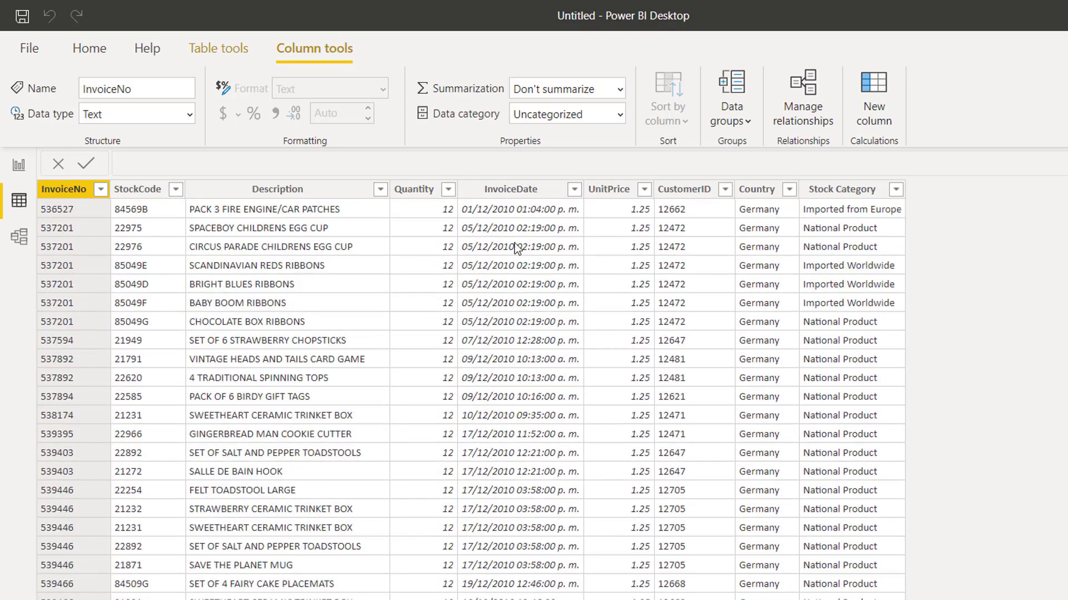
- Add a calculated column named Hour to the Invoice data table and begin its formula with the HOUR function
right_click(521, 198)
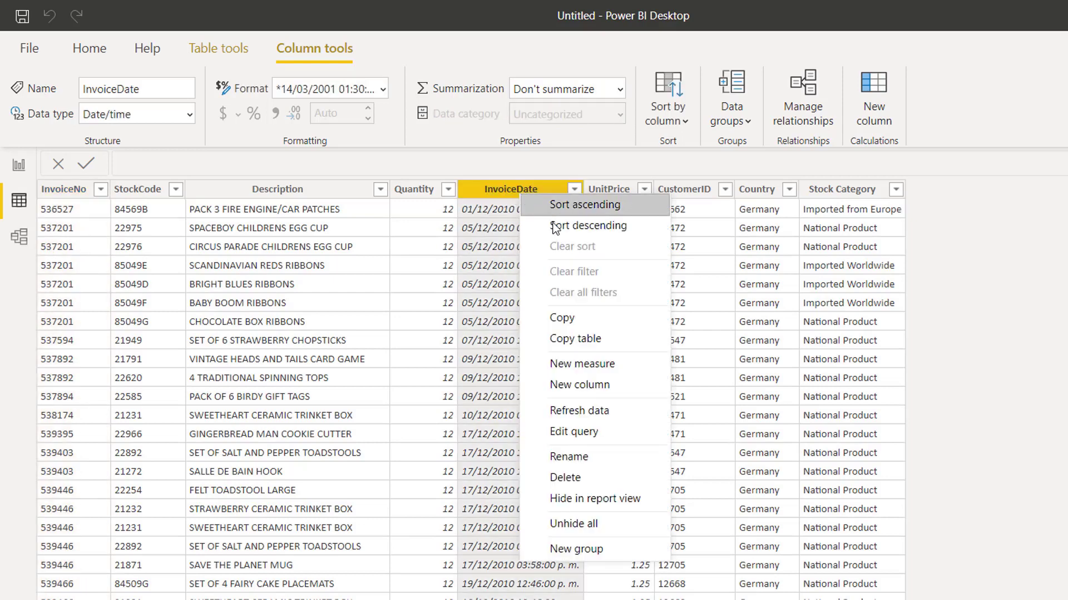
left_click(596, 389)
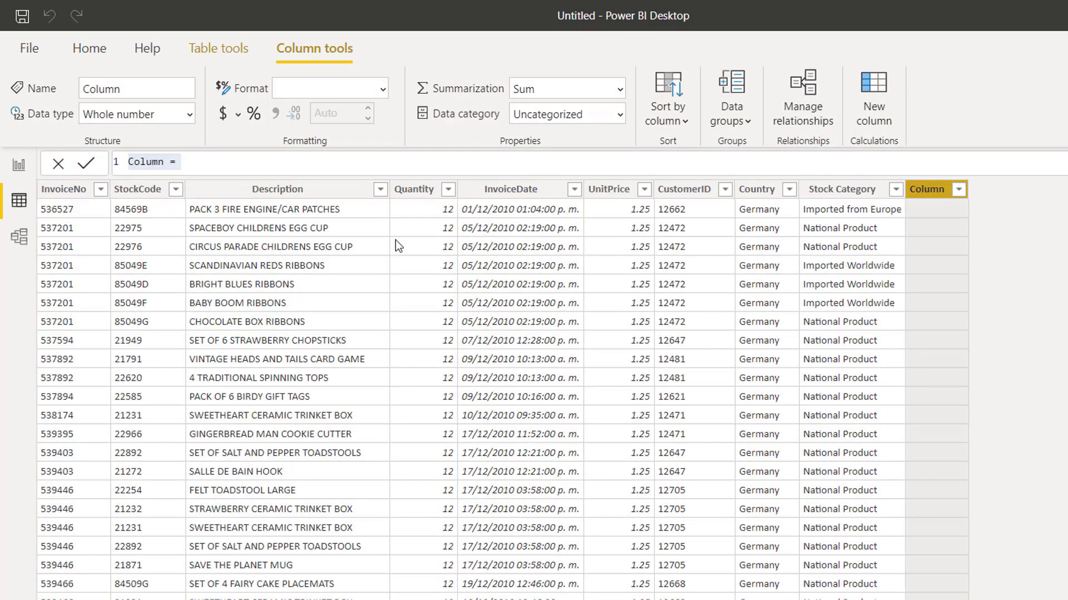
left_click(168, 162)
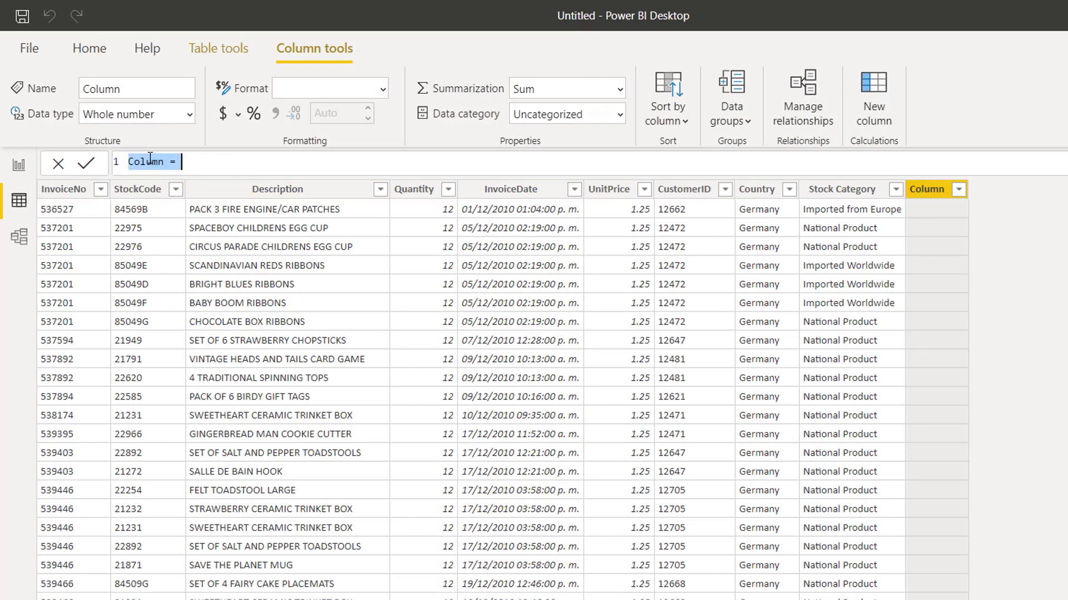
left_click(164, 161)
left_click_drag(164, 162, 127, 162)
type("Hour")
key("End")
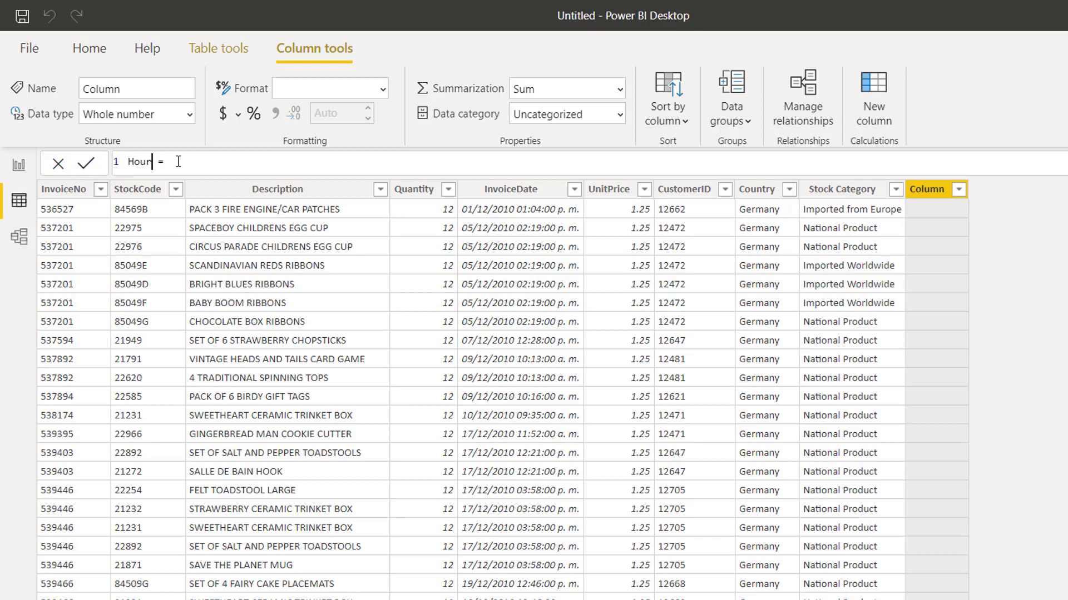
type("HOUR(")
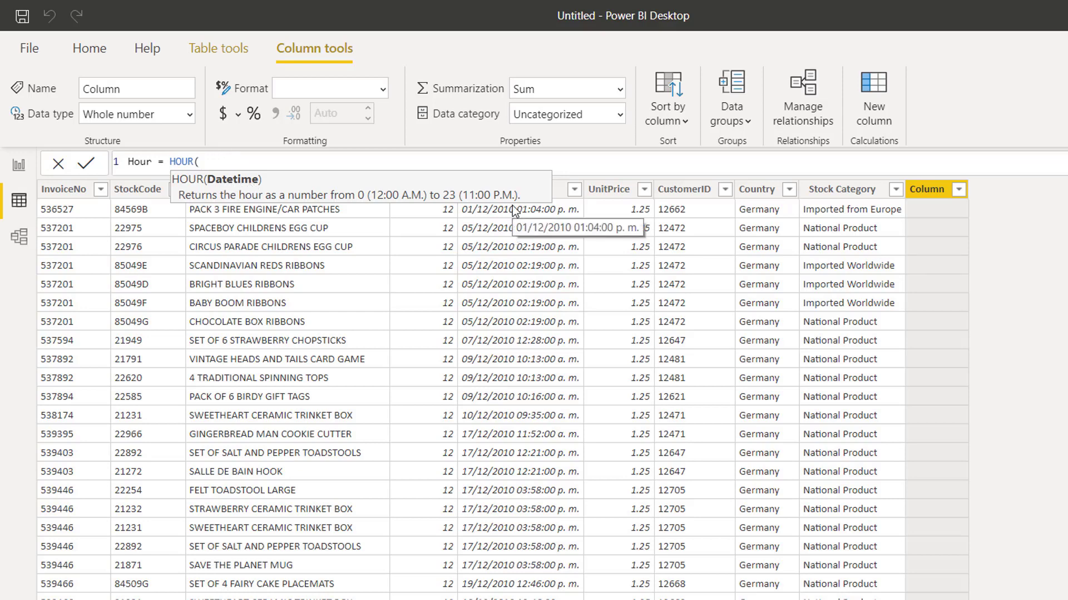
type("DATE")
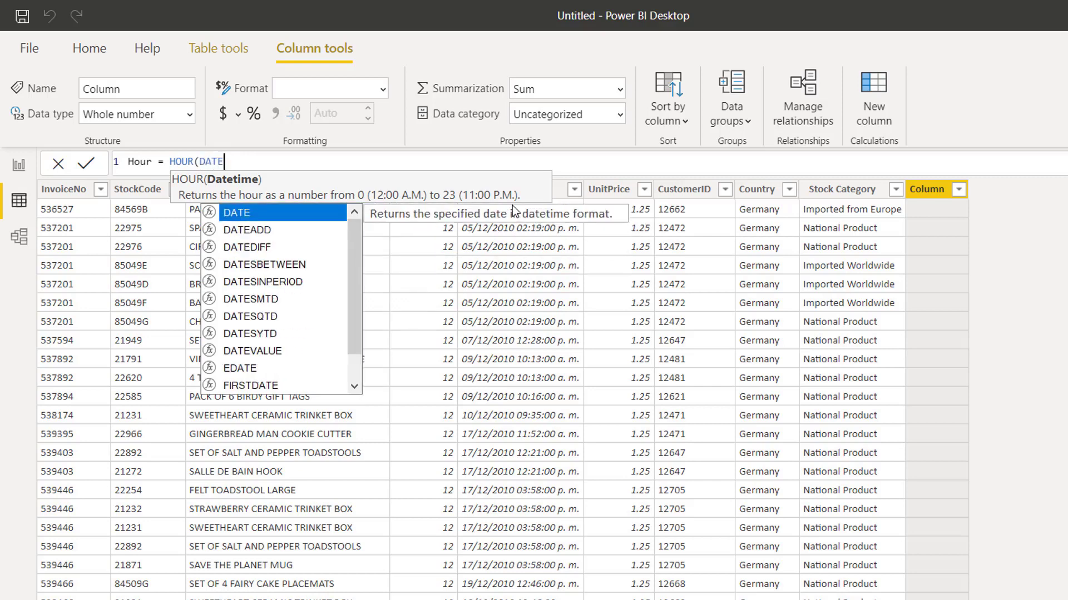
key("BackSpace")
key("BackSpace")
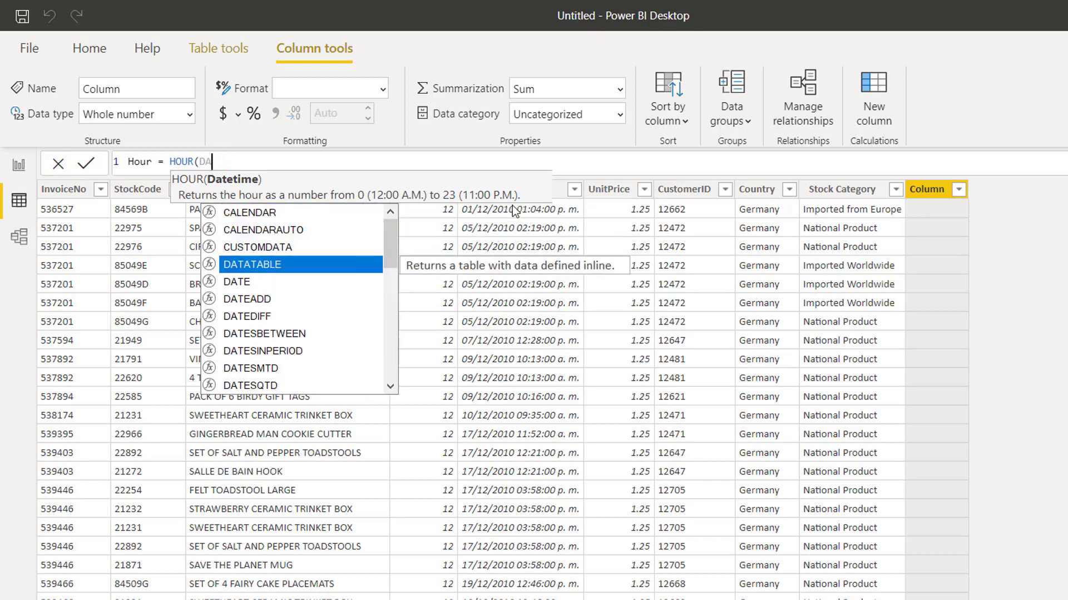
key("BackSpace")
key("BackSpace")
- Complete the HOUR function with 'Invoice data'[InvoiceDate] as its argument and commit the Hour column
type("Invoi")
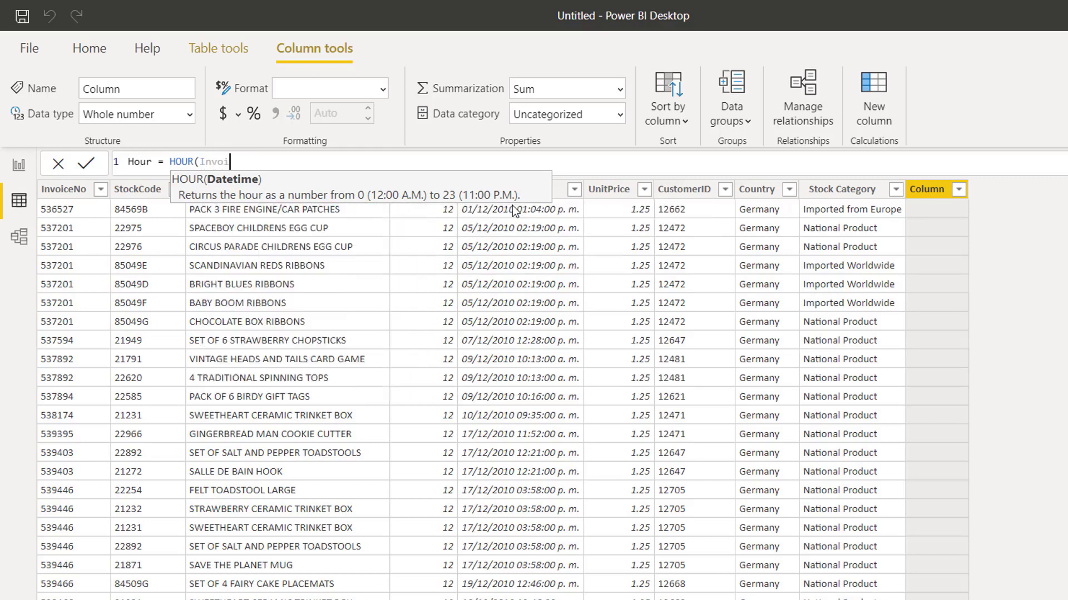
type("ce da")
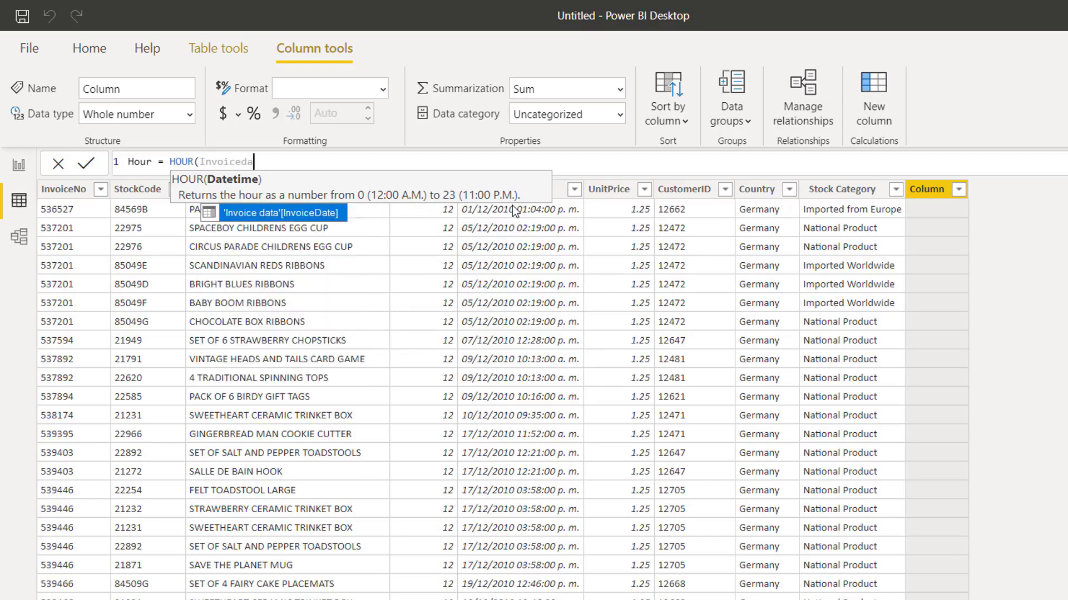
type("t")
left_click(305, 216)
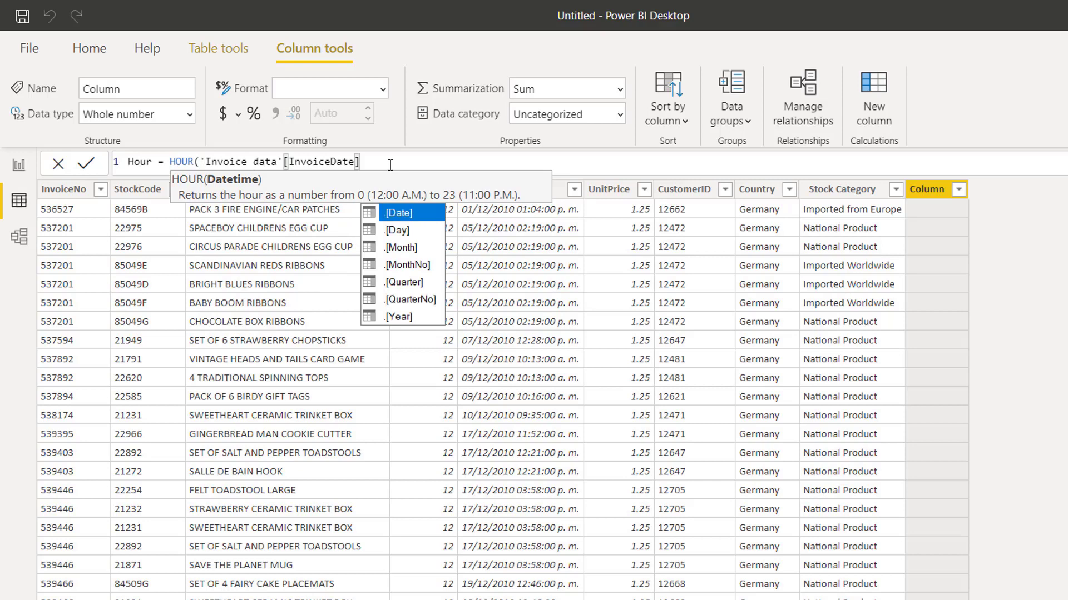
type(")")
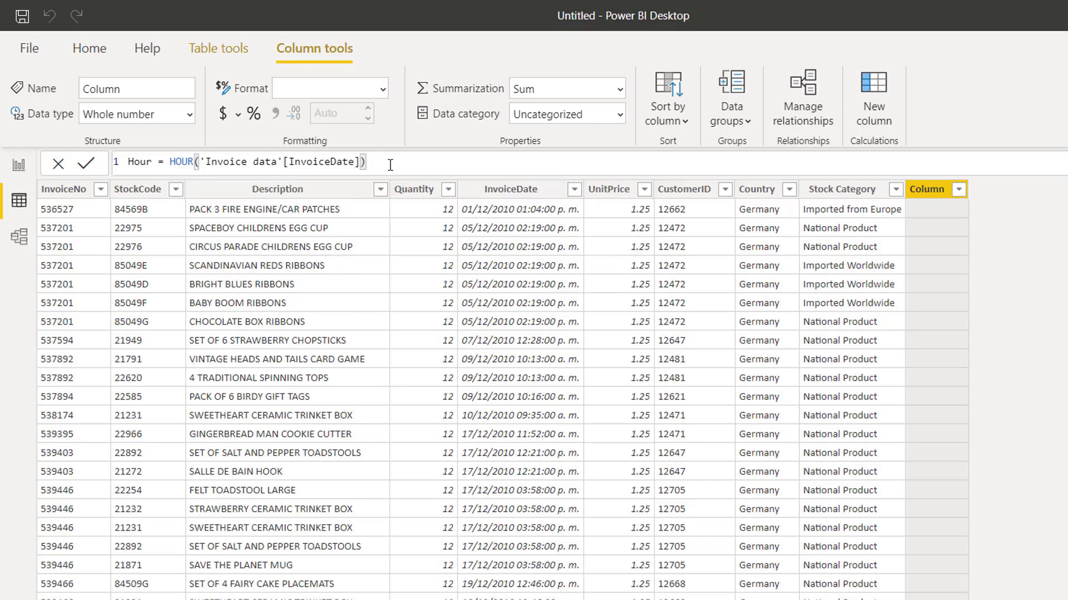
key("Return")
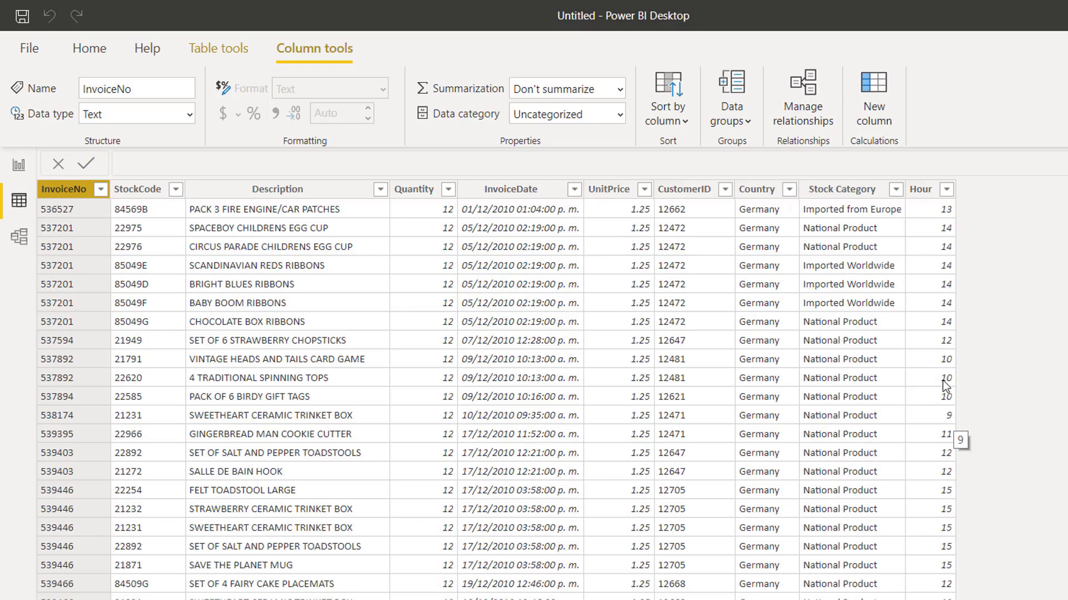
- Add a calculated column to Invoice data with the formula Hour Group = IF( 'Invoice data'[Hour] <= 12, "AM" , "PM" )
right_click(492, 192)
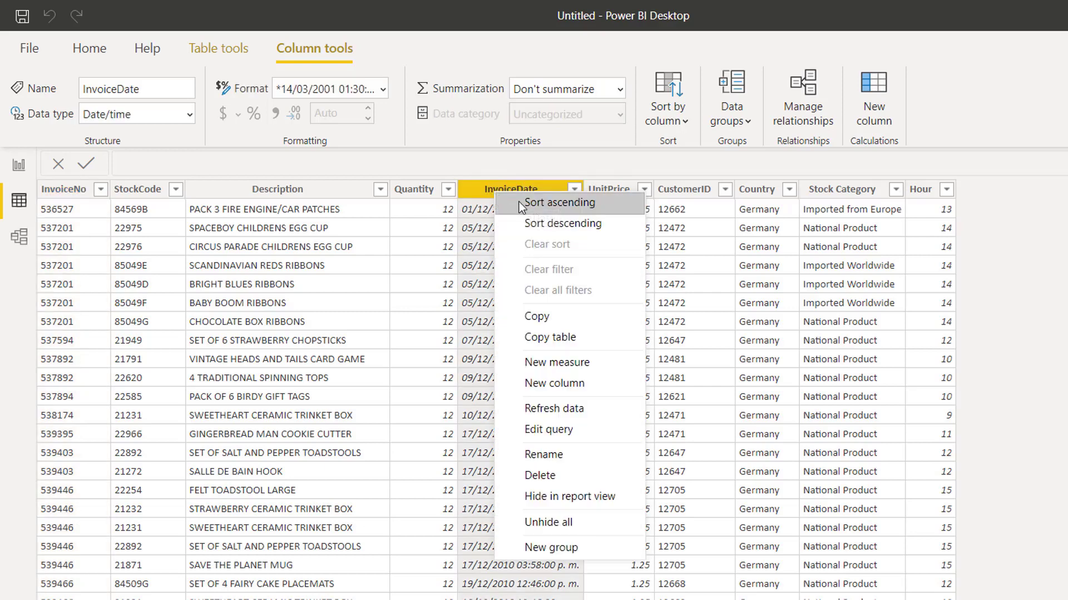
left_click(571, 383)
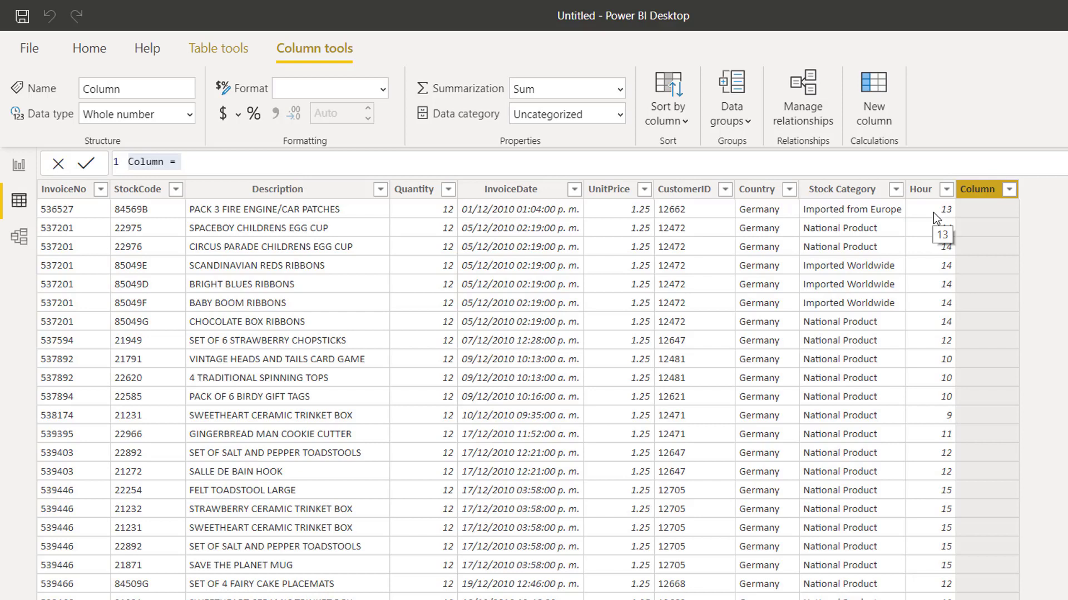
left_click_drag(202, 162, 123, 167)
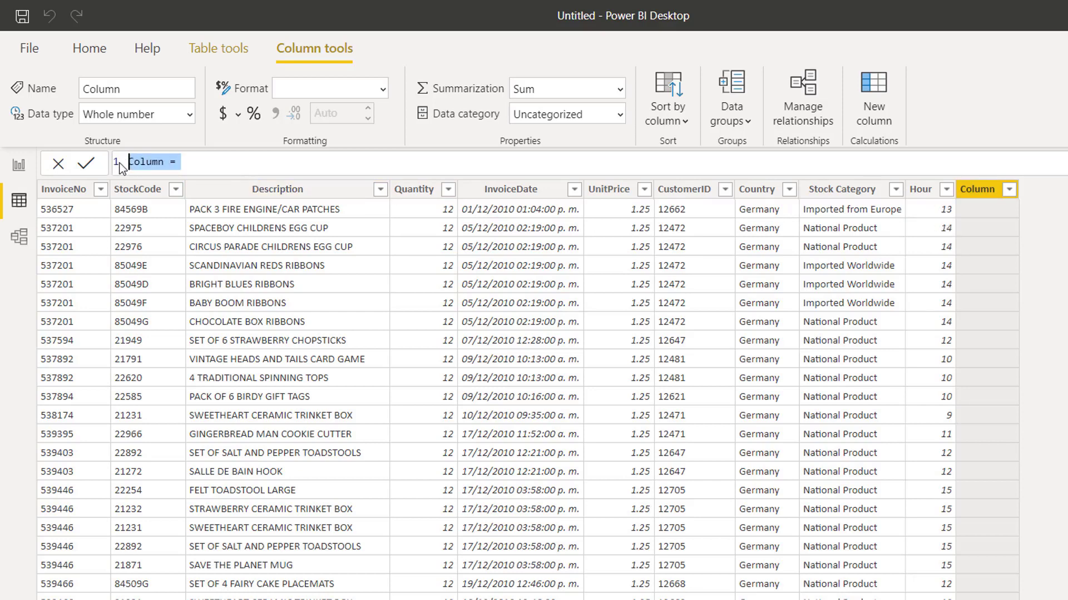
type("Hour G")
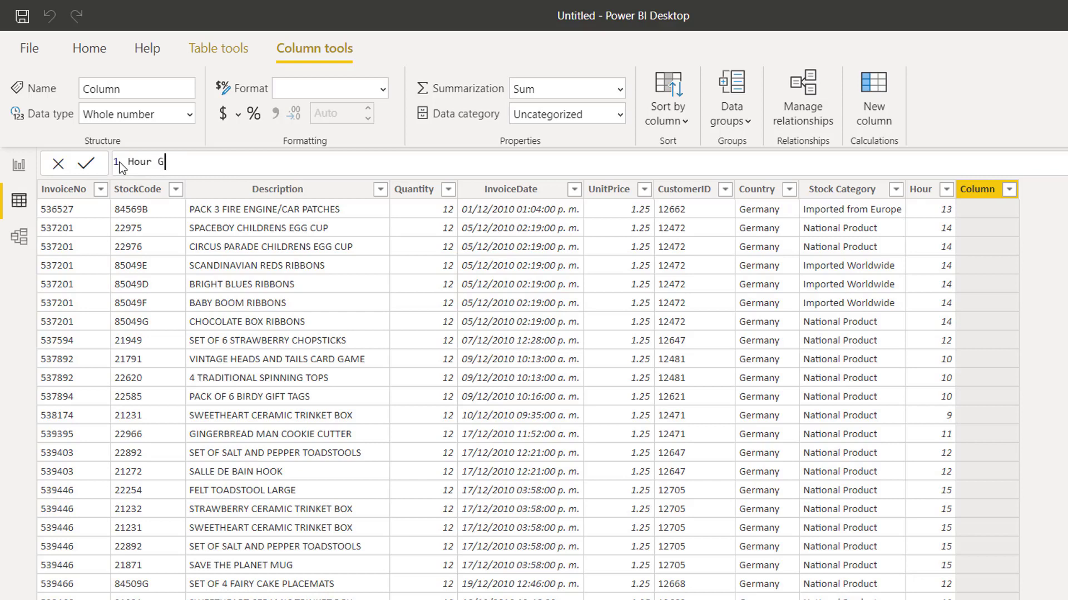
type("roup = IF( ")
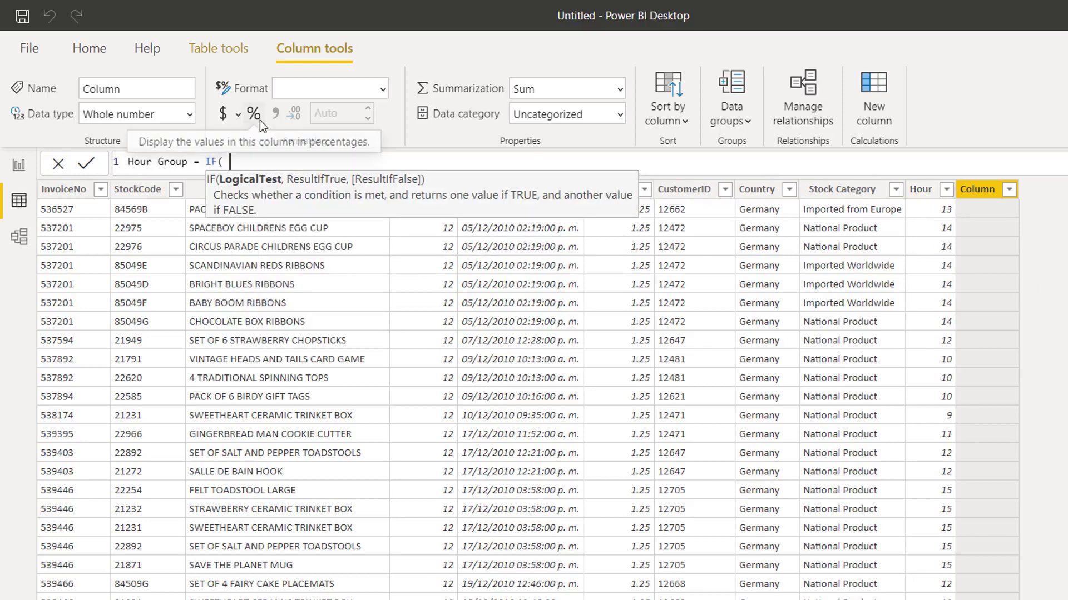
type("Hour")
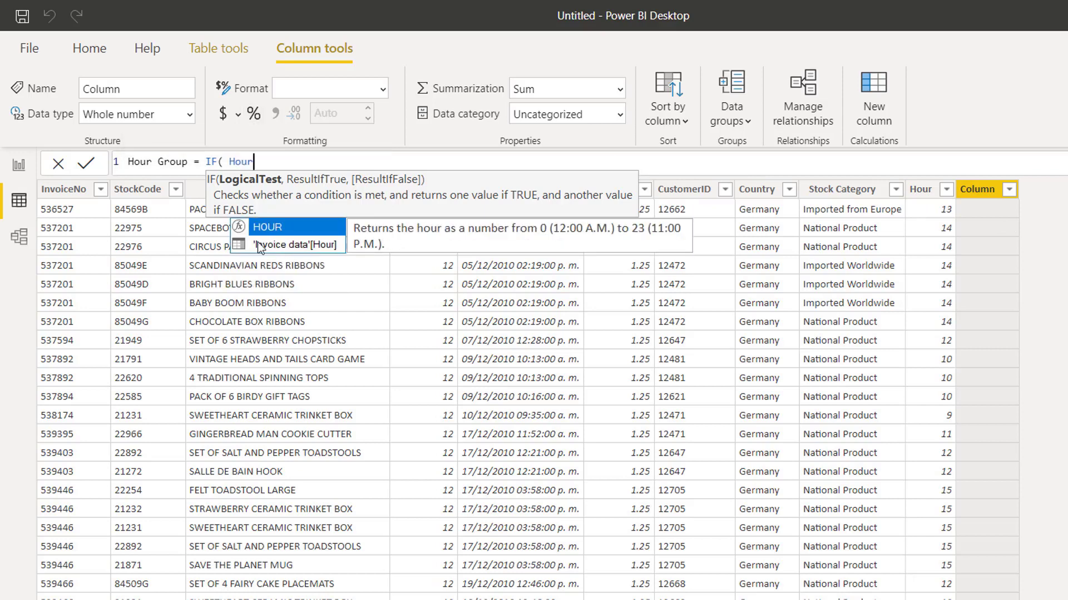
left_click(279, 249)
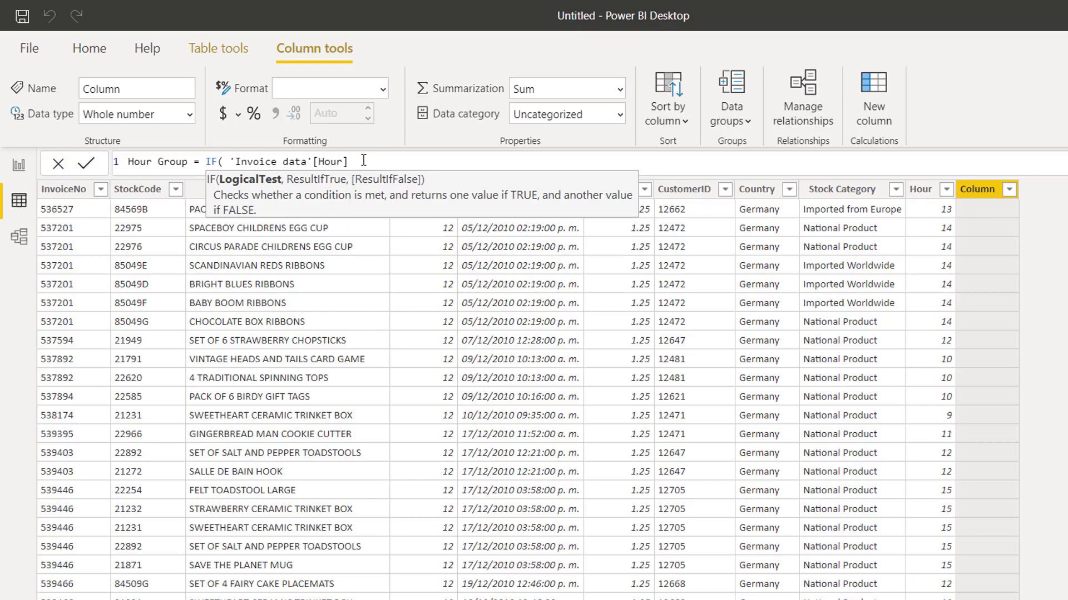
type("<= 12")
type(", ")
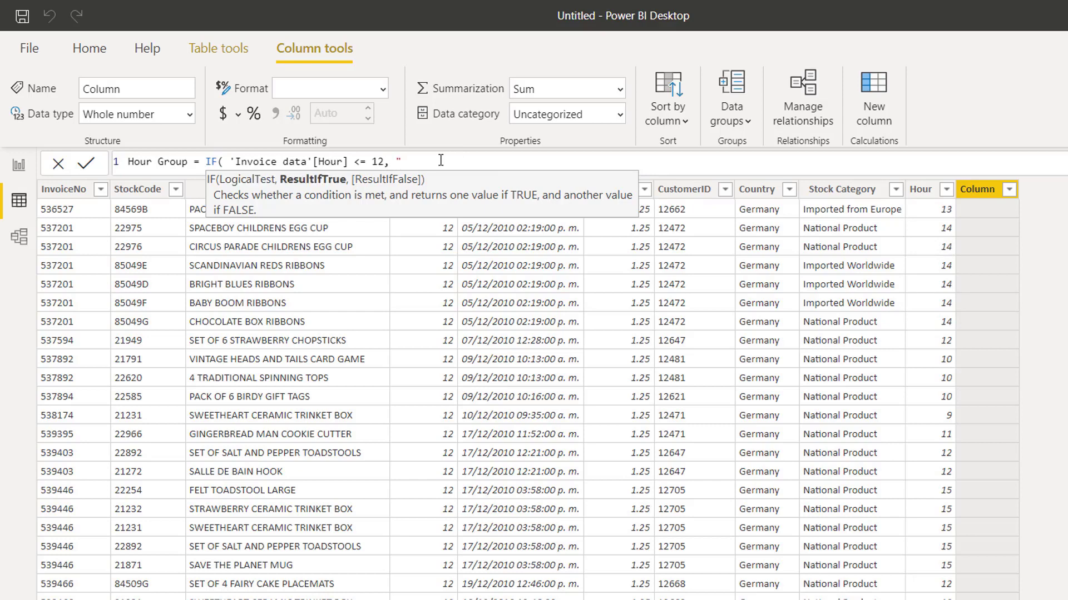
type("\"AM\" , ")
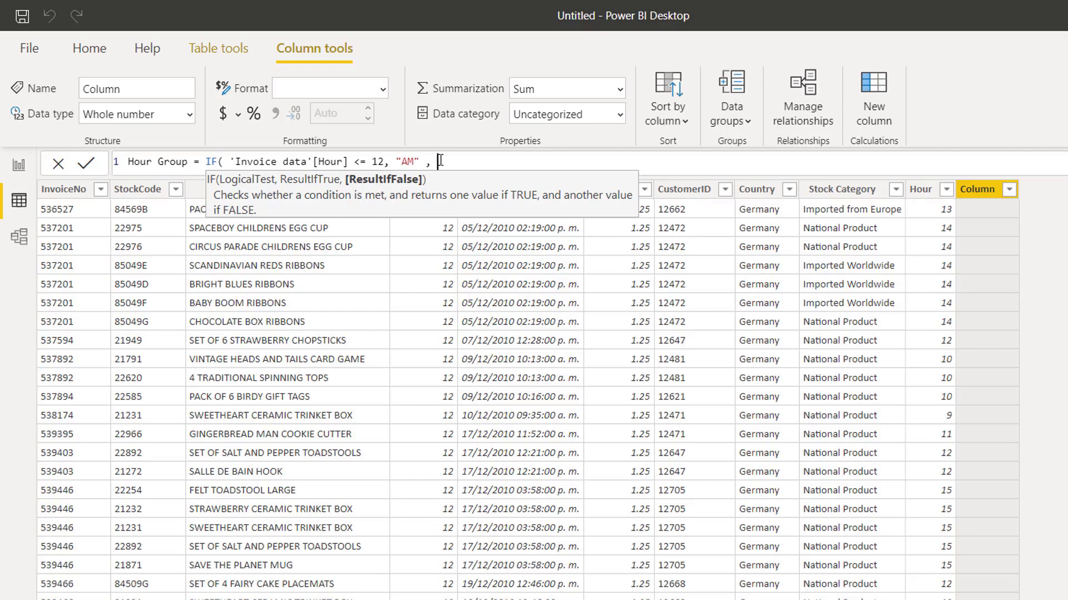
type(" PM\" )")
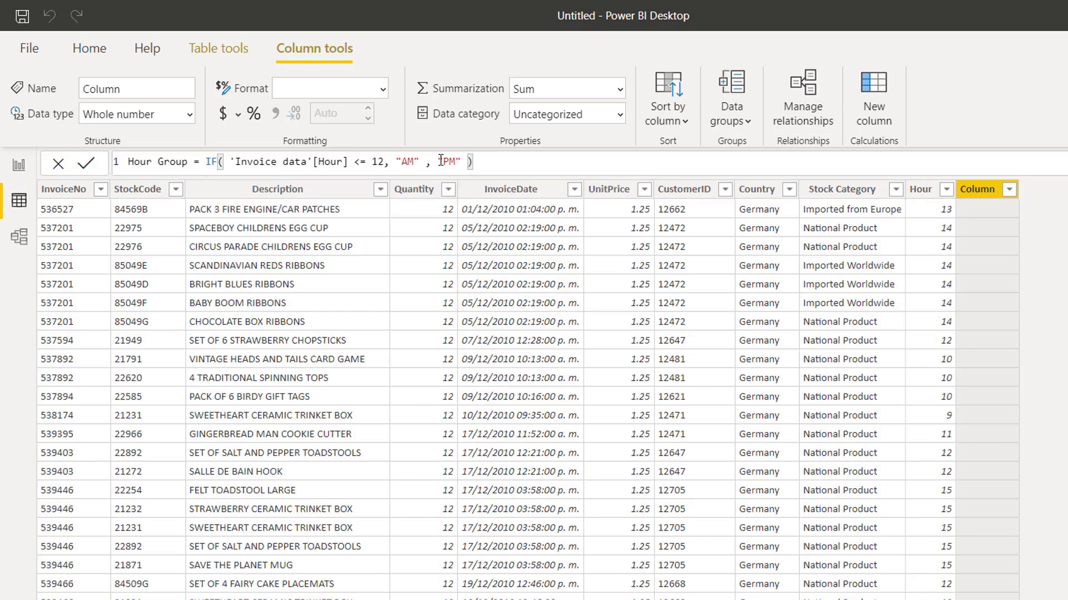
key("Return")
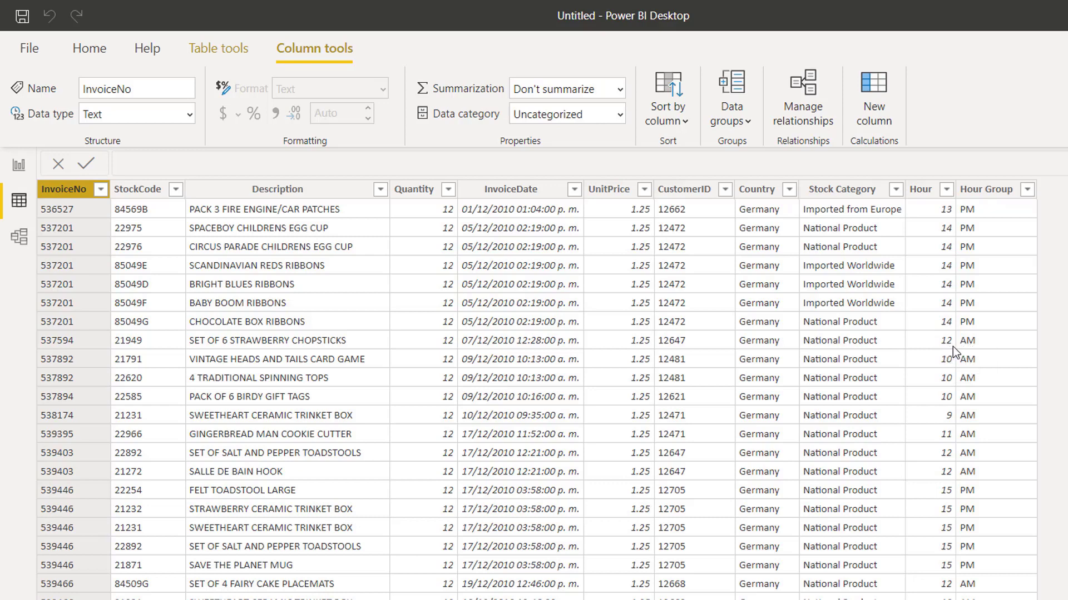
- Change the Hour Group column's condition to 'Invoice data'[Hour] < 12 and commit the formula
left_click(986, 189)
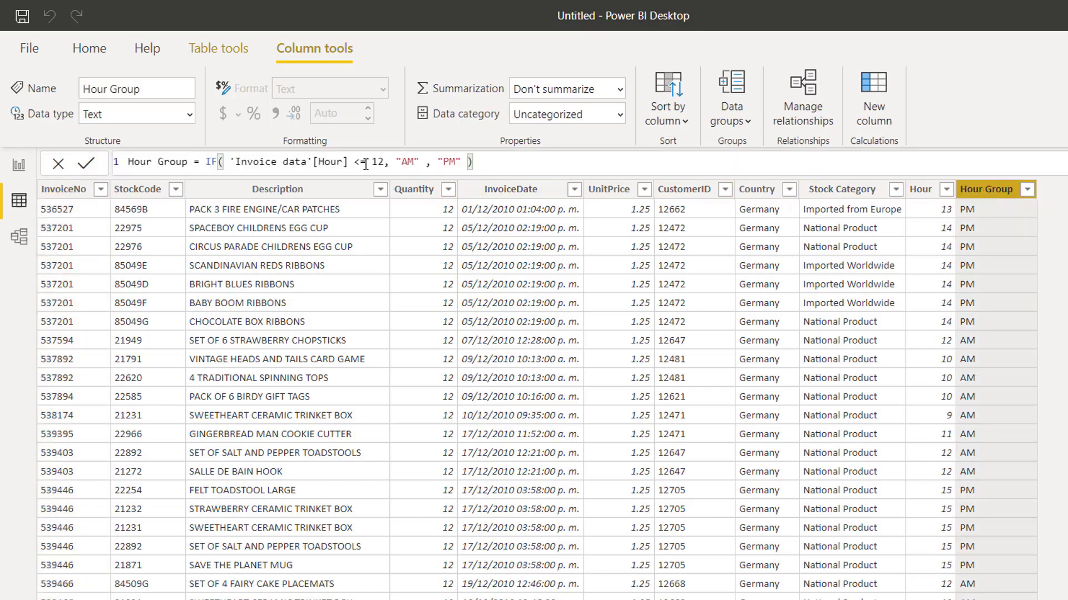
key("BackSpace")
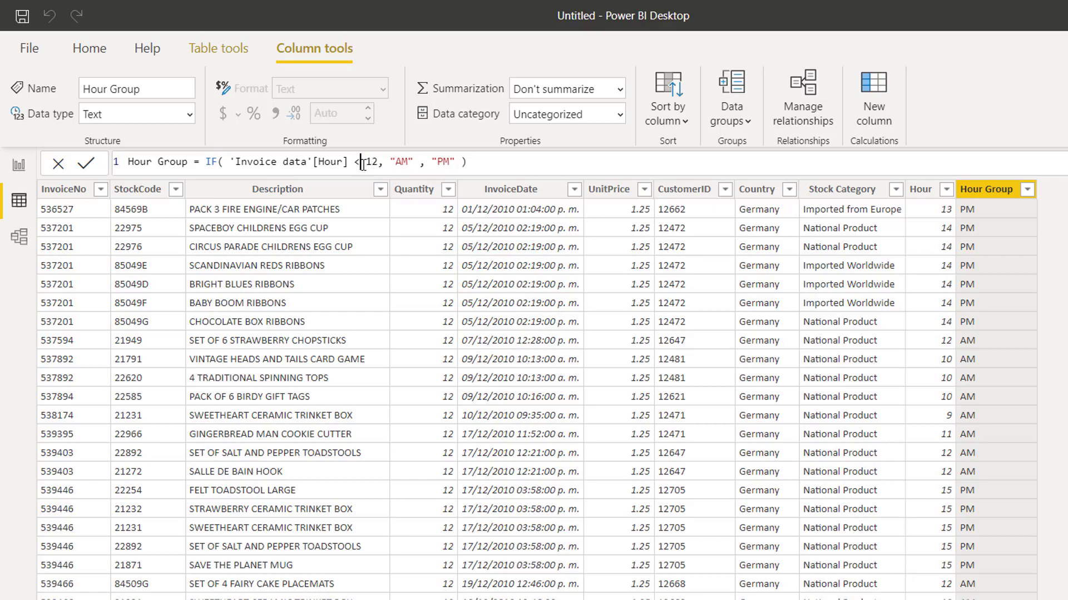
key("Return")
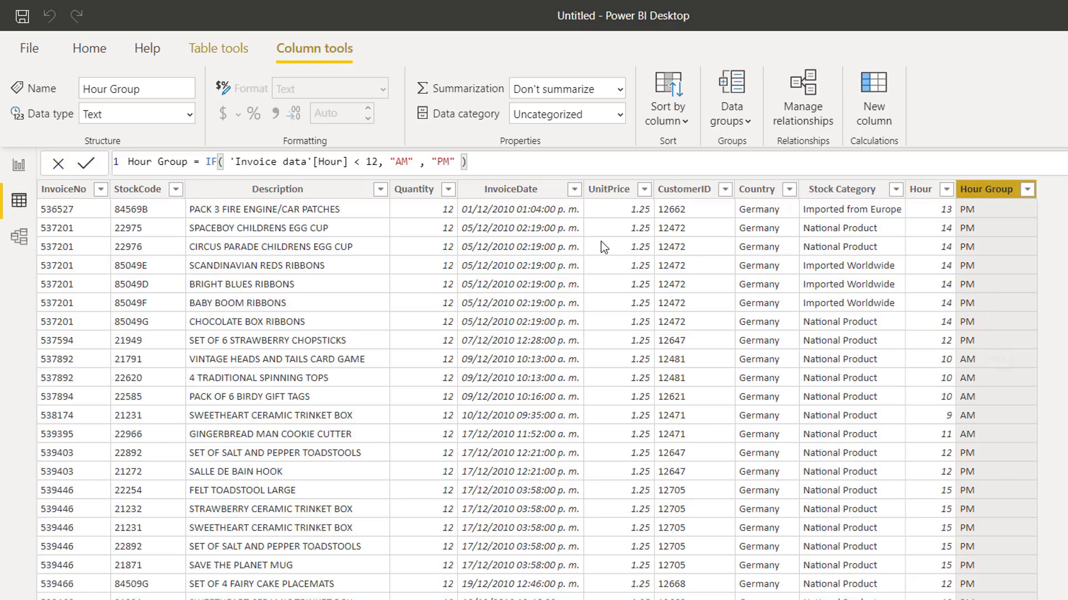
left_click(509, 165)
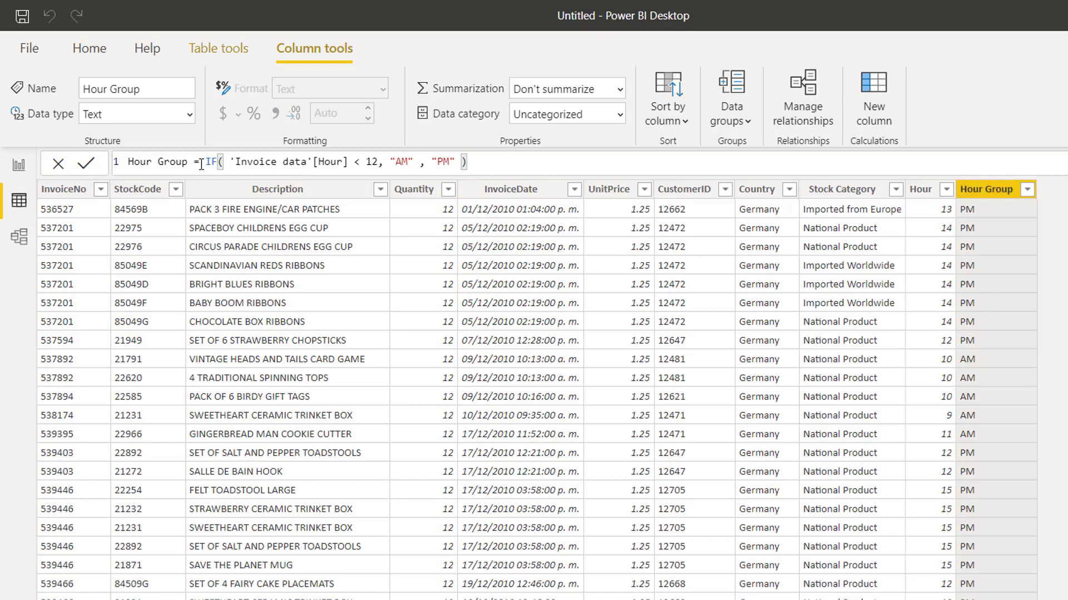
- Add a Total Amount card to the upper-left area of report Page 3 and reduce its height
left_click(20, 166)
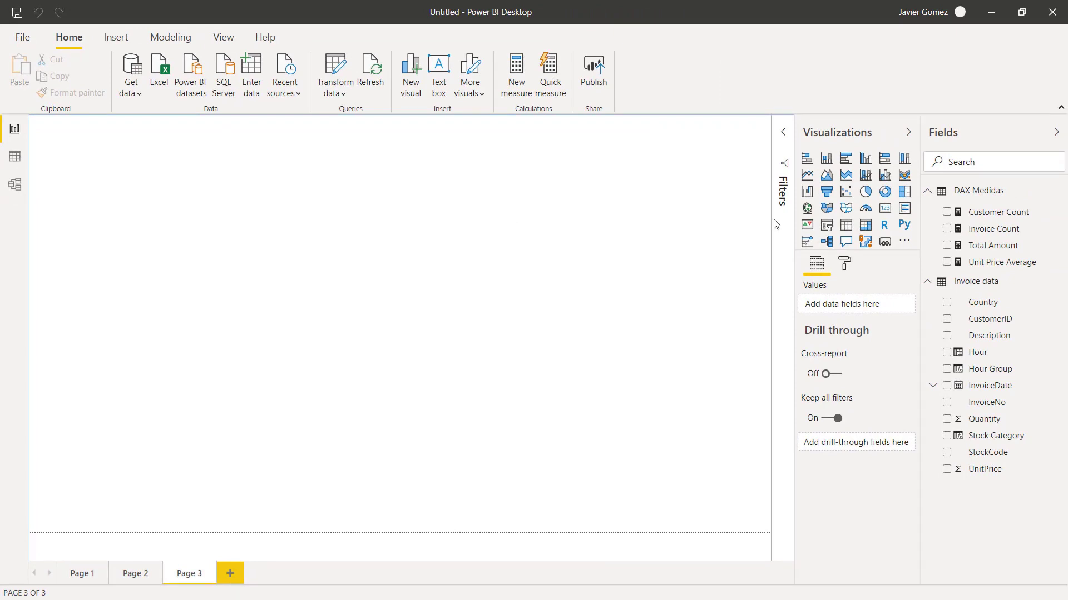
left_click(890, 215)
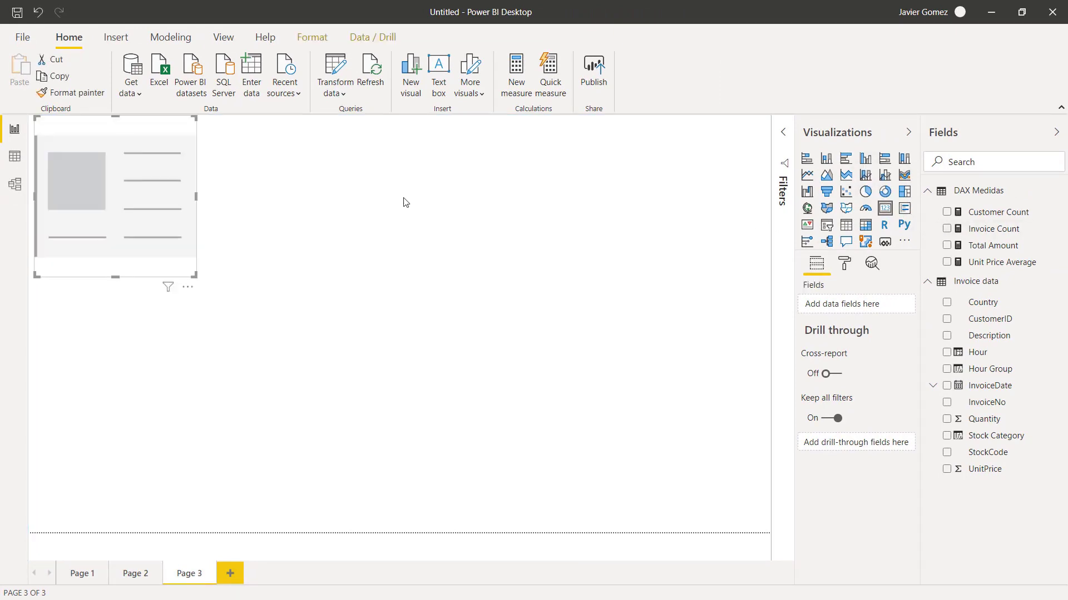
left_click_drag(165, 203, 164, 245)
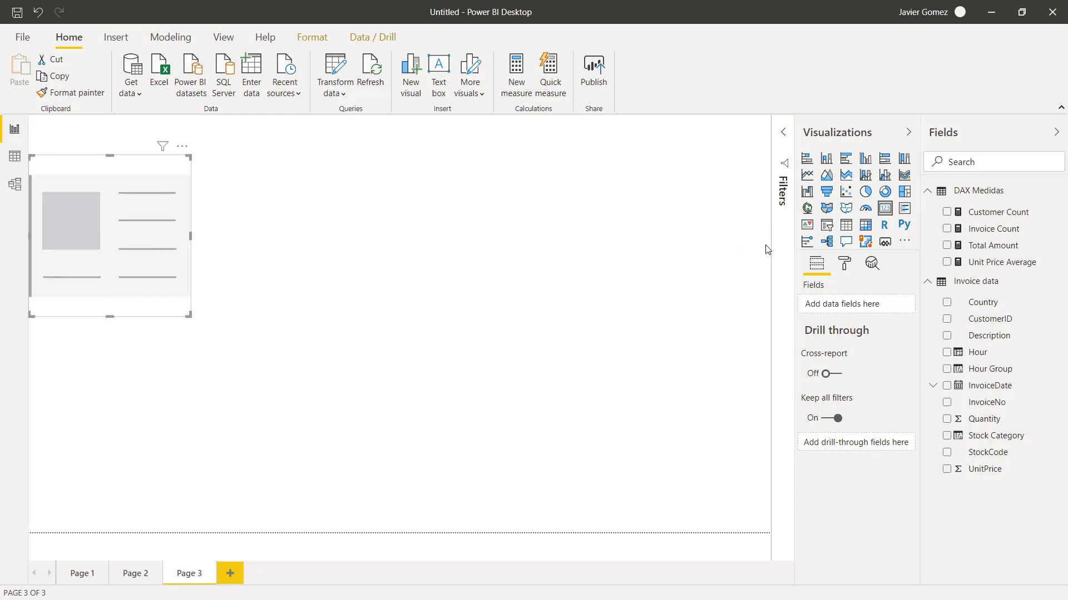
left_click(947, 245)
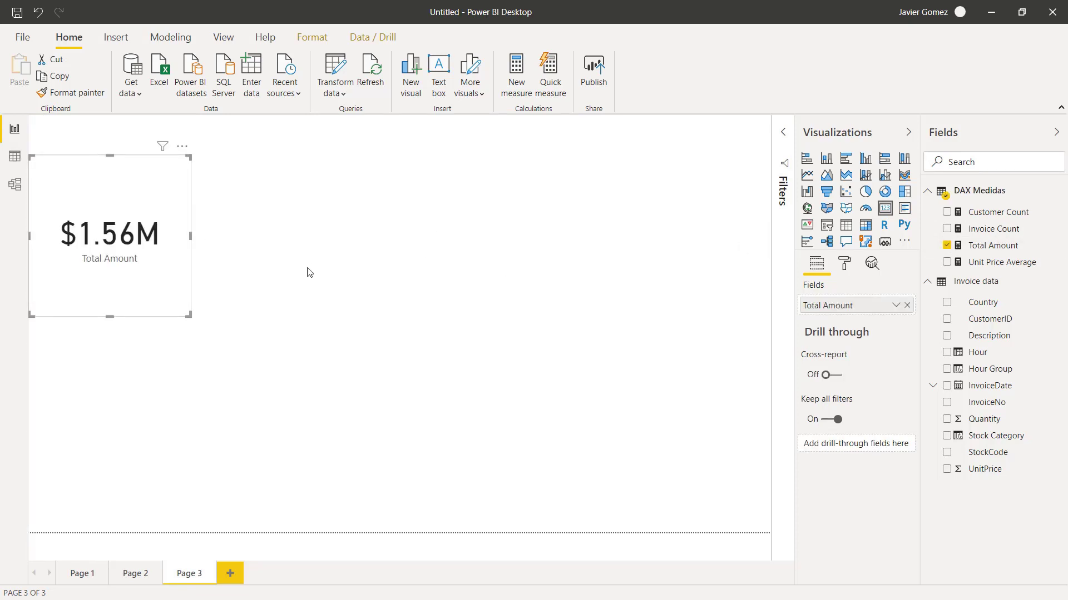
left_click_drag(110, 317, 112, 239)
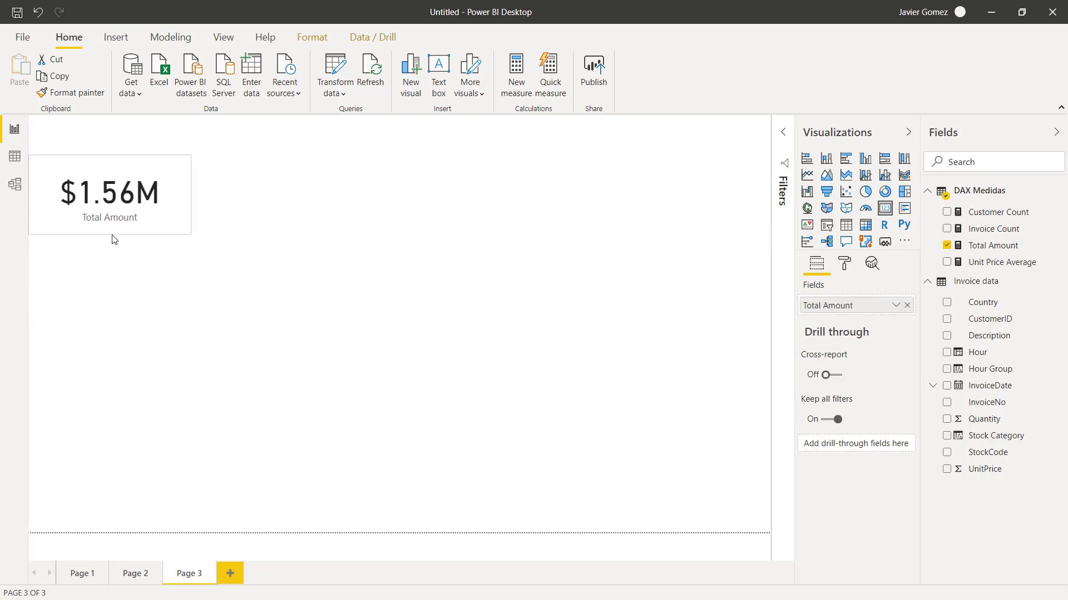
left_click(231, 226)
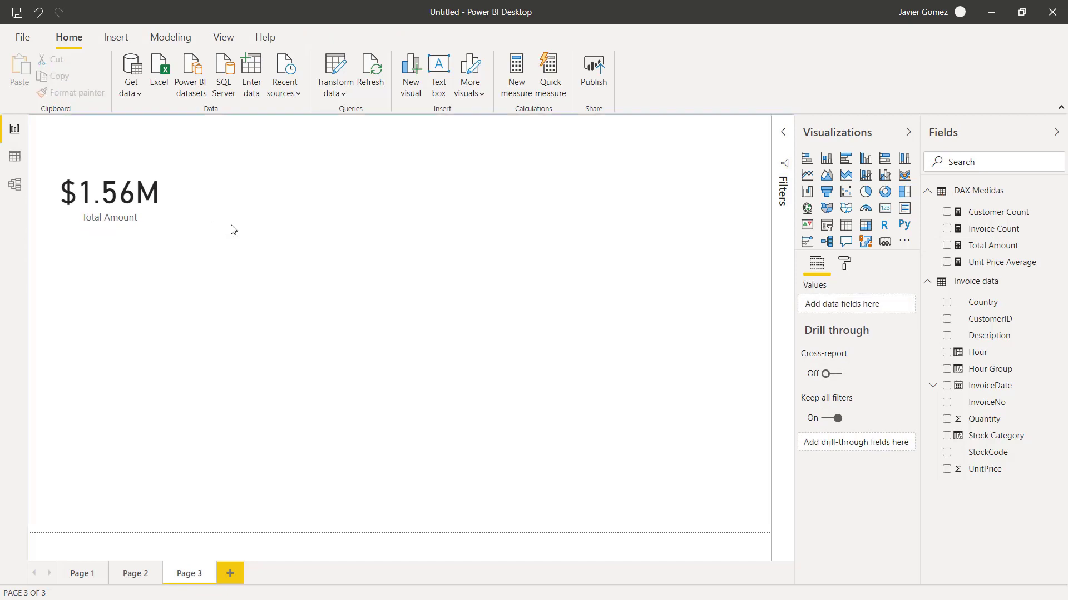
- Add an enlarged pie chart beside the card, with Hour Group as legend and Total Amount as values
left_click(865, 192)
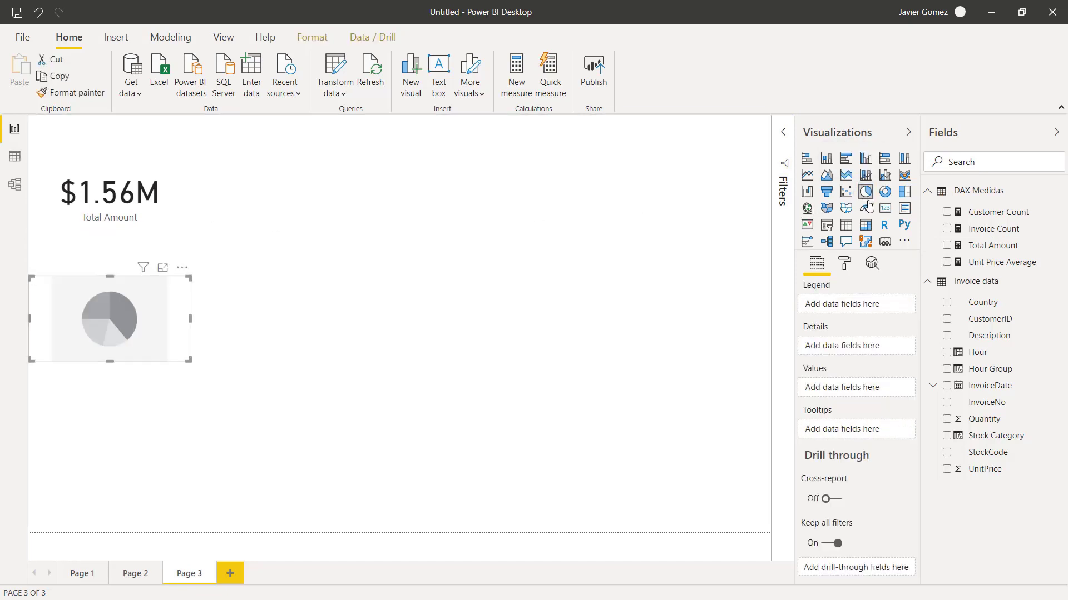
left_click_drag(140, 302, 342, 181)
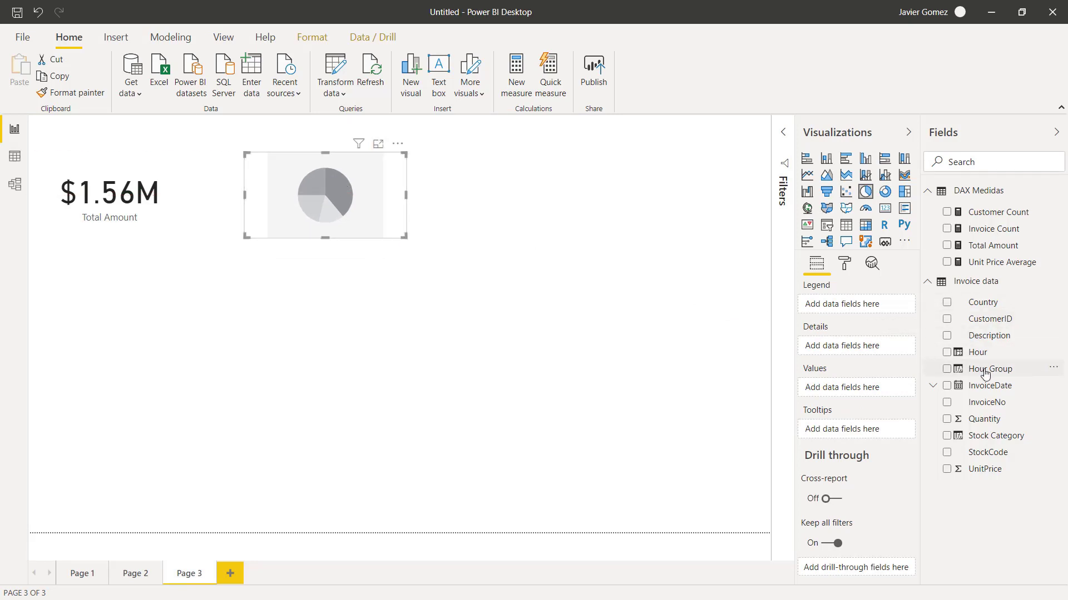
left_click_drag(983, 370, 864, 306)
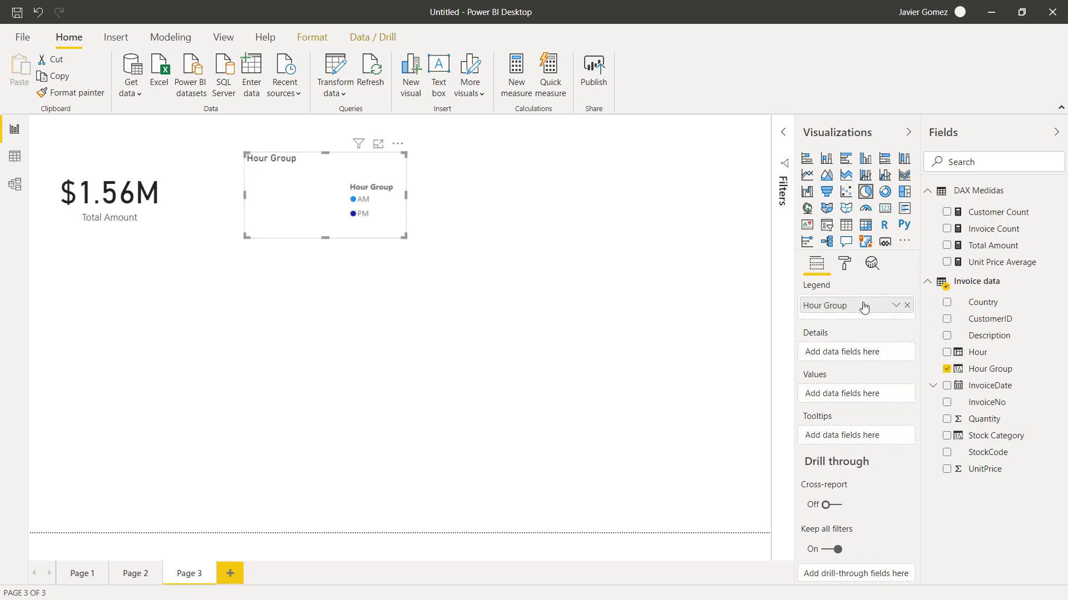
left_click_drag(979, 247, 863, 392)
left_click_drag(404, 237, 455, 300)
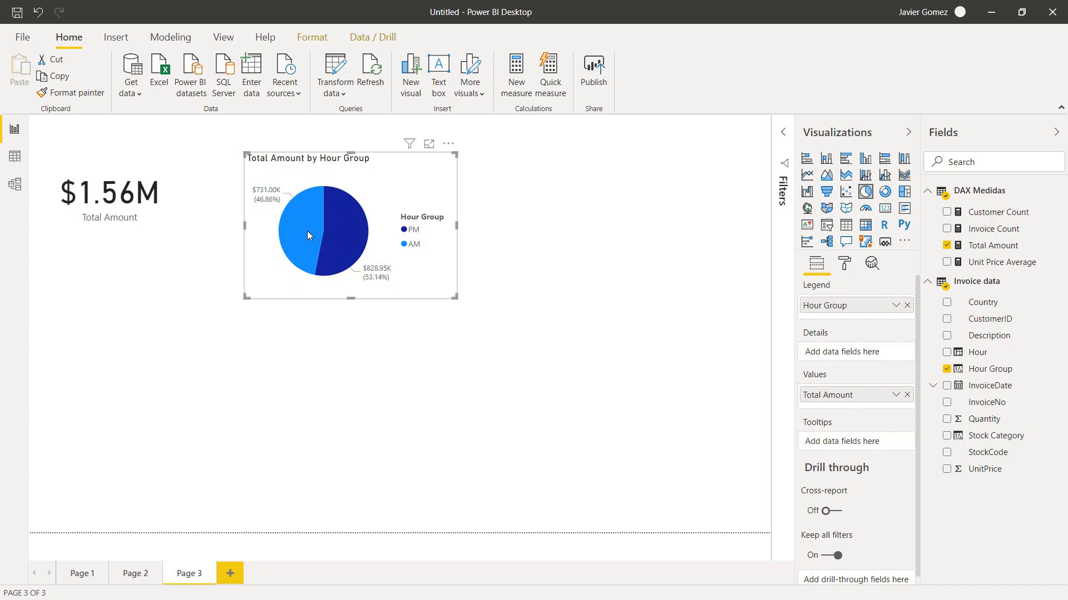
left_click_drag(367, 178, 338, 171)
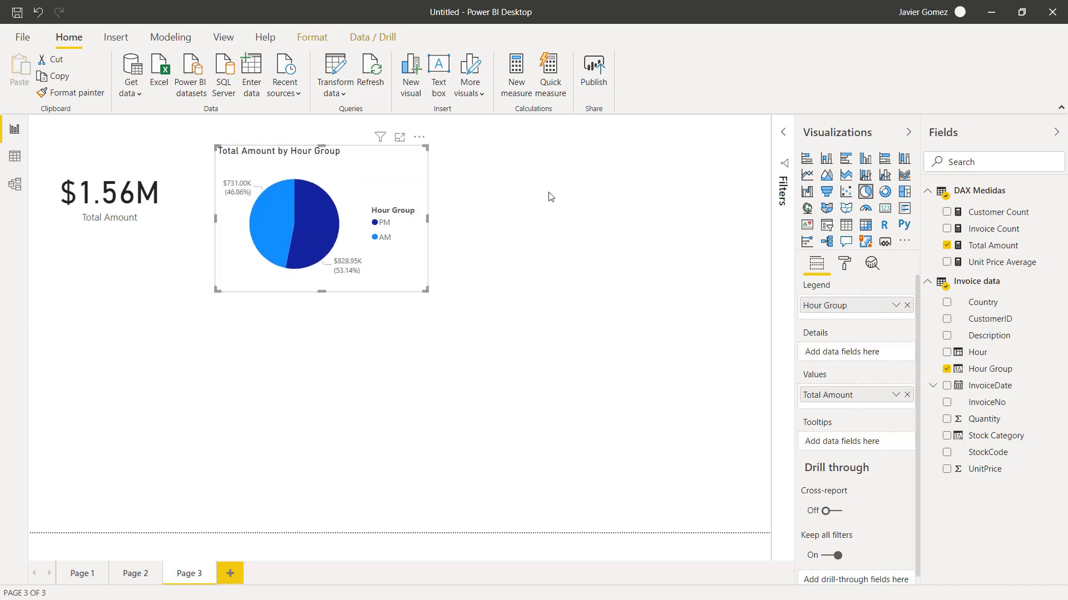
left_click(536, 223)
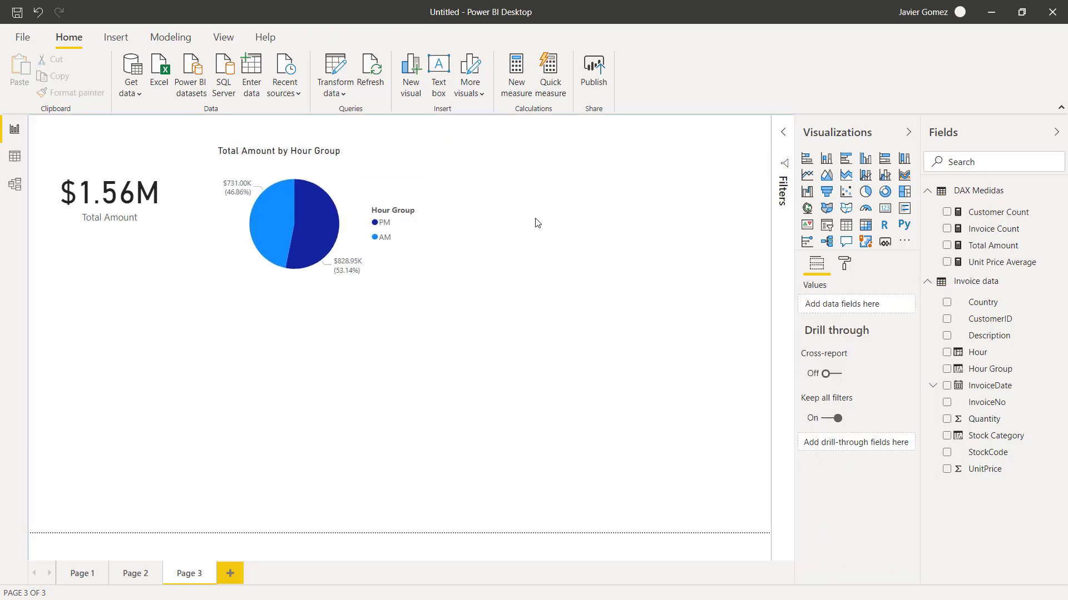
- Add a line chart beside the pie chart with InvoiceDate on the axis and Total Amount as values, and enlarge it
left_click(808, 175)
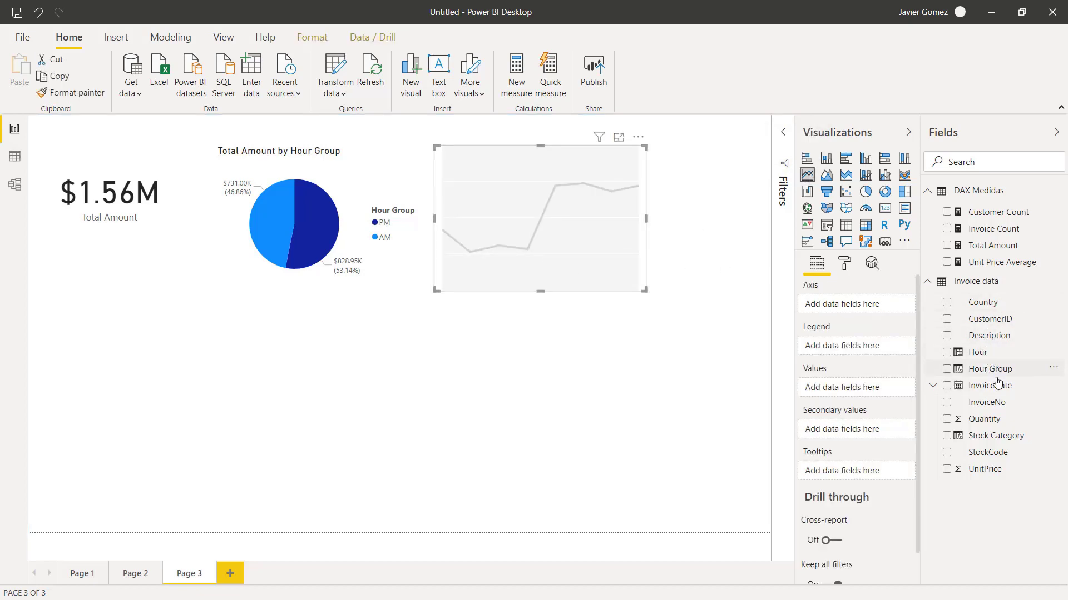
left_click_drag(998, 383, 887, 309)
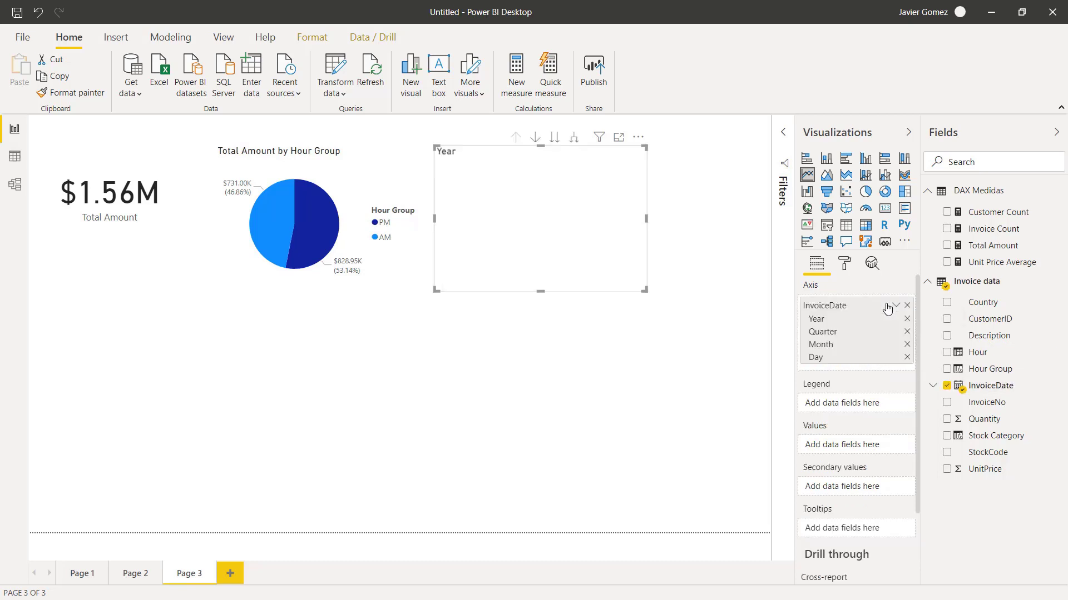
left_click_drag(645, 289, 717, 312)
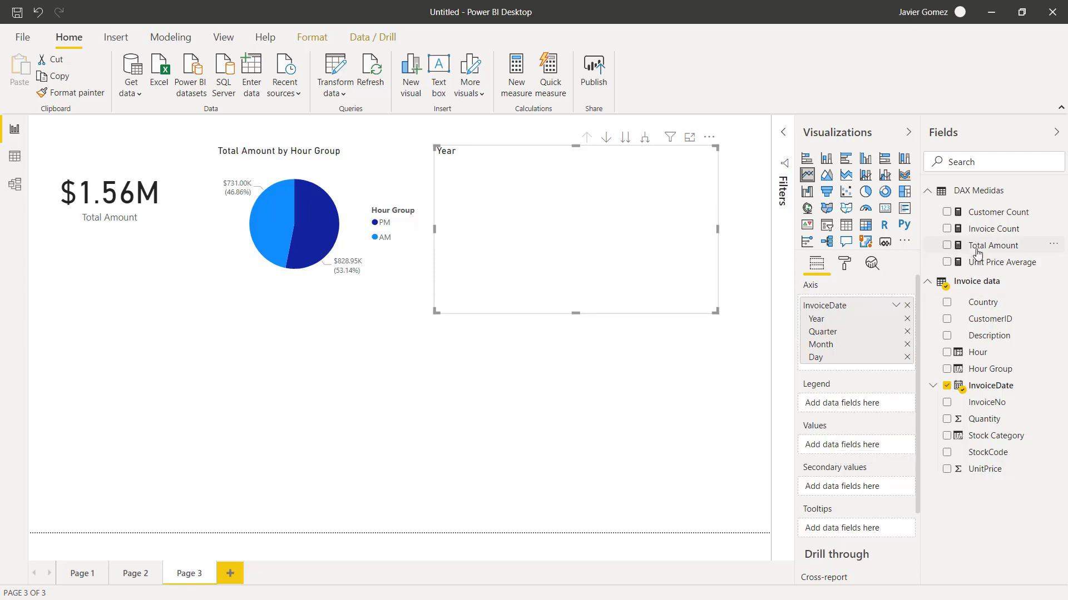
left_click_drag(975, 249, 849, 445)
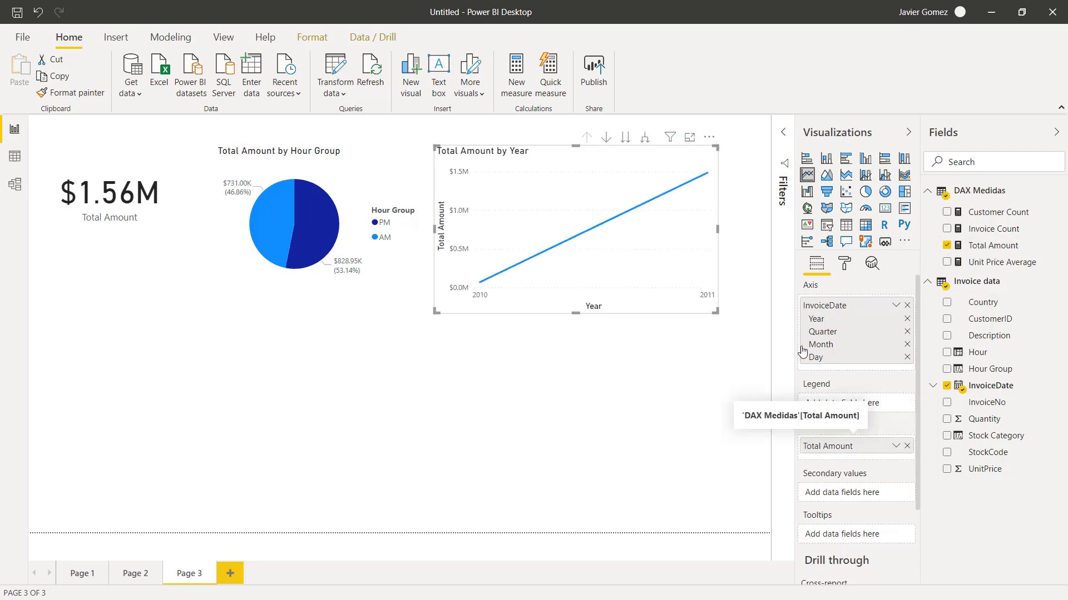
- Expand the line chart's date hierarchy to month level, widen the chart to the page edge, and remove Quarter from the axis
left_click(645, 138)
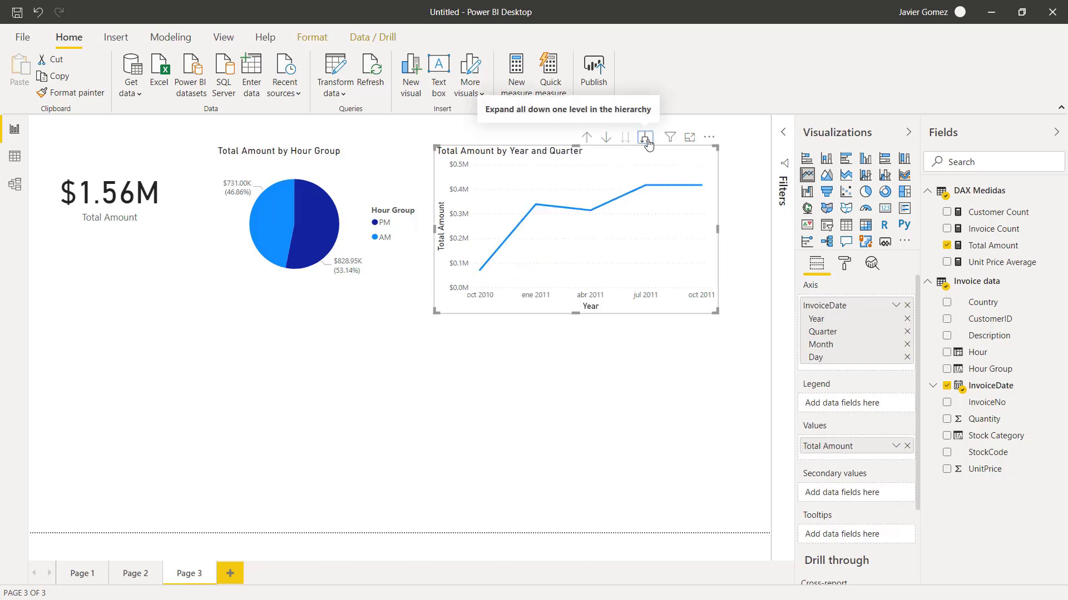
left_click(646, 140)
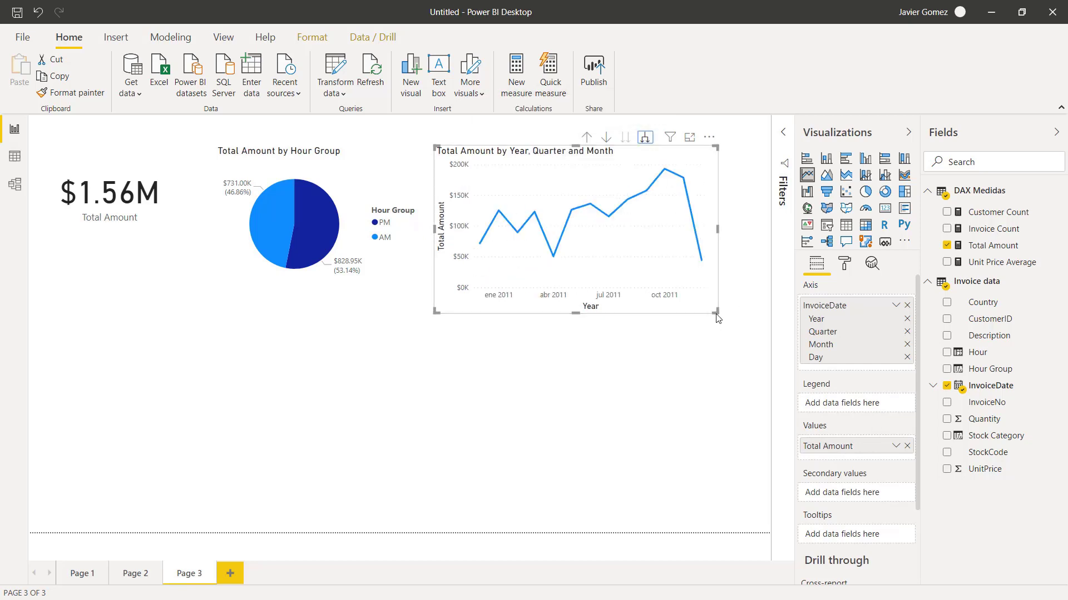
left_click_drag(717, 318, 769, 328)
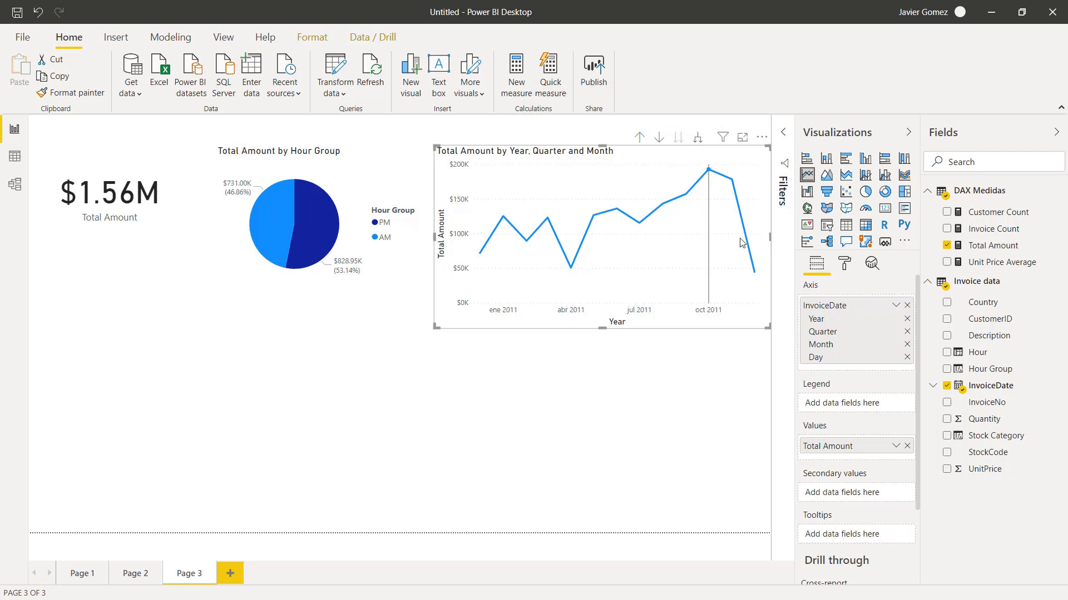
left_click(907, 332)
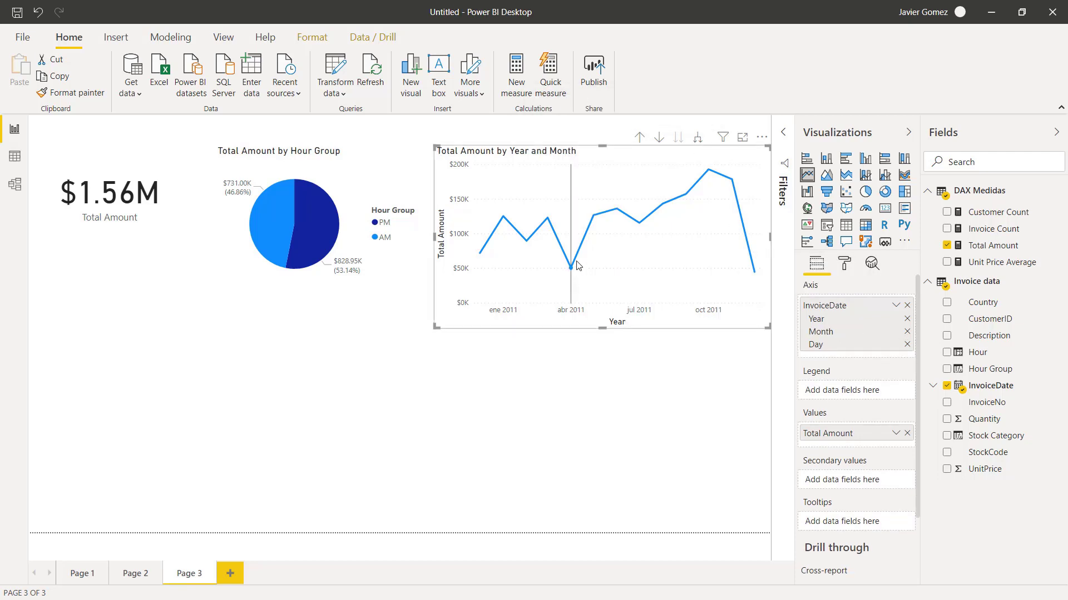
mouse_move(577, 265)
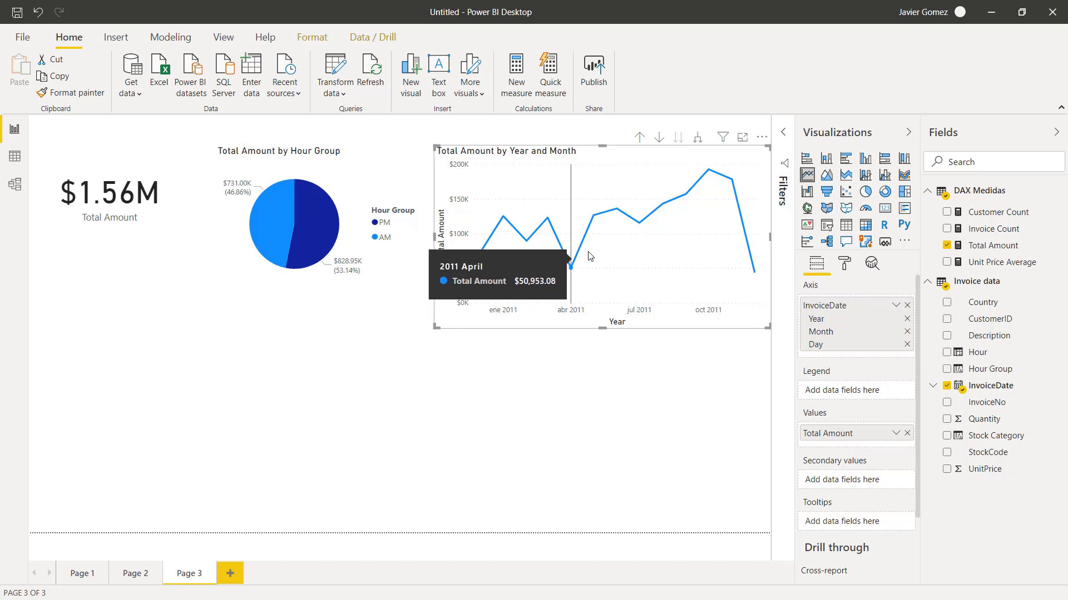
mouse_move(627, 234)
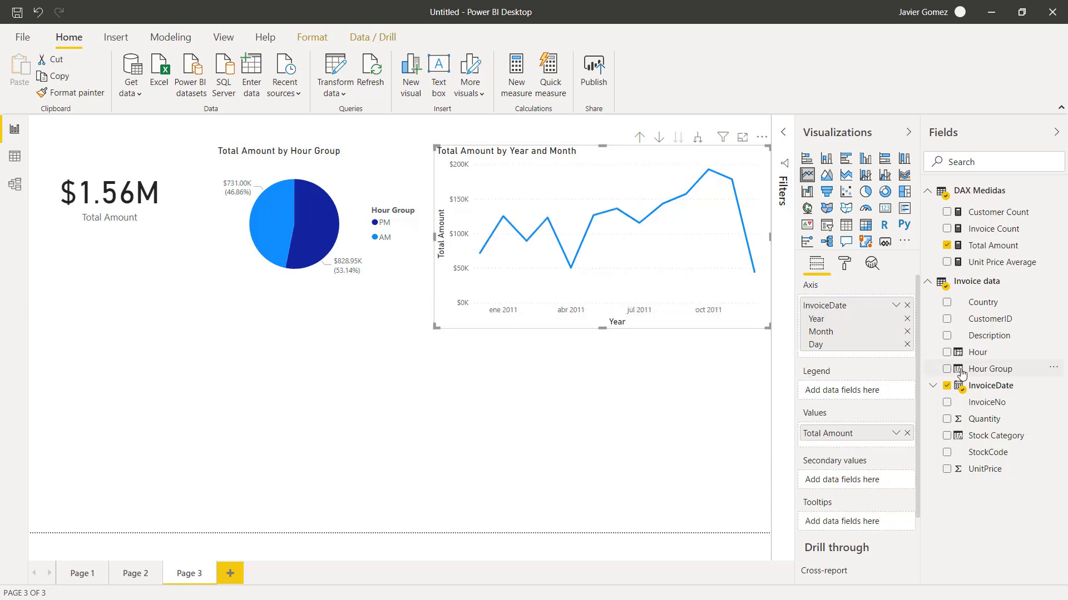
- Split the line chart by Hour Group as its legend and move the chart slightly up on the page
left_click_drag(973, 370, 862, 394)
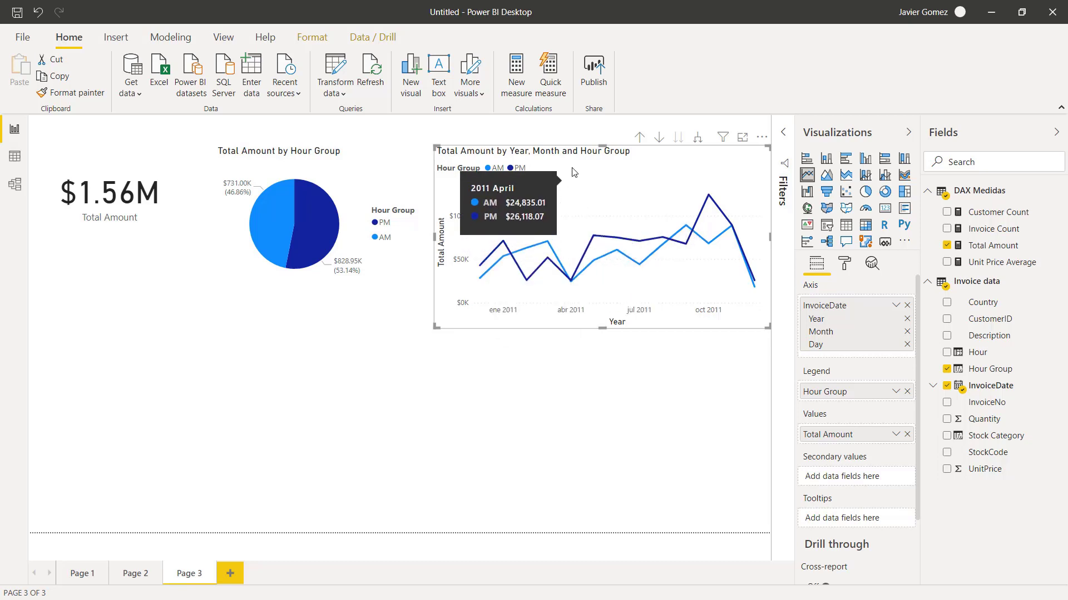
left_click_drag(572, 168, 573, 150)
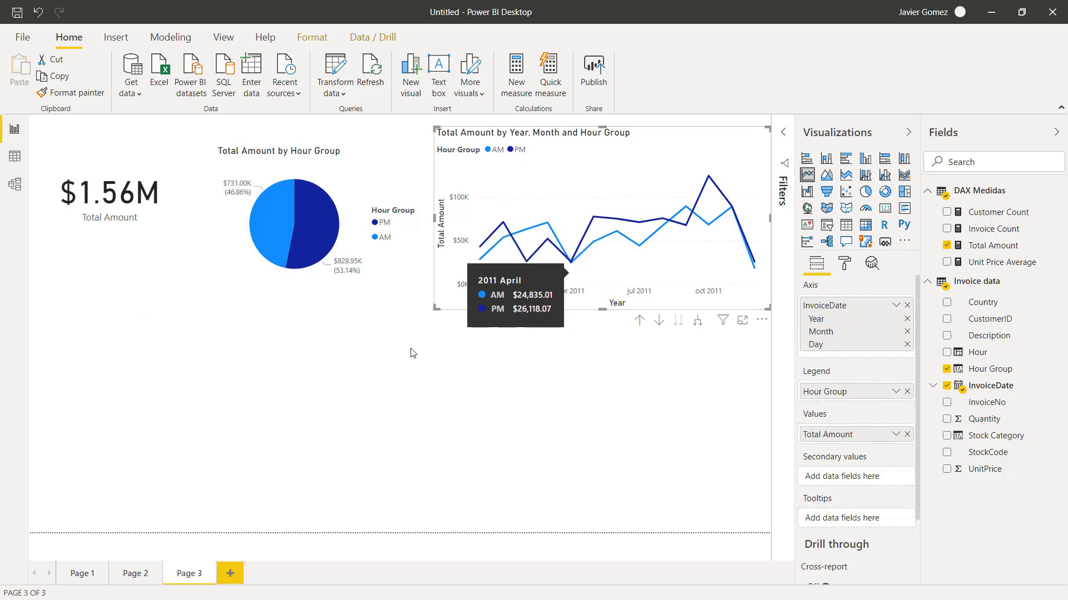
left_click(399, 399)
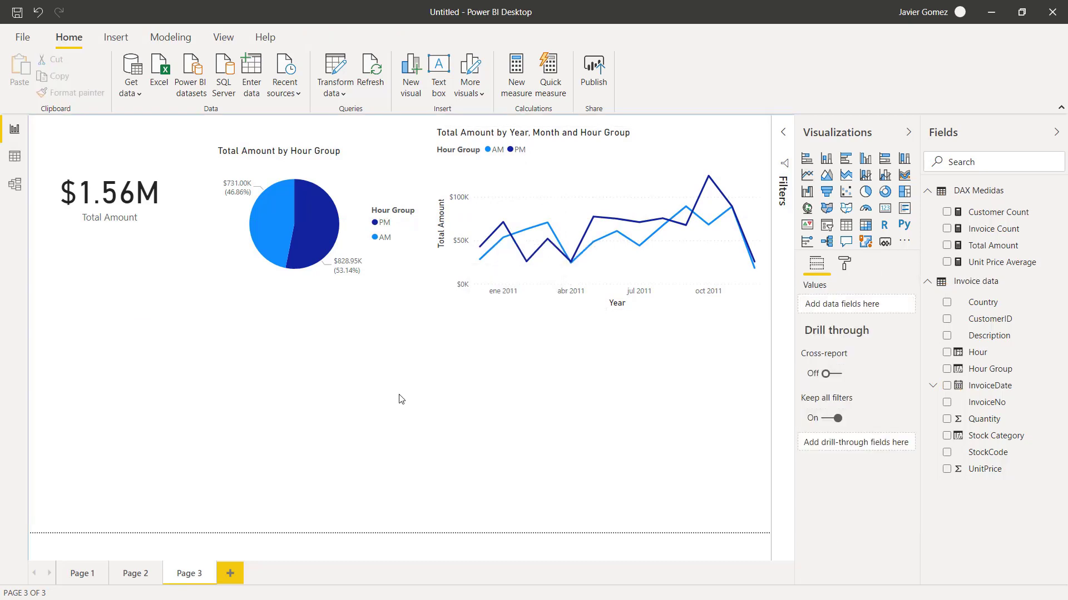
- Add a large stacked column chart below the other visuals, with Hour on the axis and Total Amount as values
left_click(826, 160)
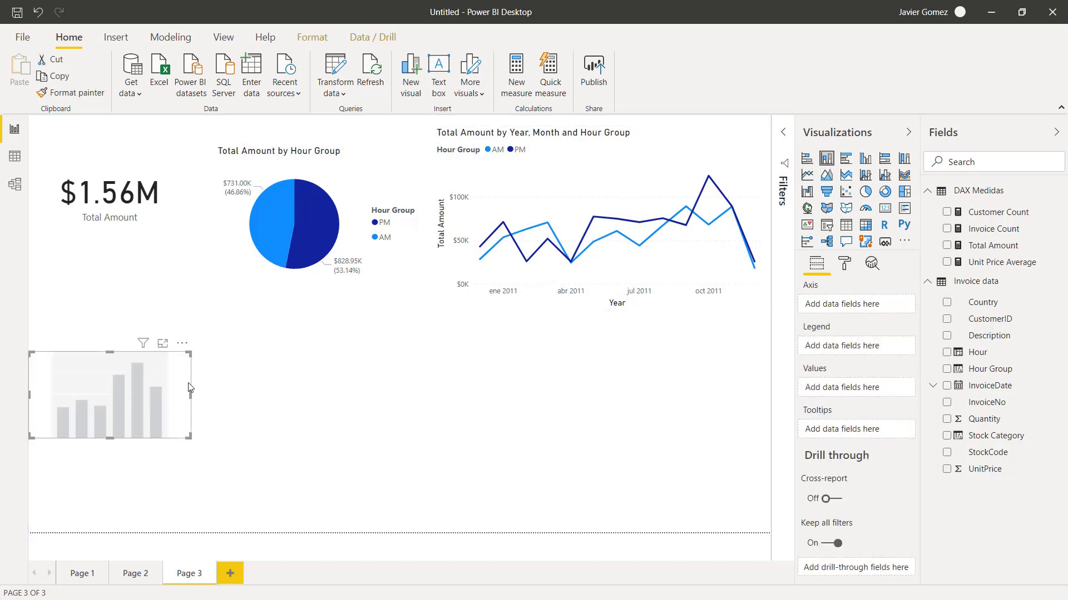
left_click_drag(189, 438, 497, 467)
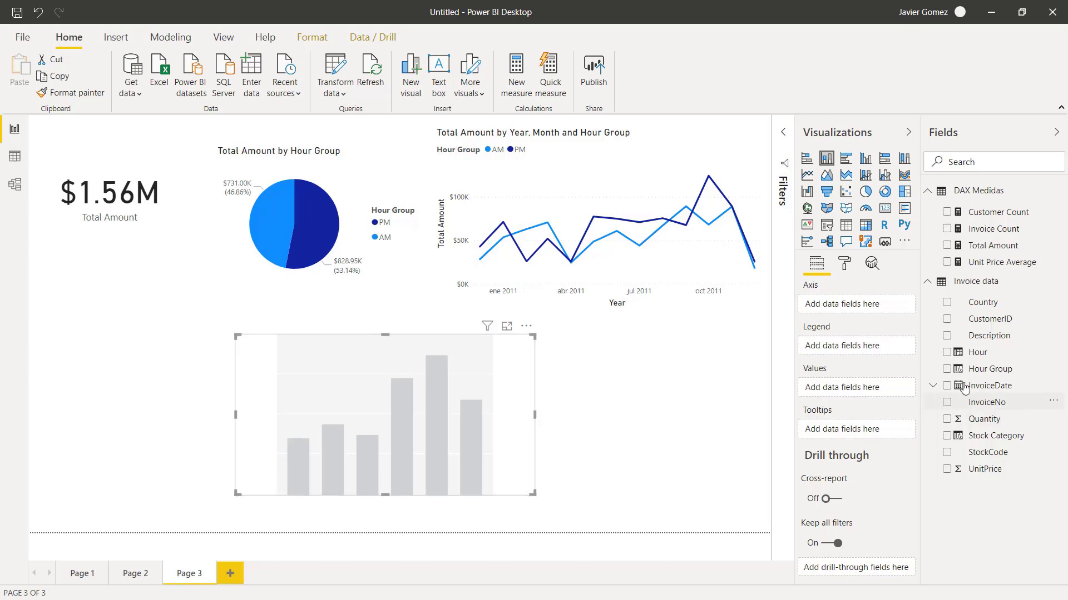
left_click_drag(977, 352, 865, 300)
left_click_drag(974, 354, 872, 305)
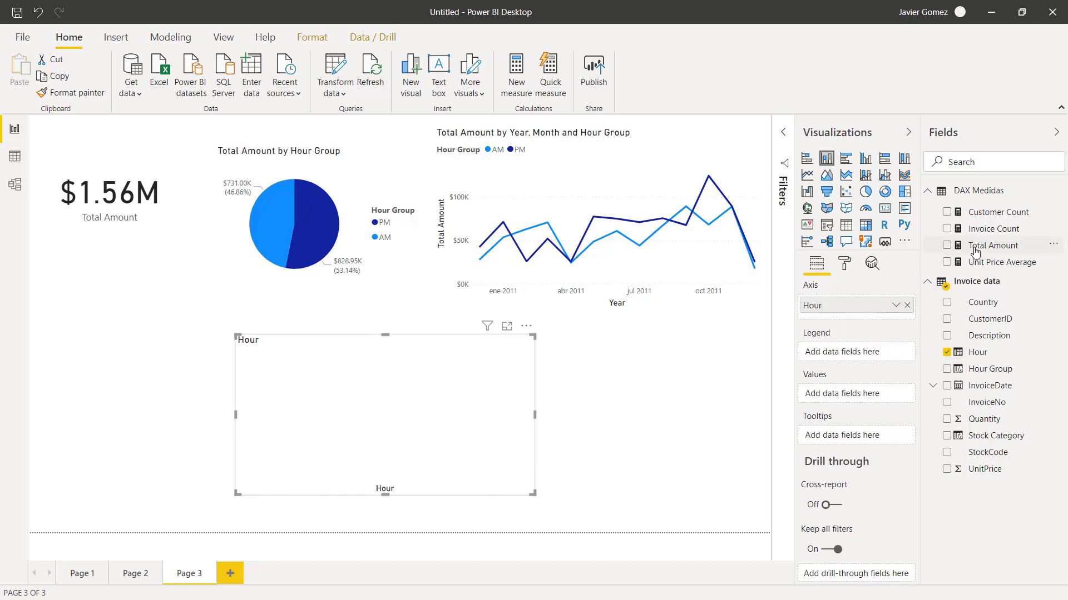
left_click_drag(975, 252, 848, 396)
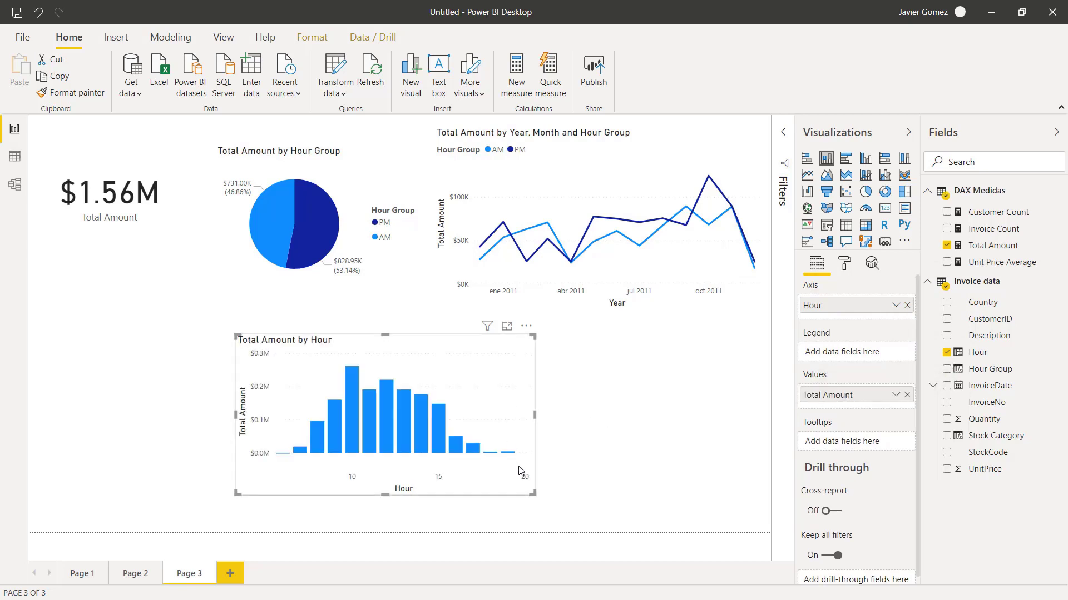
left_click_drag(533, 494, 615, 522)
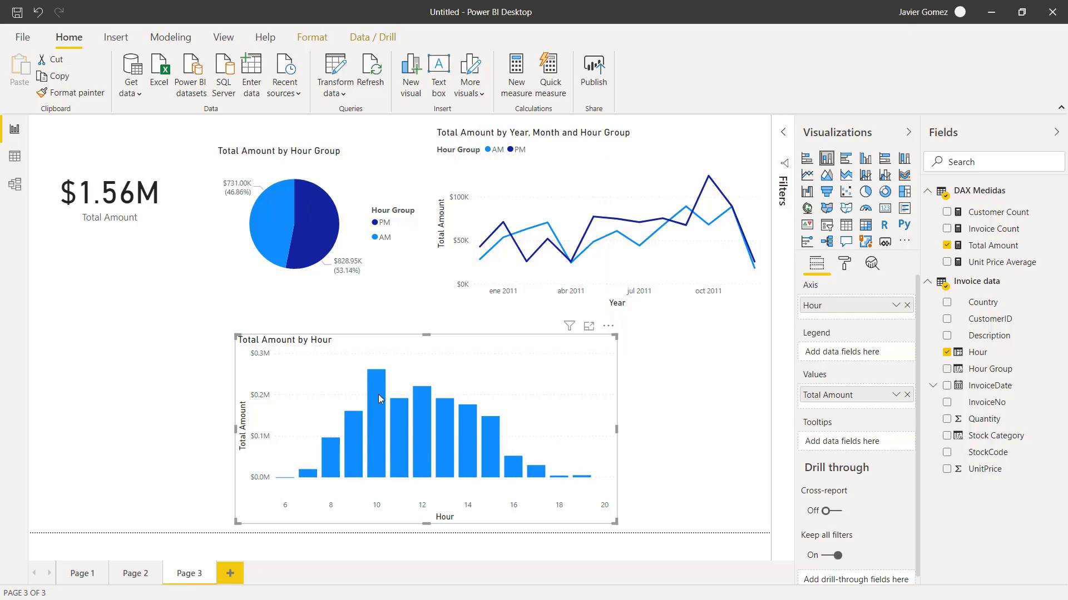
mouse_move(379, 428)
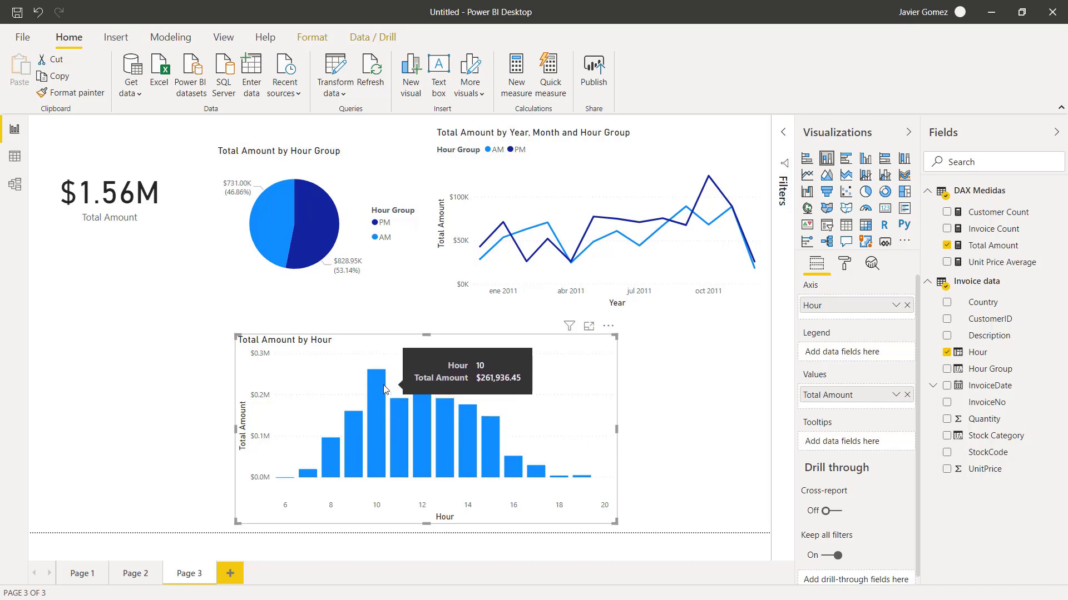
- Split the Total Amount by Hour column chart by Hour Group as its legend and move the chart closer beneath the pie and line charts
mouse_move(419, 427)
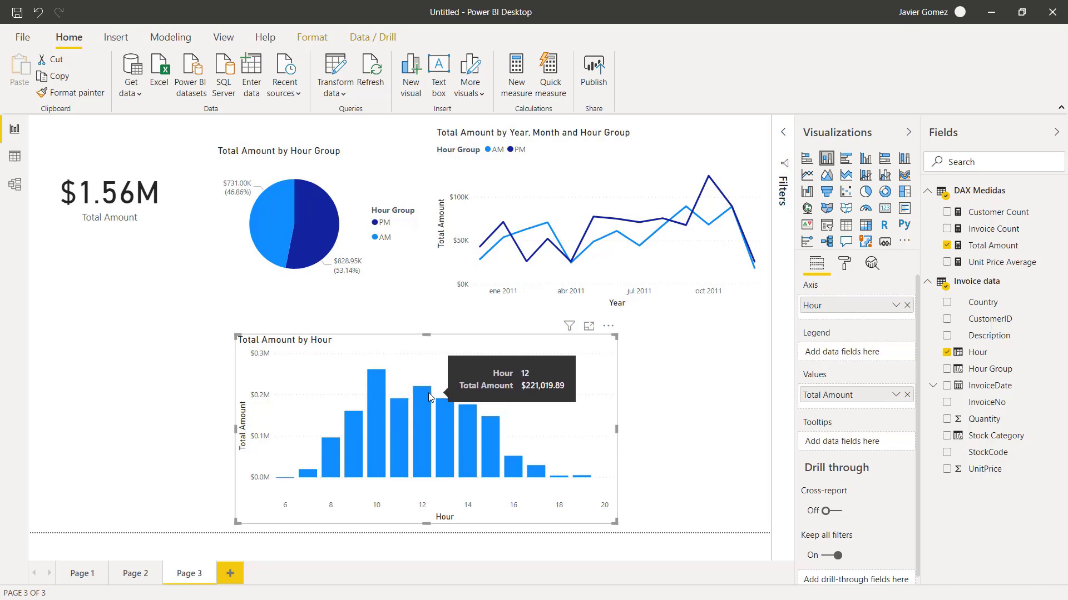
mouse_move(460, 452)
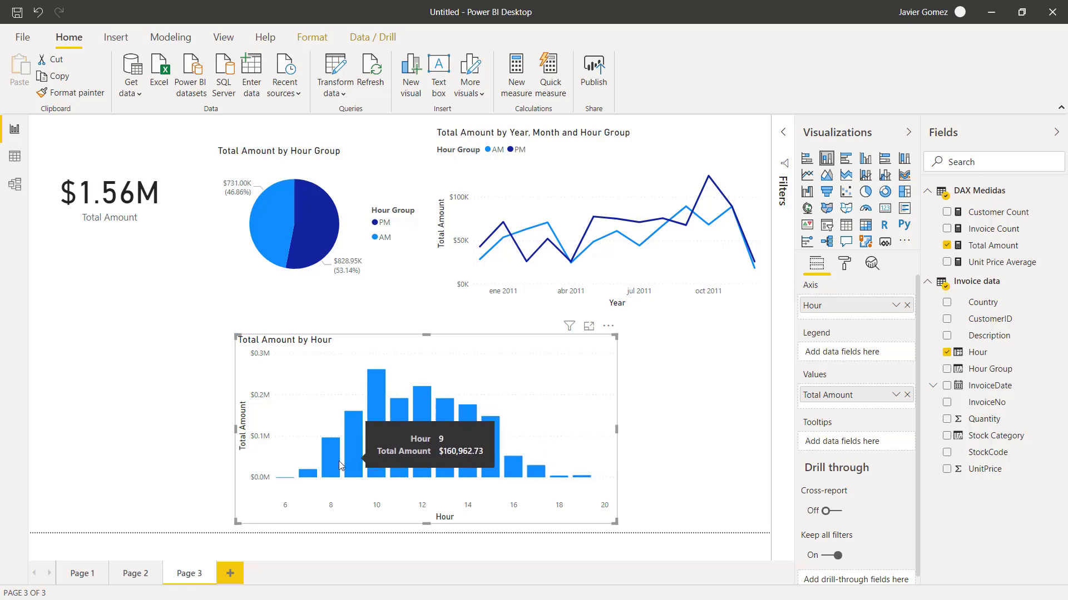
mouse_move(325, 467)
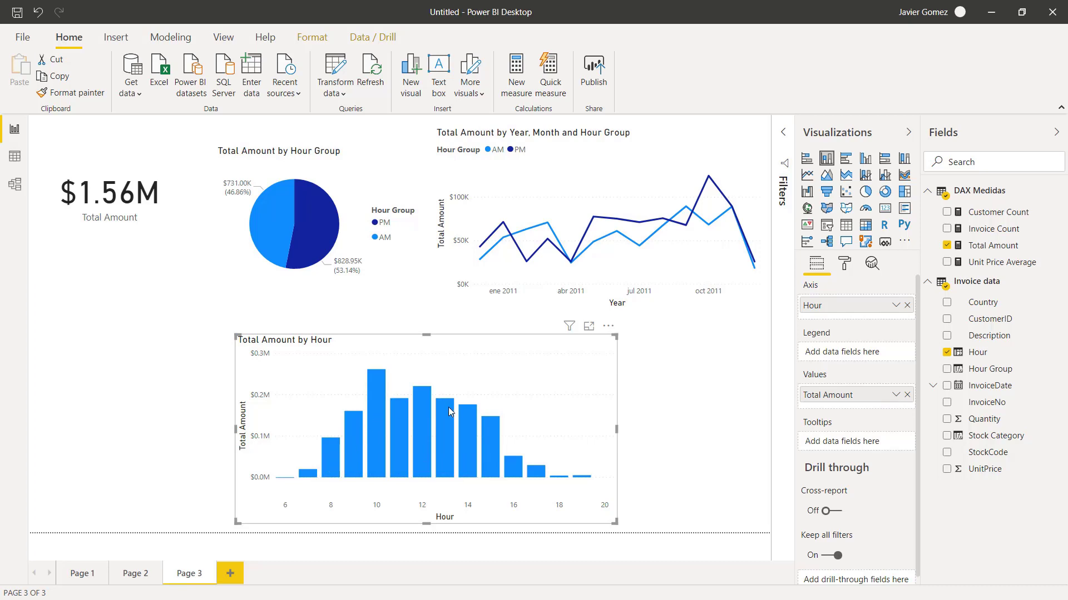
mouse_move(460, 410)
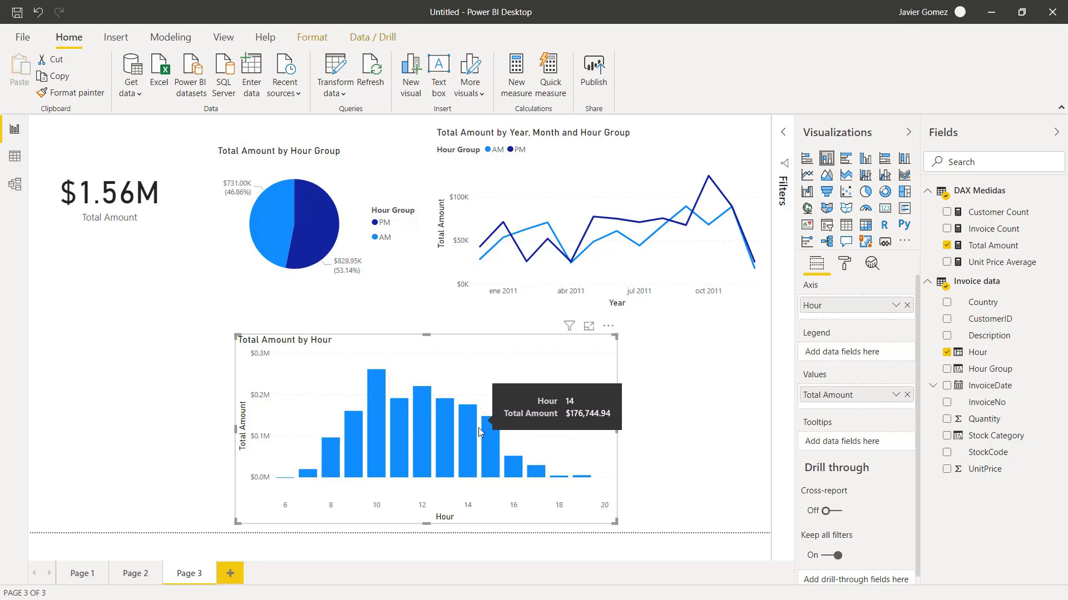
mouse_move(521, 474)
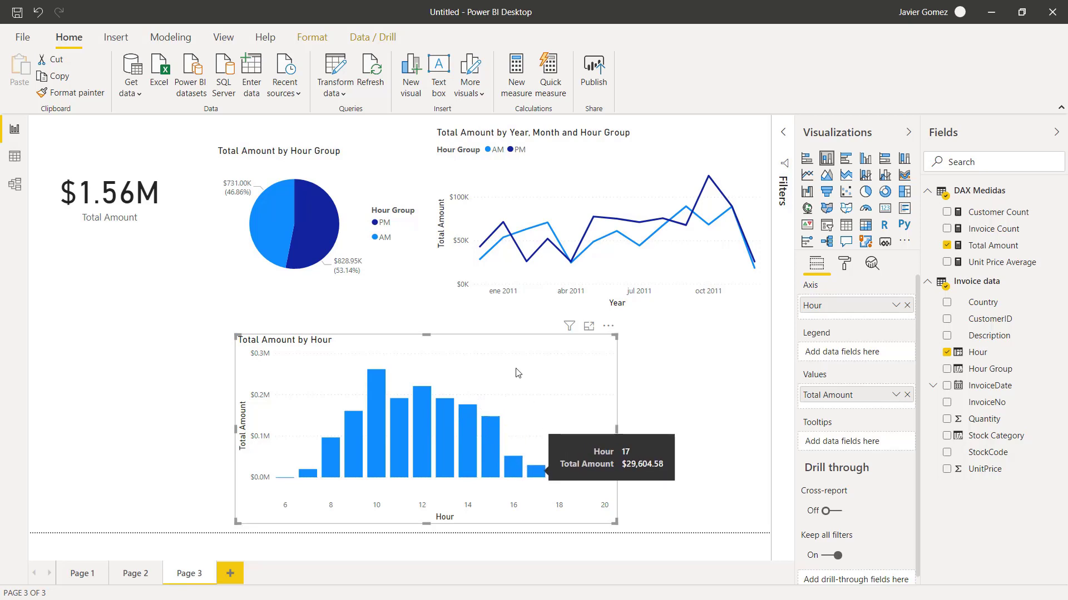
left_click_drag(504, 348, 491, 336)
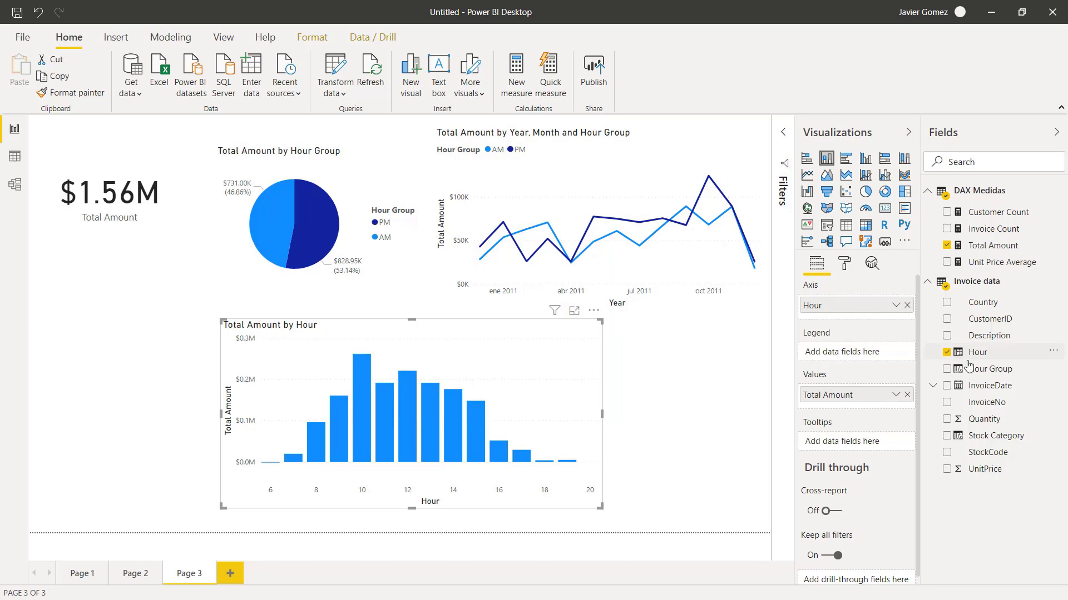
left_click_drag(984, 370, 880, 352)
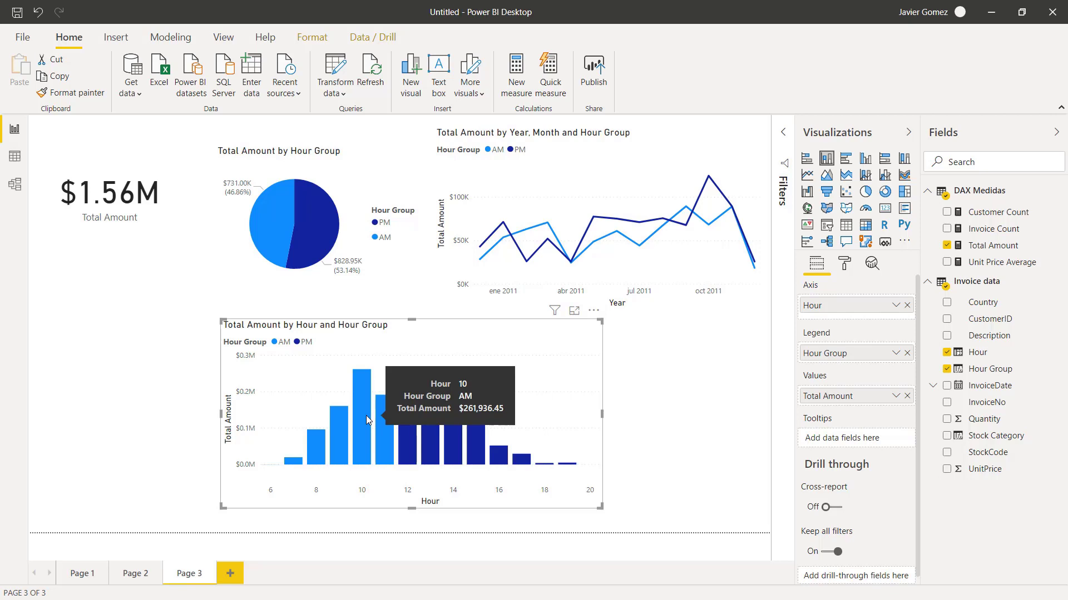
left_click_drag(347, 337, 396, 329)
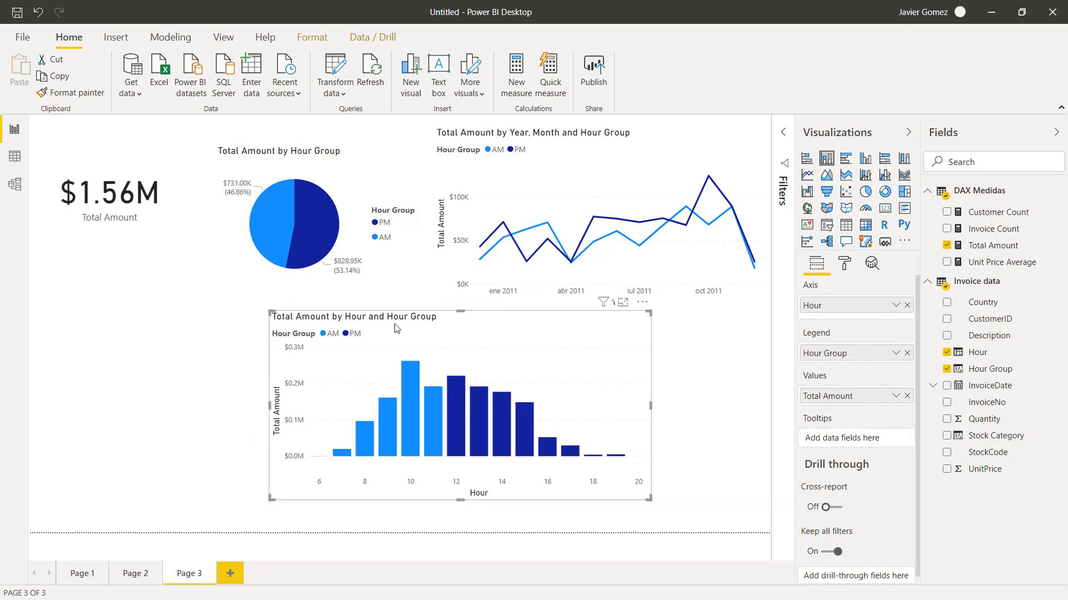
- Add a stacked bar chart below the card with Country on the axis and Total Amount as values, and extend it upward
left_click(193, 310)
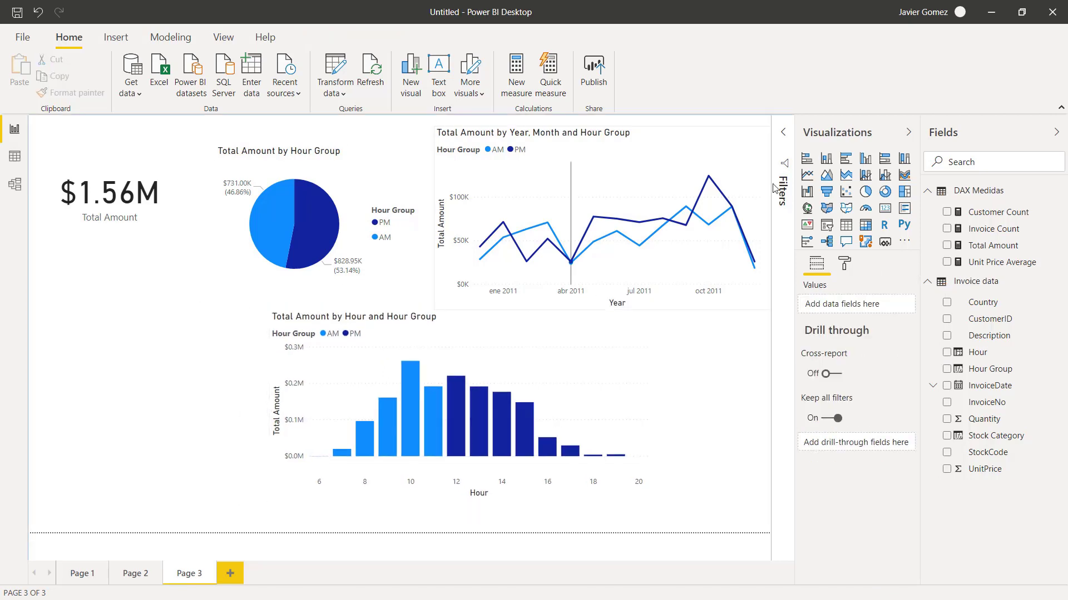
left_click(806, 159)
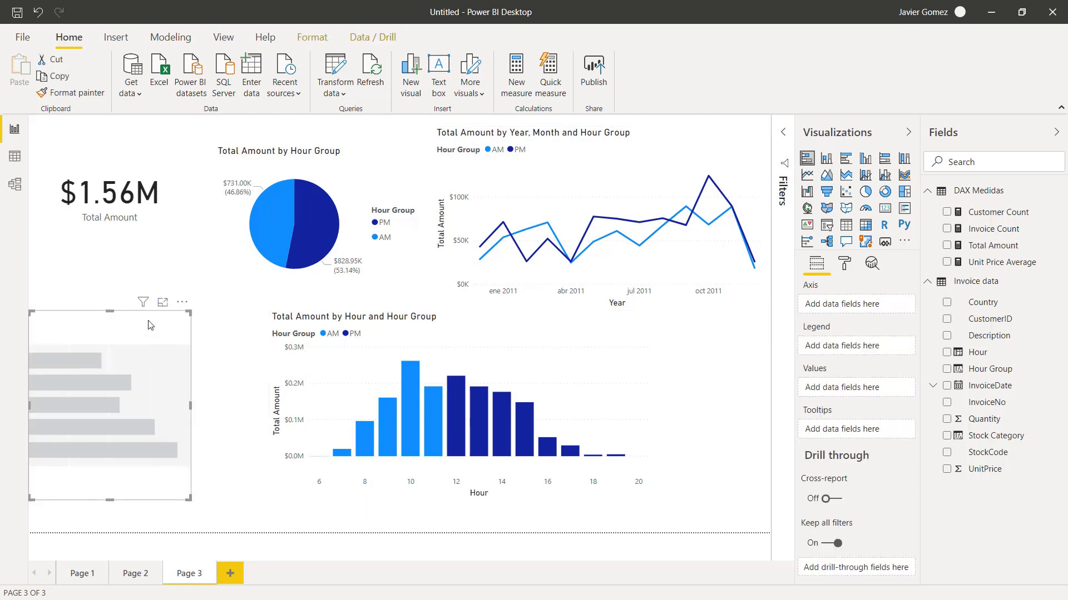
left_click_drag(117, 314, 114, 277)
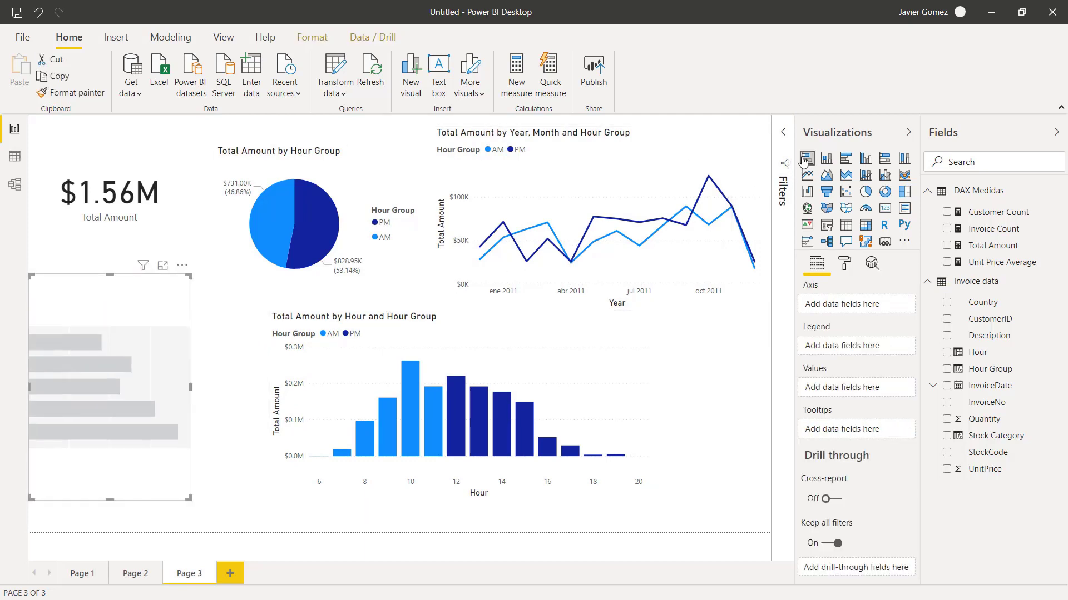
left_click_drag(995, 305, 883, 307)
left_click_drag(1005, 249, 882, 397)
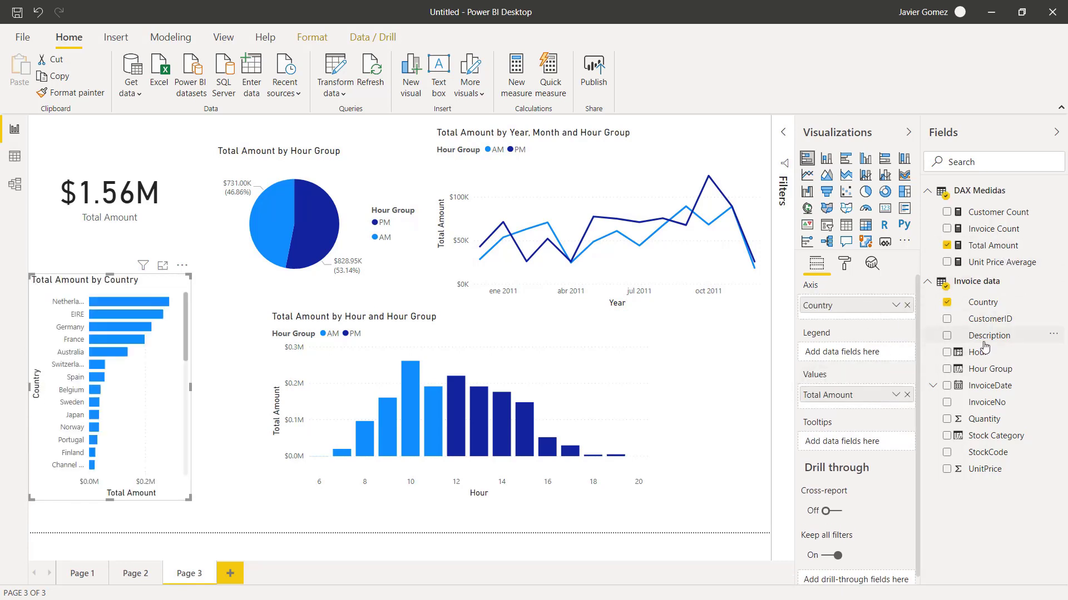
- Split the country bar chart by Hour Group as its legend and enlarge the chart to fit the space beneath the card
left_click_drag(995, 371, 870, 353)
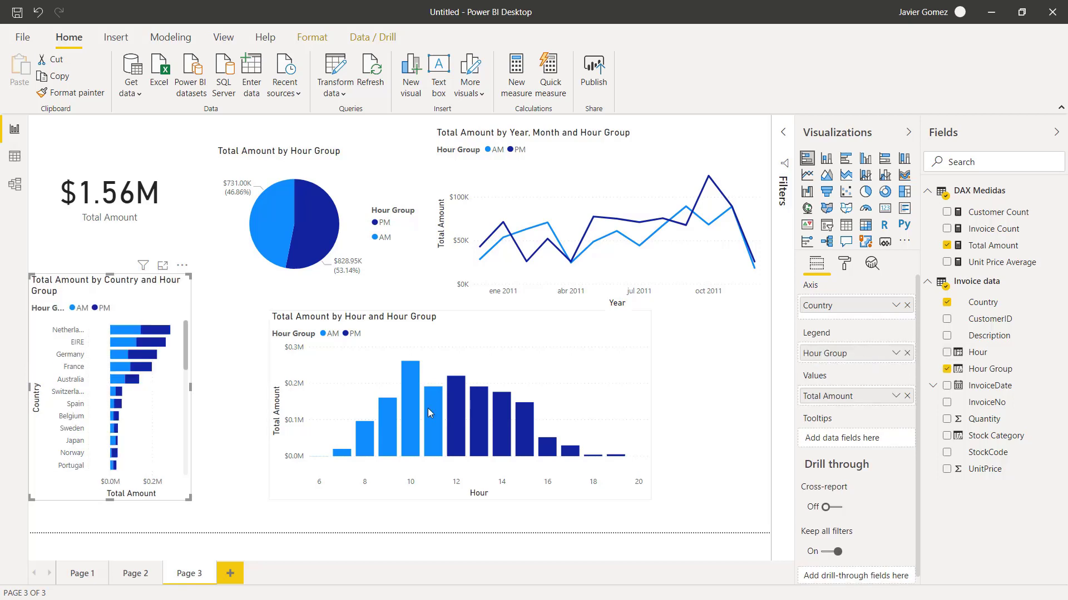
left_click_drag(189, 499, 213, 514)
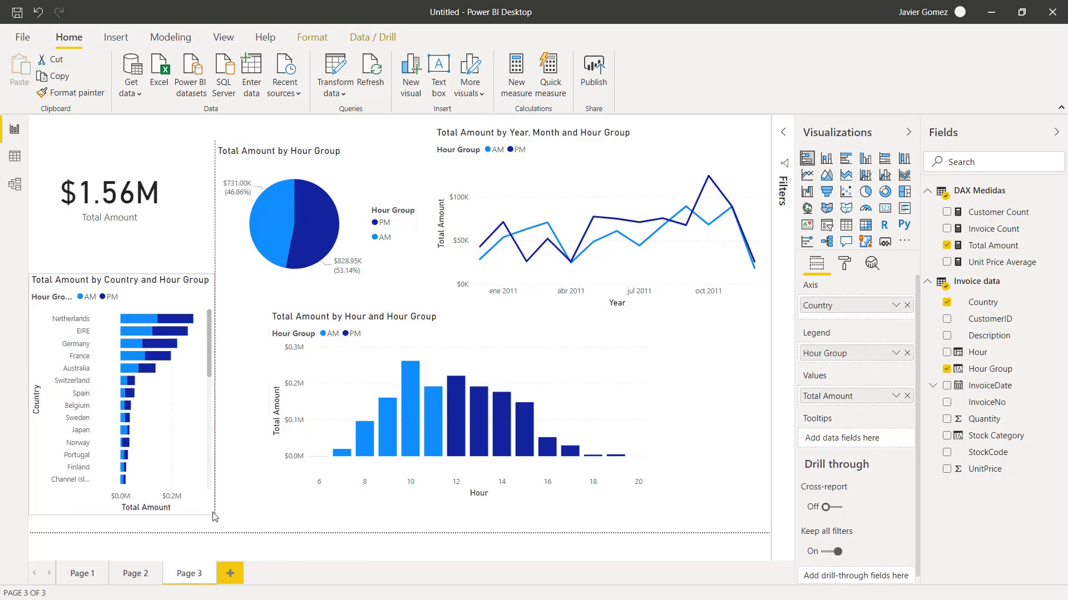
left_click_drag(121, 275, 121, 262)
left_click(195, 342)
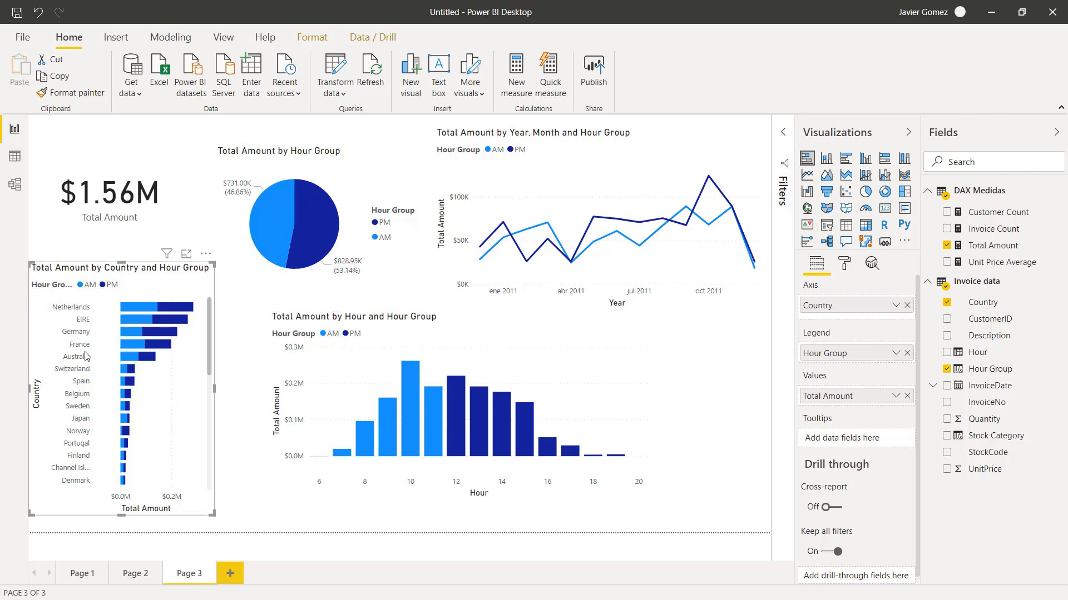
- Examine the AM and PM amounts per country in an enlarged view of the country bar chart, and return to the report
left_click(186, 256)
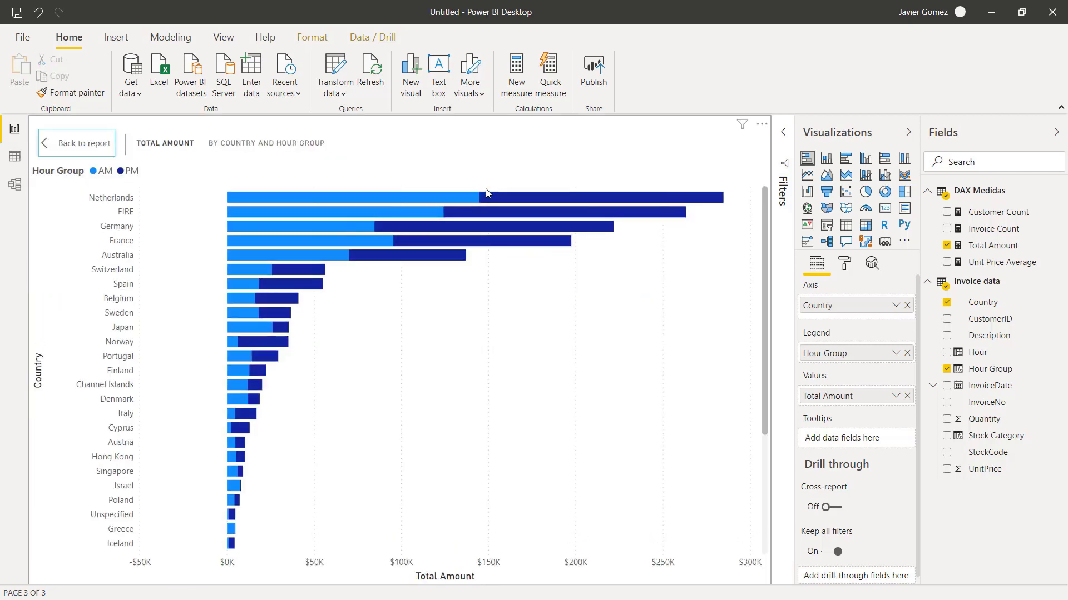
mouse_move(509, 201)
mouse_move(264, 342)
mouse_move(391, 215)
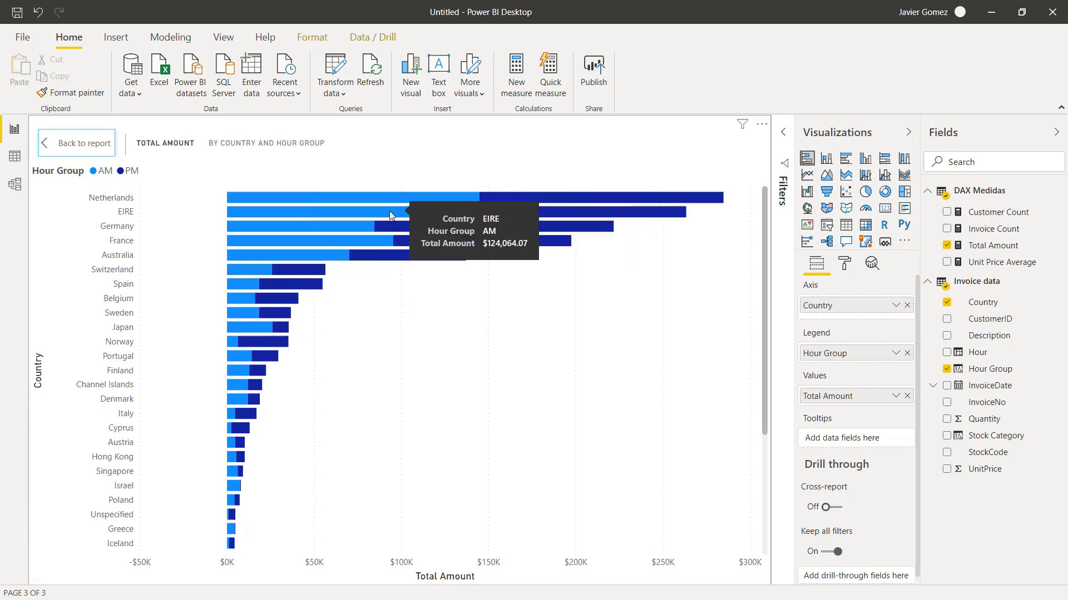
left_click(80, 146)
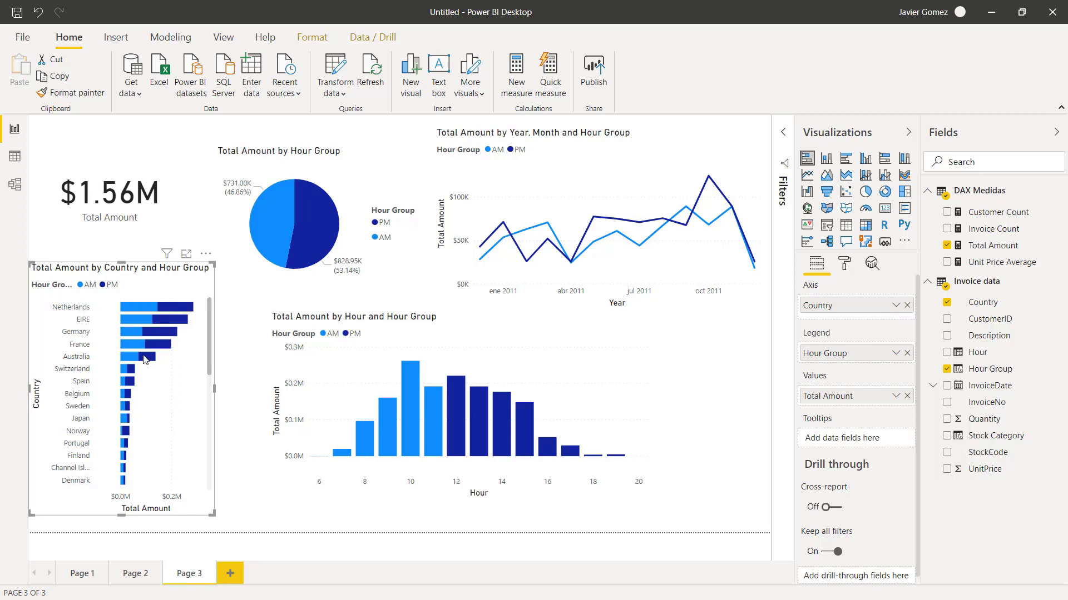
mouse_move(144, 352)
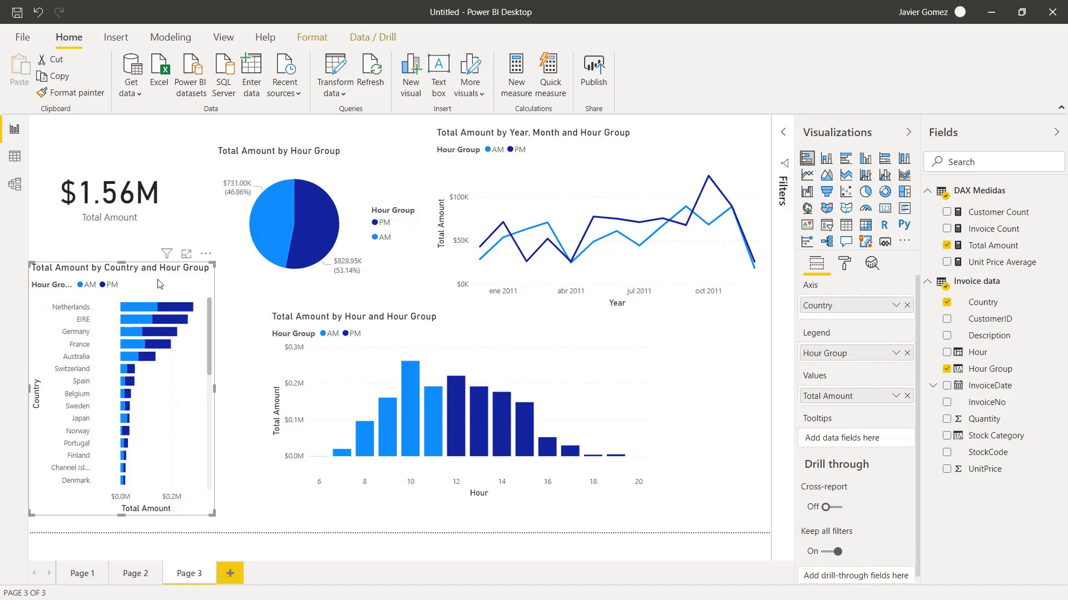
- Compare AM and PM shares per country as a 100% stacked bar chart, and switch the visual back to a stacked bar chart
left_click(885, 160)
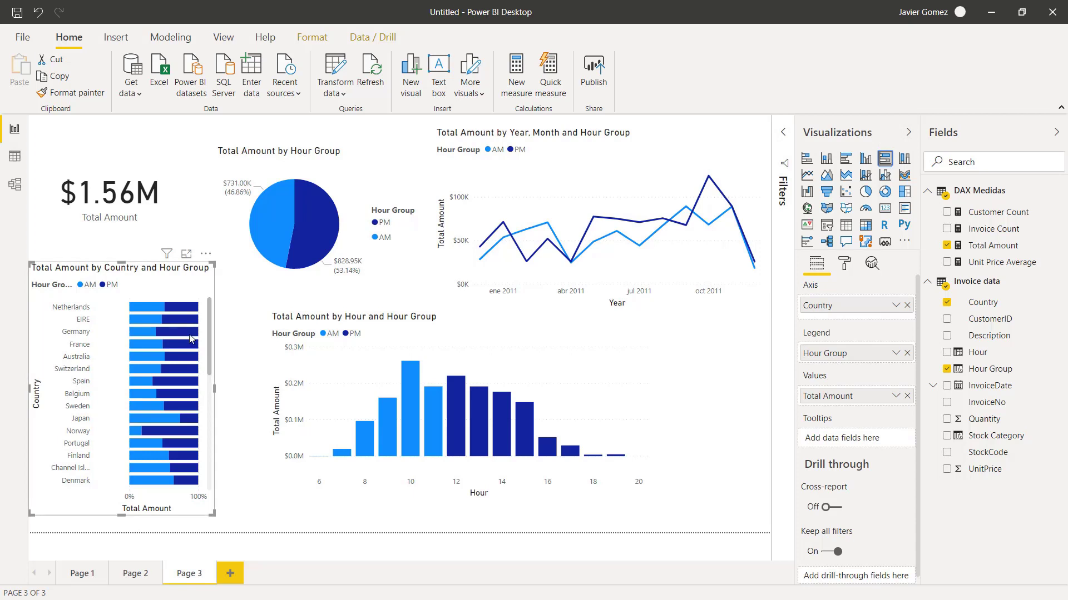
mouse_move(153, 312)
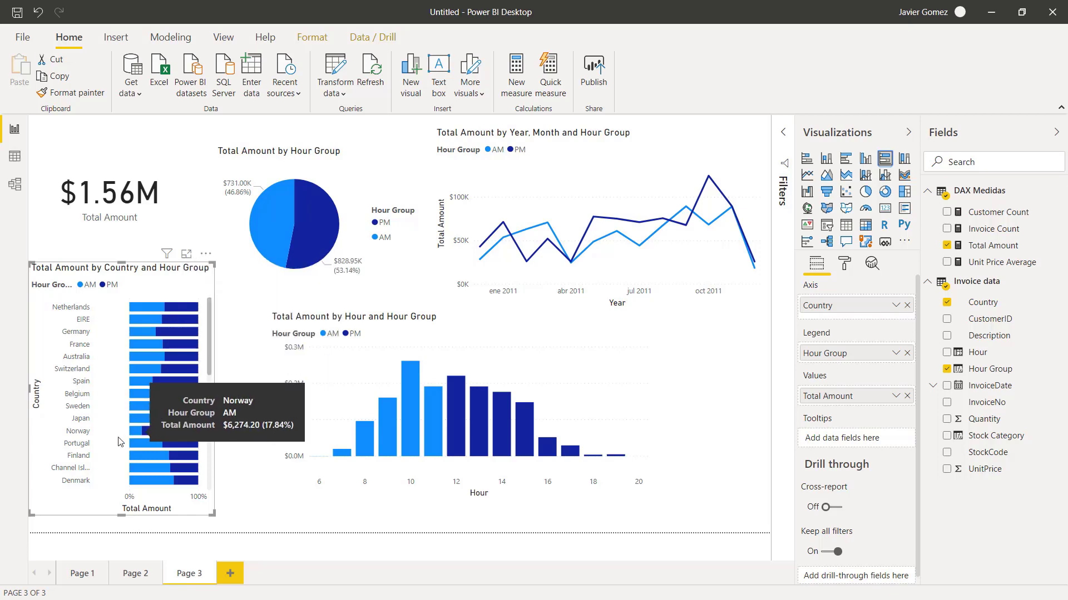
mouse_move(164, 434)
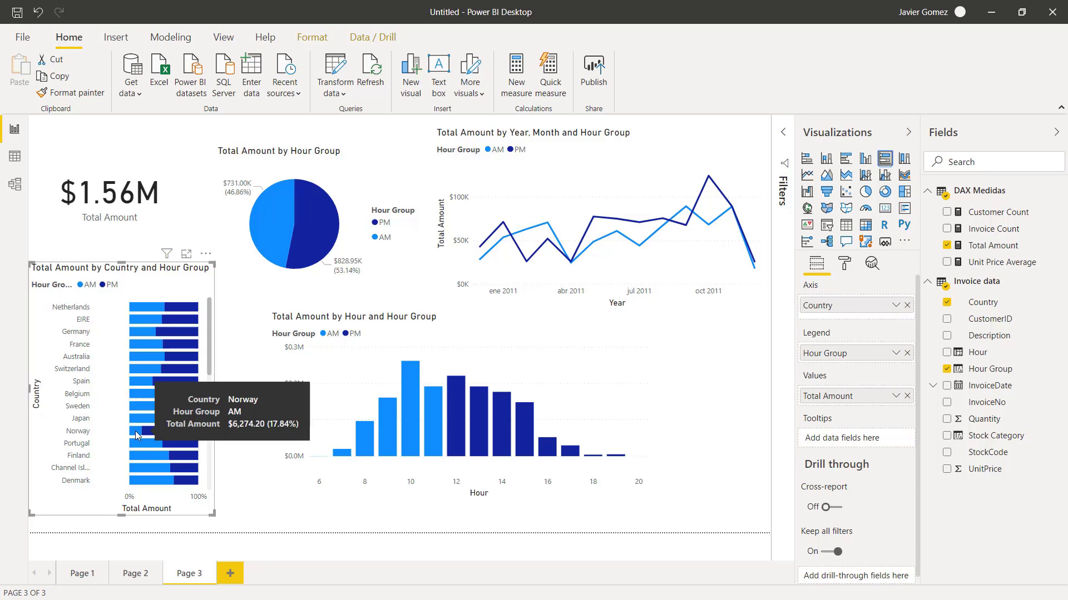
scroll(179, 362, "down", 5)
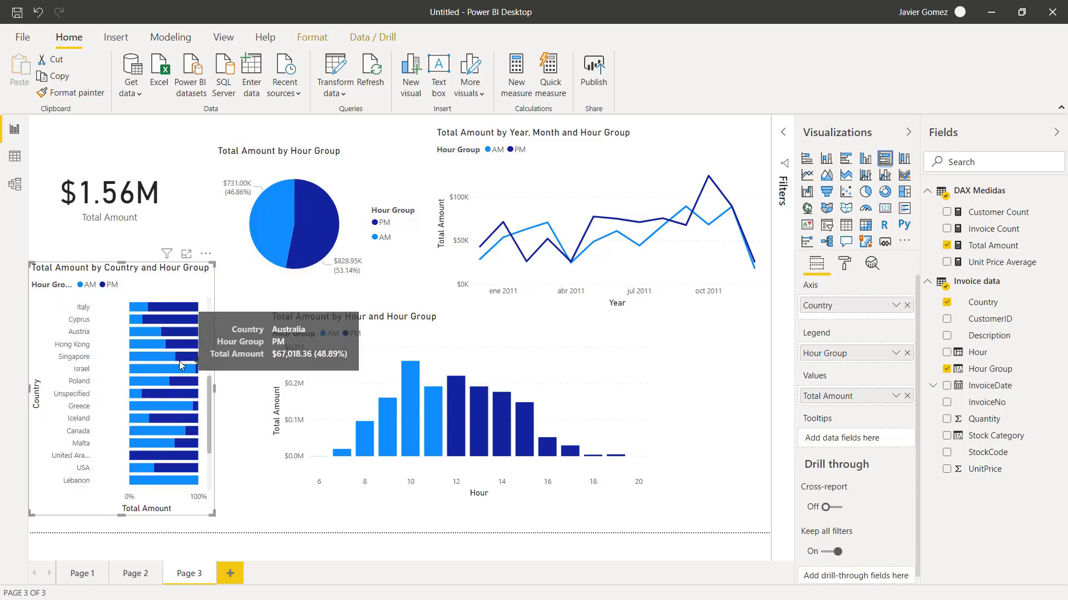
scroll(179, 362, "up", 5)
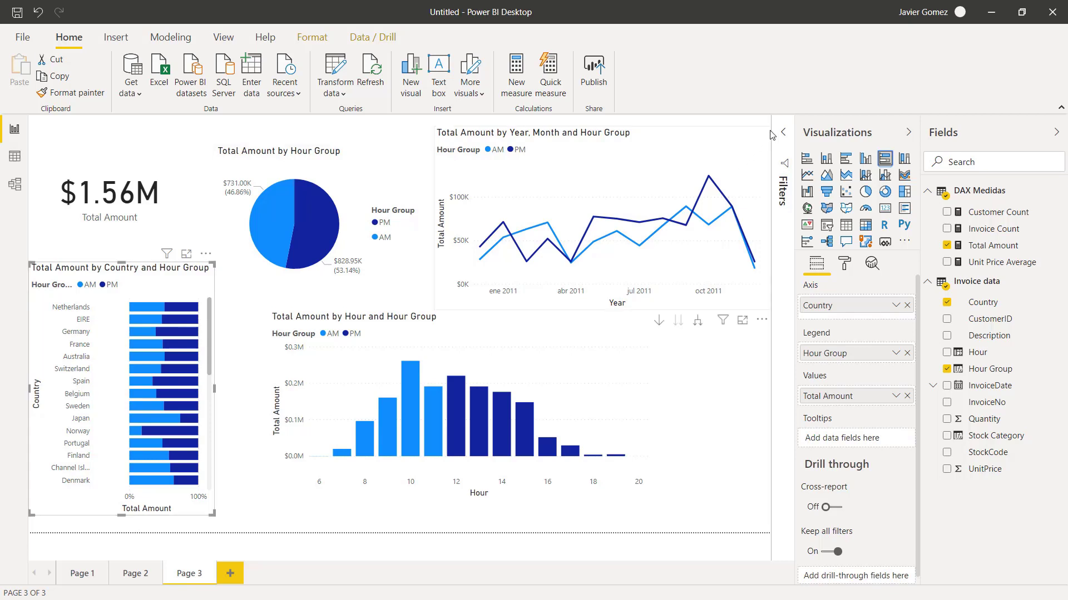
left_click(807, 159)
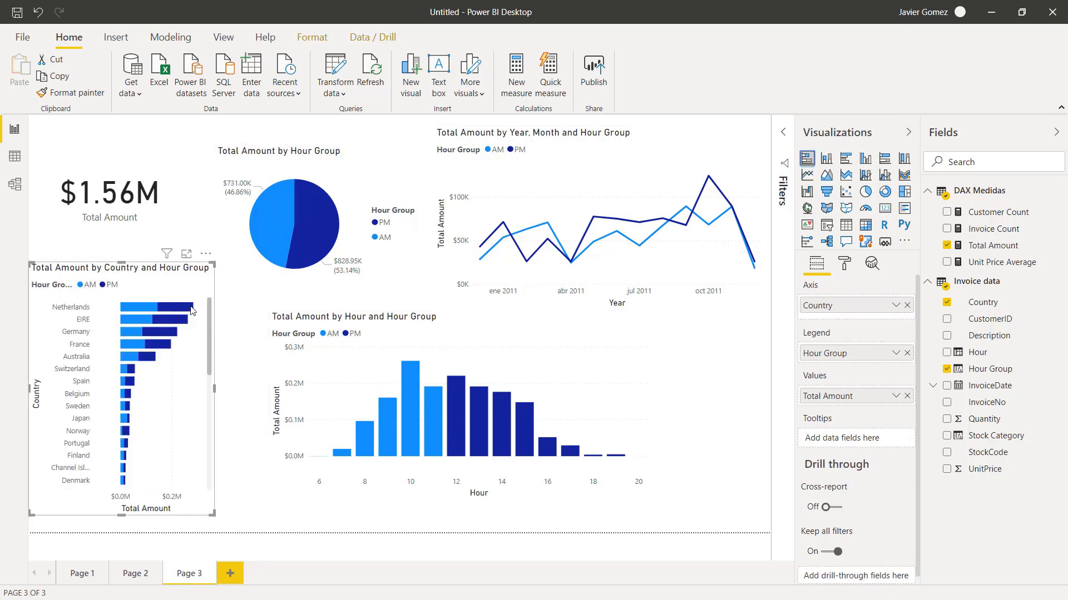
- Shorten the country bar chart from its upper edge, and narrow the Total Amount by Hour chart and move it closer beside it
left_click_drag(121, 262, 122, 293)
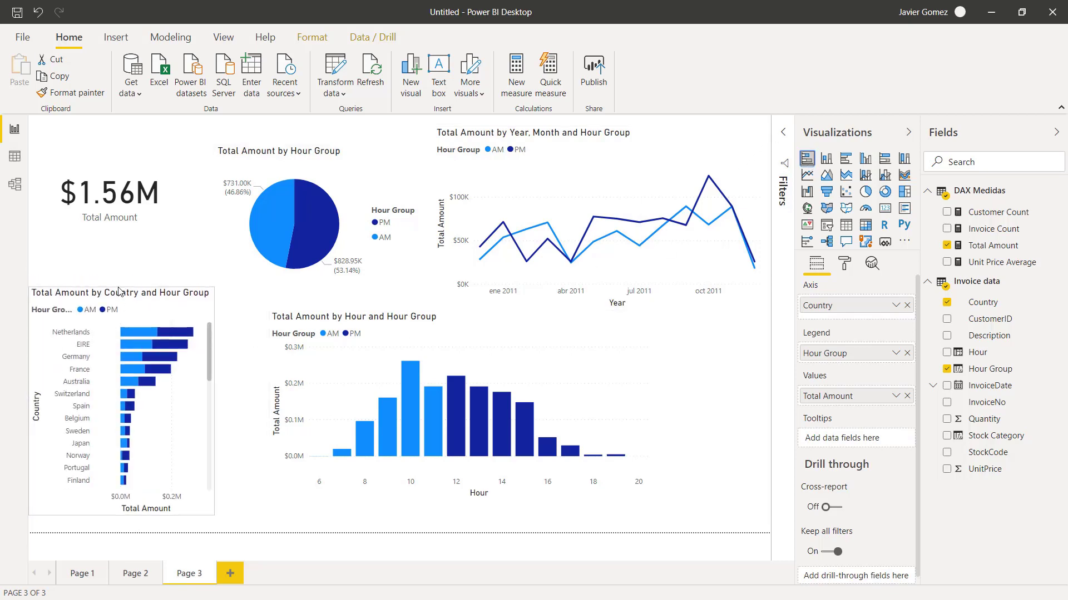
mouse_move(145, 362)
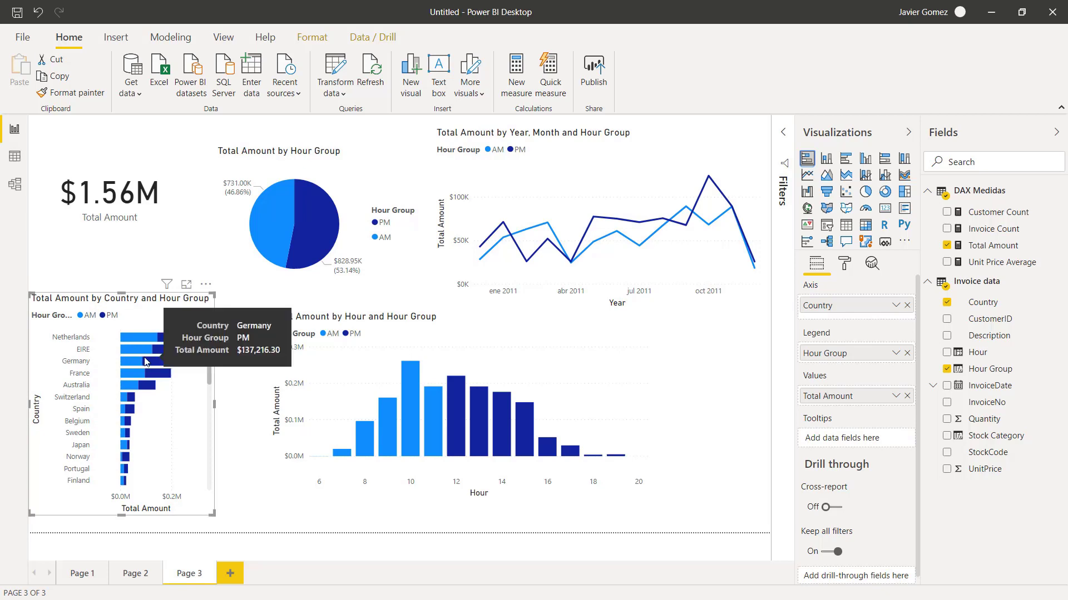
left_click(351, 325)
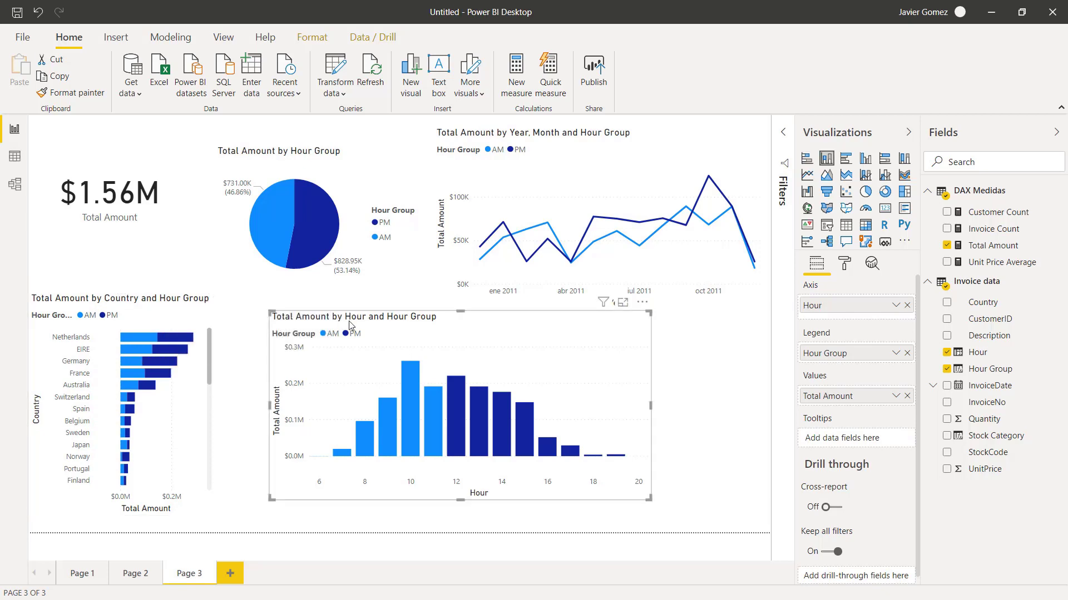
left_click_drag(351, 325, 319, 323)
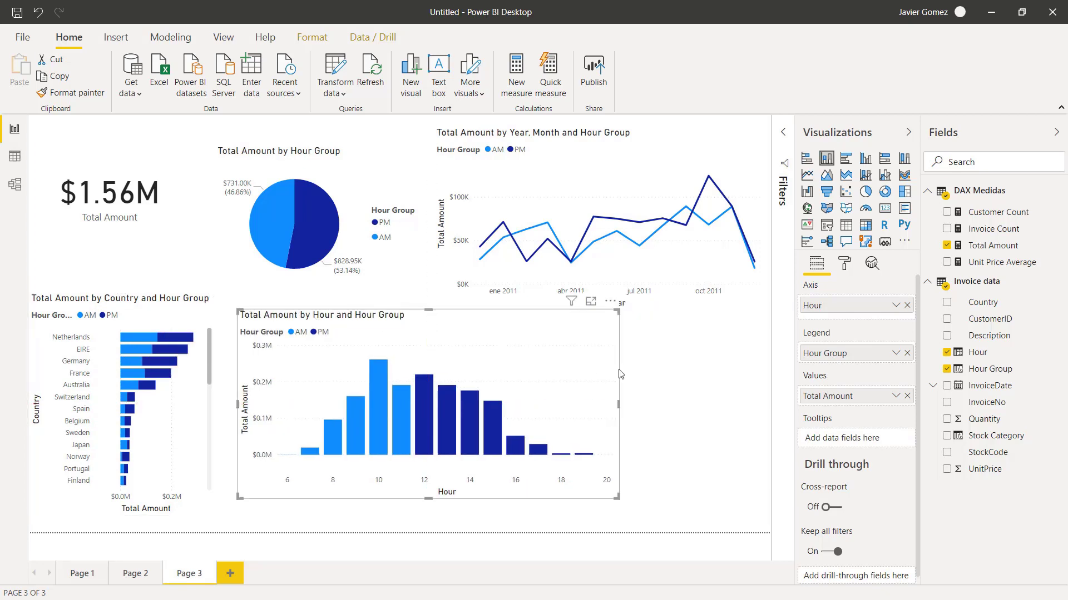
left_click_drag(620, 405, 514, 417)
left_click_drag(360, 325, 345, 323)
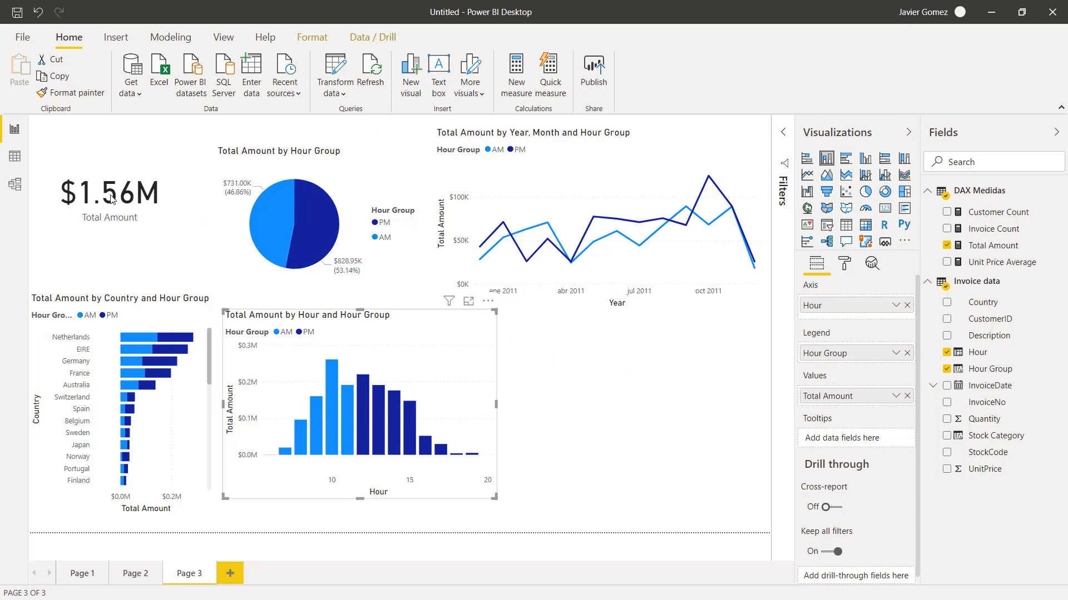
- Add a new calculated column to the invoice table in the data view
left_click(15, 156)
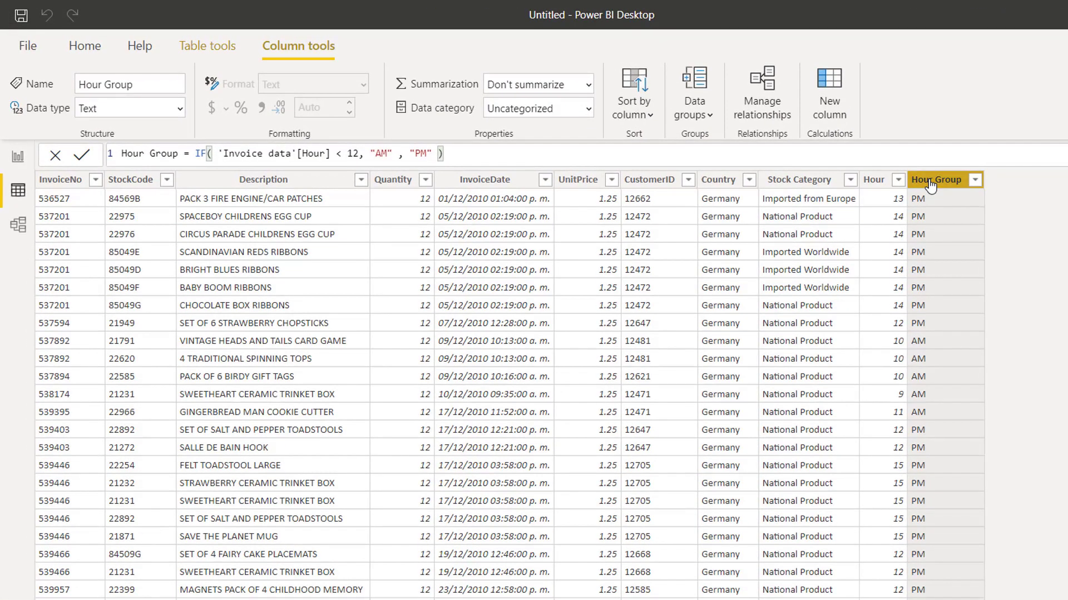
right_click(756, 152)
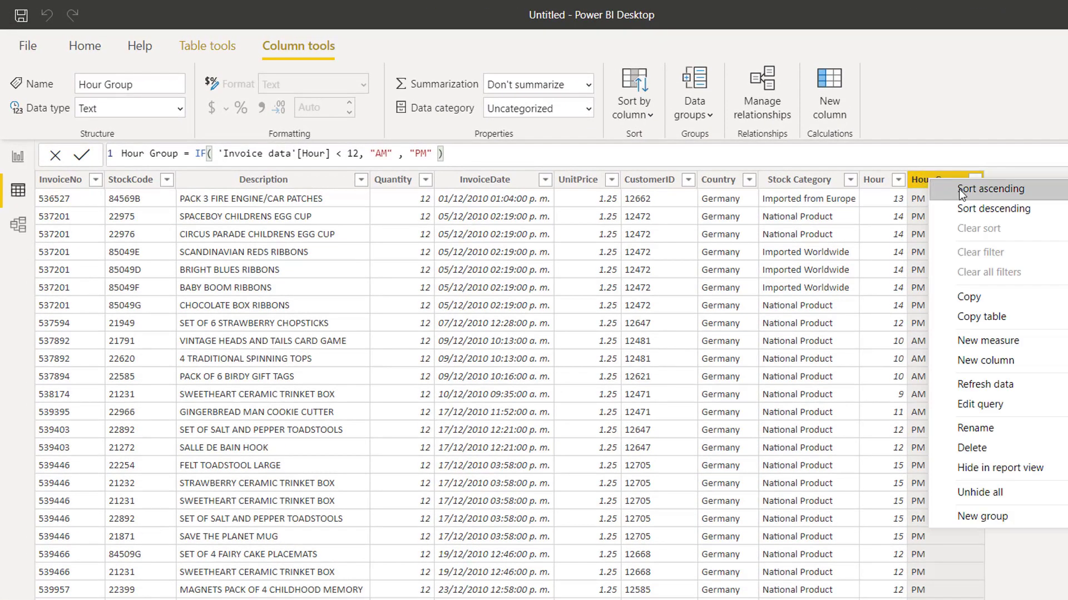
left_click(992, 362)
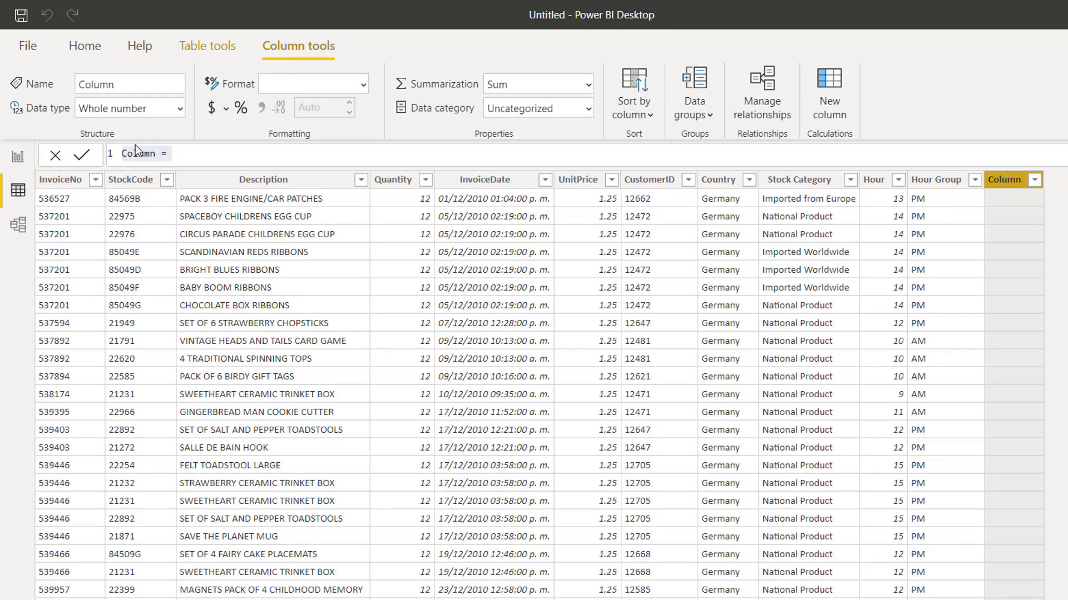
- Define the new column as Day = WEEKDAY('Invoice data'[InvoiceDate], 2), numbering weekdays from Monday=1 through Sunday=7
left_click(196, 154)
left_click_drag(196, 155, 132, 156)
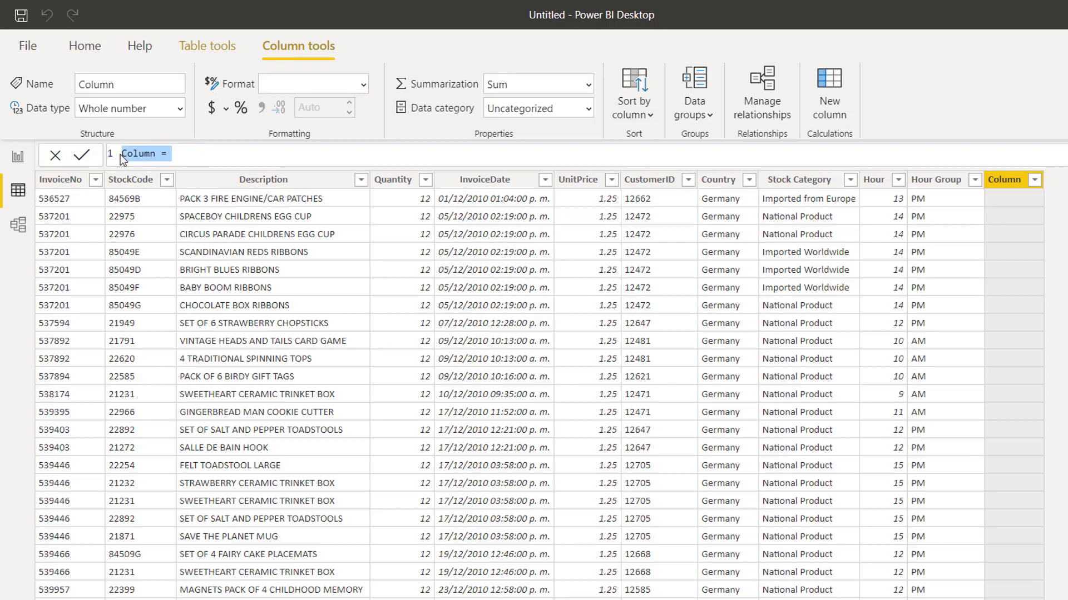
type("Day = WEEKDAY")
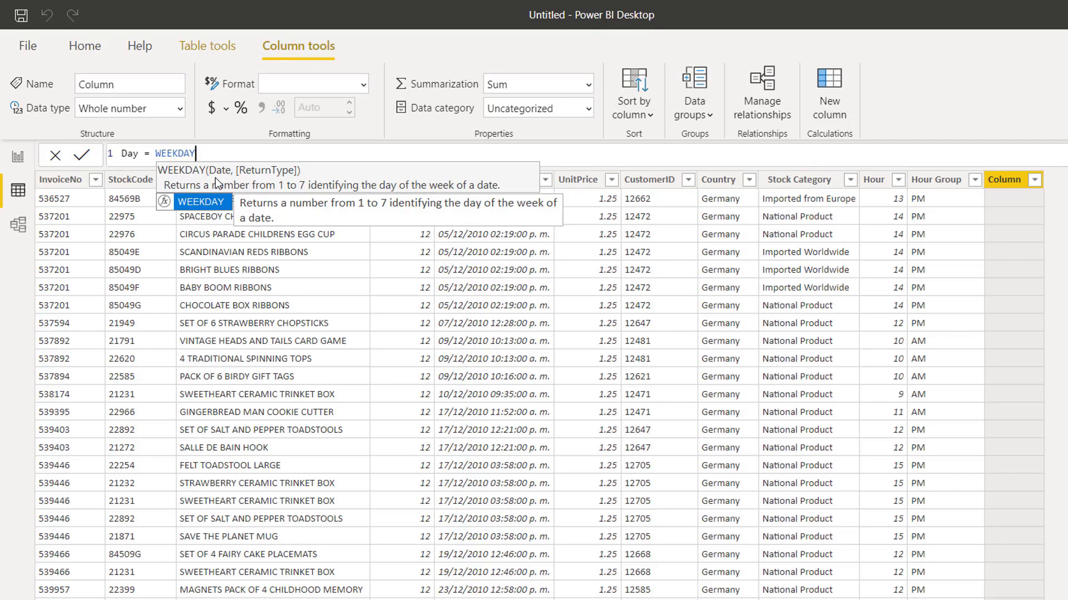
type("(")
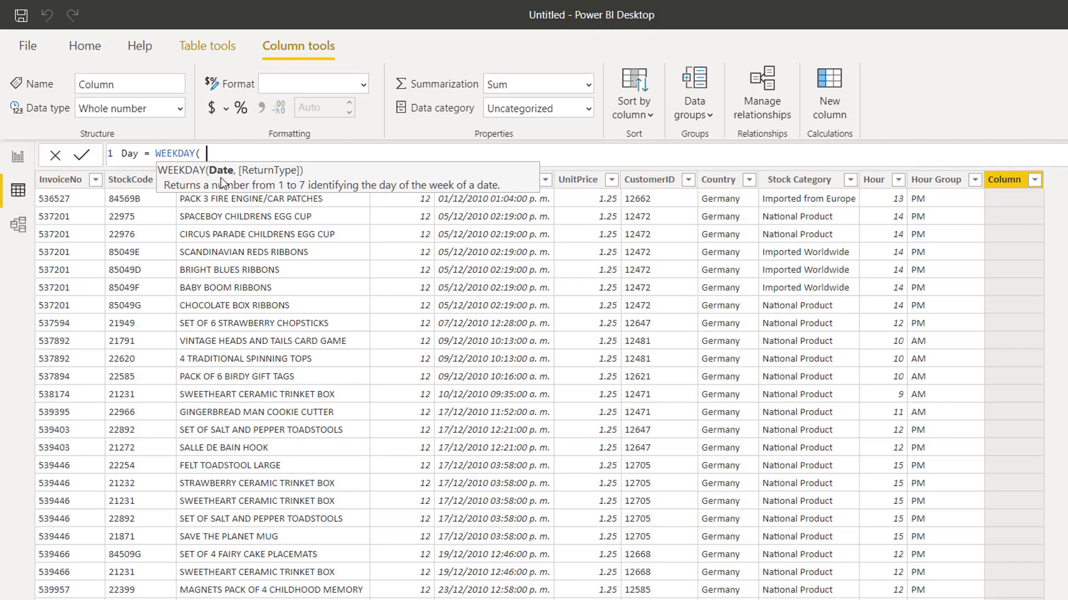
type(" Invoicedat")
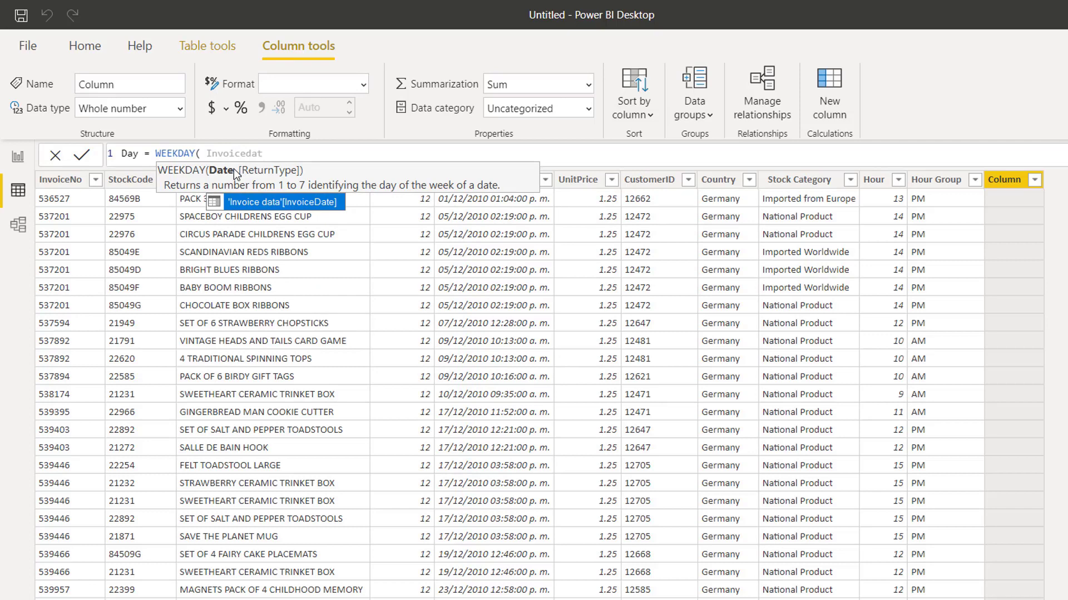
key("Tab")
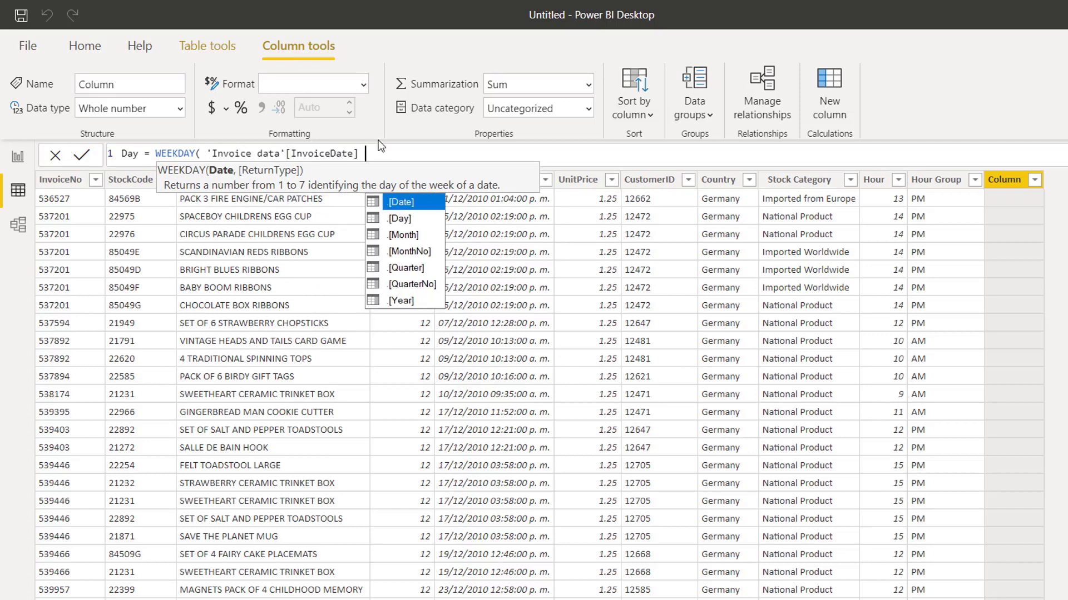
type(",")
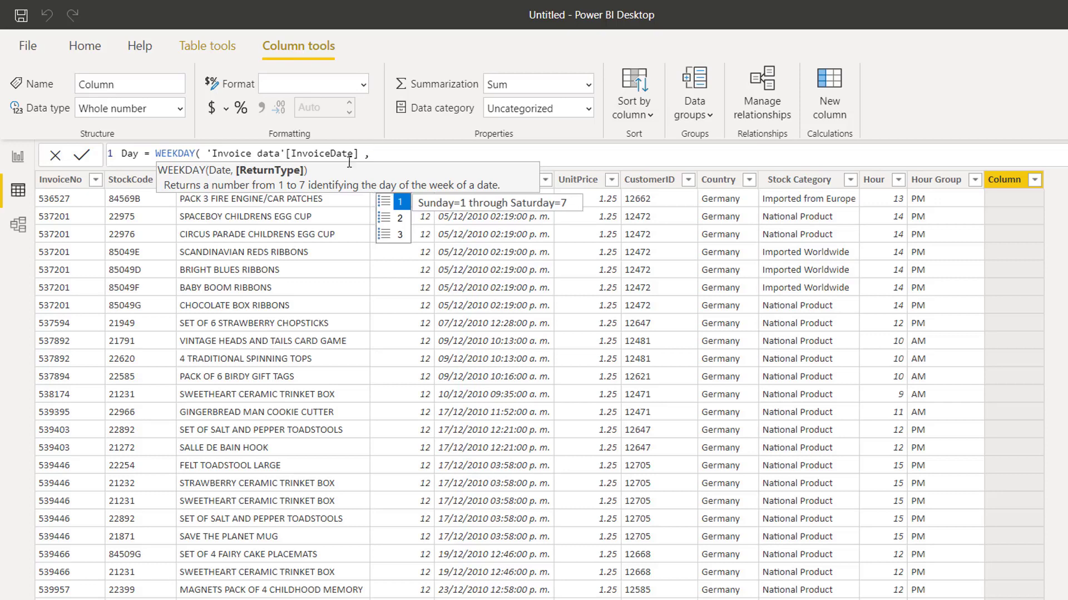
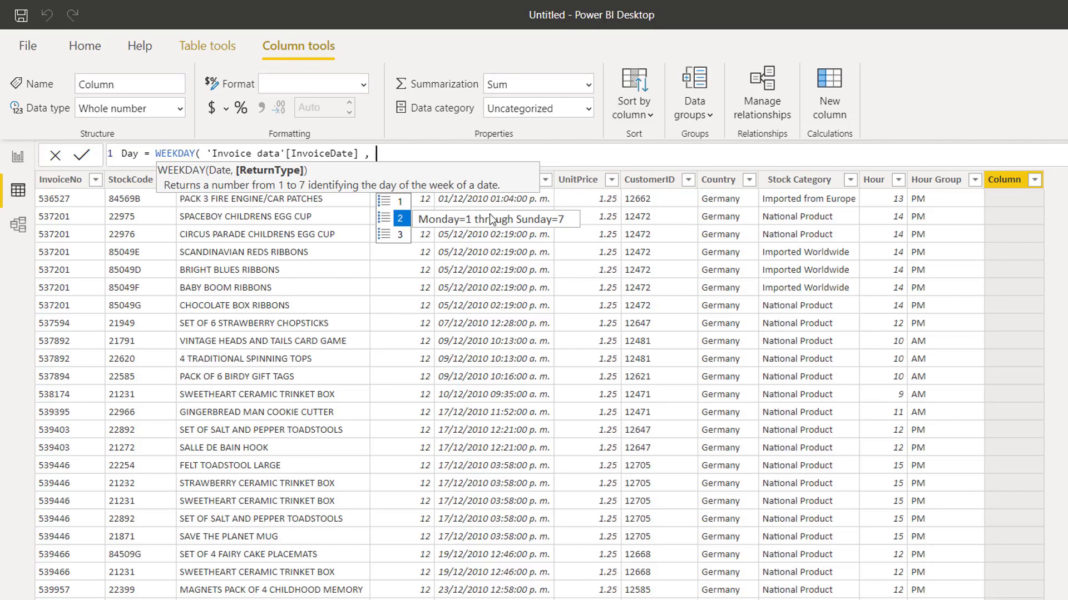
left_click(399, 219)
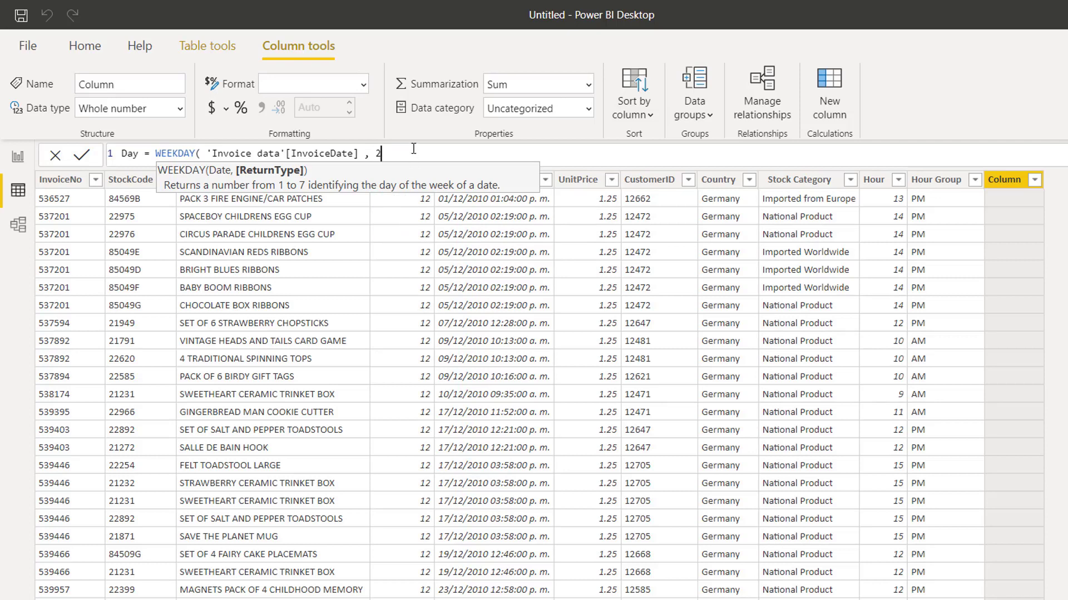
type(")")
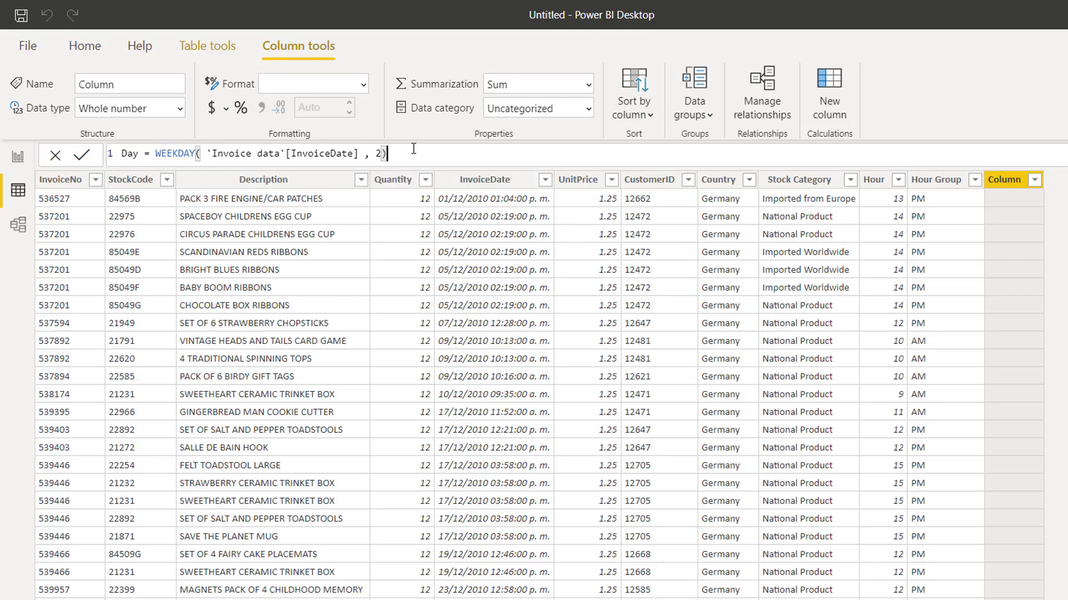
key("Return")
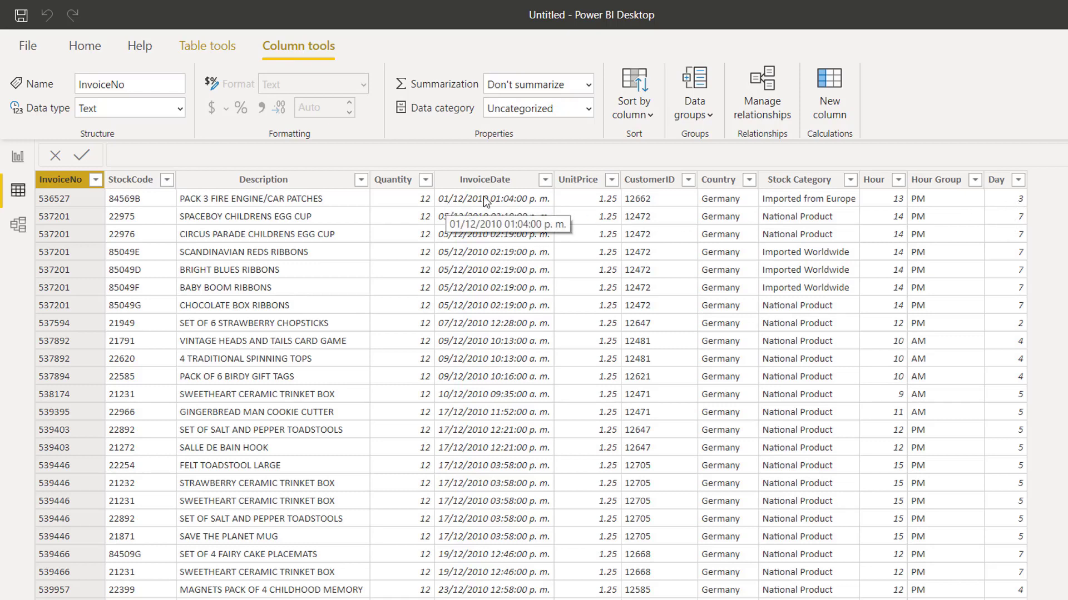
- Add another calculated column to the invoice table and name it Day of week
right_click(1003, 181)
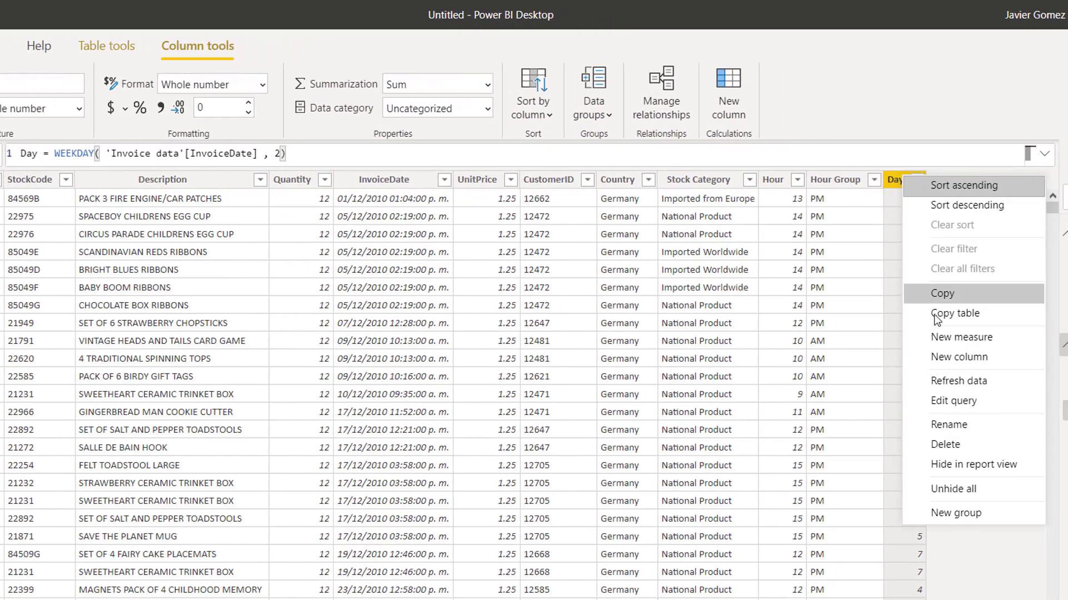
left_click(939, 352)
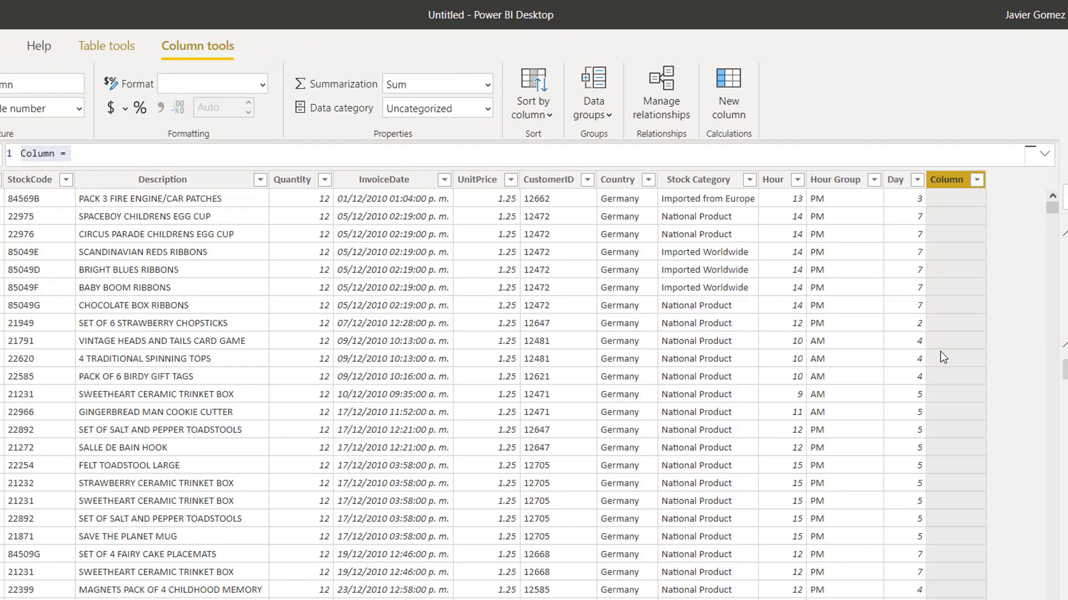
left_click_drag(86, 155, 26, 154)
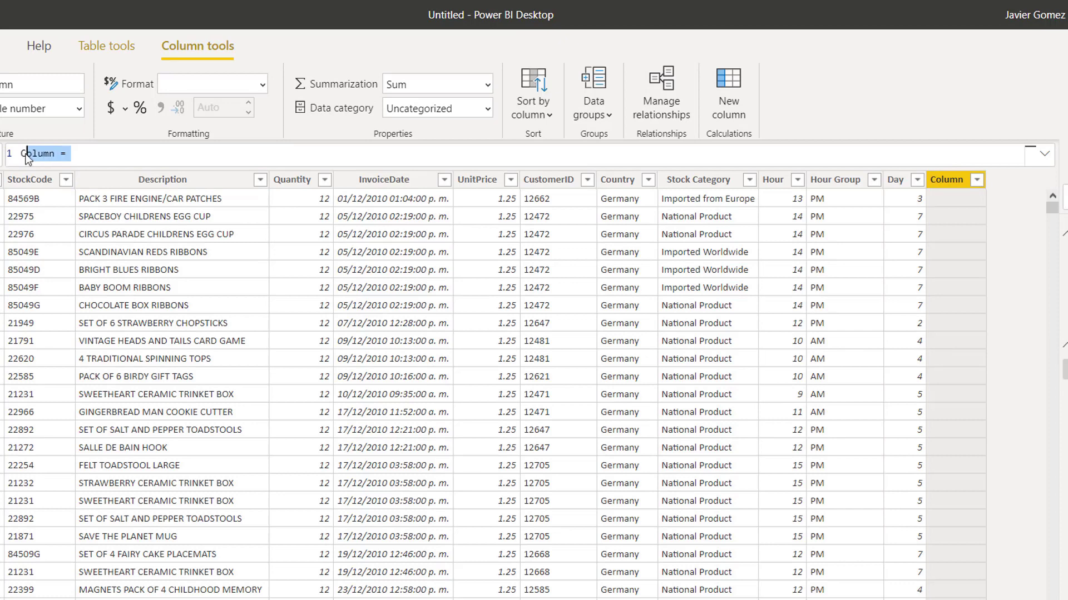
key("BackSpace")
type("Da")
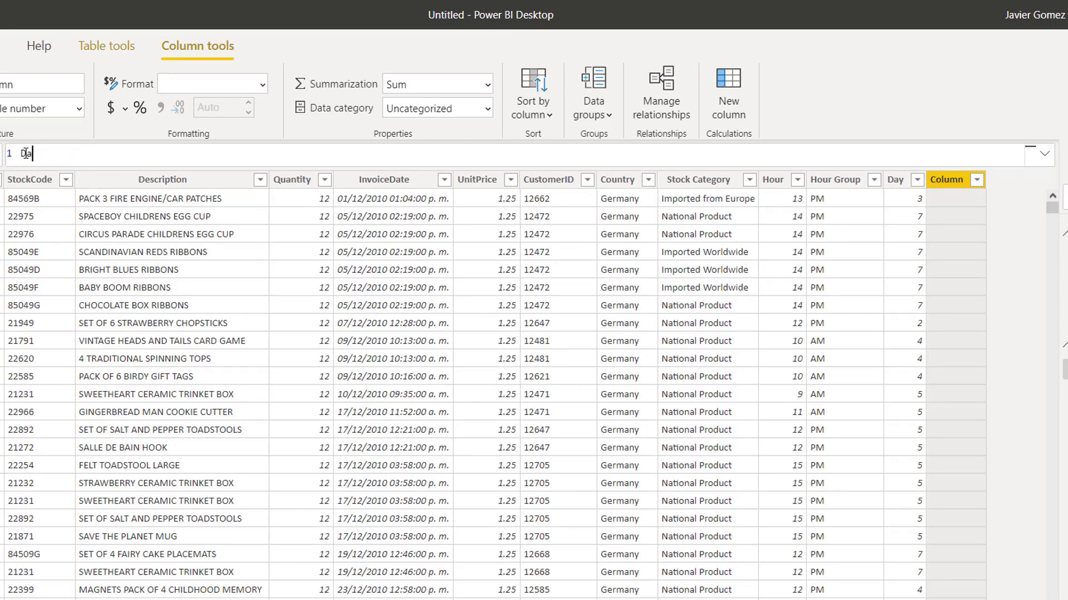
type("y of week =")
- Define the Day of week column as FORMAT('Invoice data'[InvoiceDate], "DDD") for abbreviated weekday names
type("FORMAT")
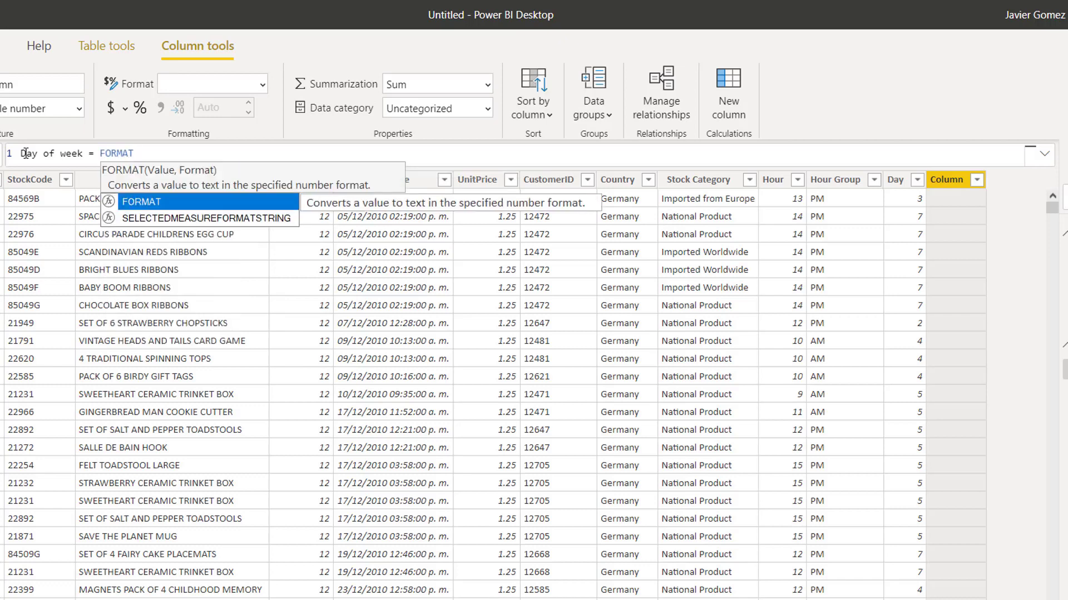
type("(")
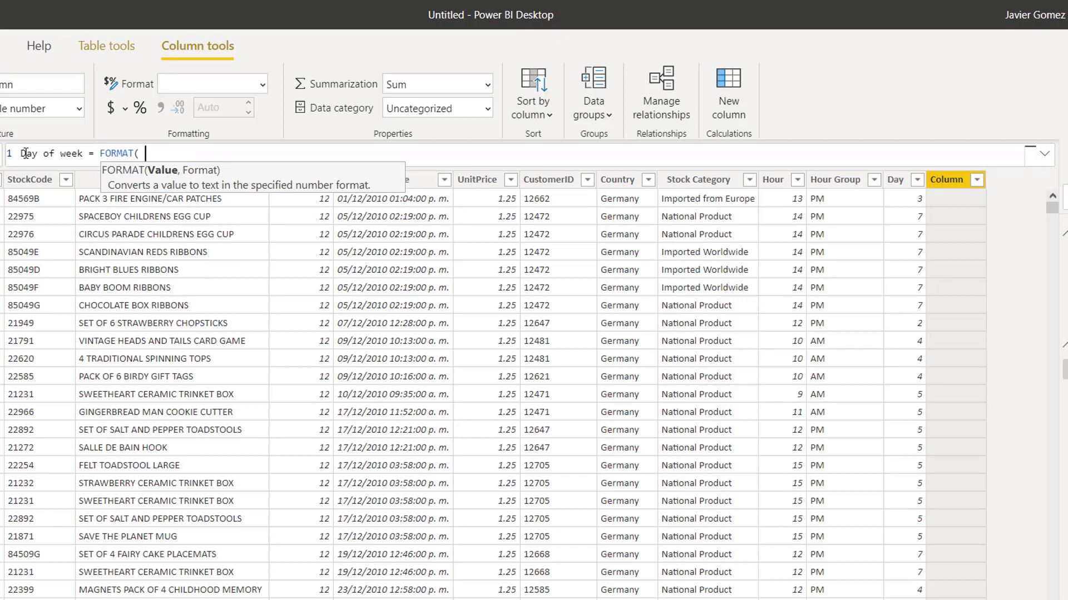
type(" INVOI")
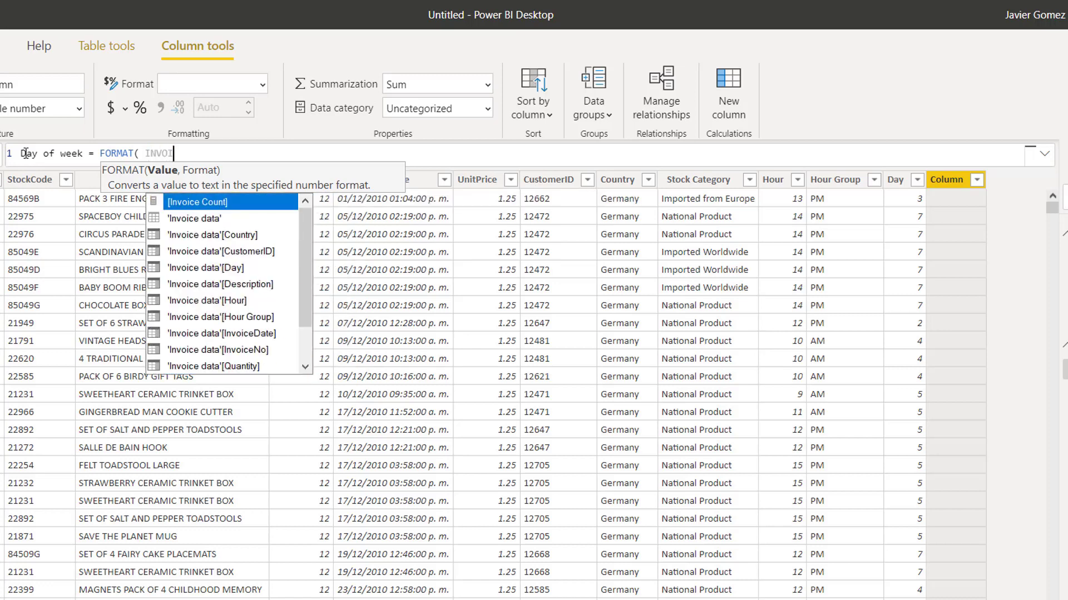
type("CEDATE")
key("Tab")
type(",")
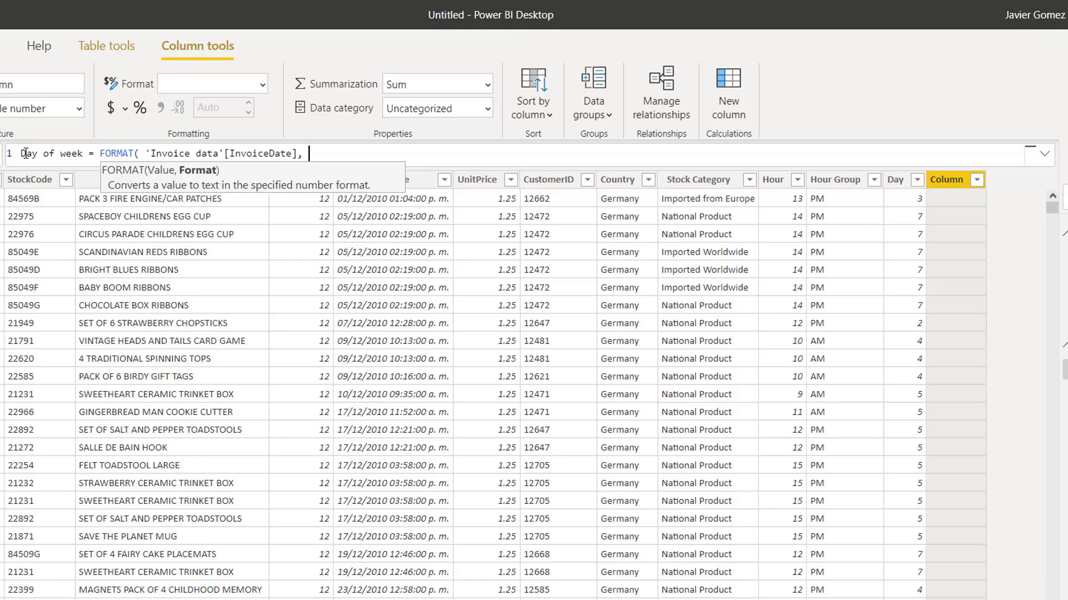
type(" \"DDD\")")
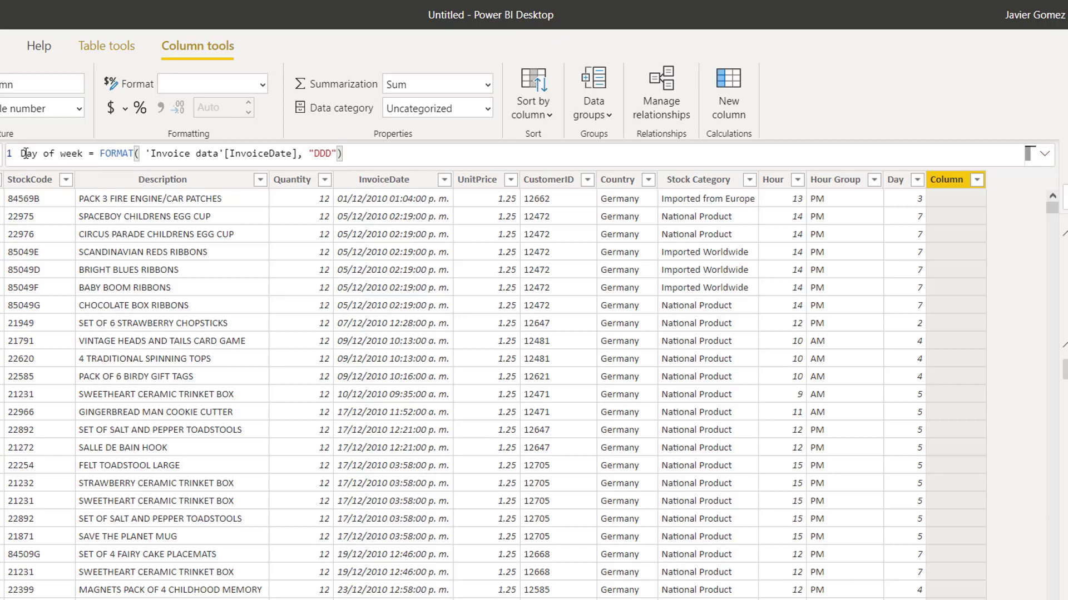
key("Return")
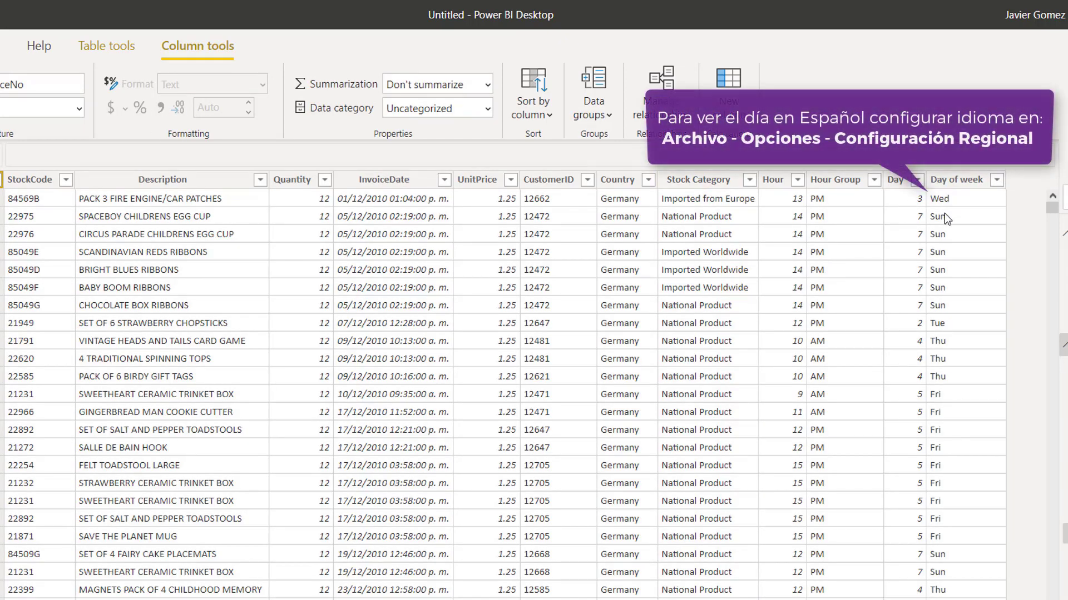
- Change the format string in the Day of week formula to "DDDD" for full weekday names
left_click(954, 204)
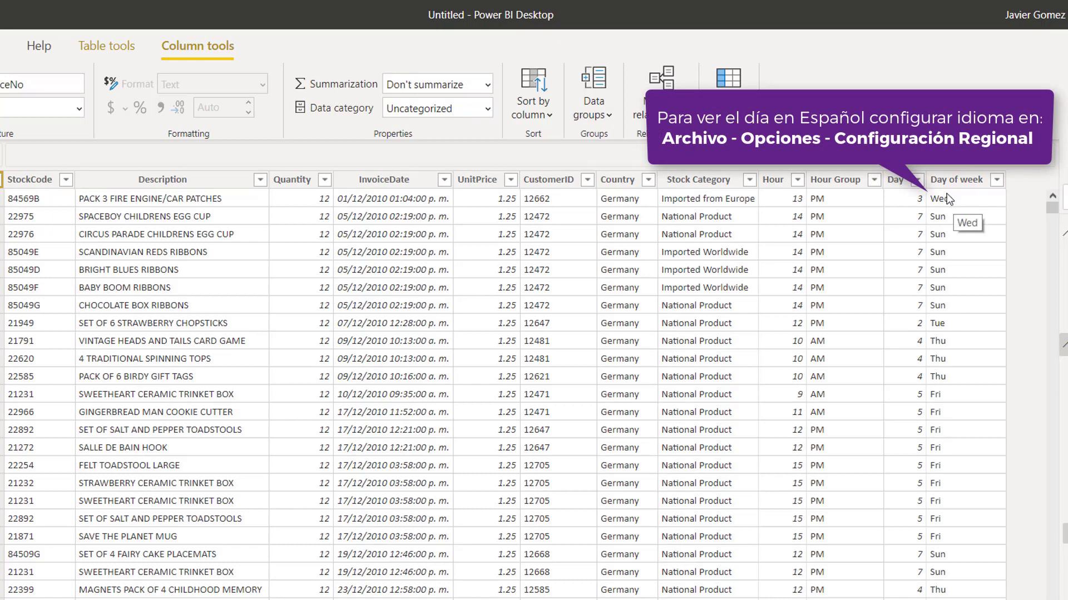
left_click(956, 180)
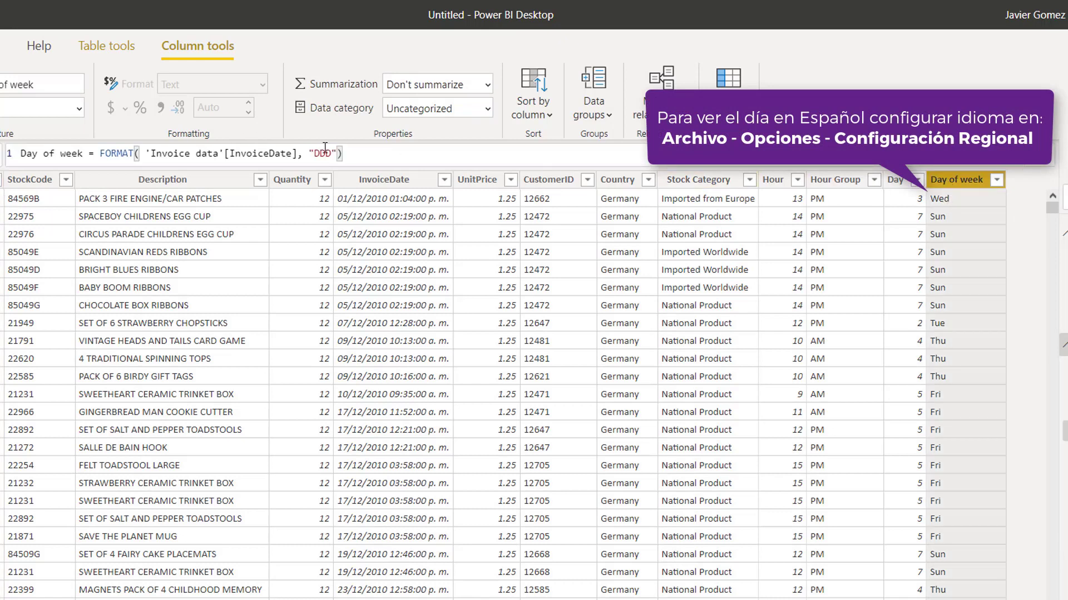
left_click(333, 151)
type("D")
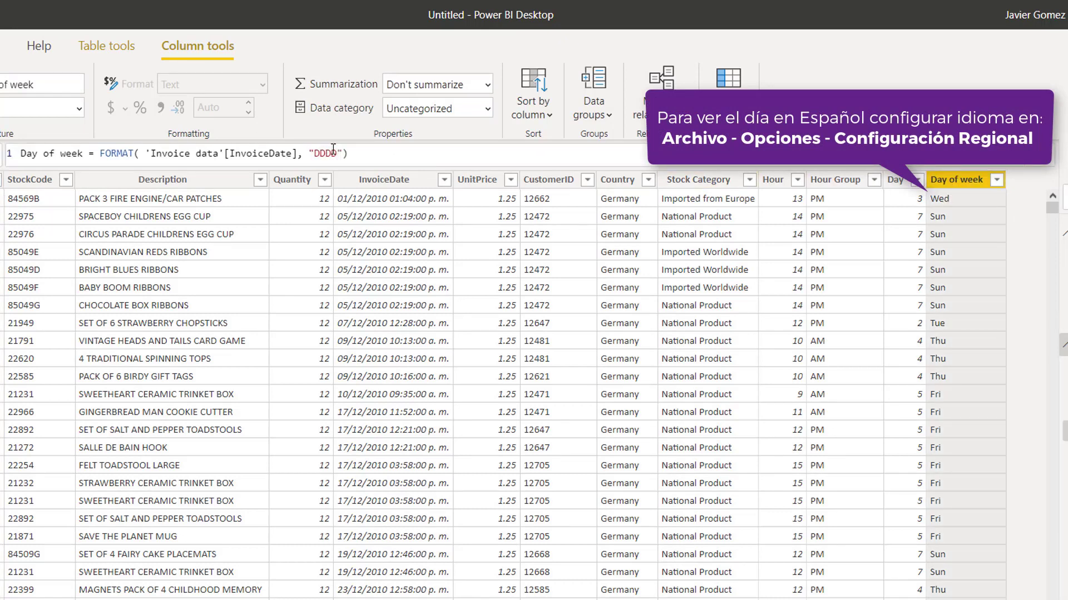
key("Return")
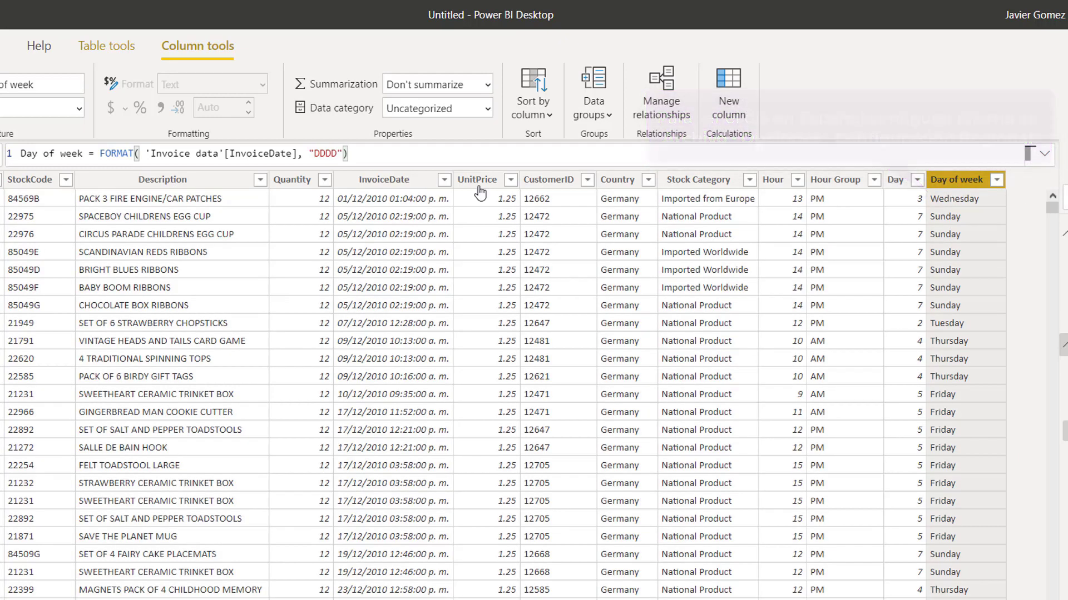
- Set the format string in the Day of week formula back to "DDD"
double_click(329, 154)
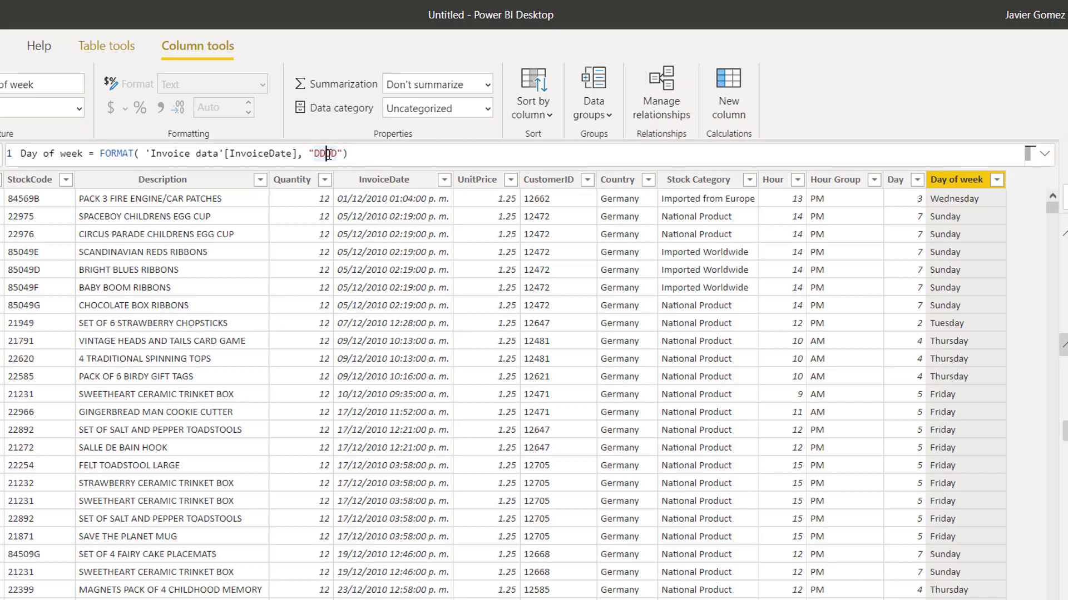
type("DDD")
key("Return")
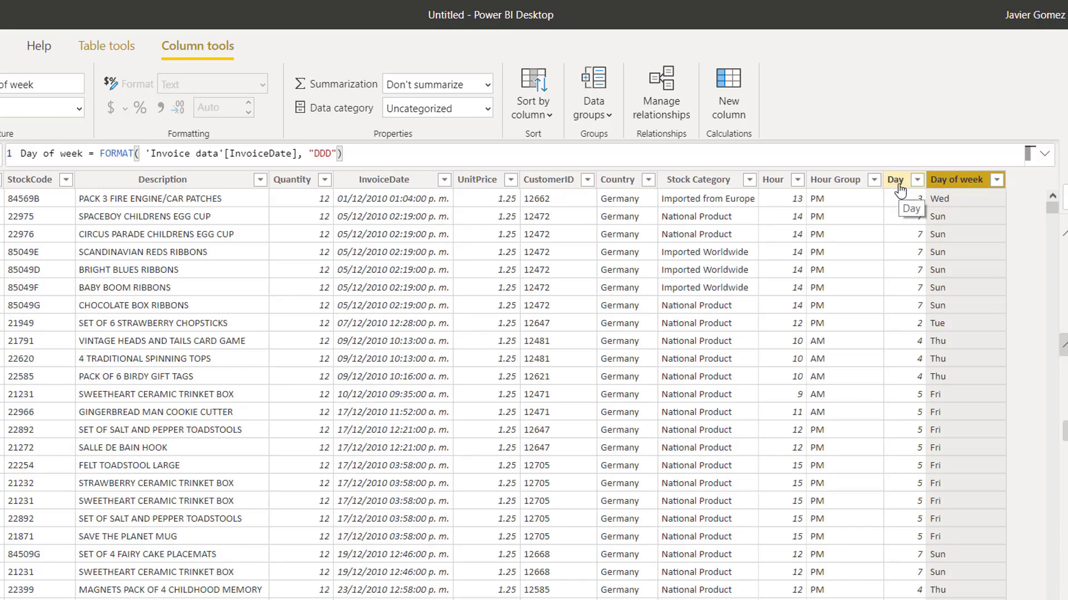
- Add a table of Day of week and Total Amount below the line chart on the report page, sorted ascending by Day of week
left_click(20, 159)
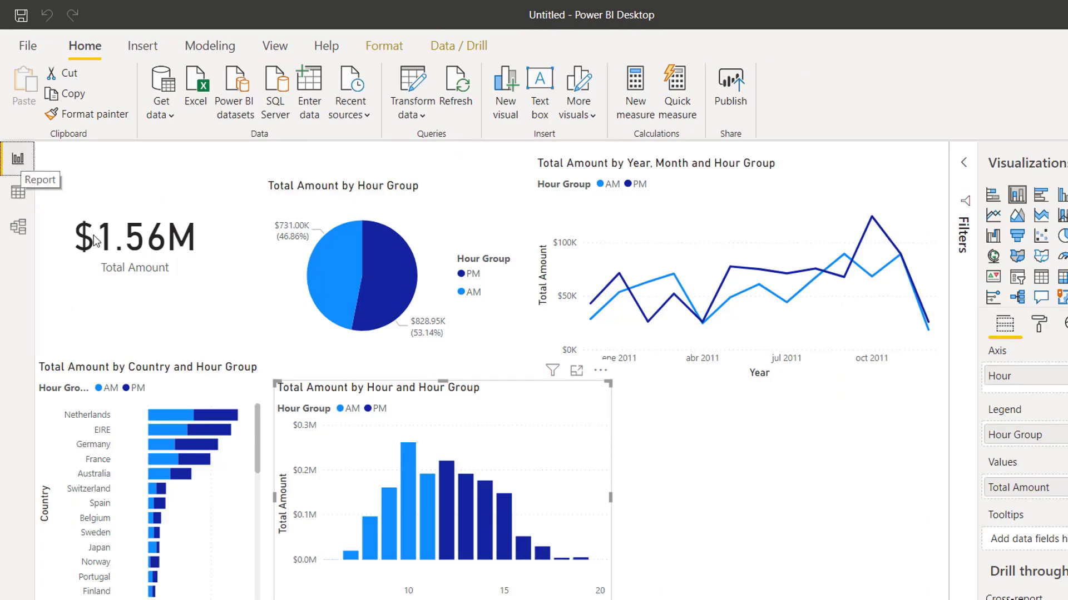
left_click(762, 523)
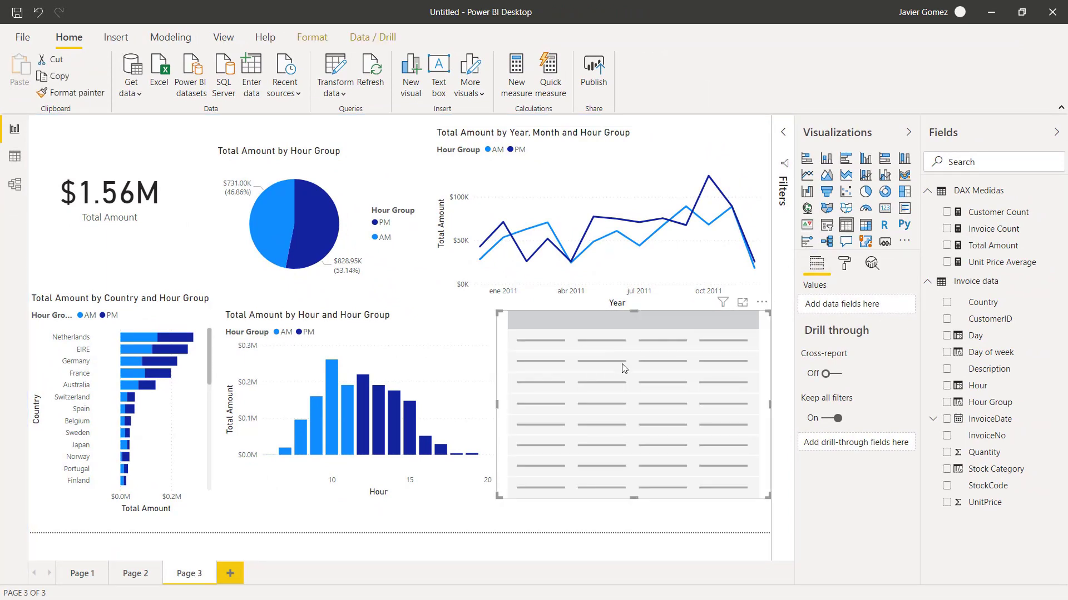
left_click(946, 352)
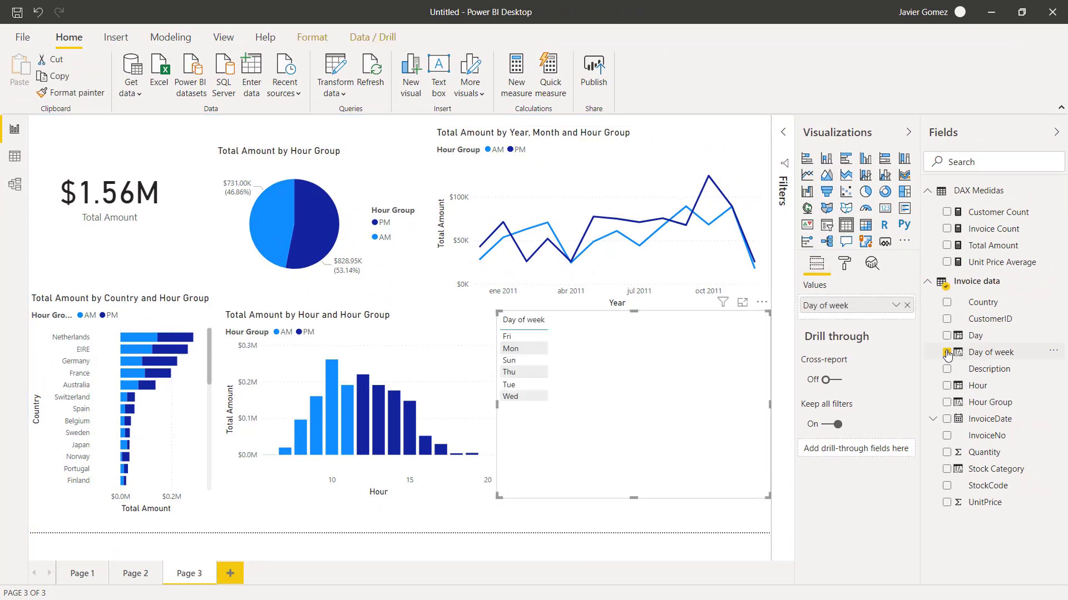
left_click(524, 321)
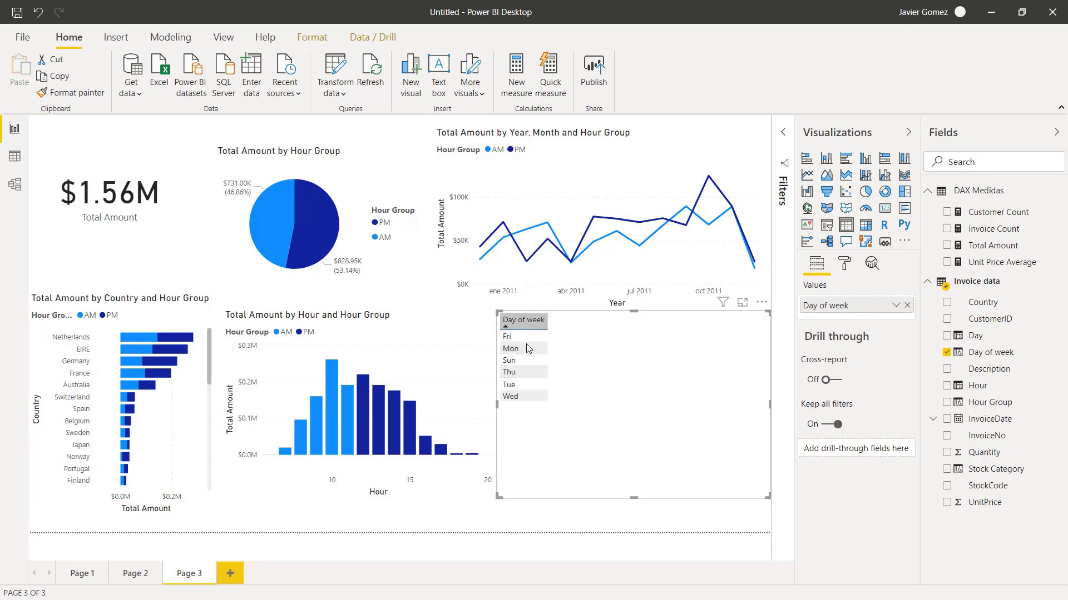
left_click(946, 245)
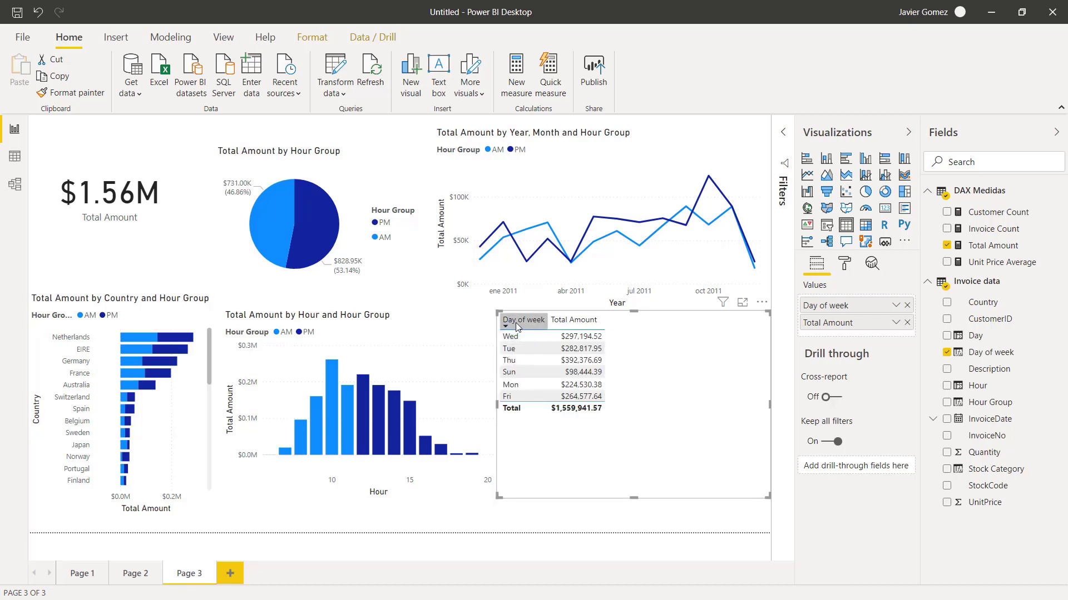
left_click(515, 322)
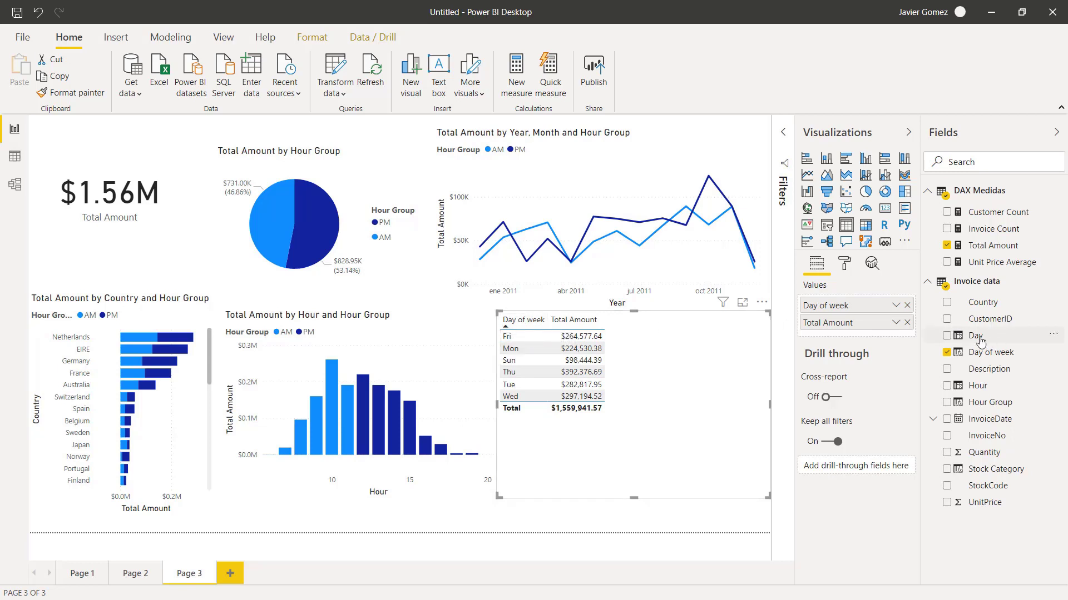
- Try Day as the table's first column, not summarized and sorted ascending, and remove the field again
left_click_drag(976, 336, 865, 307)
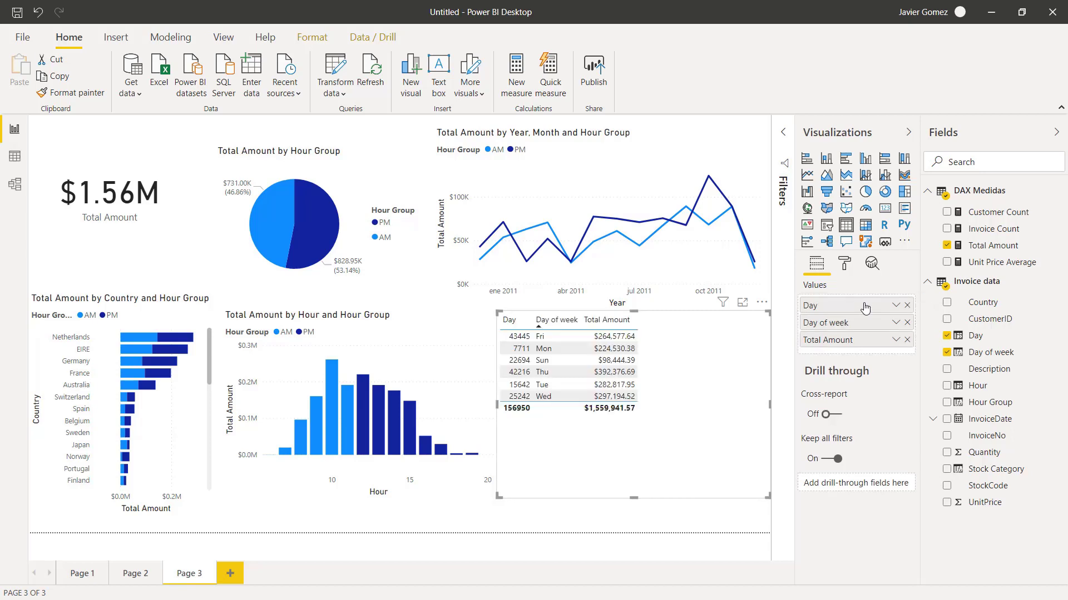
left_click(896, 305)
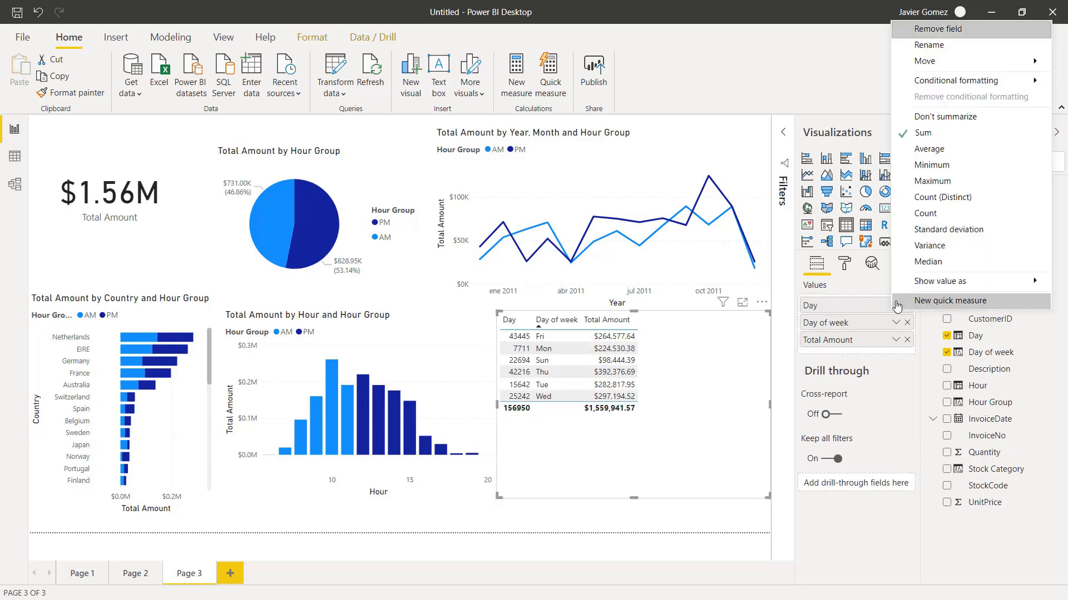
left_click(935, 117)
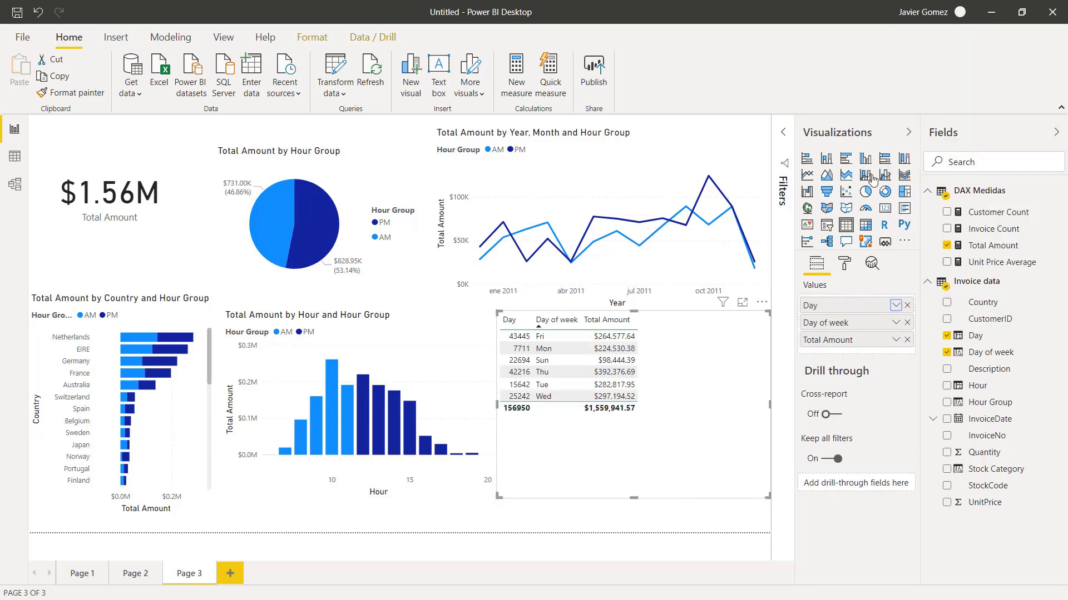
left_click(516, 329)
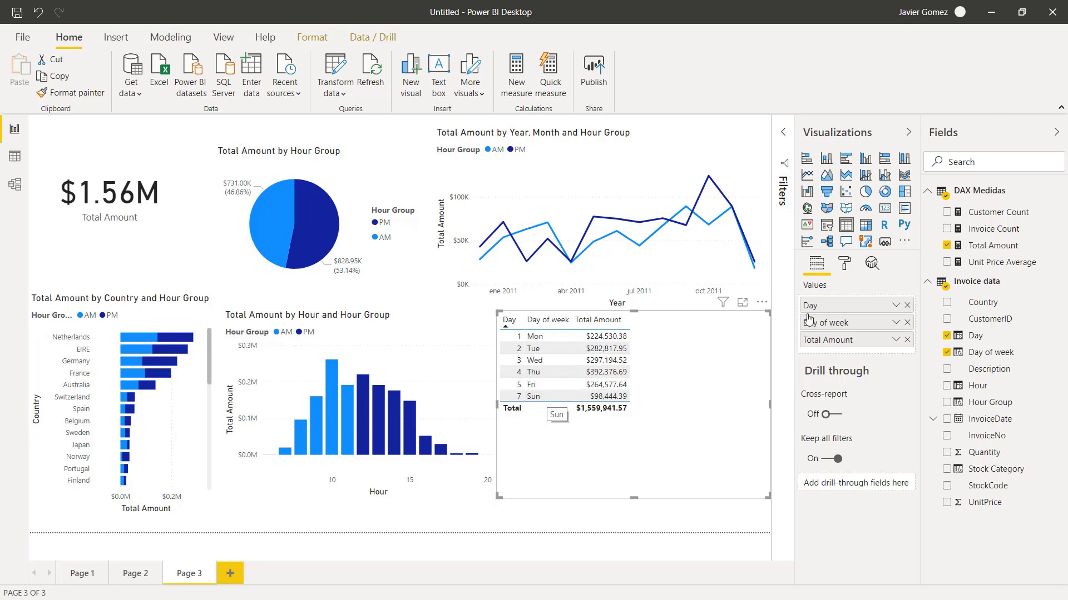
left_click(907, 305)
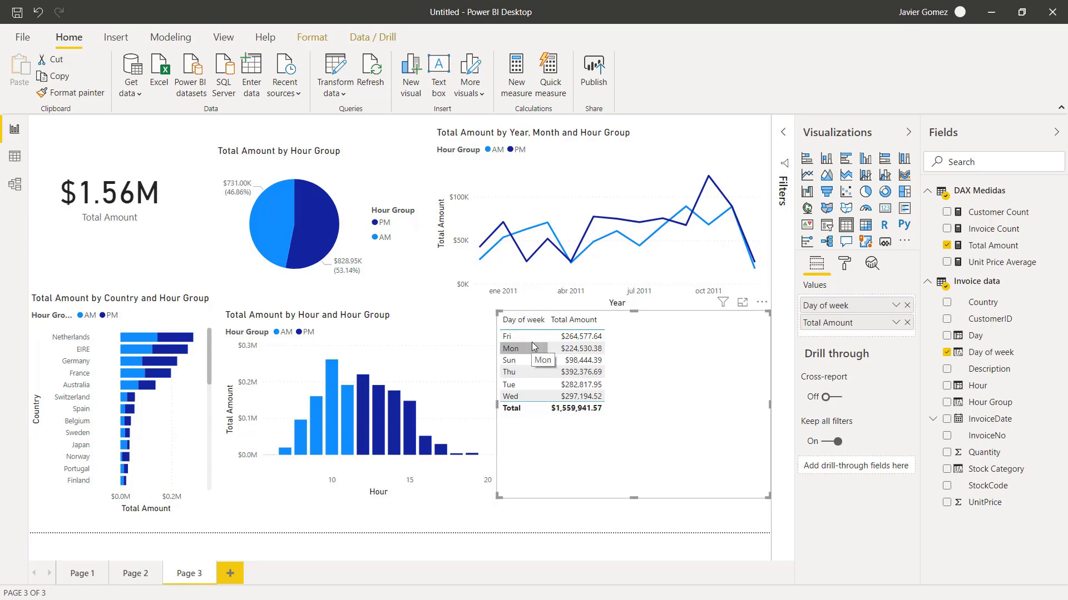
- Set the Day of week column to sort by the Day column in the data view, and return to the report page
left_click(15, 157)
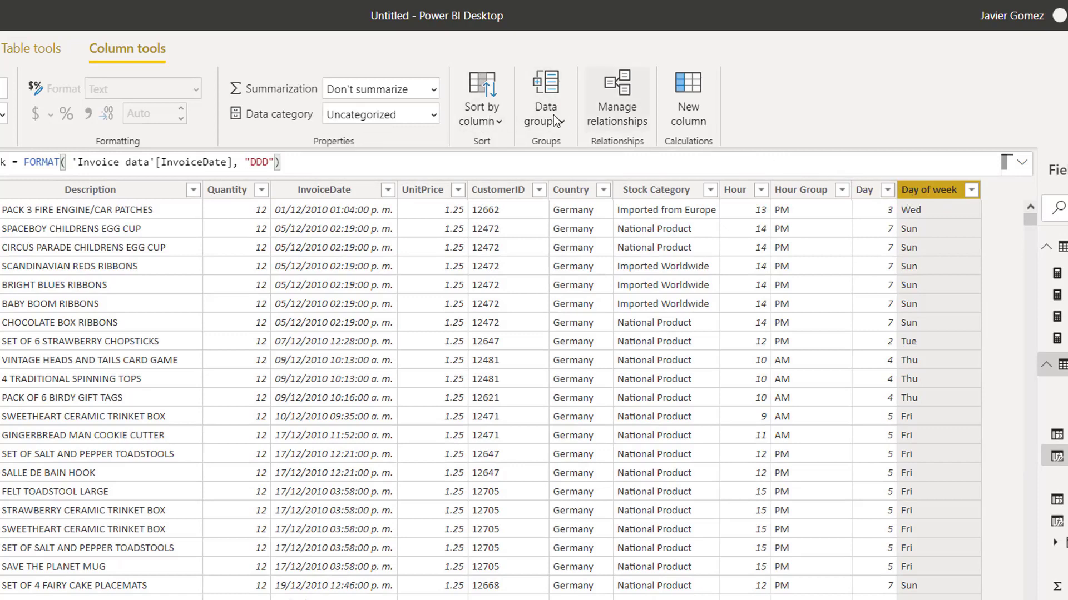
left_click(486, 117)
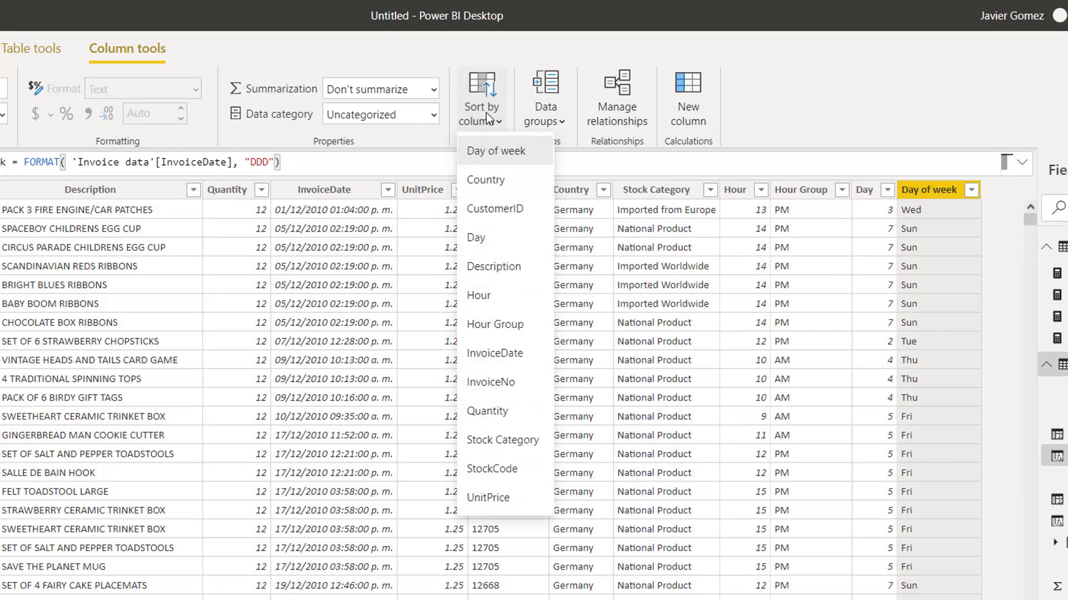
left_click(483, 238)
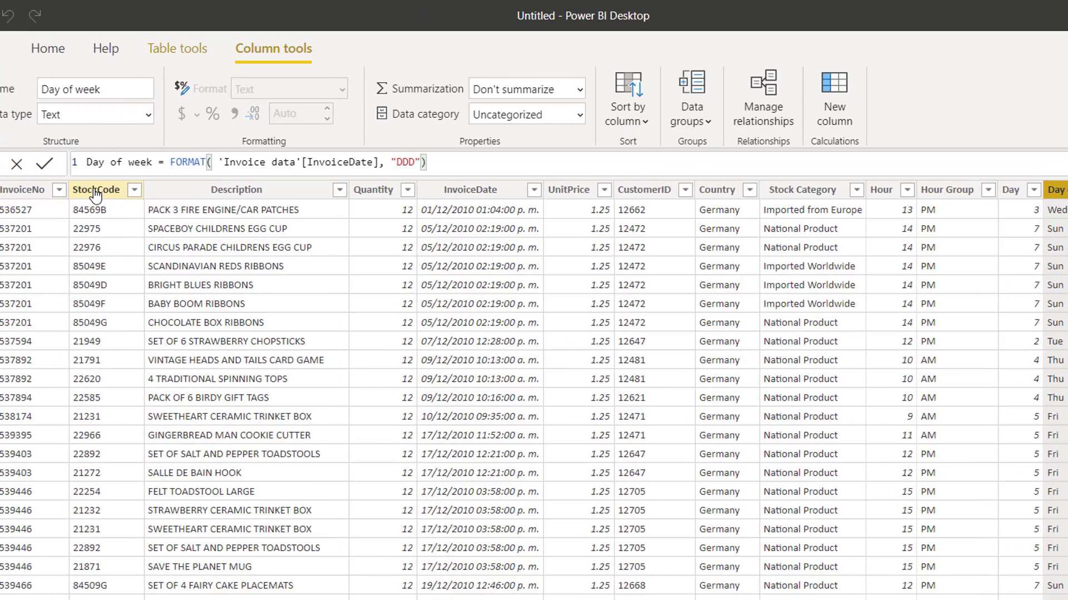
left_click(19, 162)
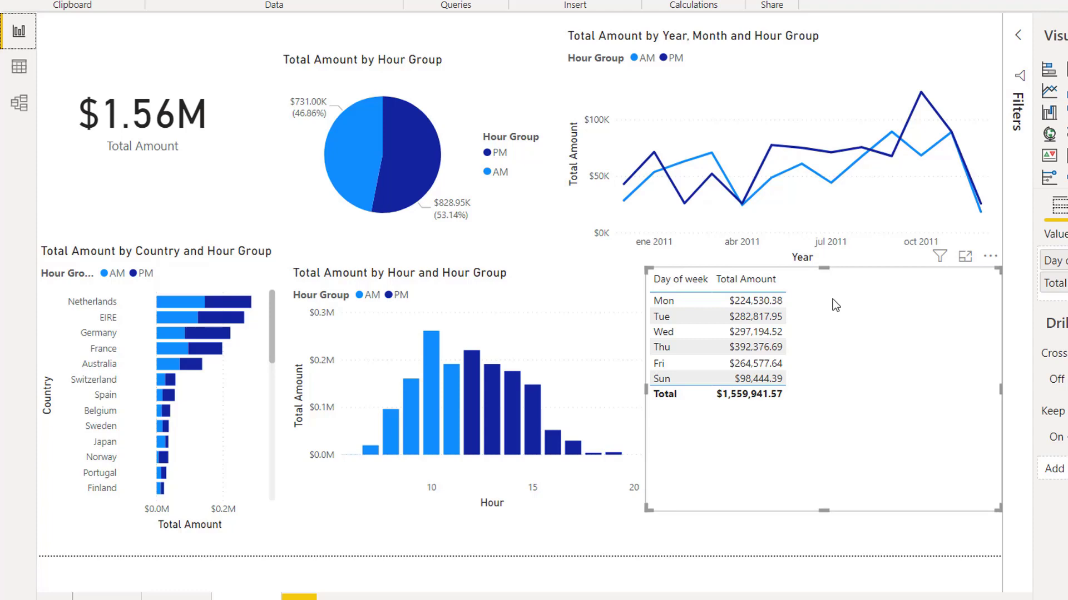
- Delete the Day of week table and put a copy of the Total Amount by Hour and Hour Group chart in its place
key("Delete")
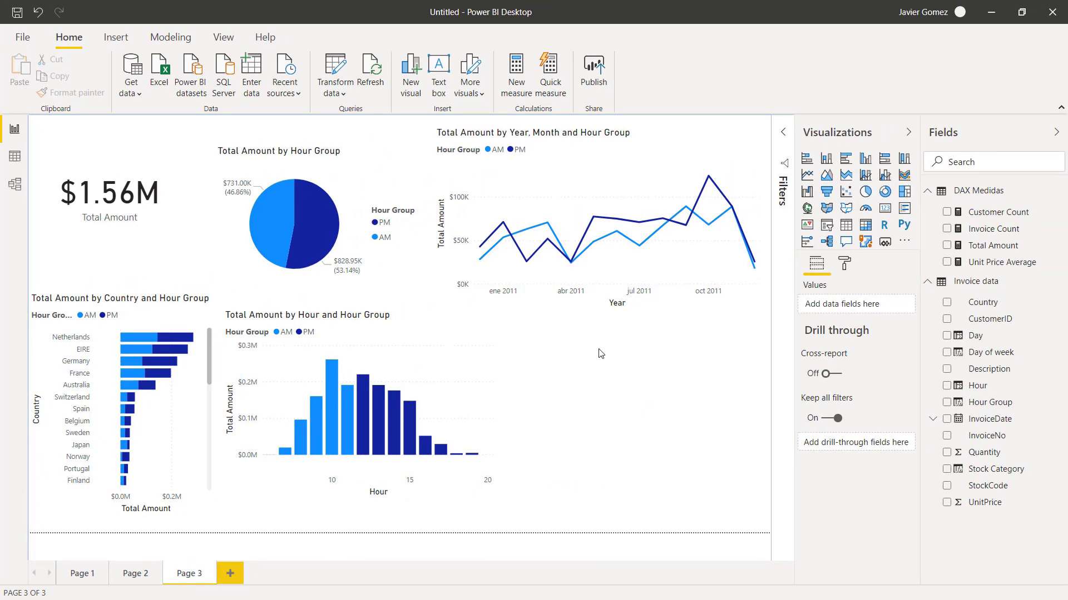
left_click(442, 328)
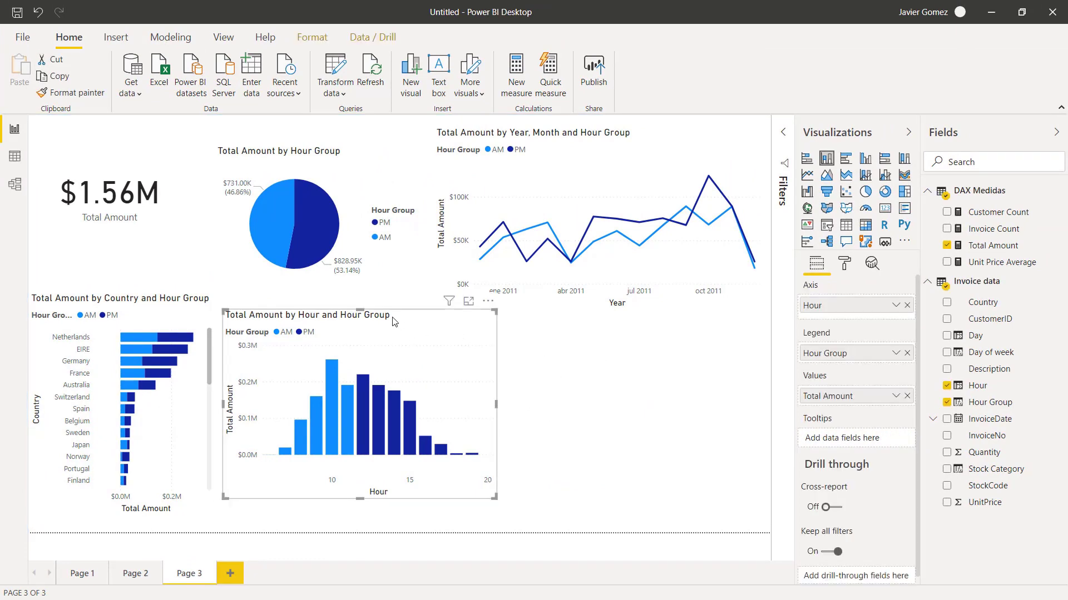
key("ctrl+c")
left_click(693, 388)
key("ctrl+v")
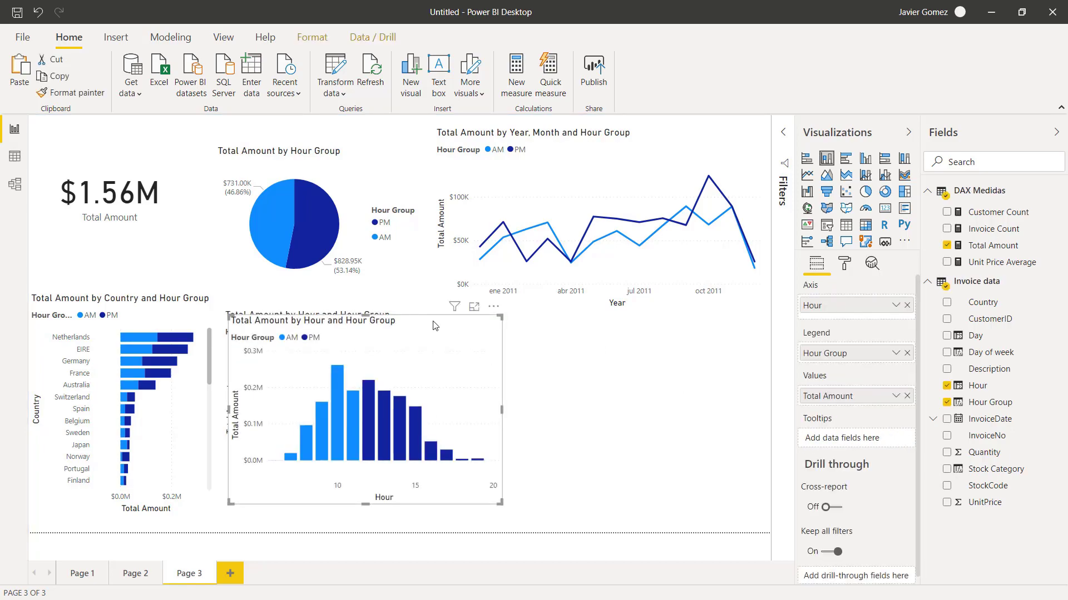
left_click_drag(435, 325, 679, 339)
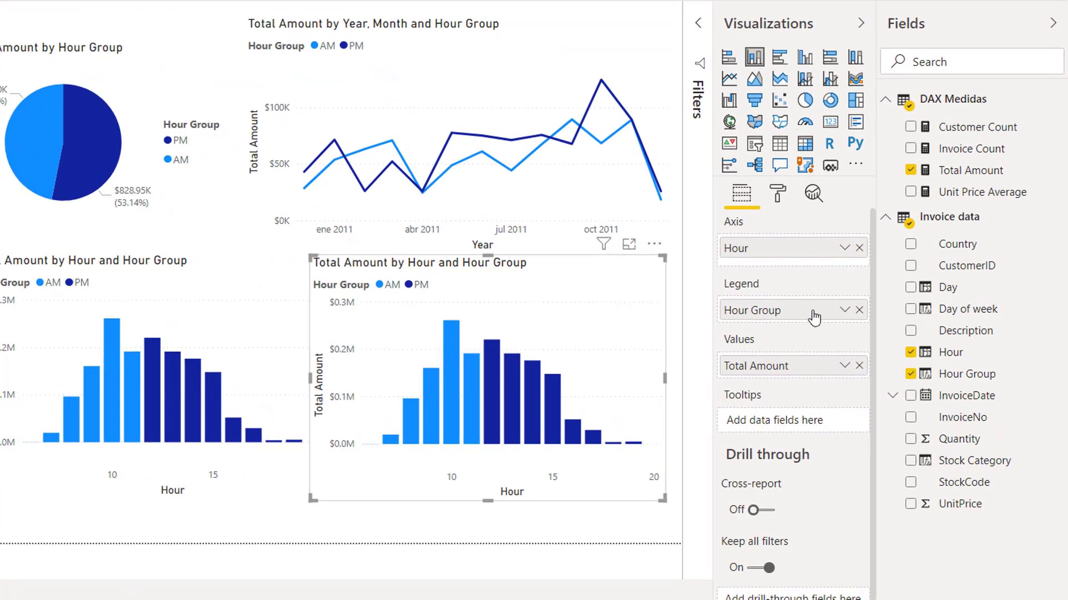
- Replace Hour Group with Day of week as the copied chart's legend and convert it to a clustered column chart
left_click(859, 310)
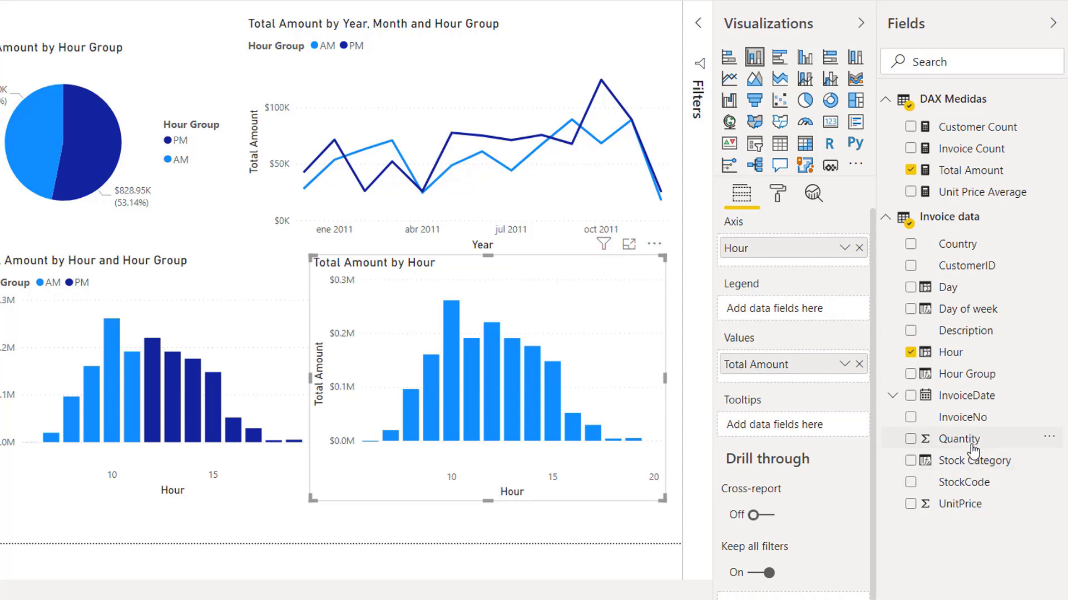
left_click_drag(969, 317, 822, 317)
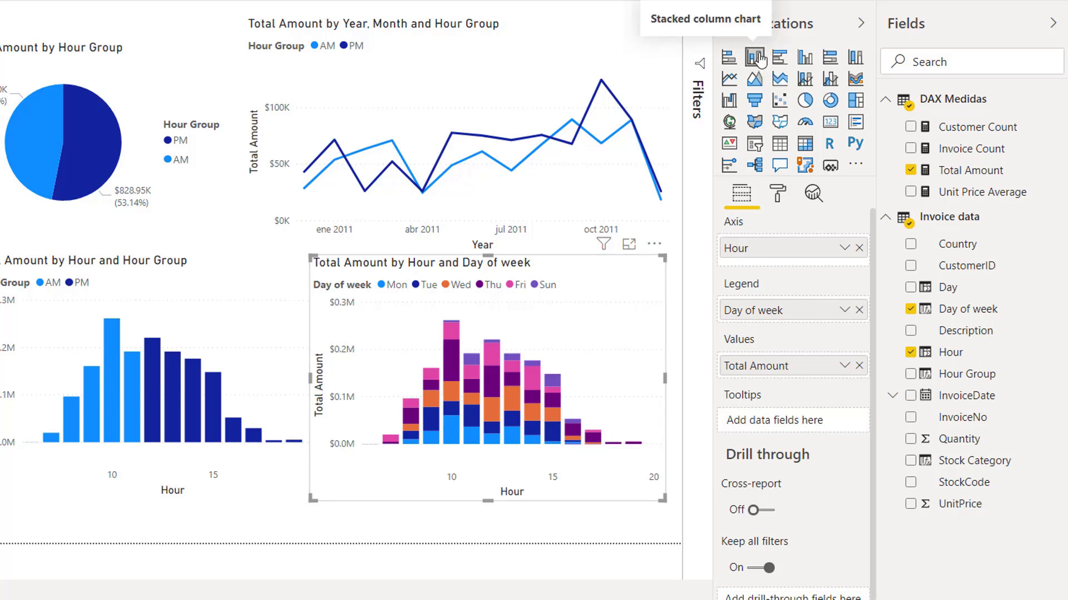
left_click(805, 57)
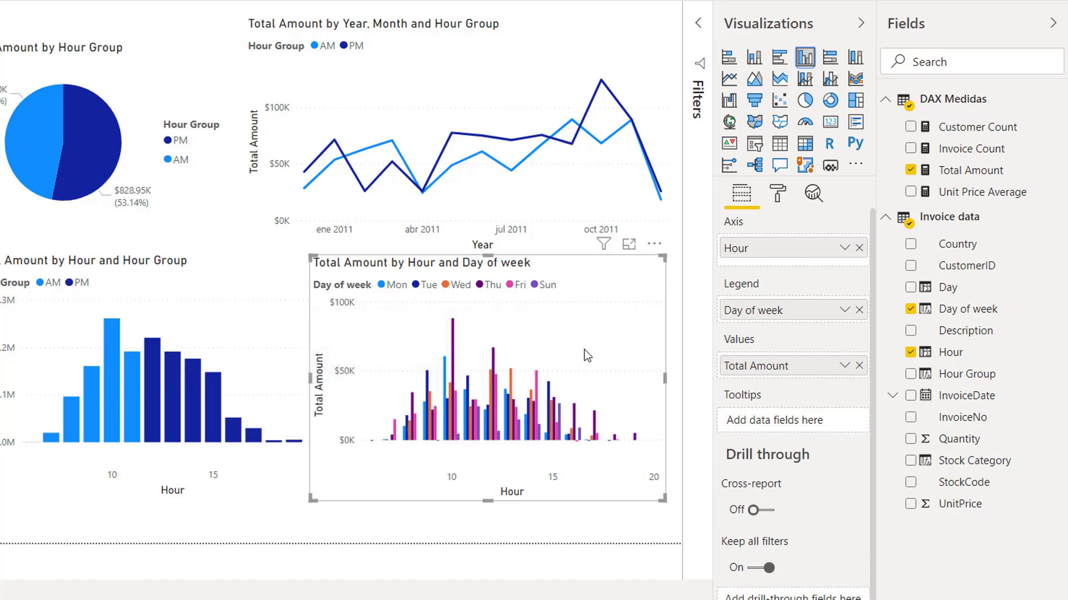
- Examine the clustered chart's Thursday amounts at hours 10 and 12 in focus mode, and return to the report page
left_click(628, 244)
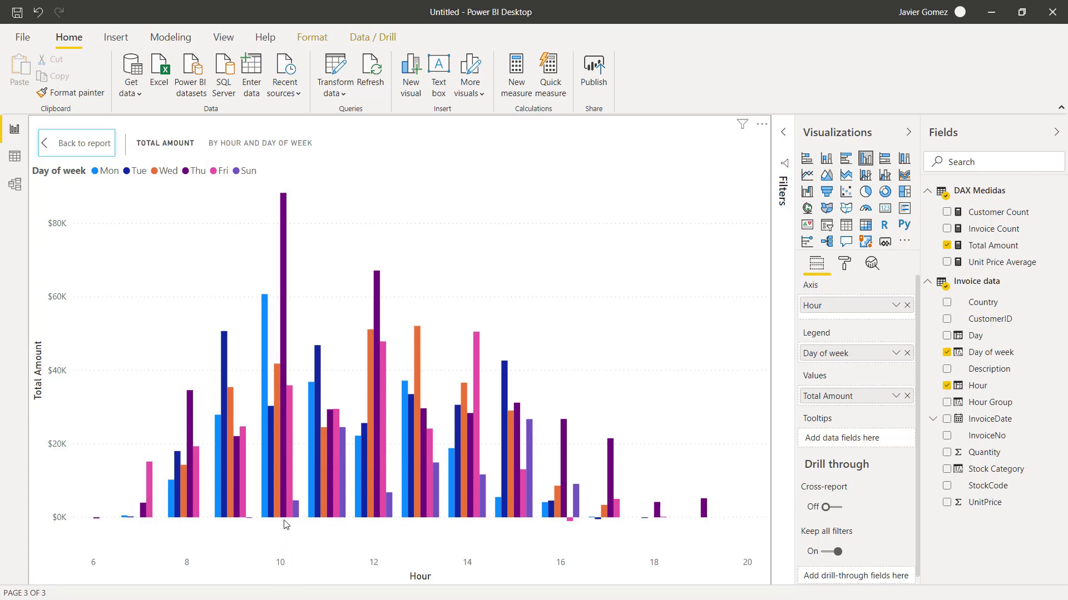
mouse_move(284, 520)
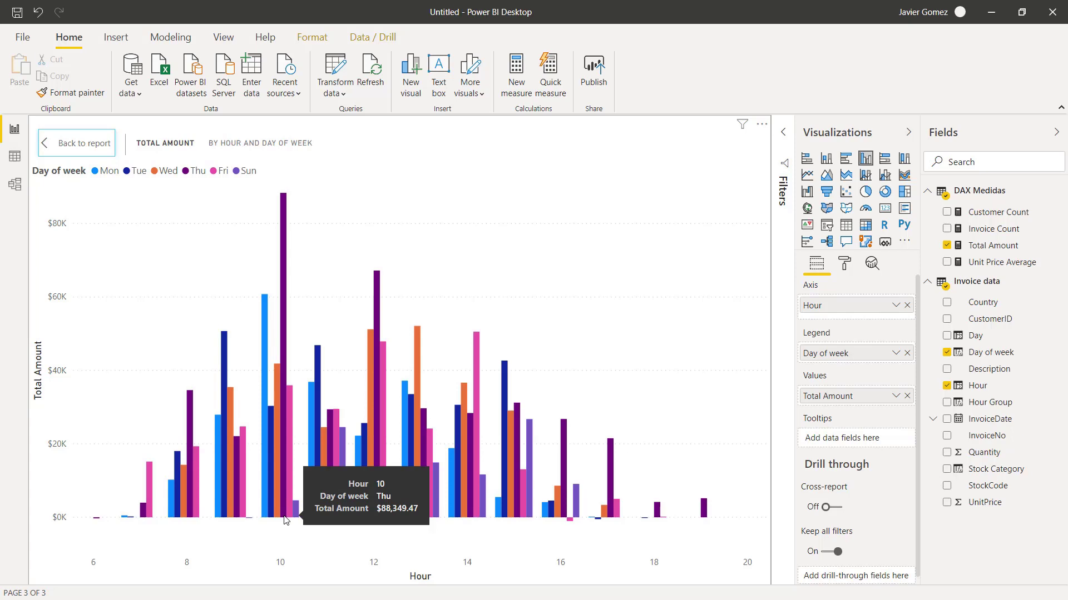
mouse_move(377, 516)
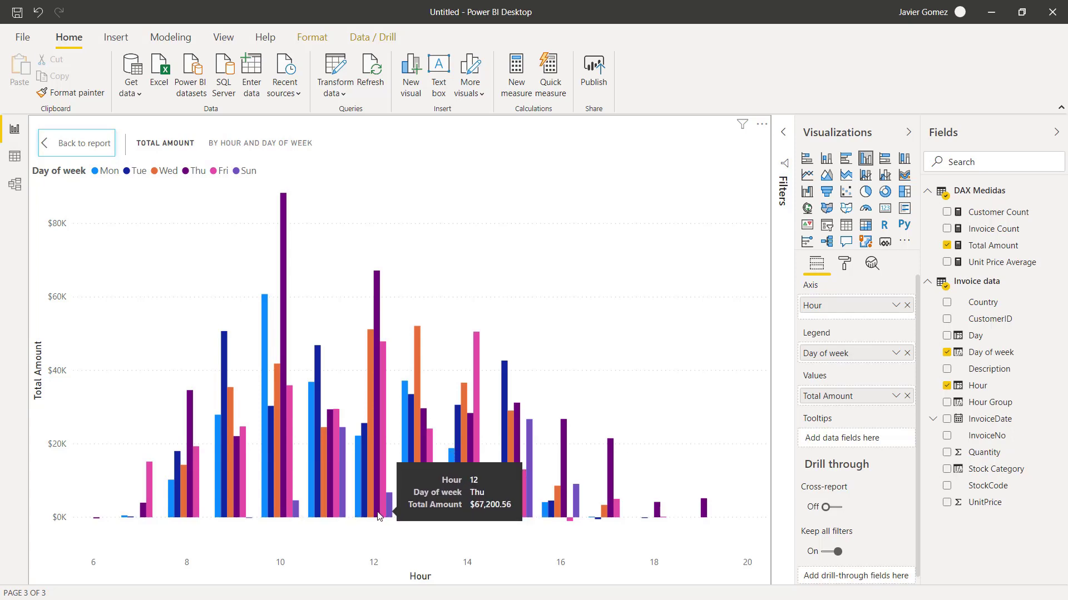
mouse_move(320, 520)
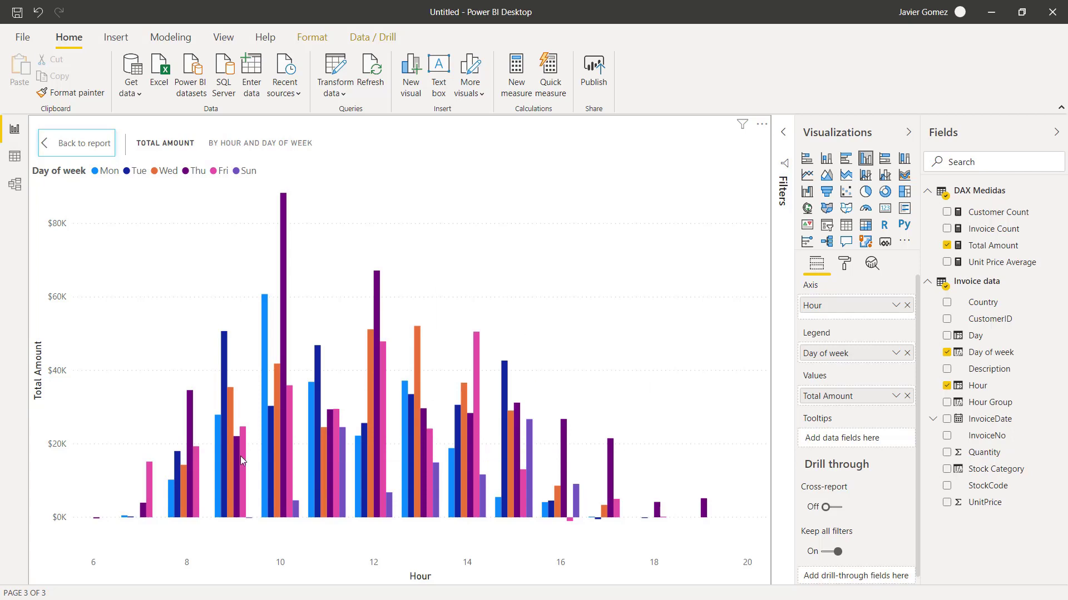
left_click(66, 145)
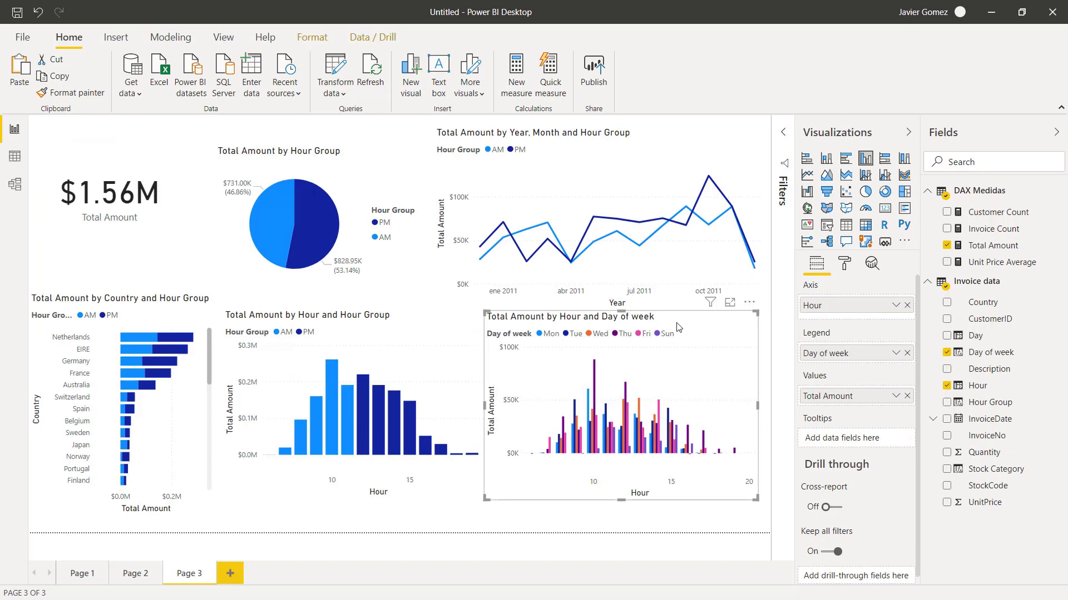
- Replace the clustered chart with a matrix of Hour rows, Day of week columns and Total Amount values, enlarged to fit all columns
key("Delete")
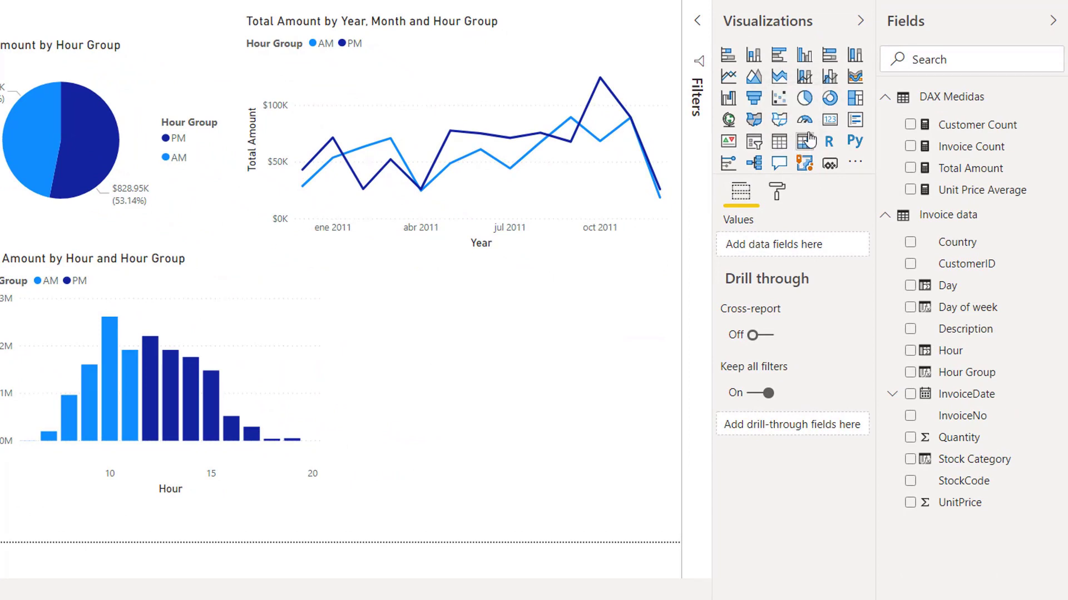
left_click(809, 148)
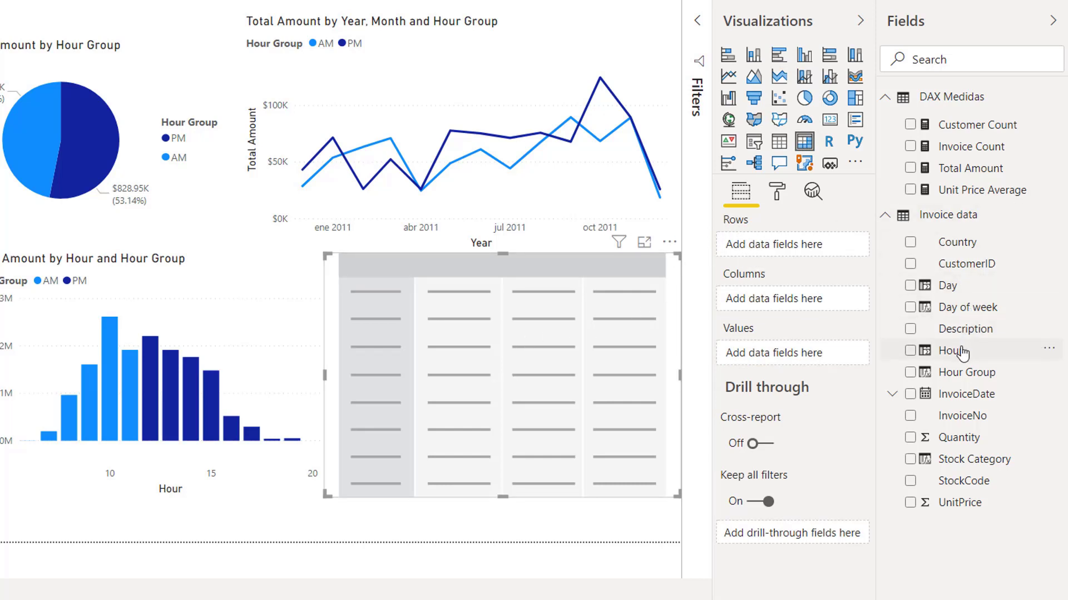
left_click_drag(957, 351, 807, 254)
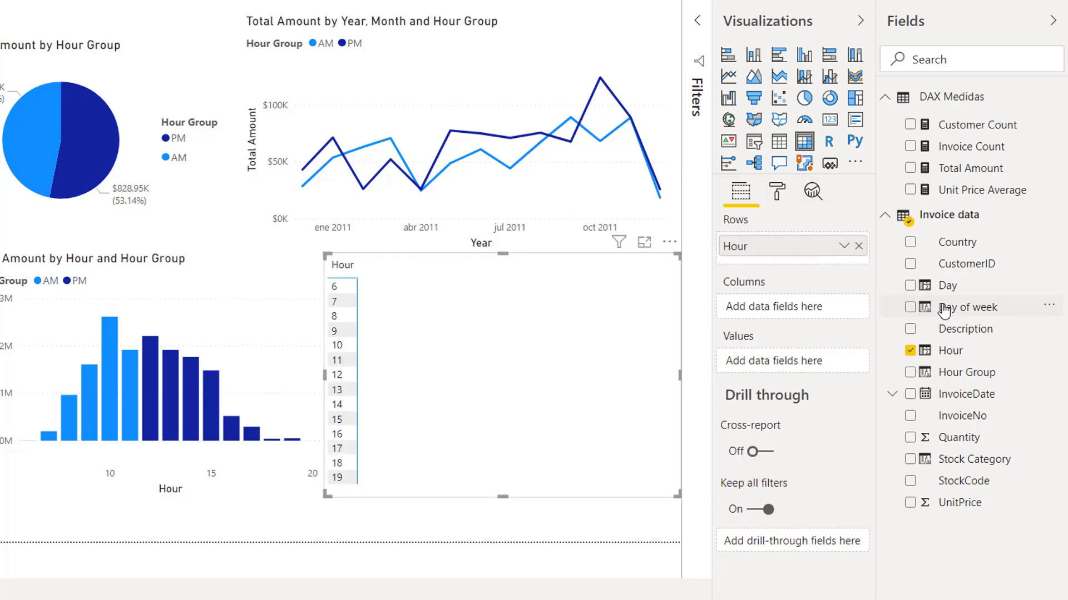
left_click_drag(945, 306, 831, 316)
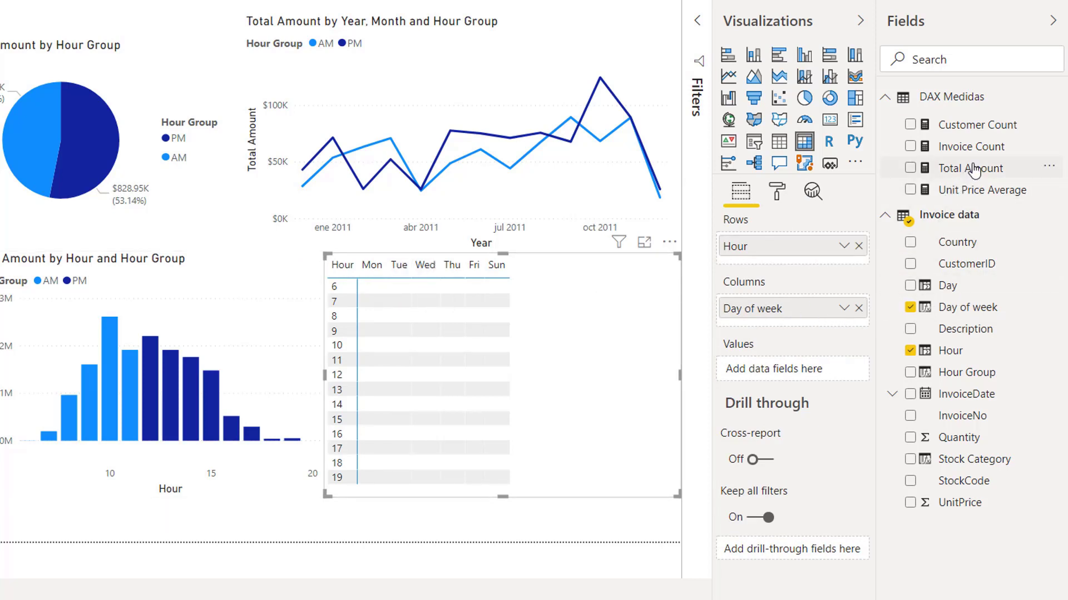
left_click_drag(972, 170, 802, 378)
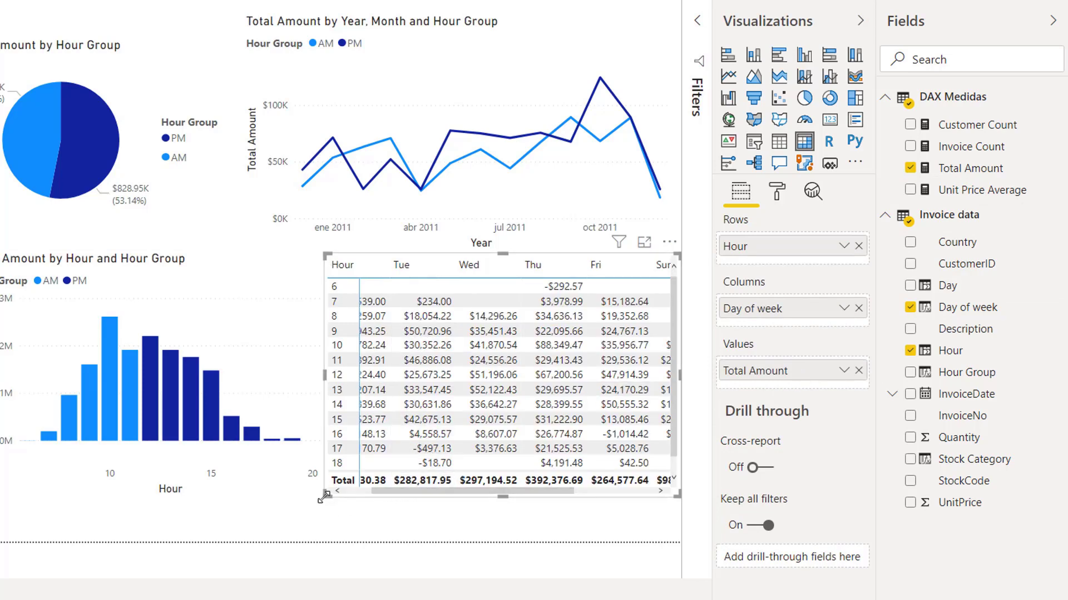
left_click_drag(324, 496, 152, 565)
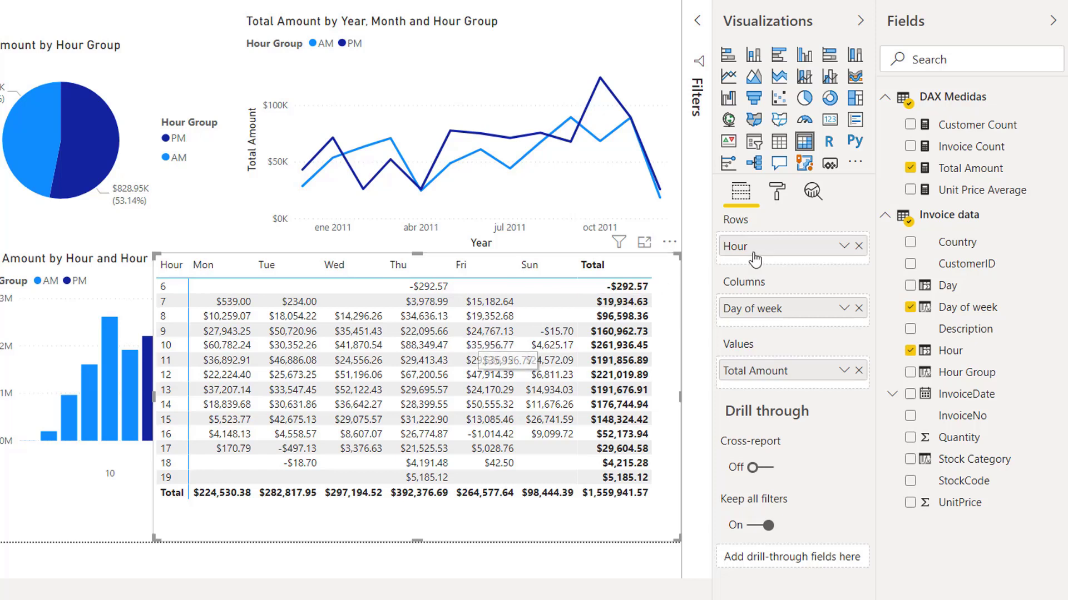
- Enable background color conditional formatting for Total Amount in the matrix
left_click(780, 194)
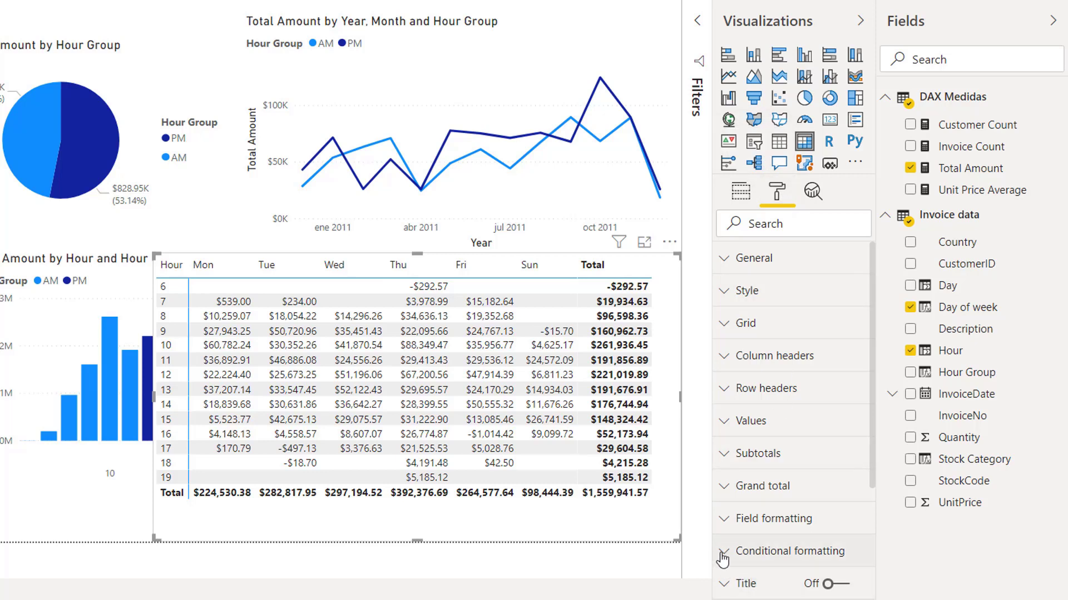
left_click(792, 552)
scroll(798, 523, "down", 3)
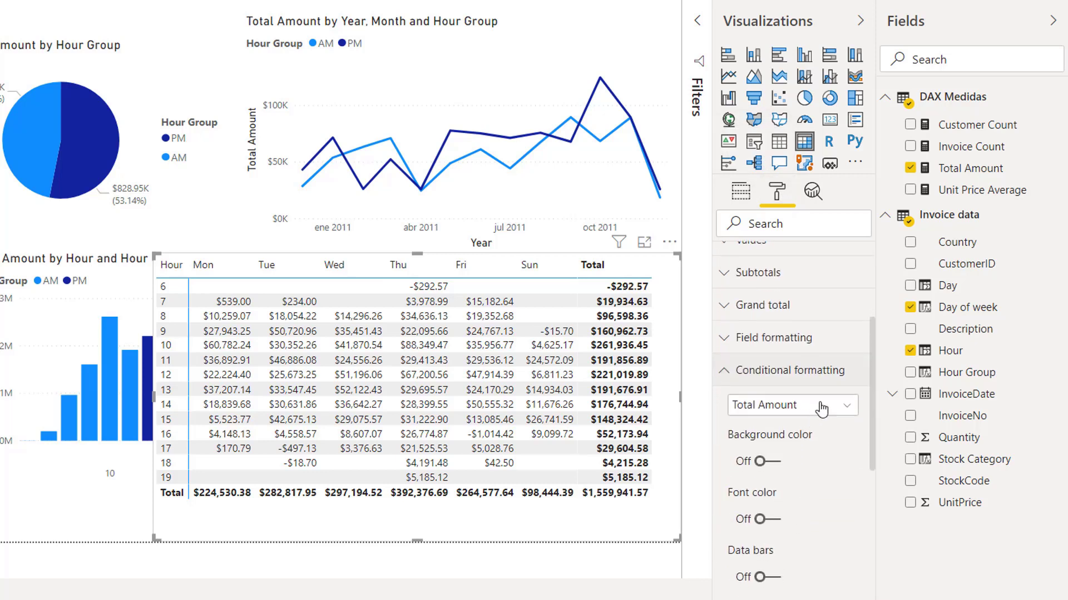
scroll(802, 410, "down", 2)
left_click(843, 317)
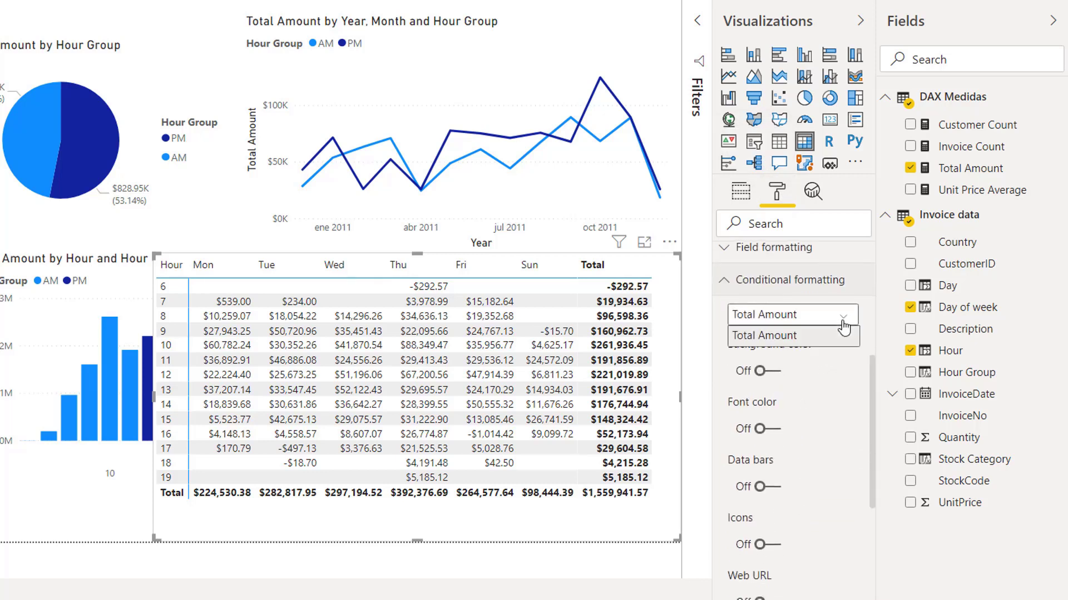
left_click(804, 337)
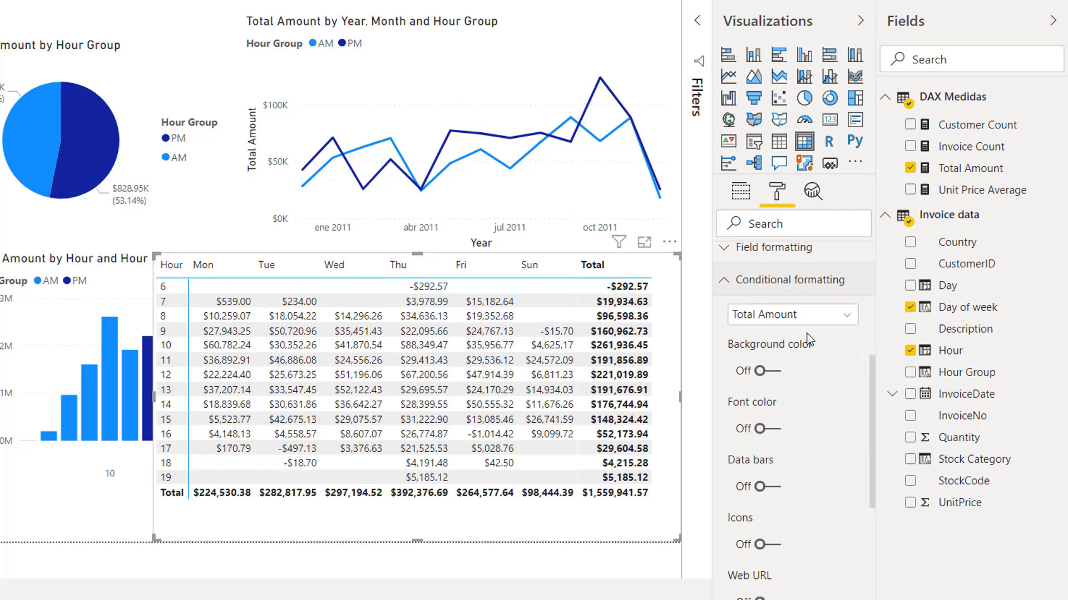
left_click(775, 373)
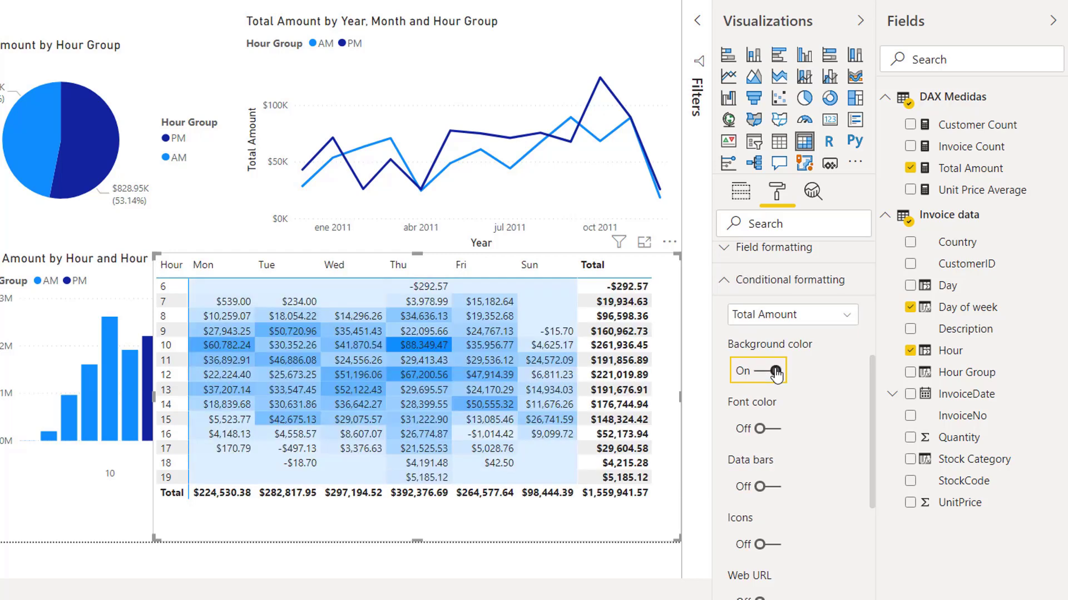
- Set the background color scale to white for the lowest value and dark blue for the highest value
left_click(806, 404)
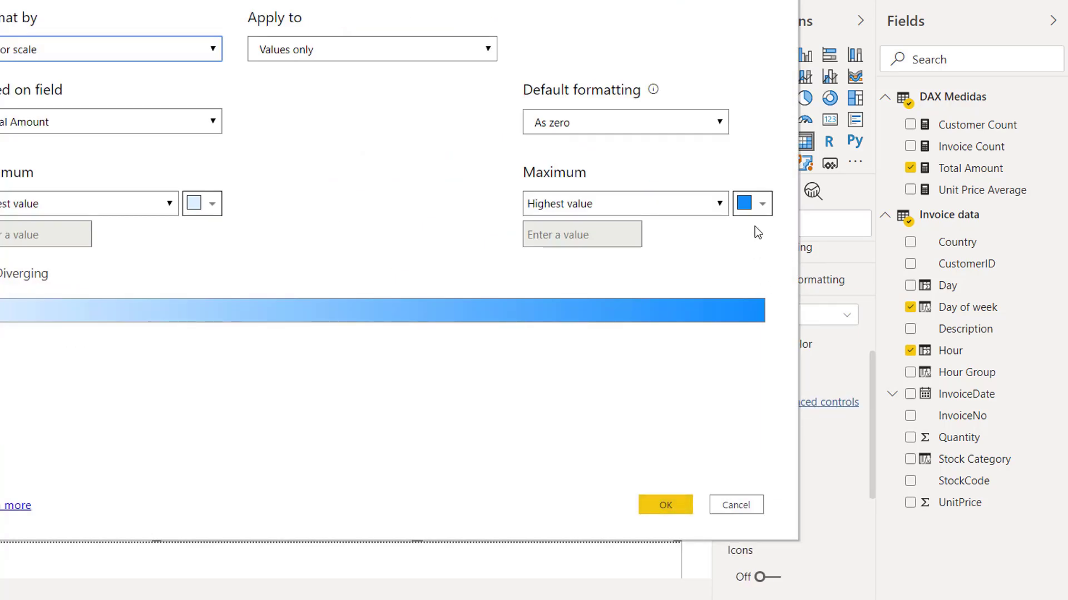
left_click(760, 206)
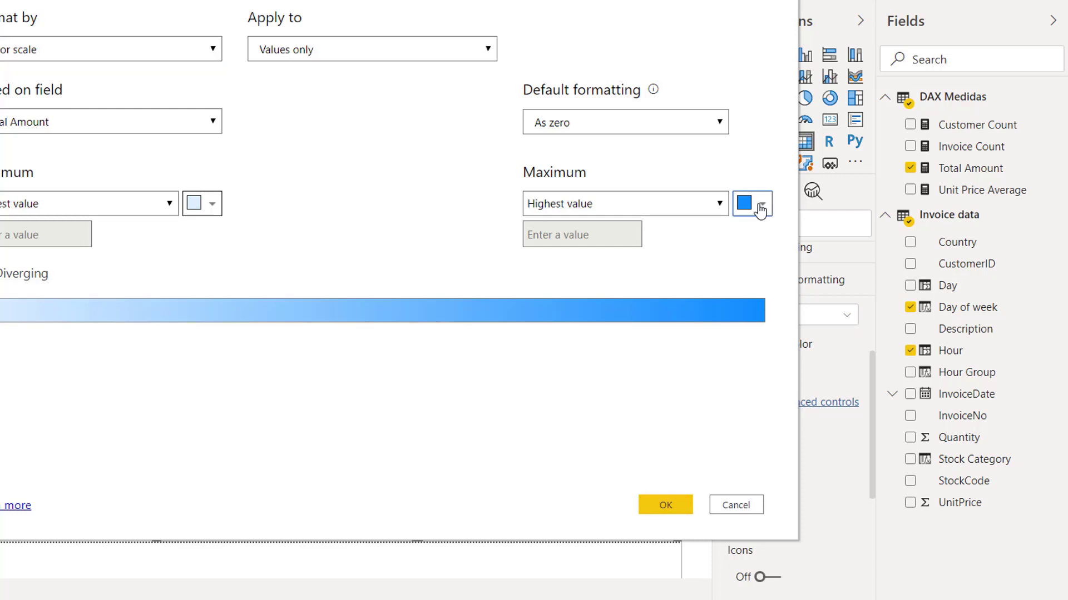
left_click(760, 207)
left_click(671, 252)
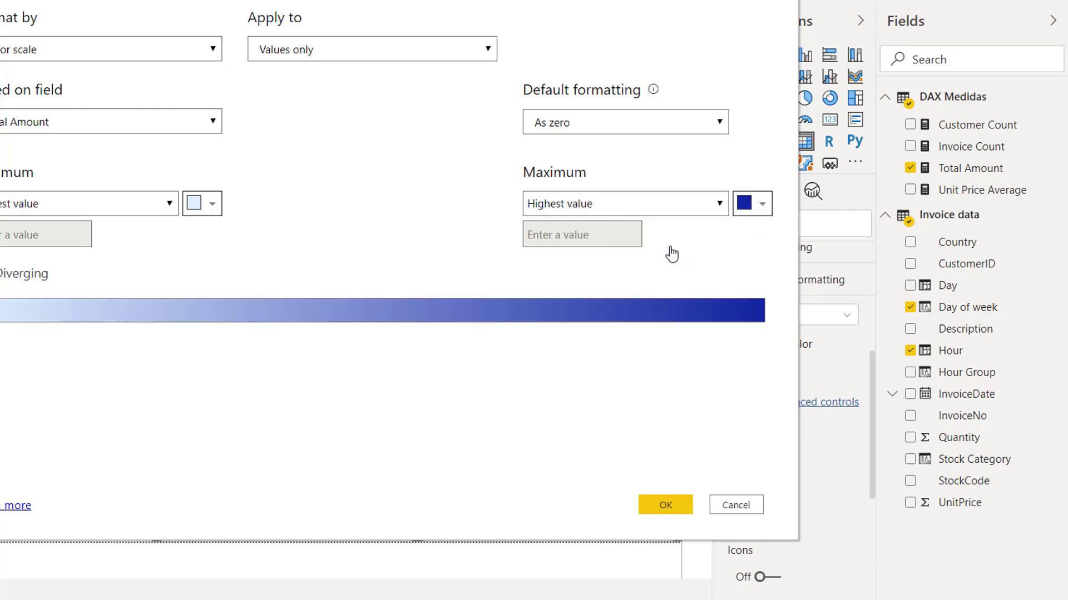
left_click(214, 207)
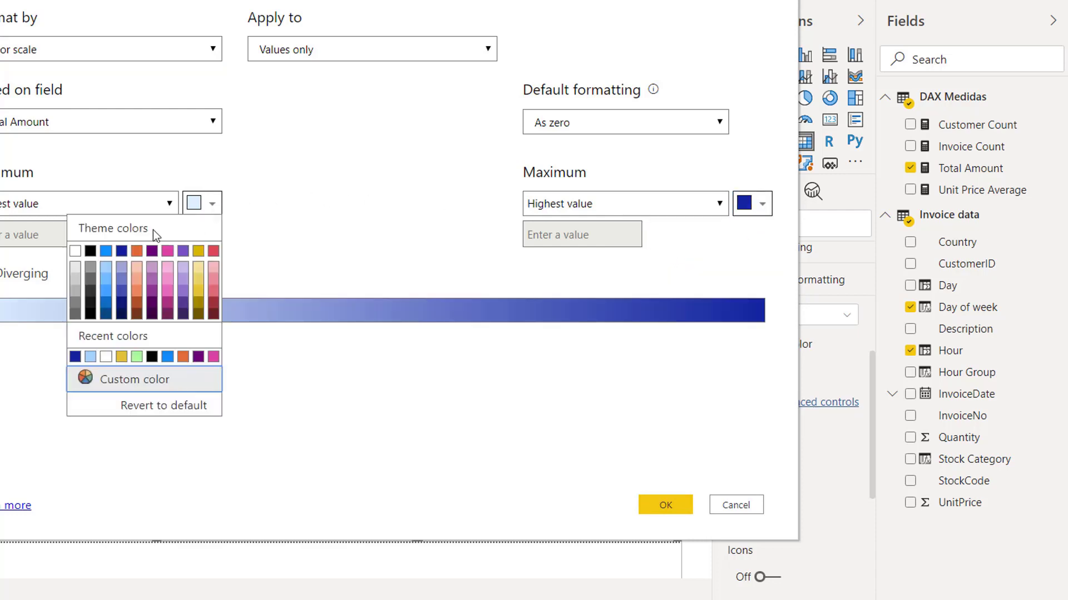
left_click(75, 251)
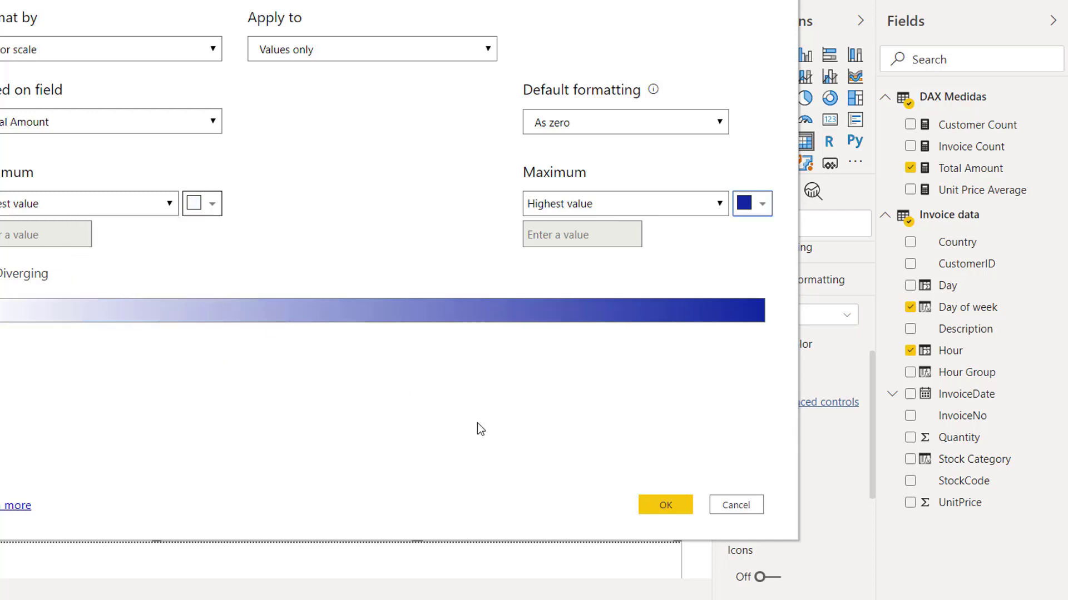
left_click(662, 505)
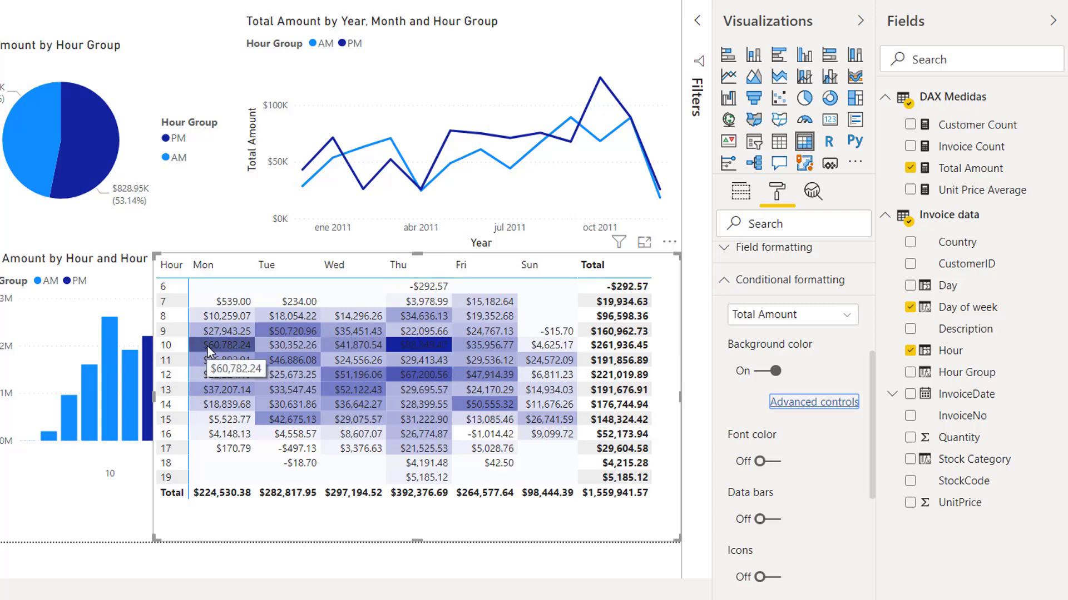
- Enable font color conditional formatting for Total Amount, with a scale from white at the lowest value to dark blue at the highest
left_click(766, 463)
left_click(808, 494)
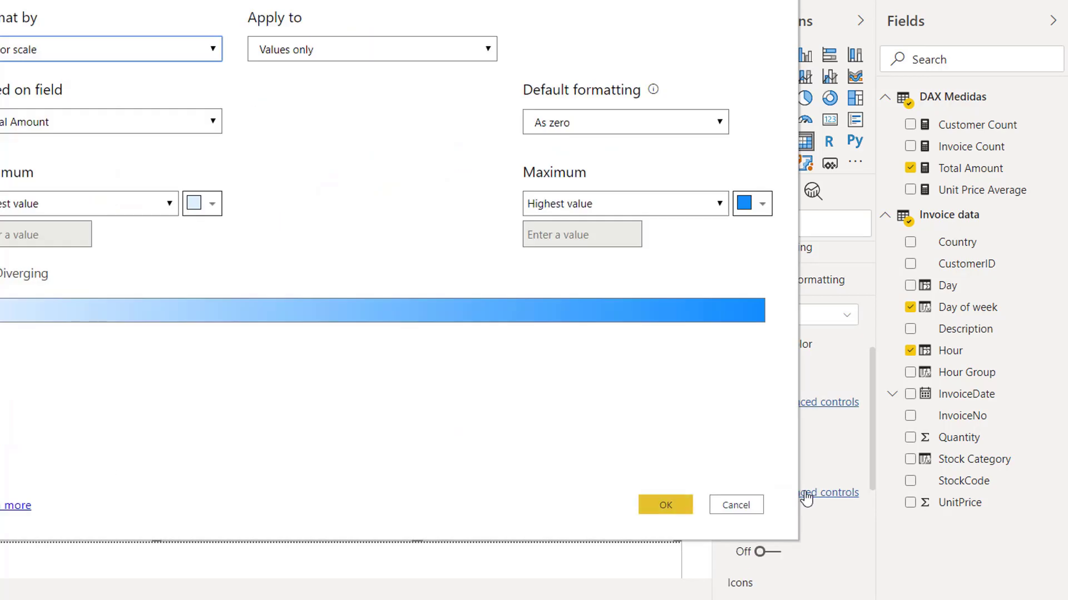
left_click(762, 204)
left_click(672, 253)
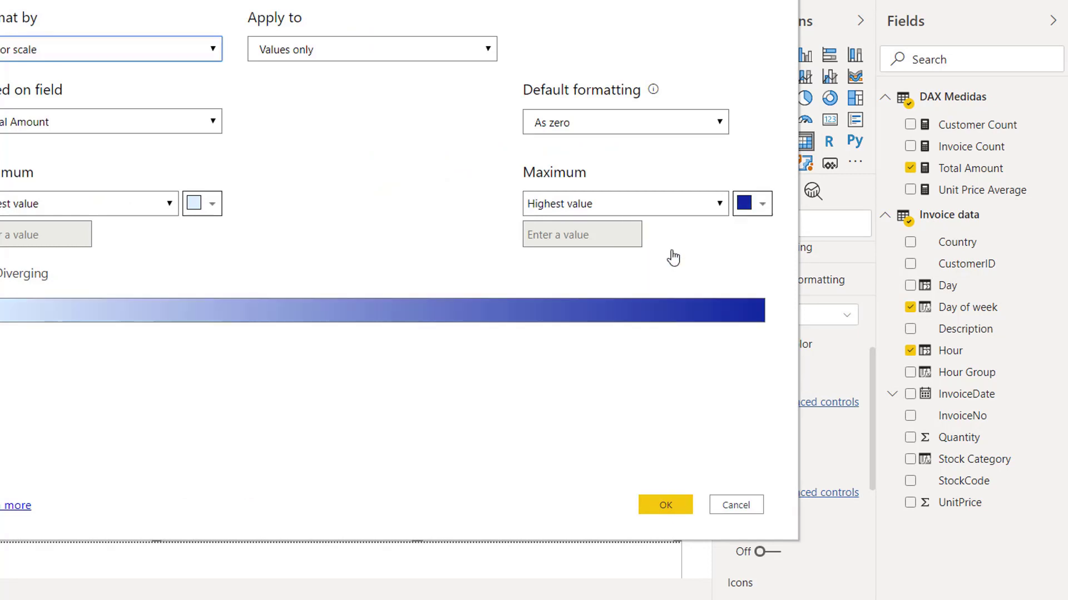
left_click(210, 205)
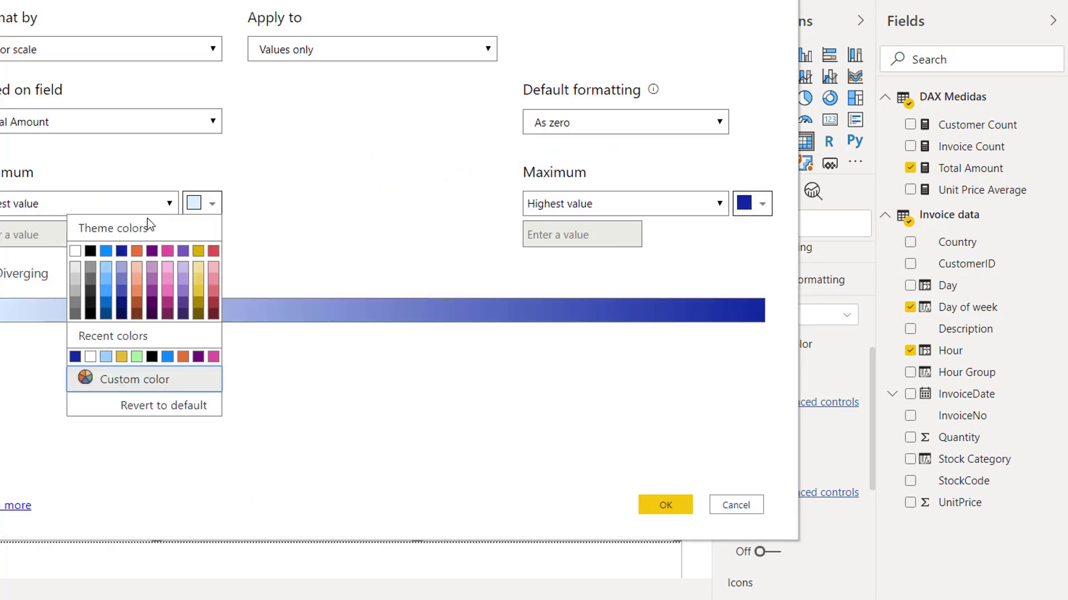
left_click(75, 252)
left_click(667, 500)
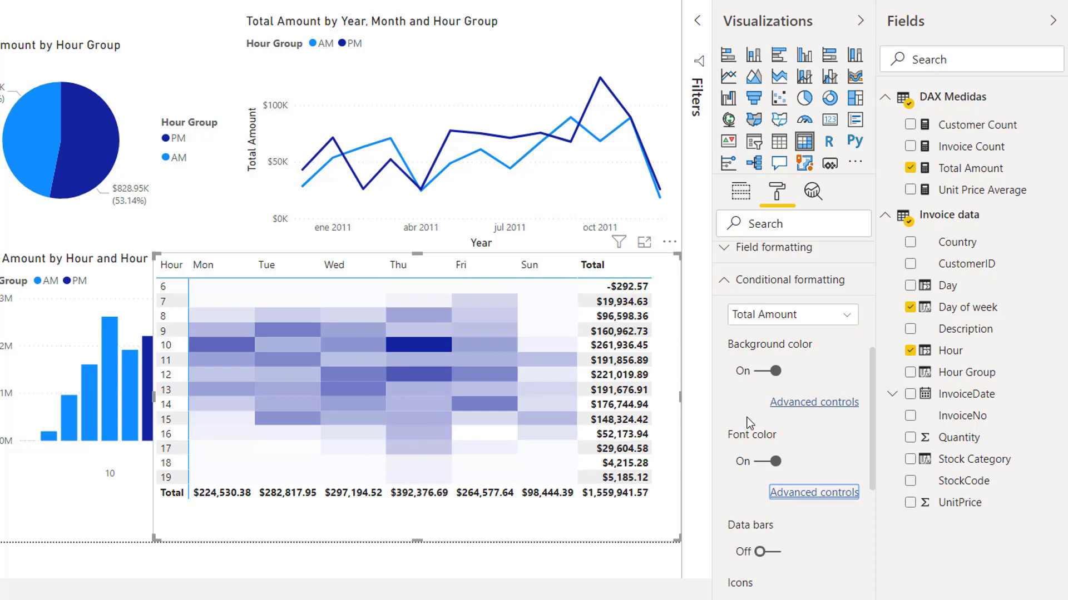
- Turn off the matrix's row and column subtotals and narrow the matrix to uncover the neighbouring column chart
scroll(747, 419, "up", 5)
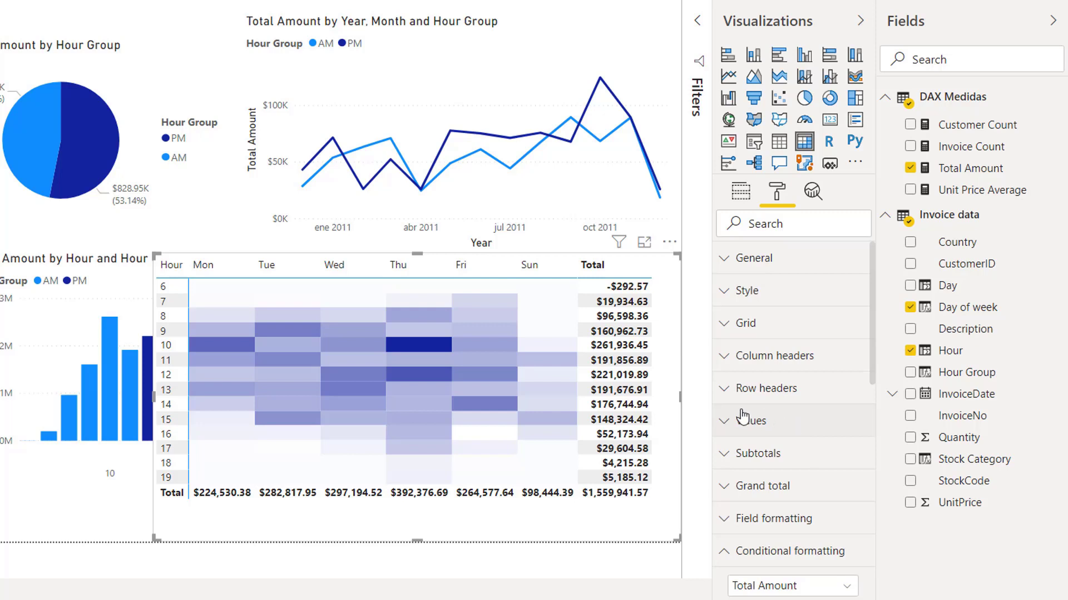
left_click(724, 456)
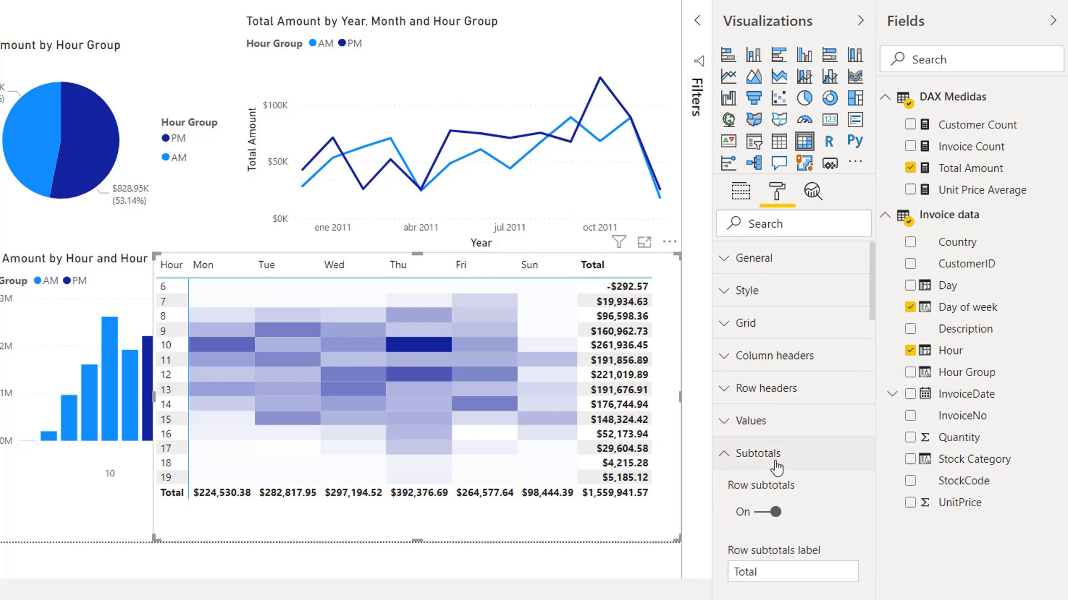
scroll(777, 466, "down", 2)
left_click(771, 423)
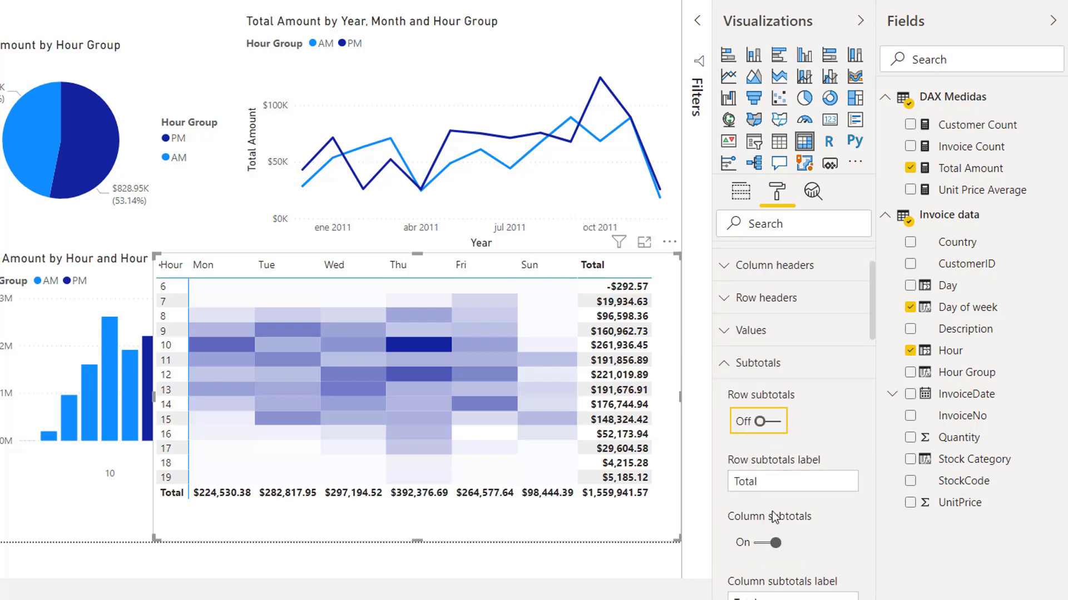
left_click(768, 488)
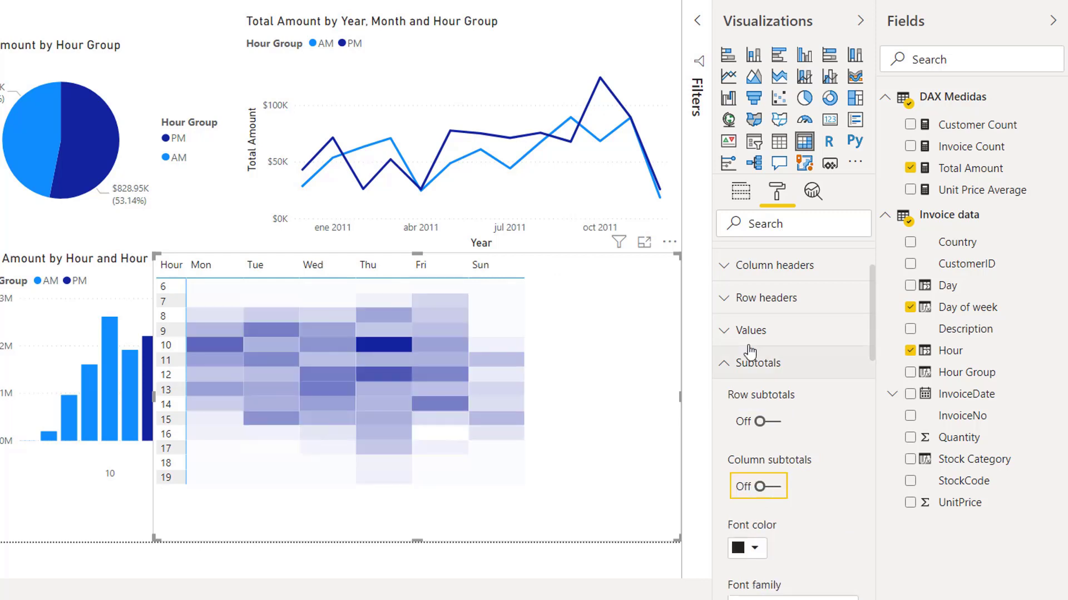
scroll(734, 283, "up", 2)
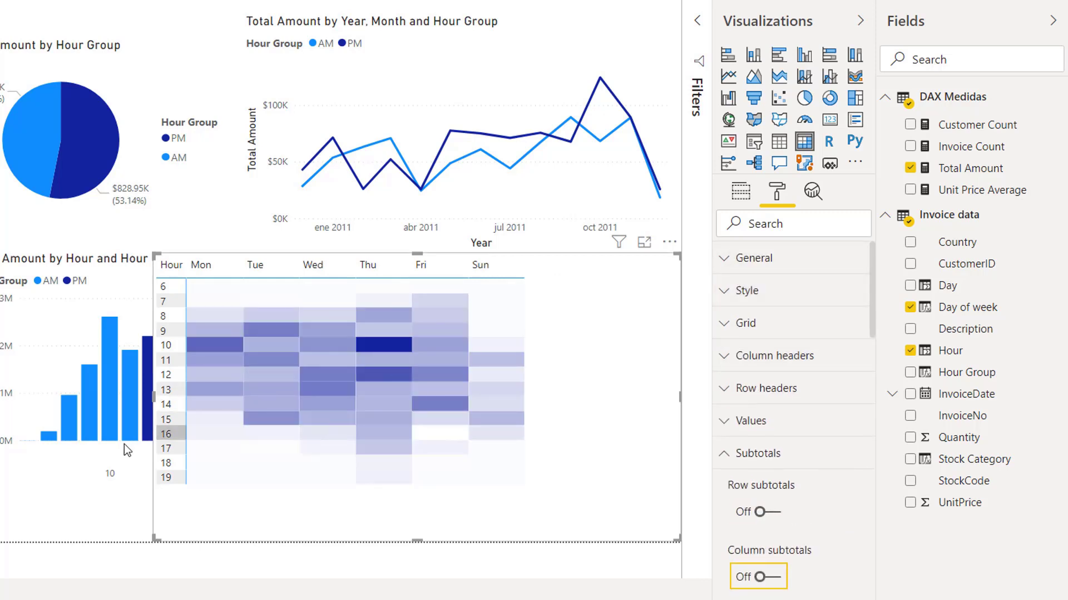
left_click_drag(153, 398, 278, 401)
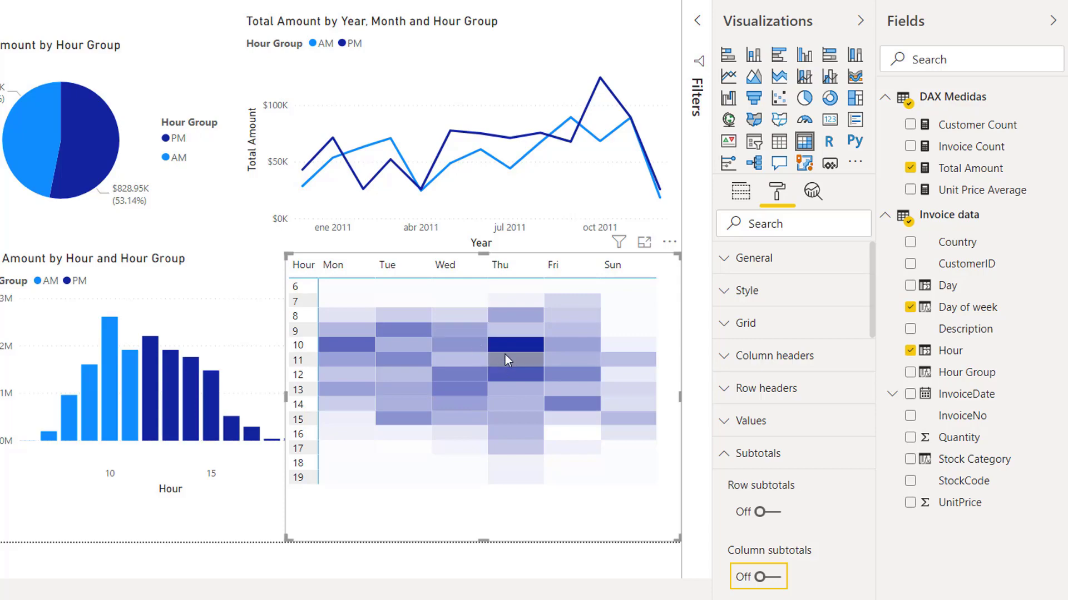
- Narrow the Total Amount by Hour column chart to clear the matrix, and lower the tops of both visuals
mouse_move(505, 355)
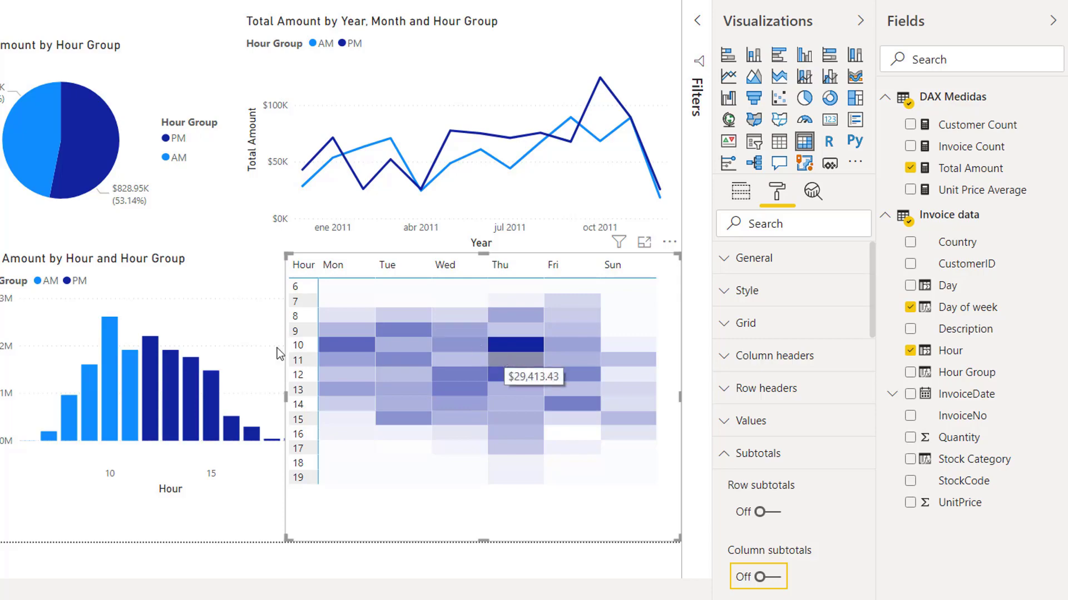
left_click(220, 304)
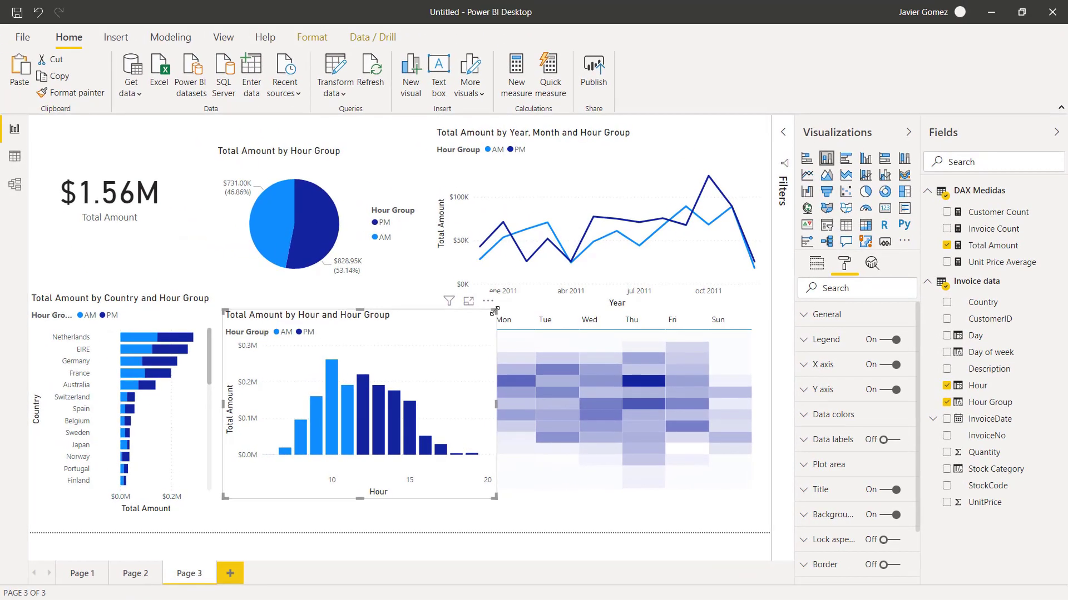
left_click_drag(490, 310, 457, 319)
left_click_drag(517, 178, 517, 184)
left_click(601, 503)
left_click_drag(618, 317, 619, 341)
left_click_drag(332, 332, 332, 349)
- Shift the line chart, pie chart and Total Amount card down to free a strip along the page's upper edge
left_click(584, 148)
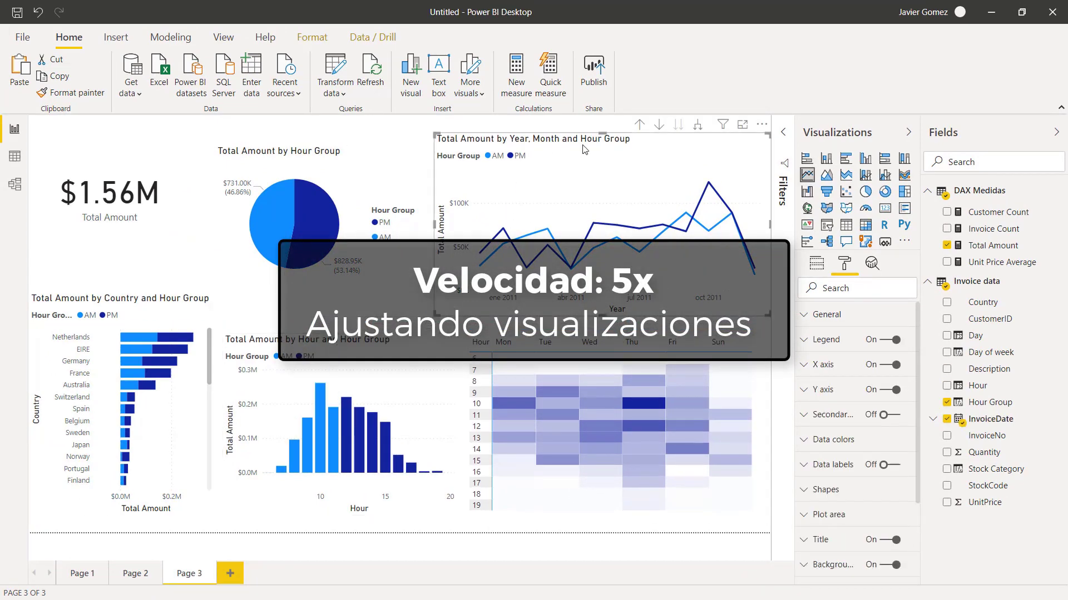
left_click_drag(583, 148, 584, 155)
left_click_drag(601, 139, 602, 166)
left_click_drag(332, 159, 337, 182)
left_click_drag(119, 192, 131, 204)
left_click(307, 152)
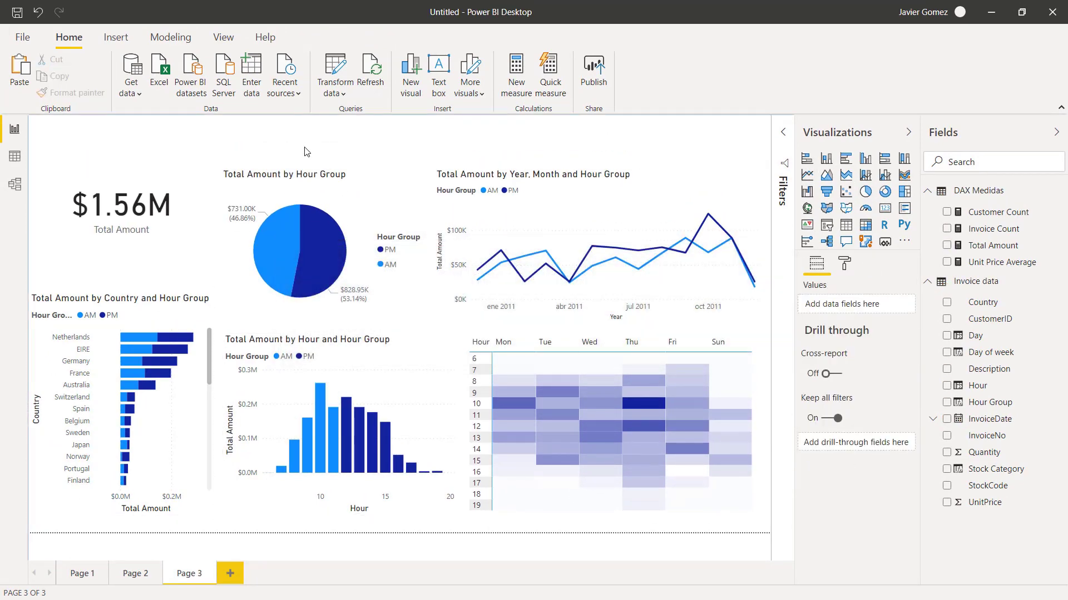
- Add a slicer above the pie chart for Year from the InvoiceDate hierarchy, and display it as a list
left_click(826, 224)
left_click_drag(177, 213, 377, 167)
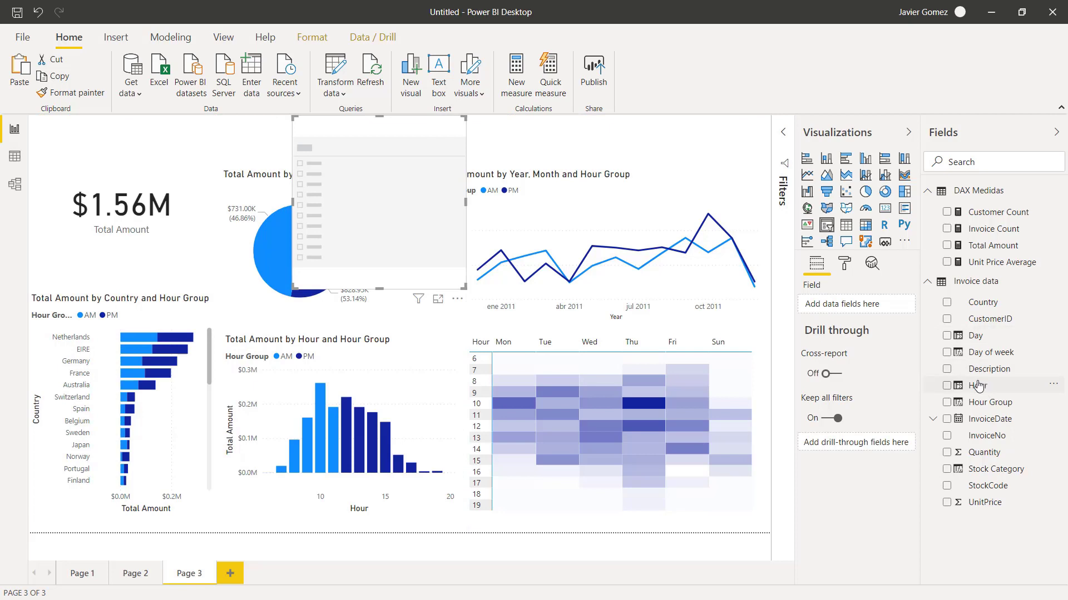
left_click(932, 420)
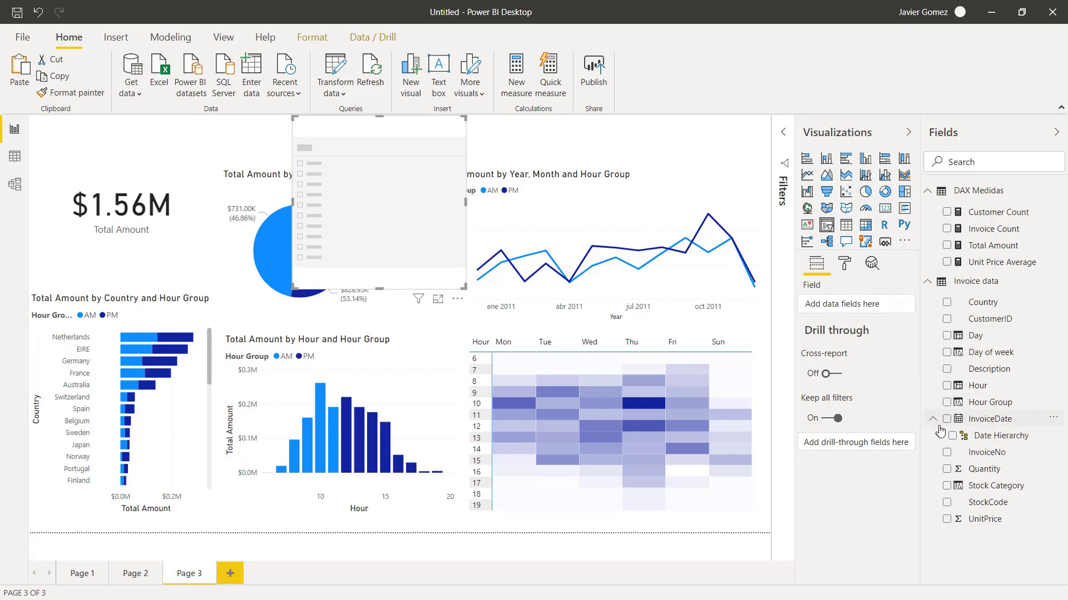
left_click(938, 437)
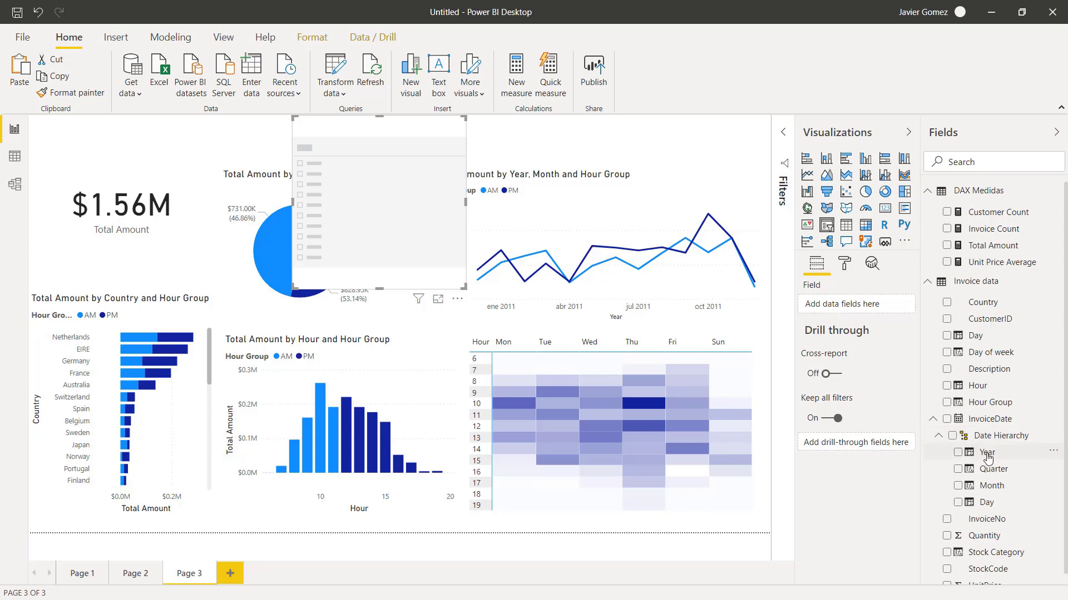
left_click_drag(987, 455, 859, 305)
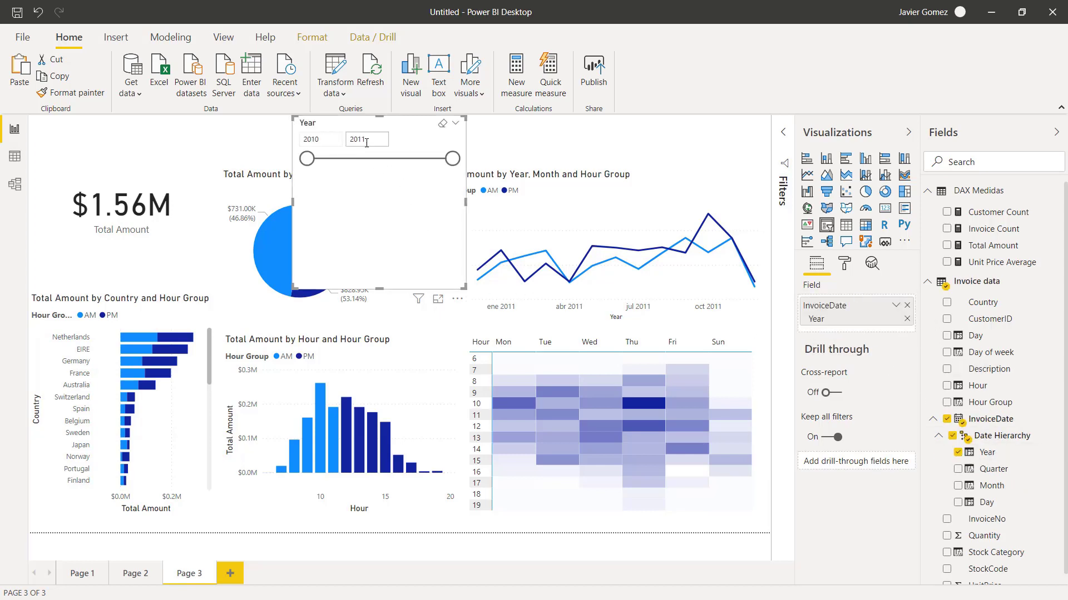
left_click(457, 126)
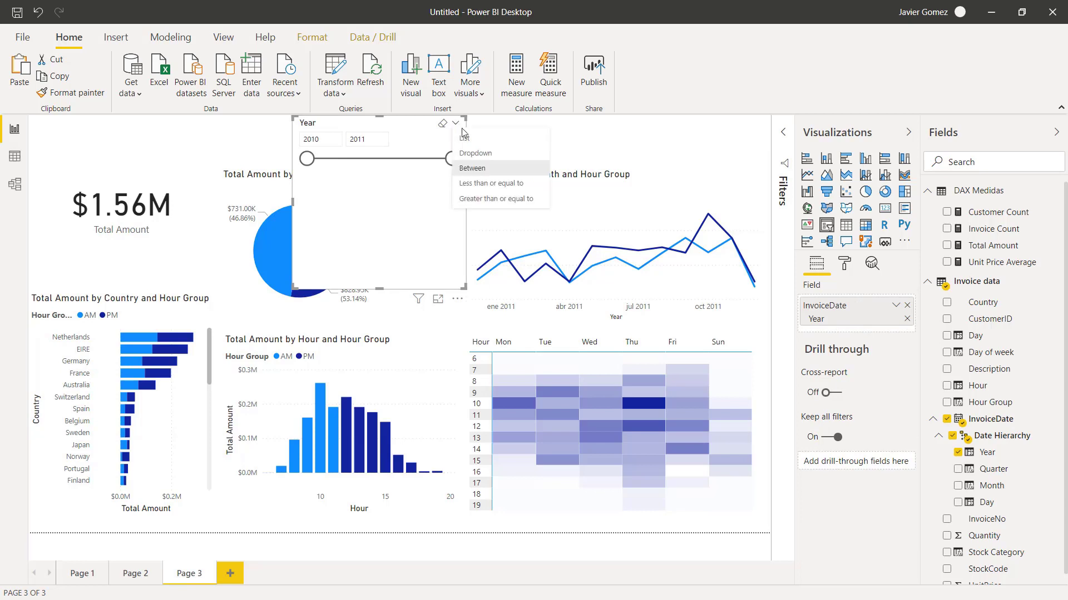
left_click(467, 143)
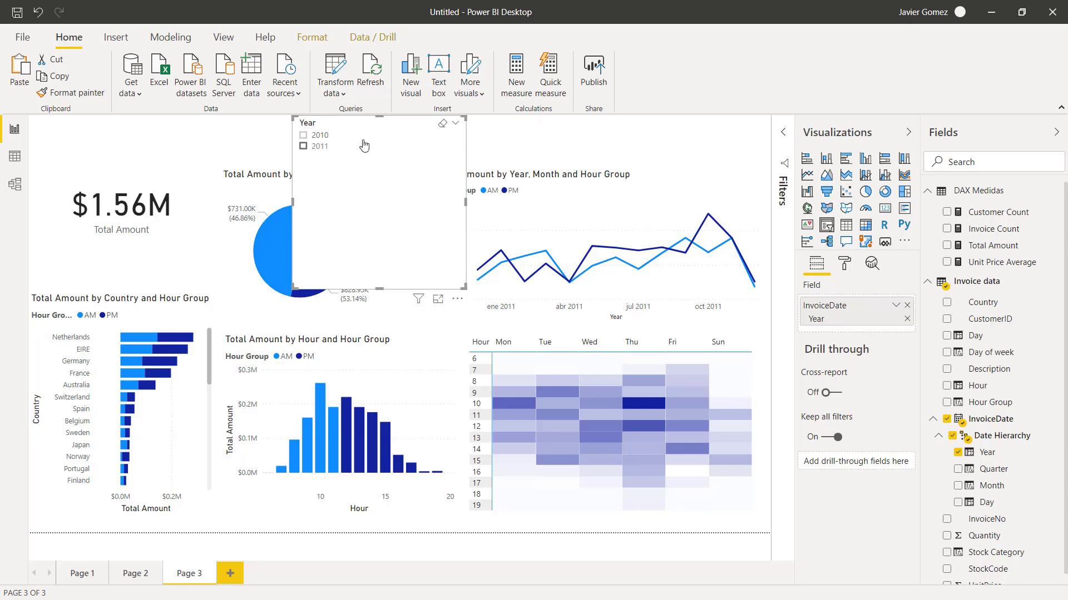
- Filter the page to 2011 in the Year slicer, and shrink the slicer to fit its two options
left_click(320, 147)
left_click_drag(379, 289, 379, 161)
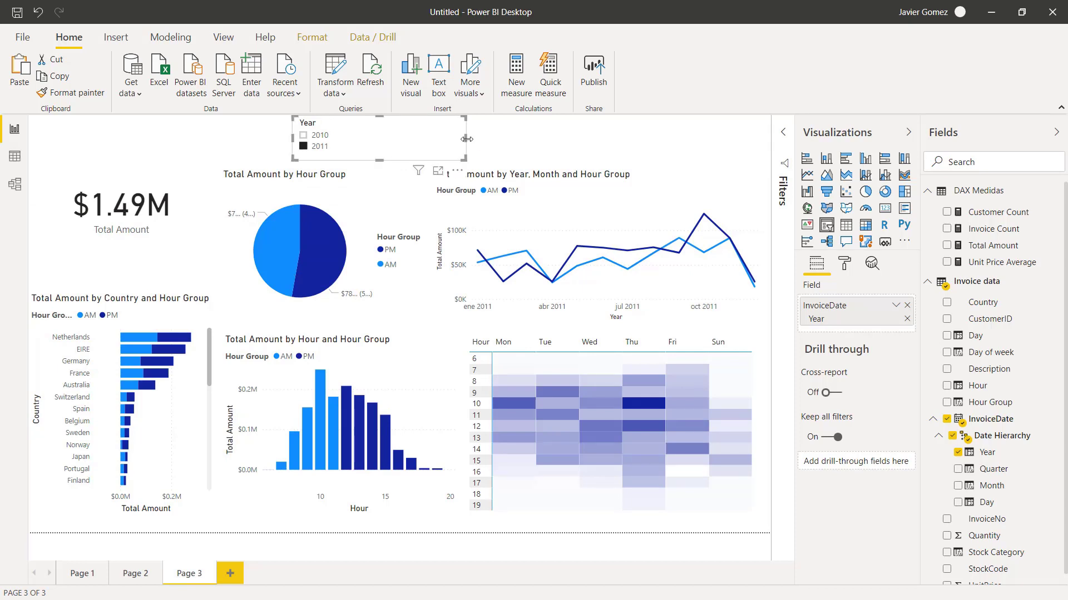
left_click_drag(466, 139, 359, 139)
left_click(378, 127)
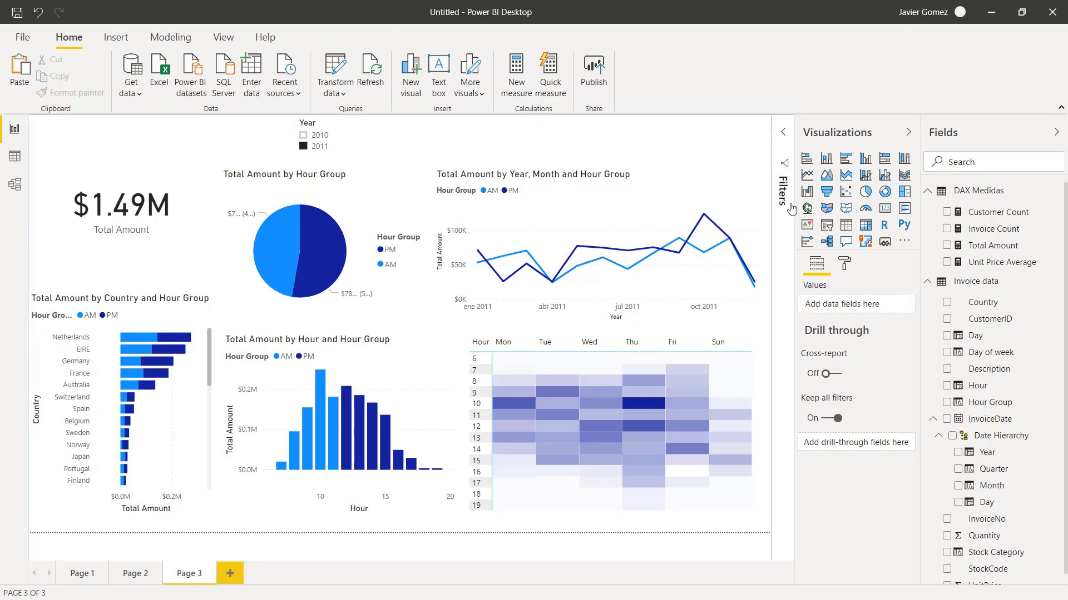
- Add a Month slicer from the InvoiceDate hierarchy beside the Year slicer, display it as a dropdown and shrink it
left_click(826, 225)
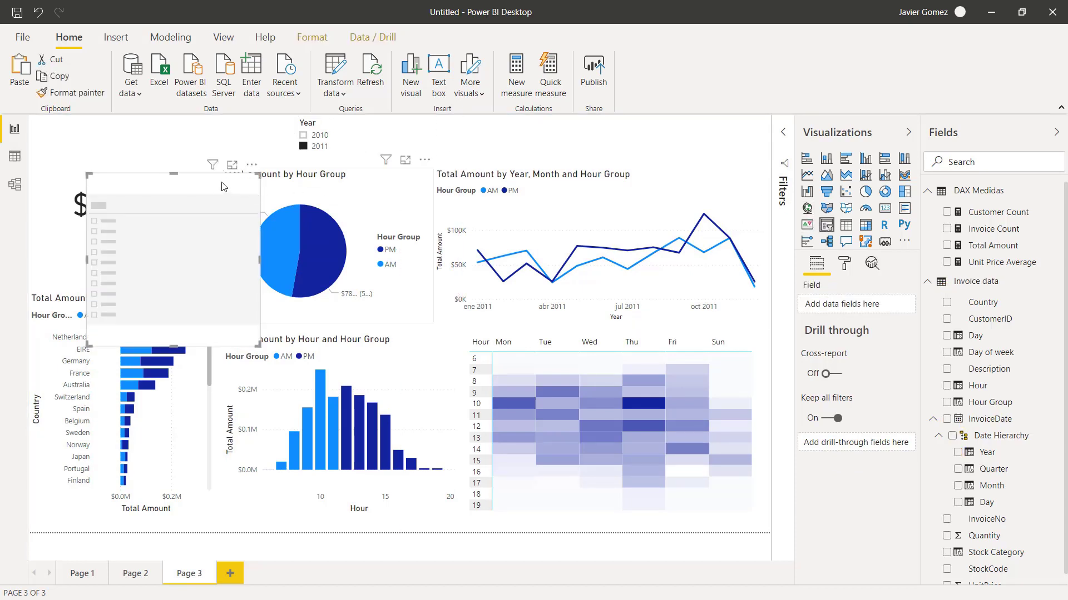
left_click_drag(222, 170, 496, 126)
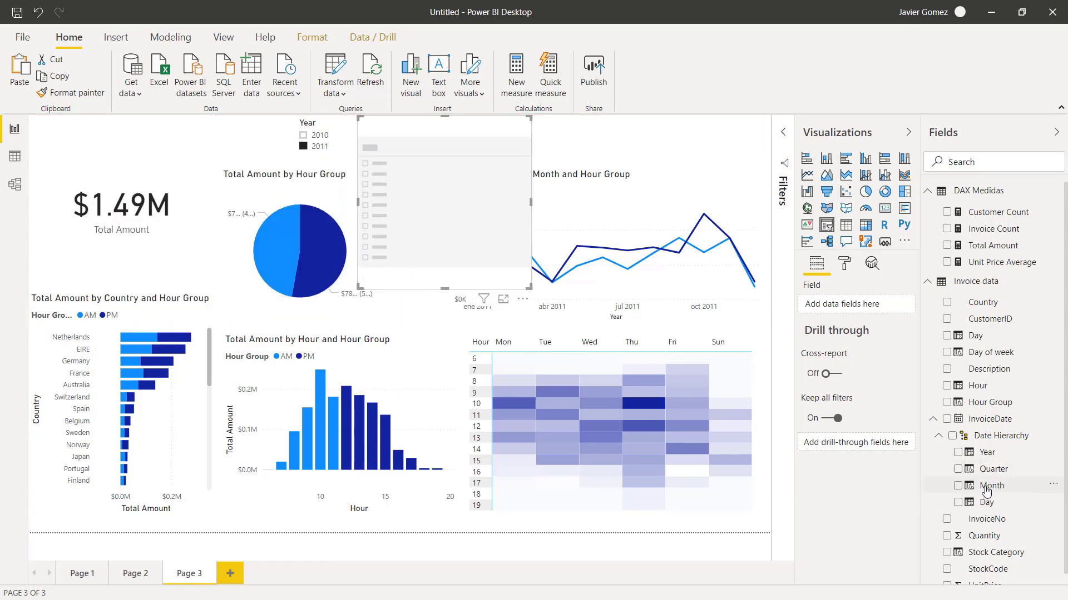
left_click_drag(986, 491, 801, 305)
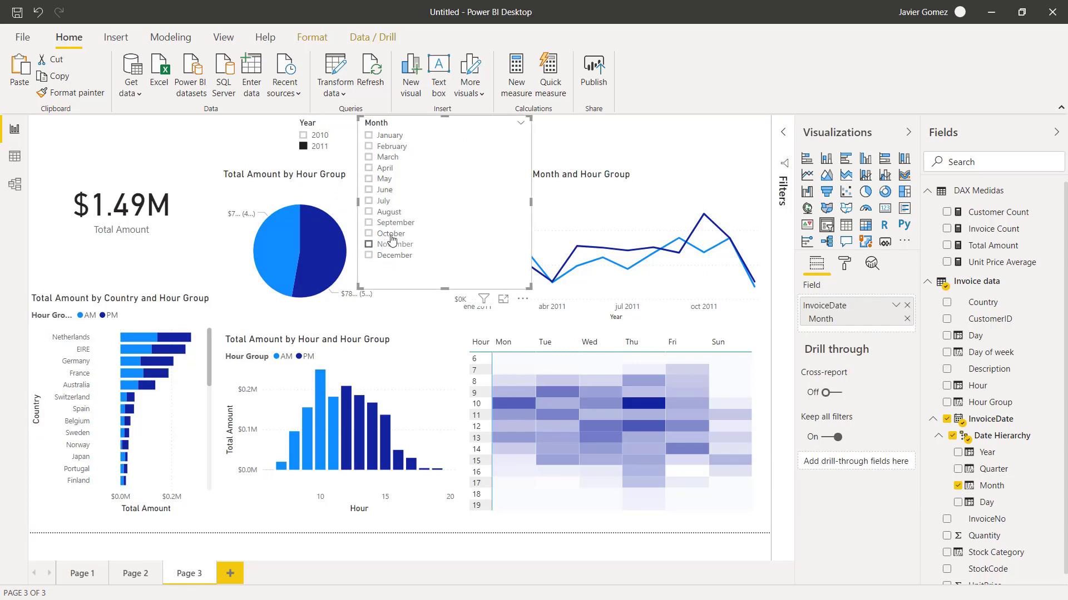
left_click(520, 122)
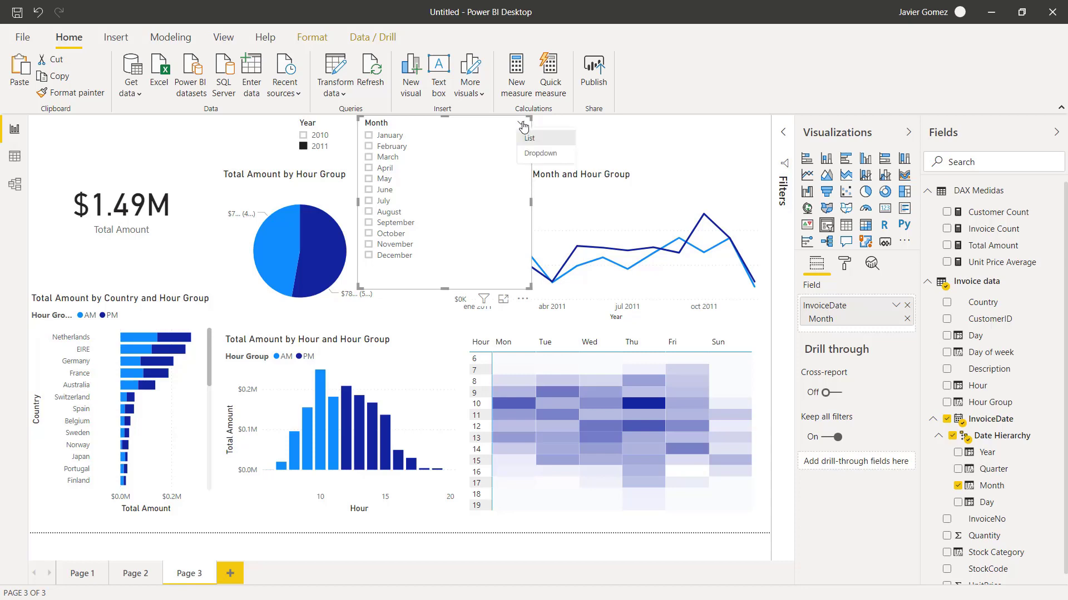
left_click(528, 158)
left_click_drag(447, 286, 444, 165)
left_click_drag(519, 161, 466, 140)
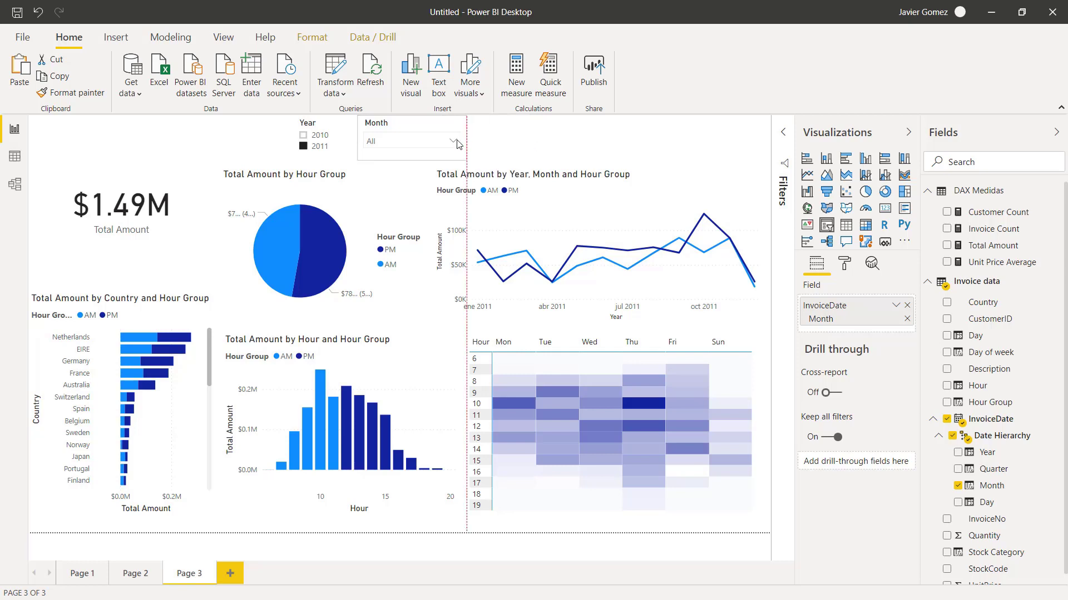
- Filter the page to September with the Month slicer
left_click(454, 142)
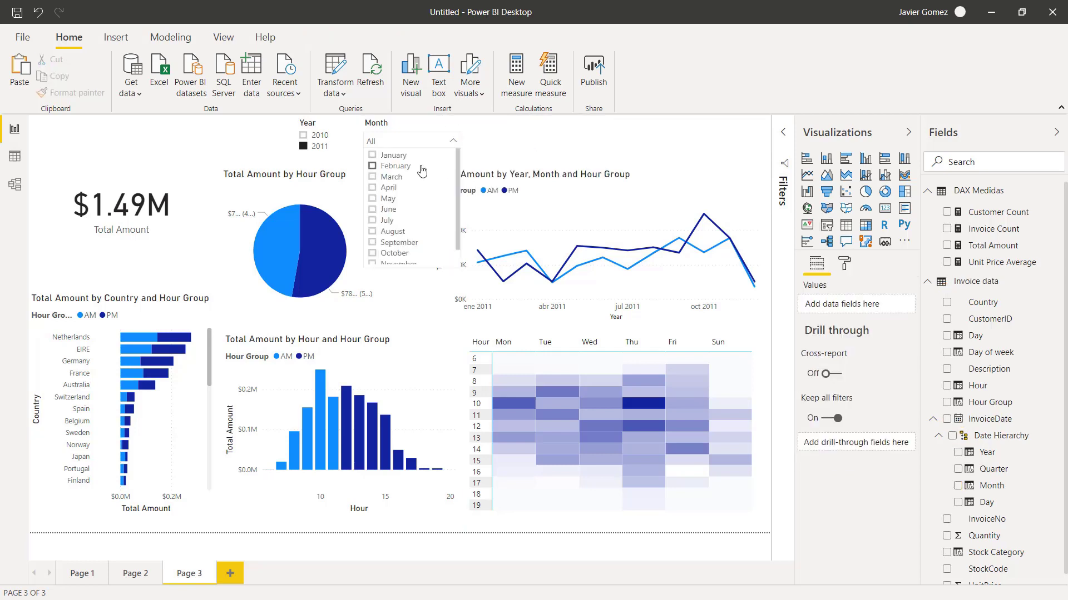
scroll(421, 171, "down", 1)
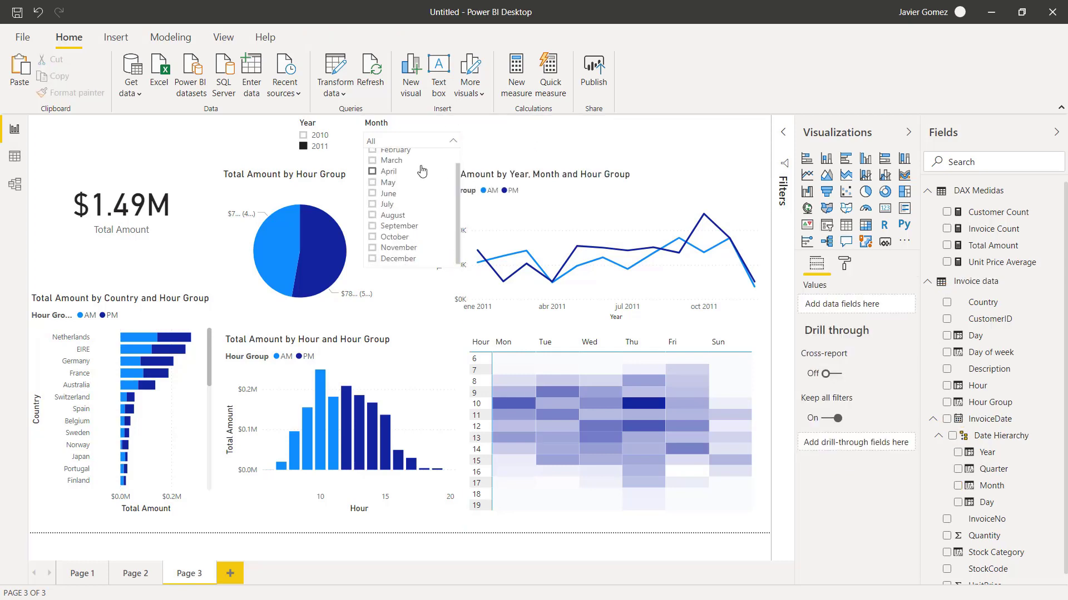
left_click(372, 228)
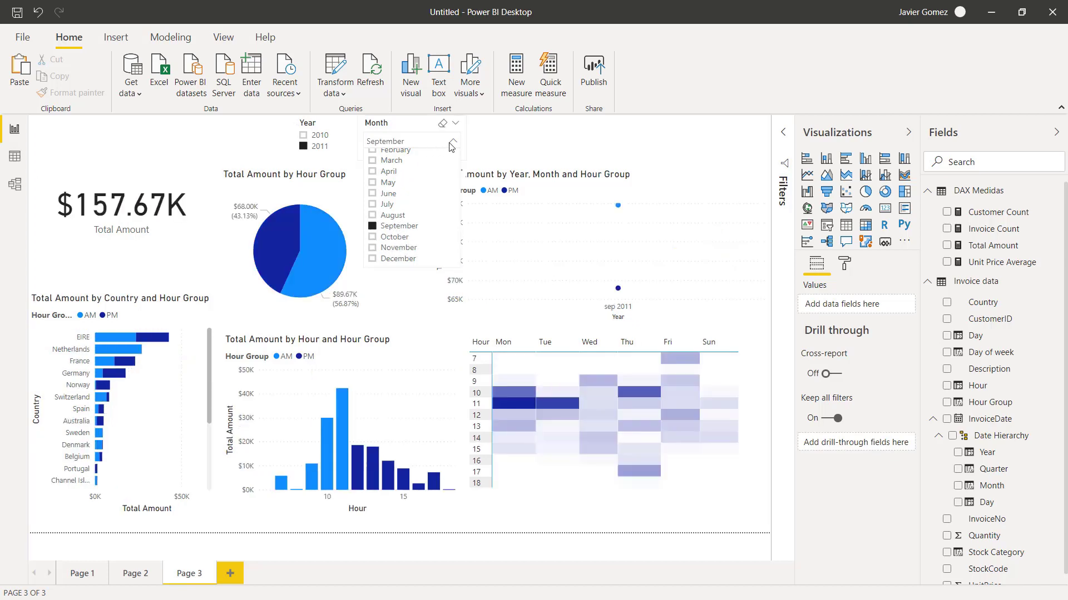
left_click(453, 143)
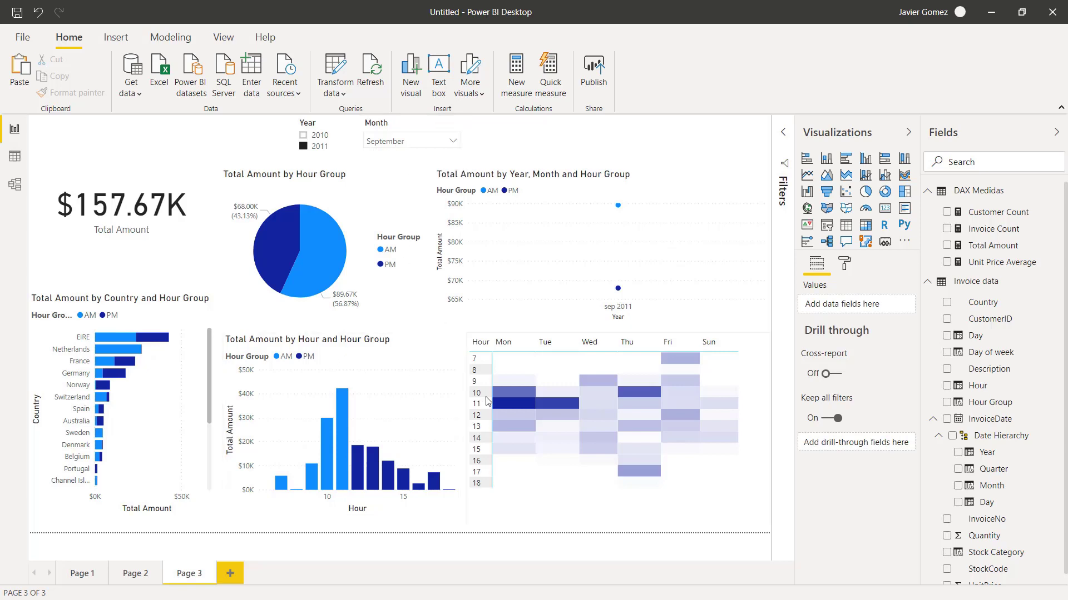
- Switch the Month filter to October and on to November, and inspect the hour-10 sales in the column chart and matrix
left_click(450, 142)
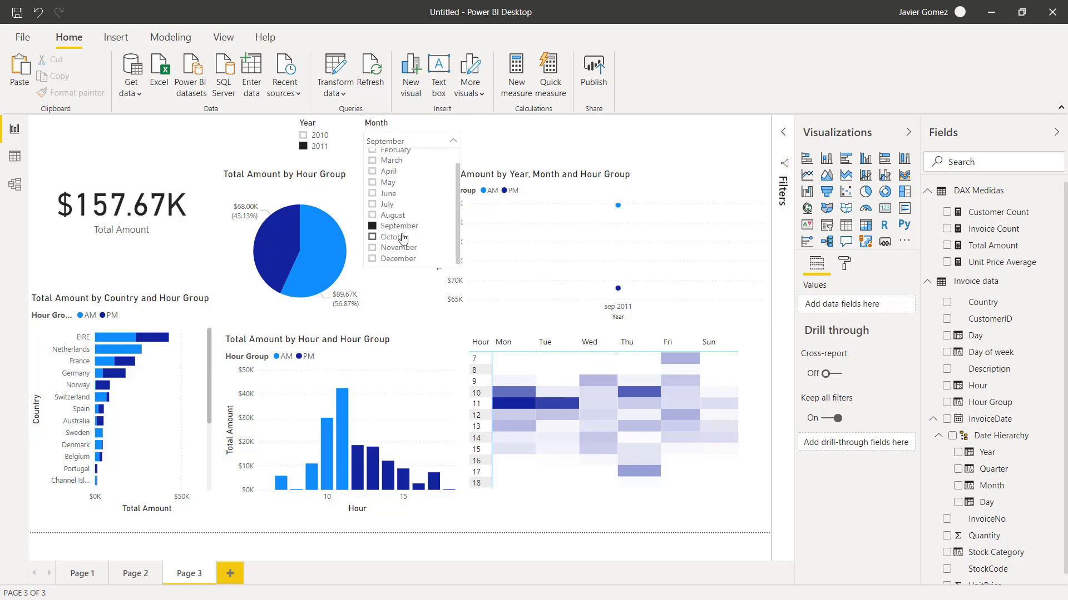
left_click(401, 237)
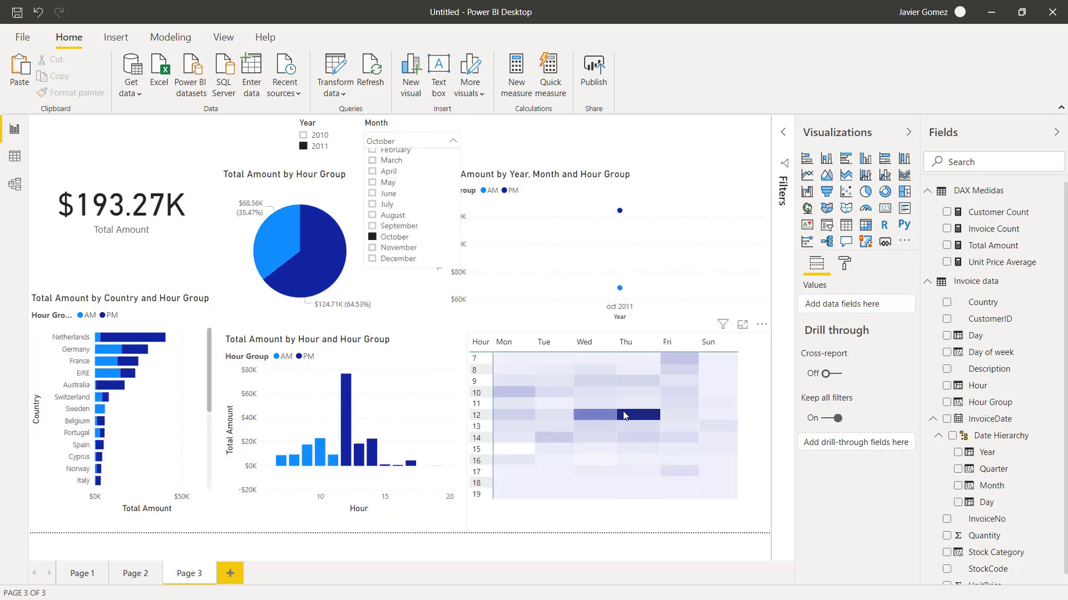
left_click(408, 251)
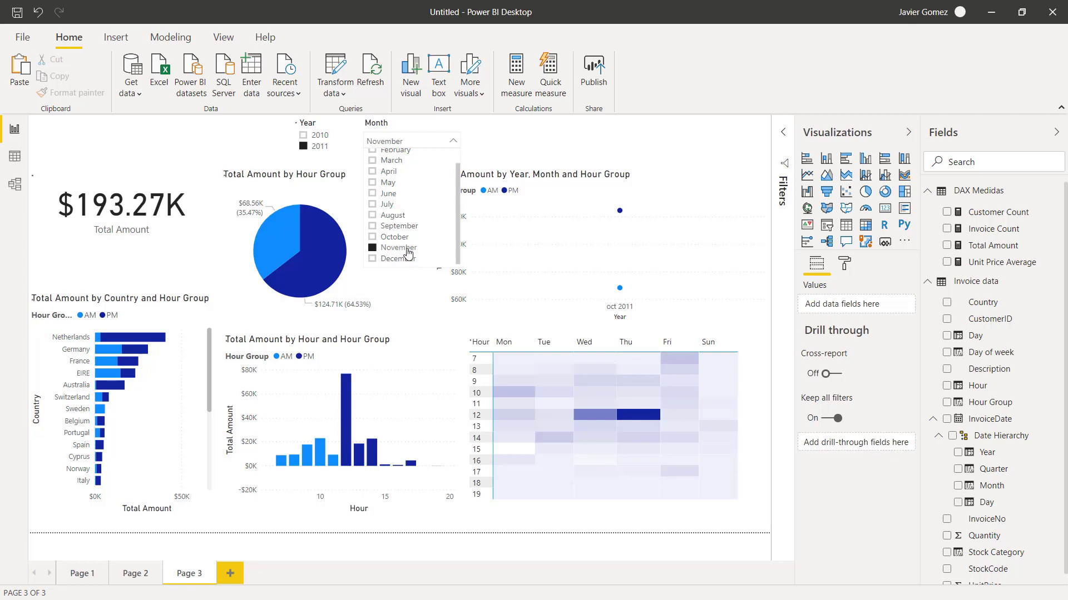
left_click(505, 147)
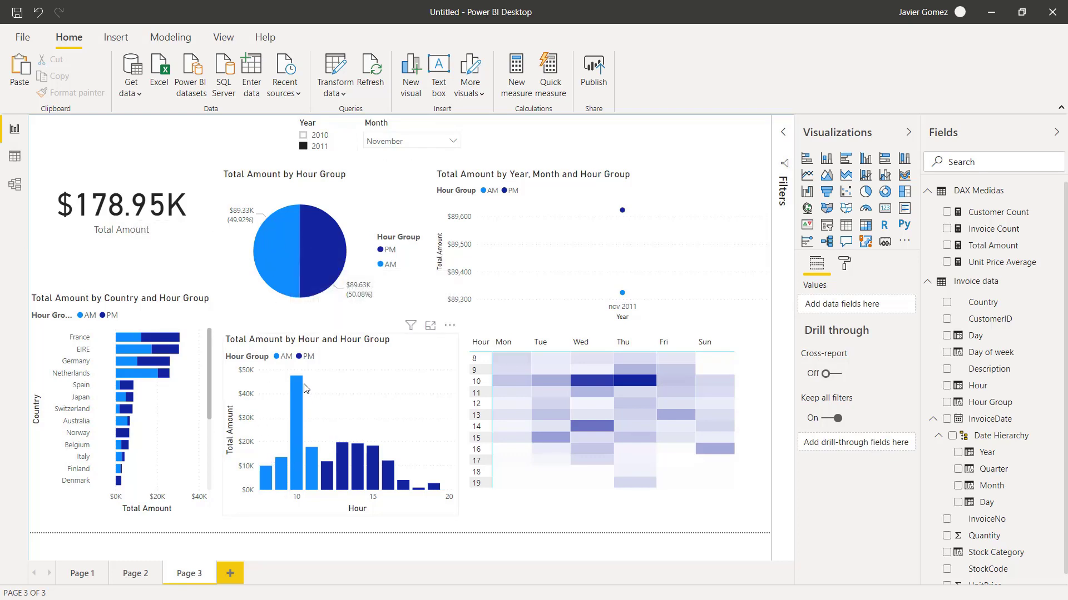
mouse_move(301, 431)
mouse_move(616, 389)
- Add an Hour Group slicer above the line chart, and reduce its height and width to fit the AM and PM options
left_click(826, 225)
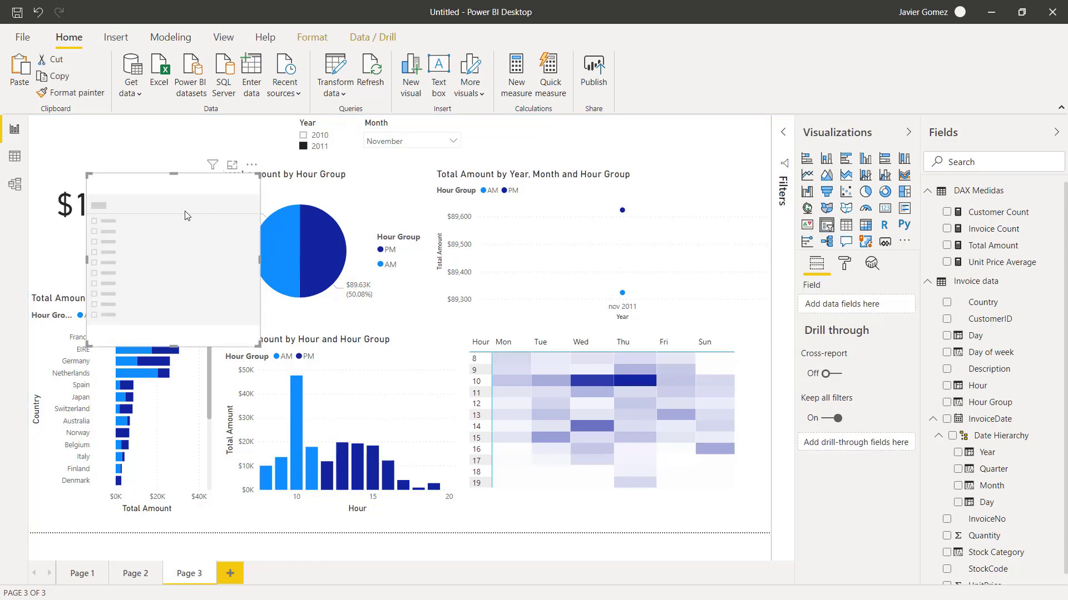
left_click_drag(156, 190, 565, 135)
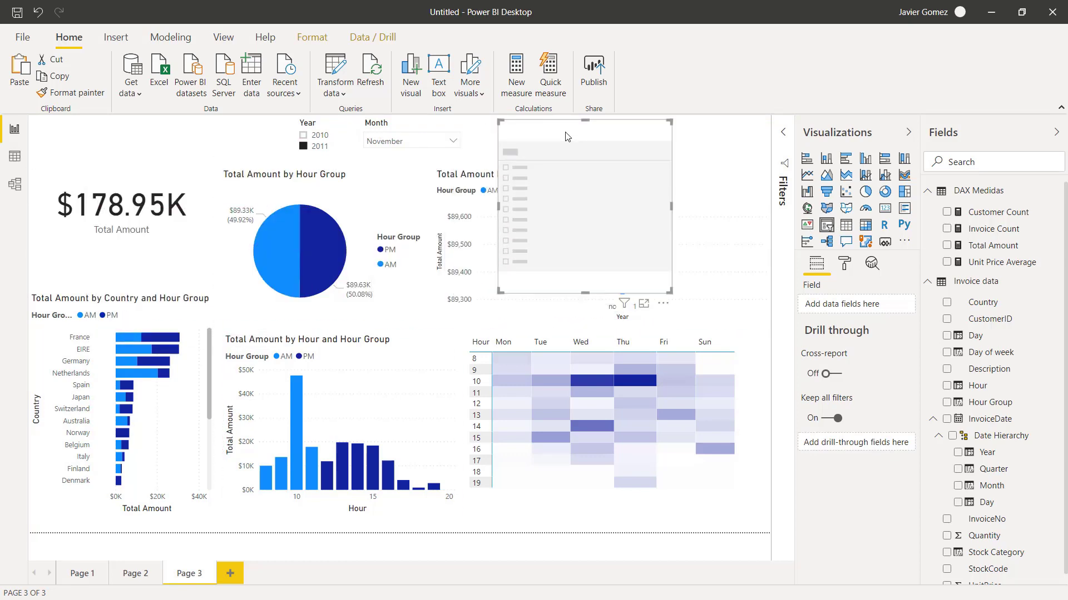
left_click_drag(985, 406, 811, 298)
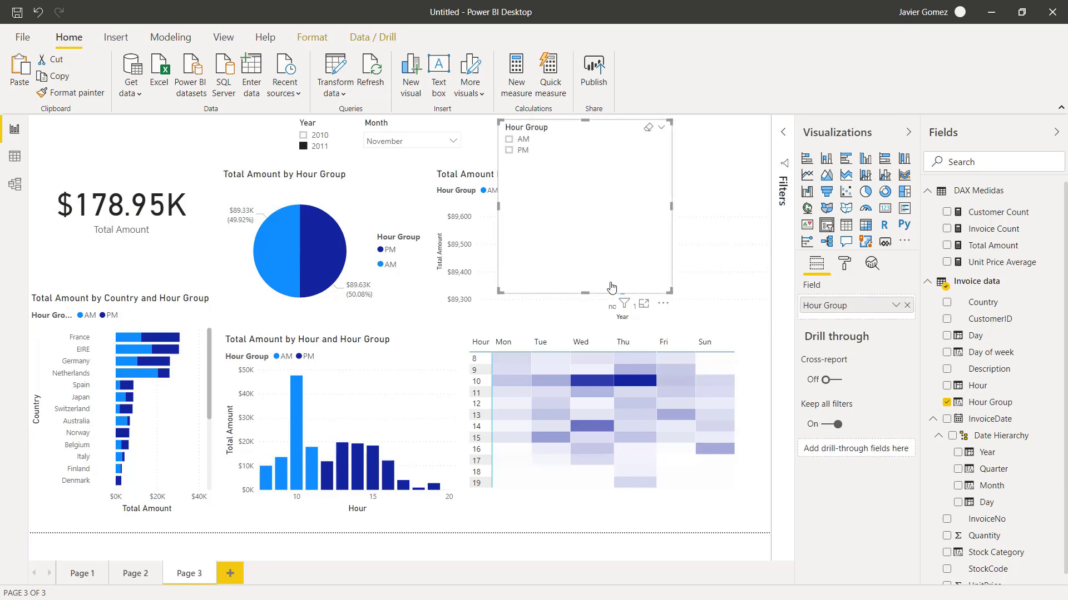
left_click_drag(588, 293, 576, 137)
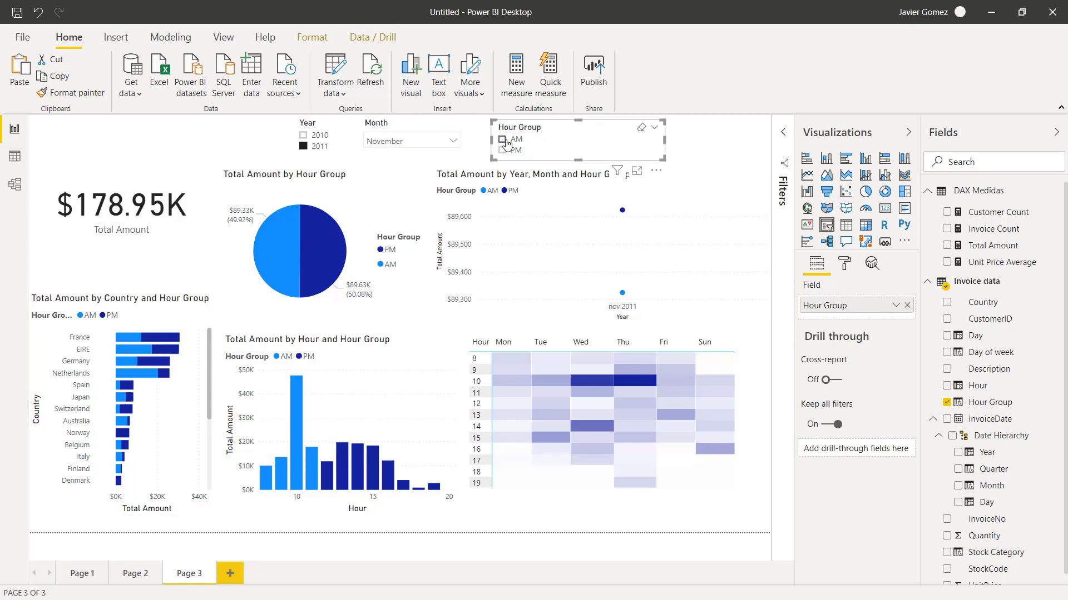
left_click_drag(664, 141, 582, 142)
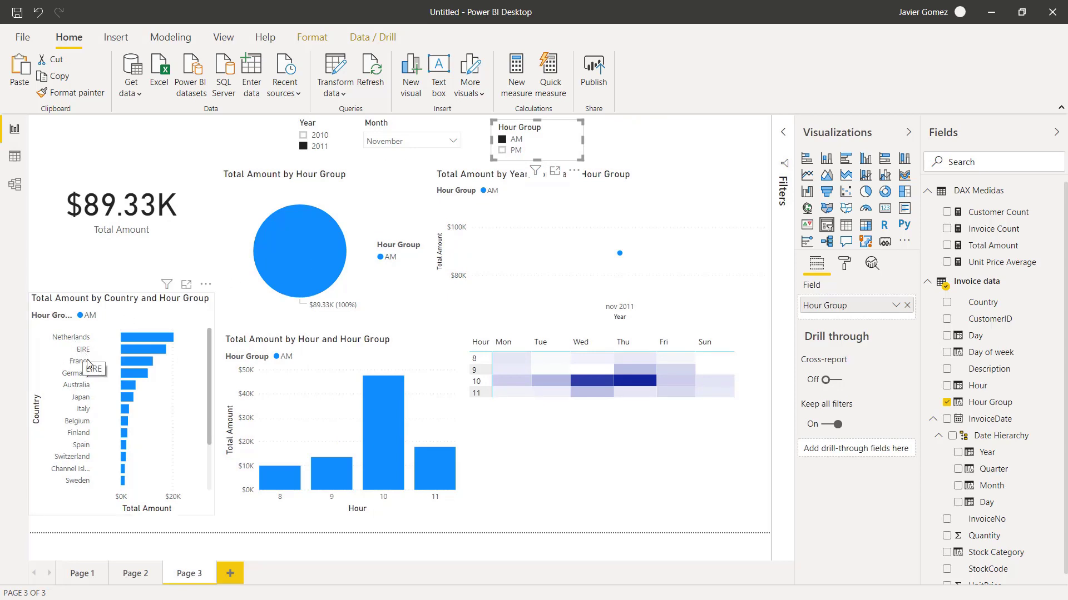
- Compare country sales for AM and PM using the Hour Group slicer, and clear its selection
mouse_move(123, 365)
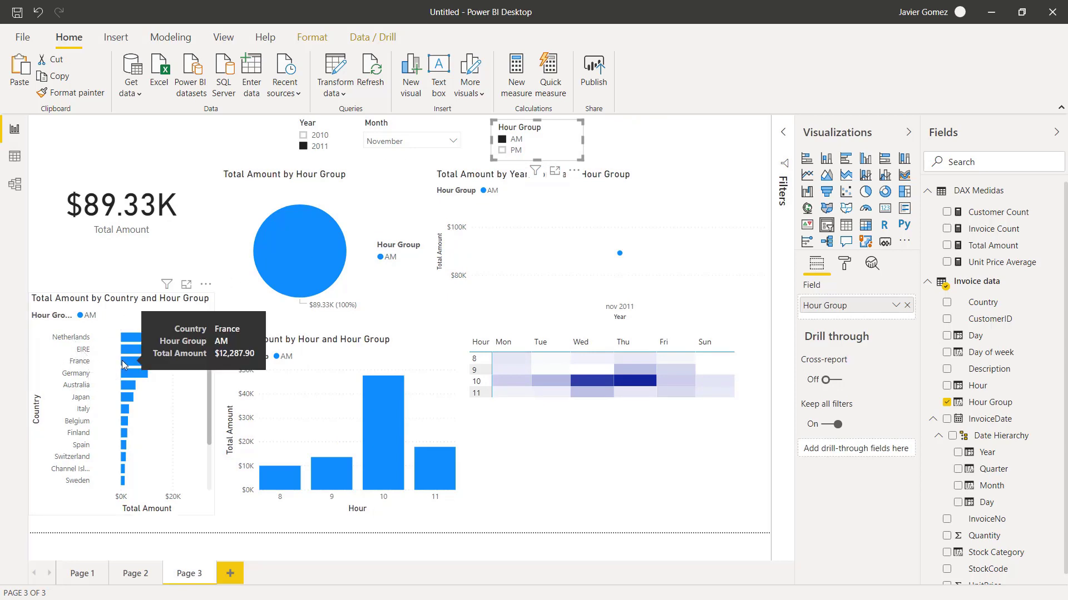
left_click(506, 153)
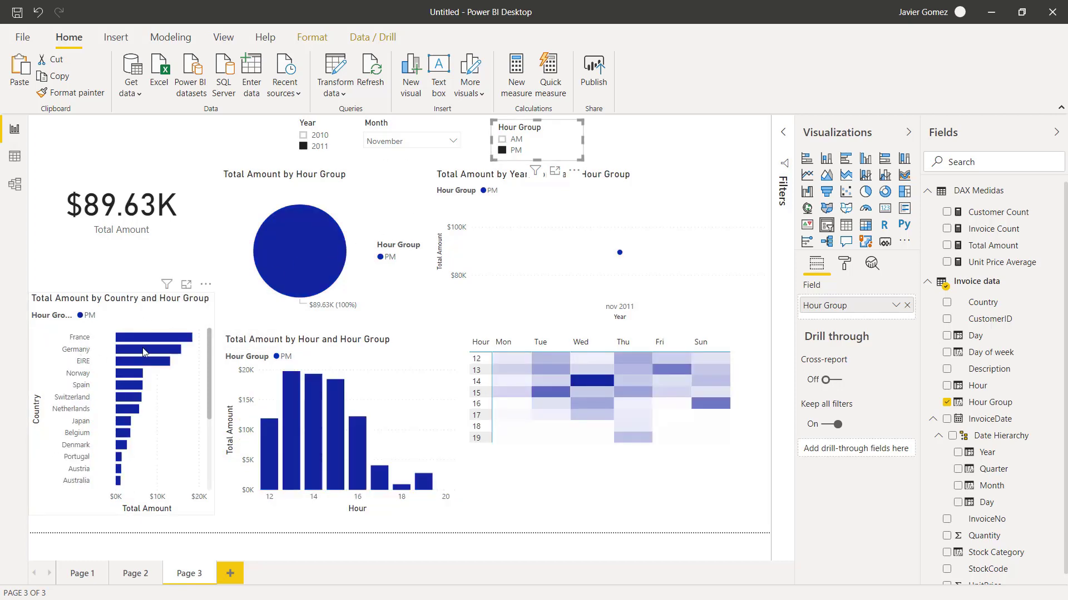
mouse_move(145, 368)
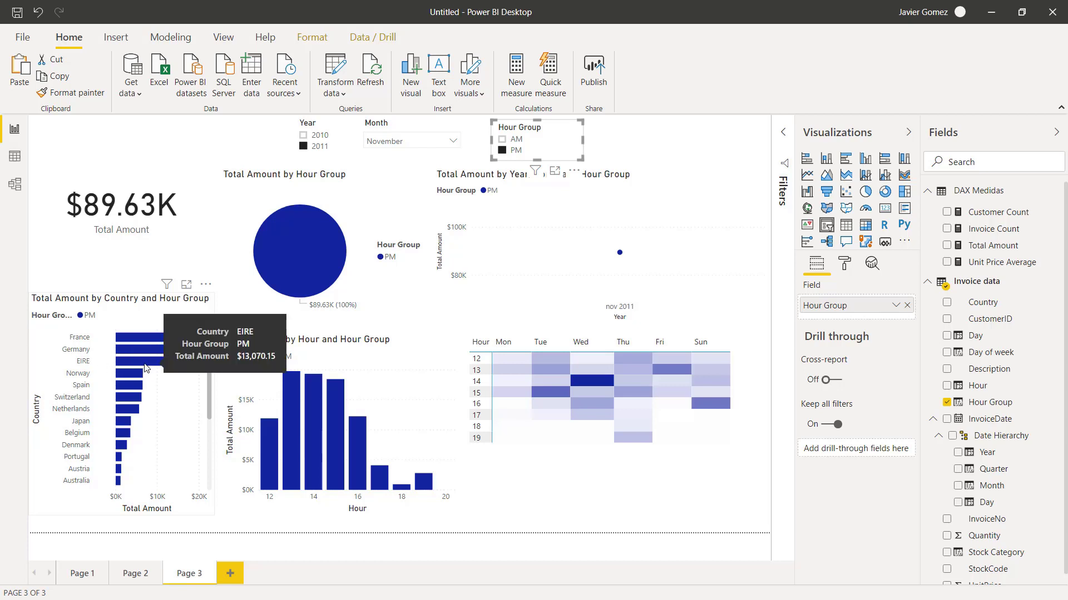
left_click(502, 150)
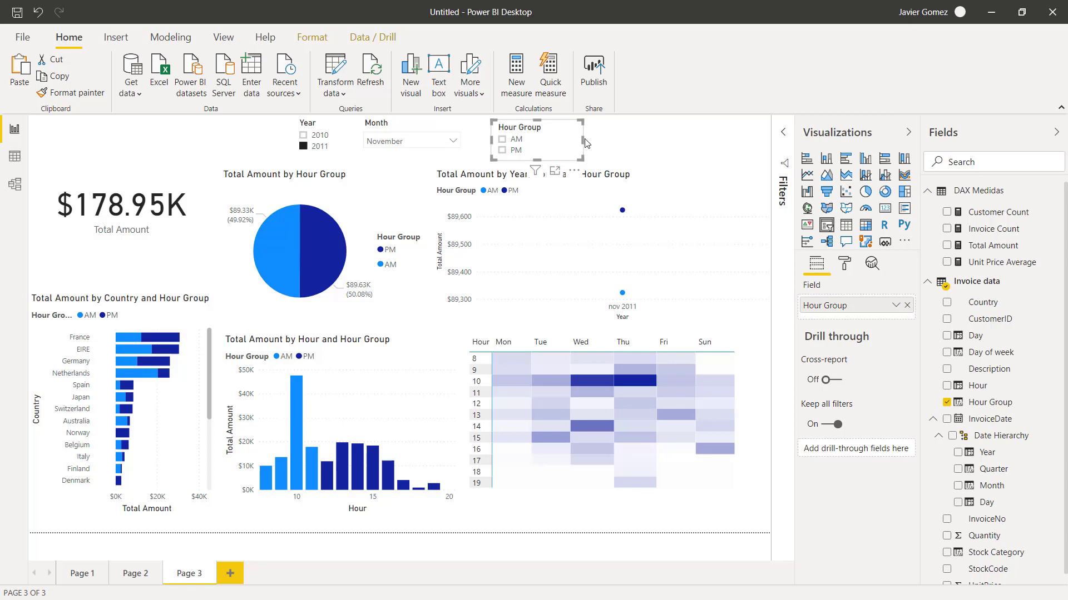
- Move the Hour Group slicer closer to the Month slicer, and add a low Country slicer beside it, displayed as a dropdown
left_click_drag(532, 124, 518, 121)
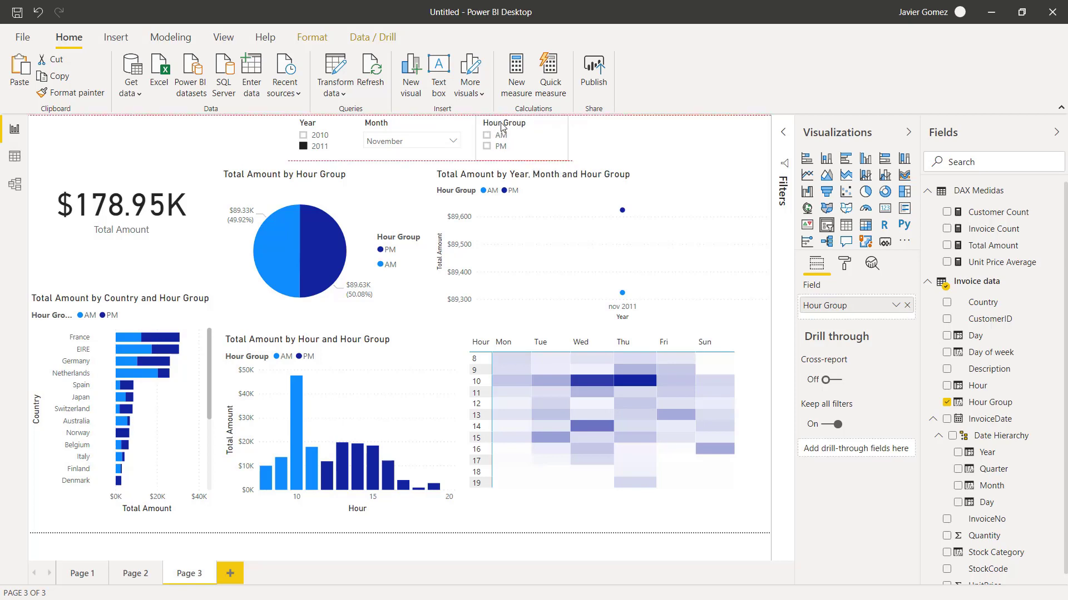
left_click(624, 142)
left_click(826, 225)
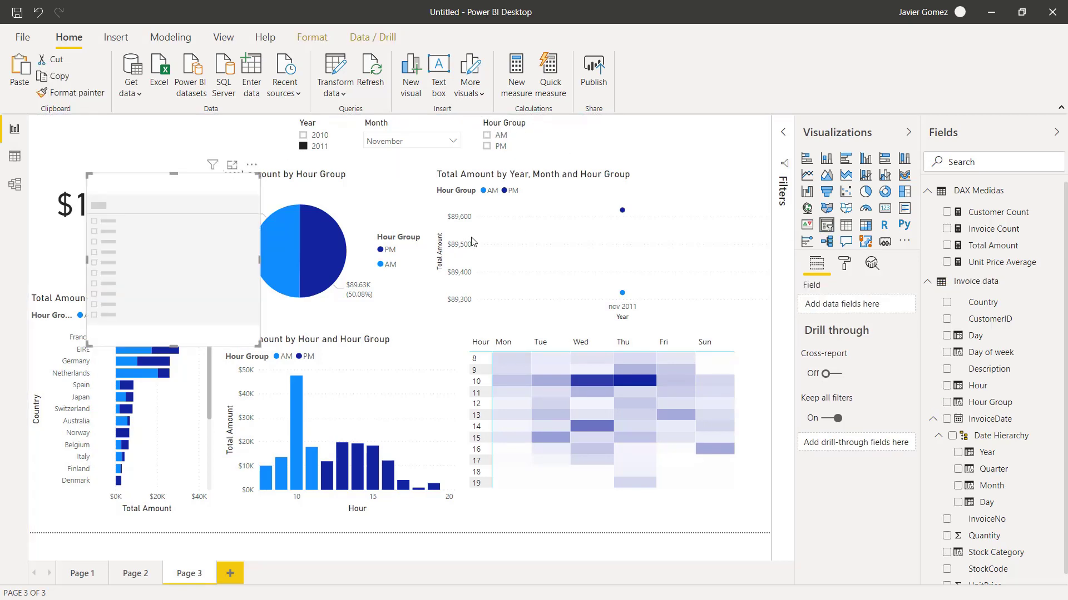
left_click_drag(168, 278, 649, 220)
left_click_drag(656, 288, 661, 162)
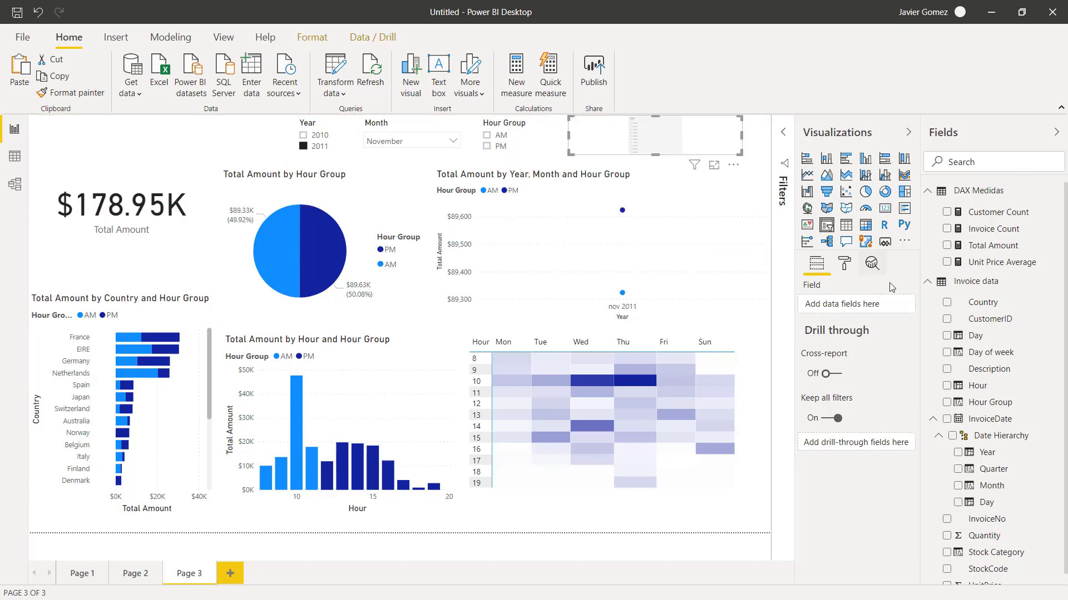
left_click(946, 302)
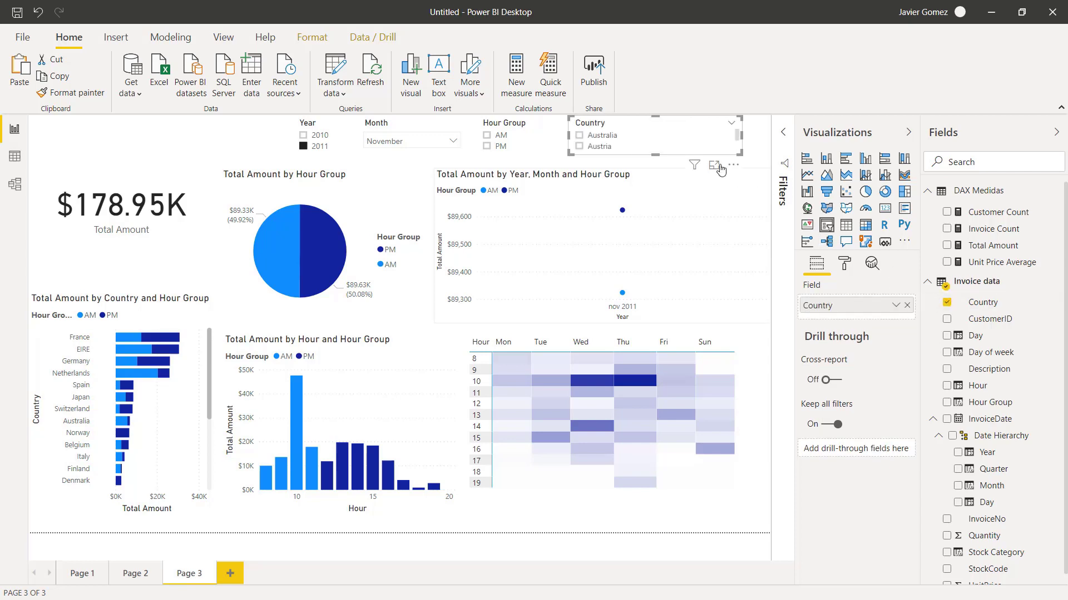
left_click(732, 125)
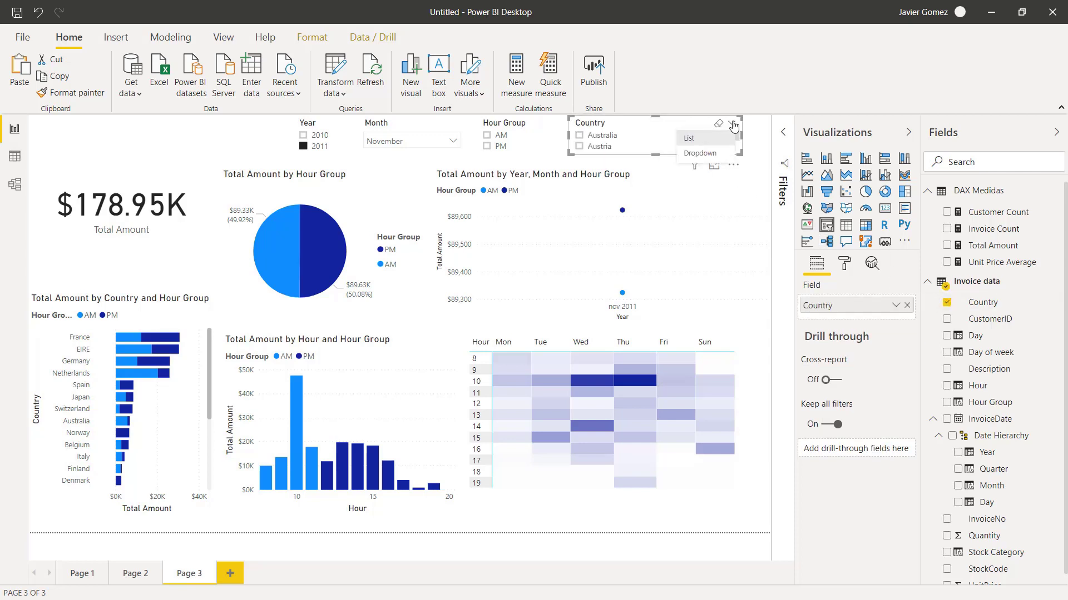
left_click(702, 153)
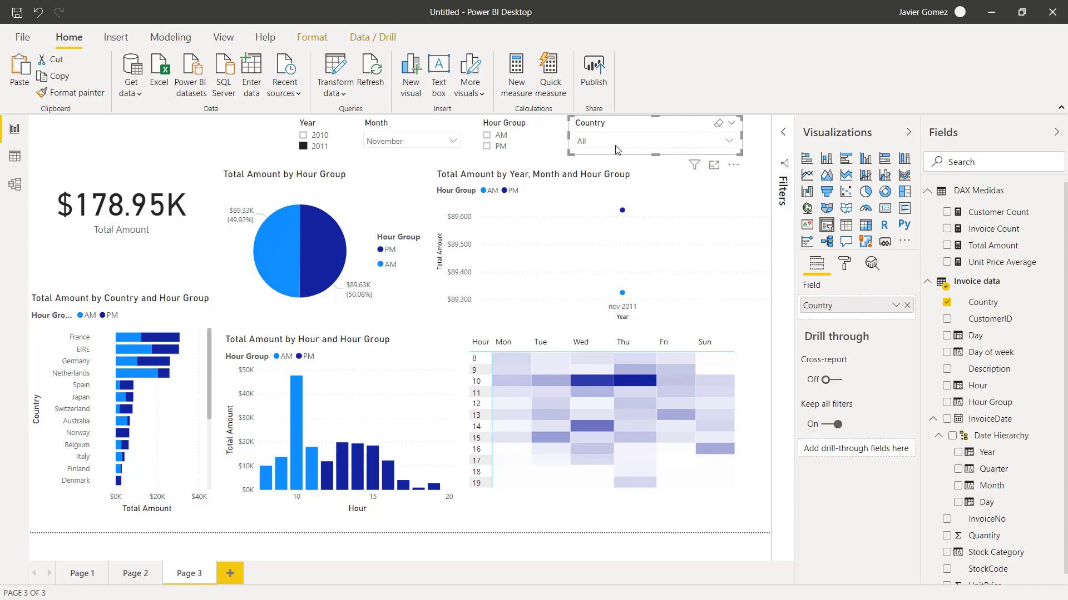
- Filter the page to France with the Country slicer and examine its AM and PM sales
left_click(728, 142)
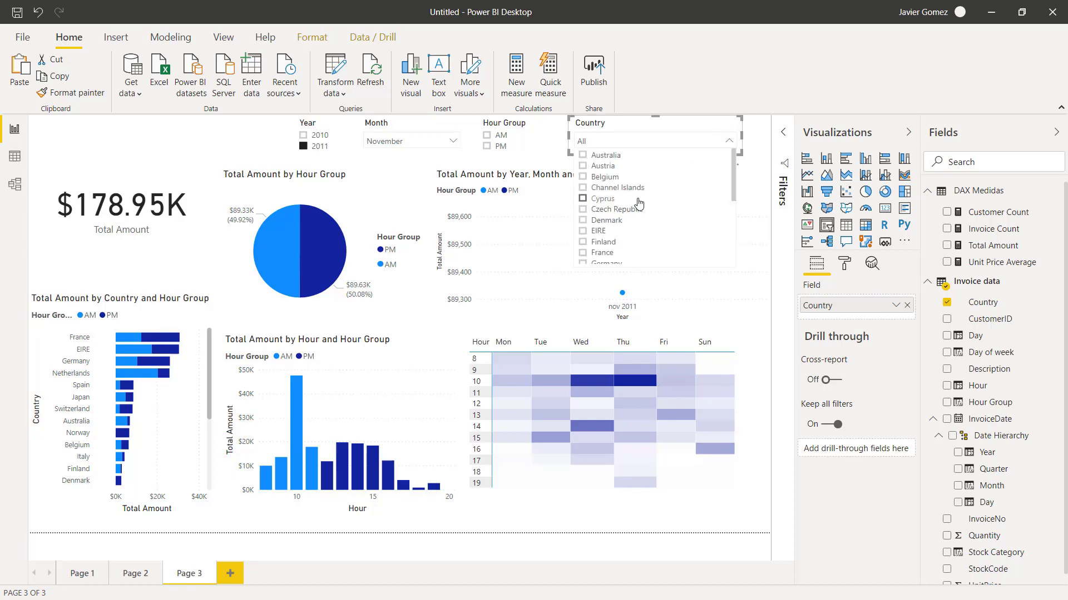
scroll(633, 206, "down", 3)
left_click(583, 196)
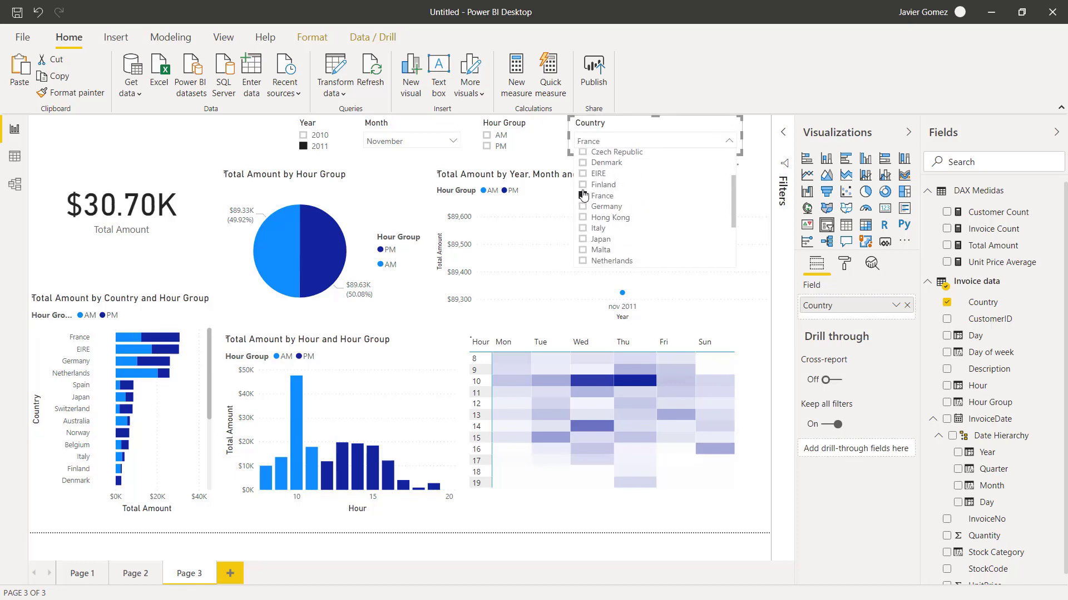
left_click(730, 140)
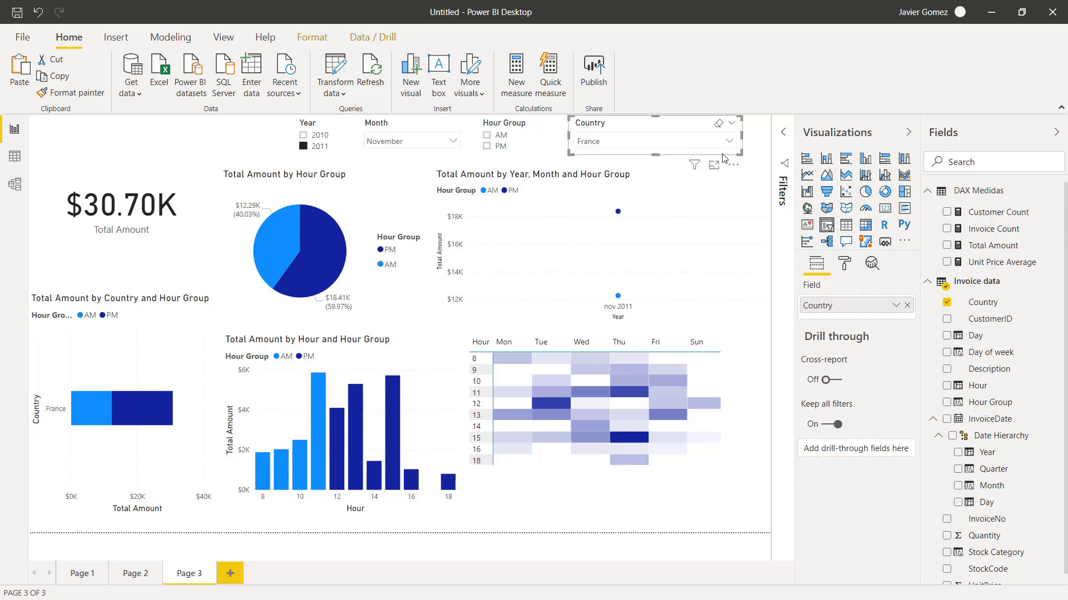
- Narrow the Country slicer and place it near the page edge, and clear the Country, Month and Year filters
left_click_drag(569, 136, 663, 129)
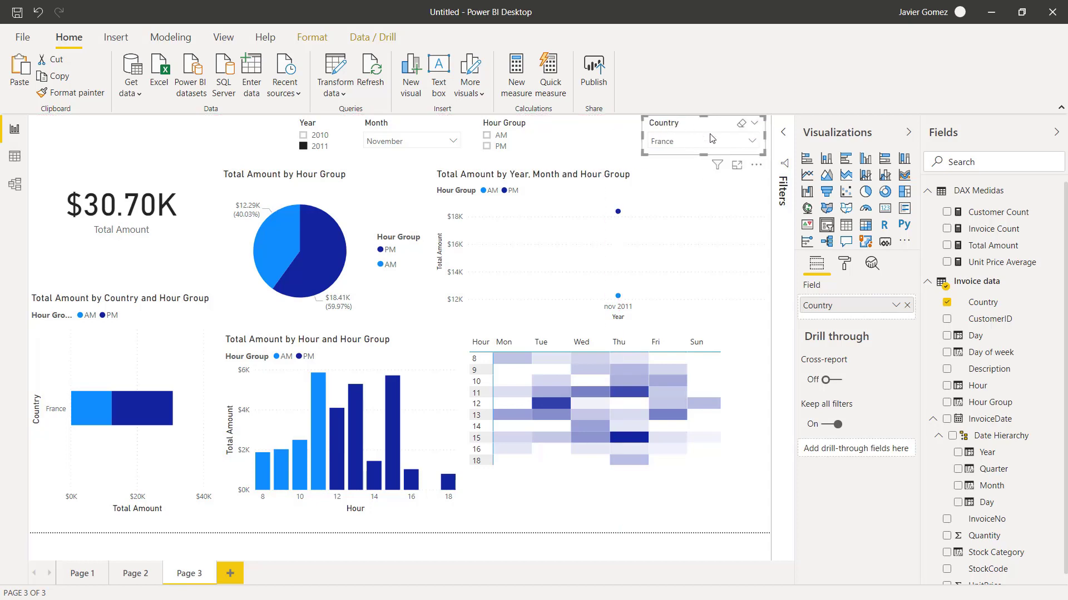
left_click(741, 127)
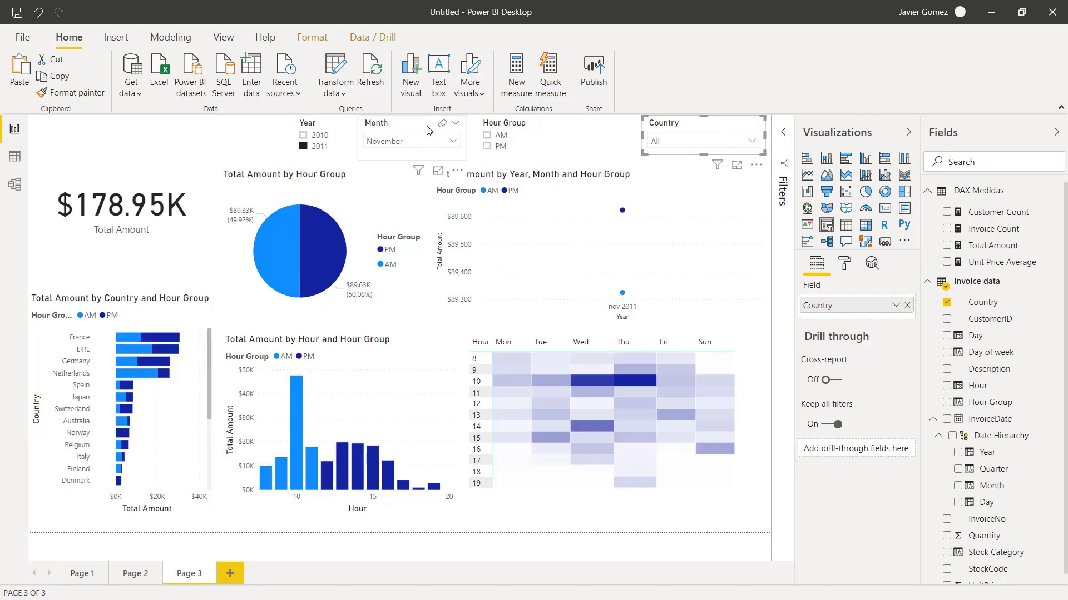
left_click(443, 123)
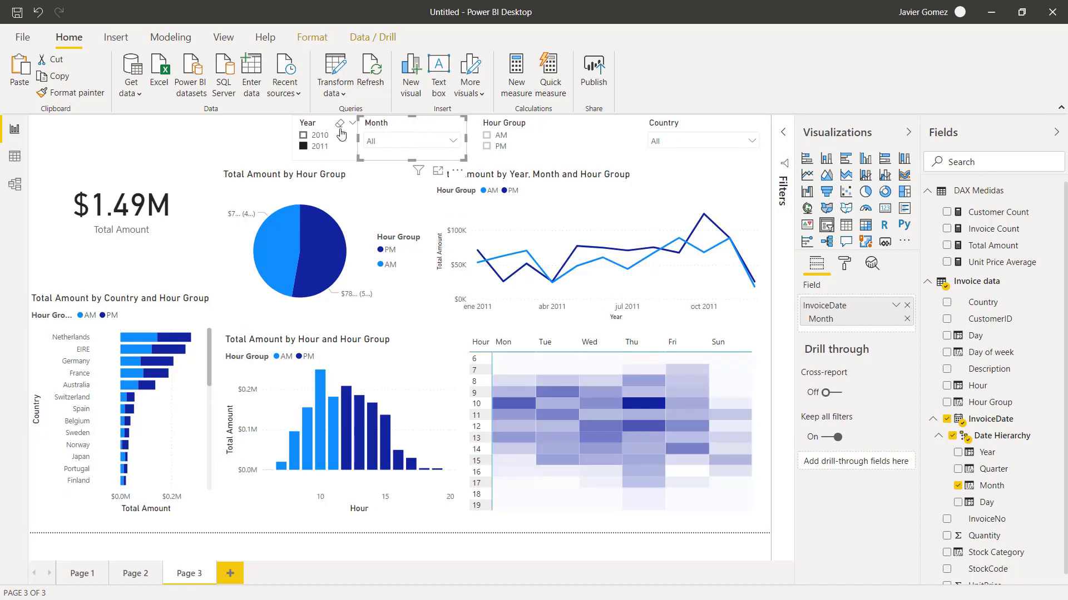
left_click(339, 123)
- Shift the Hour Group, Month and Year slicers toward the Country slicer to free space for a page title
left_click(580, 130)
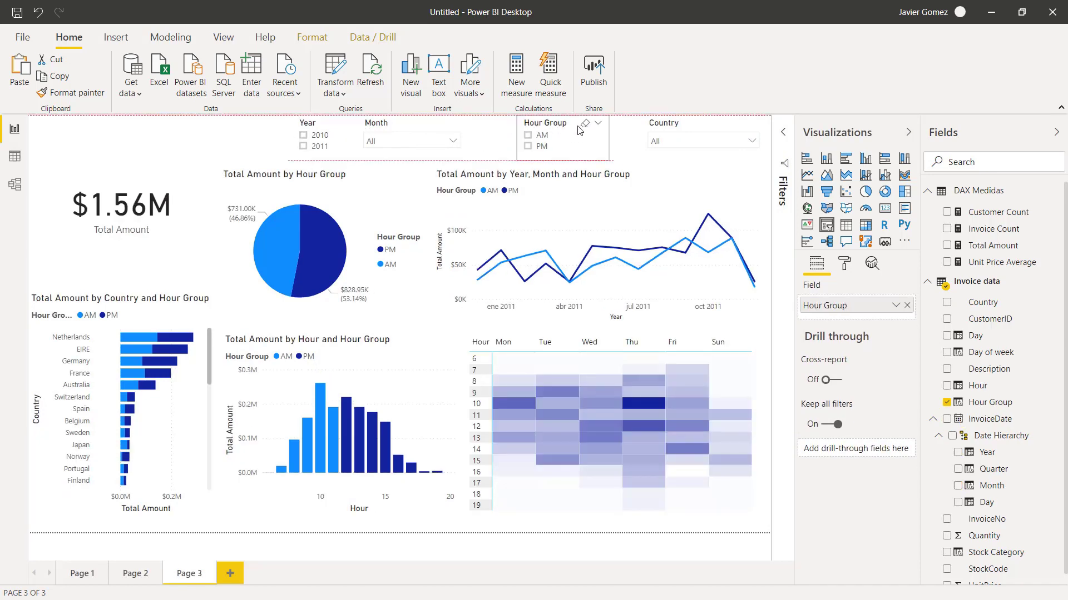
left_click_drag(577, 127, 581, 127)
left_click_drag(405, 126, 484, 122)
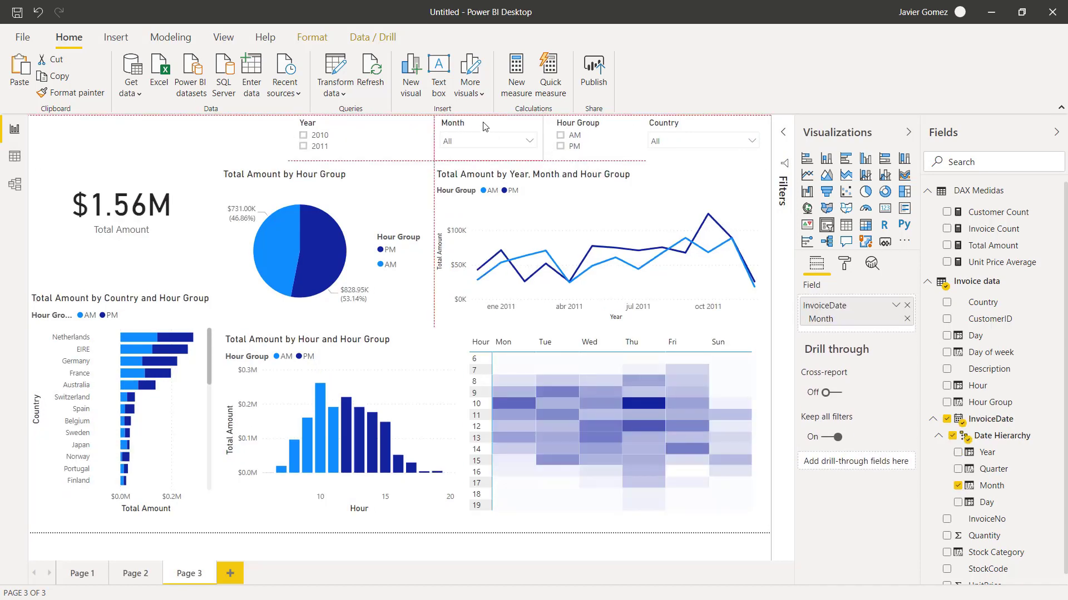
left_click_drag(318, 118, 377, 118)
left_click(272, 133)
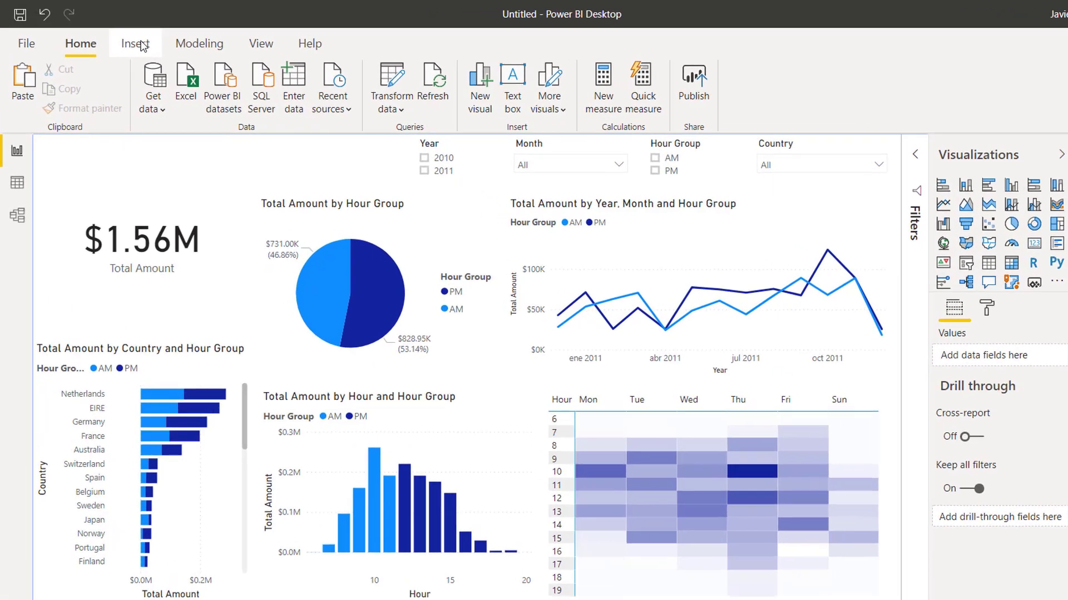
- Insert a text box above the Total Amount card and resize it into a wide, low strip beside the slicers
left_click(115, 37)
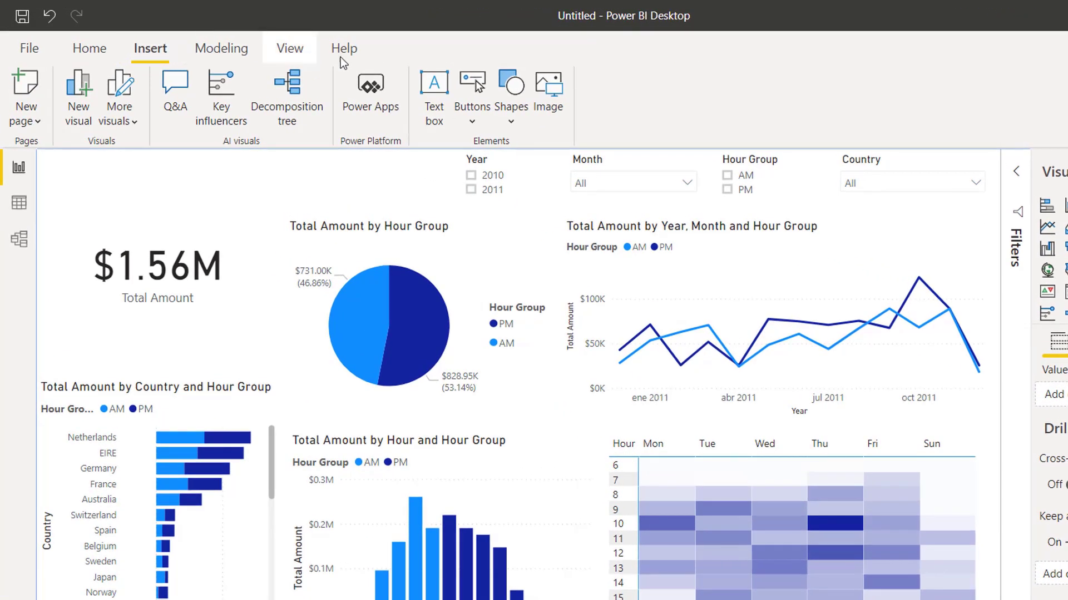
left_click(449, 85)
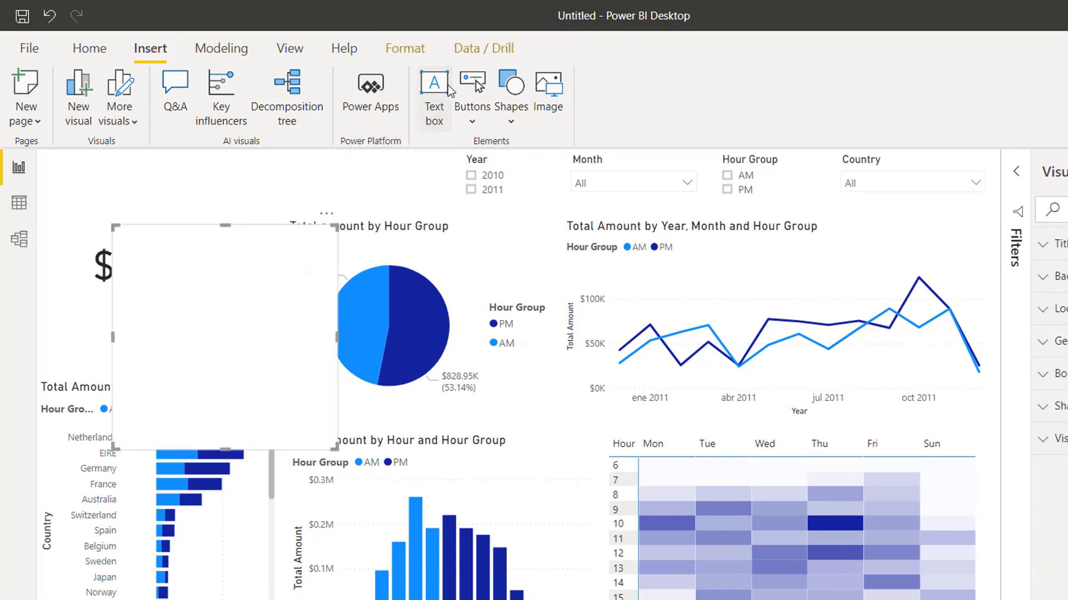
left_click(111, 223)
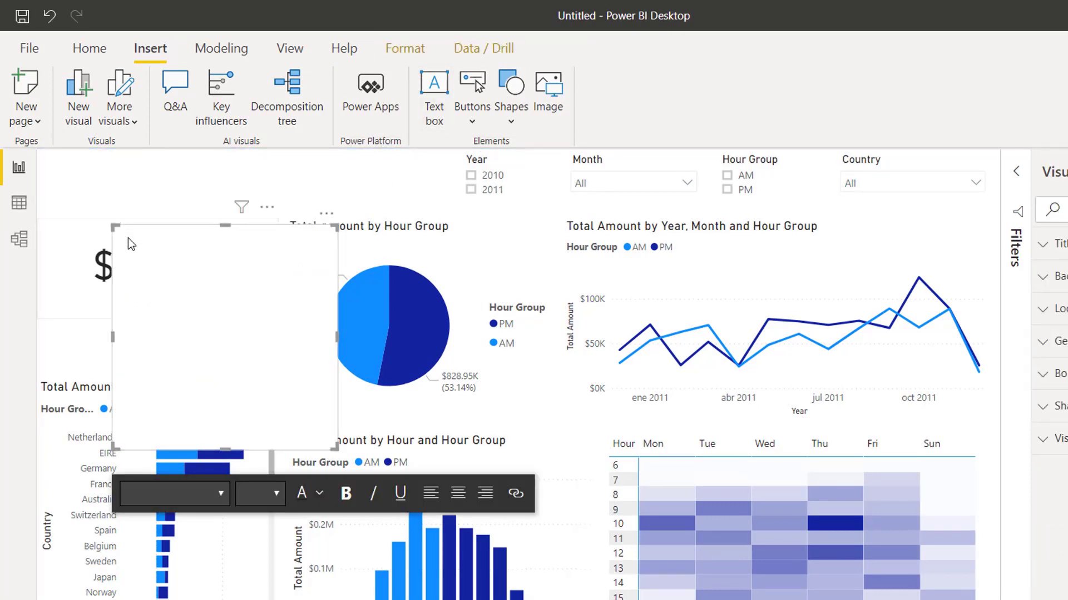
left_click(222, 358)
left_click_drag(108, 218, 40, 145)
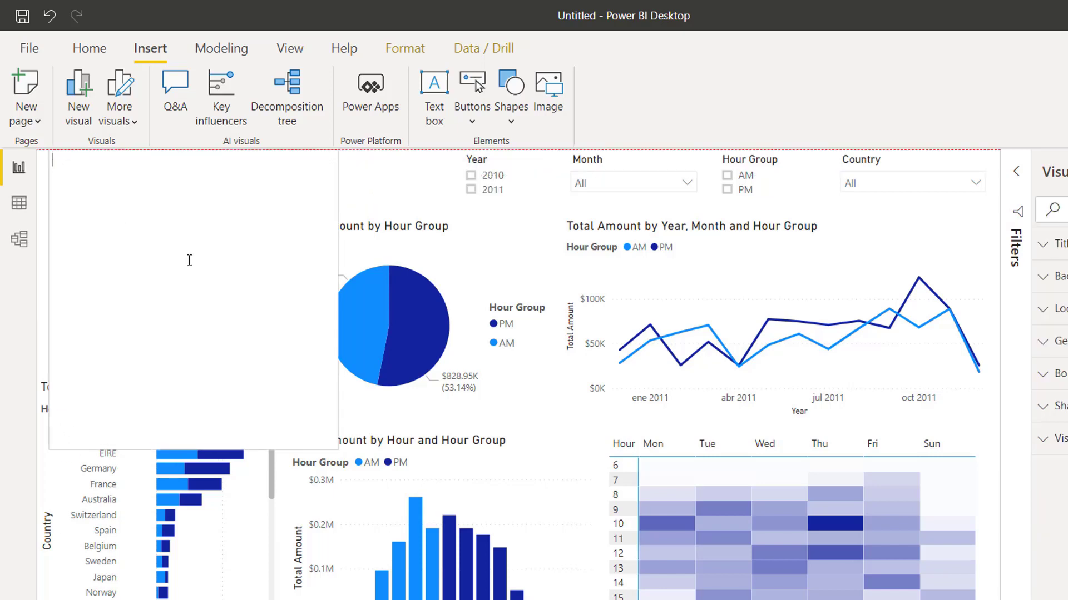
left_click_drag(337, 450, 438, 199)
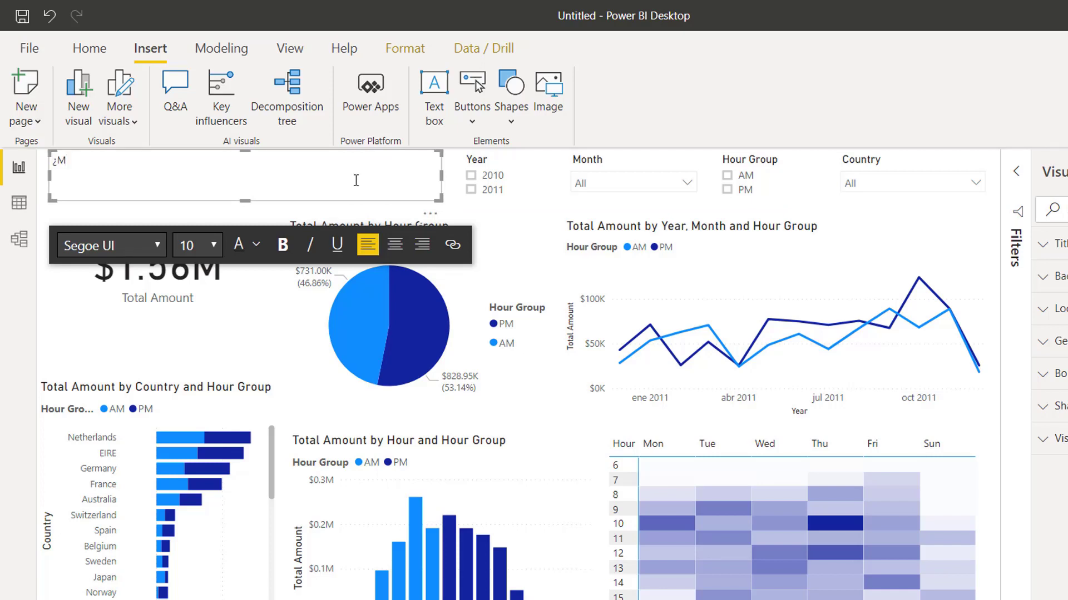
- Enter the title "¿Más ingresos en la ma{ana (AM) o en la tarde (PM)?" in the text box
type("ás oing")
key("BackSpace")
key("BackSpace")
key("BackSpace")
key("BackSpace")
type("ingresos en la ma{ana (AM")
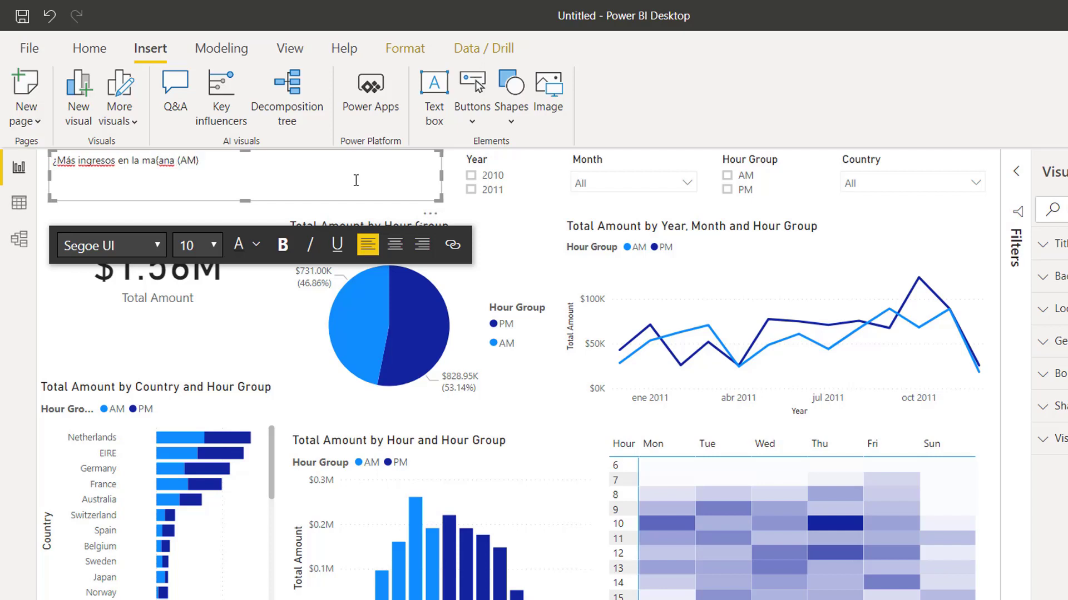
type(") o en la tarde (PM)?")
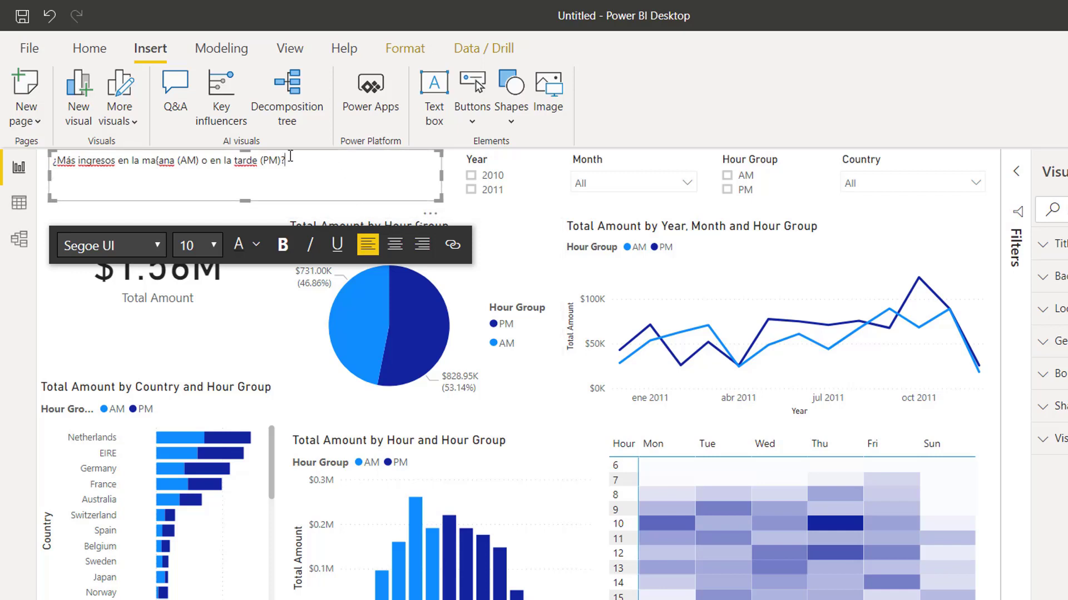
- Format the whole title as bold at size 18, and widen its text box so it fits on one line
left_click_drag(286, 161, 42, 133)
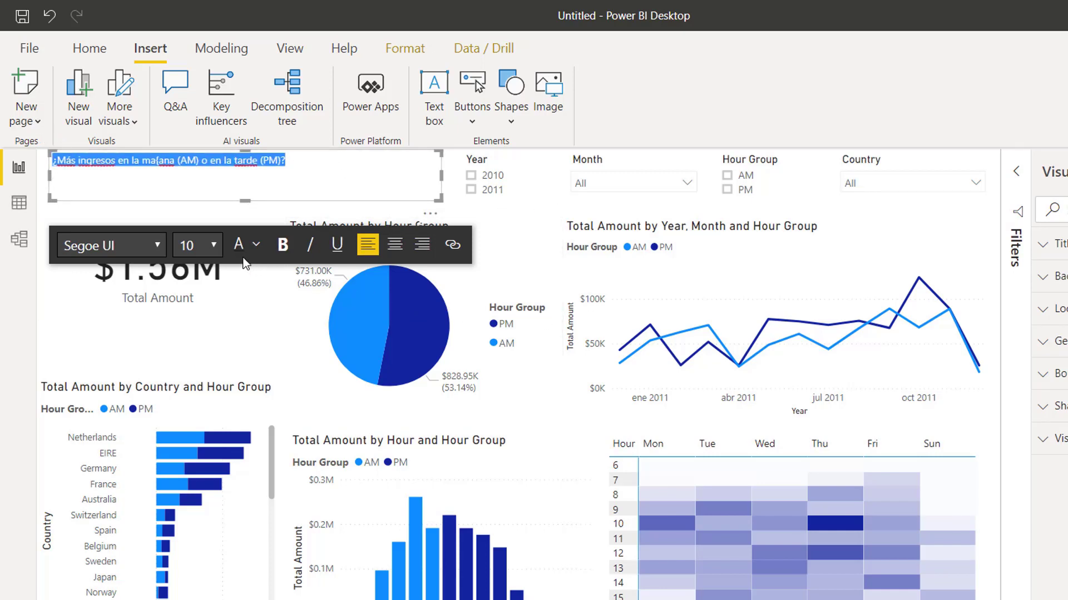
left_click(218, 239)
left_click(192, 411)
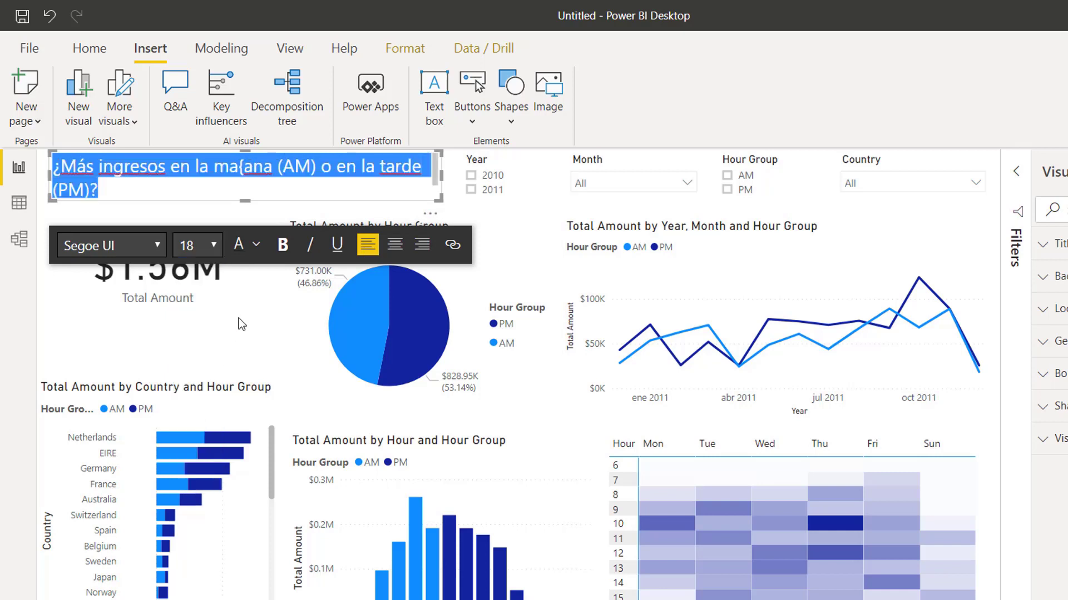
left_click(283, 246)
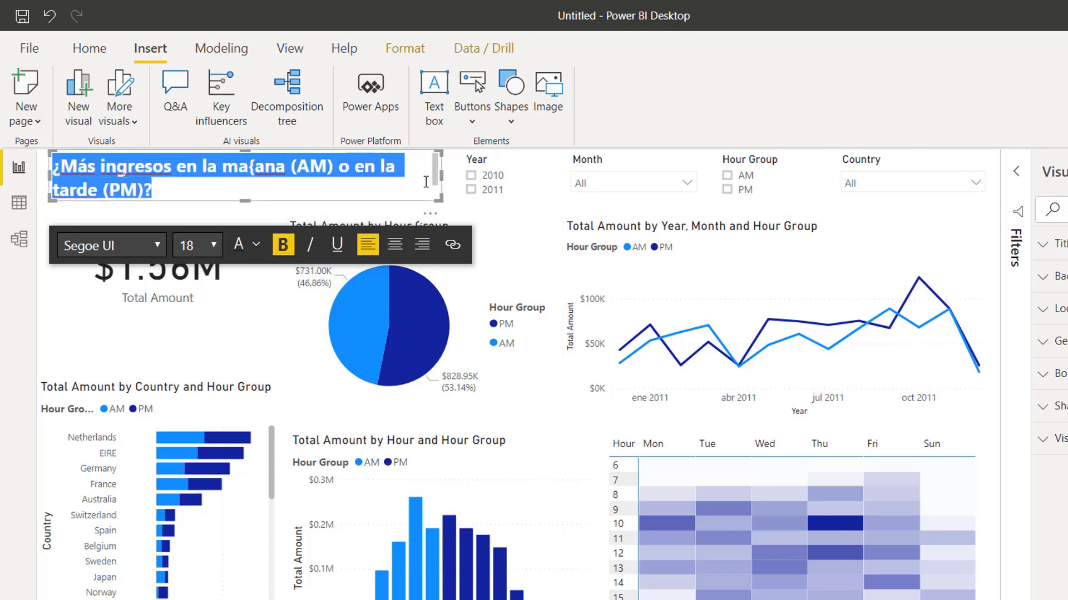
left_click_drag(441, 175, 524, 175)
- Reduce the title's font size to 16 and correct "ma{ana" to "mañana"
left_click(310, 244)
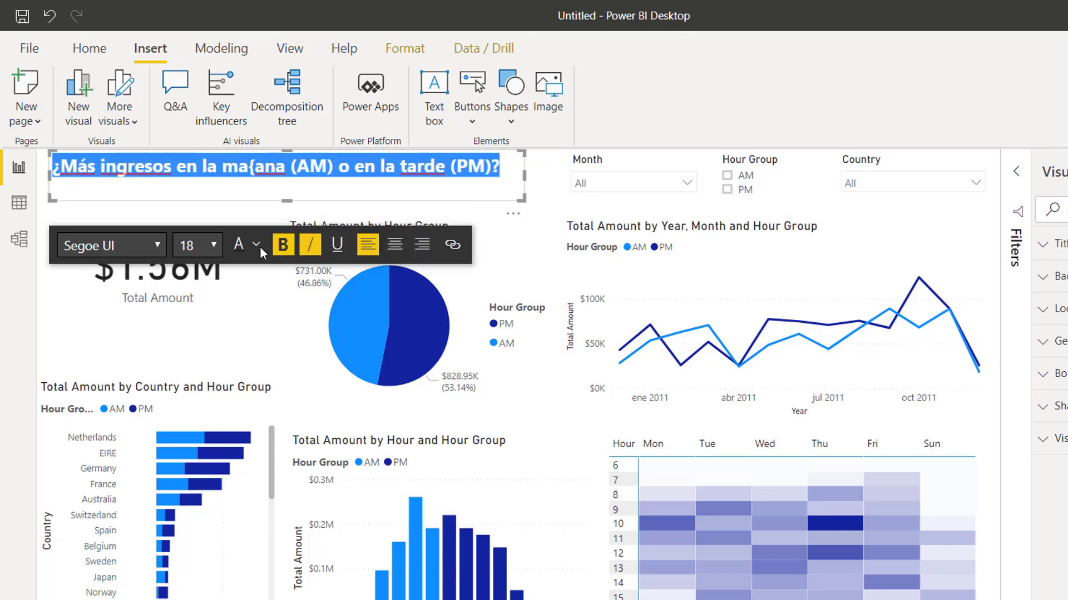
left_click(213, 244)
left_click(191, 393)
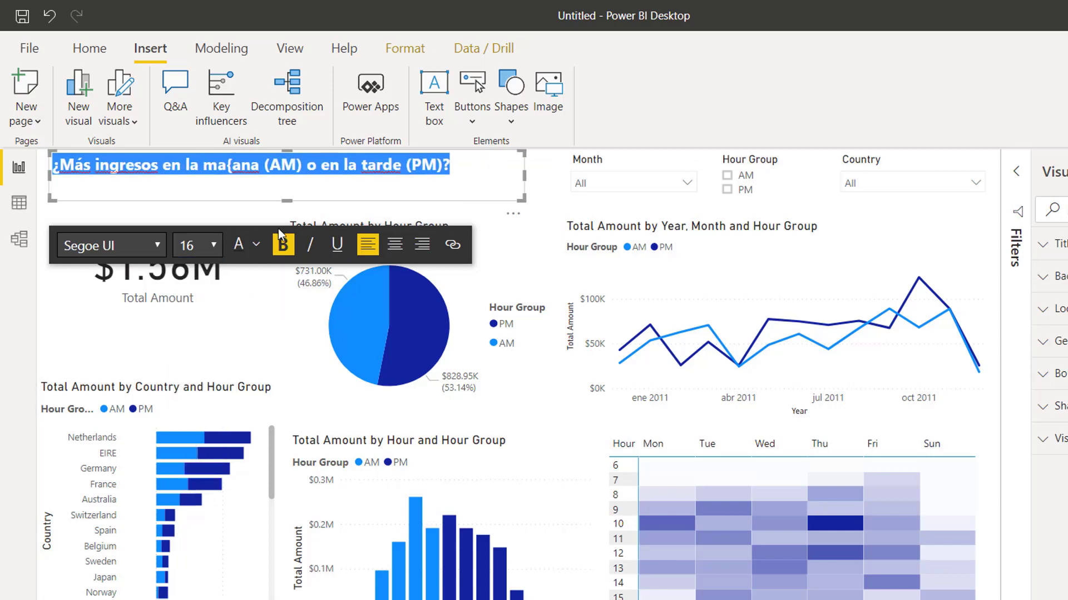
left_click(233, 166)
type("ñ")
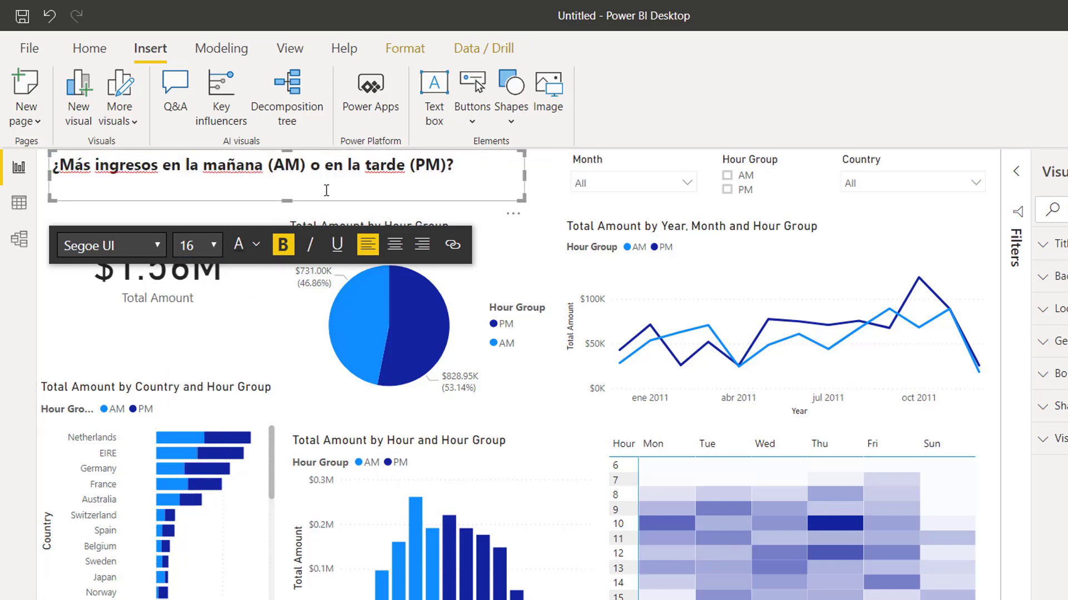
- Change the whole title's font color to the dark blue theme color
left_click_drag(451, 163, 32, 165)
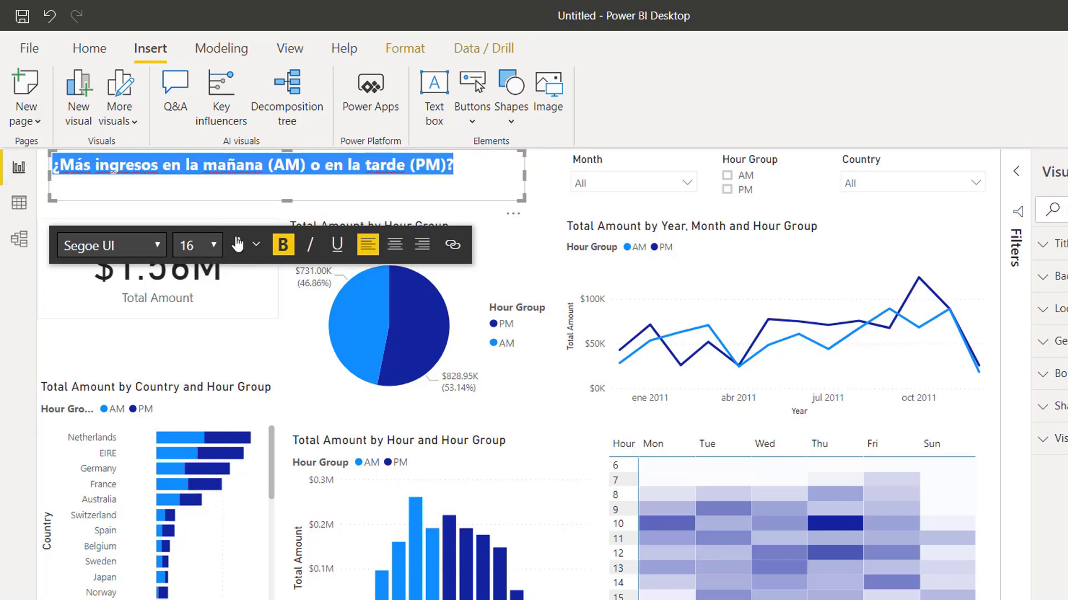
left_click(257, 245)
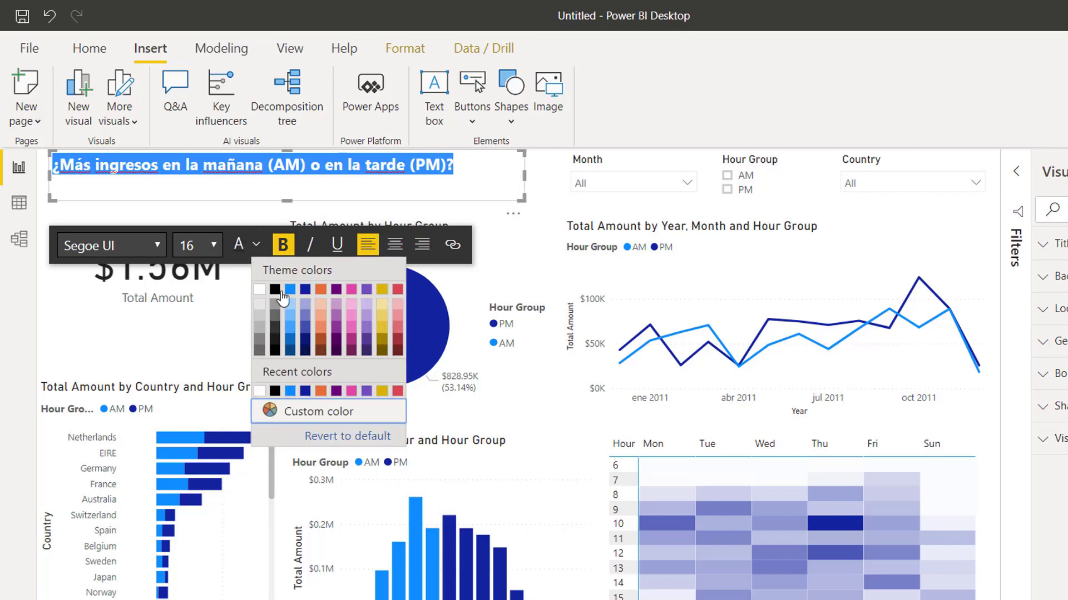
left_click(305, 290)
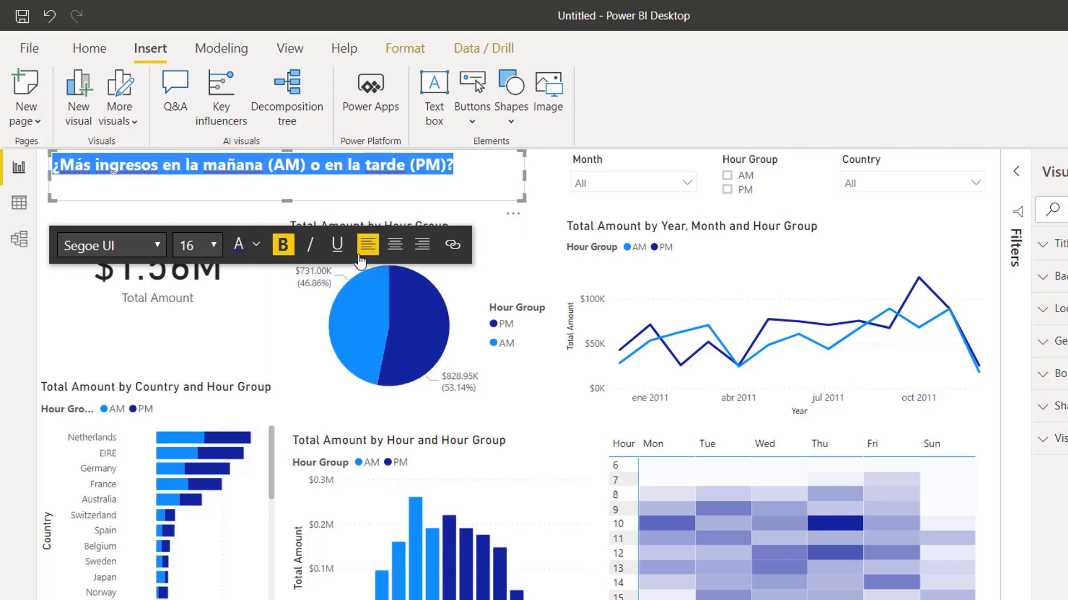
- Shift the Year and Month slicers farther from the title, and filter the page to 2011
left_click(533, 191)
mouse_move(486, 158)
left_mouse_down()
mouse_move(530, 157)
mouse_move(499, 157)
left_mouse_up()
left_click_drag(588, 157, 620, 161)
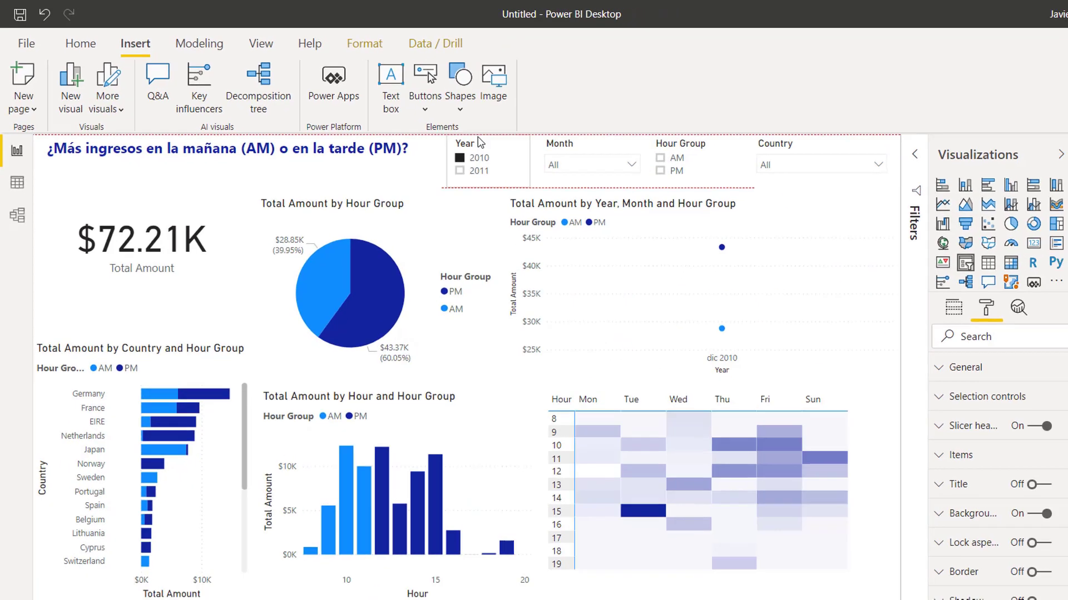
left_click(460, 170)
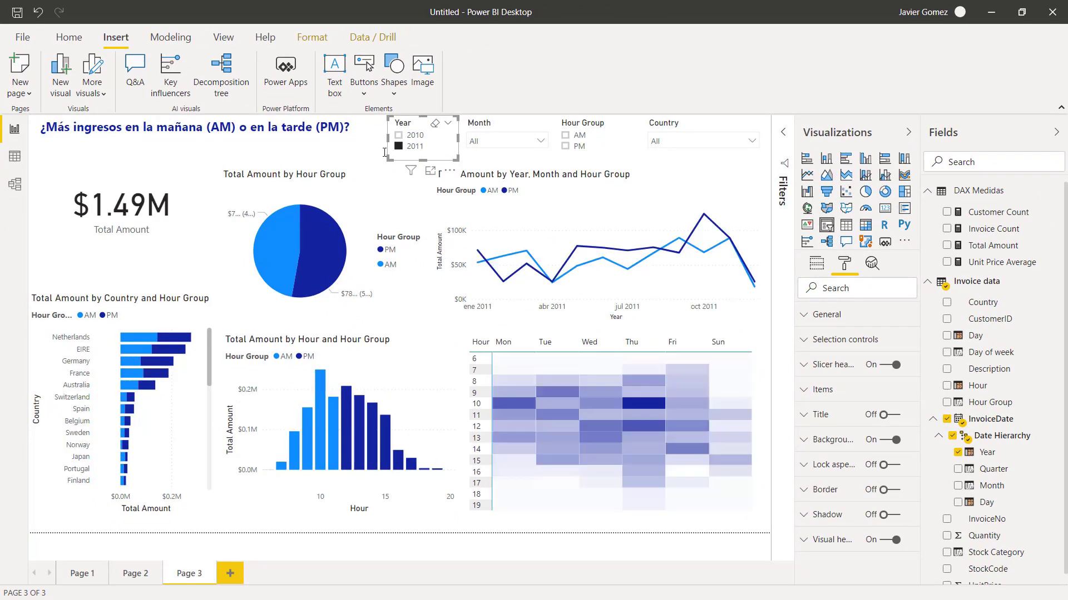
- Narrow the title's text box so that it no longer overlaps the Year slicer
left_click(374, 162)
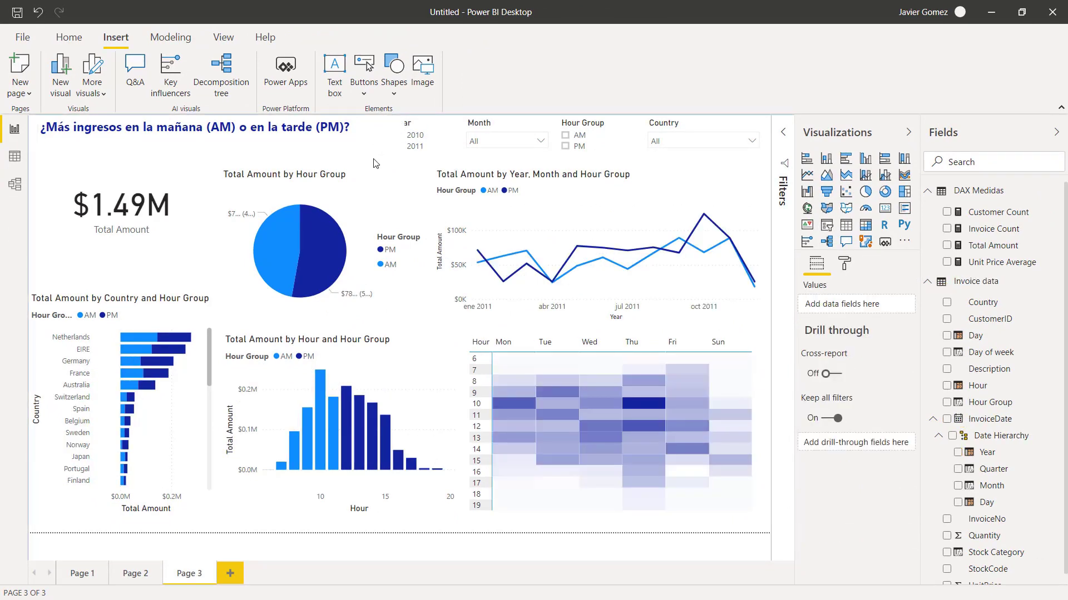
left_click(384, 135)
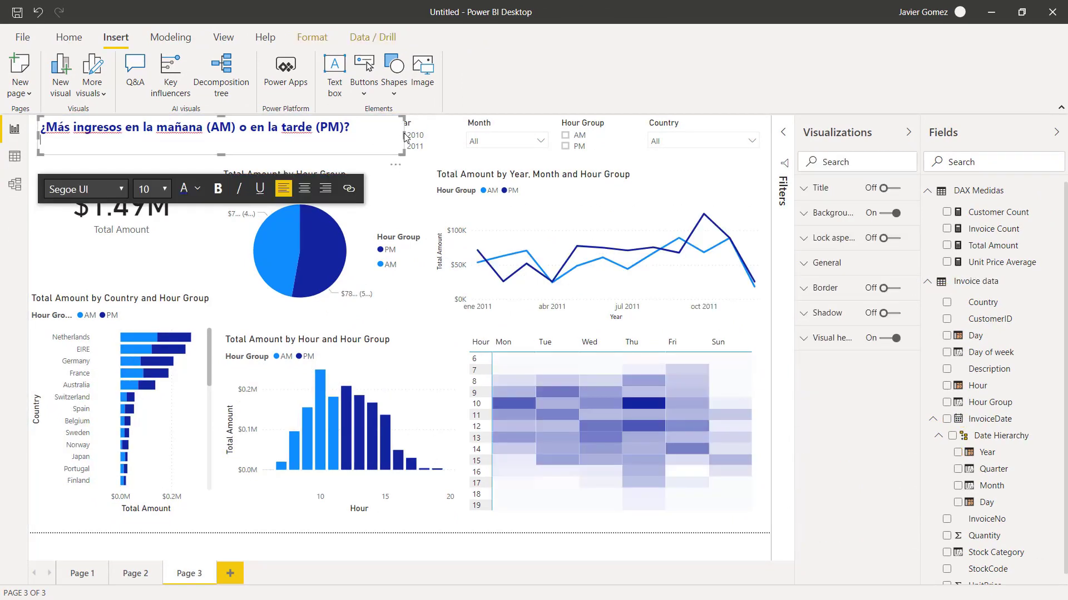
left_click(453, 210)
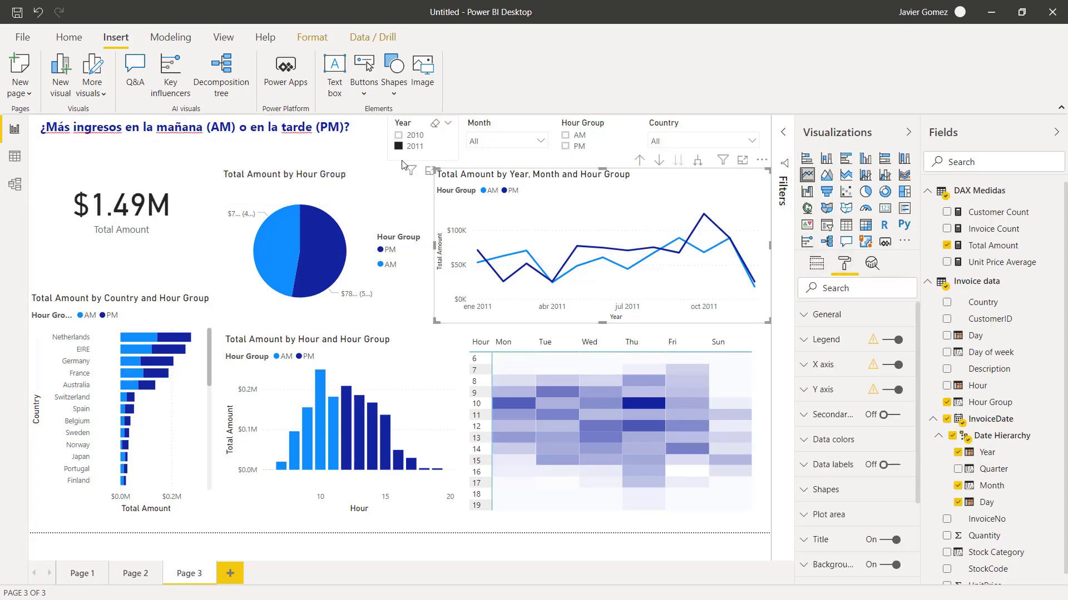
left_click(430, 150)
left_click(372, 158)
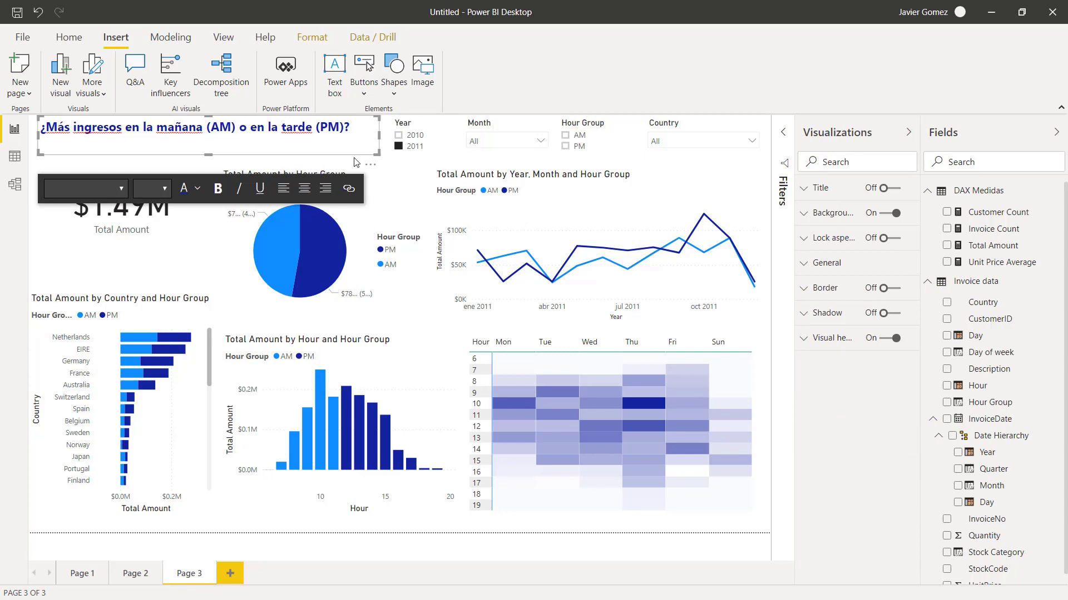
left_click(356, 162)
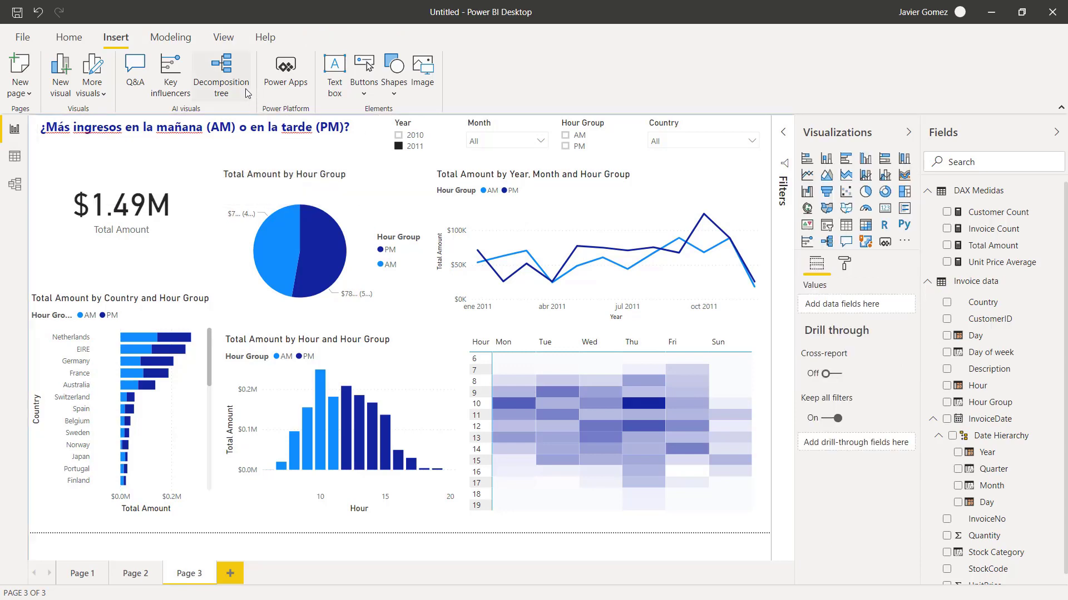
left_click(225, 38)
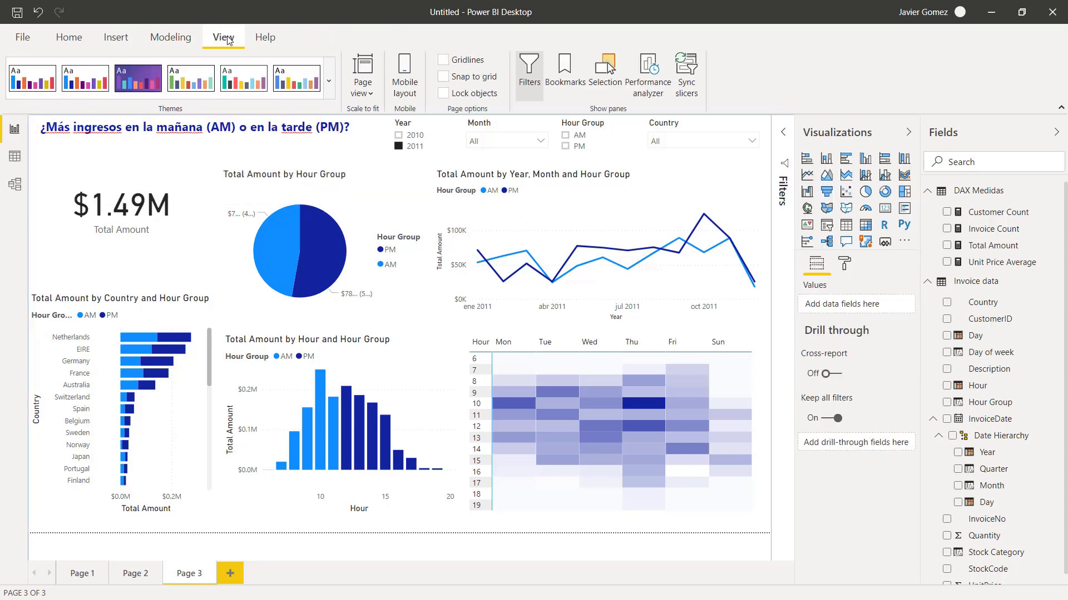
left_click(331, 90)
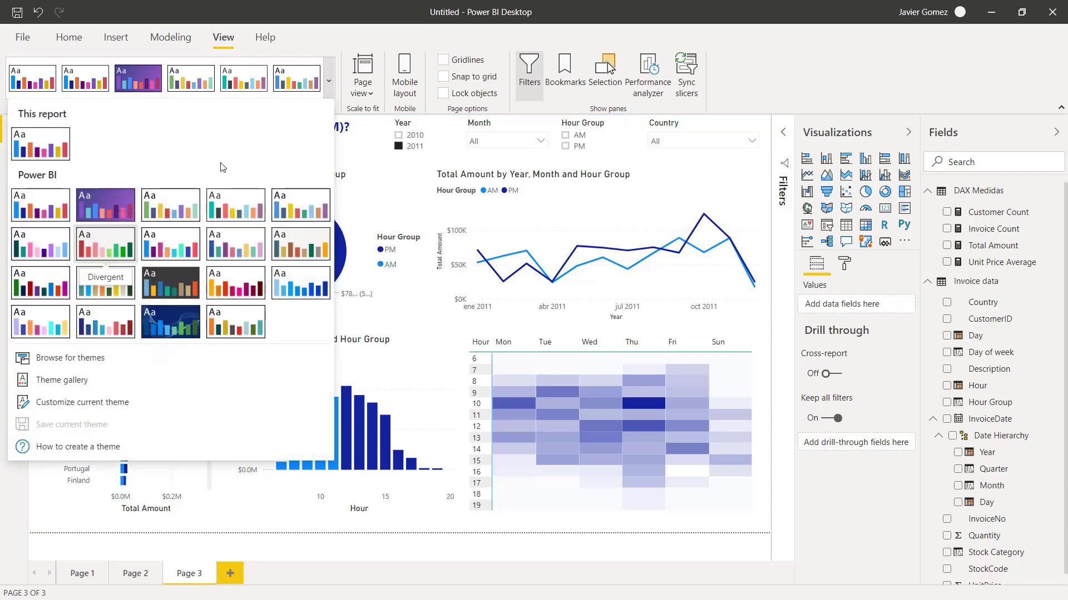
left_click(328, 76)
left_click(69, 38)
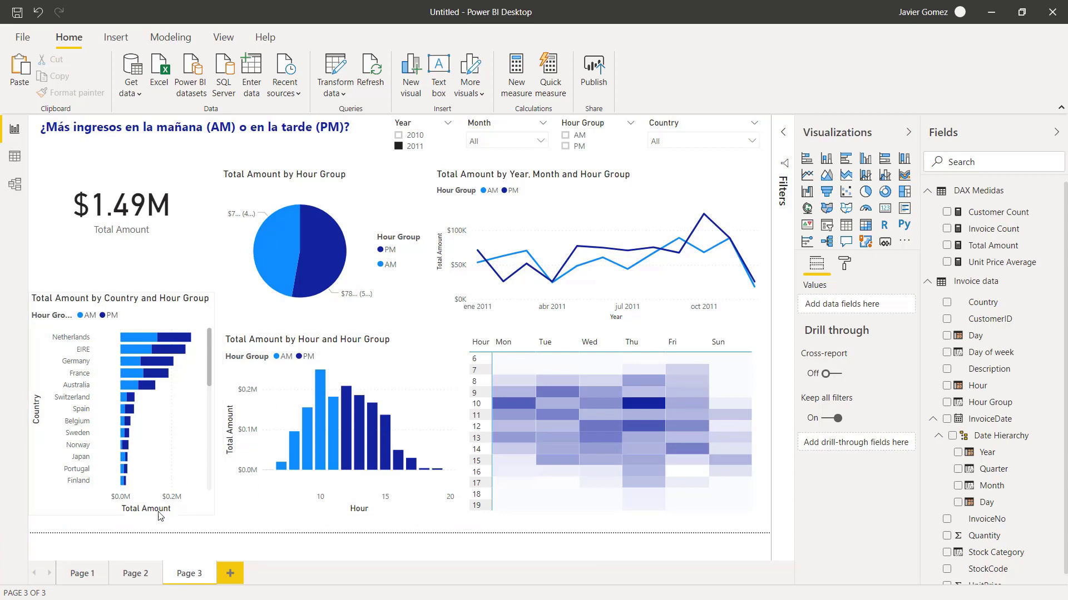
- On Page 2, add a table of Country and Total Amount below the Stock Category slicer
left_click(136, 574)
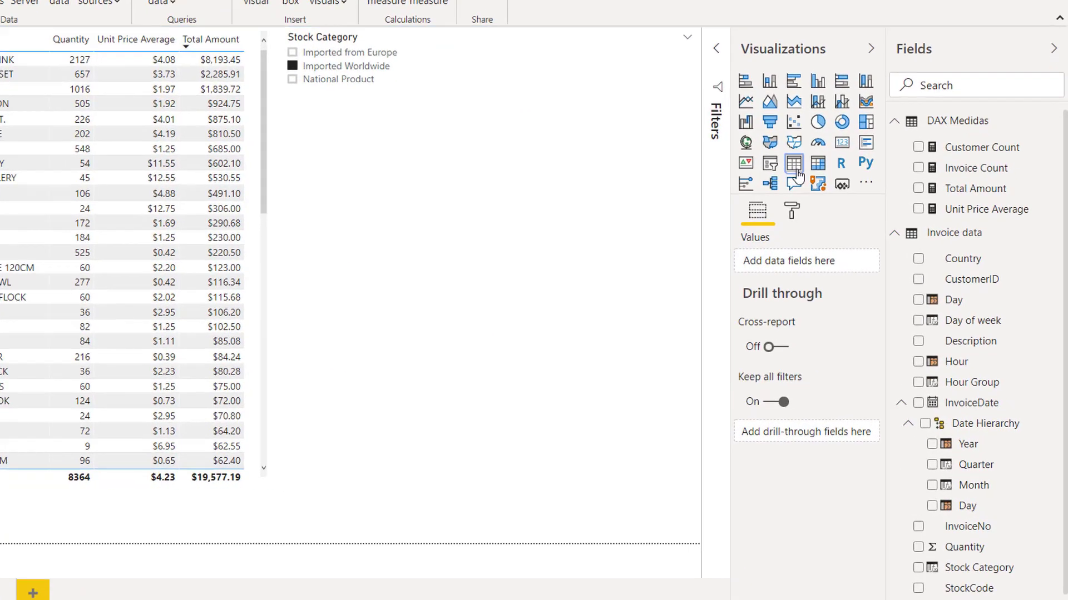
left_click(846, 227)
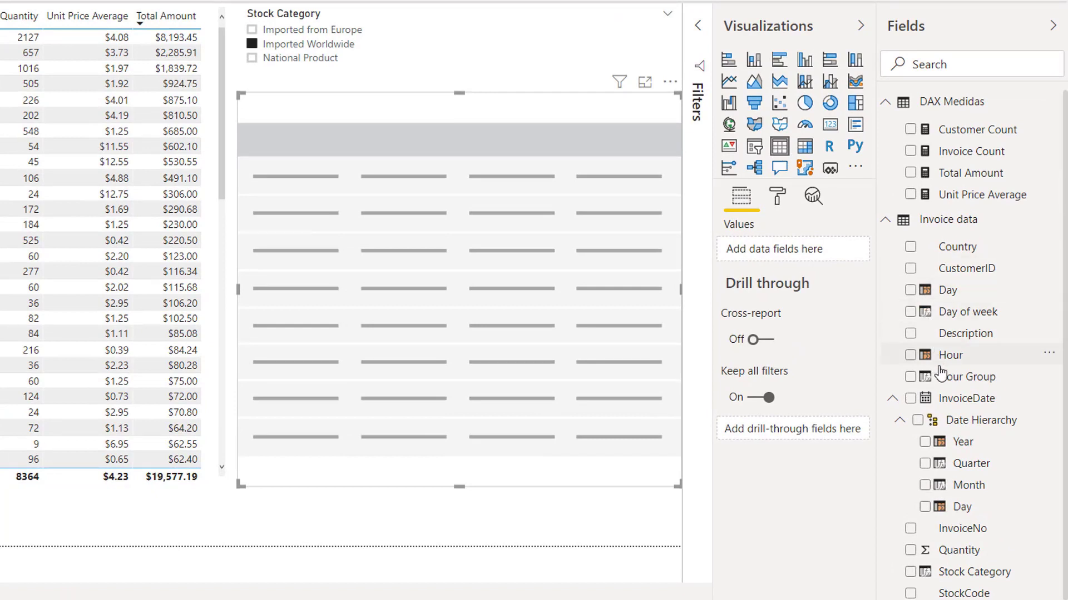
scroll(955, 421, "down", 1)
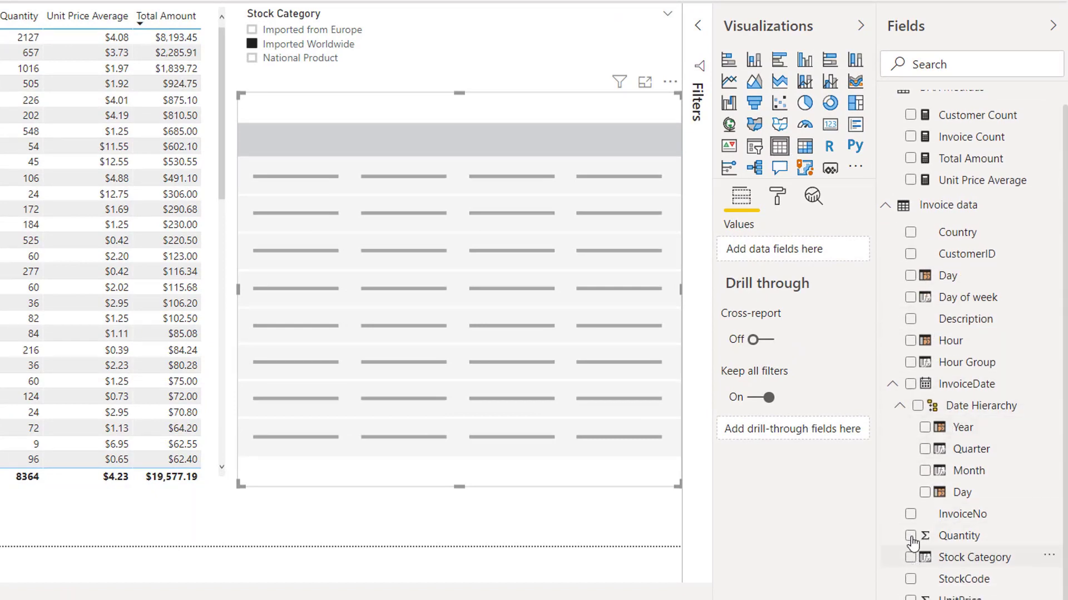
left_click(910, 232)
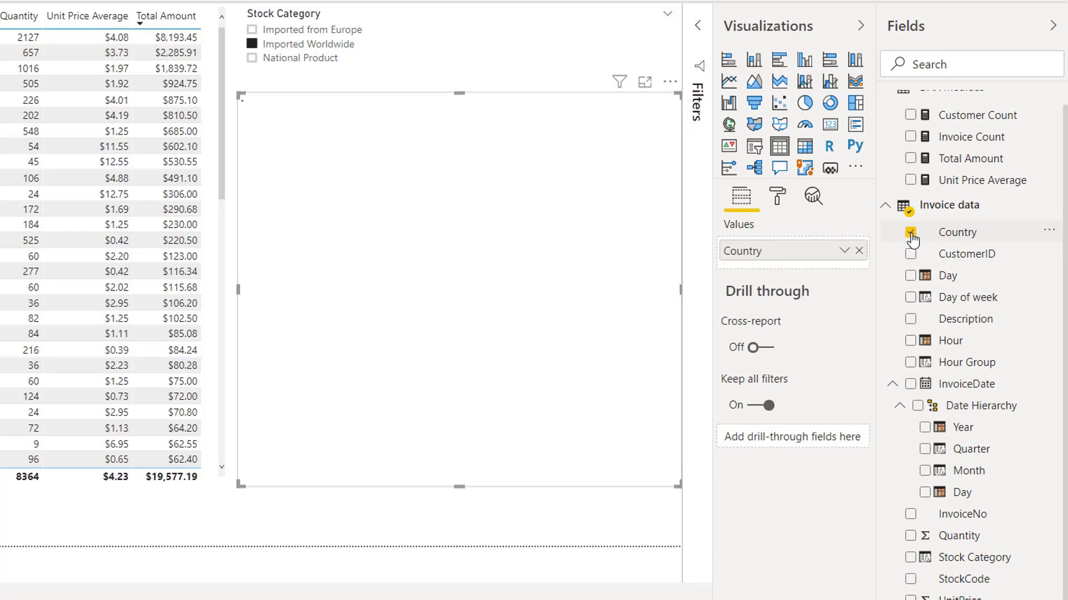
left_click(910, 158)
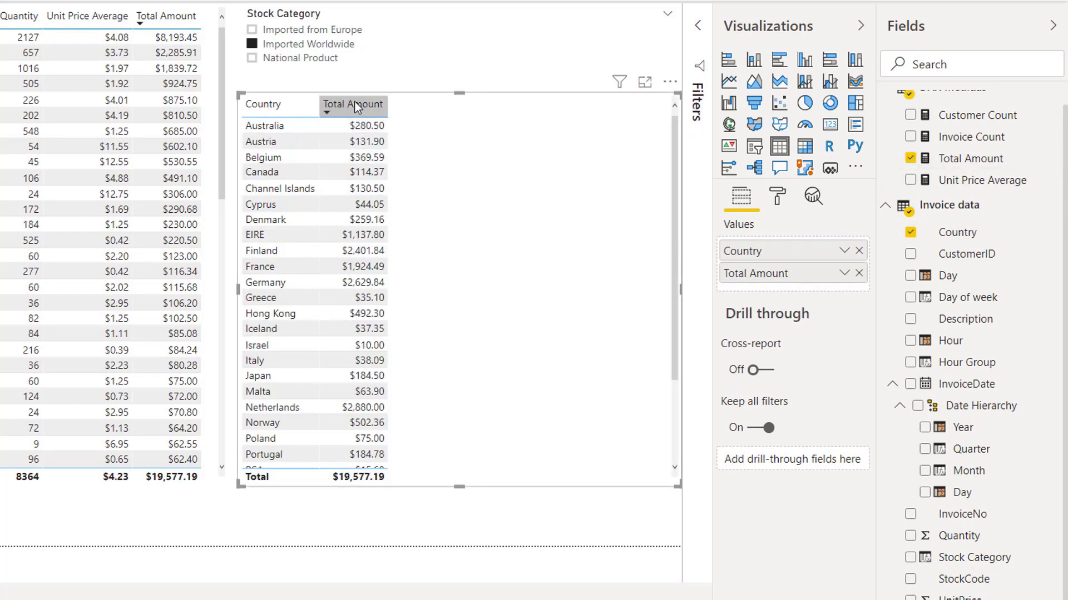
- Sort the country table by Total Amount in descending order and clear Imported Worldwide in the Stock Category slicer
left_click(354, 105)
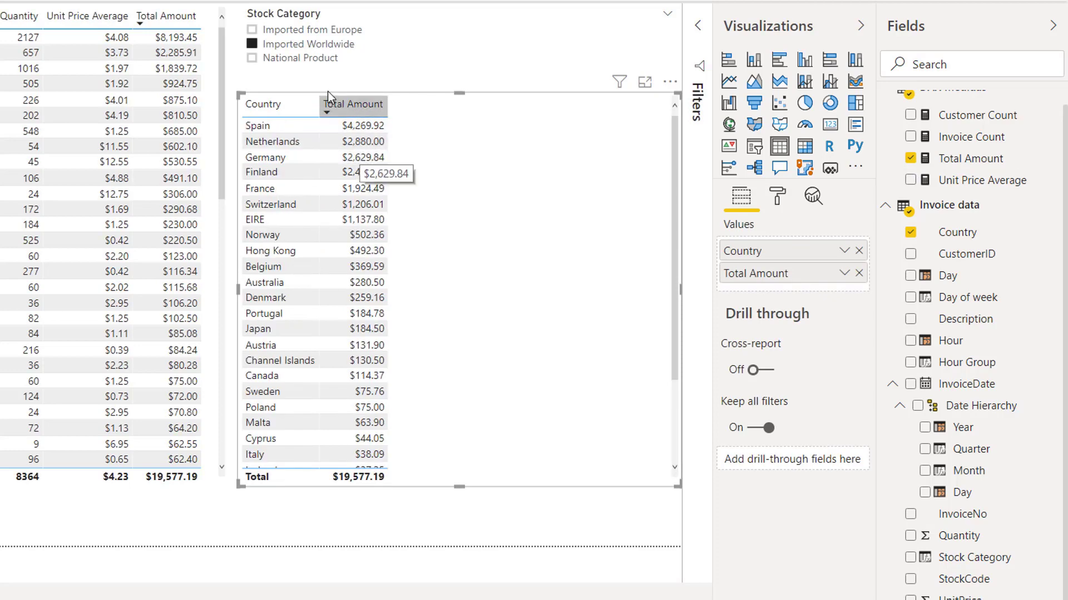
left_click(253, 46)
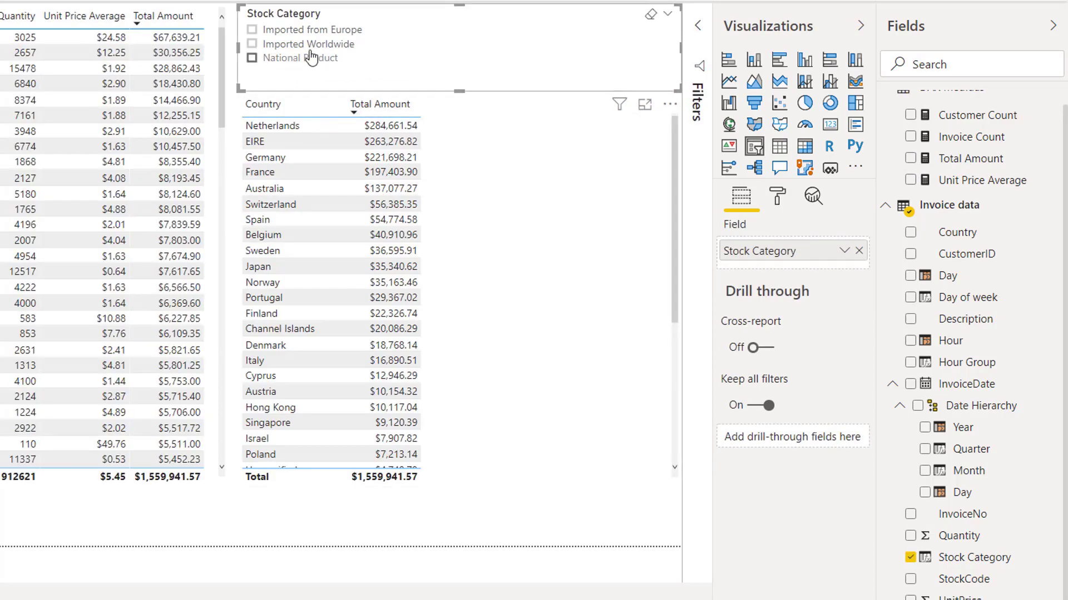
left_click(446, 149)
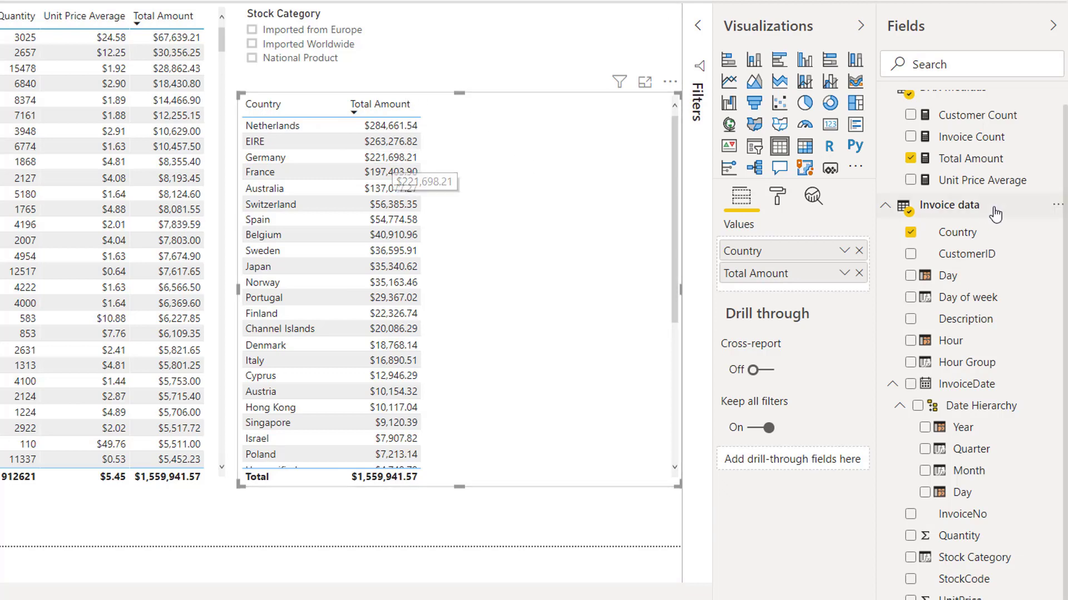
- Create a measure "National Product $" in the DAX Medidas table that starts with CALCULATE( [Total Amount]
scroll(993, 209, "up", 1)
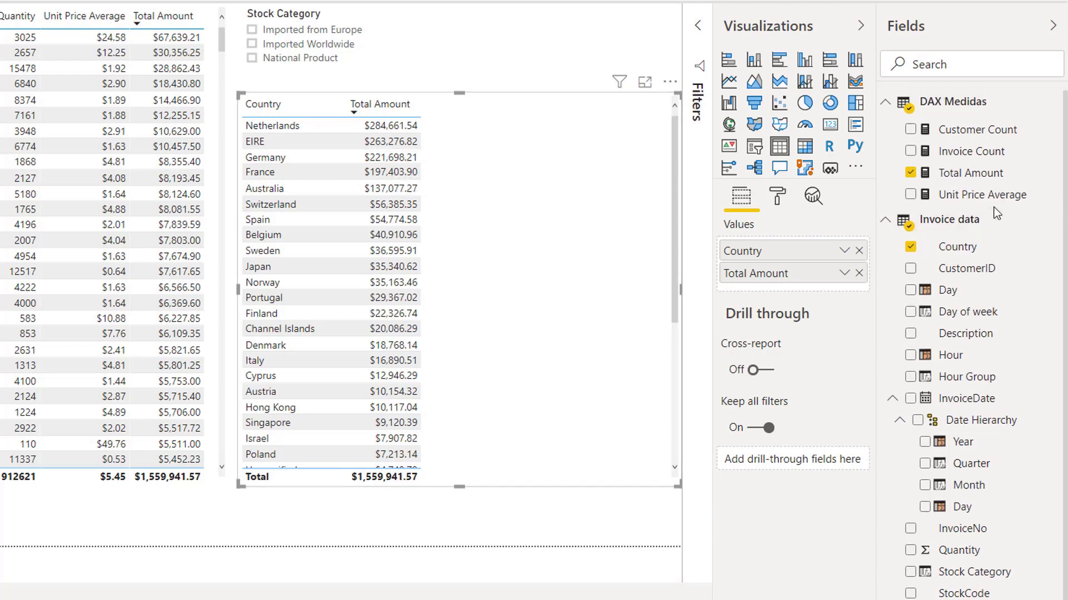
right_click(951, 101)
left_click(951, 123)
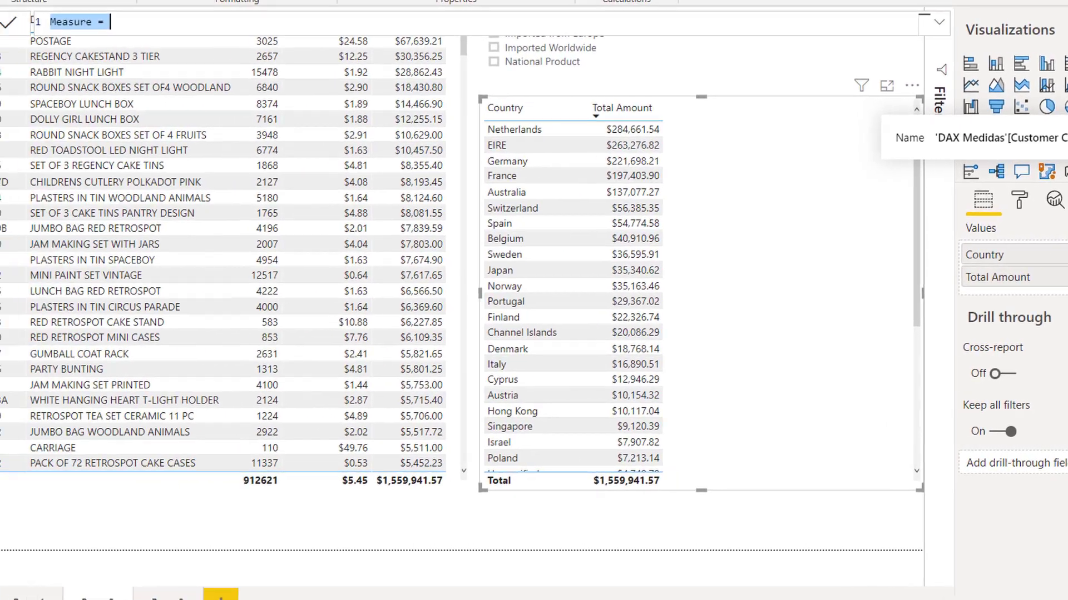
key("BackSpace")
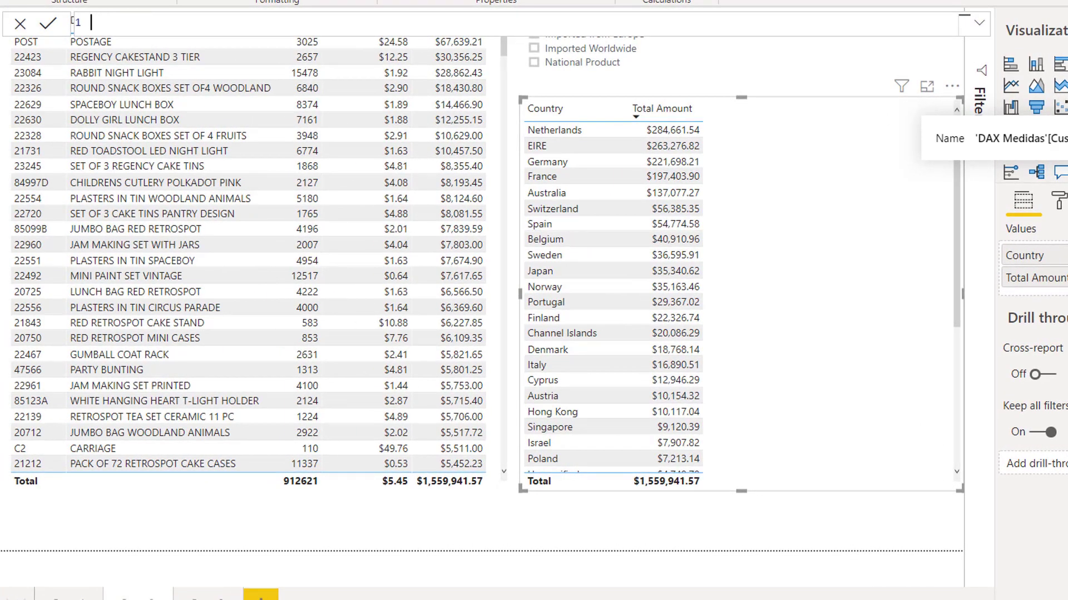
type("National Product $ = ")
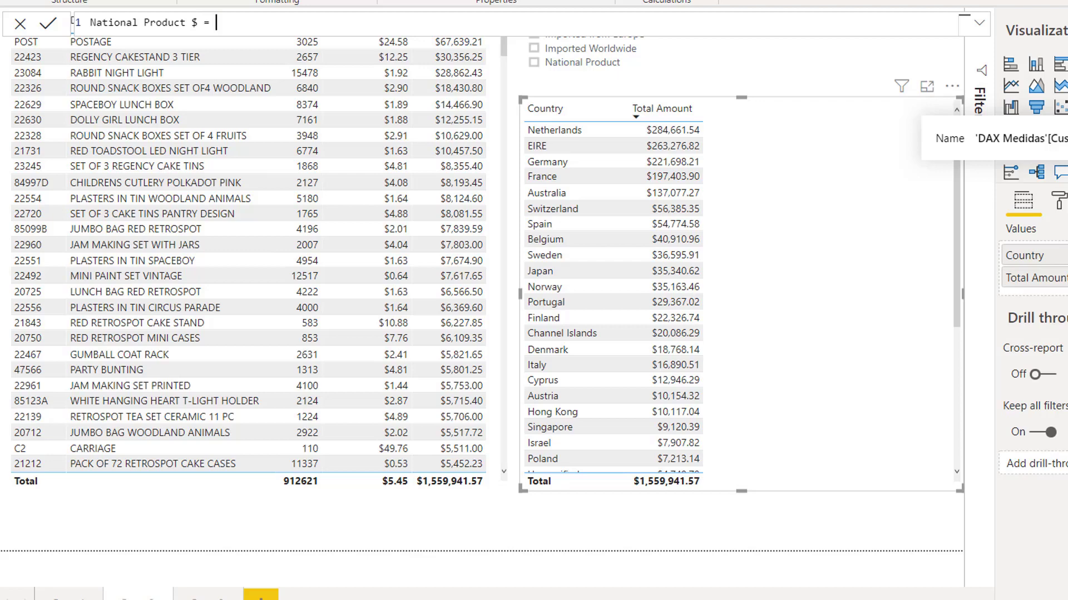
type("CALCULAT")
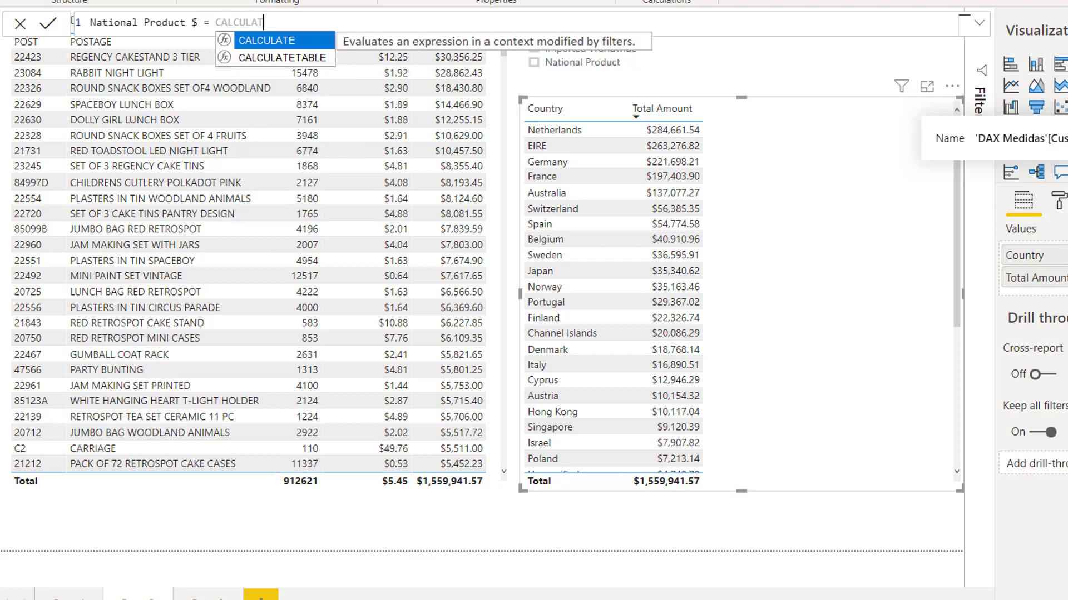
key("Tab")
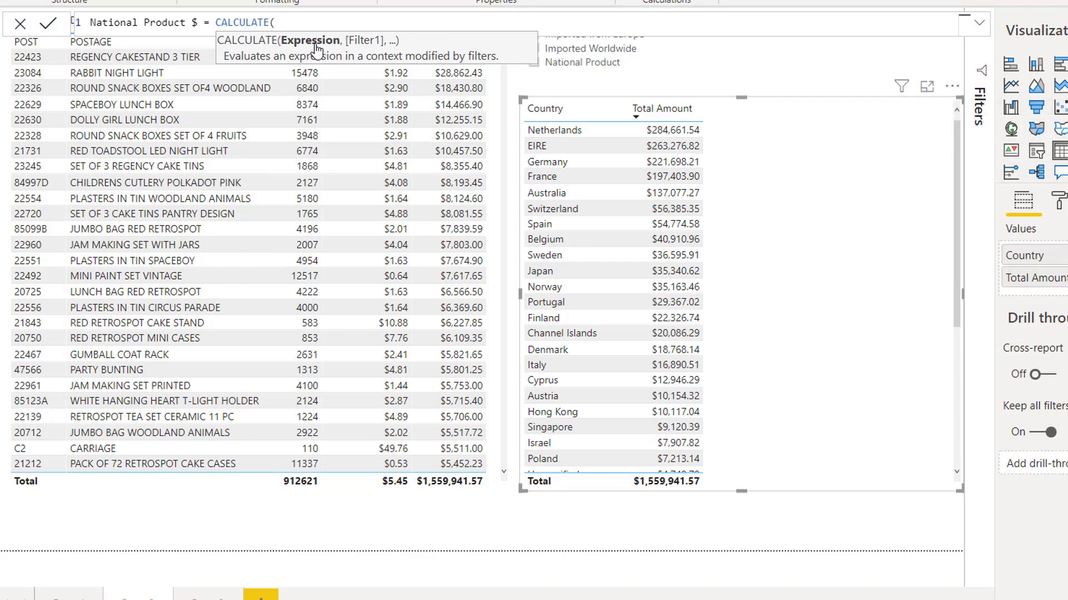
type("Tot")
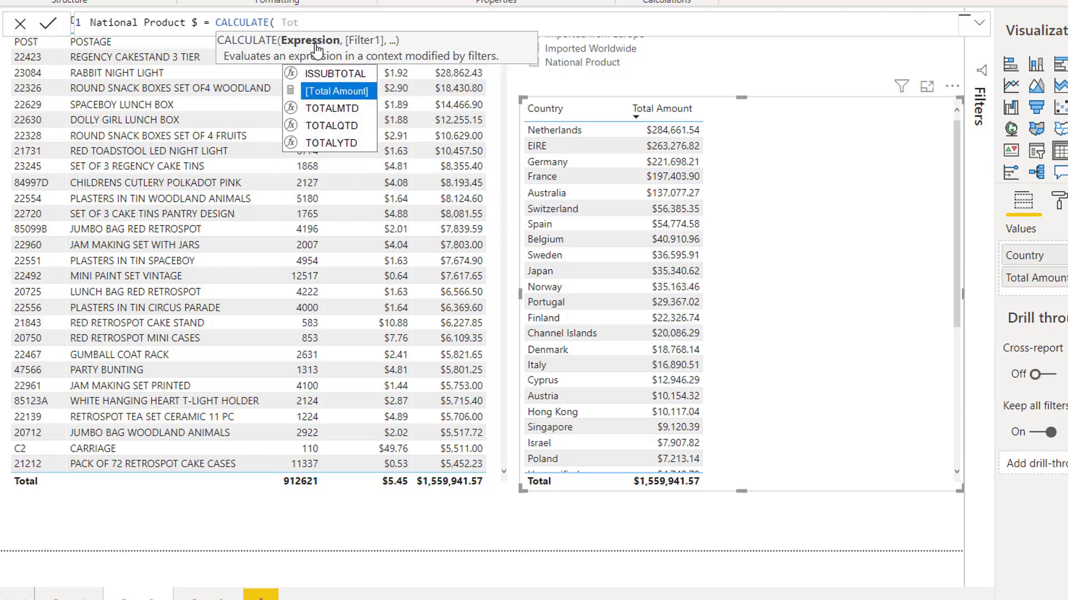
key("Tab")
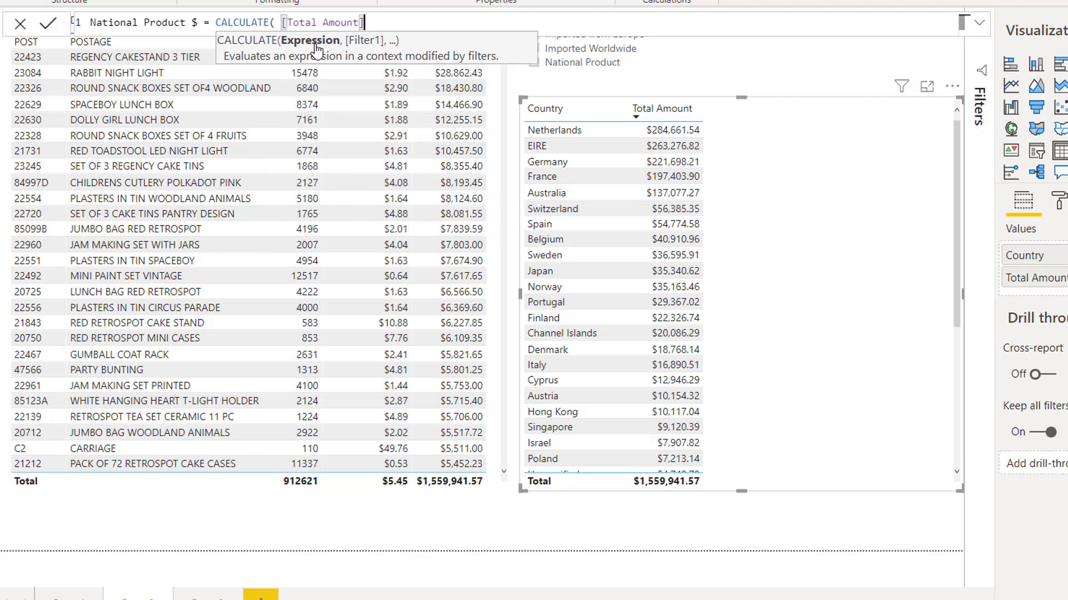
- Complete the measure with the filter 'Invoice data'[Stock Category] = "National Product" and add it to the country table's values after Total Amount
type(",")
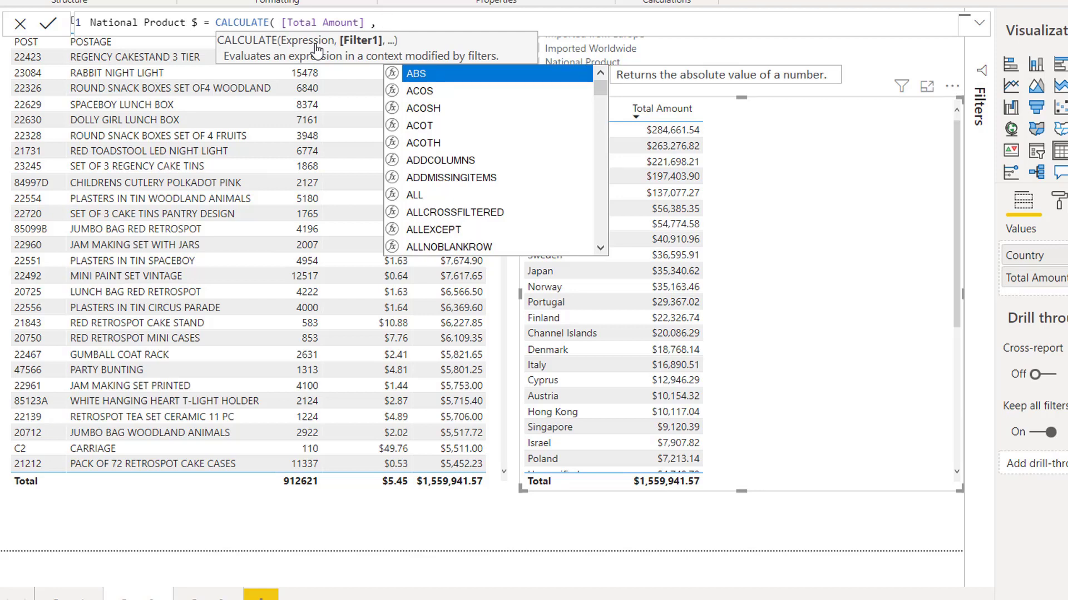
type("s")
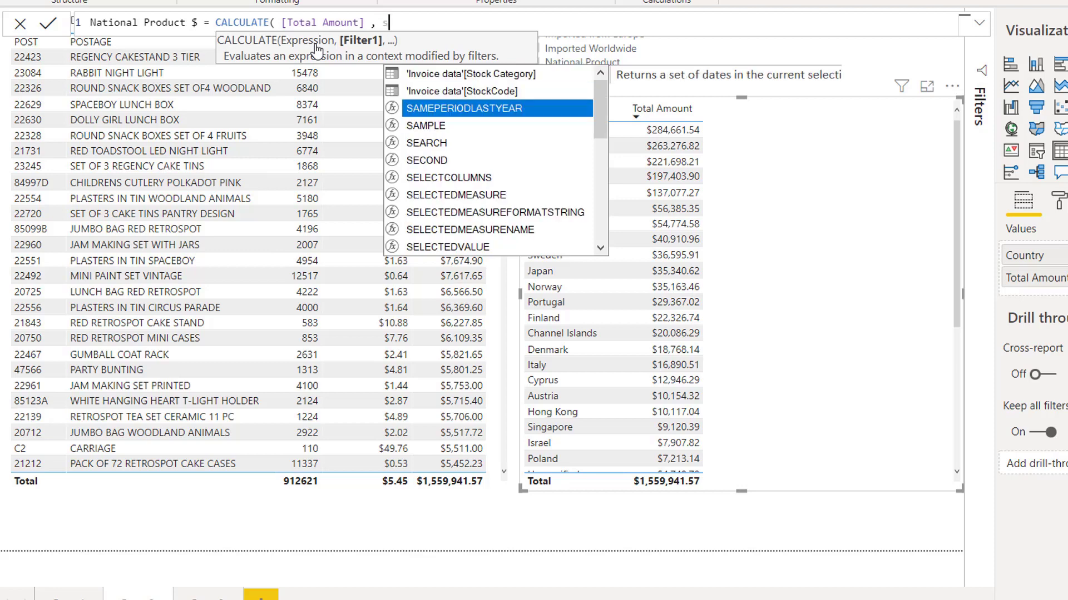
type("TOCK")
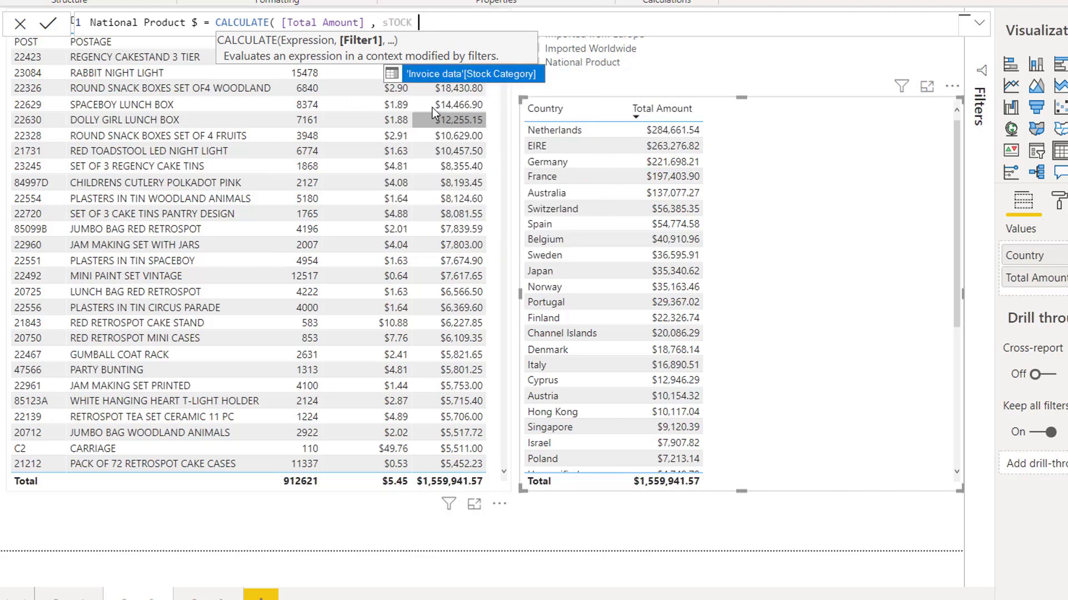
key("Tab")
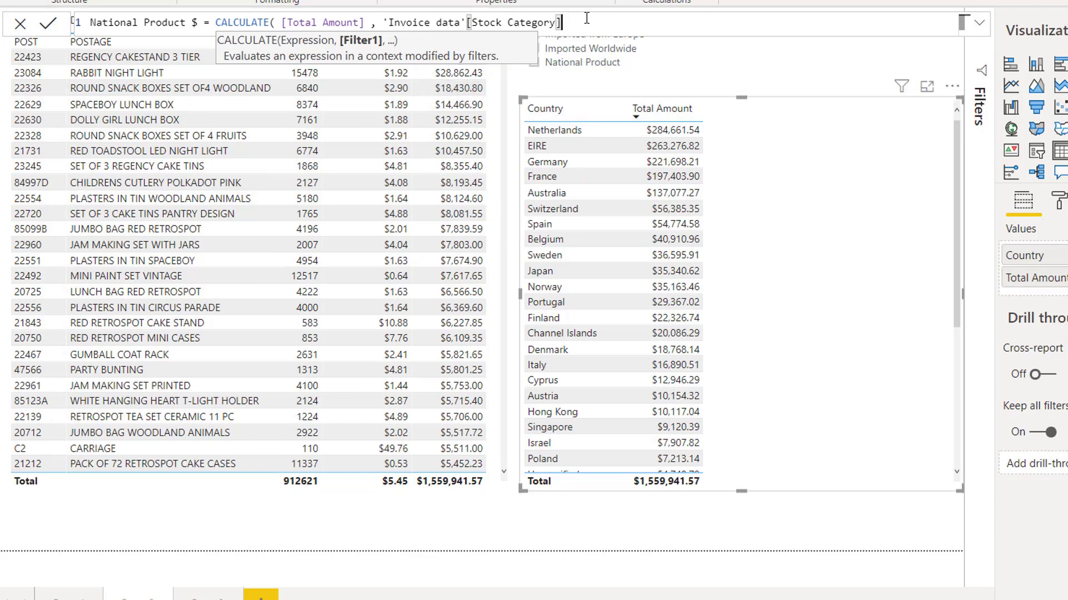
type("=")
type(" \"Nation")
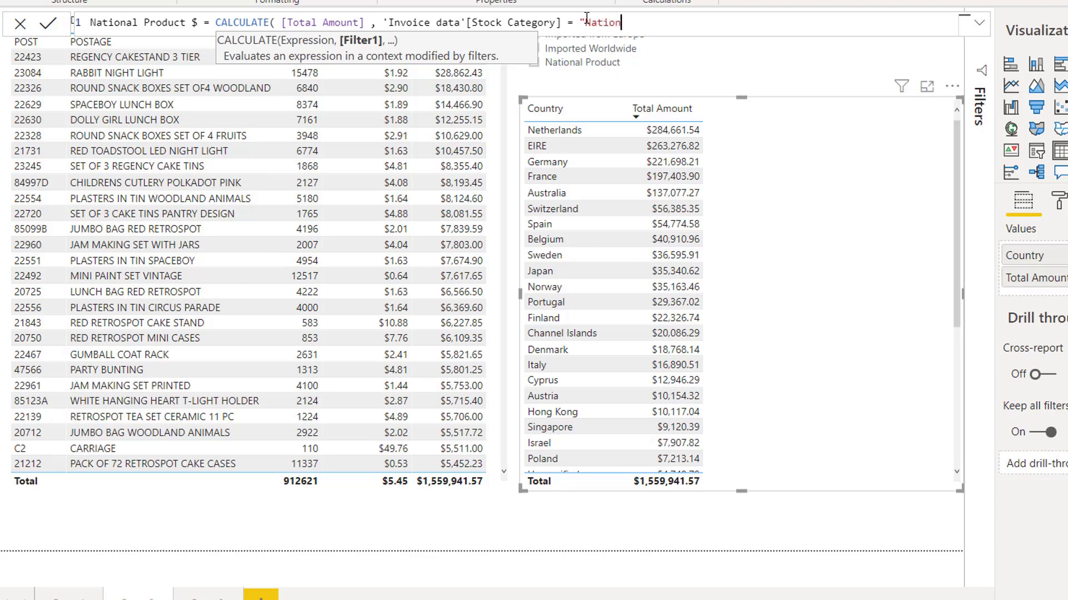
type("al Product\" )")
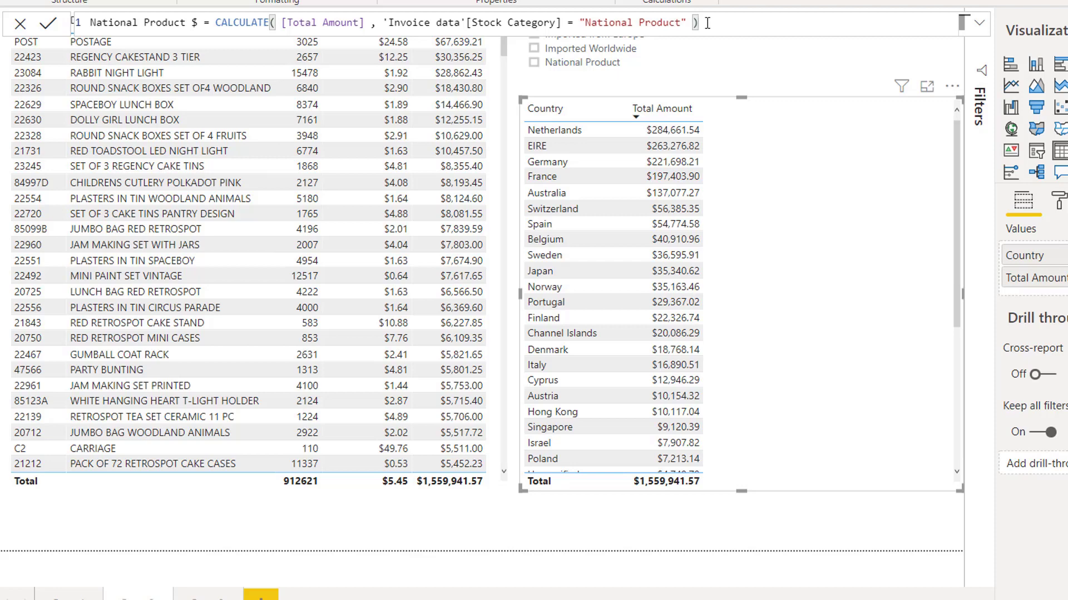
key("Return")
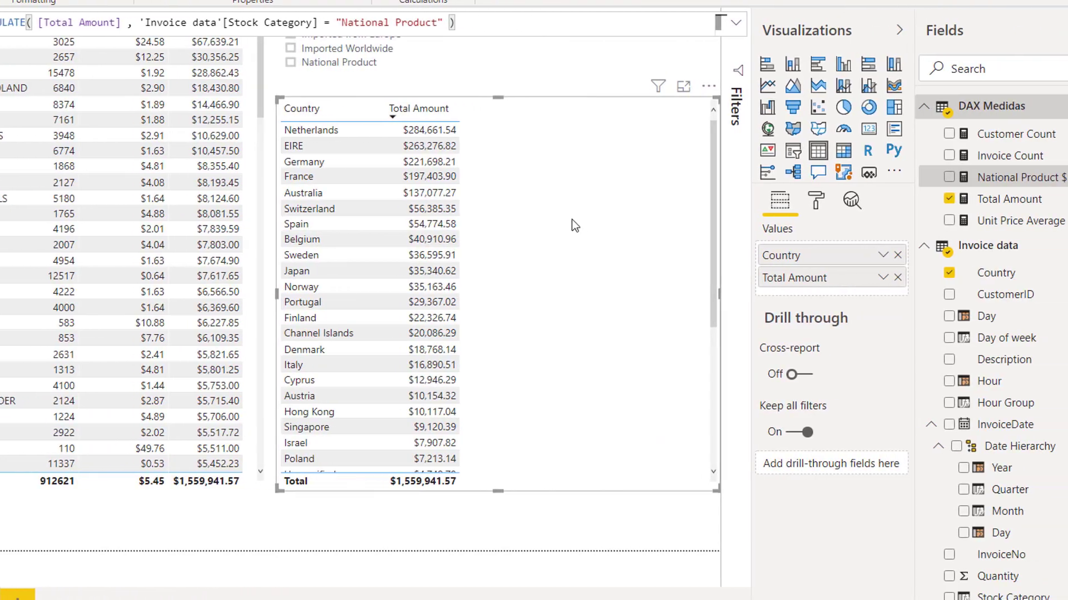
left_click_drag(954, 178, 796, 289)
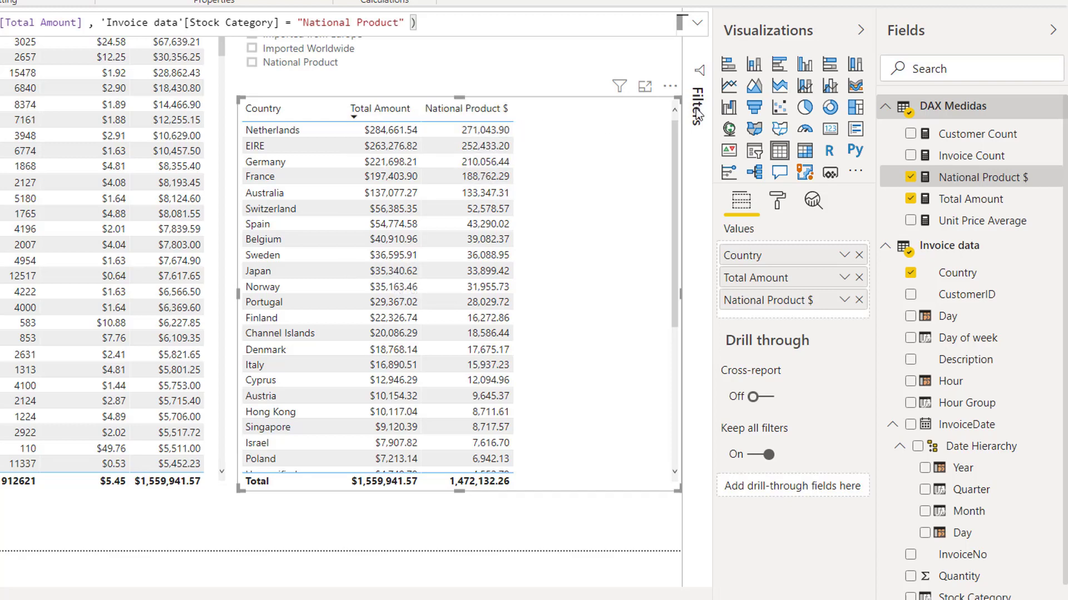
- Create a measure "National Product %" in the DAX Medidas table as [National Product $] / [Total Amount]
right_click(944, 109)
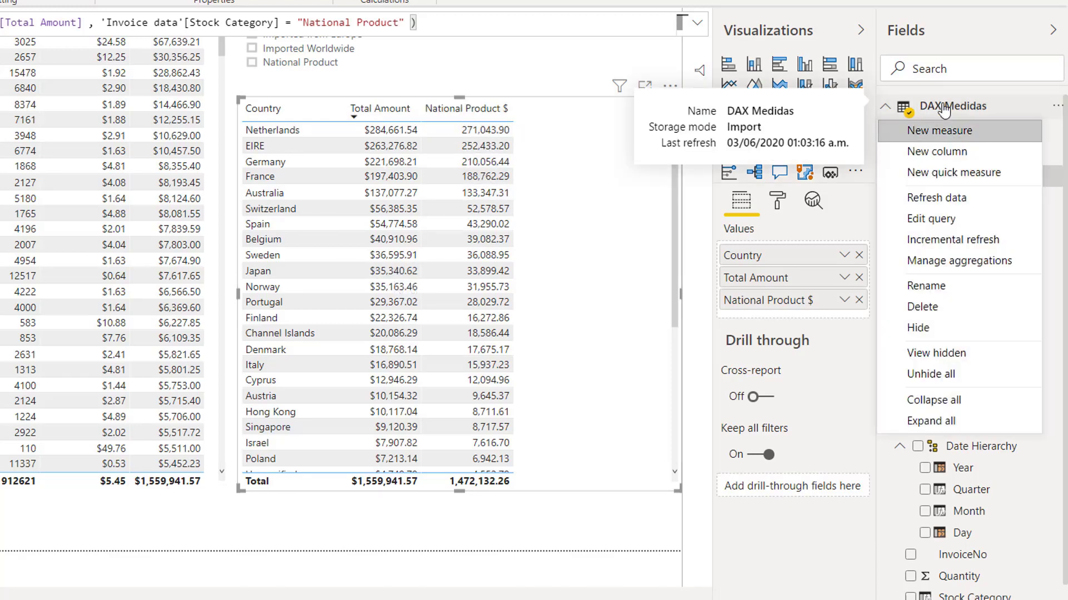
left_click(946, 134)
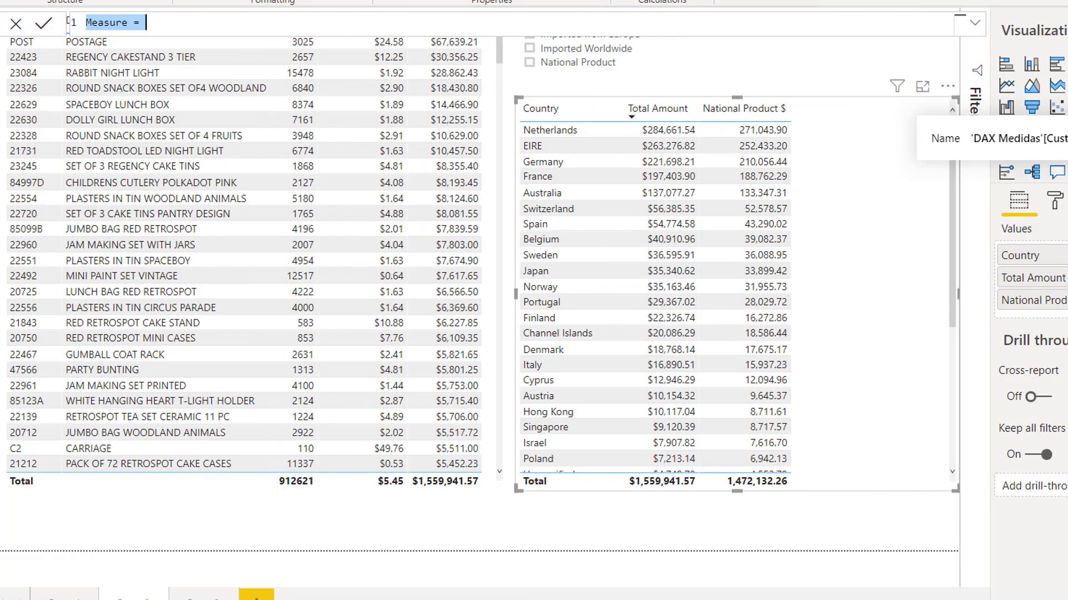
type("National R")
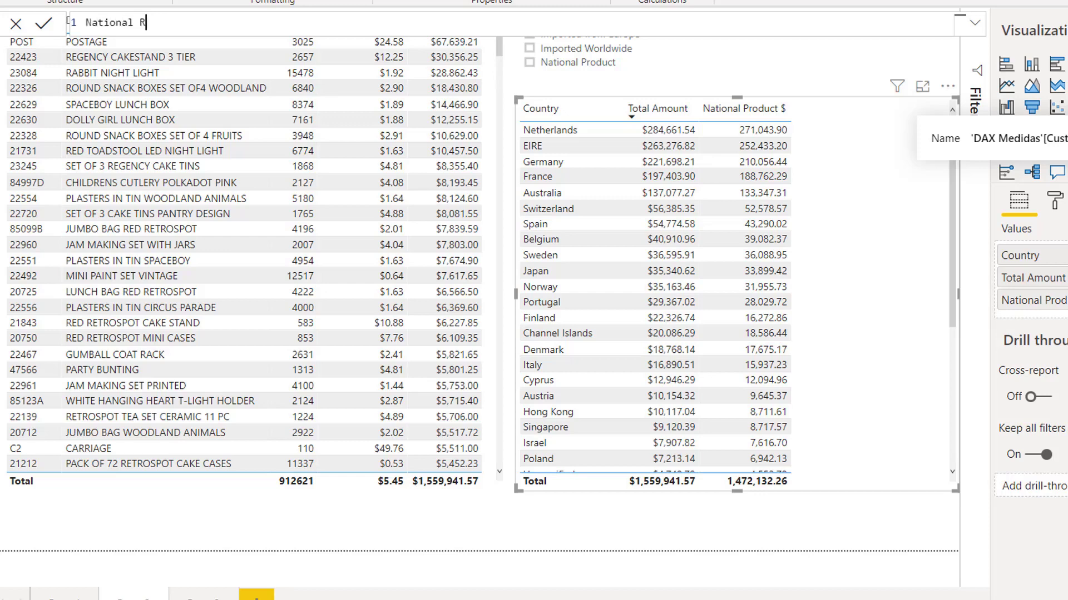
key("BackSpace")
type("Product %")
type(" = N")
type("ational")
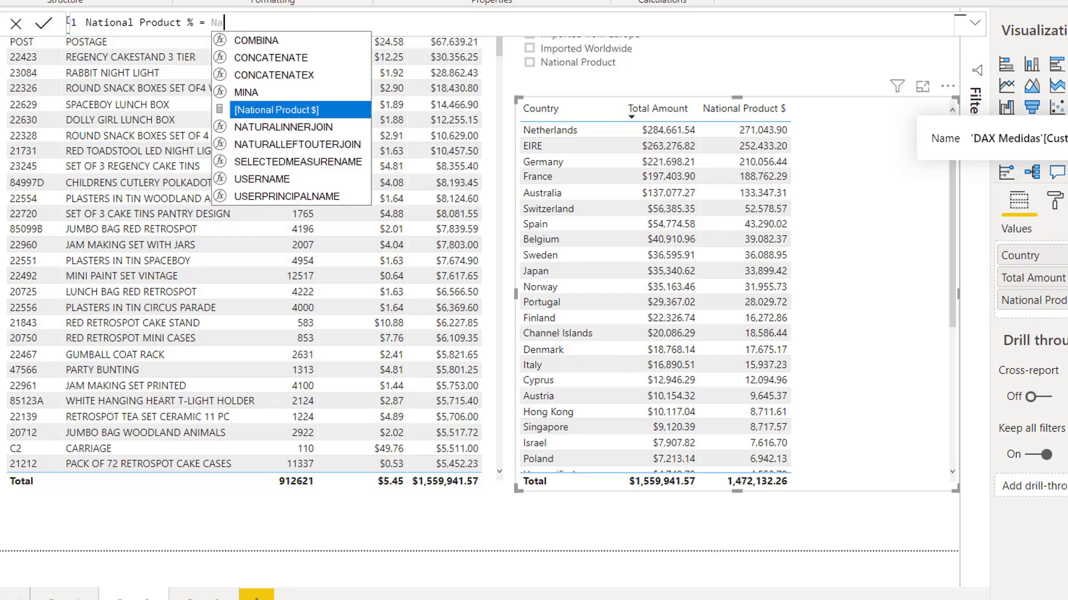
key("Tab")
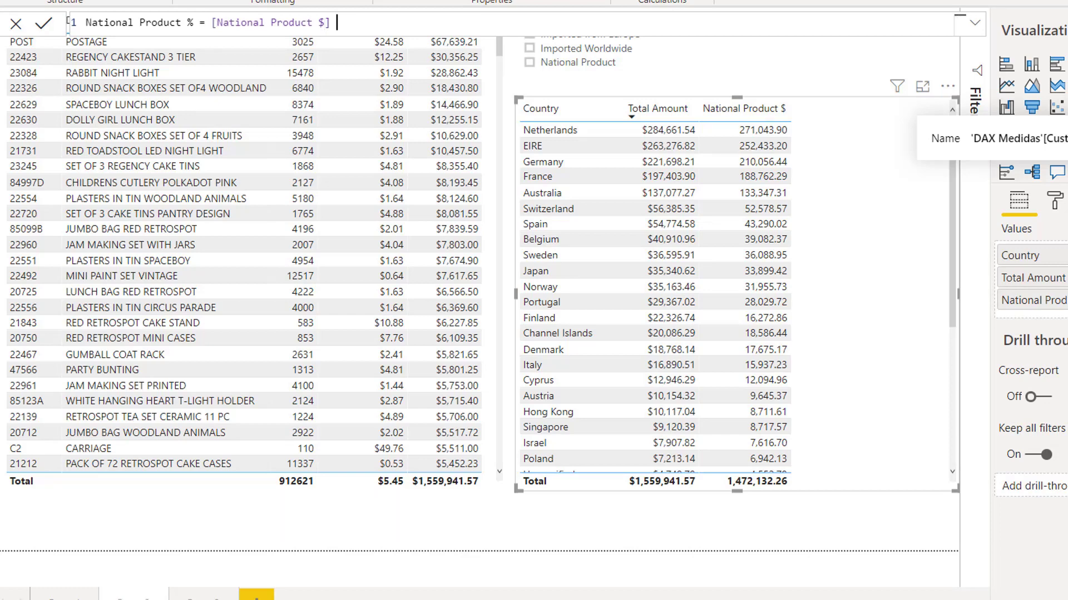
type("/ Total A")
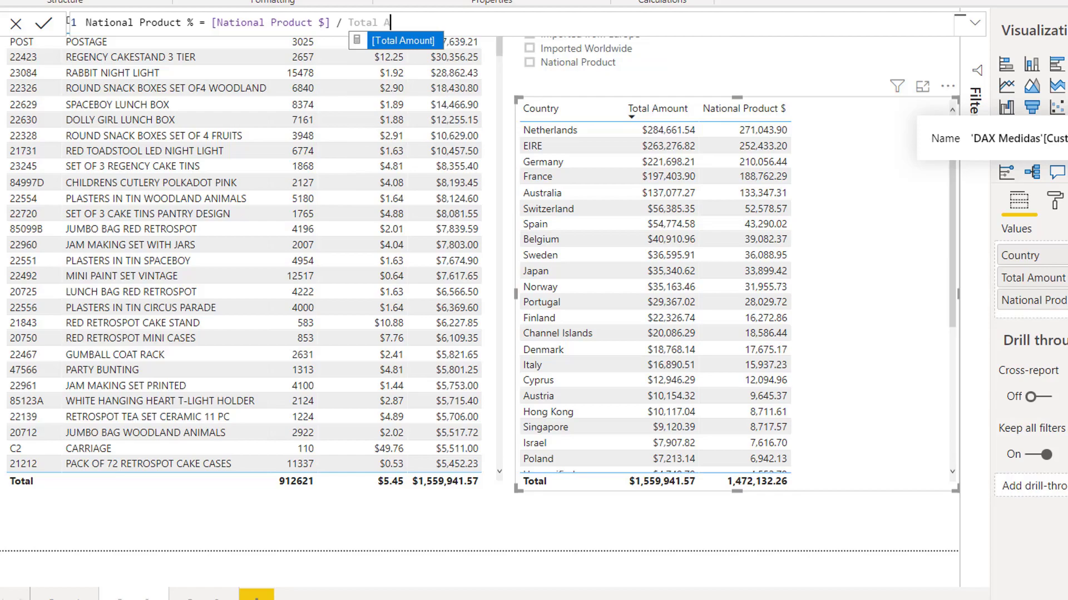
key("Tab")
key("Return")
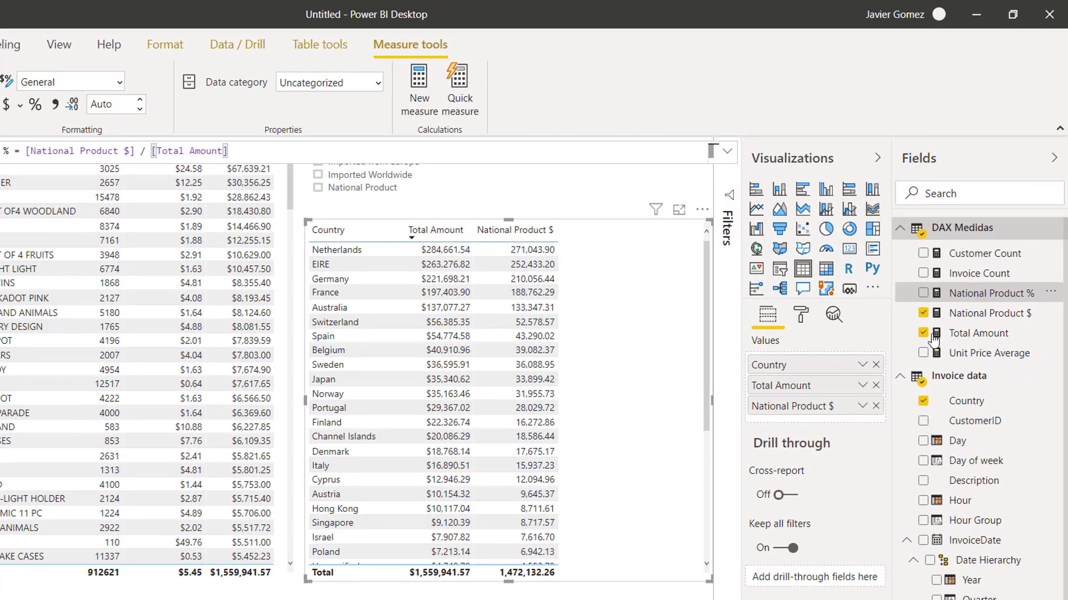
- Add National Product % to the country table's values after National Product $ and format the measure as a percentage
left_click_drag(977, 299, 823, 411)
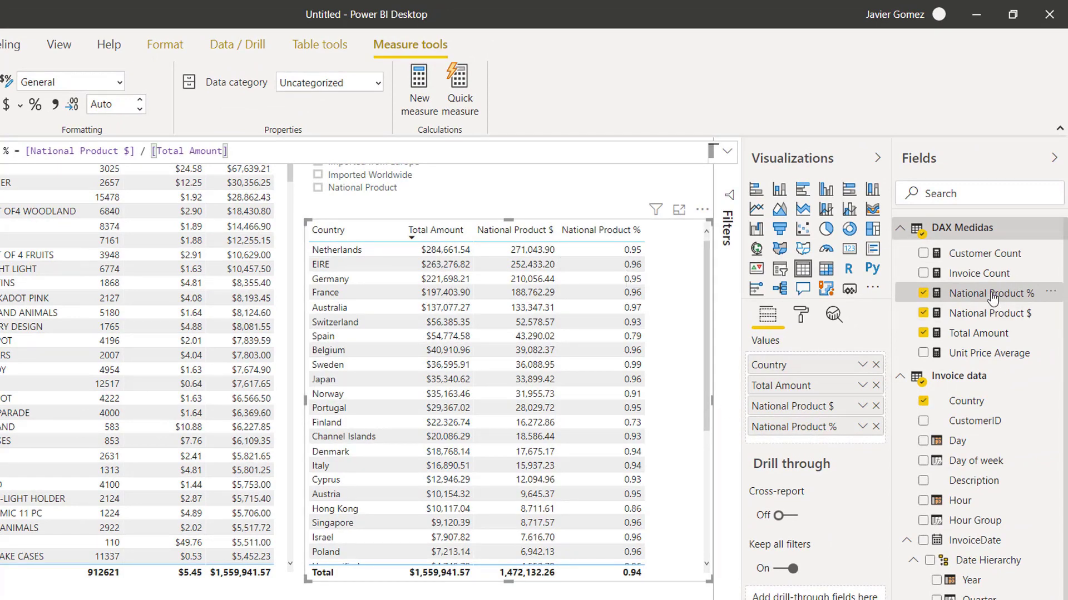
left_click(39, 112)
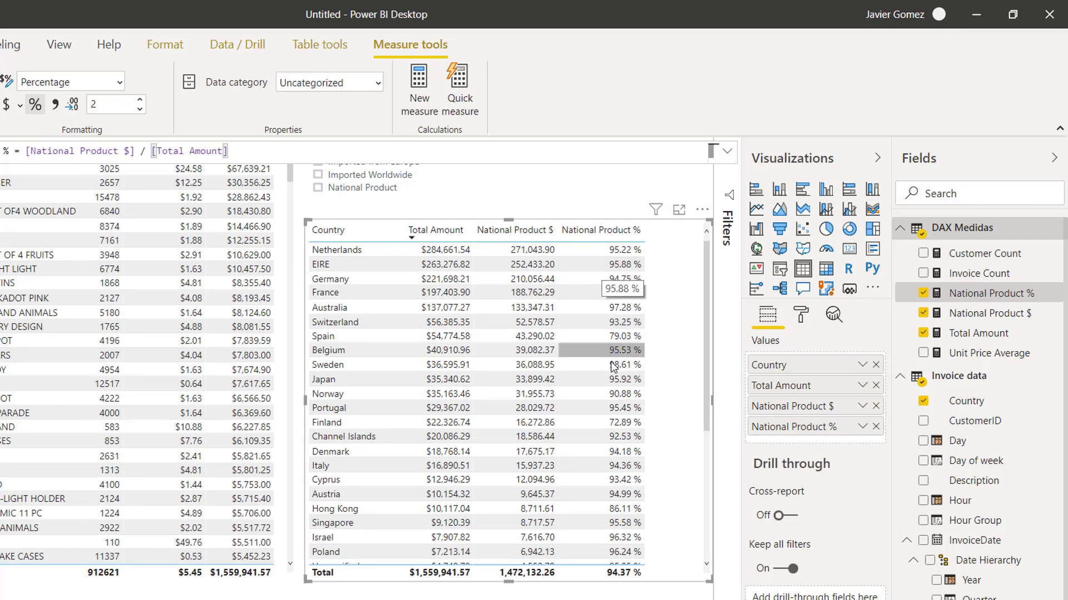
- Turn on background color conditional formatting for National Product % in the country table and open its advanced controls
left_click(805, 315)
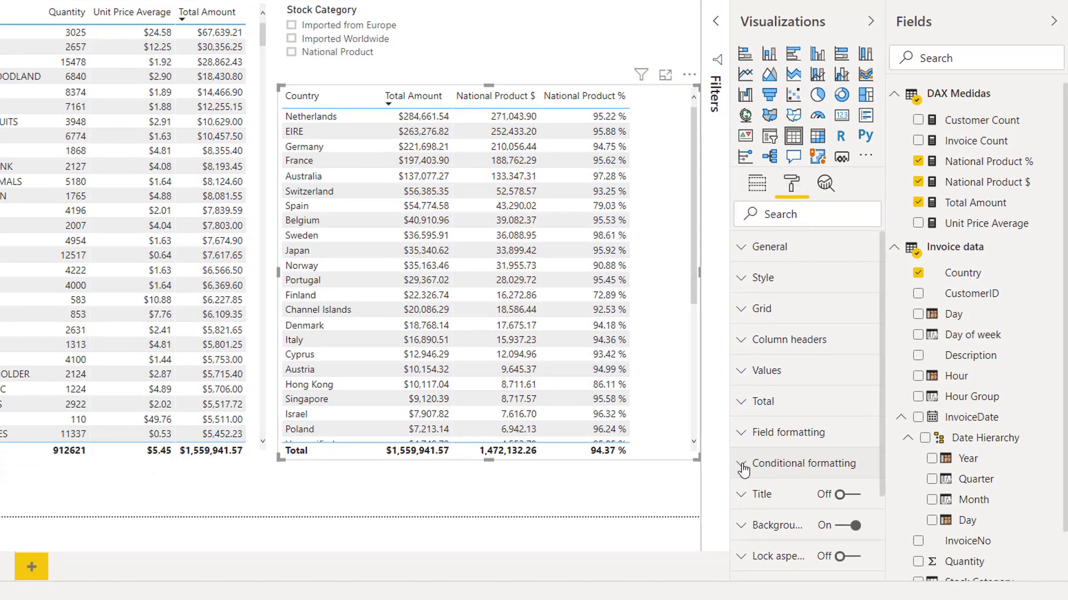
left_click(856, 570)
scroll(840, 481, "down", 3)
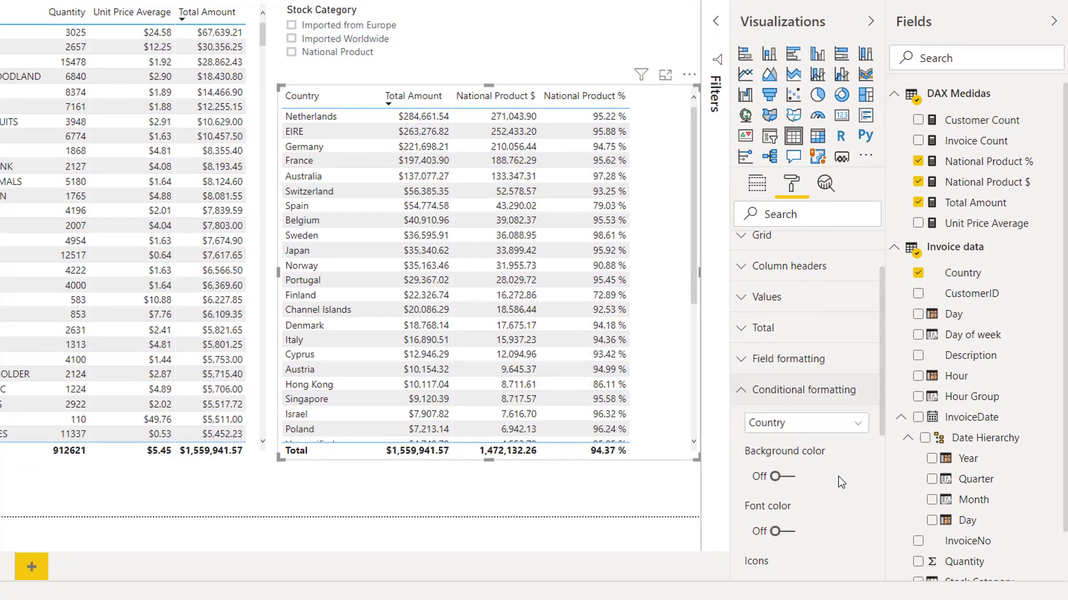
left_click(831, 411)
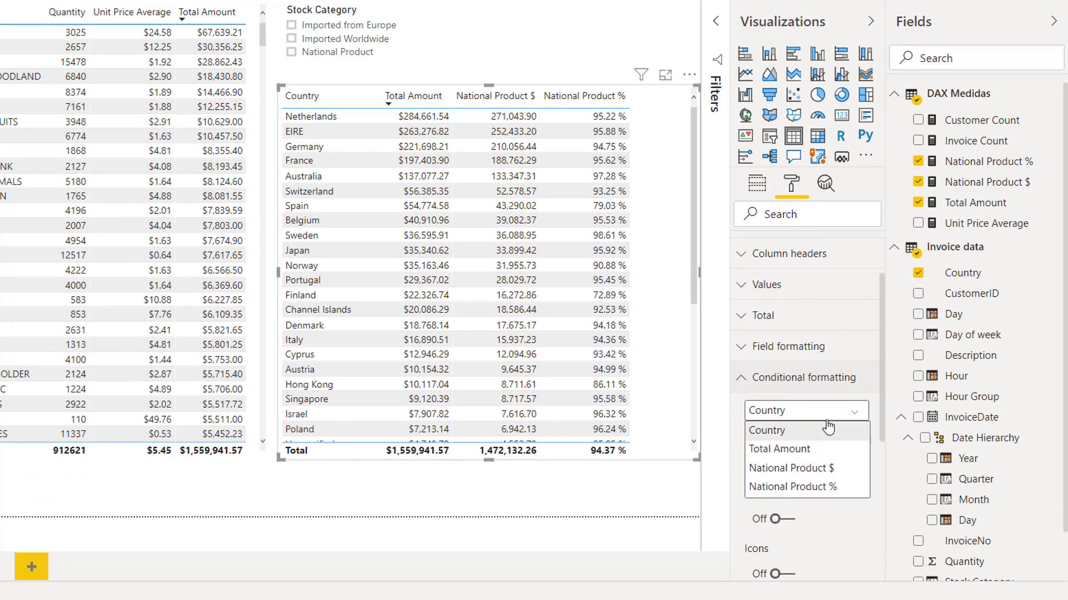
left_click(826, 488)
scroll(801, 434, "down", 3)
left_click(785, 379)
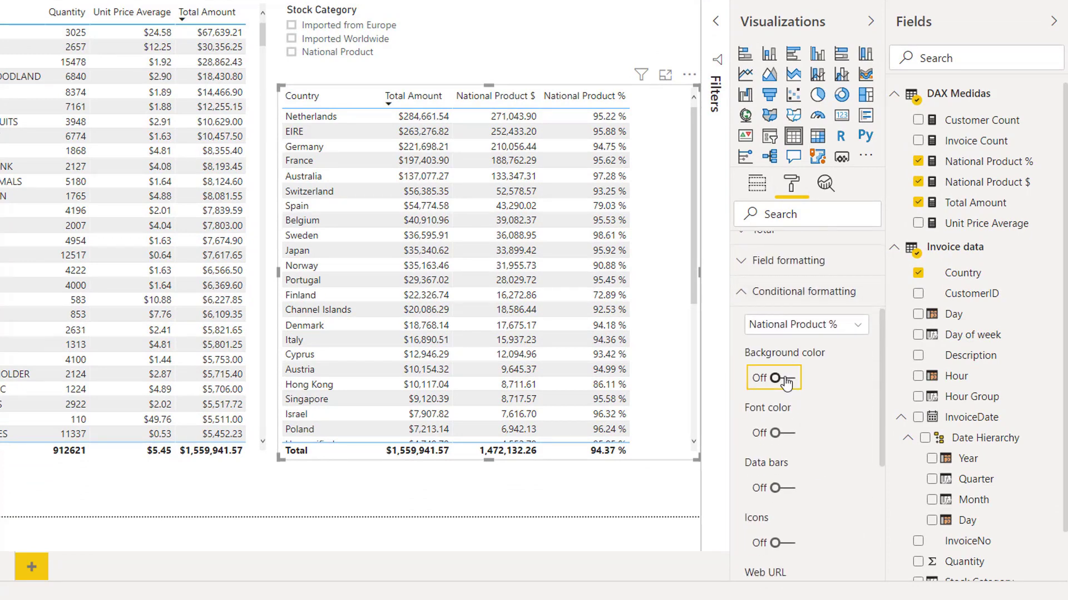
left_click(803, 411)
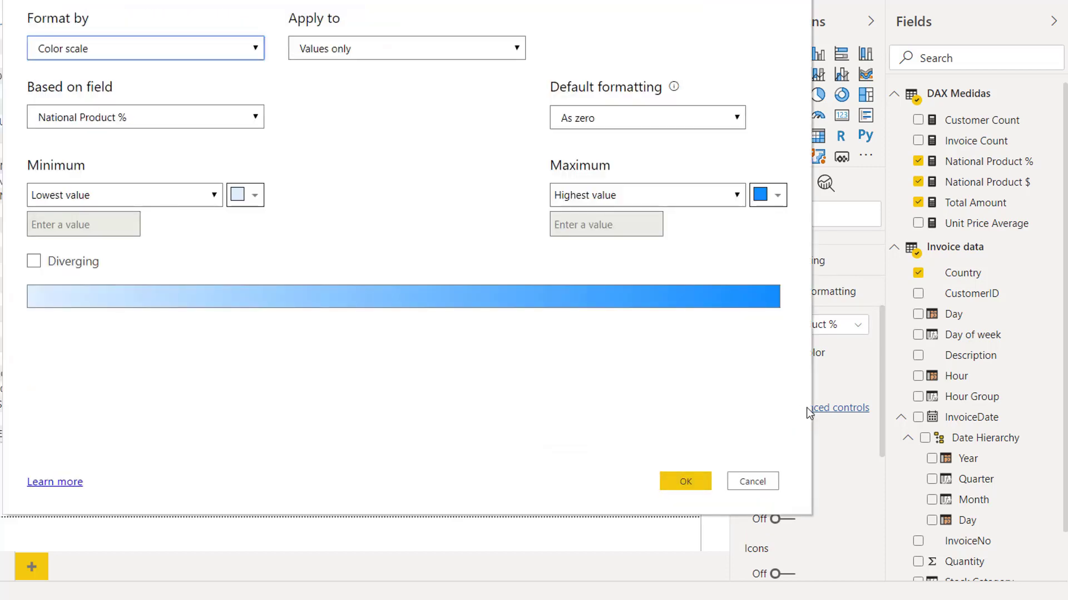
- Set the background color scale to red for the lowest value and white for the highest value, and apply it
left_click(254, 196)
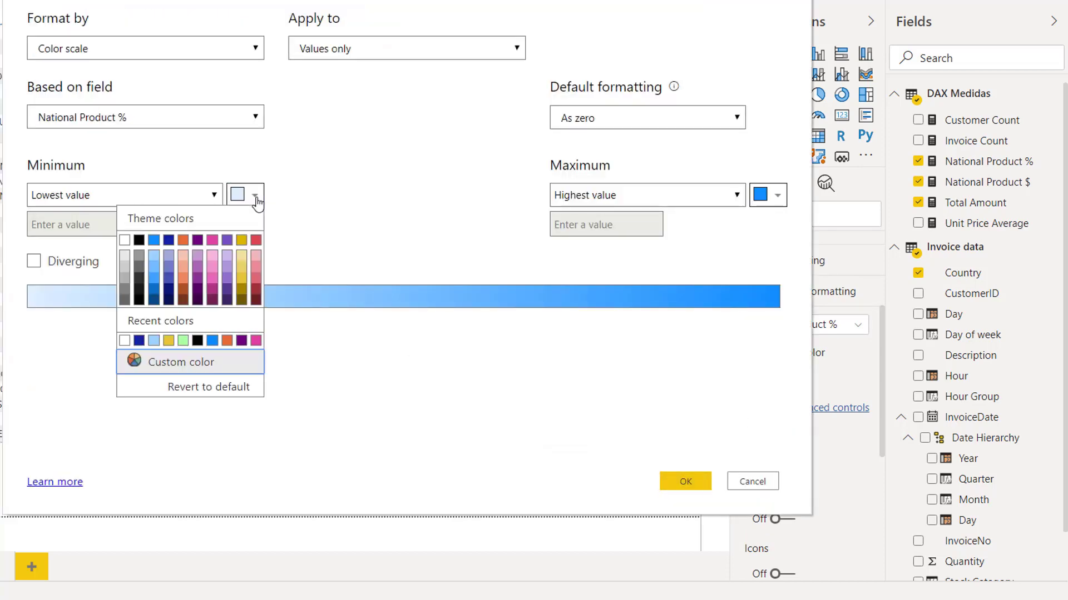
left_click(256, 241)
left_click(766, 196)
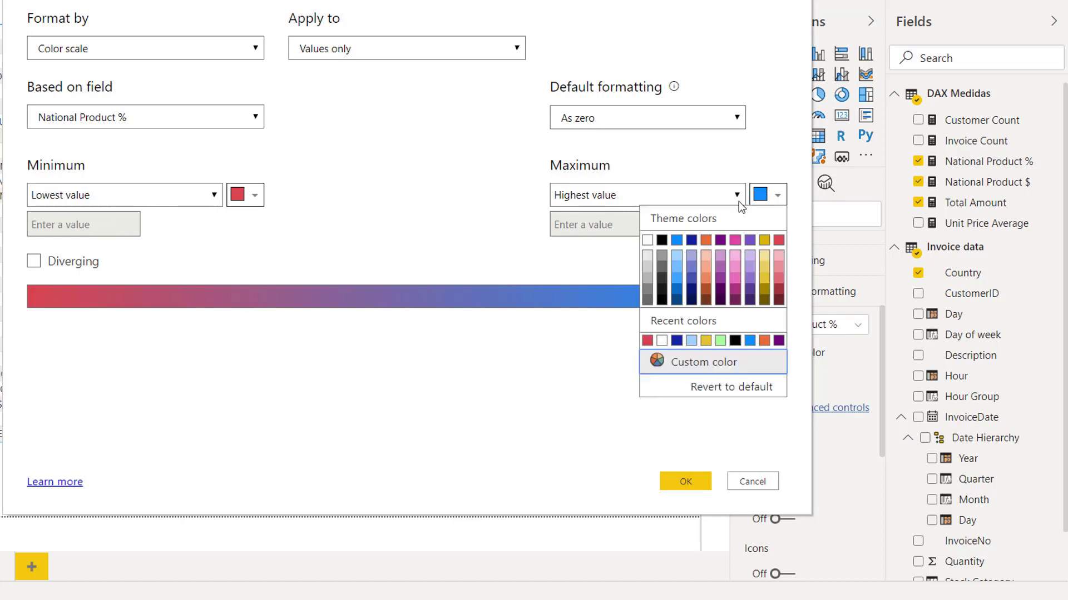
left_click(646, 240)
left_click(705, 480)
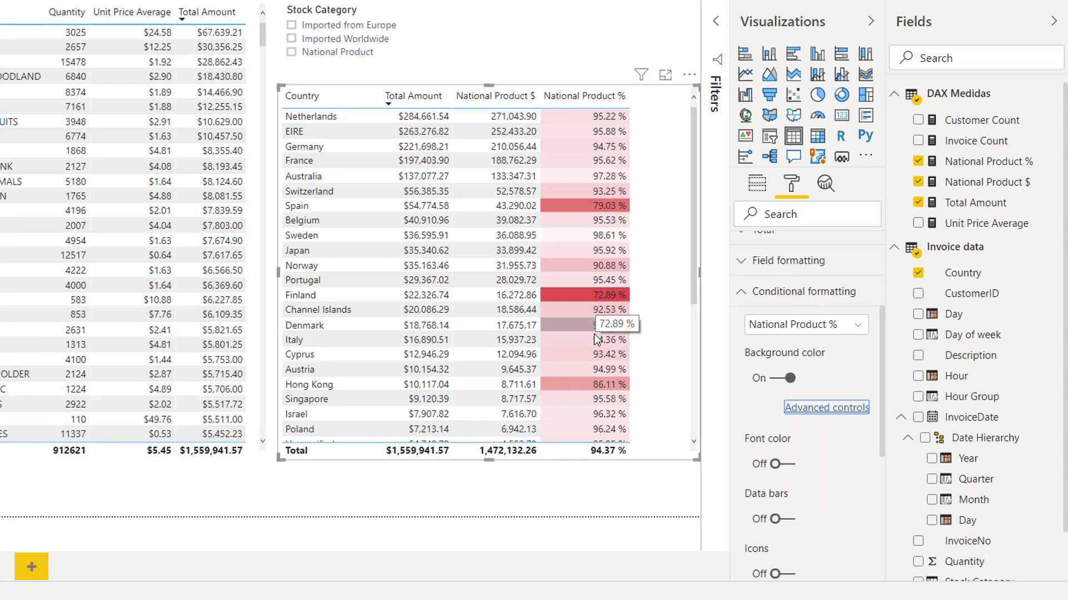
scroll(603, 298, "down", 2)
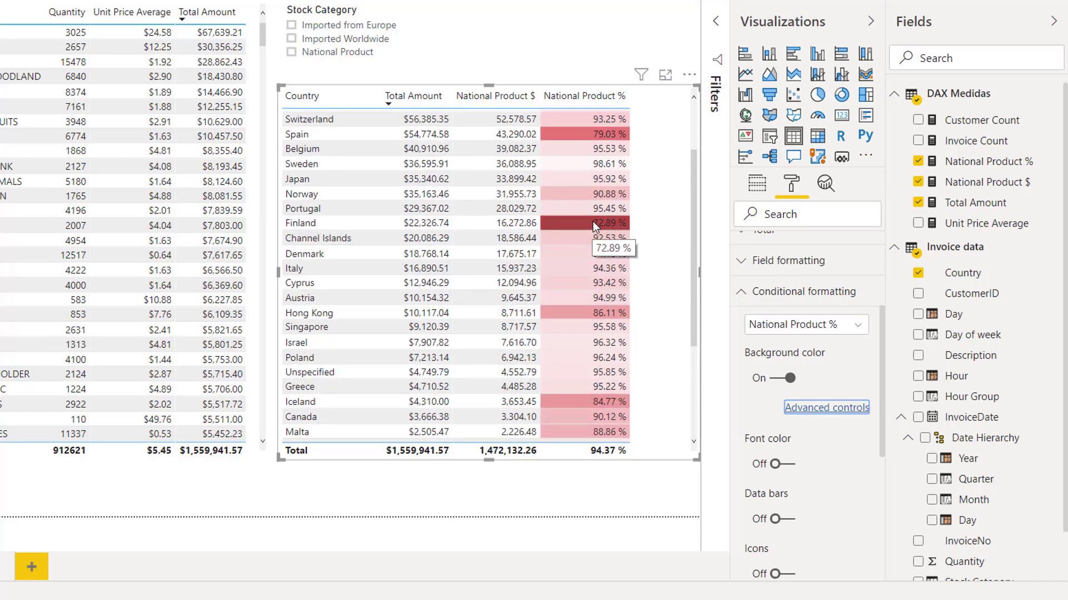
scroll(592, 222, "up", 2)
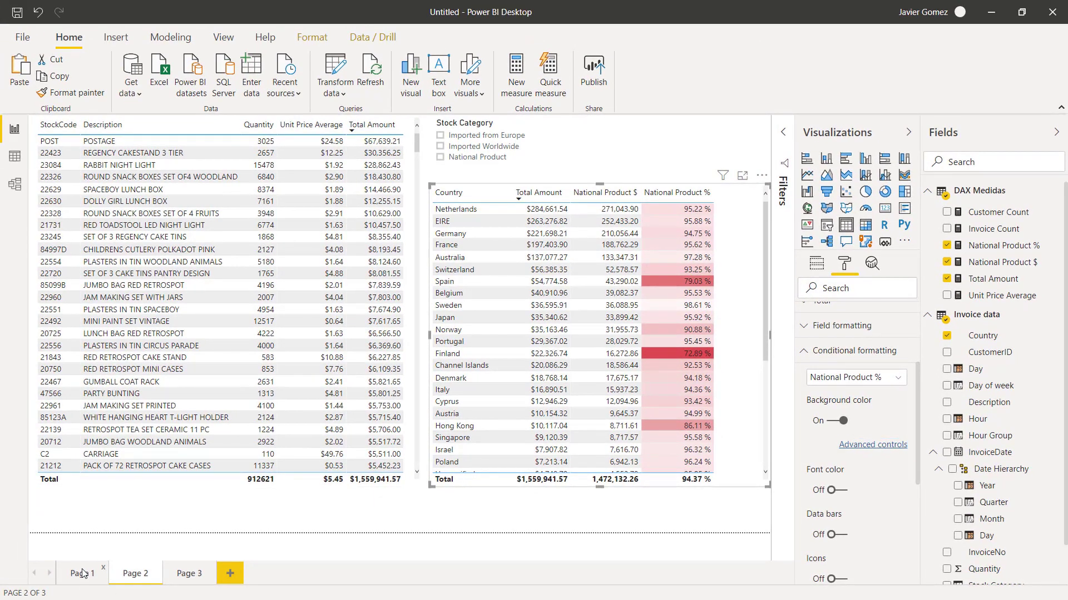
- On Page 1, create a measure "Invoice Count %" in the DAX Medidas table that starts with CALCULATE( [Invoice Count]
left_click(82, 573)
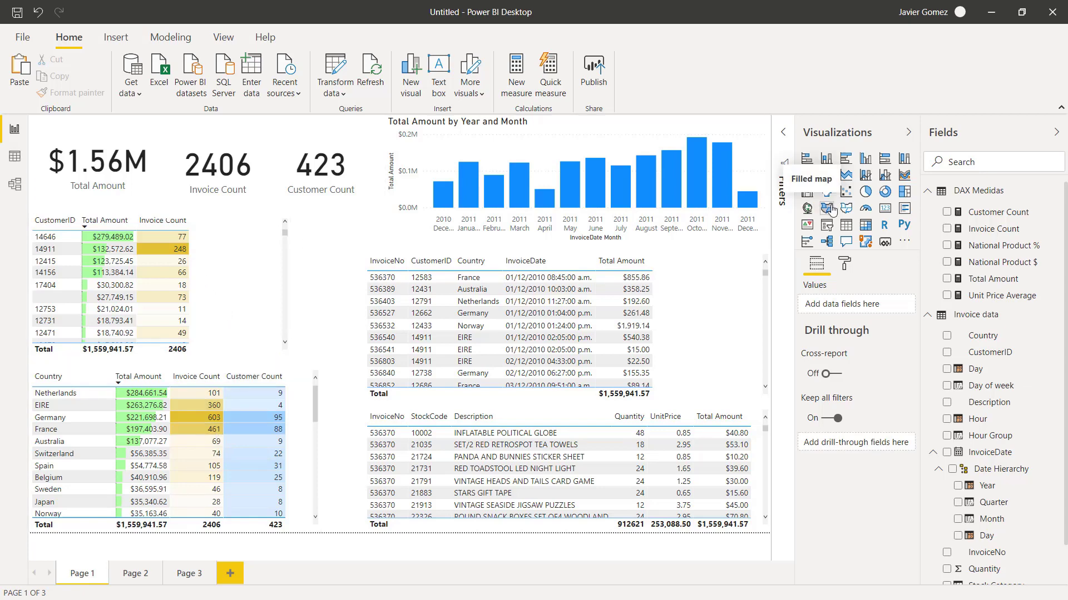
right_click(982, 194)
left_click(982, 209)
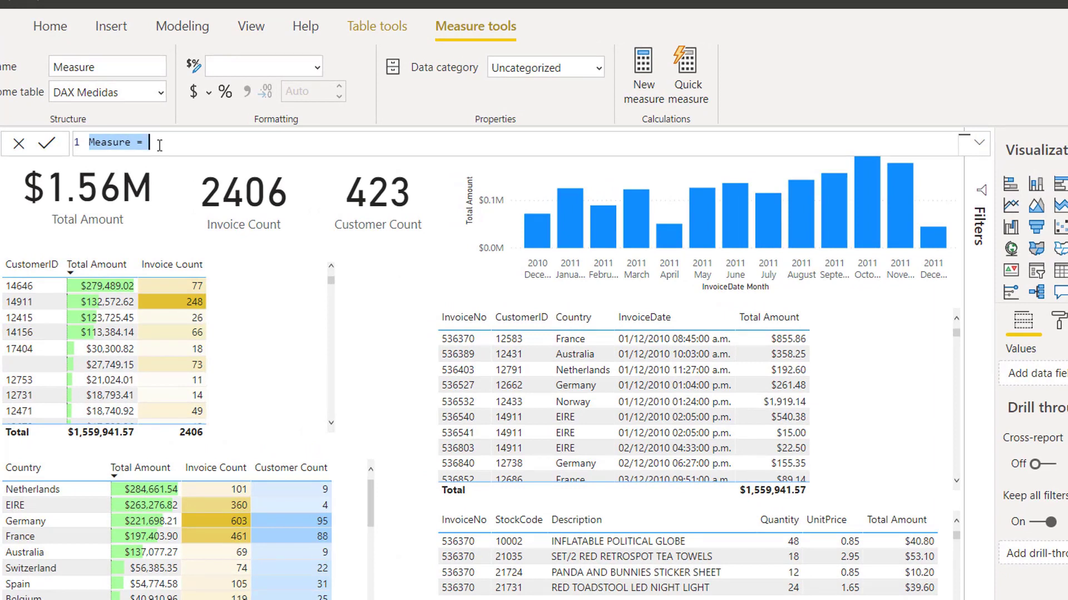
type("Invoice ")
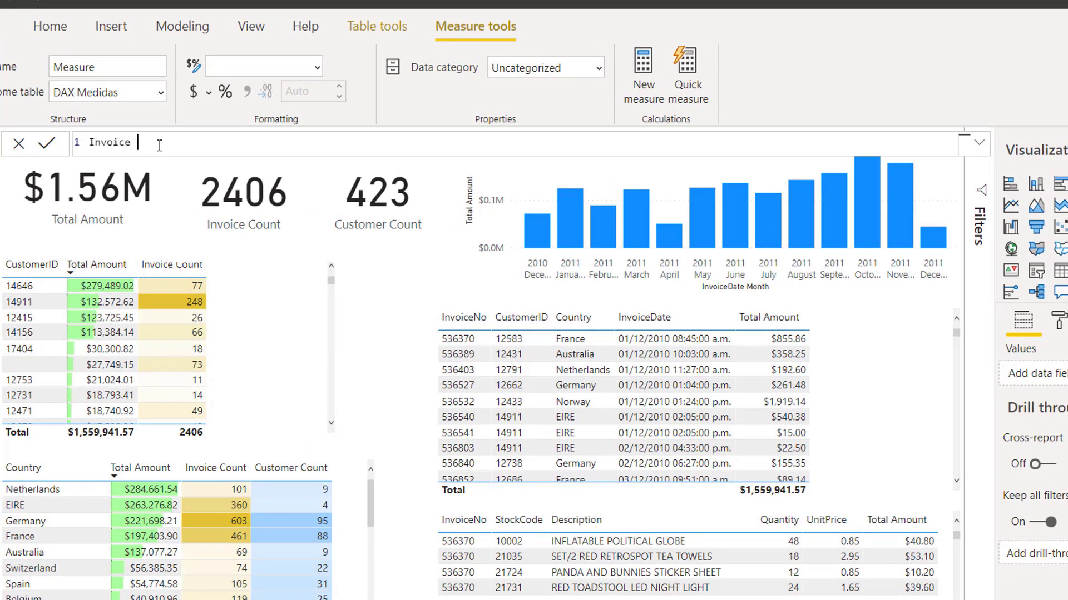
type("Count")
type("CALCU")
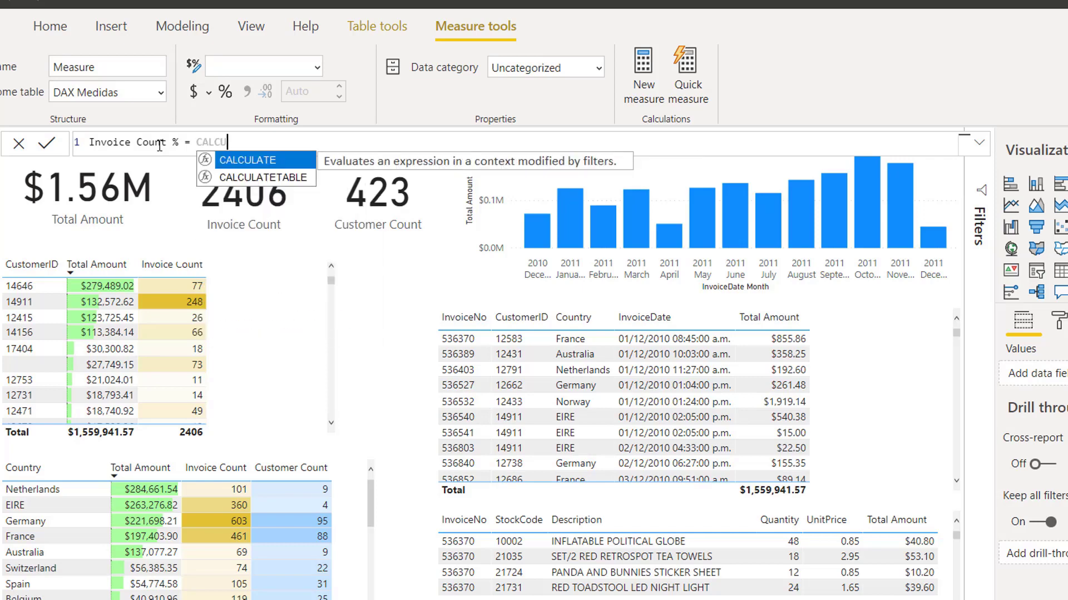
type("LATE( Incoi")
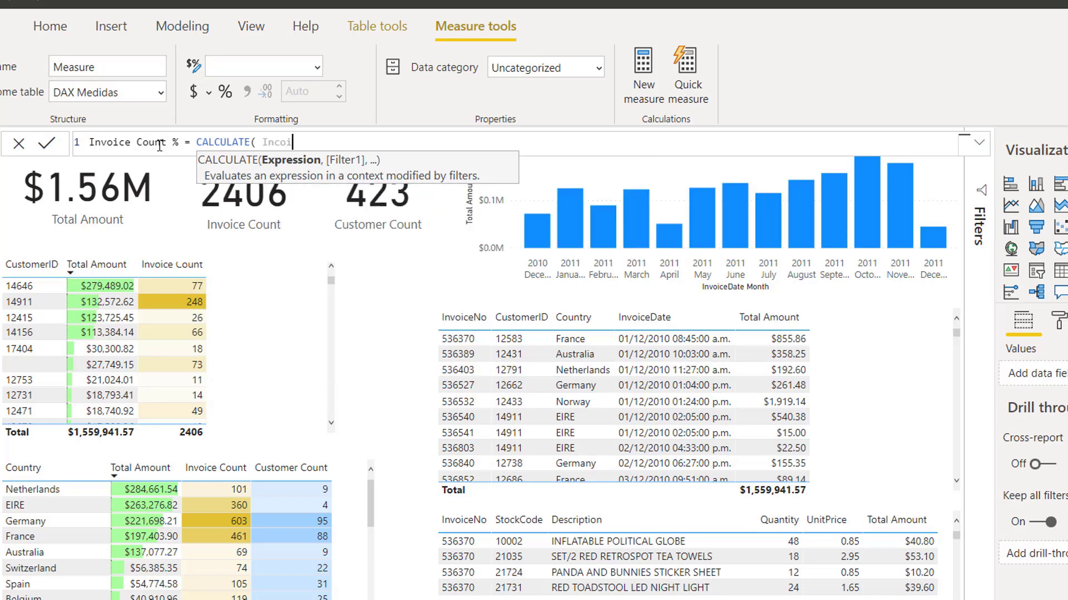
key("BackSpace")
key("BackSpace")
key("BackSpace")
type("voi")
key("Tab")
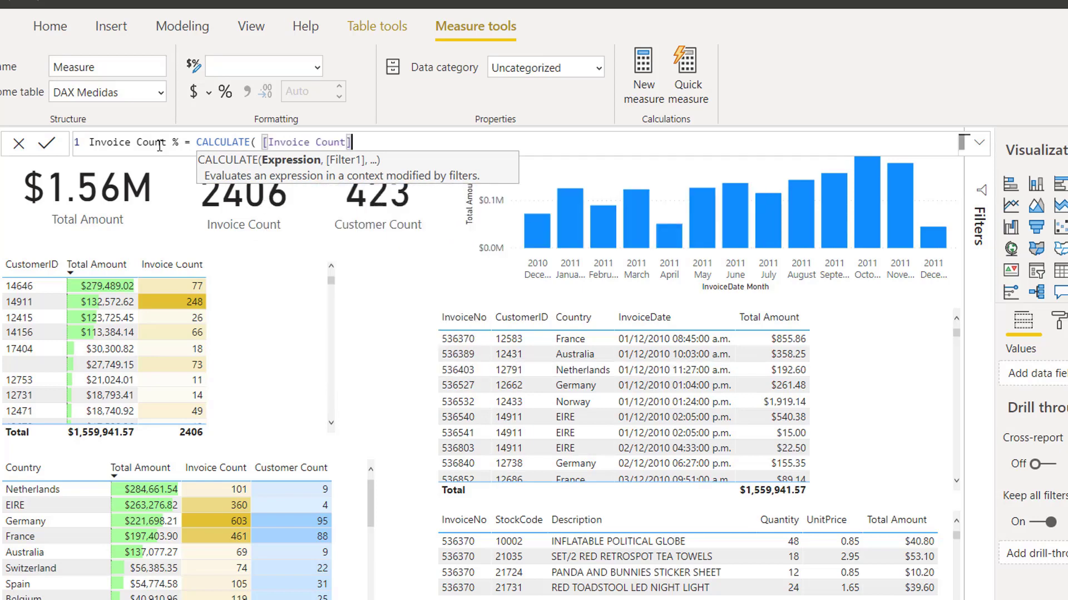
- Complete the Invoice Count % measure with the filter argument ALL('Invoice data') and commit it
type(", ")
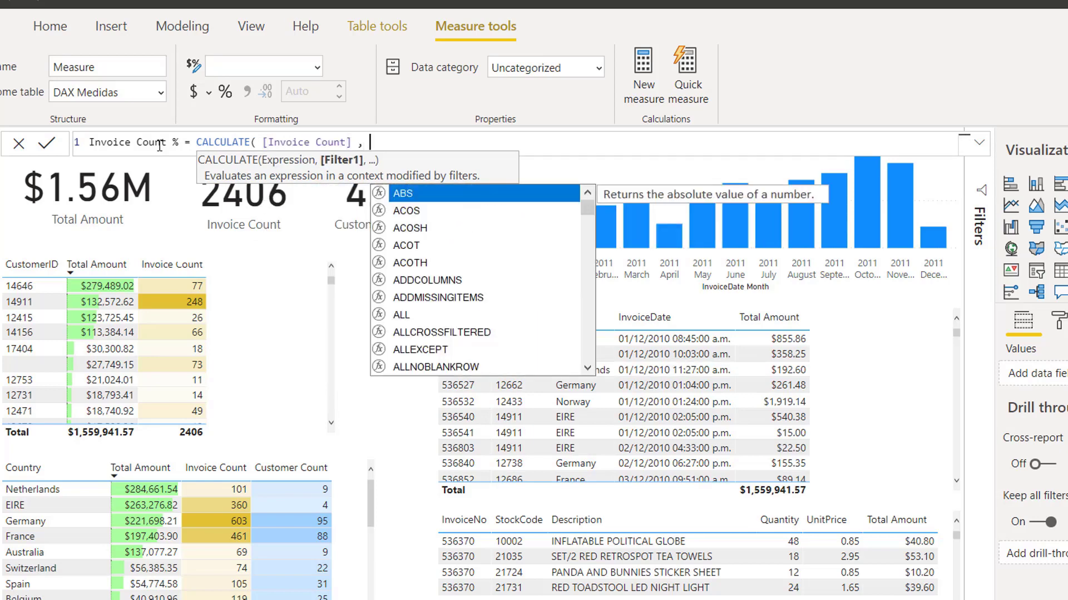
type("AL")
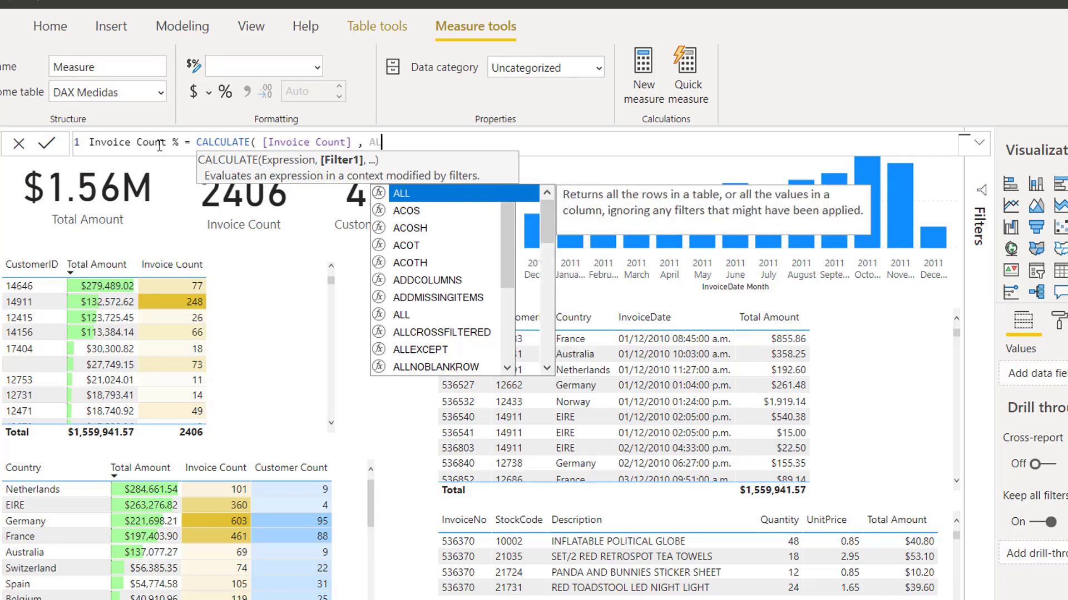
type("L(")
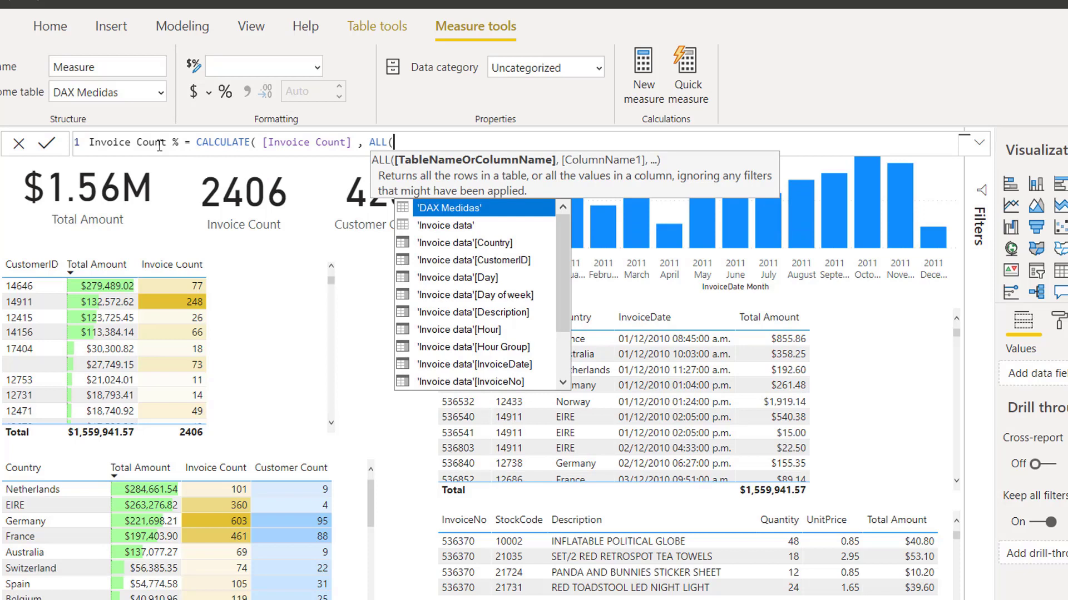
type("iNV")
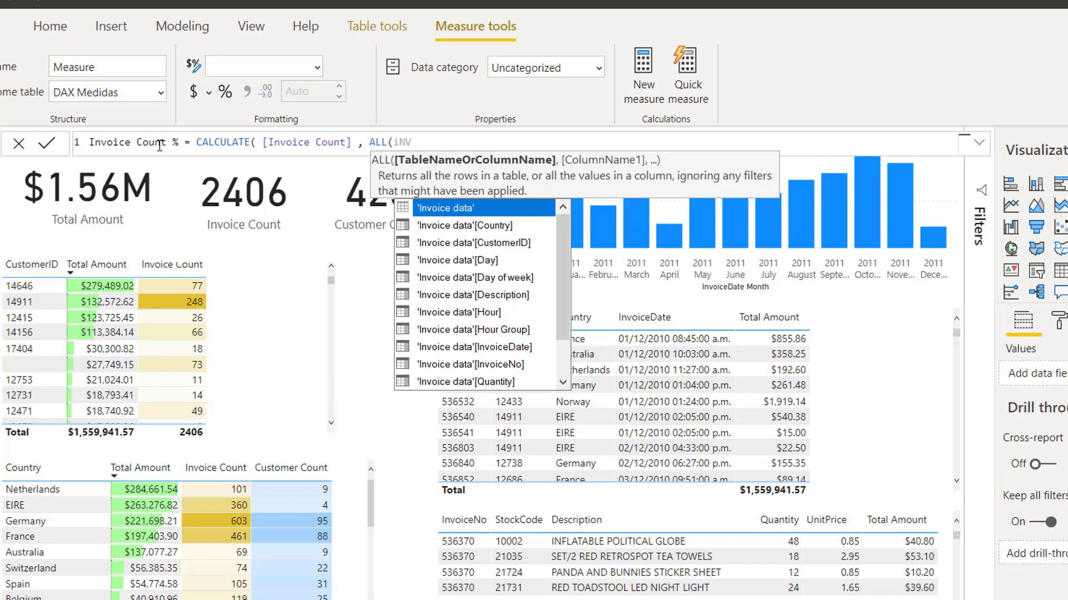
key("Tab")
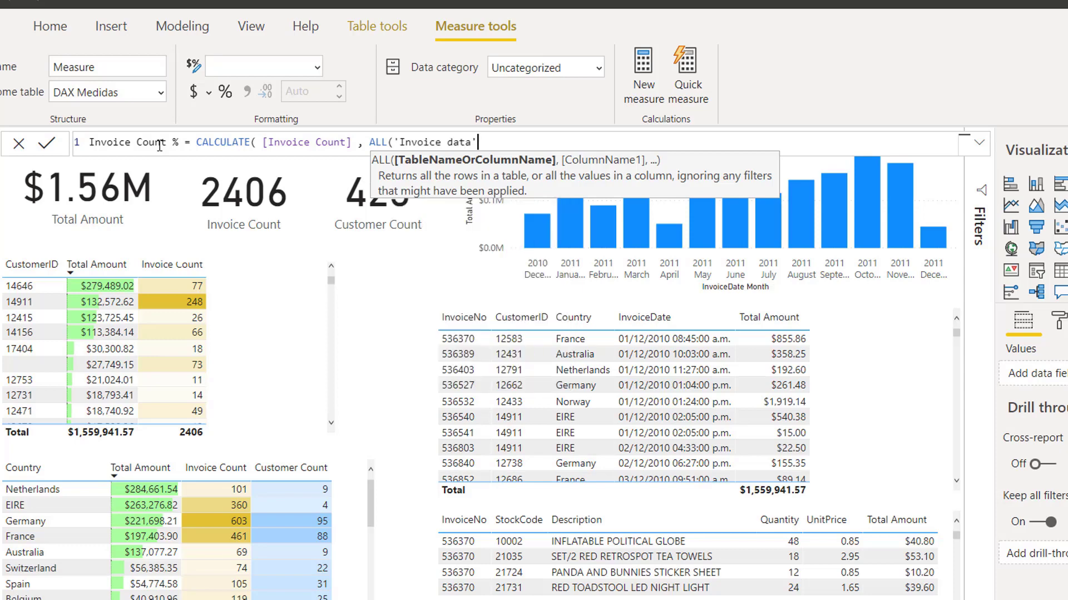
type("))")
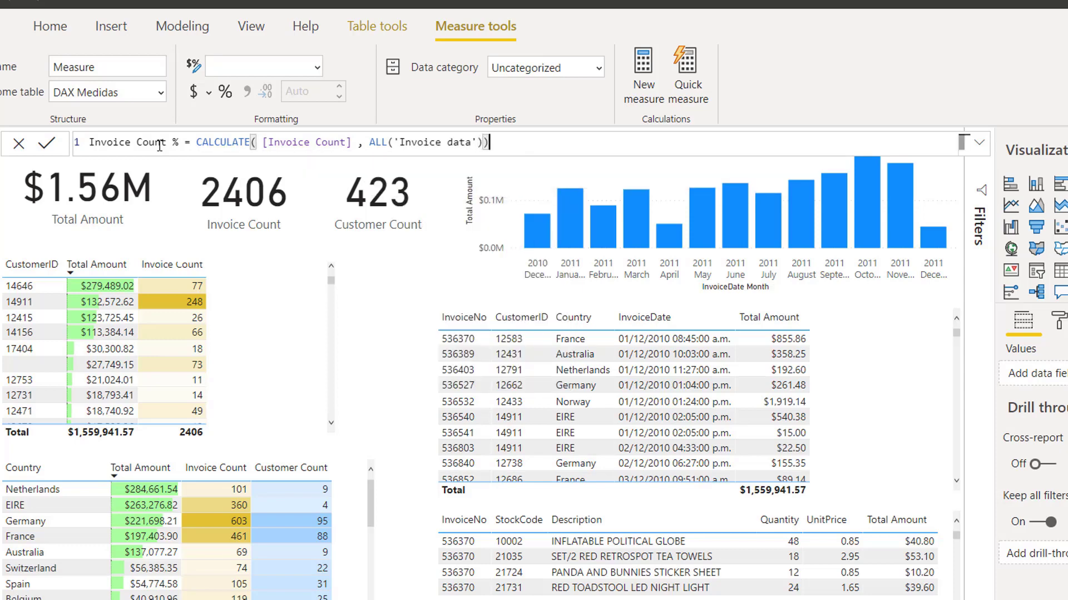
key("Return")
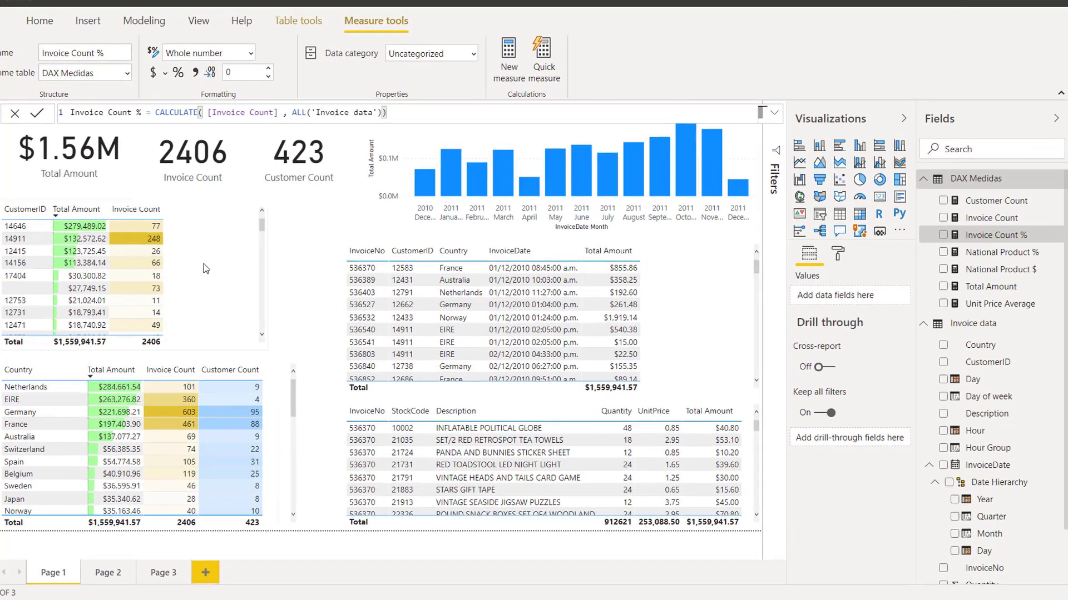
- Add Invoice Count % to the CustomerID table's values after Invoice Count and check its column down the rows
left_click(178, 281)
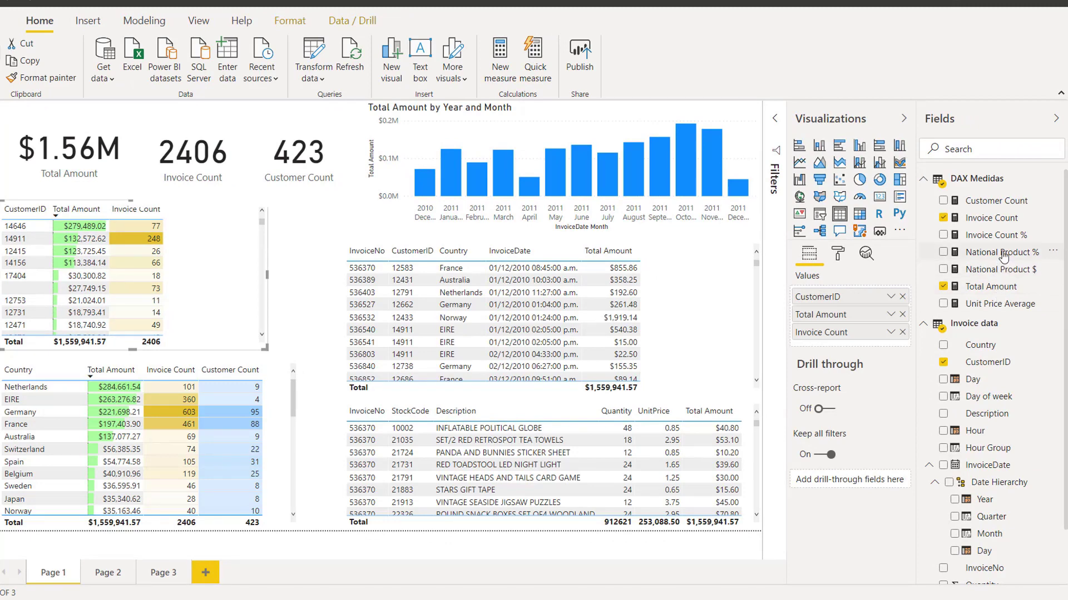
left_click_drag(1000, 235, 877, 343)
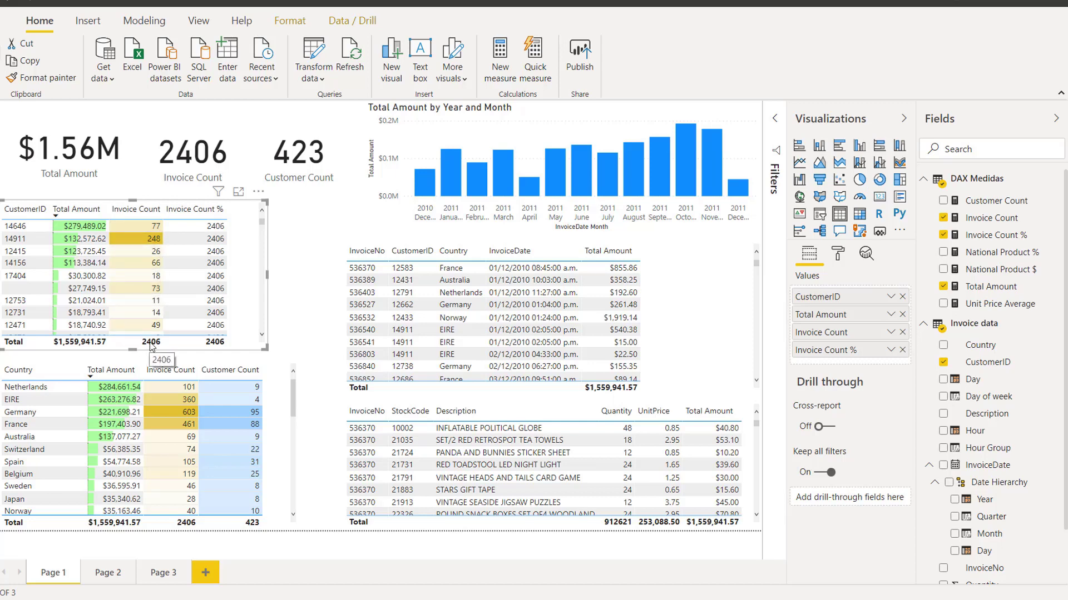
scroll(215, 278, "down", 10)
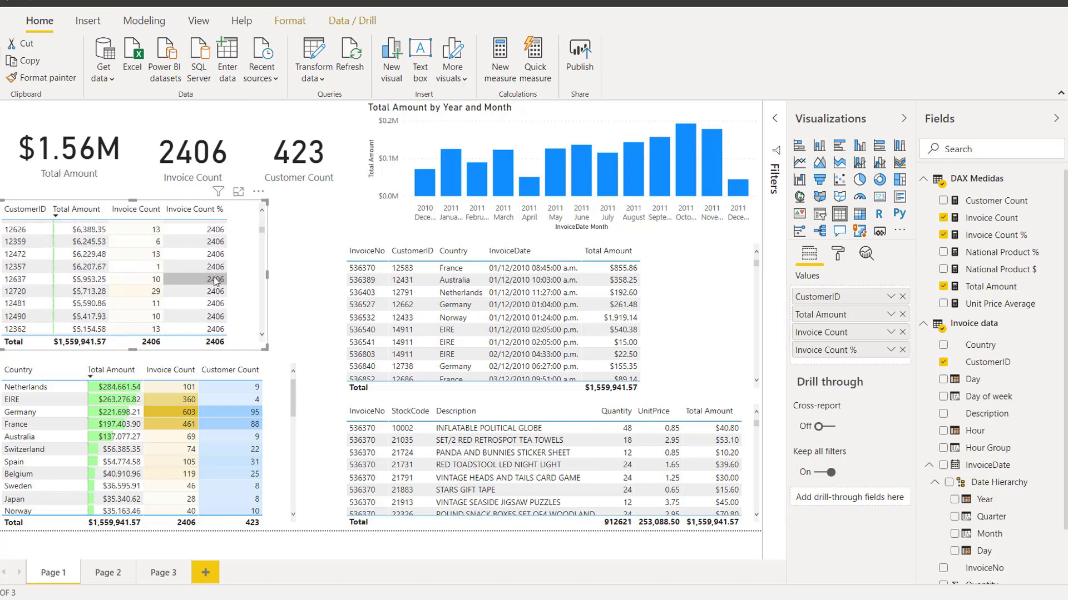
- Edit the Invoice Count % measure to divide [Invoice Count] by the existing CALCULATE expression, and format it as a percentage
scroll(214, 281, "up", 10)
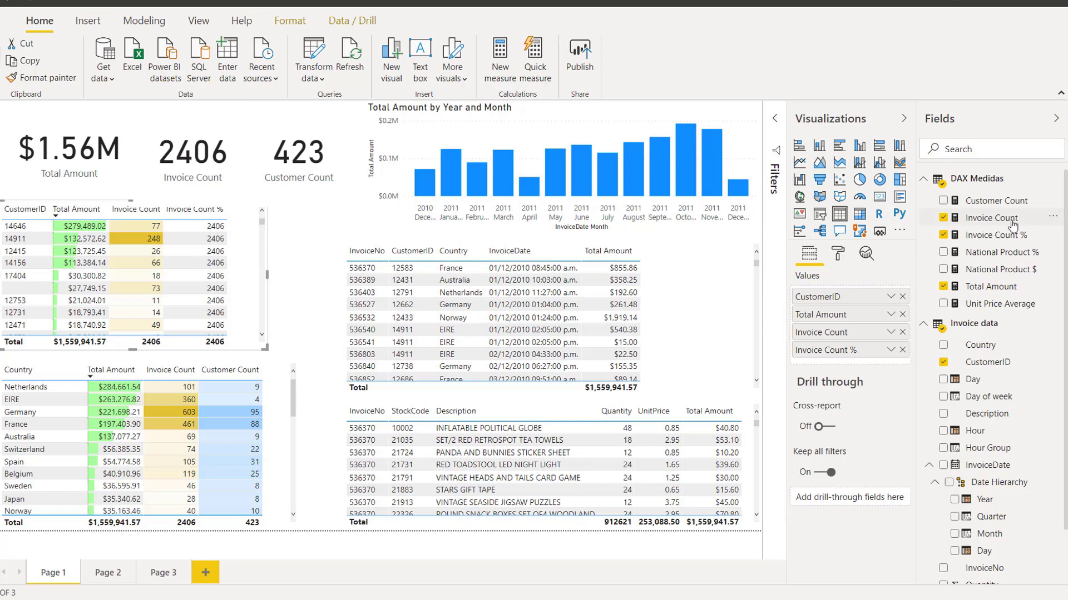
left_click(1003, 235)
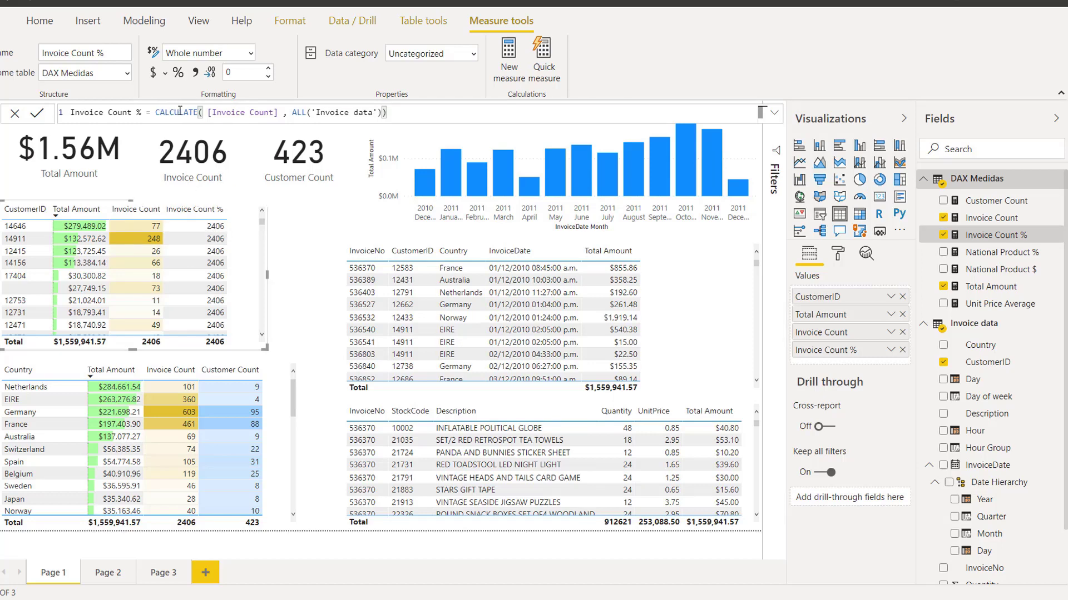
left_click(156, 112)
type("I")
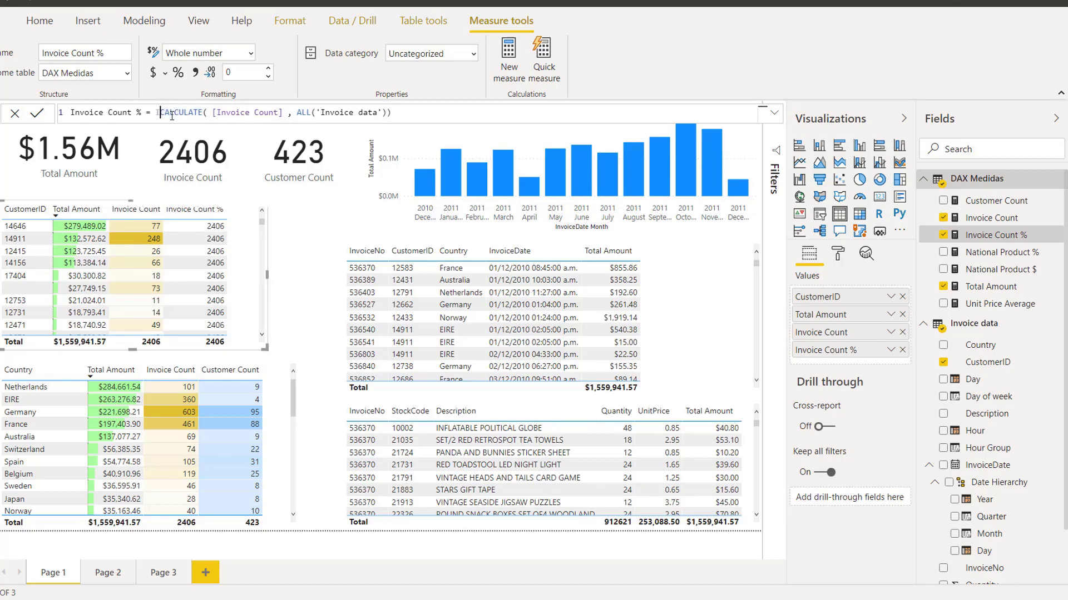
type("nvoice")
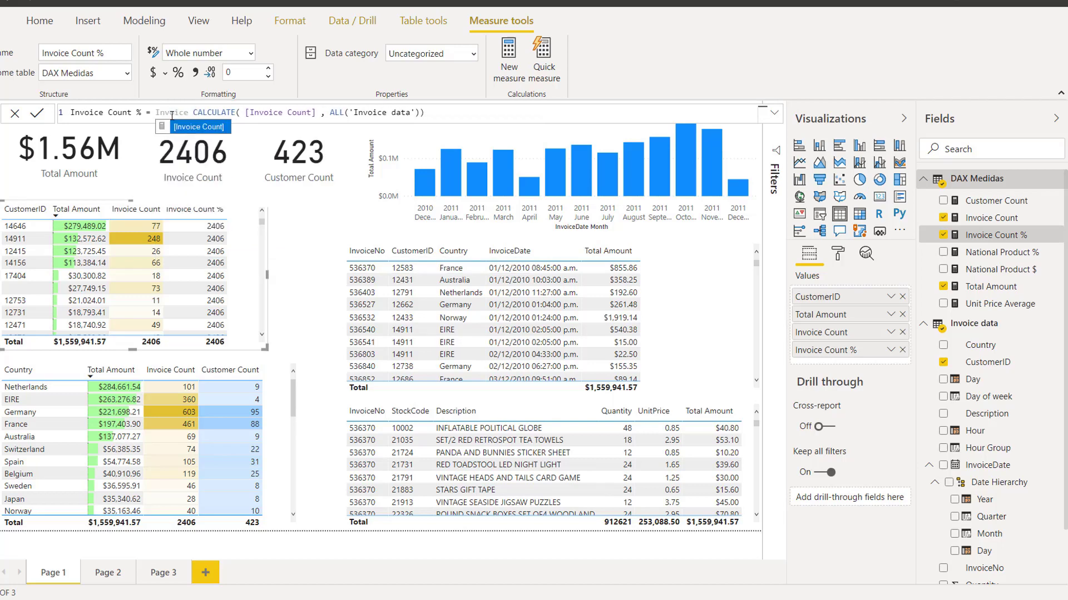
key("Tab")
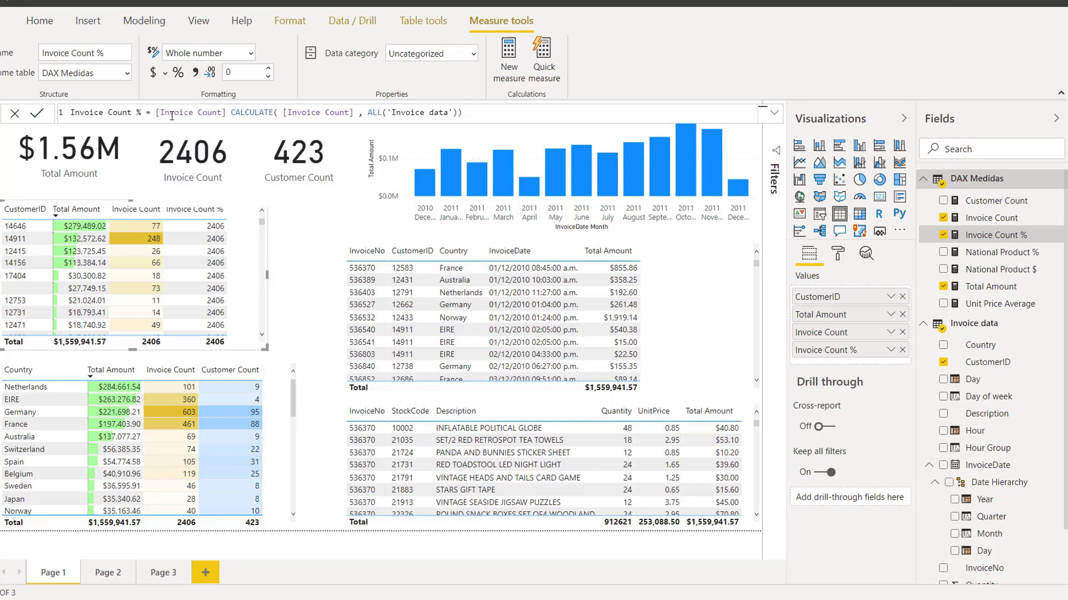
type("/")
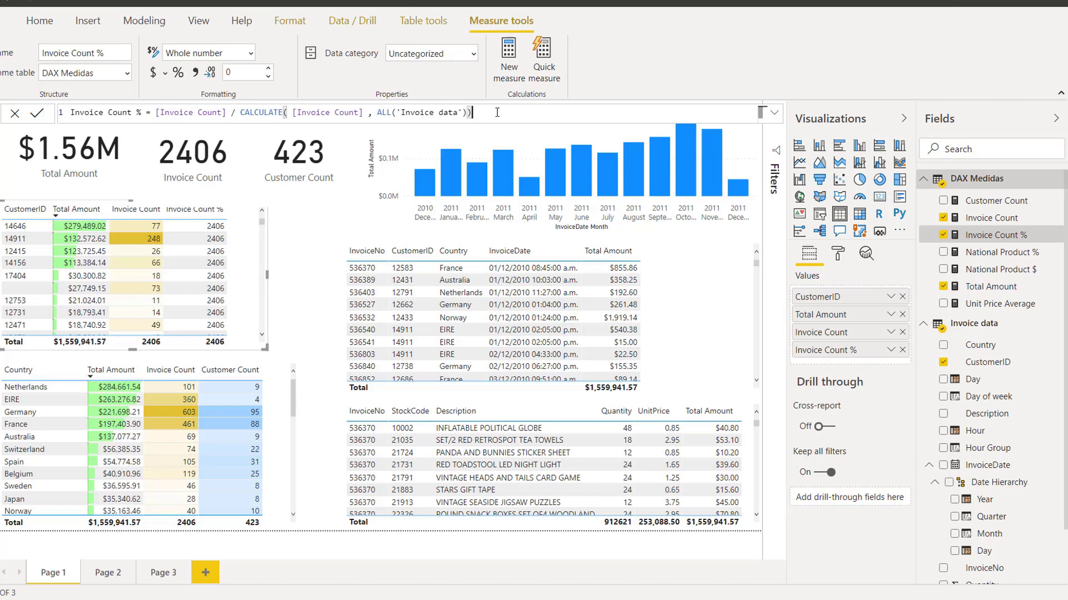
key("Return")
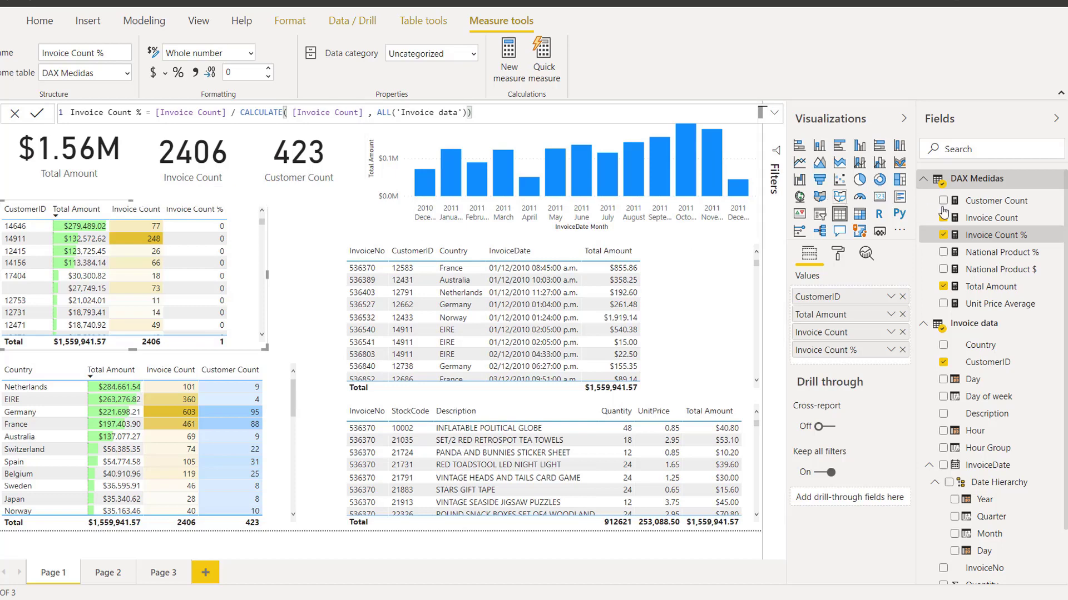
left_click(178, 73)
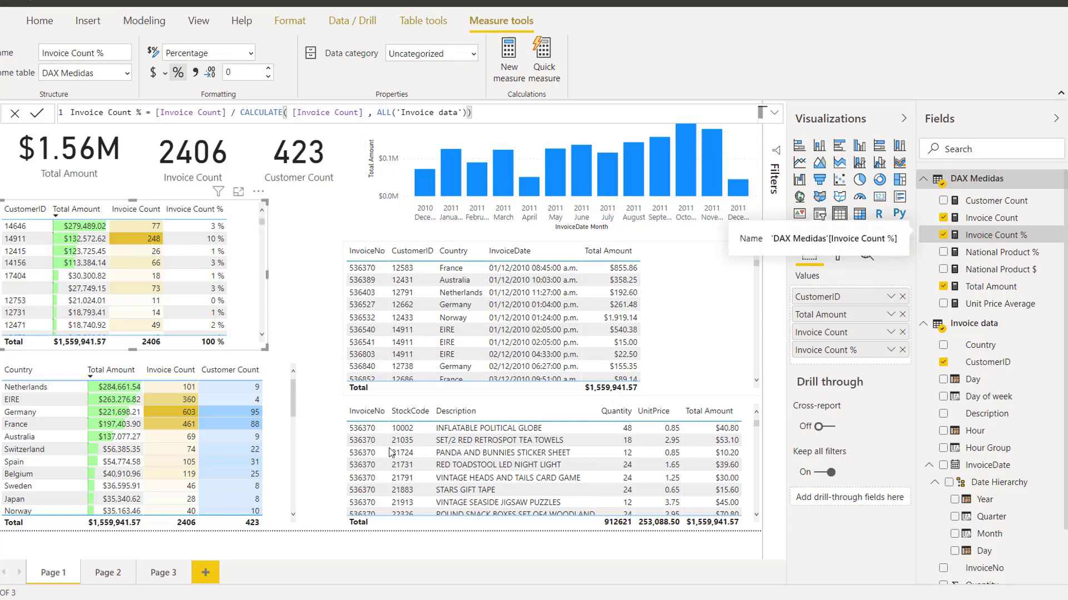
- Add Invoice Count % to the Country table between Invoice Count and Customer Count, and widen the table to fit all columns
left_click(274, 428)
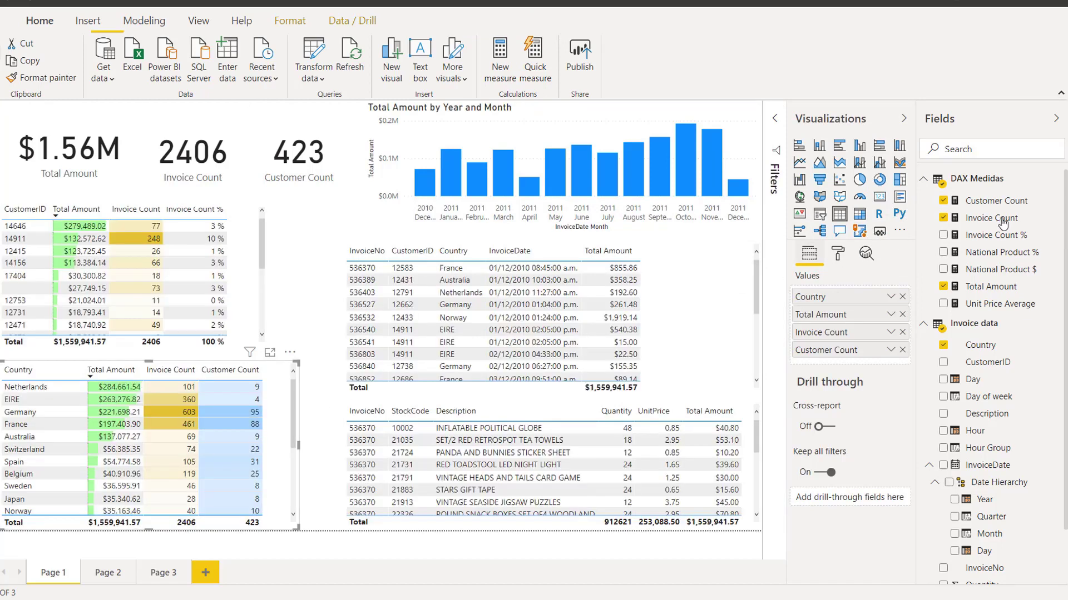
left_click_drag(1012, 236, 873, 342)
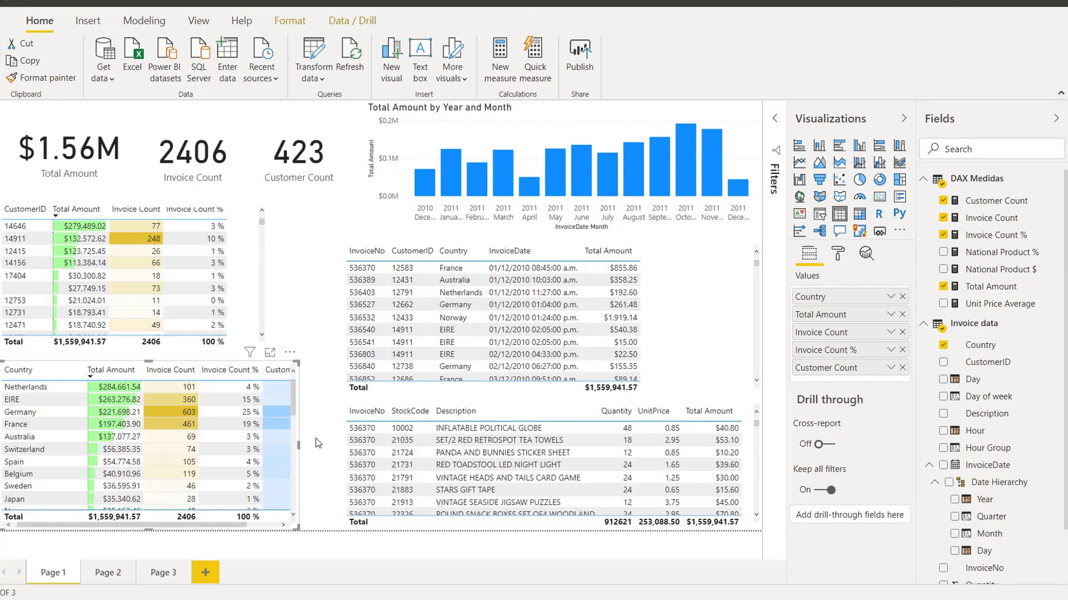
left_click_drag(299, 446, 340, 447)
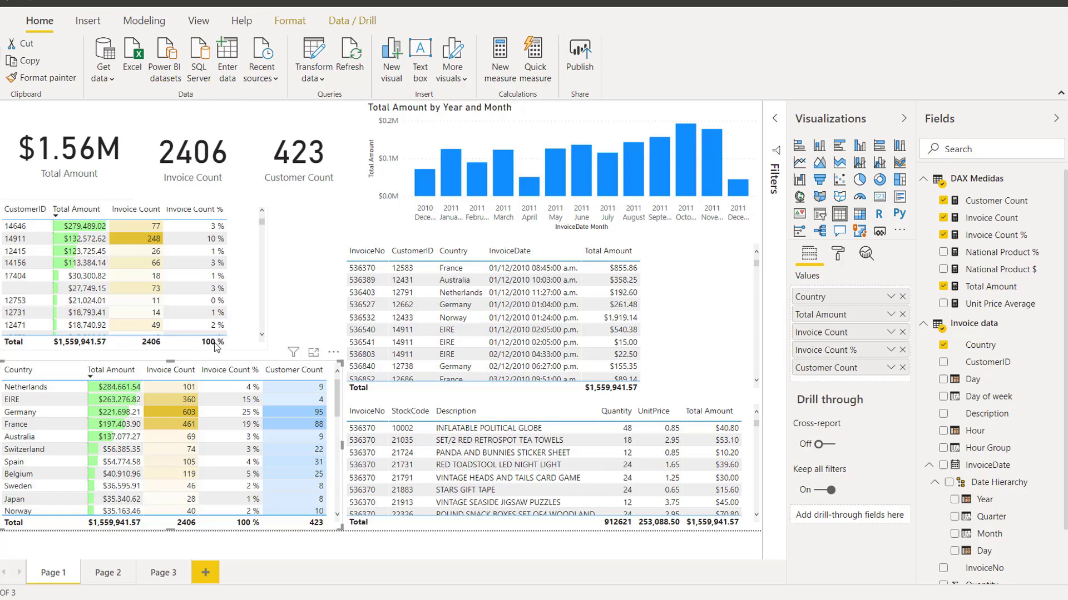
scroll(212, 467, "down", 9)
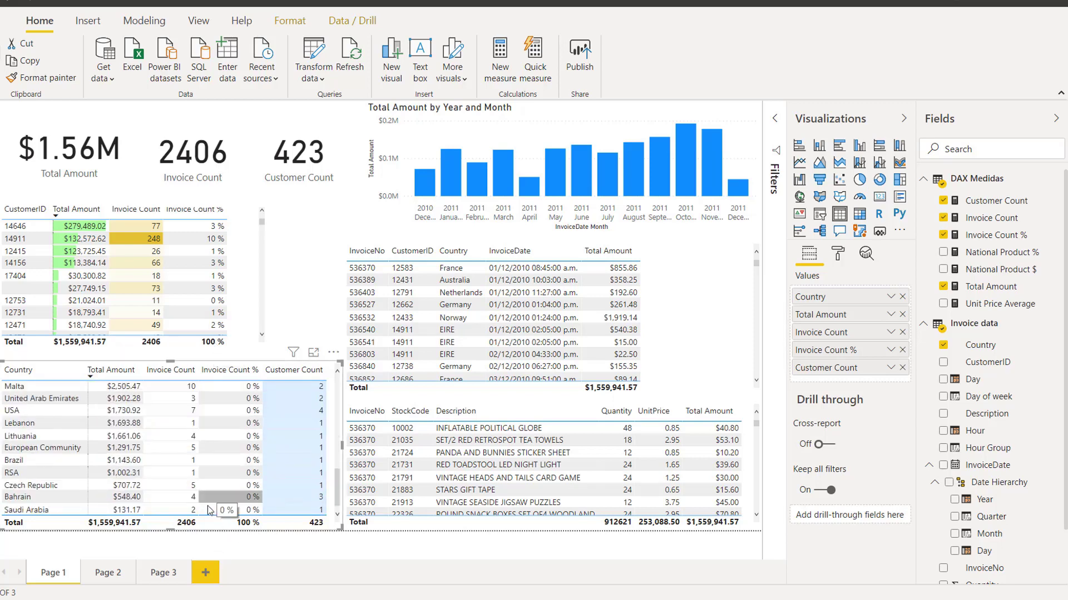
scroll(234, 490, "up", 5)
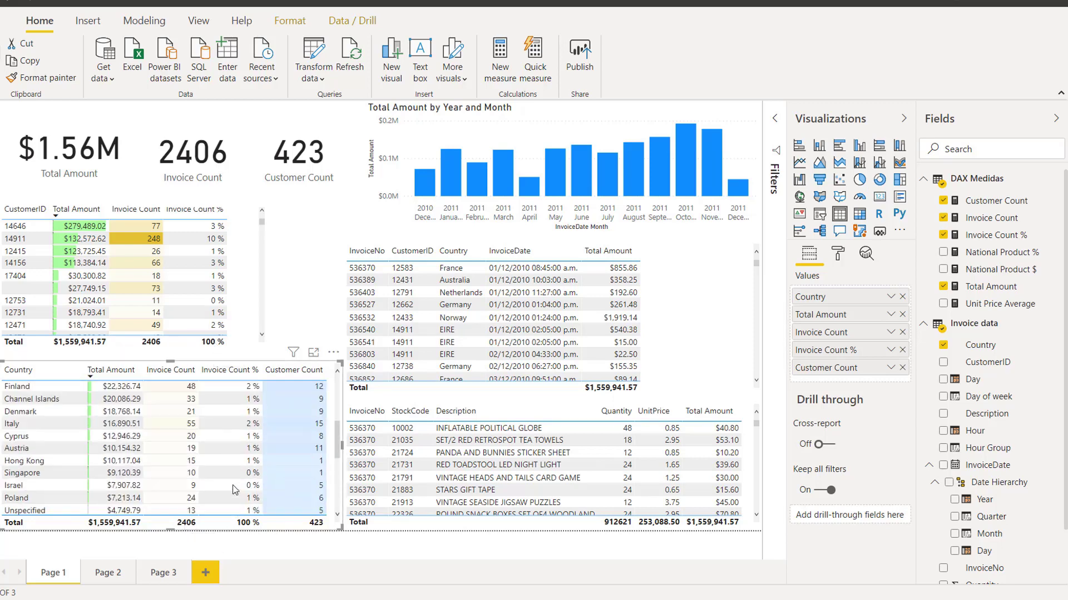
scroll(233, 489, "up", 4)
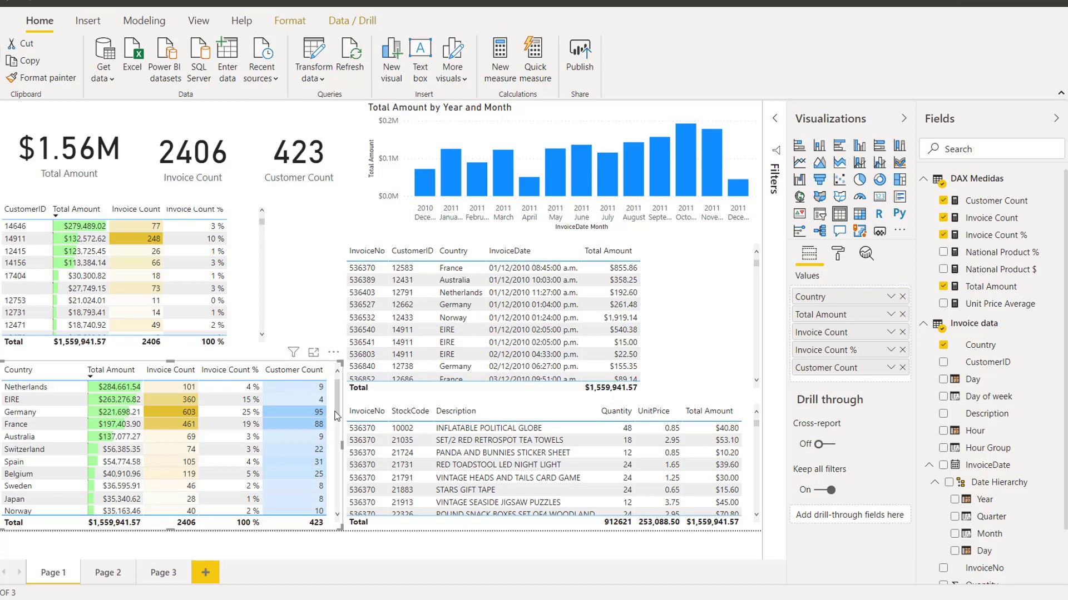
- Create a new measure in the DAX Medidas table from a copy of the Invoice Count % formula
left_click(983, 237)
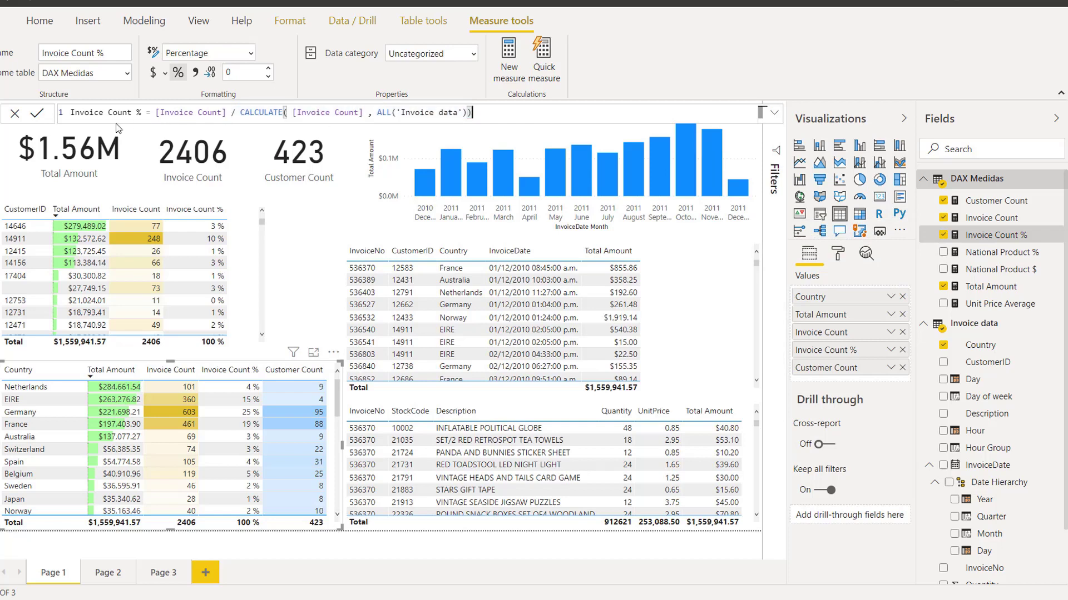
left_click_drag(115, 129, 73, 110)
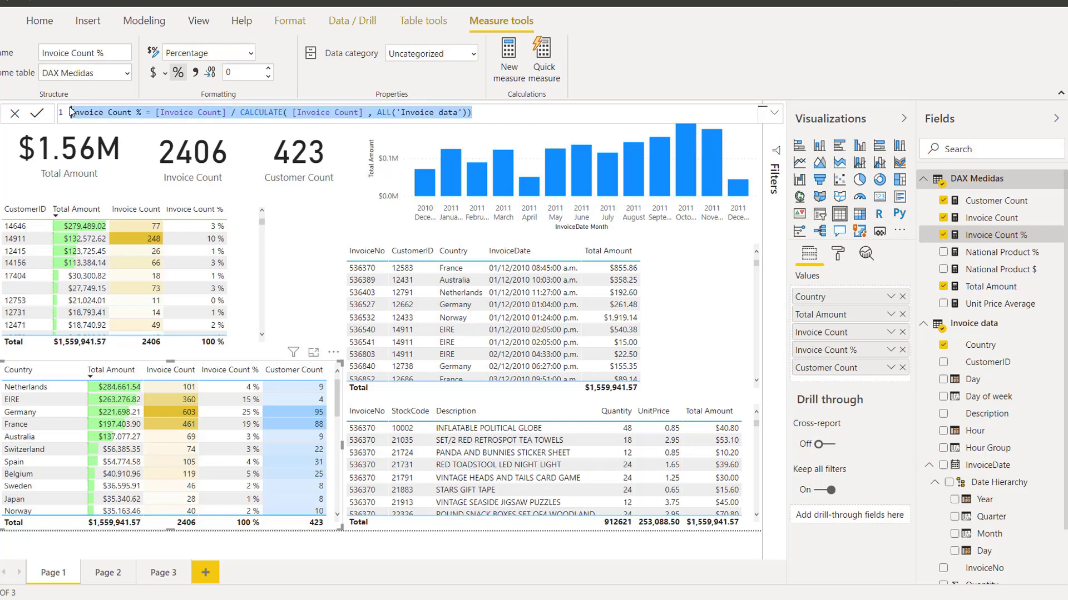
right_click(970, 181)
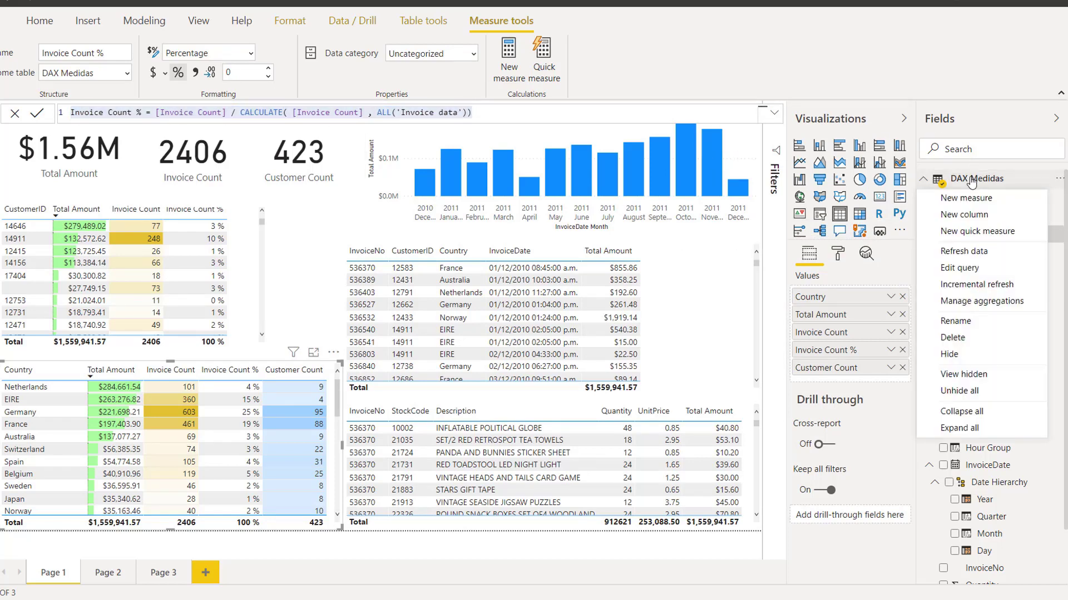
left_click(968, 197)
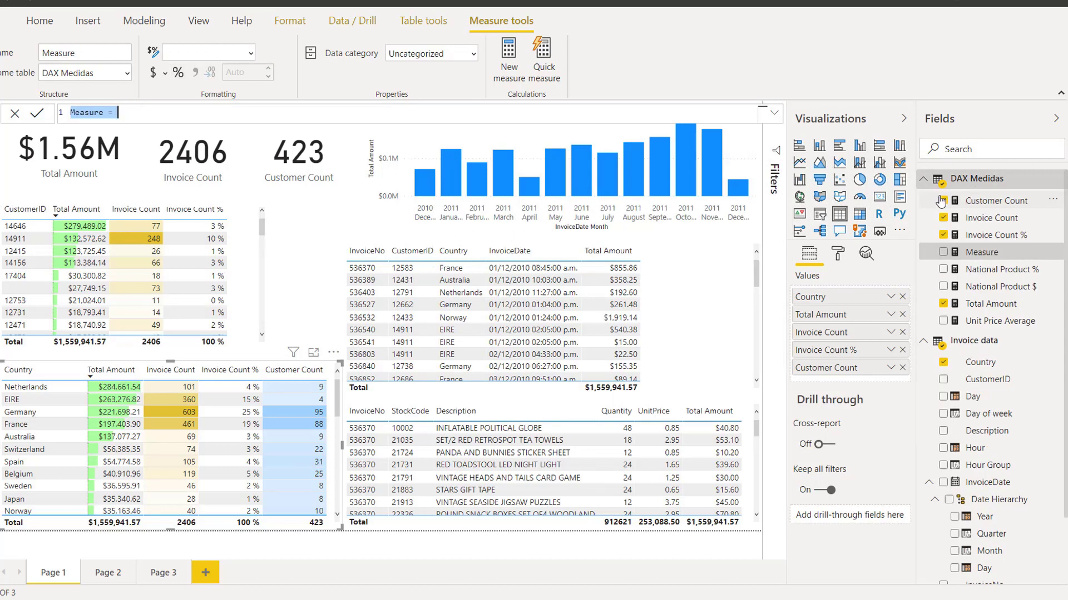
type("Invoice Count % = [Invoice Count] / CALCULATE( [Invoice Count] , ALL('Invoice data'))")
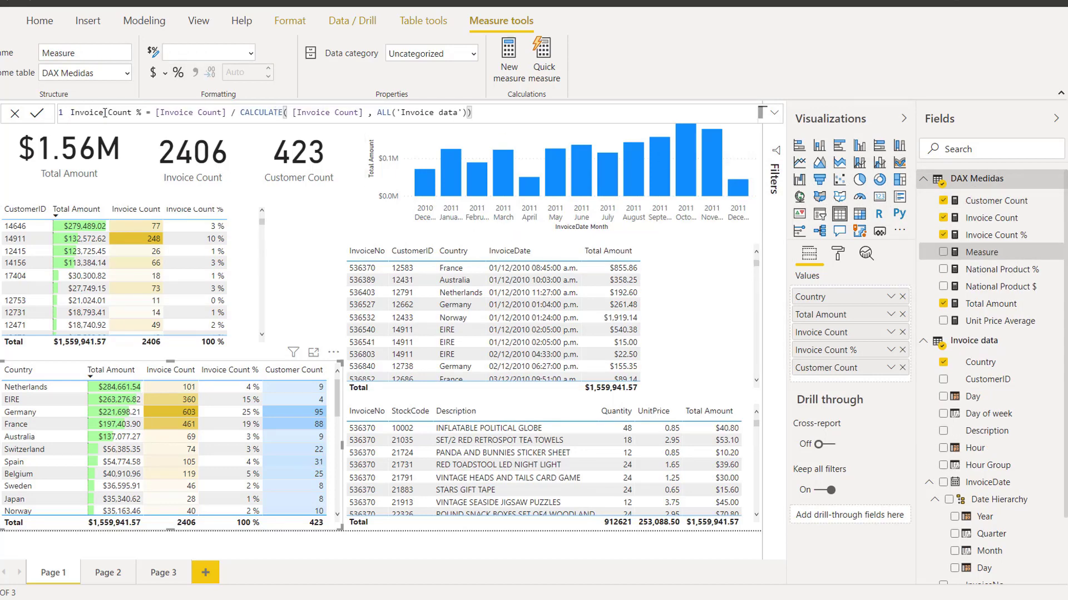
- Replace Invoice with Customer in the new measure's name and both [Invoice Count] references, keeping ALL('Invoice data'), and commit Customer Count %
left_click_drag(104, 113, 72, 116)
type("Customer")
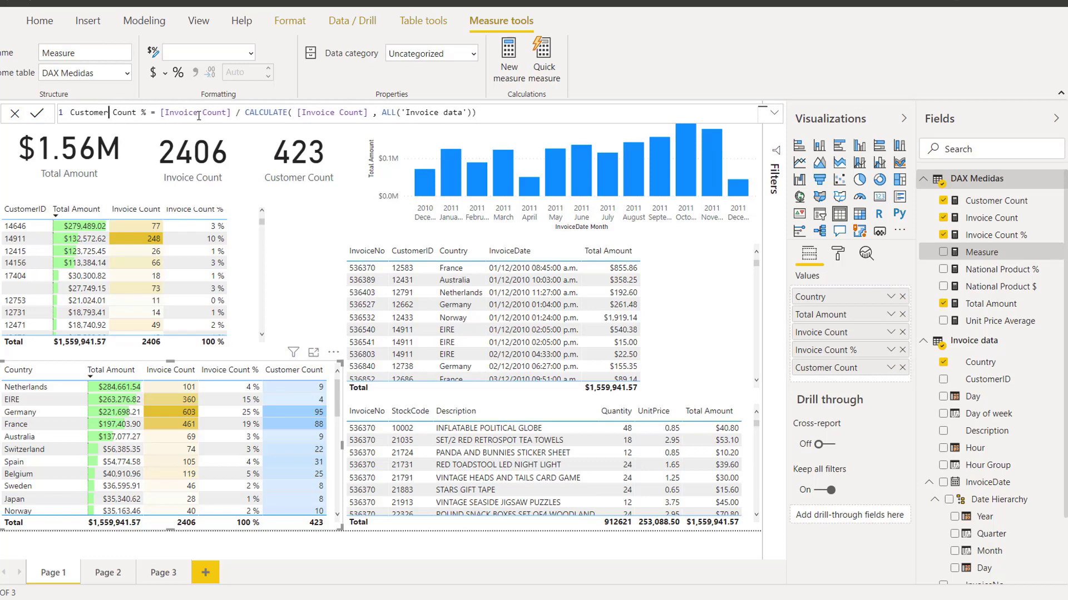
left_click_drag(198, 113, 169, 119)
type("Customer")
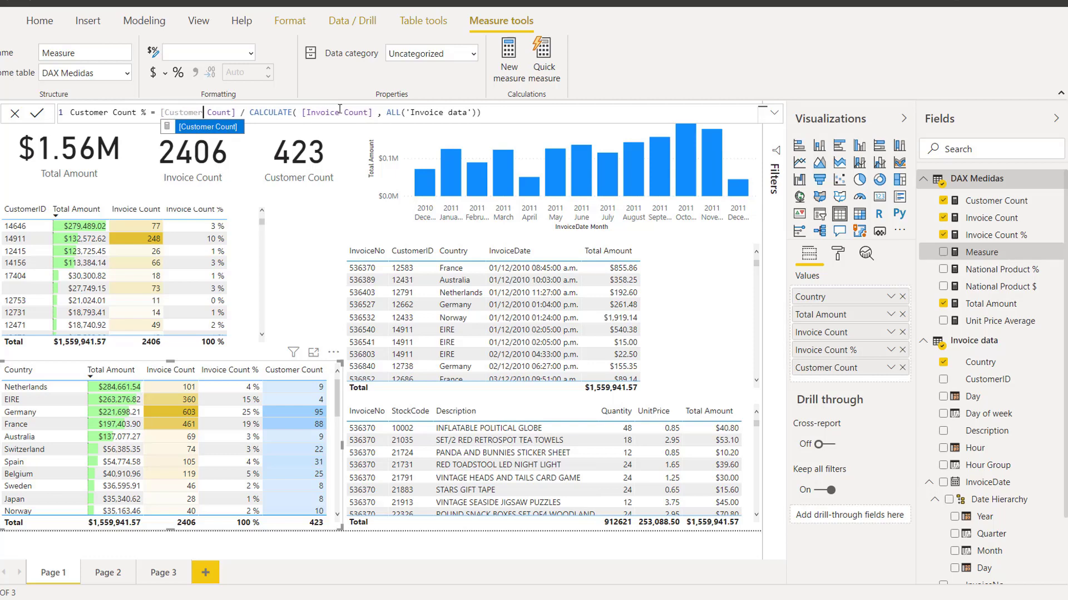
left_click_drag(340, 109, 321, 112)
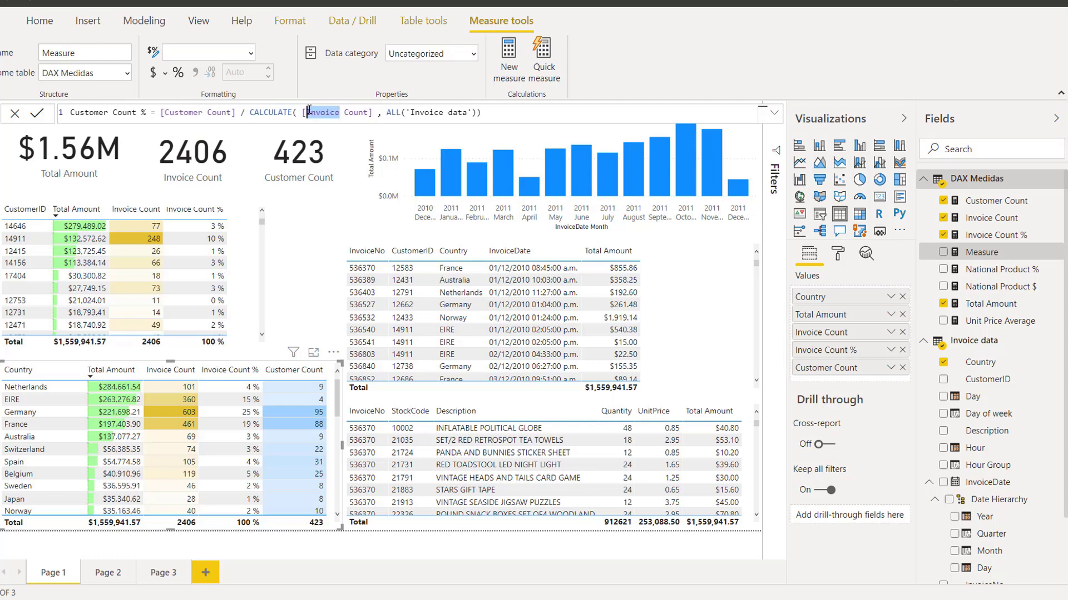
key("BackSpace")
type("C")
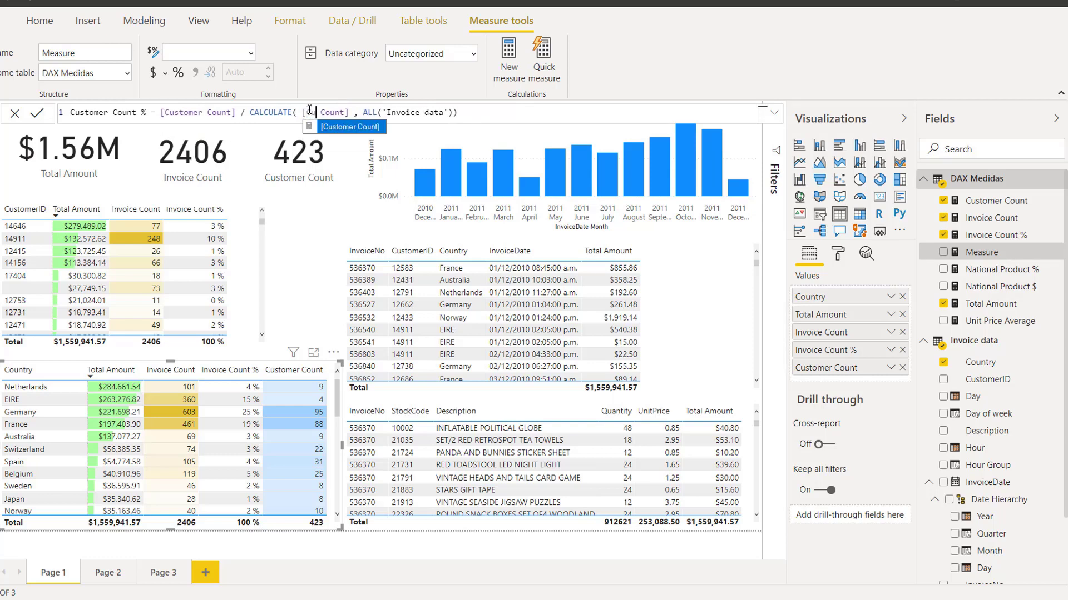
type("ustomer")
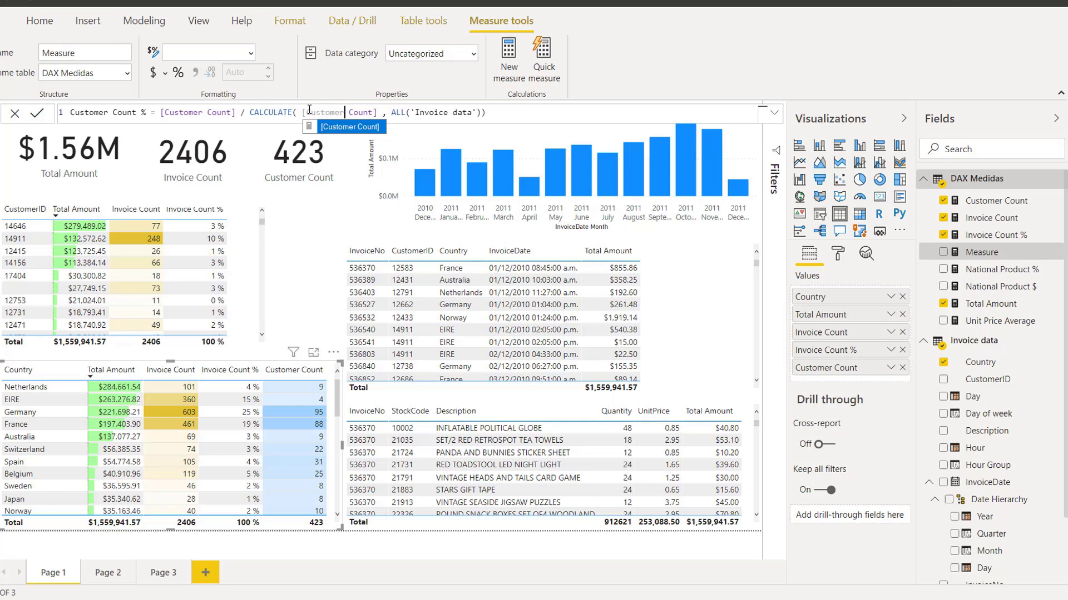
left_click(434, 118)
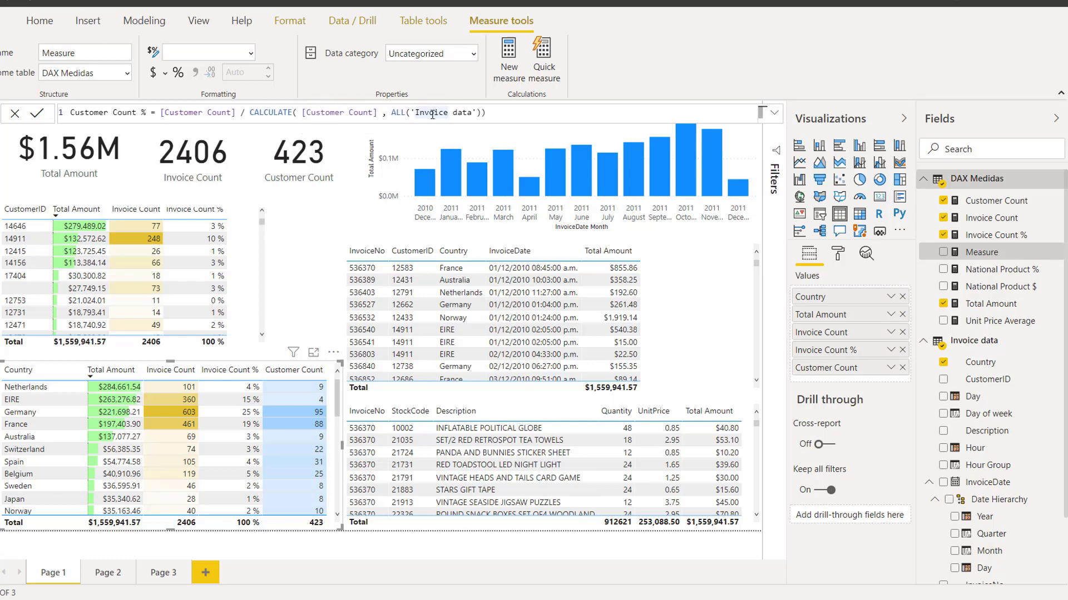
left_click(472, 115)
type("'")
left_click(494, 112)
key("Return")
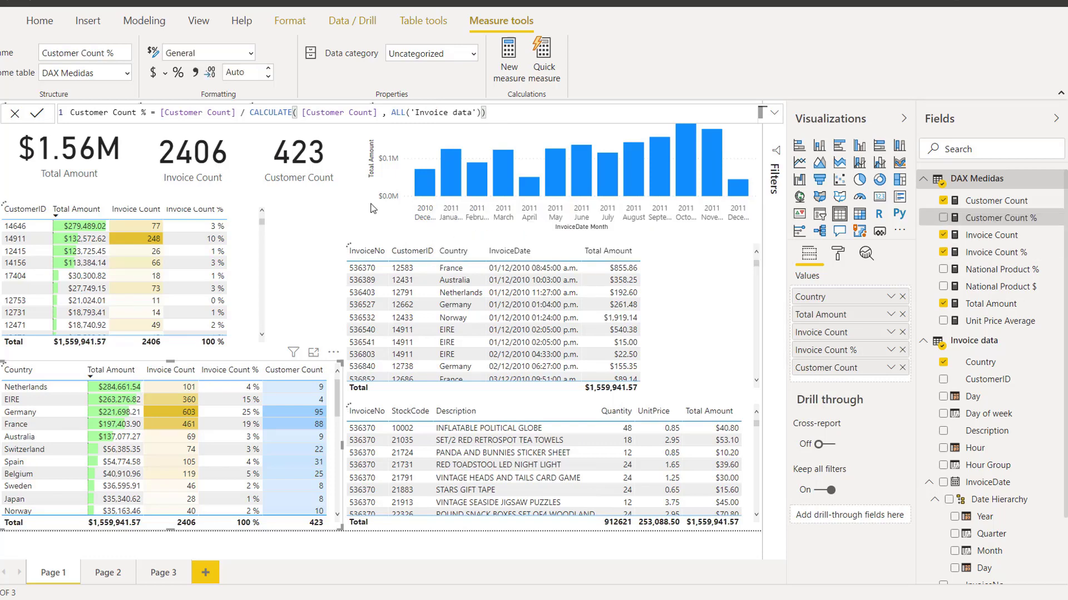
- Narrow the two InvoiceNo tables from their left edges and widen the Country table into the freed space
left_click(356, 320)
left_click_drag(345, 319, 485, 317)
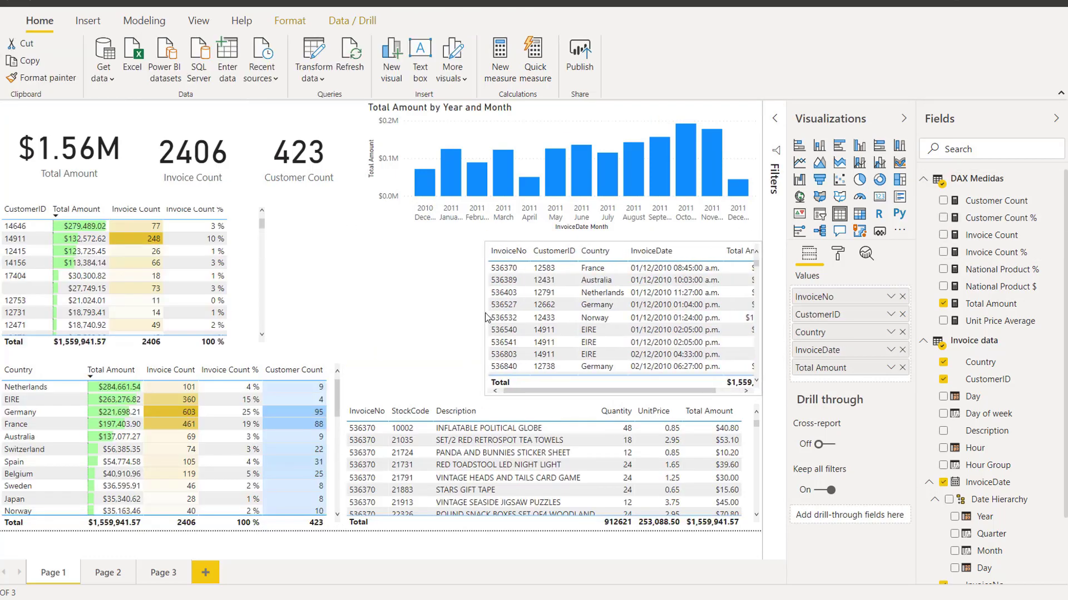
left_click(457, 411)
left_click_drag(344, 460, 477, 454)
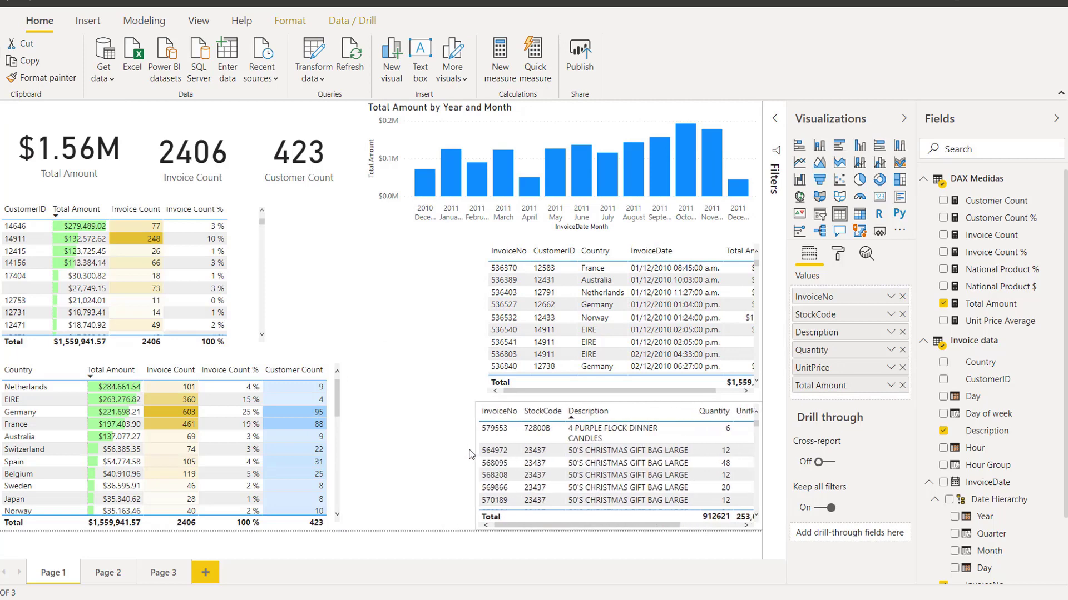
left_click(341, 446)
left_click_drag(341, 446, 430, 450)
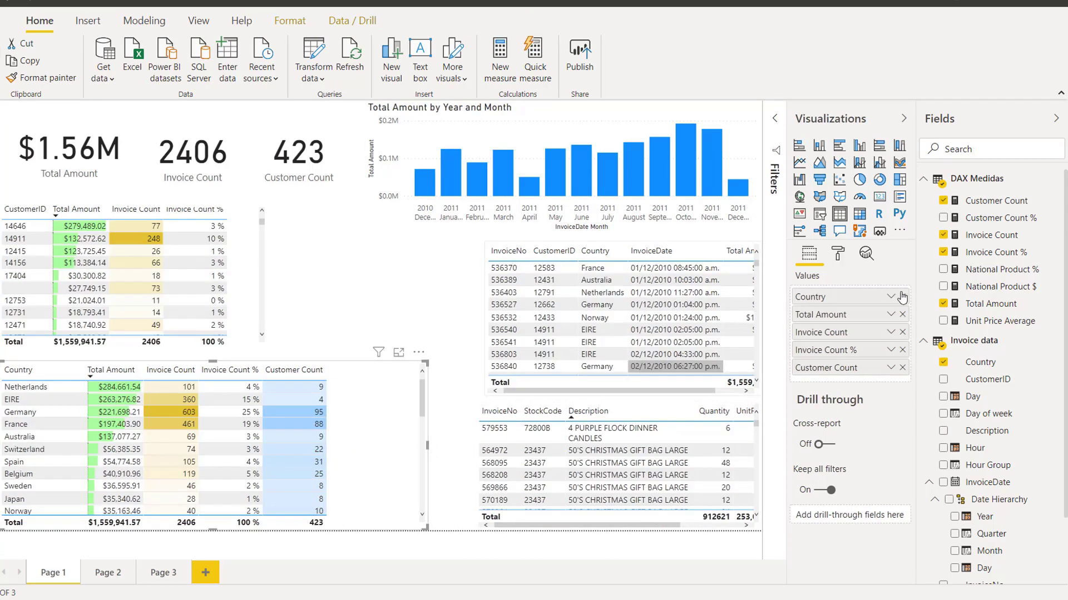
- Add Customer Count % after Customer Count in the Country table and format the measure as a percentage
left_click_drag(943, 293, 872, 378)
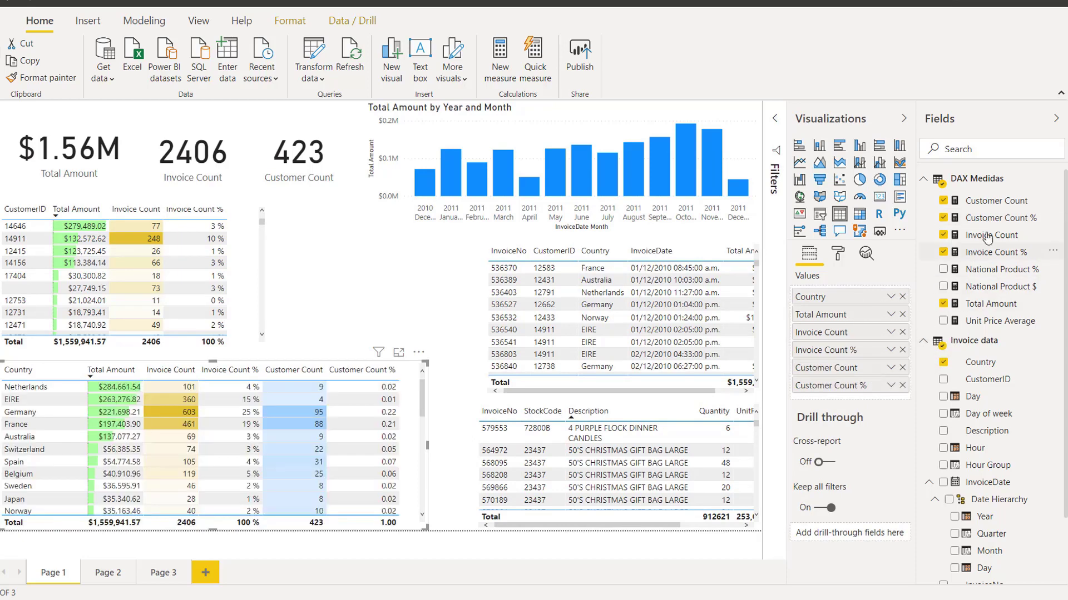
left_click(1001, 218)
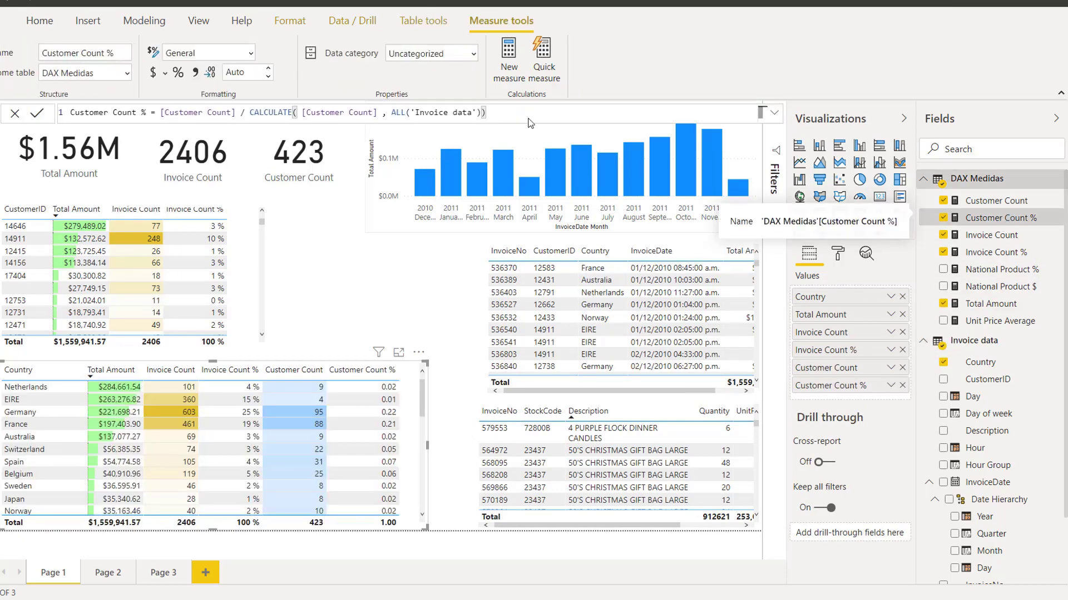
left_click(178, 73)
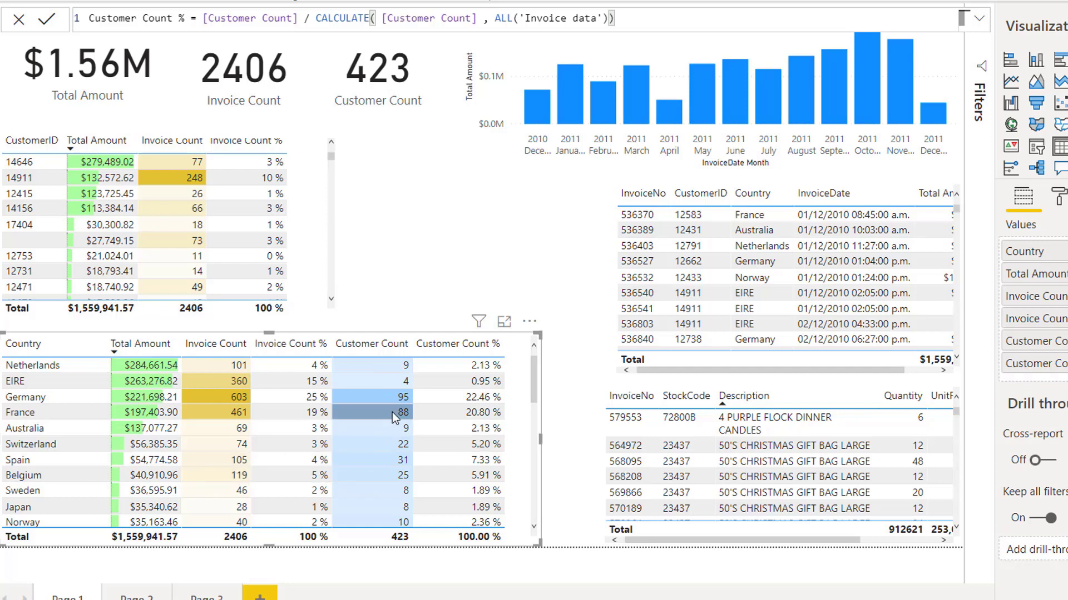
left_click_drag(542, 437, 533, 442)
- Insert an empty stacked bar chart beside the CustomerID table and enlarge it over part of the Country table
left_click(511, 245)
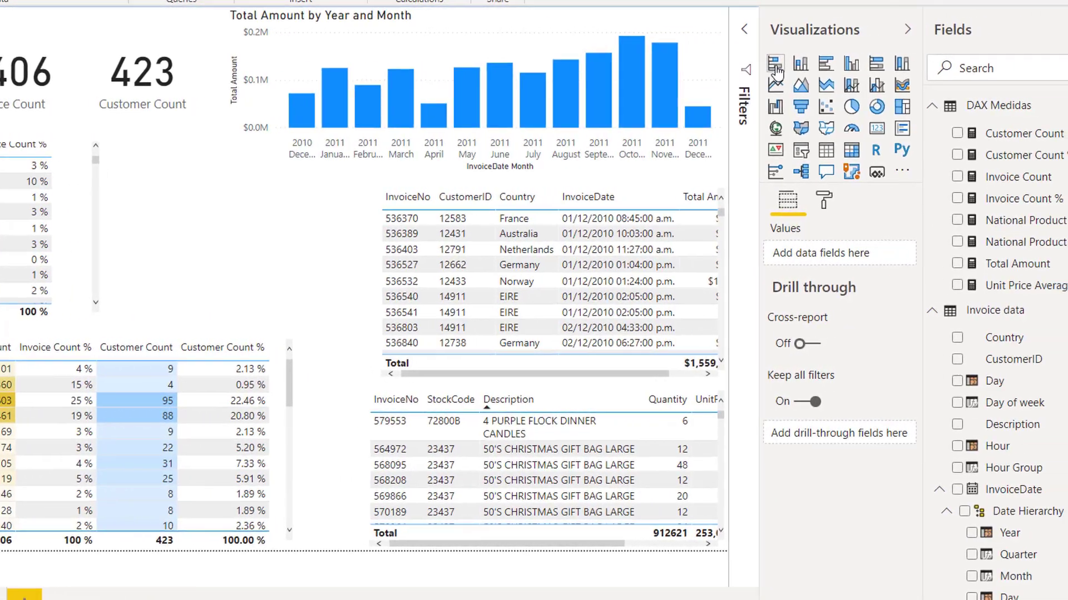
left_click(728, 65)
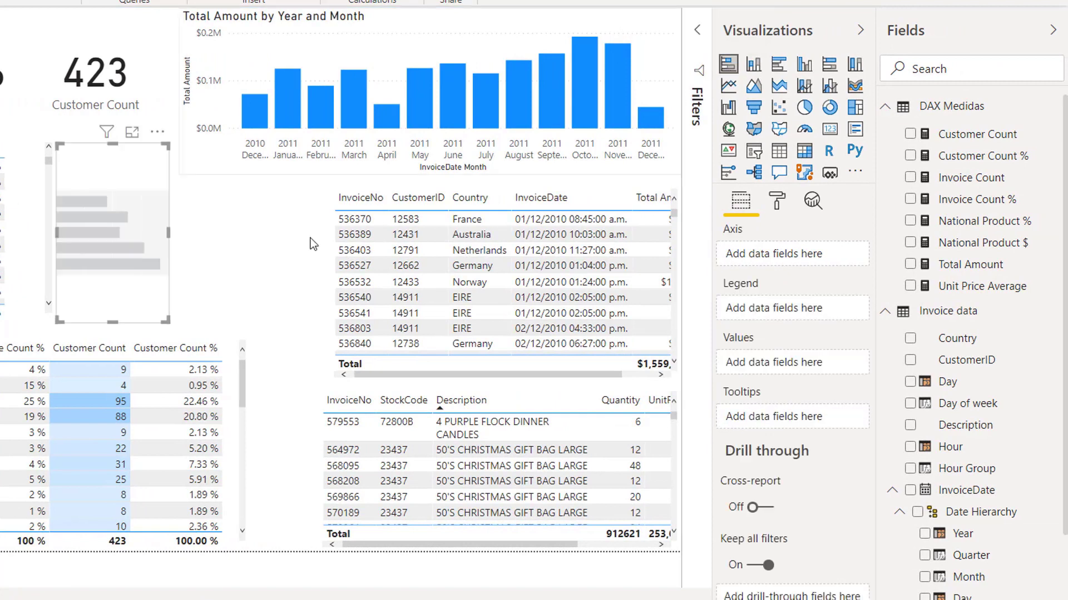
left_click_drag(227, 352, 286, 398)
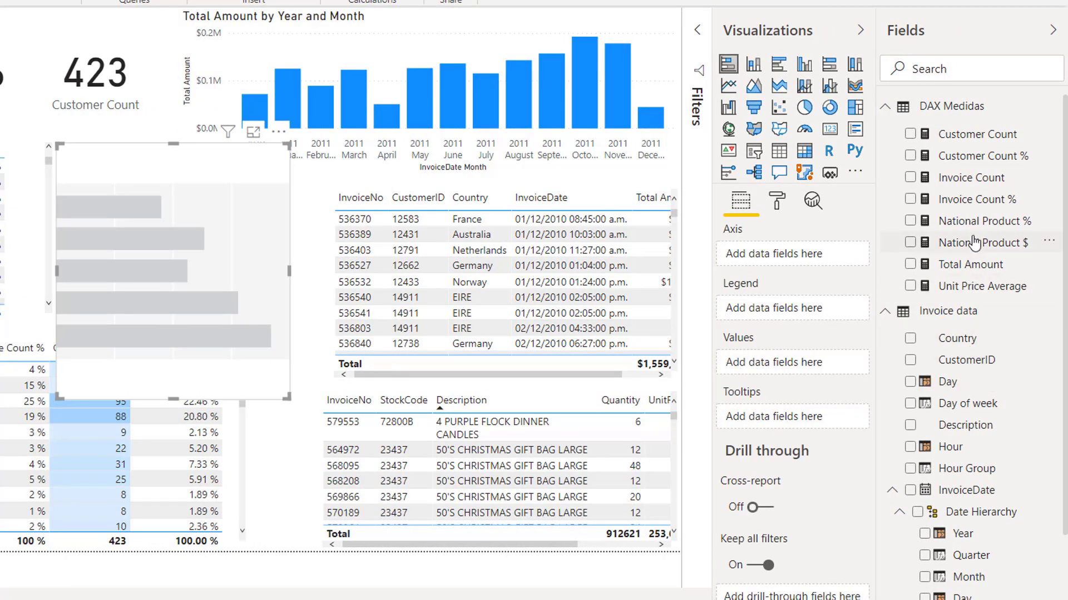
- Fill the bar chart with Country on the axis, Total Amount as values, and Invoice Count % and Customer Count % as tooltips
left_click_drag(956, 340, 821, 266)
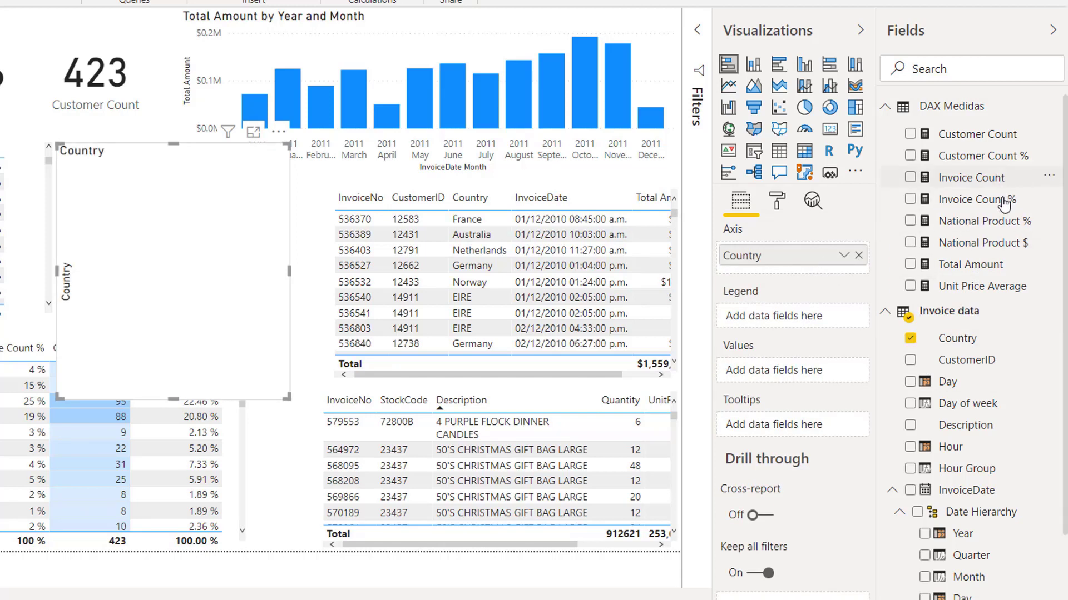
left_click_drag(987, 267, 790, 371)
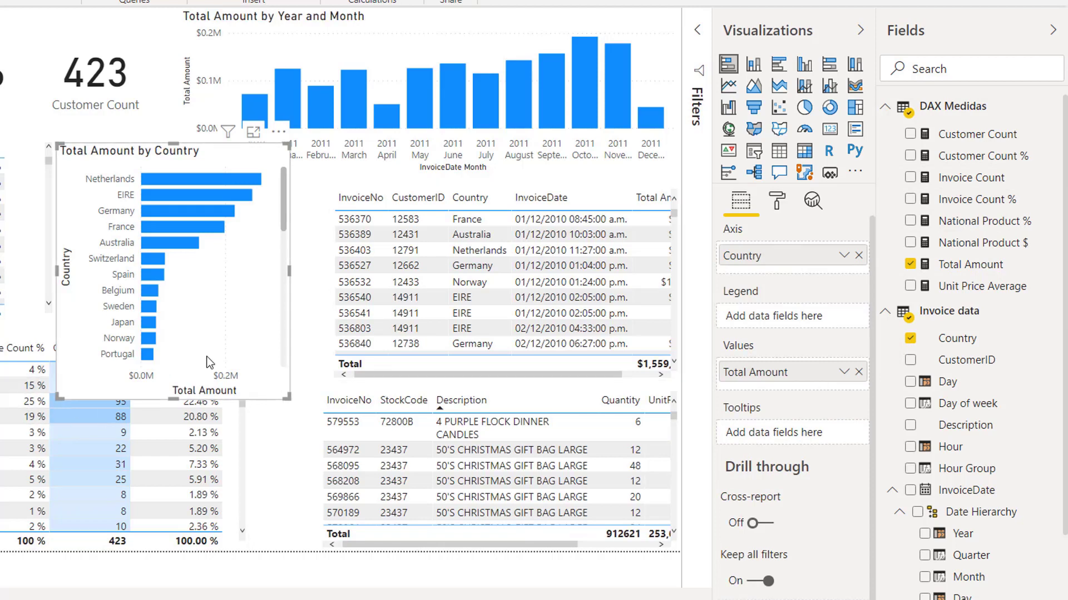
mouse_move(193, 180)
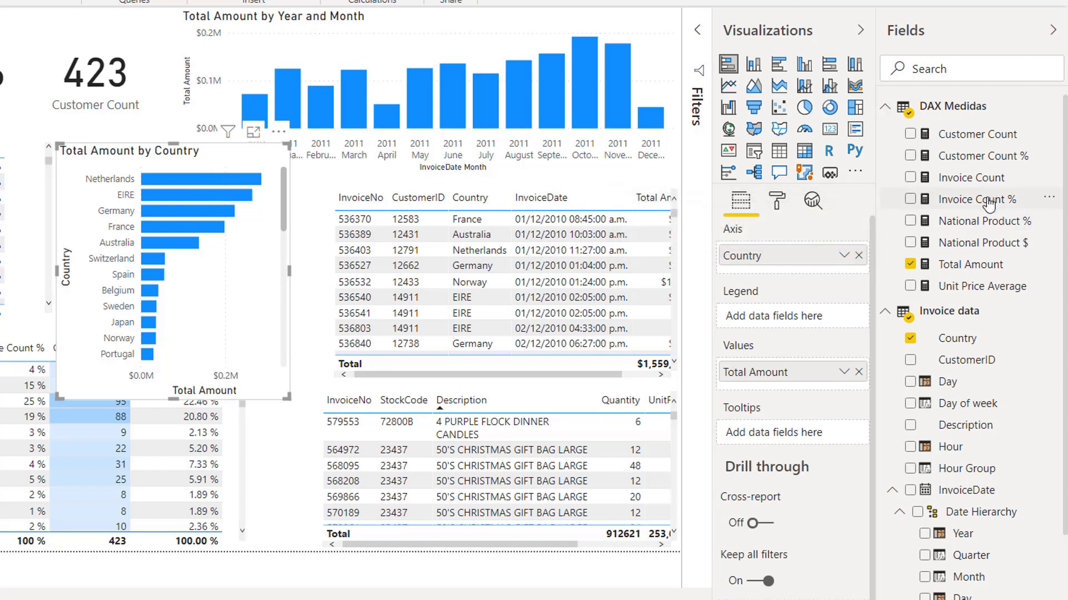
left_click_drag(985, 200, 806, 433)
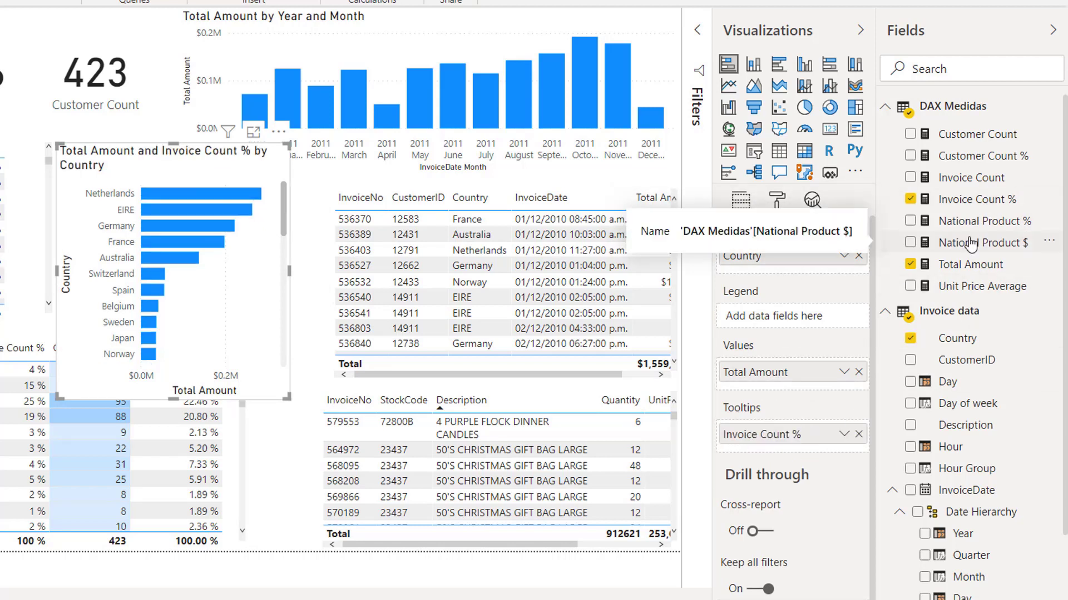
left_click_drag(986, 157, 817, 452)
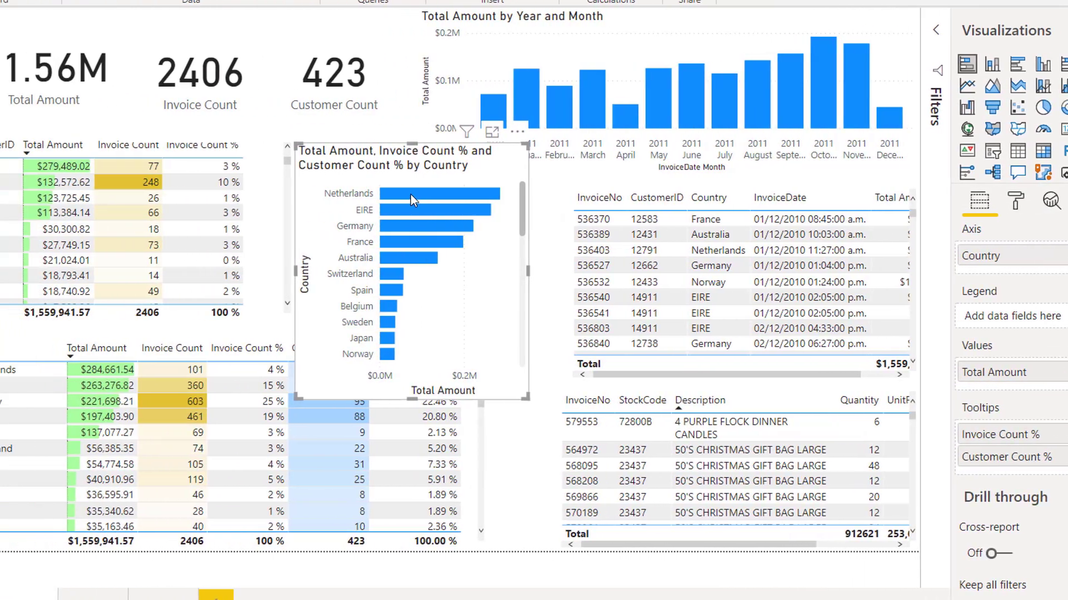
mouse_move(171, 195)
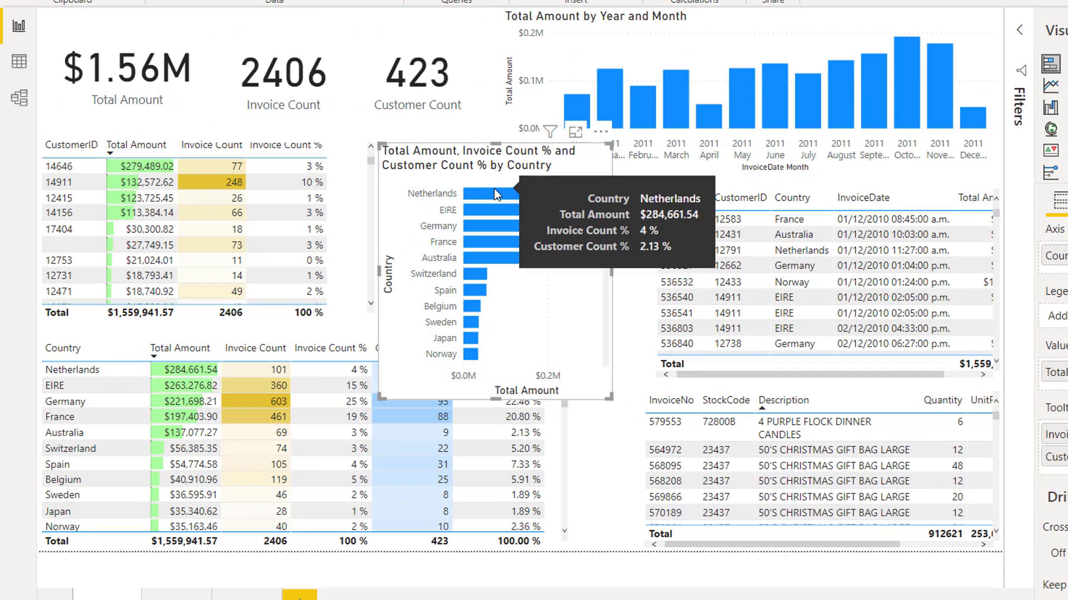
- Create a new measure in DAX Medidas reading Total Amount % = CALCULATE( [Total Amount], ALL('Invoice data'))
left_click(349, 192)
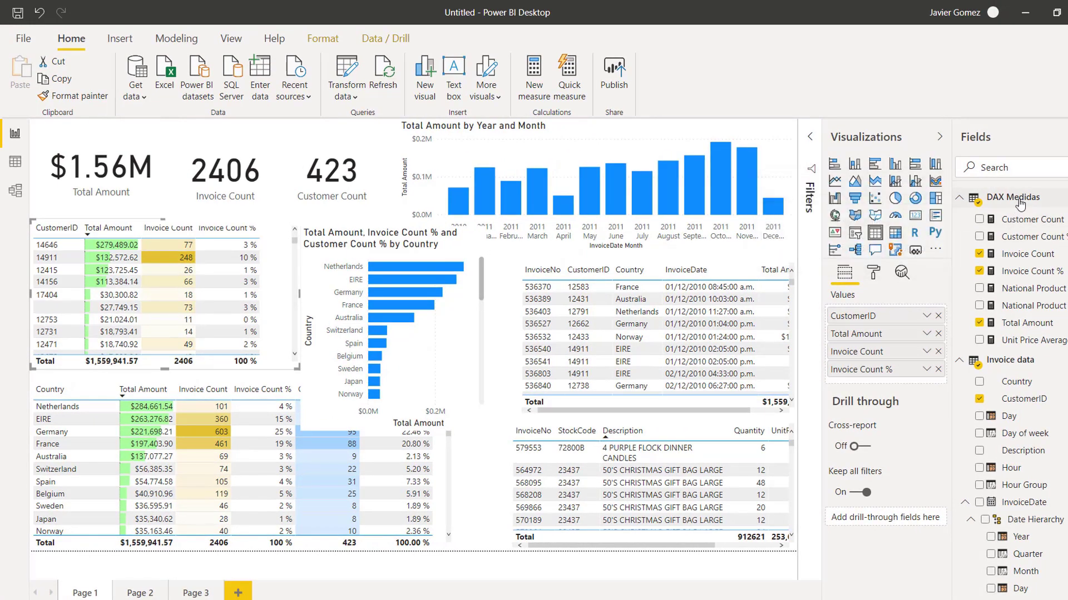
right_click(1019, 203)
left_click(1018, 217)
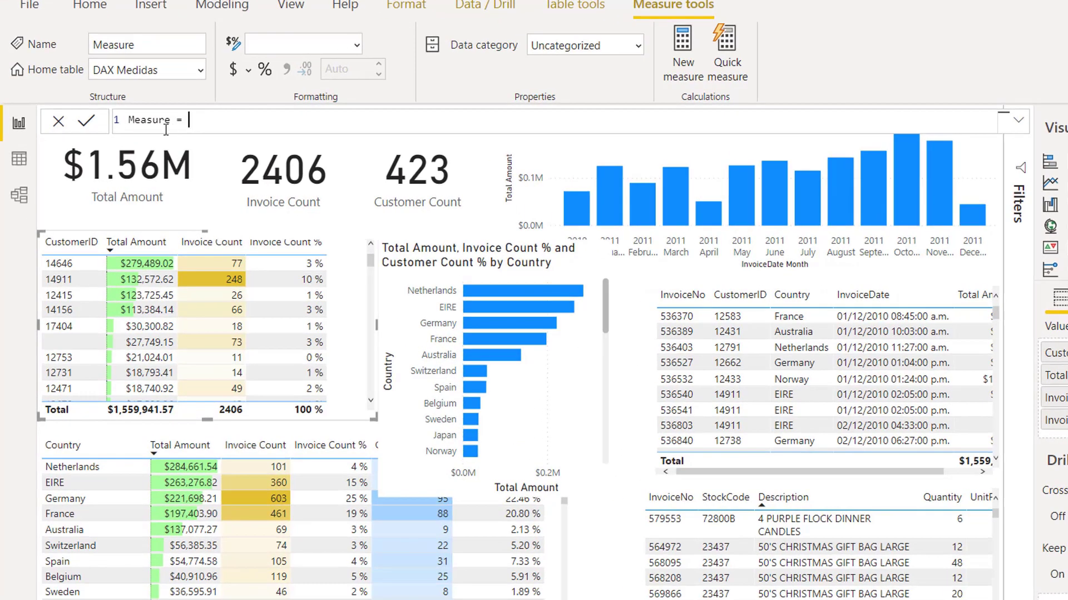
type("Total Amount %")
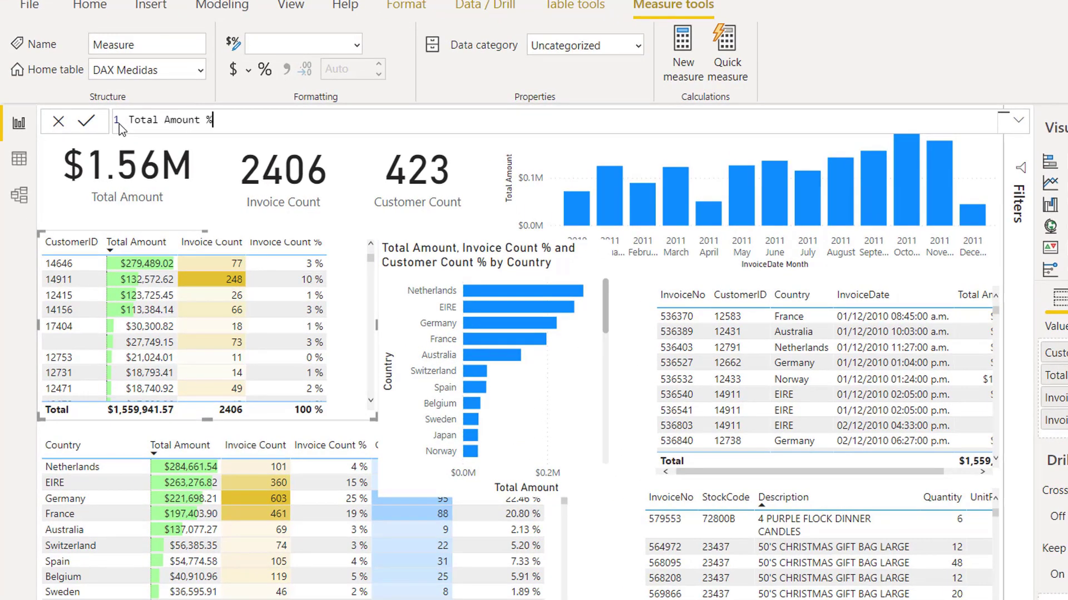
type(" = CALCU")
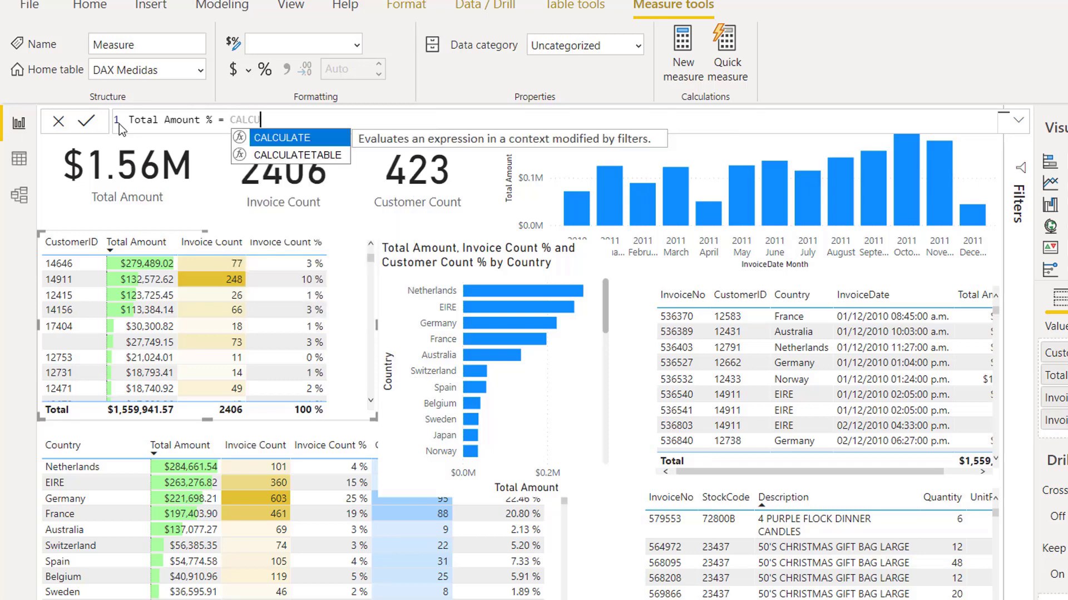
type("LATE( [Total Amount]")
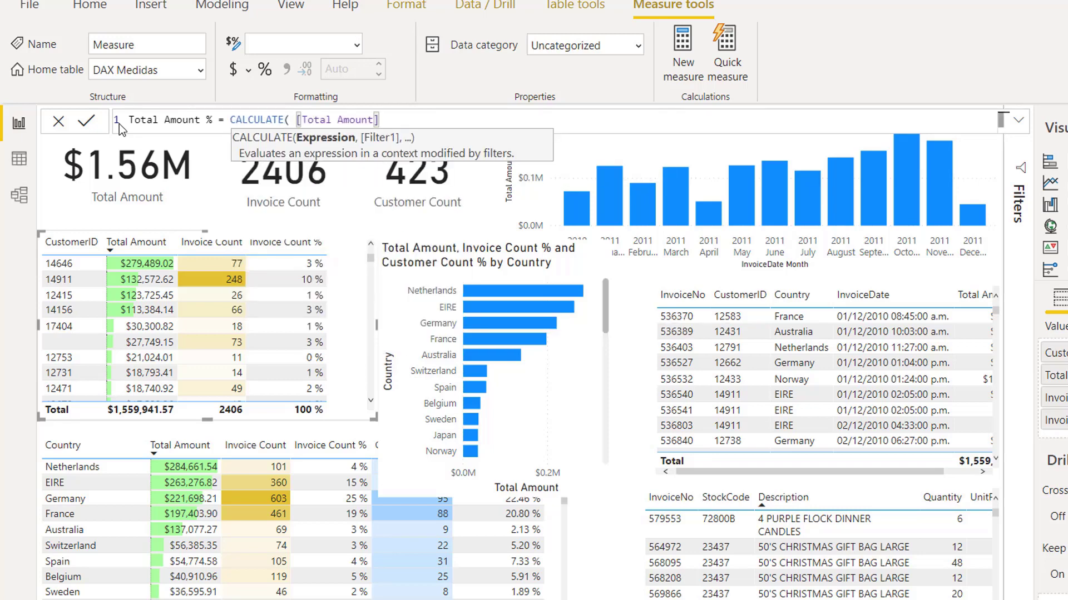
type(", ALL")
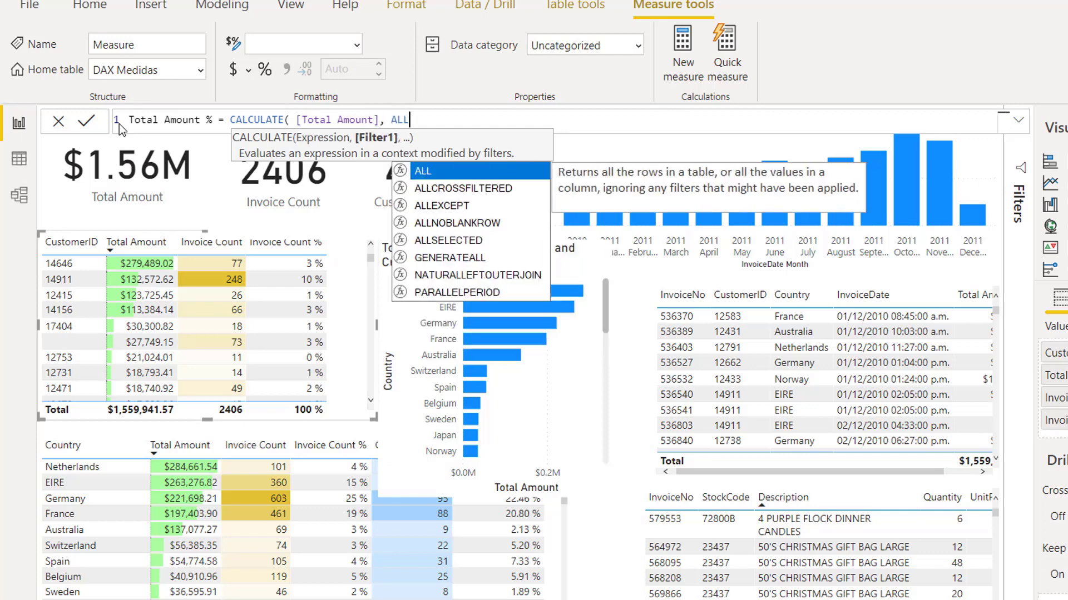
type("(I")
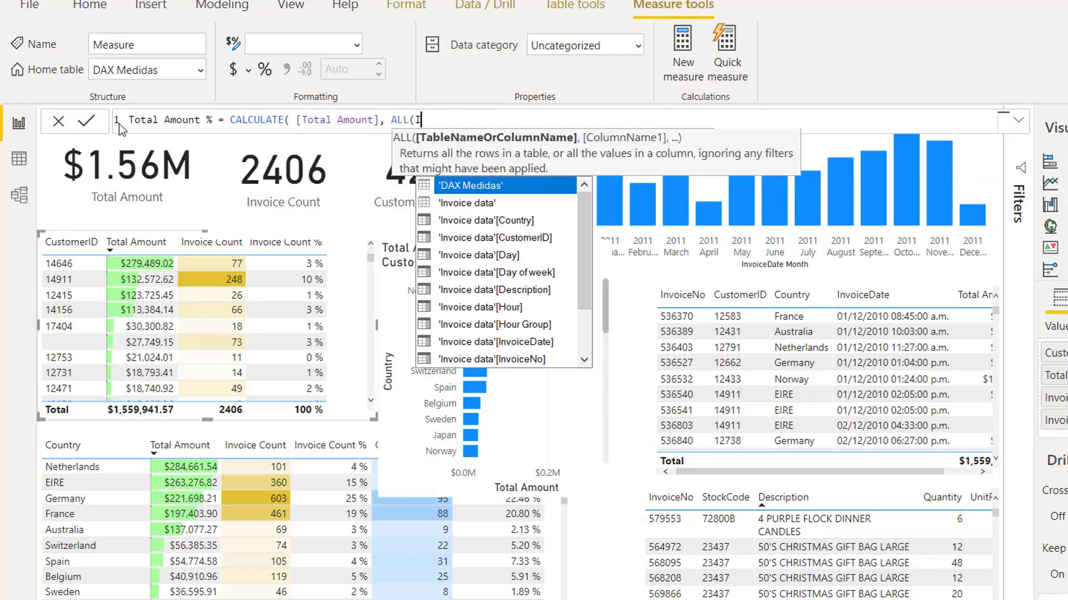
type("nvoi")
key("Tab")
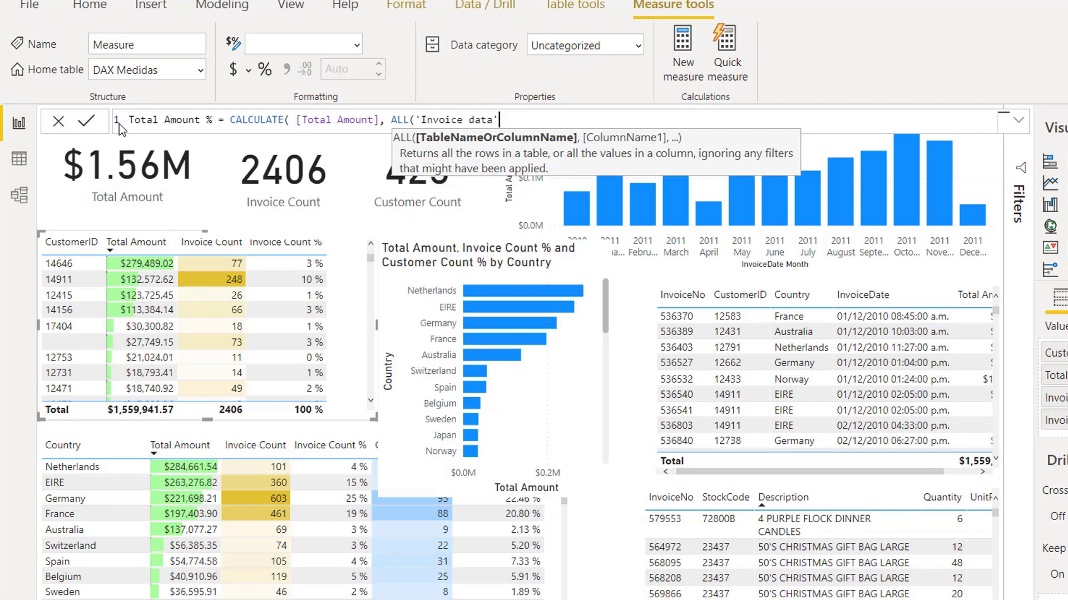
type("))")
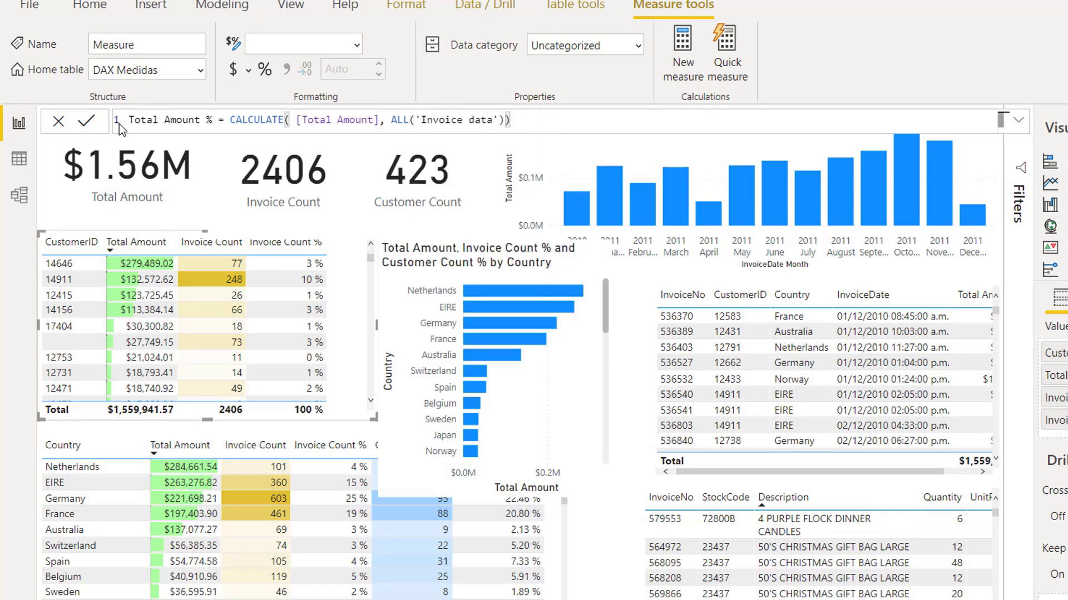
- Put [Total Amount] / in front of the CALCULATE expression and commit the Total Amount % measure
left_click(233, 121)
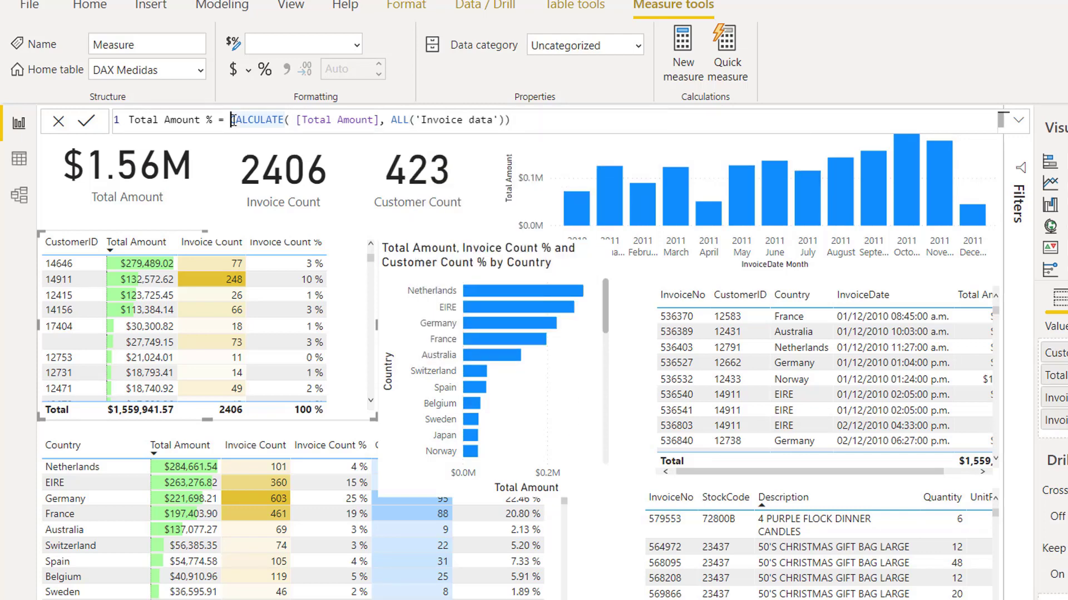
type("/ CALCULATE( ")
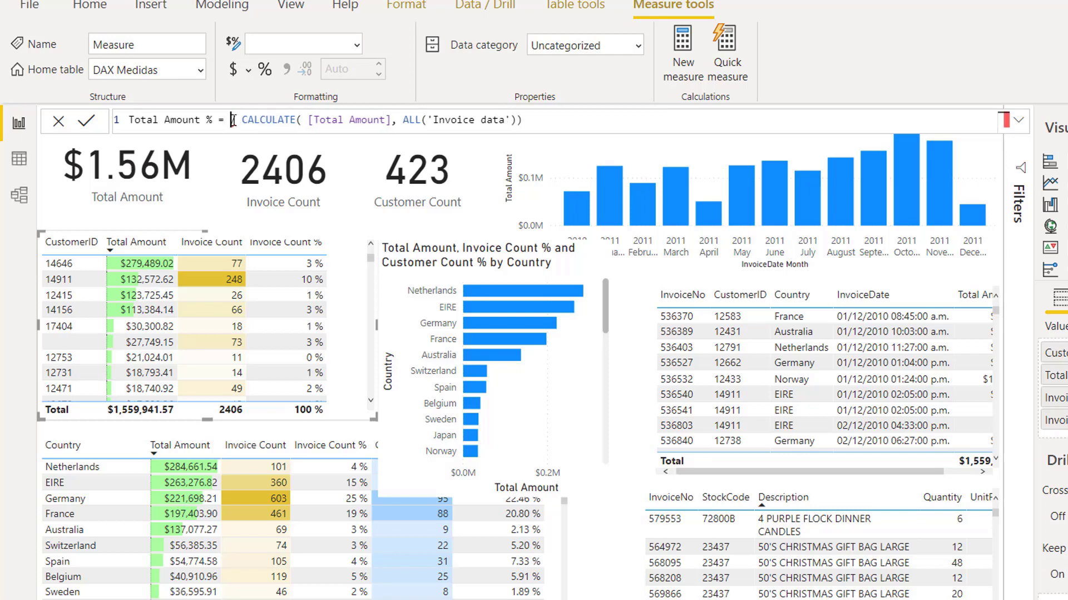
type("[Total Amount],")
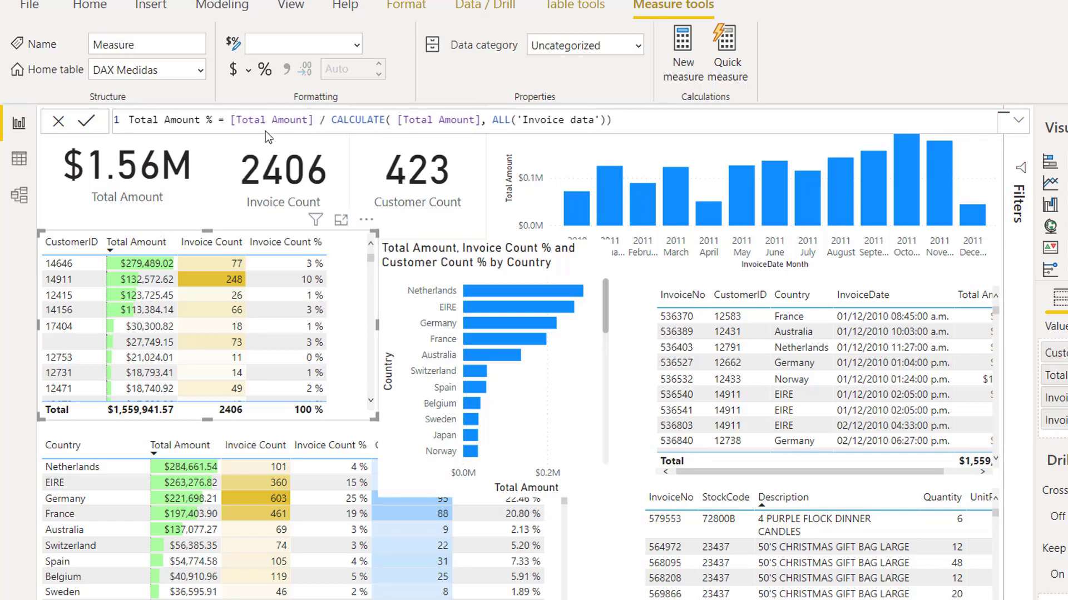
left_click(618, 122)
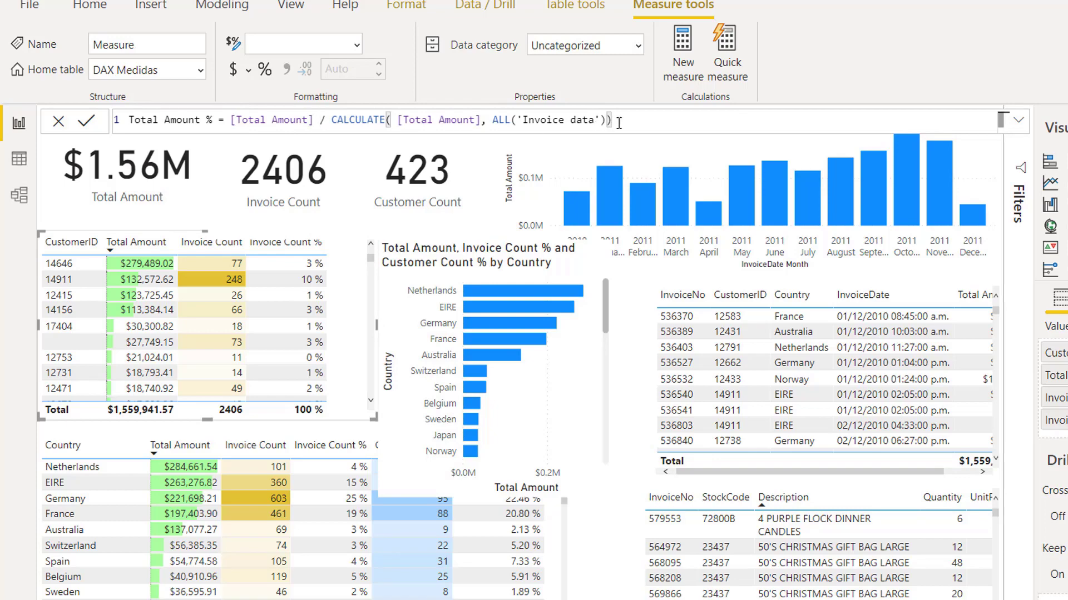
key("Return")
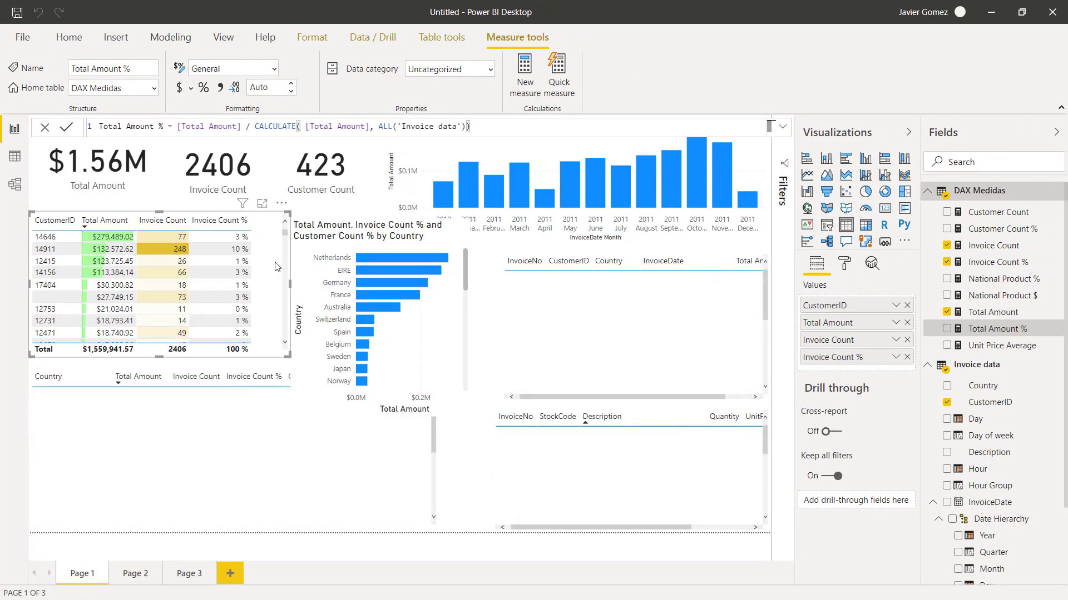
- Add Total Amount % after Total Amount in the CustomerID table and format the measure as a percentage
left_click_drag(982, 330, 856, 315)
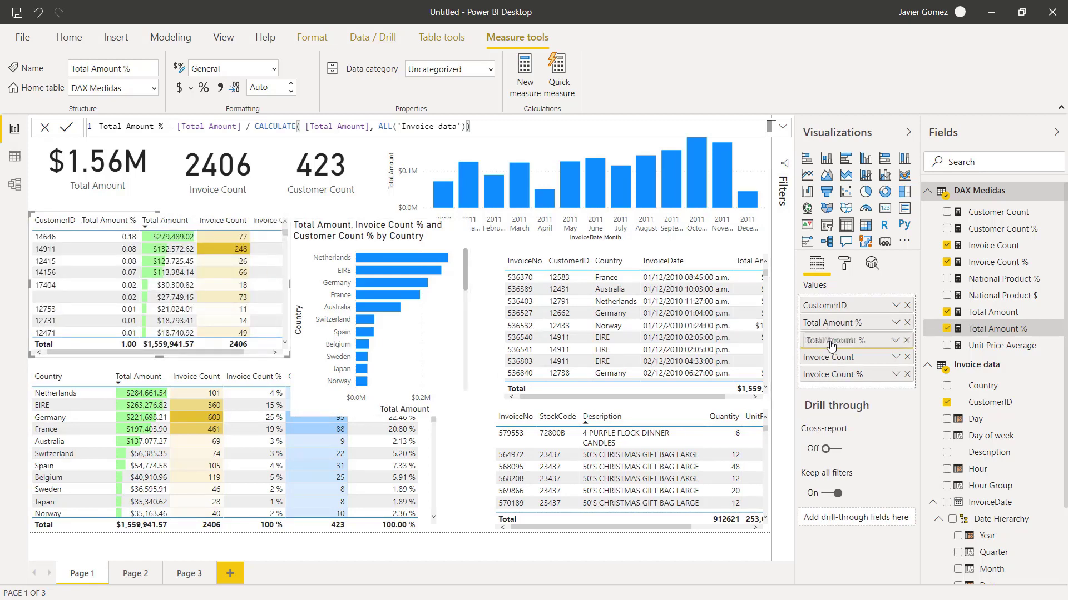
left_click_drag(830, 346, 831, 321)
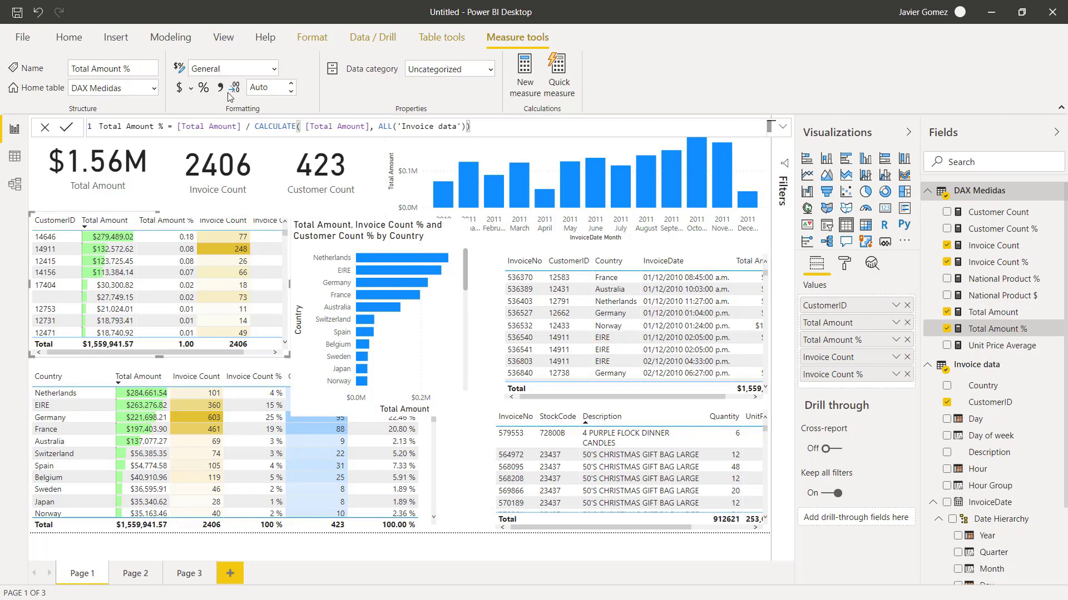
left_click(205, 91)
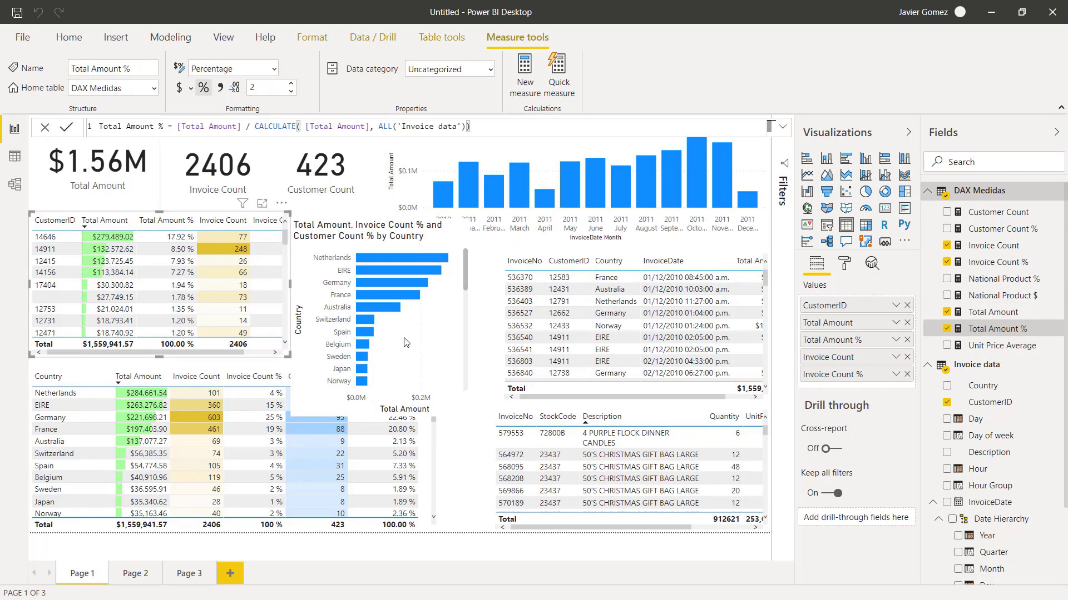
- Move the Country bar chart up off the Country table and add Total Amount % after Total Amount in that table
left_click(434, 452)
left_click_drag(406, 224, 429, 169)
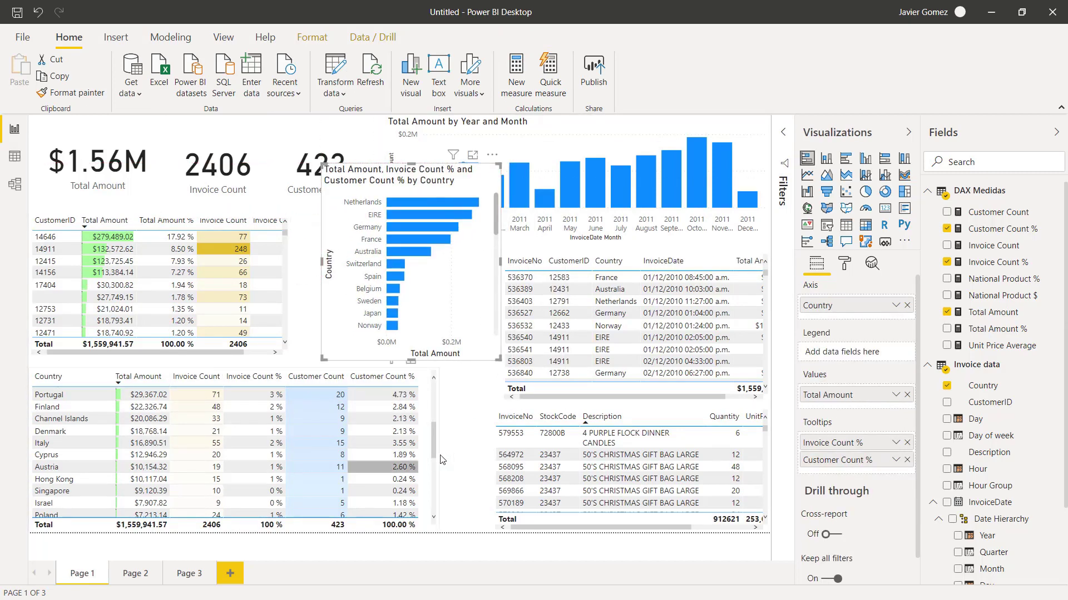
left_click_drag(433, 451, 439, 378)
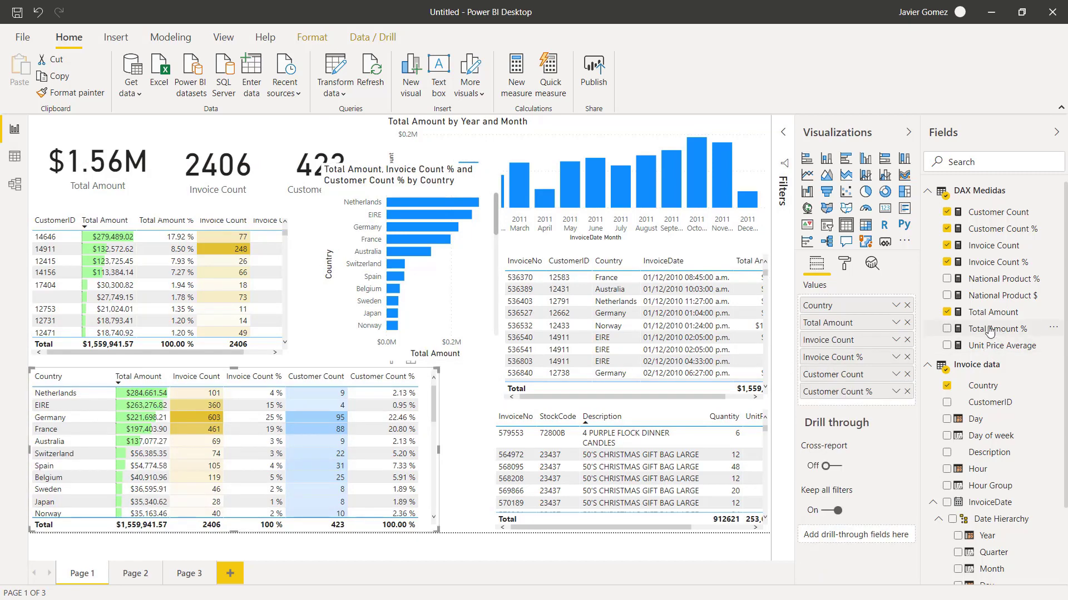
left_click_drag(994, 329, 893, 331)
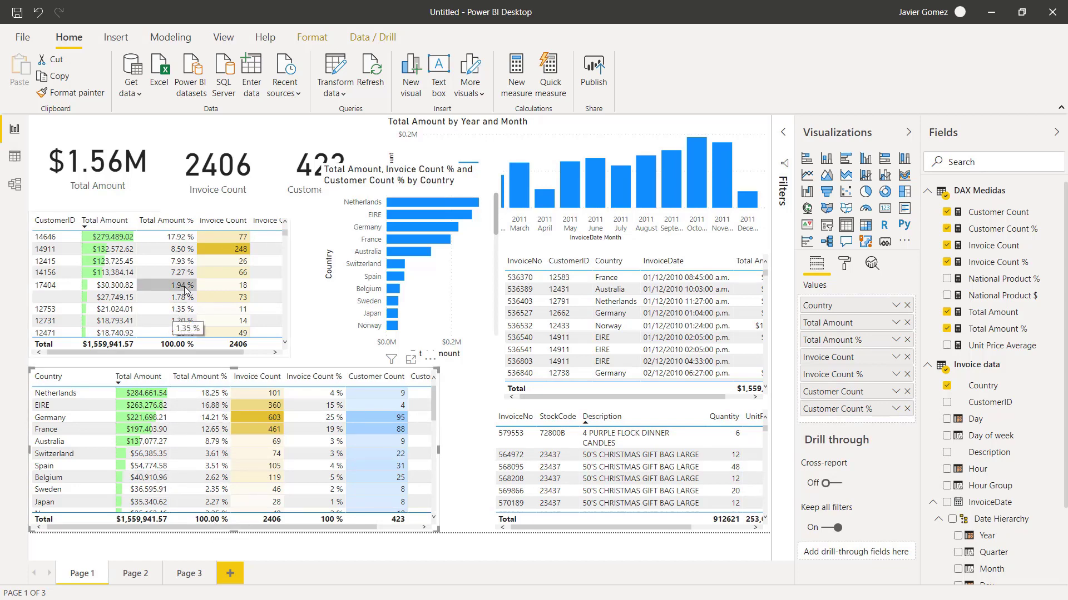
- Add Total Amount % as the first tooltip field of the Country bar chart and shift the chart slightly left
left_click(390, 190)
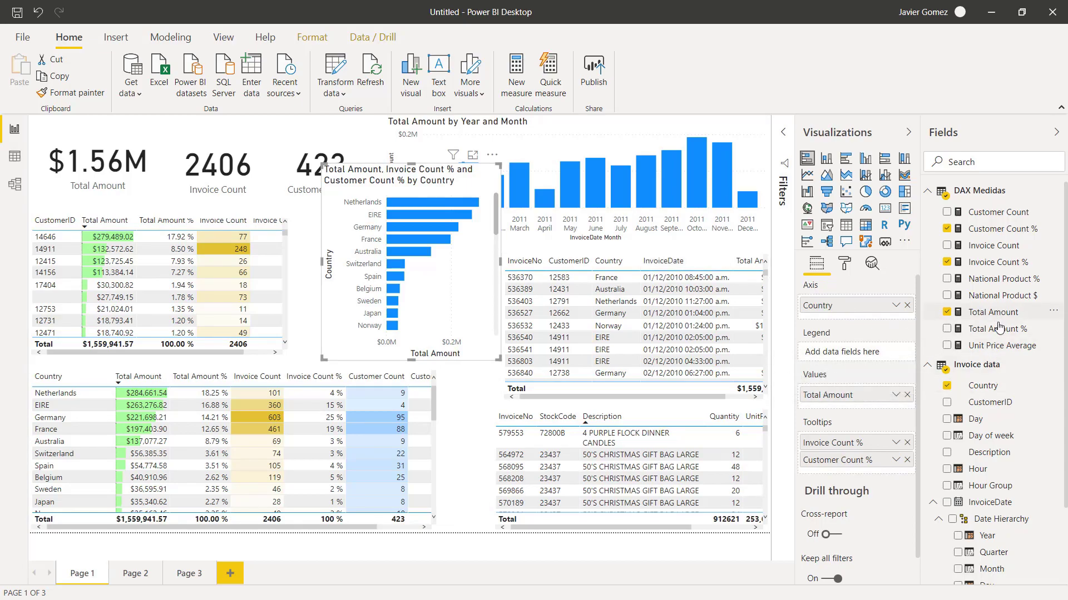
left_click_drag(993, 315, 832, 427)
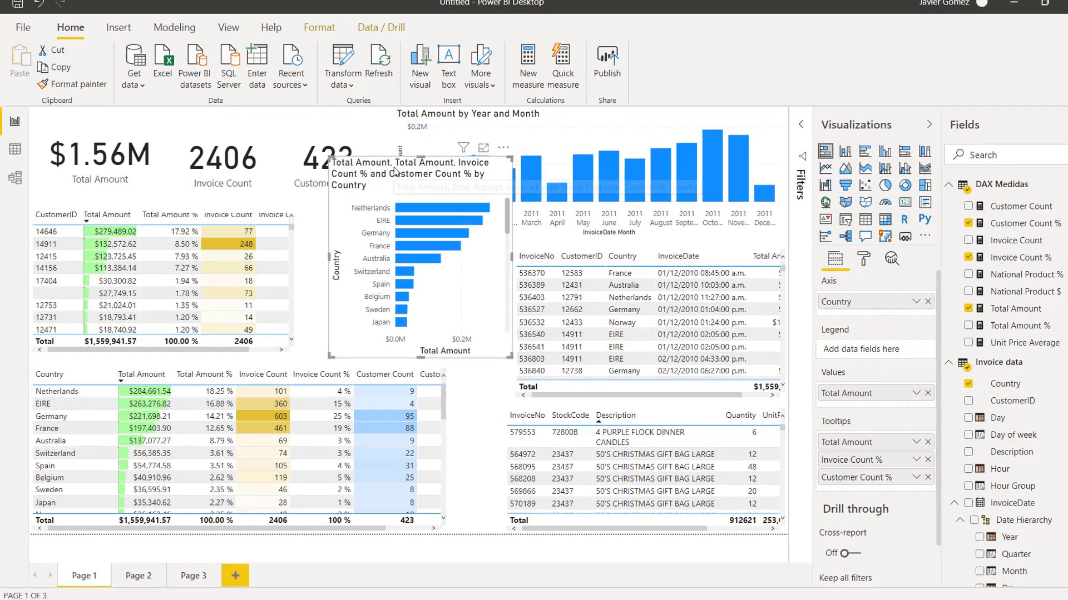
left_click_drag(382, 167, 355, 163)
left_click_drag(438, 99, 445, 104)
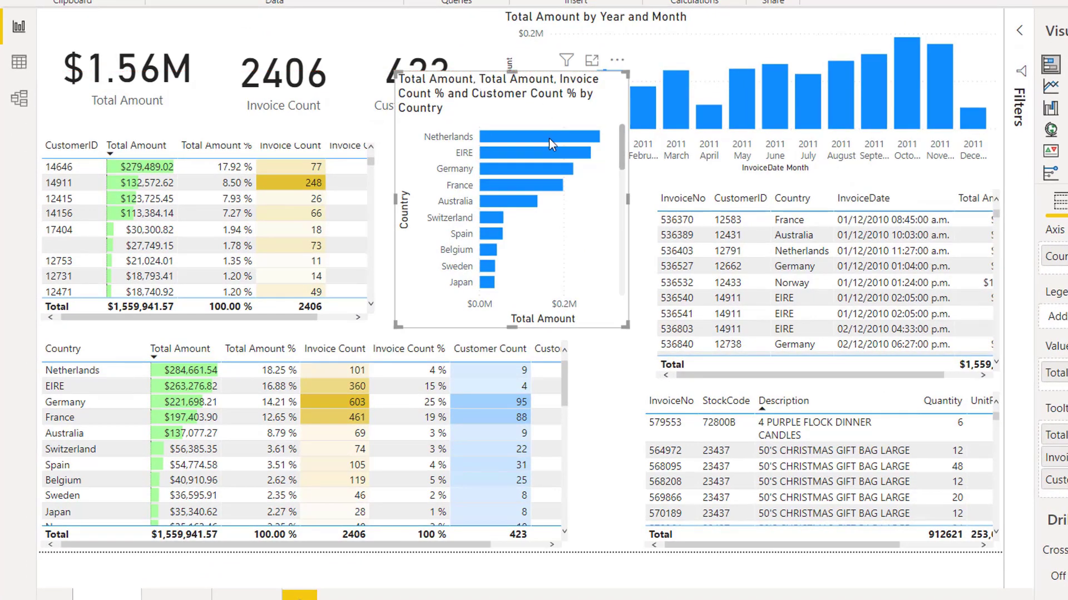
mouse_move(565, 137)
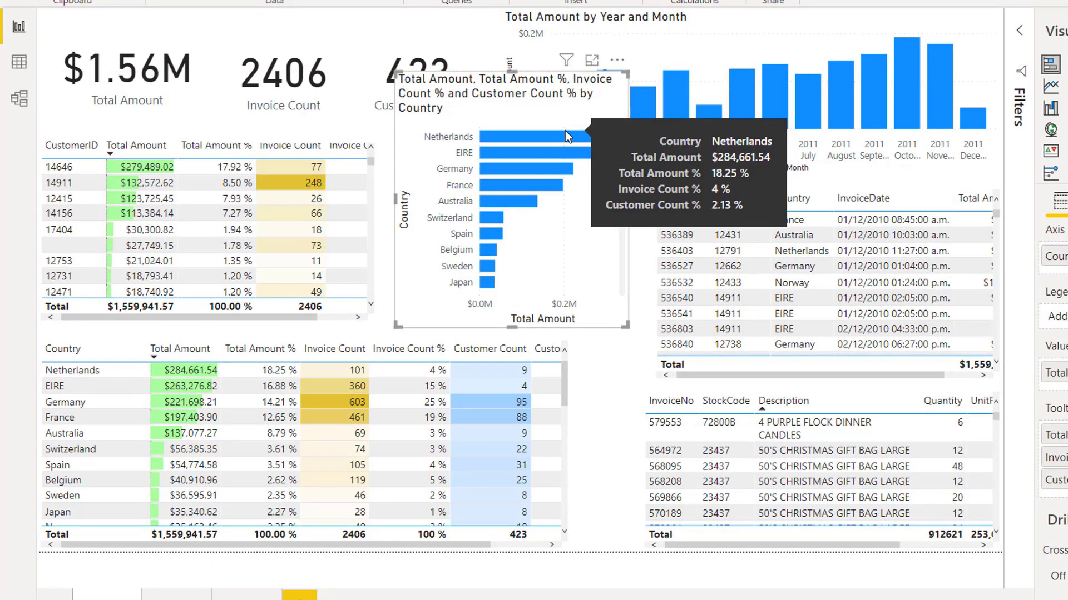
- Examine the Country bar chart in focus mode, check the tooltips for Netherlands and Germany, and return to the report
left_click(593, 61)
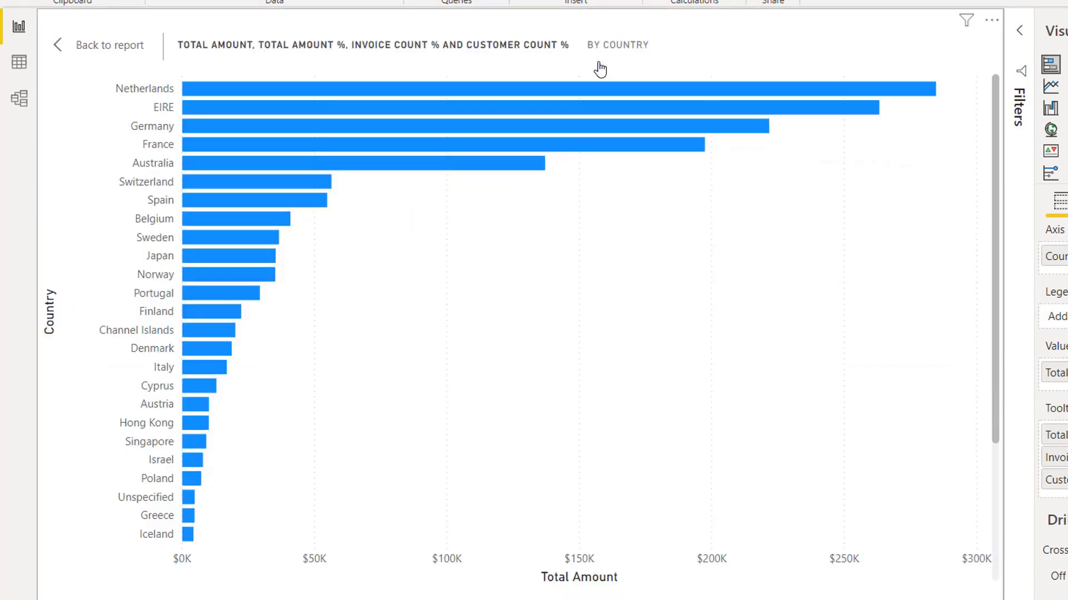
mouse_move(322, 91)
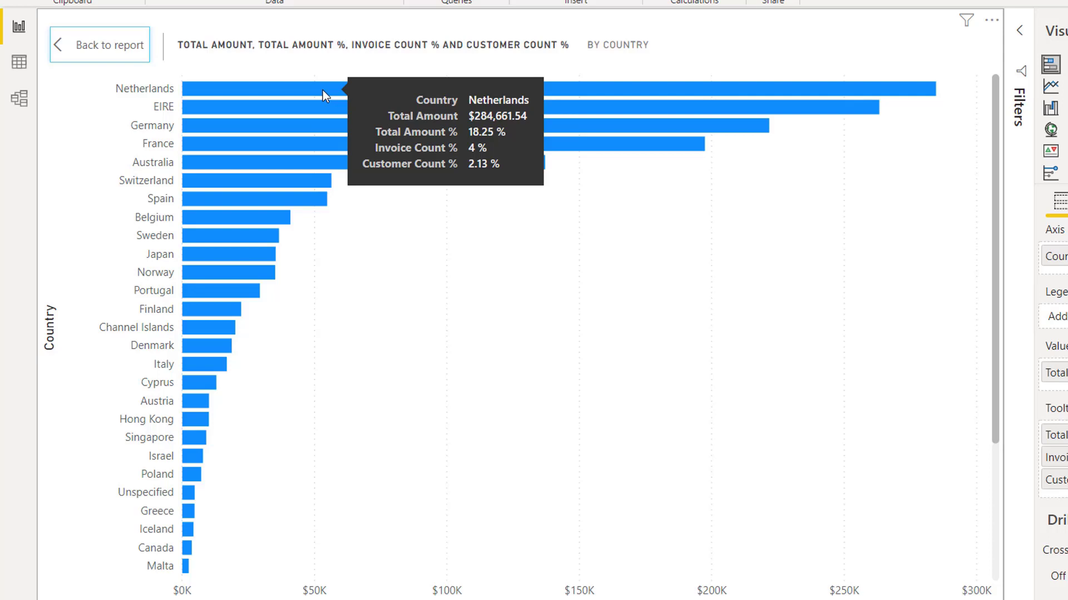
mouse_move(278, 129)
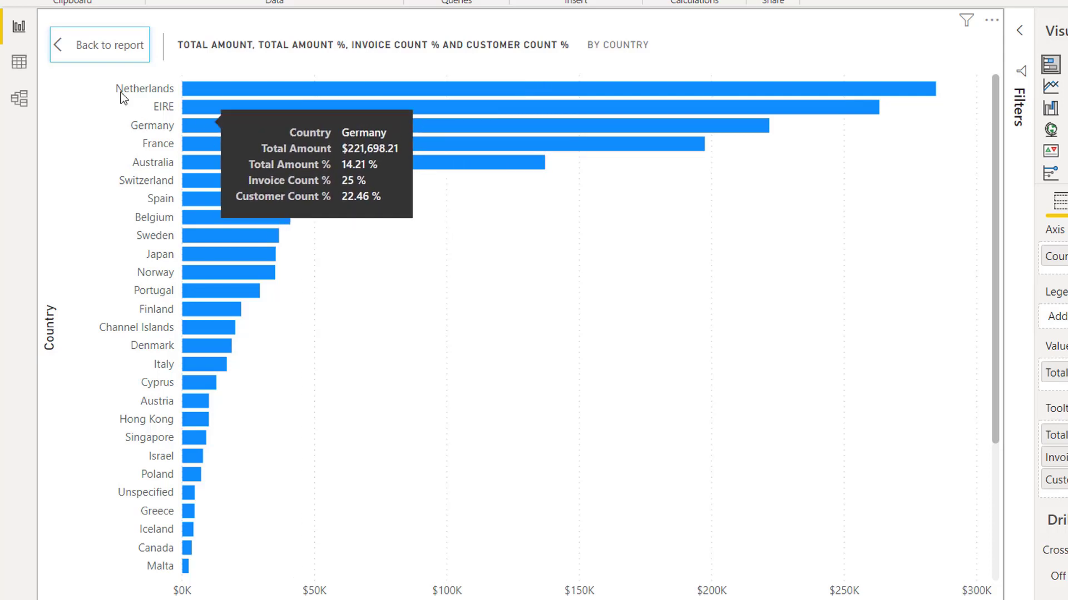
left_click(90, 56)
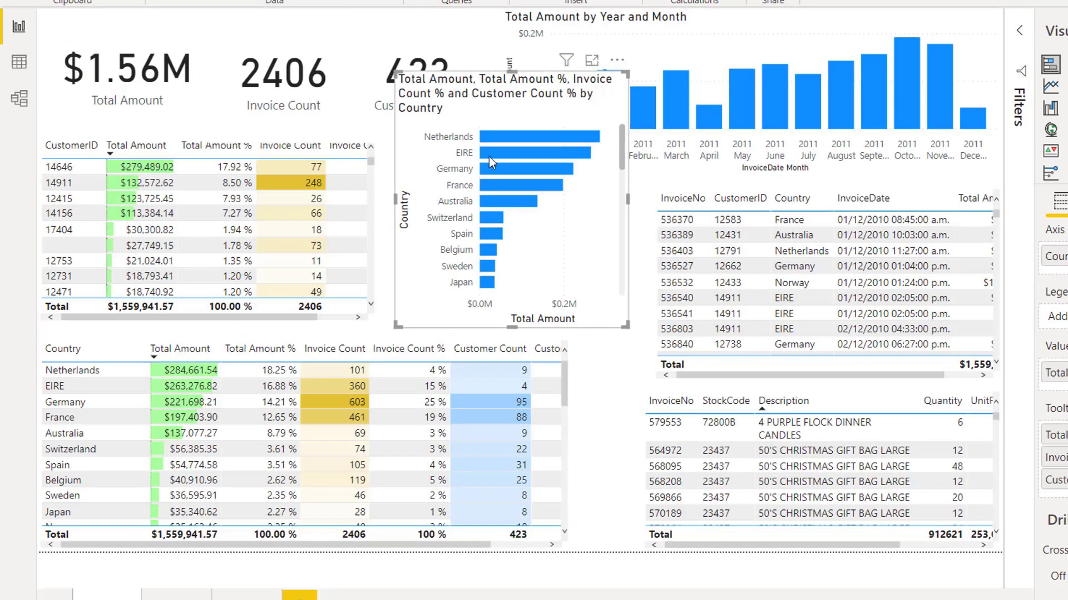
mouse_move(500, 88)
left_mouse_down()
mouse_move(503, 99)
mouse_move(503, 85)
left_mouse_up()
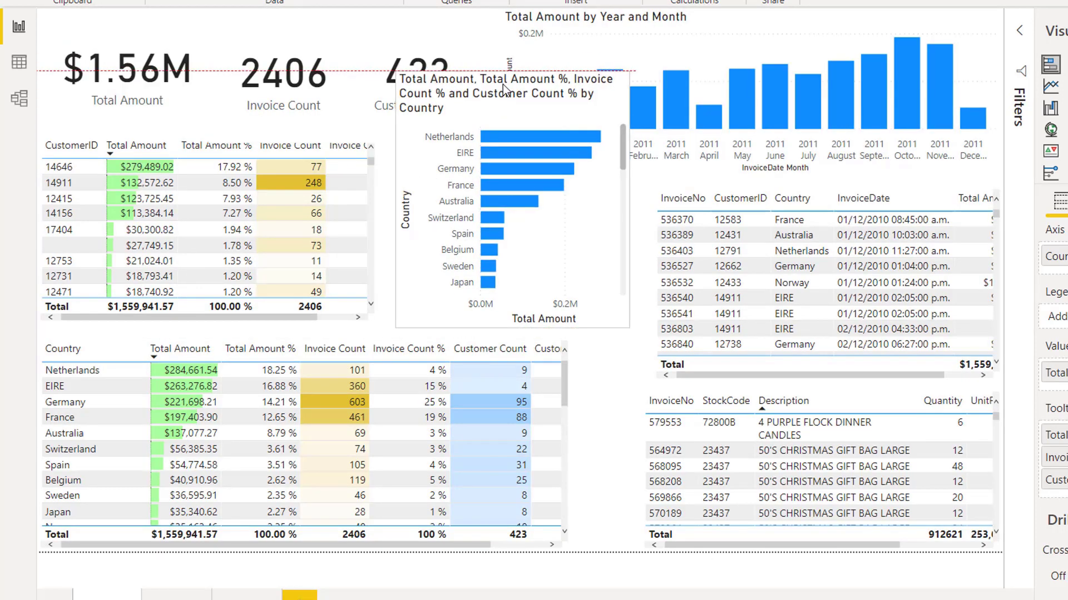
mouse_move(522, 139)
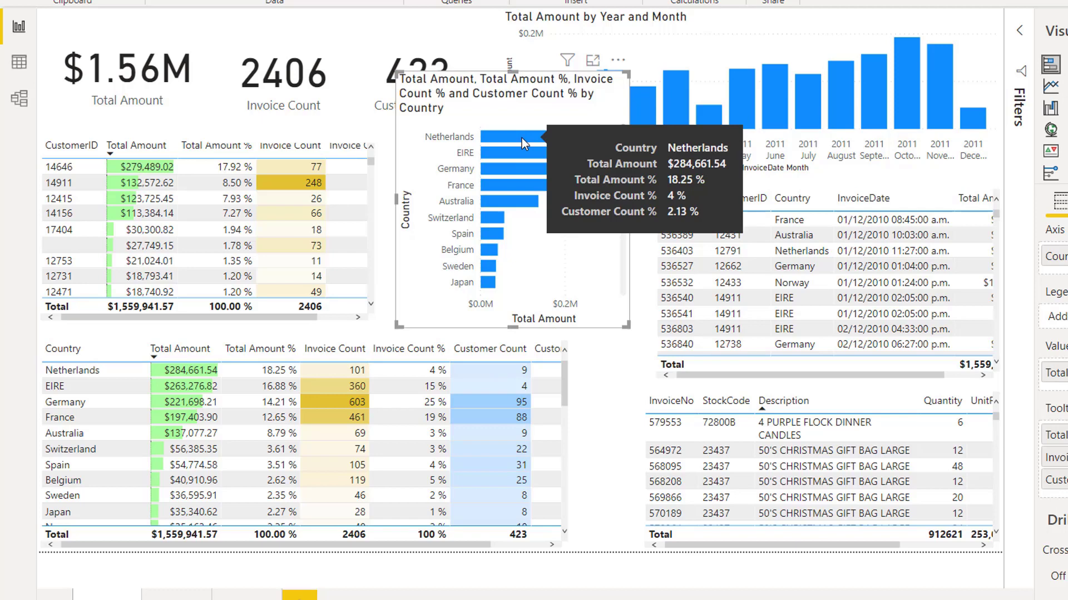
- Widen the Country table rightward until the whole Customer Count % column fits
scroll(567, 445, "down", 4)
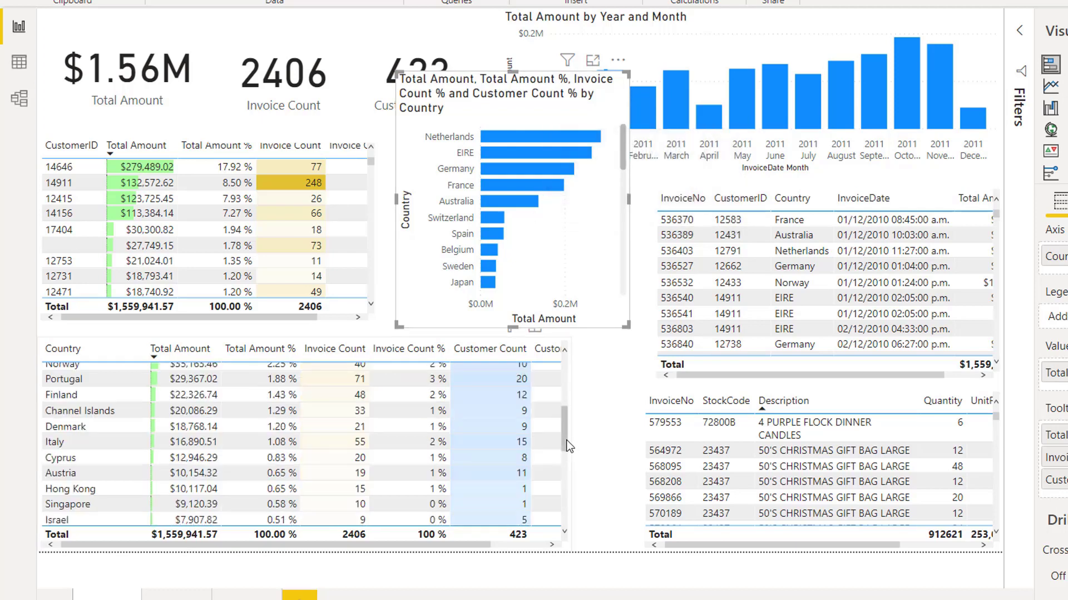
left_click(568, 448)
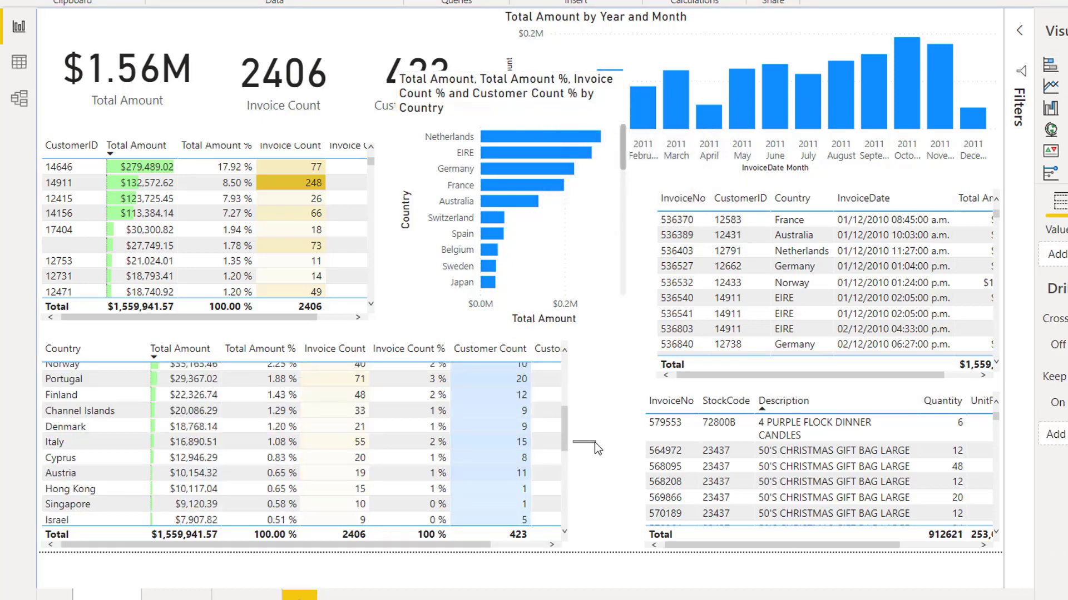
left_click_drag(570, 445, 637, 425)
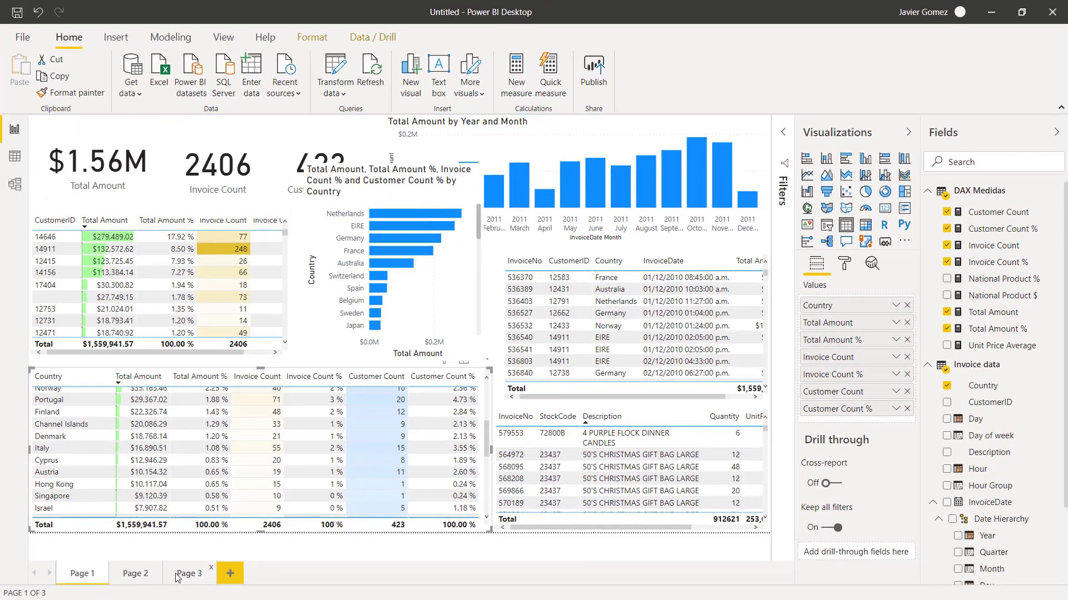
- Open Page 3 of the report
left_click(188, 574)
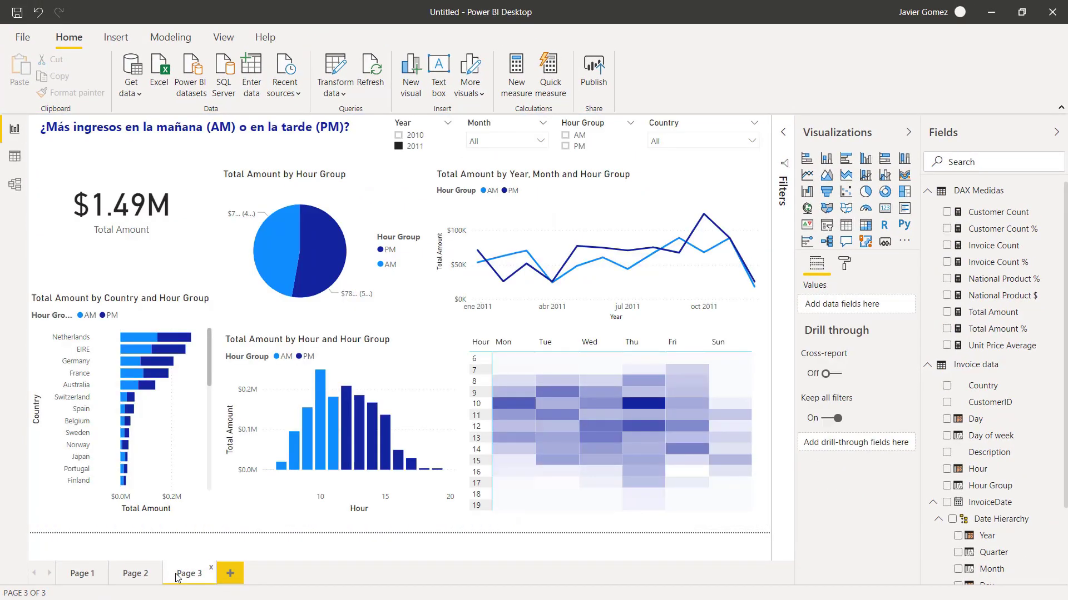